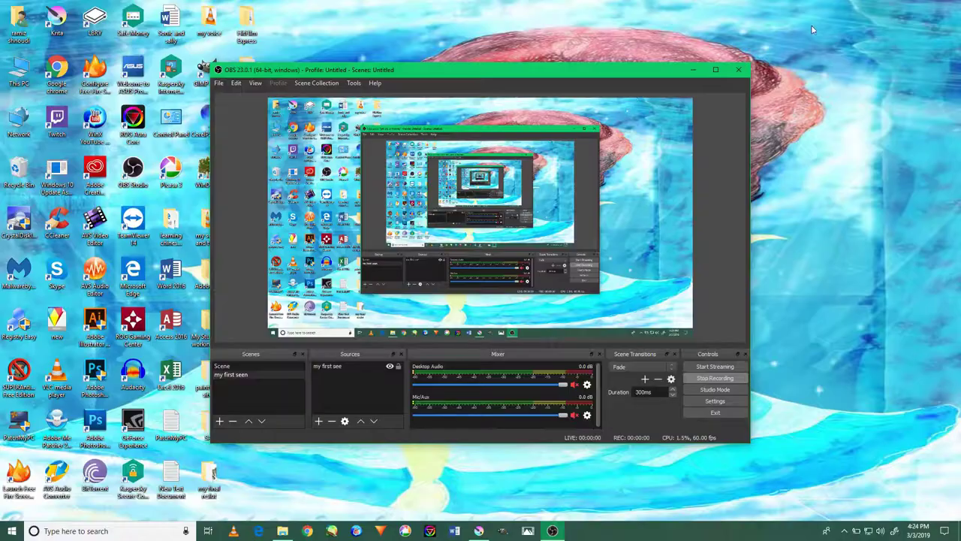
Minimize OBS and bring the Krita painting Sal night room A80_4.jpg to the front.
left_click(693, 69)
left_click(478, 531)
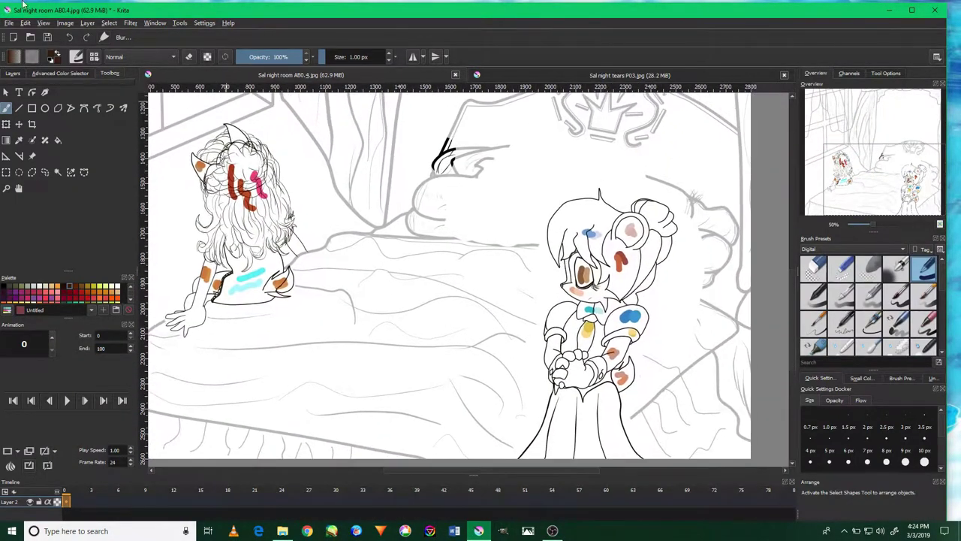
Zoom in on the character's face, then undo a trial erase of the pink blob.
scroll(524, 241, "up", 2)
scroll(739, 221, "up", 1)
left_click_drag(705, 228, 547, 218)
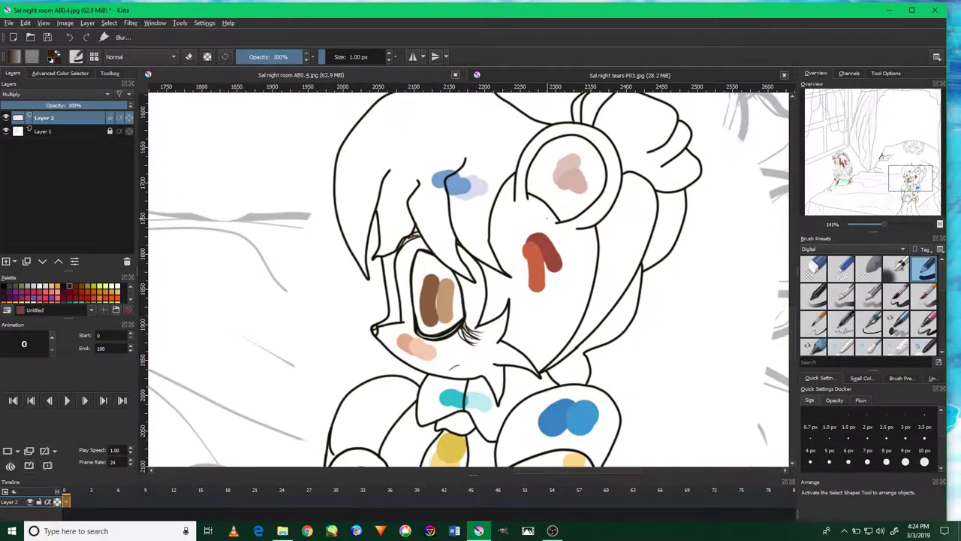
scroll(304, 98, "up", 1)
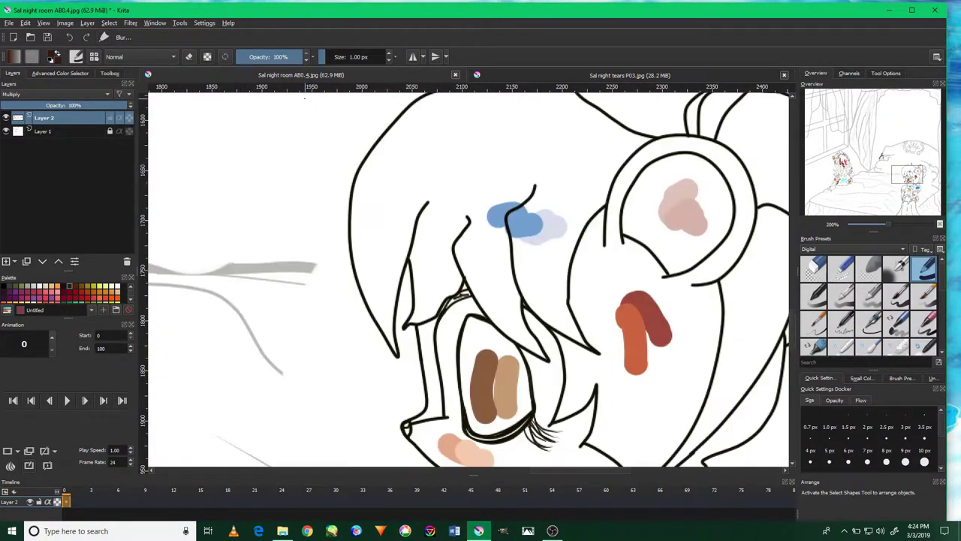
left_click_drag(674, 245, 489, 220)
left_click(109, 74)
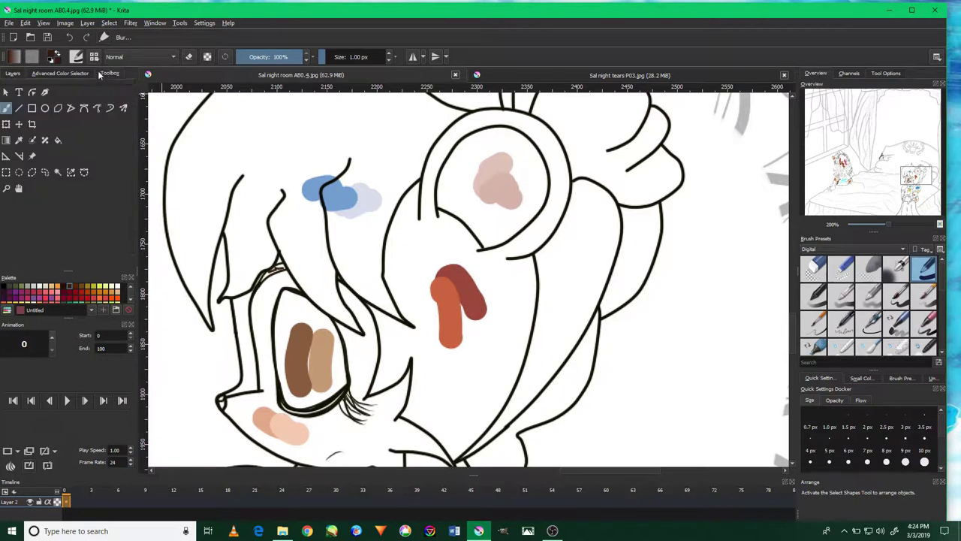
left_click(814, 268)
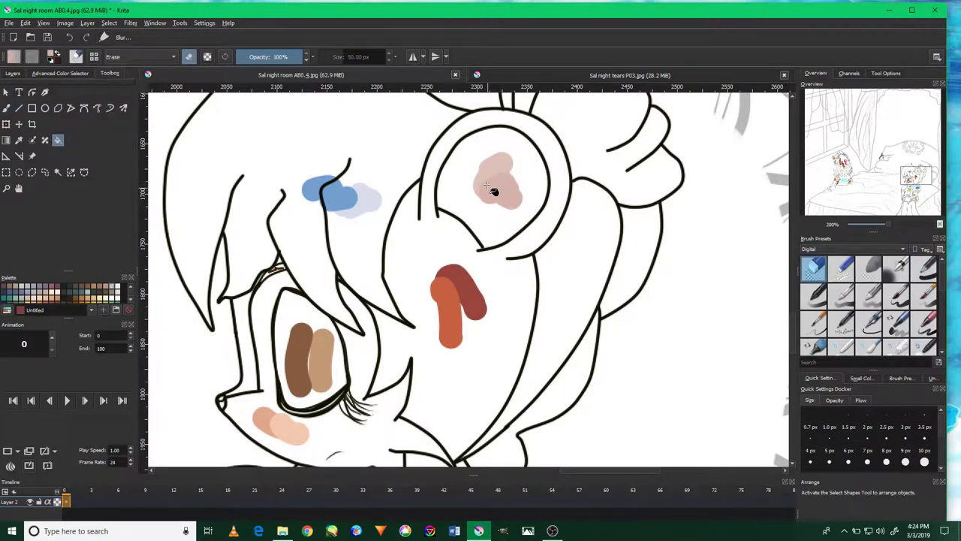
mouse_move(494, 184)
left_mouse_down()
mouse_move(471, 170)
mouse_move(488, 177)
left_mouse_up()
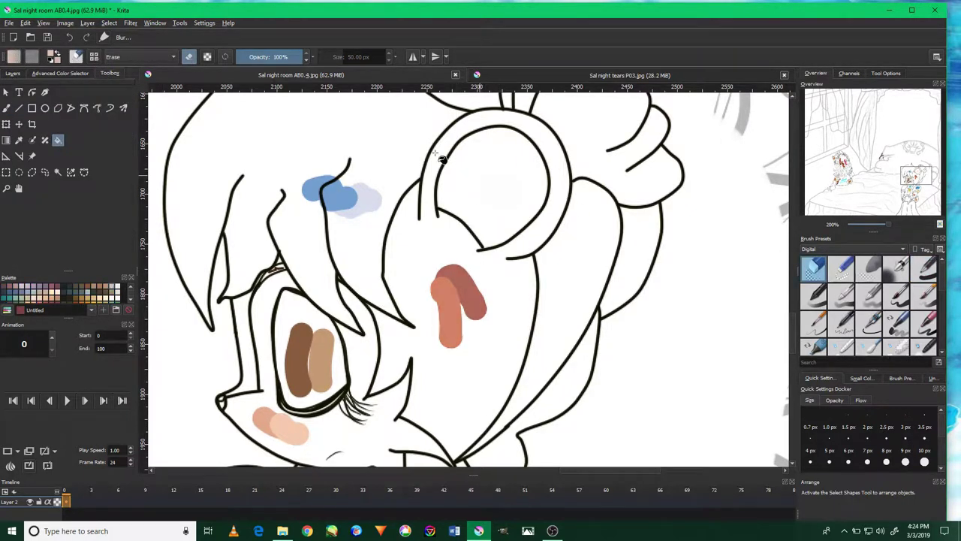
left_click(70, 38)
Bucket-fill the round shape's interior with pale pink.
left_click(923, 268)
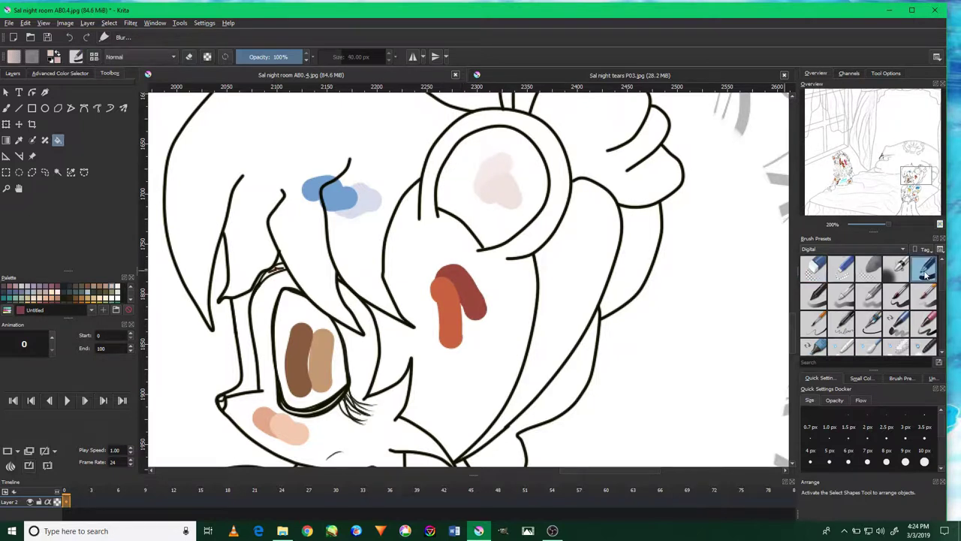
scroll(567, 184, "up", 2)
left_click(497, 197)
key("slash")
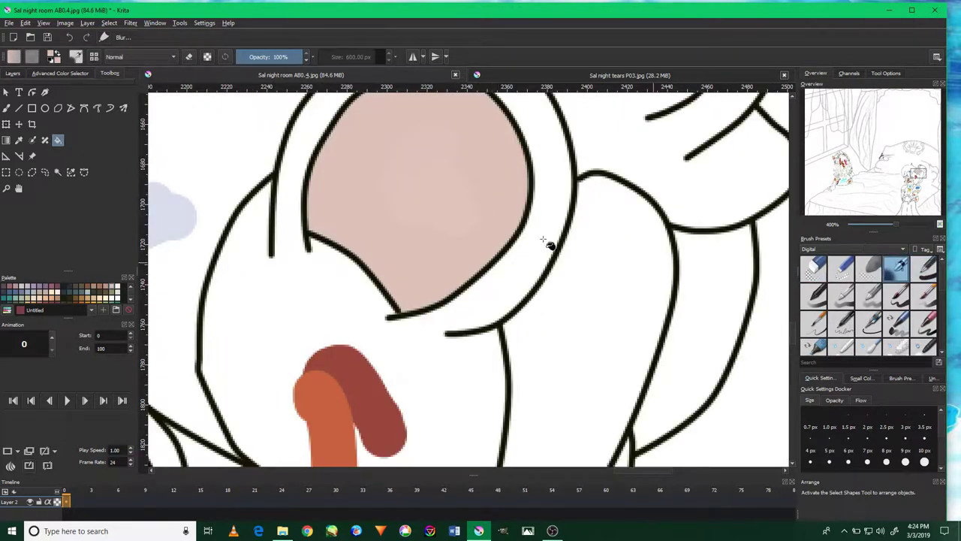
Colour-select the pink region and airbrush soft shading inside with a 51 px brush, then pick blue.
left_click(57, 172)
left_click(386, 188)
key("b")
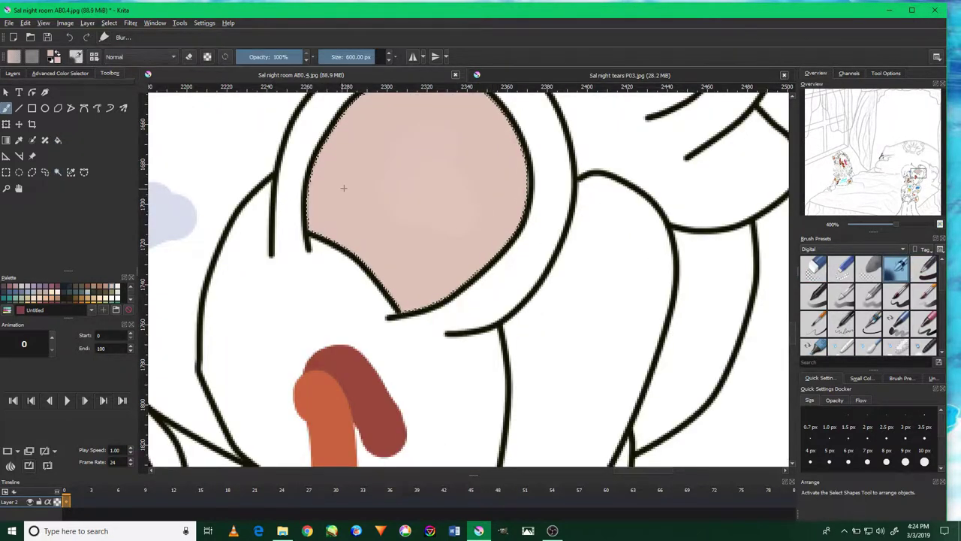
mouse_move(450, 247)
left_mouse_down()
mouse_move(430, 238)
mouse_move(434, 291)
left_mouse_up()
mouse_move(500, 195)
left_mouse_down()
mouse_move(300, 193)
mouse_move(316, 247)
mouse_move(355, 290)
left_mouse_up()
scroll(355, 291, "down", 3)
scroll(376, 323, "up", 2)
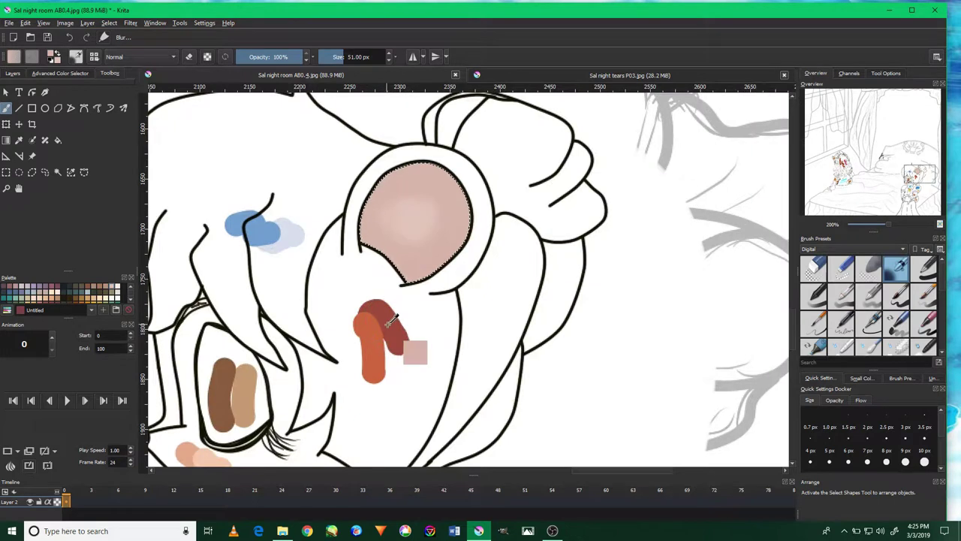
left_click(256, 229, "ctrl")
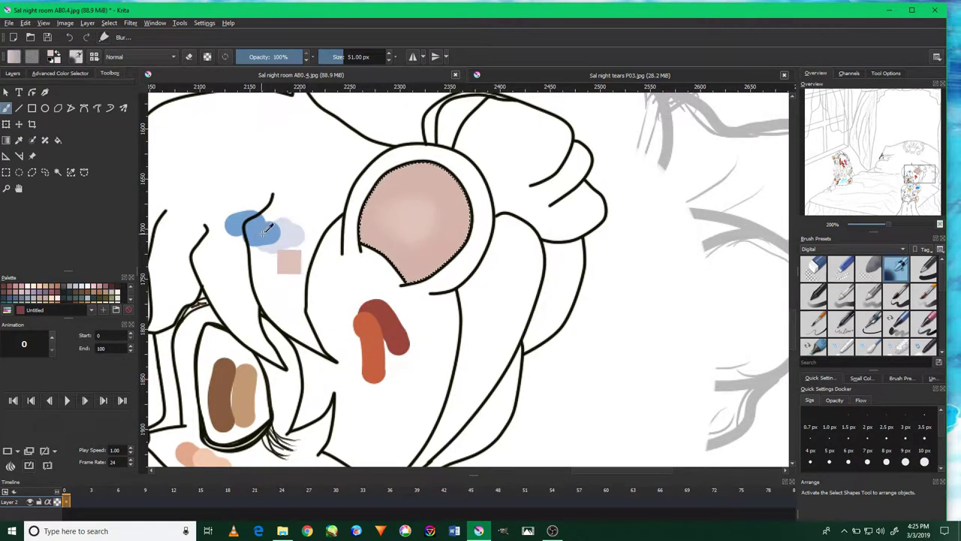
left_click(57, 140)
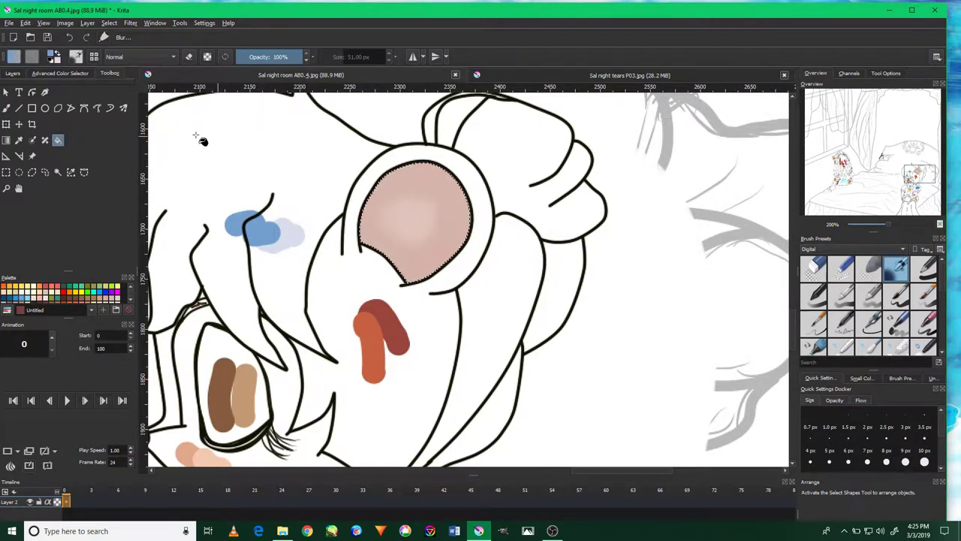
Clear the selection and bucket-fill six hair pieces and strands with blue.
left_click(109, 22)
left_click(123, 42)
left_click(283, 143)
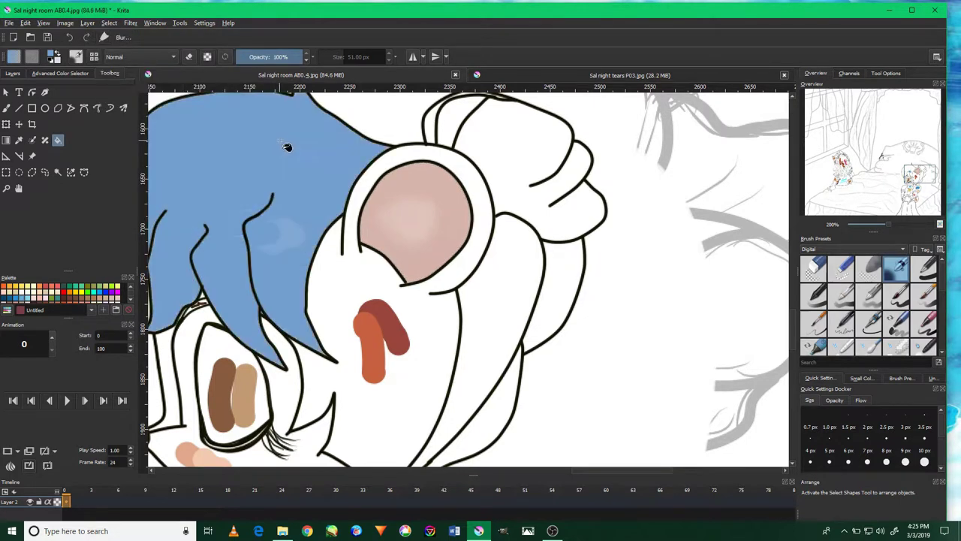
left_click(512, 169)
left_click(560, 254)
left_click(500, 408)
left_click(470, 122)
left_click(448, 137)
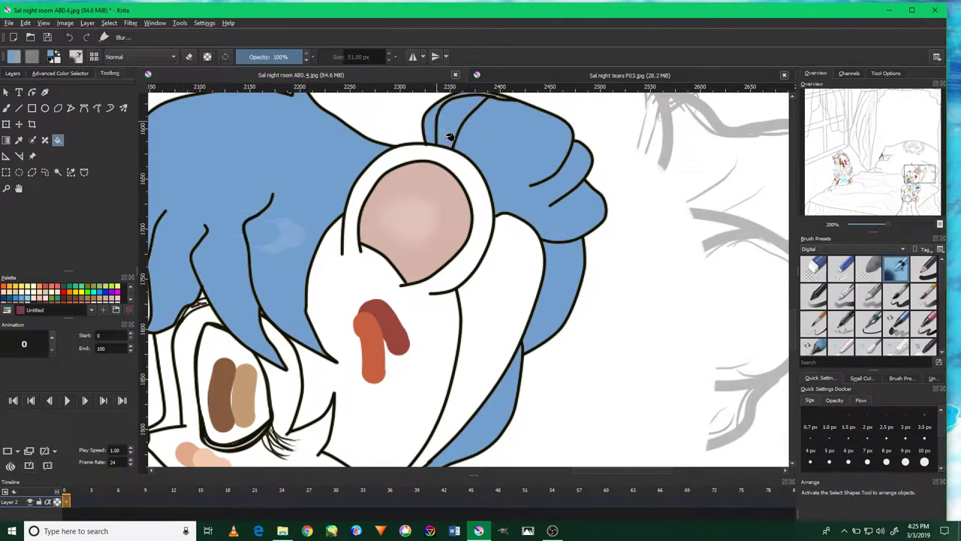
mouse_move(542, 333)
left_mouse_down()
mouse_move(669, 205)
mouse_move(641, 337)
left_mouse_up()
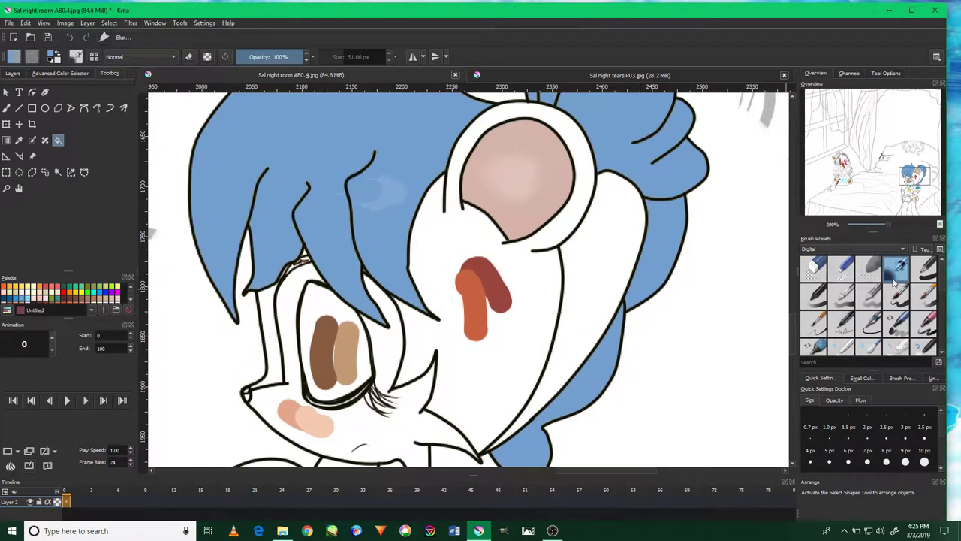
Select the blue hair and paint a soft white highlight with a large soft brush.
left_click(58, 173)
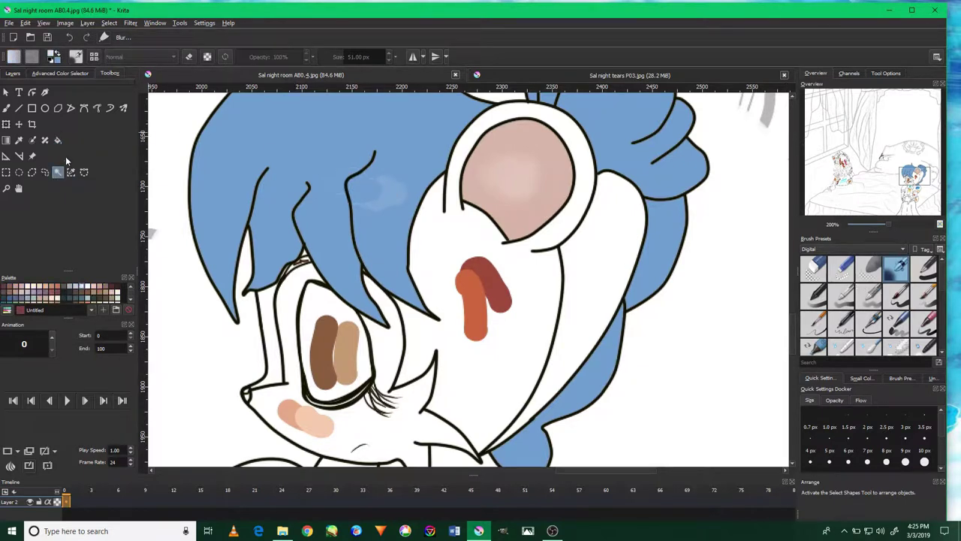
scroll(865, 298, "down", 2)
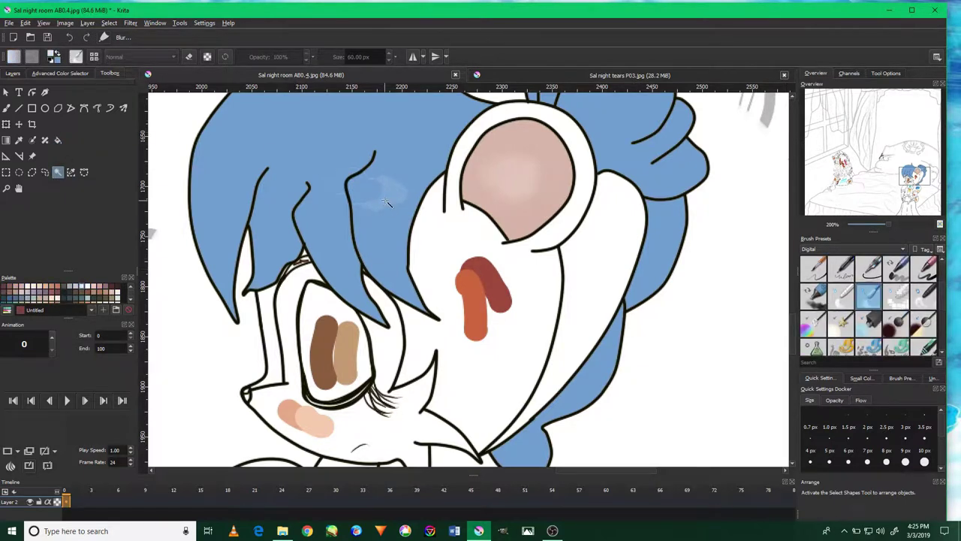
left_click(7, 108)
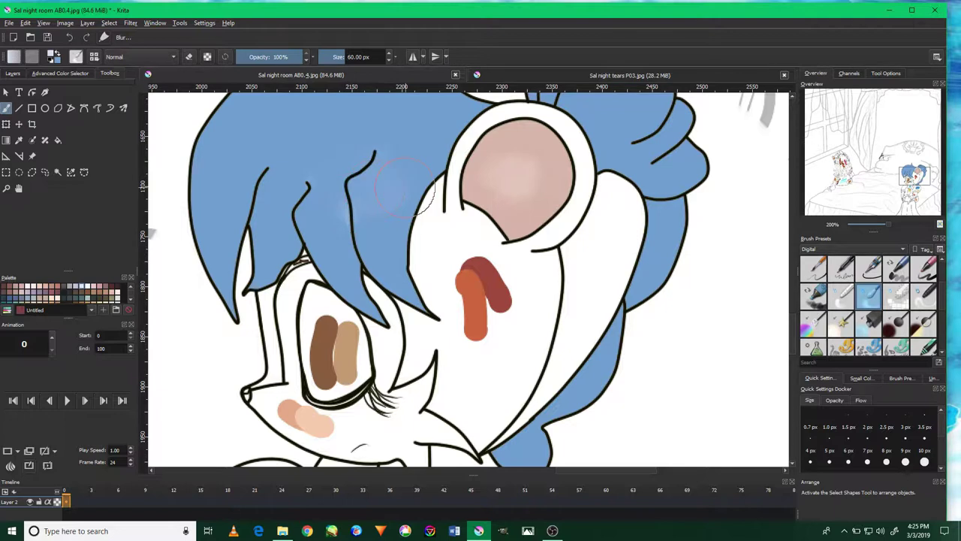
scroll(893, 300, "up", 2)
left_click(896, 268)
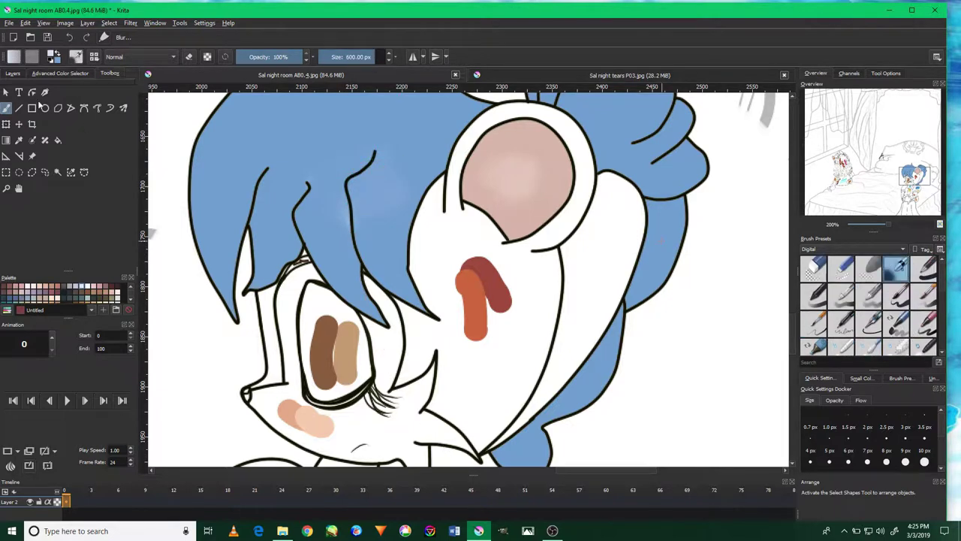
left_click(58, 172)
left_click(301, 154)
key("b")
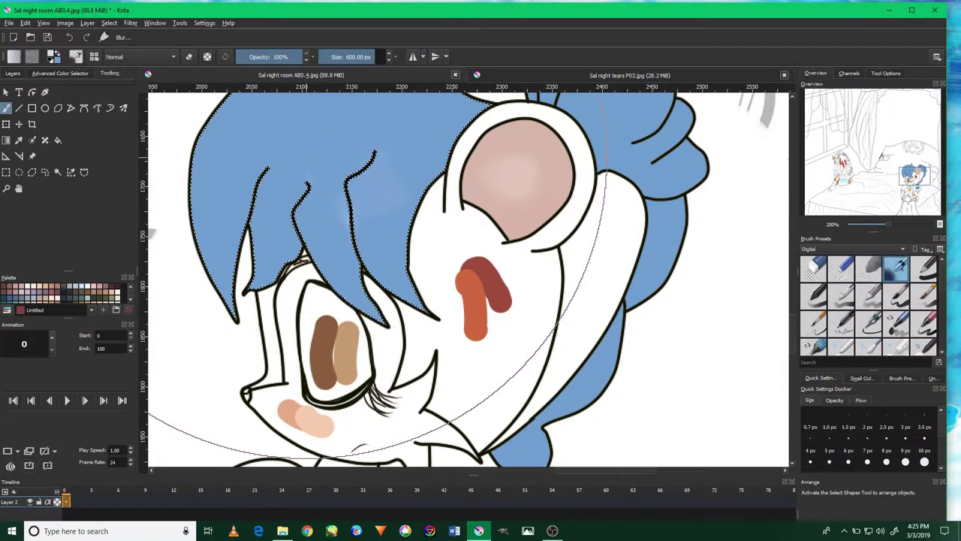
mouse_move(451, 214)
left_mouse_down()
mouse_move(334, 120)
mouse_move(240, 360)
mouse_move(391, 353)
mouse_move(428, 247)
mouse_move(274, 289)
mouse_move(151, 206)
left_mouse_up()
Lighten the upper hair tuft with soft strokes and select the thin left hair strip.
left_click(58, 172)
left_click(512, 193)
left_click_drag(600, 187, 579, 300)
key("b")
left_click_drag(473, 270, 502, 224)
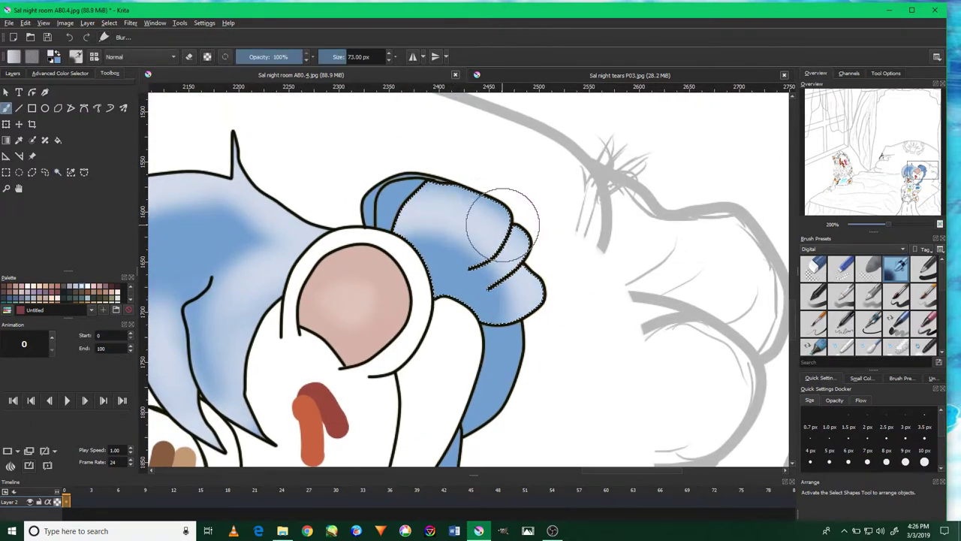
left_click(58, 172)
left_click(384, 199)
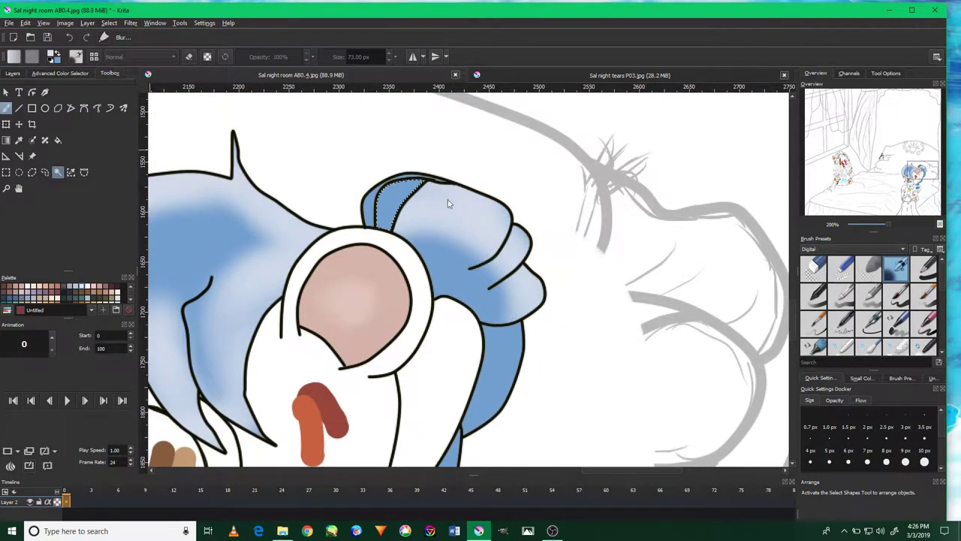
key("b")
Select the blue collar area and paint soft light strokes inside it.
left_click(58, 171)
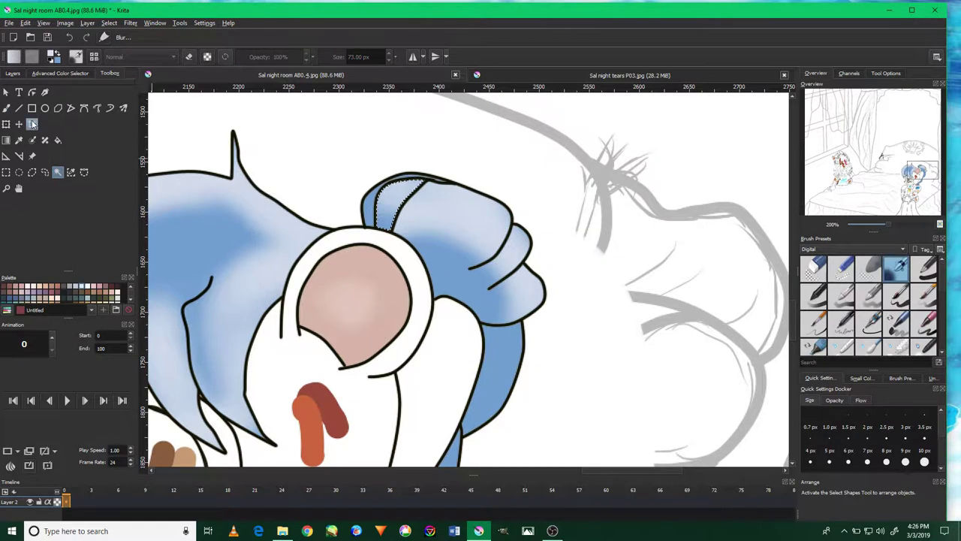
left_click_drag(408, 171, 517, 268)
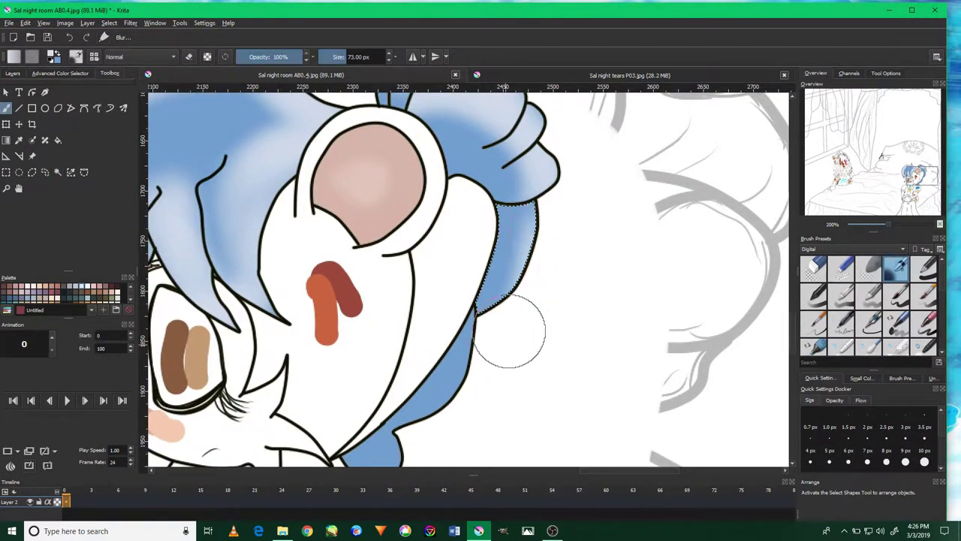
left_click_drag(553, 252, 286, 216)
left_click(495, 240)
key("b")
mouse_move(536, 193)
left_mouse_down()
mouse_move(488, 248)
mouse_move(429, 258)
mouse_move(465, 271)
left_mouse_up()
scroll(466, 274, "down", 5)
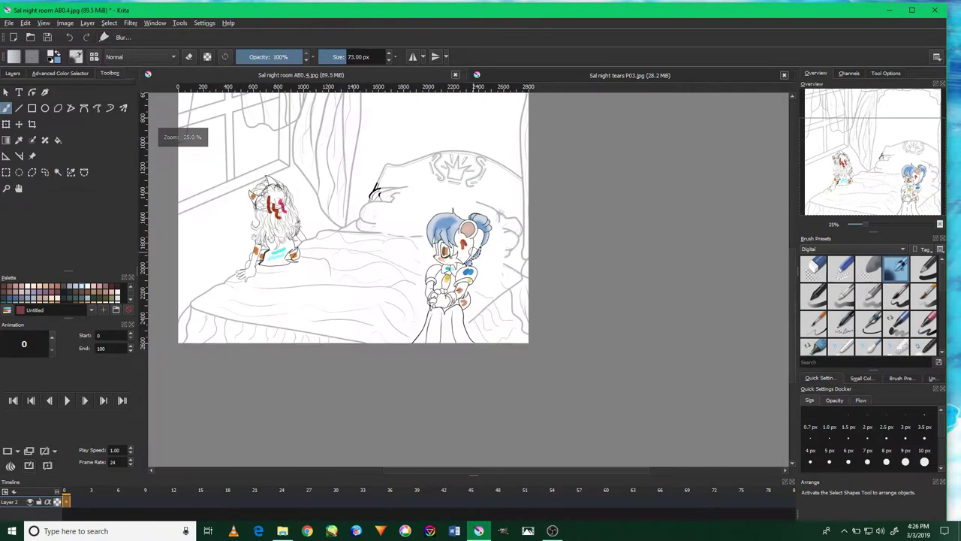
scroll(473, 218, "up", 5)
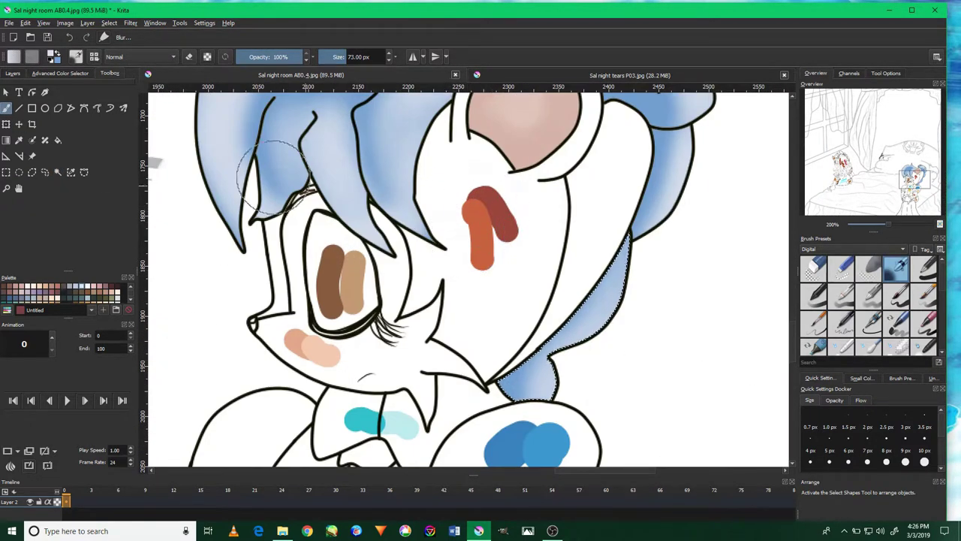
Clear the collar selection, undo a lavender fill, and select the back hair region for shading.
left_click(58, 172)
left_click(106, 25)
left_click(115, 51)
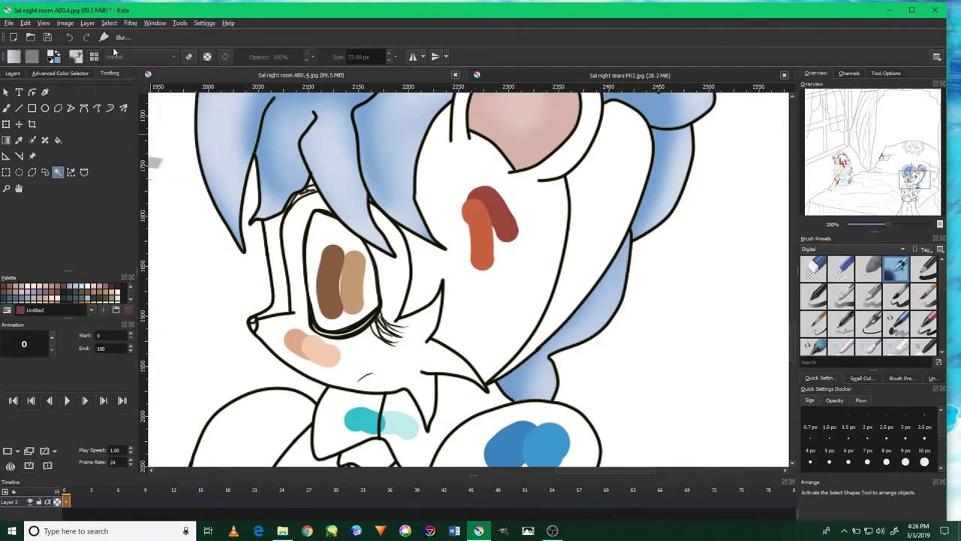
left_click(59, 140)
left_click(616, 218)
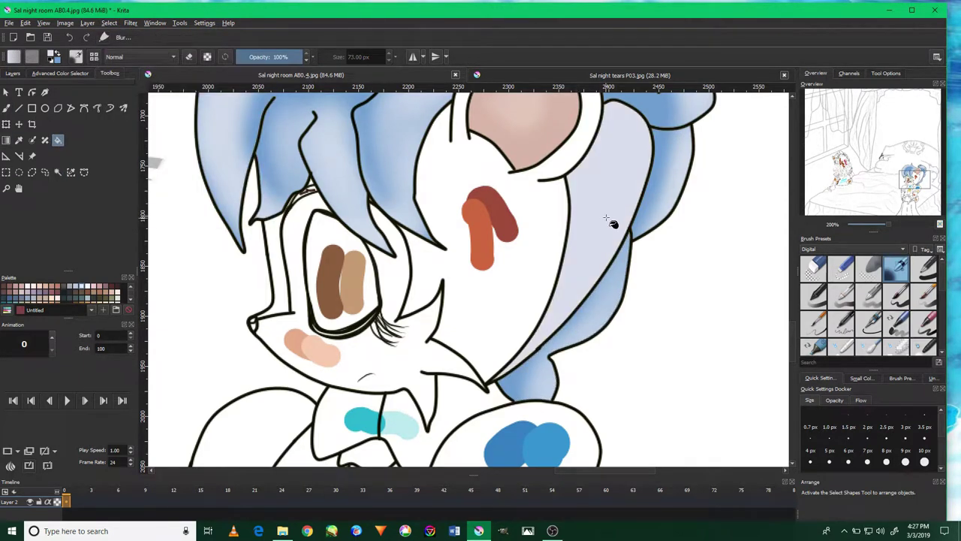
key("ctrl+z")
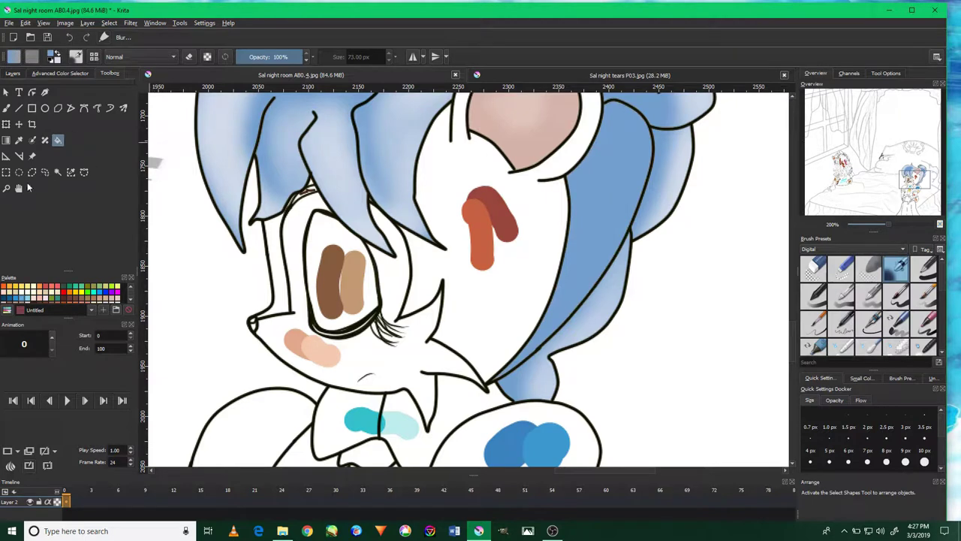
left_click(58, 172)
left_click(626, 235)
left_click(6, 107)
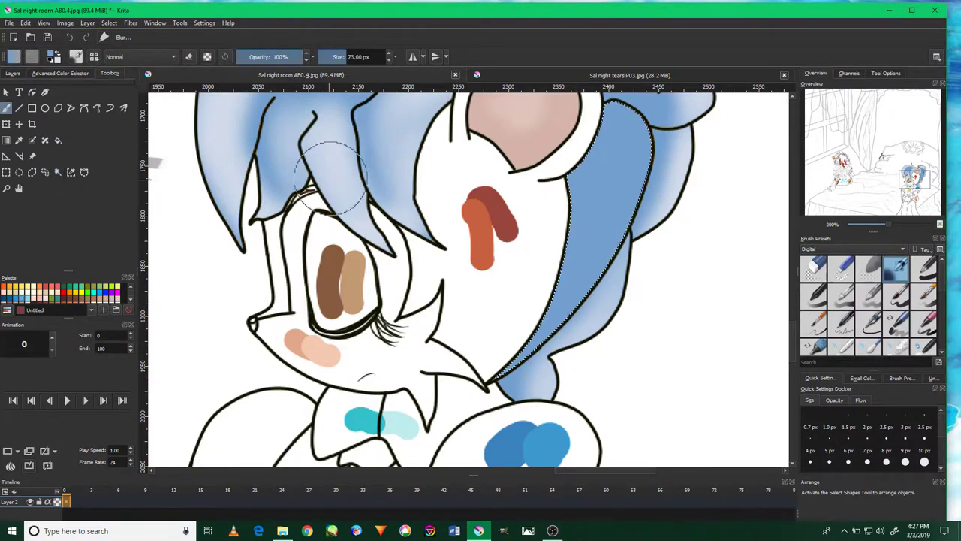
scroll(375, 361, "up", 1)
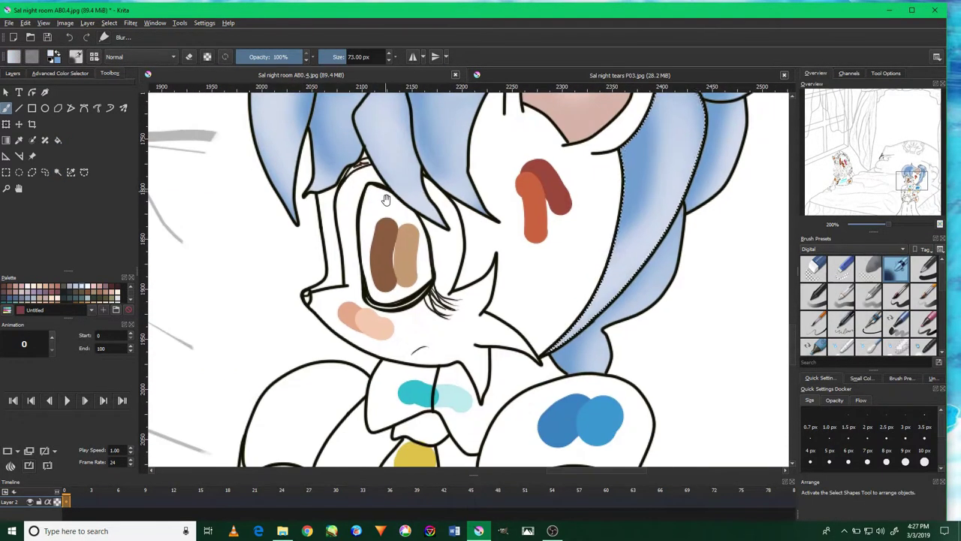
scroll(319, 315, "up", 1)
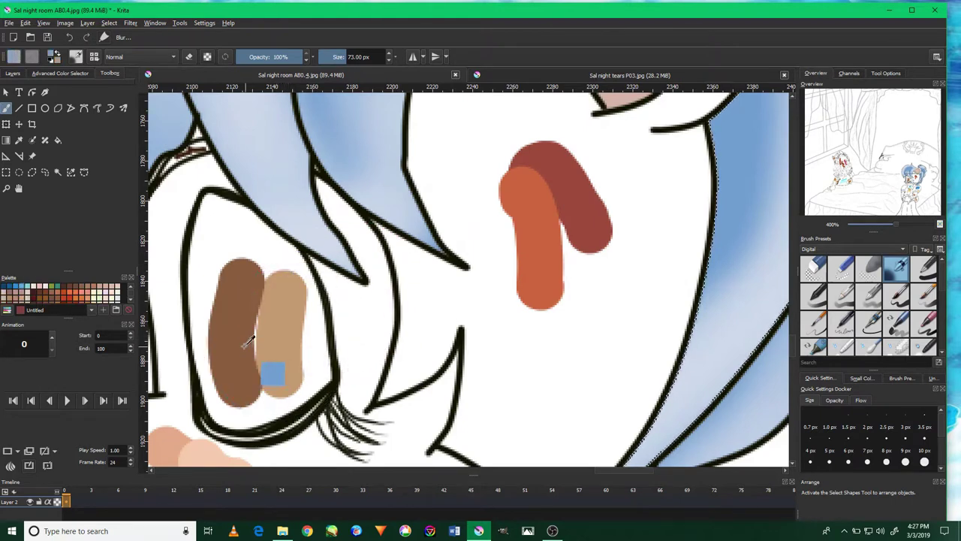
Fill the closed eye with brown and paint over its light highlight.
left_click(59, 141)
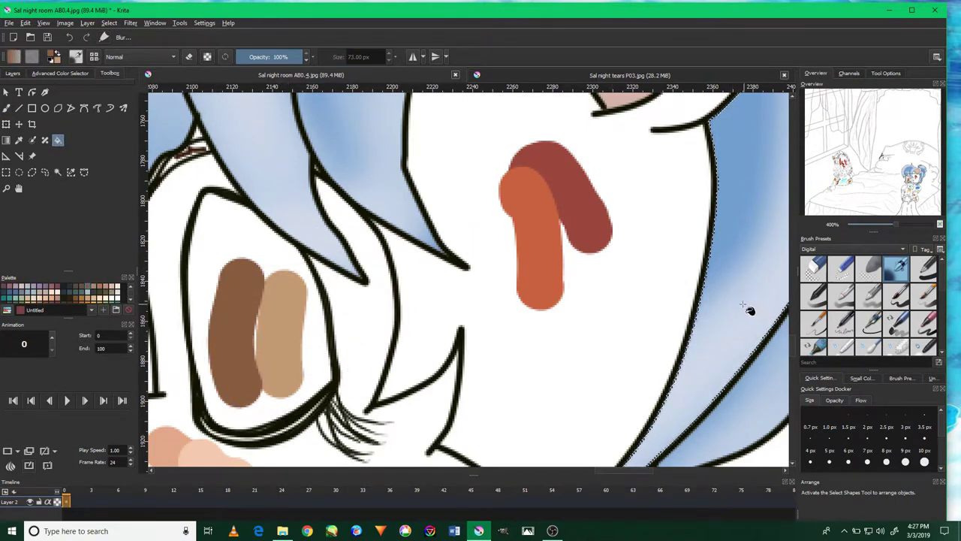
left_click(248, 237)
left_click(921, 275)
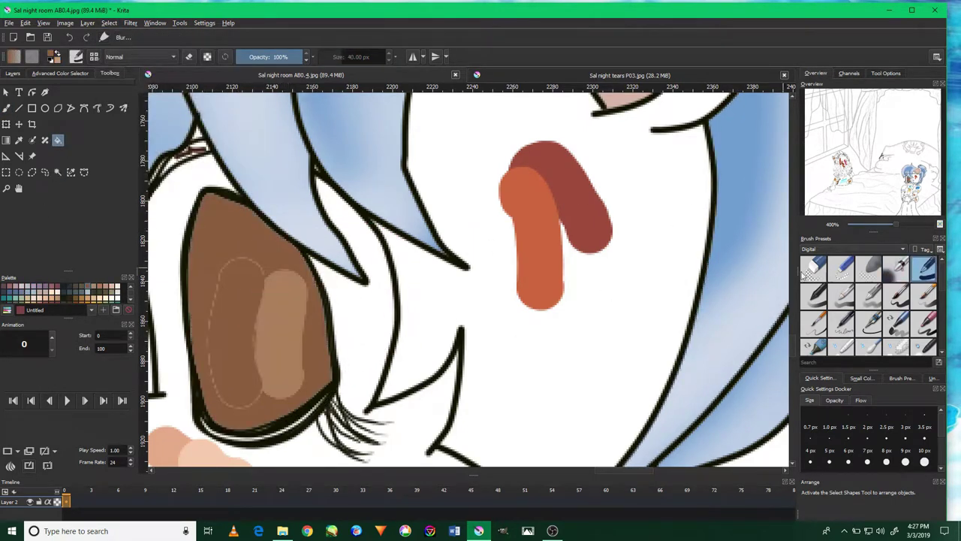
left_click(280, 311)
key("ctrl+z")
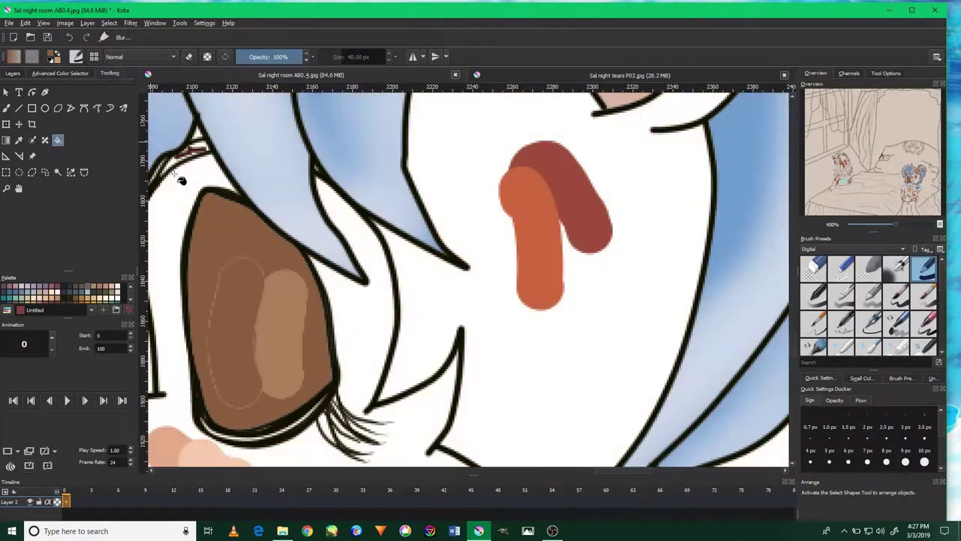
key("b")
left_click_drag(282, 285, 270, 353)
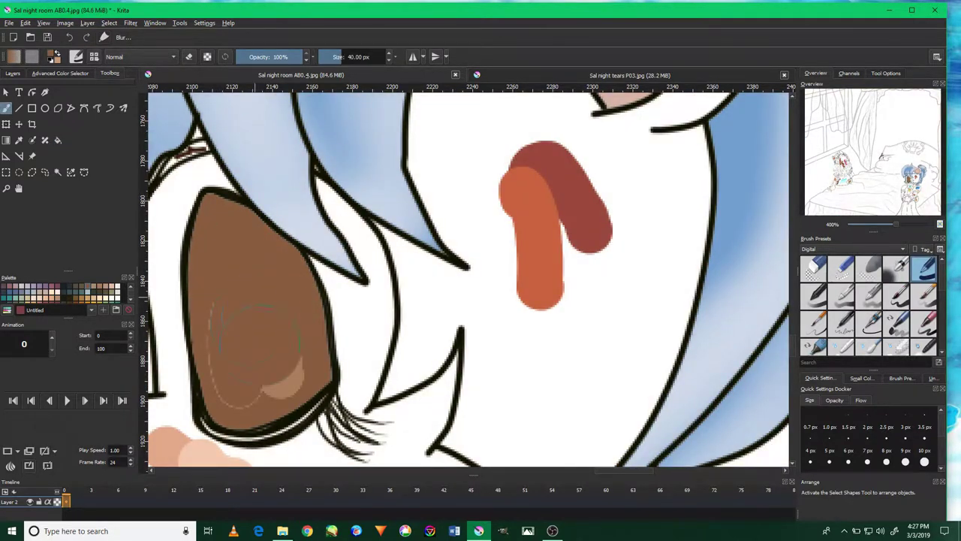
Select the brown eye interior and set a 73 px soft brush for tan shading.
left_click(58, 172)
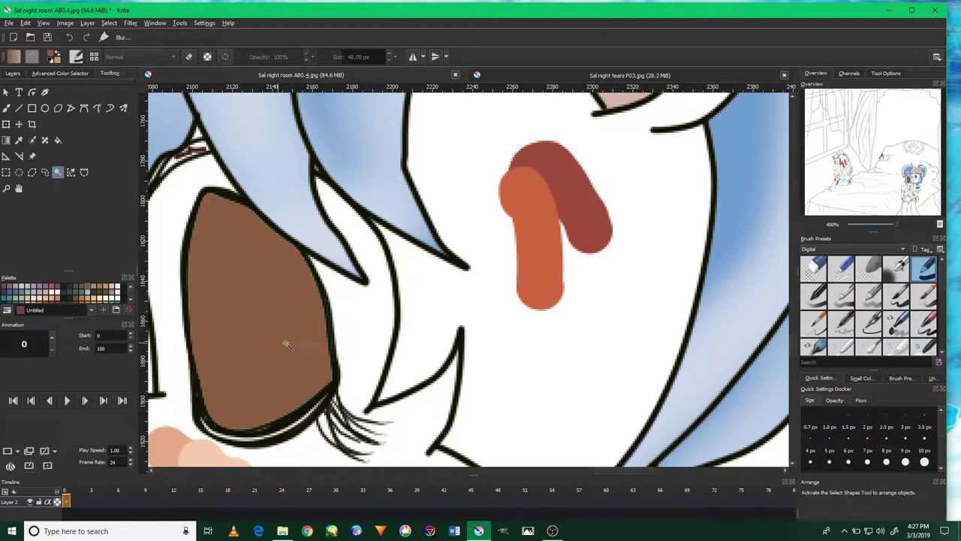
left_click(896, 266)
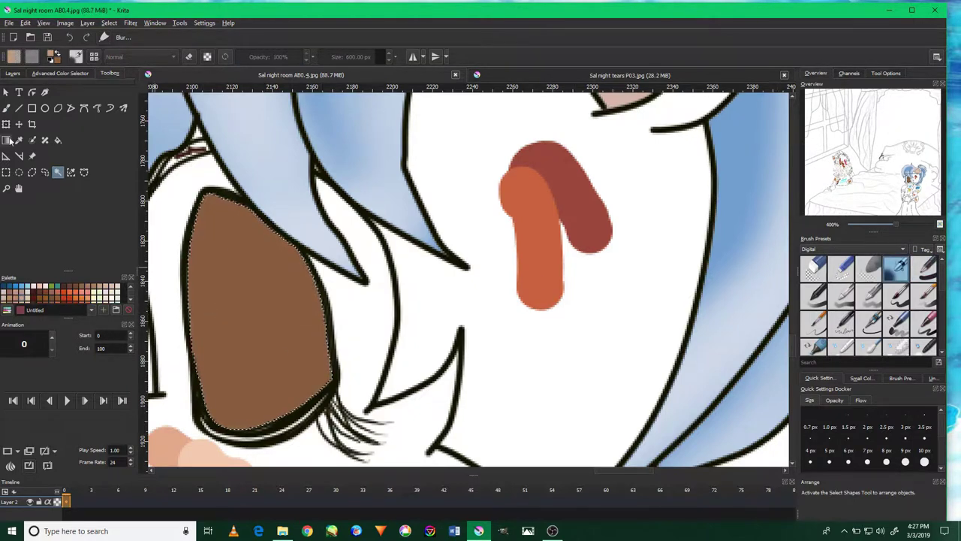
left_click_drag(248, 255, 330, 319)
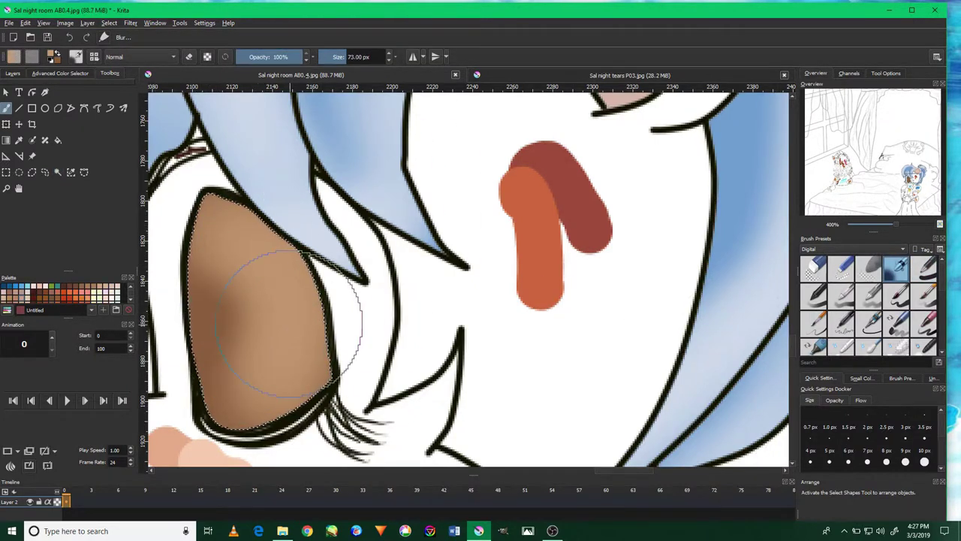
scroll(291, 304, "down", 10)
scroll(219, 246, "up", 2)
scroll(220, 246, "up", 4)
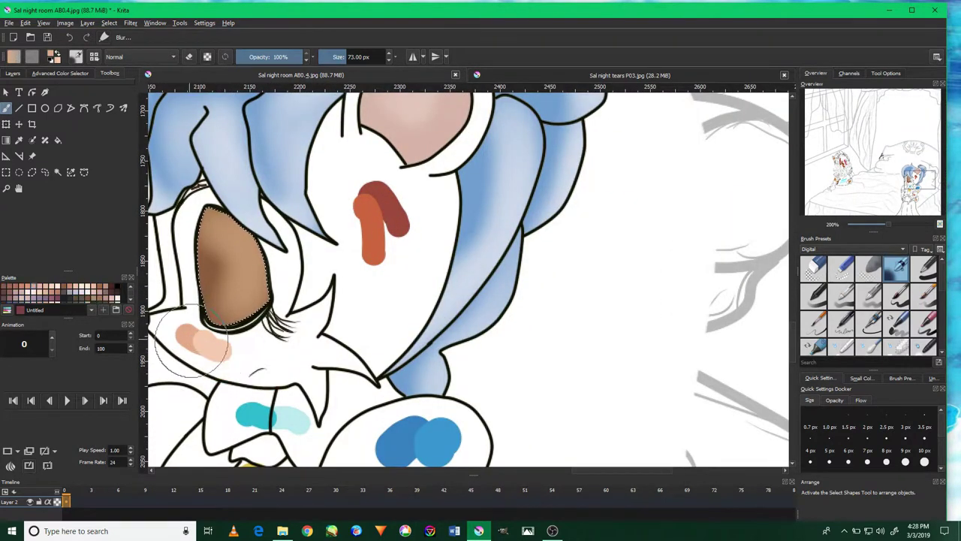
Clear the eye selection and fill the face with a light peach skin tone.
left_click(57, 140)
left_click(108, 22)
left_click(128, 42)
left_click(263, 350)
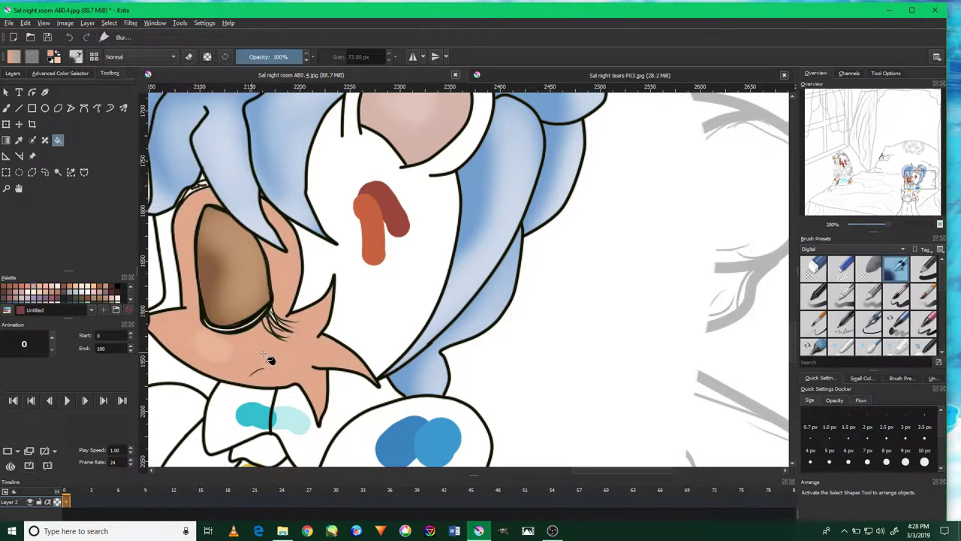
left_click(269, 361)
key("ctrl+z")
key("ctrl+z")
left_click(255, 335)
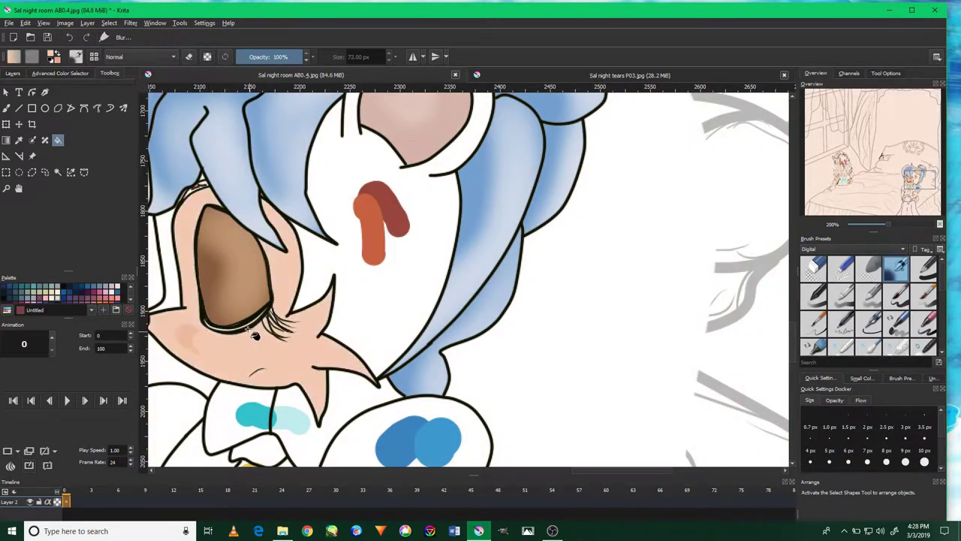
left_click_drag(255, 336, 455, 321)
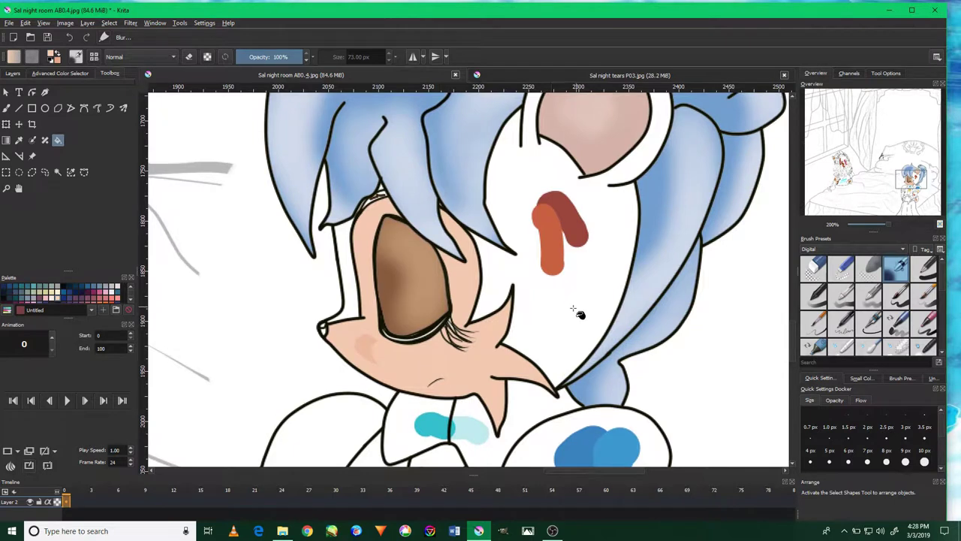
Select the peach face area and airbrush soft shading with the large soft brush.
left_click(919, 275)
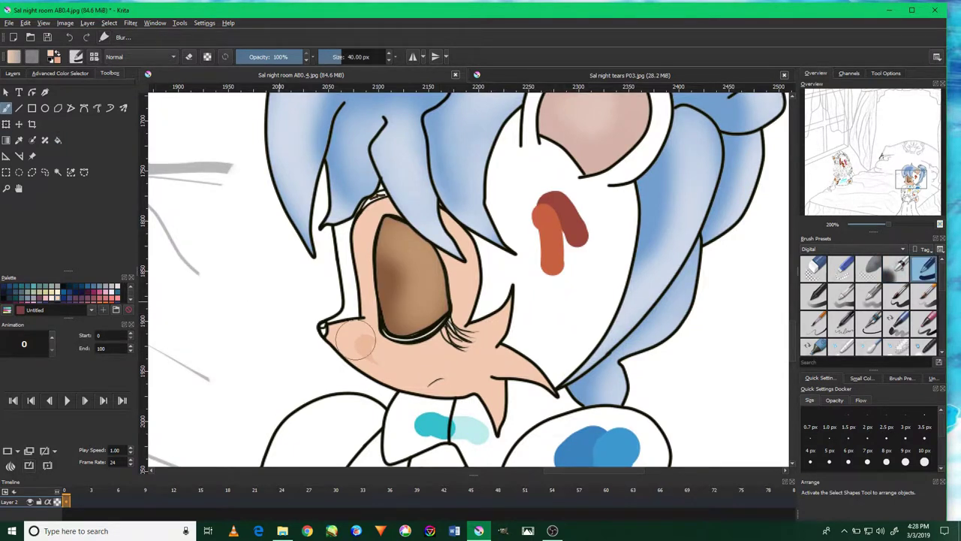
scroll(357, 341, "up", 3)
scroll(330, 330, "down", 6)
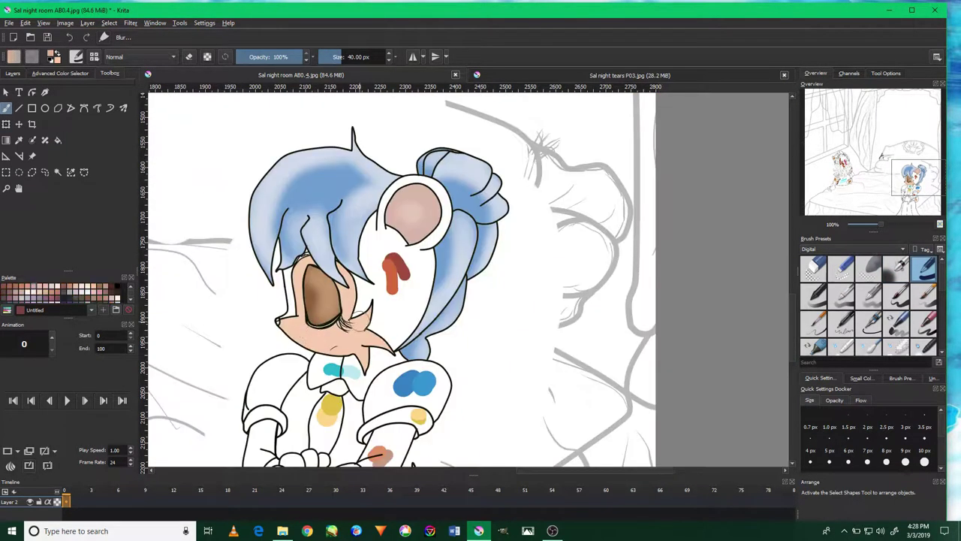
left_click(895, 268)
left_click(58, 172)
left_click(328, 308)
key("b")
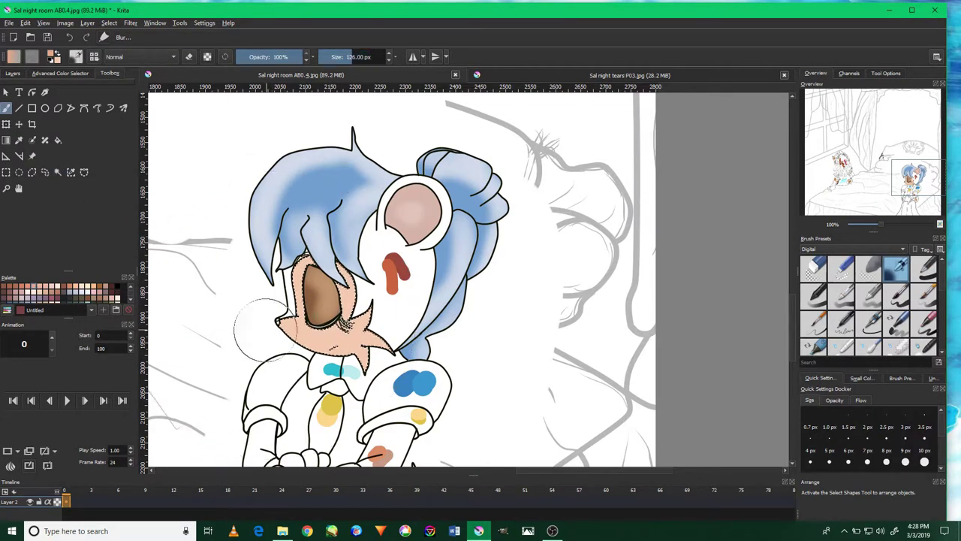
scroll(328, 275, "up", 6)
scroll(328, 276, "down", 4)
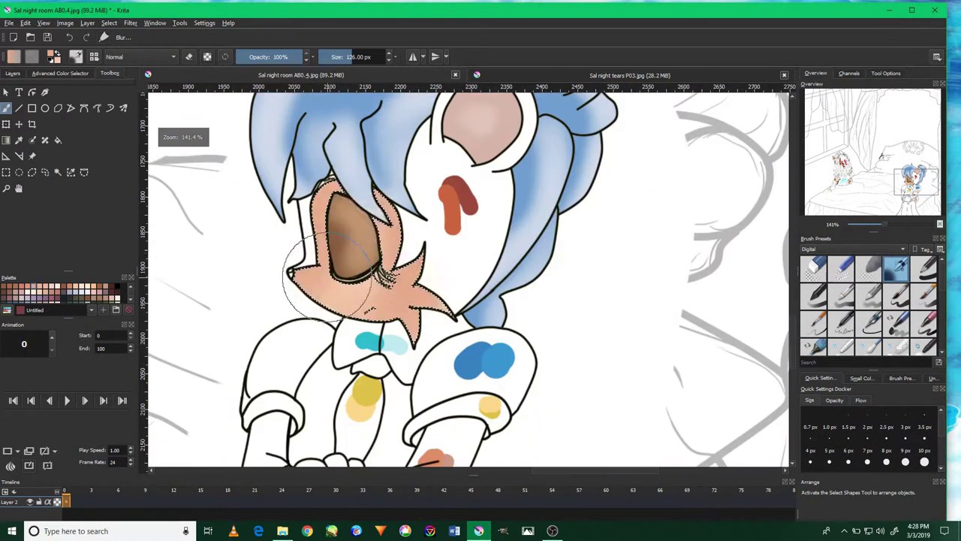
scroll(428, 221, "up", 2)
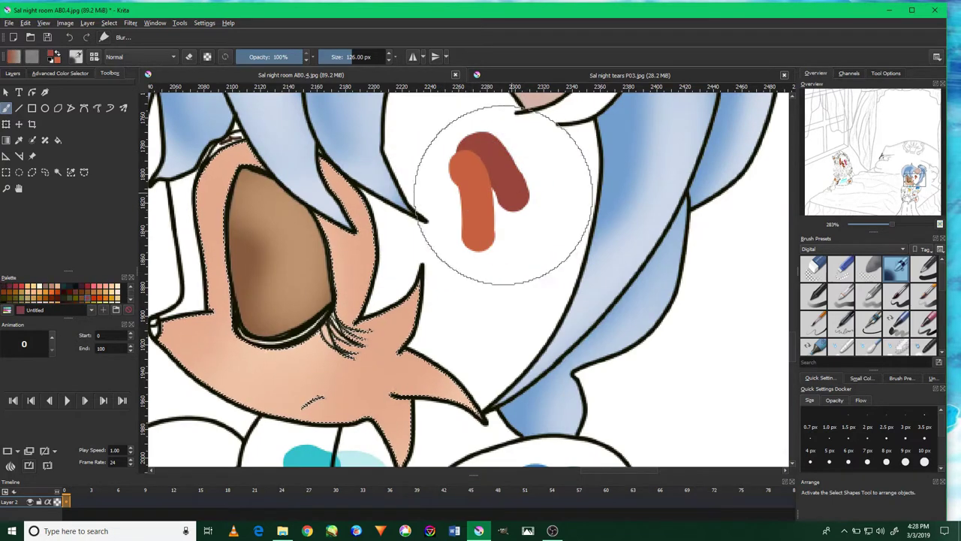
Clear the face selection and fill the back hair section dark red.
key("ctrl+shift+a")
key("f")
left_click(487, 265)
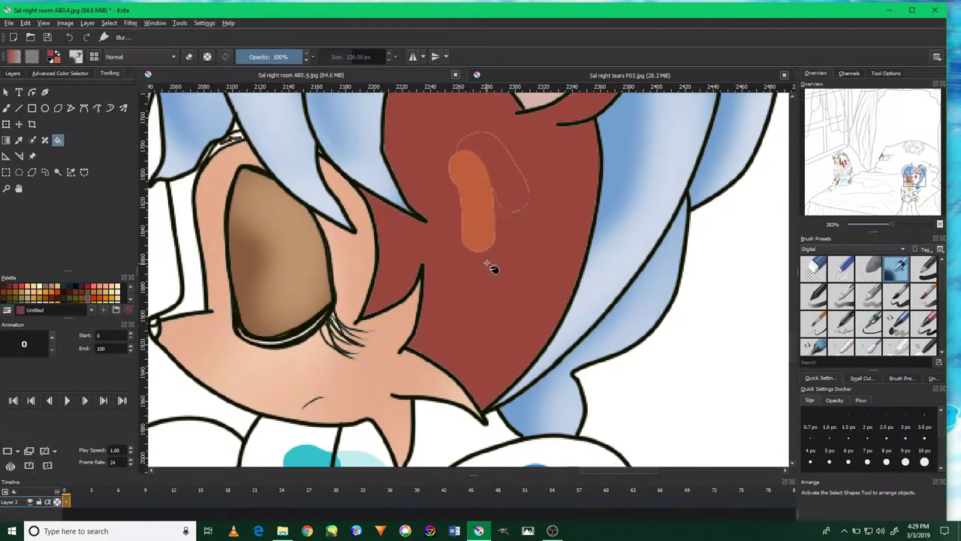
Fill the strip left of the eye red and add a reddish blush near the ear edge.
scroll(491, 271, "down", 4)
scroll(481, 262, "down", 1)
scroll(451, 248, "up", 3)
scroll(436, 235, "up", 3)
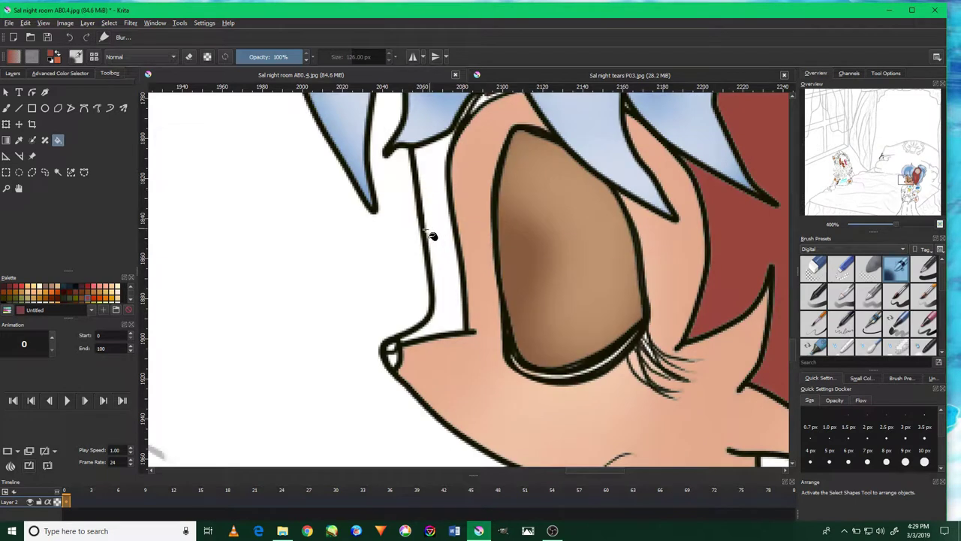
scroll(496, 225, "right", 3)
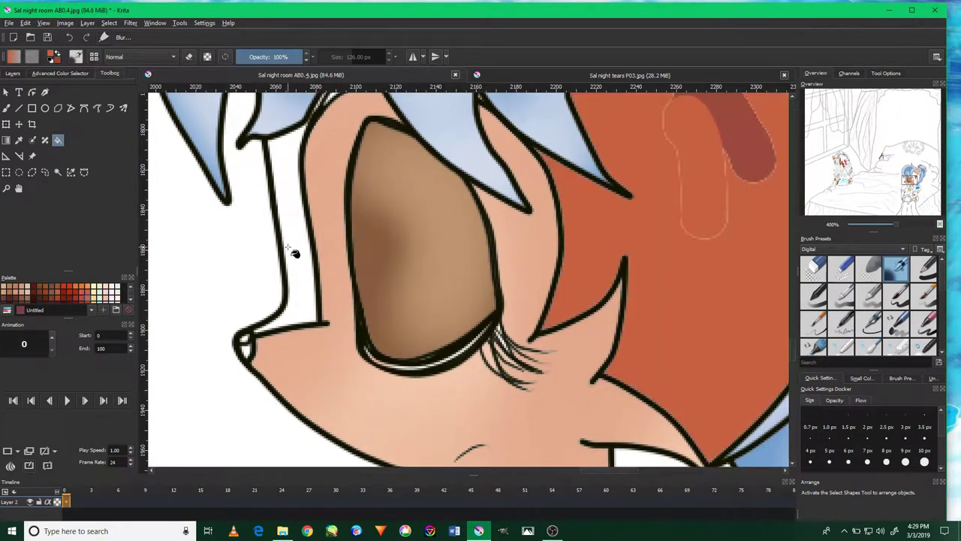
left_click(292, 248)
left_click(924, 269)
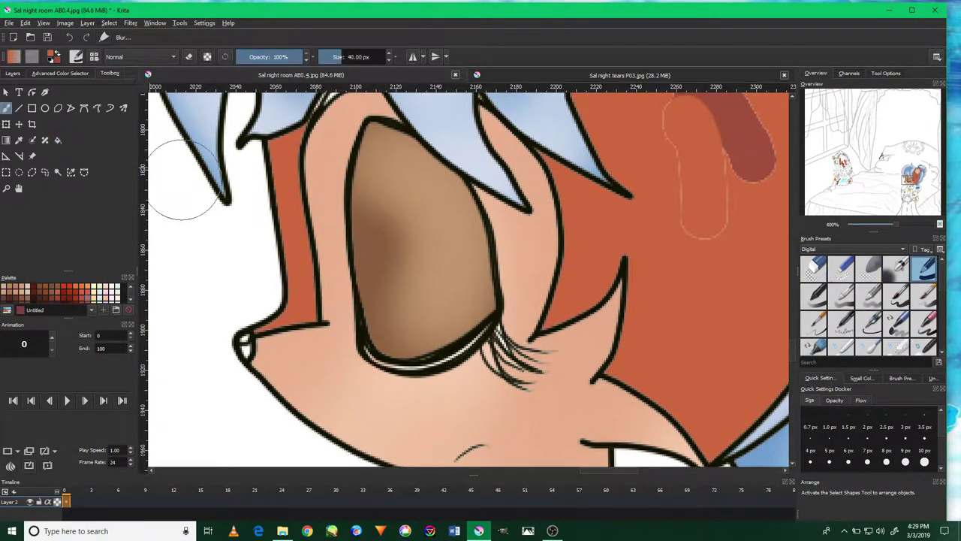
left_click_drag(556, 259, 612, 316)
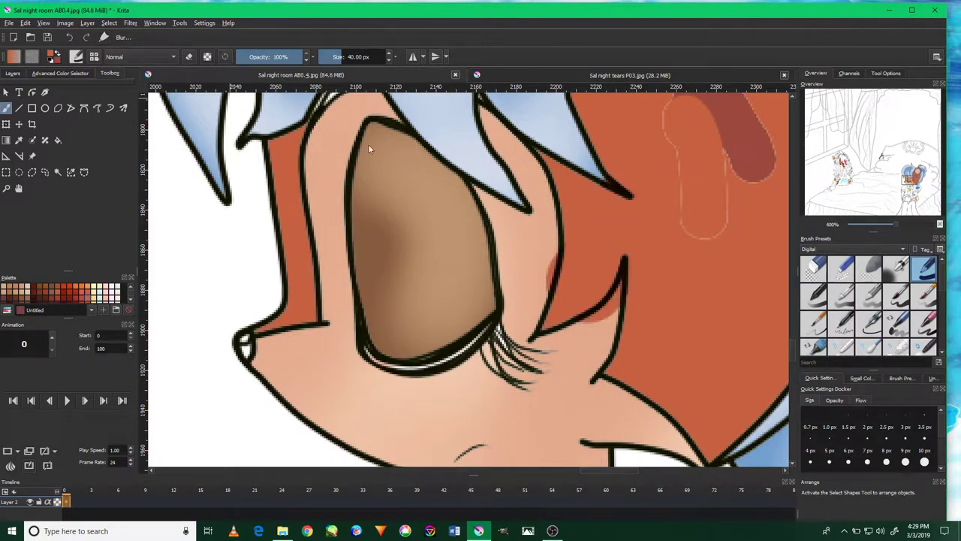
left_click_drag(689, 214, 591, 320)
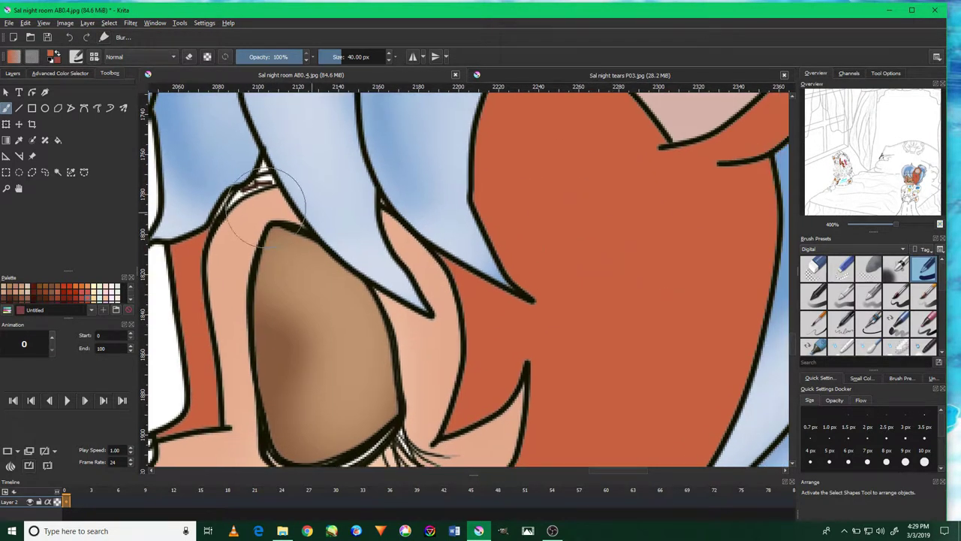
Select the red hair region and shade it with darker tones using a large soft brush.
left_click(58, 173)
left_click(896, 267)
left_click(561, 281)
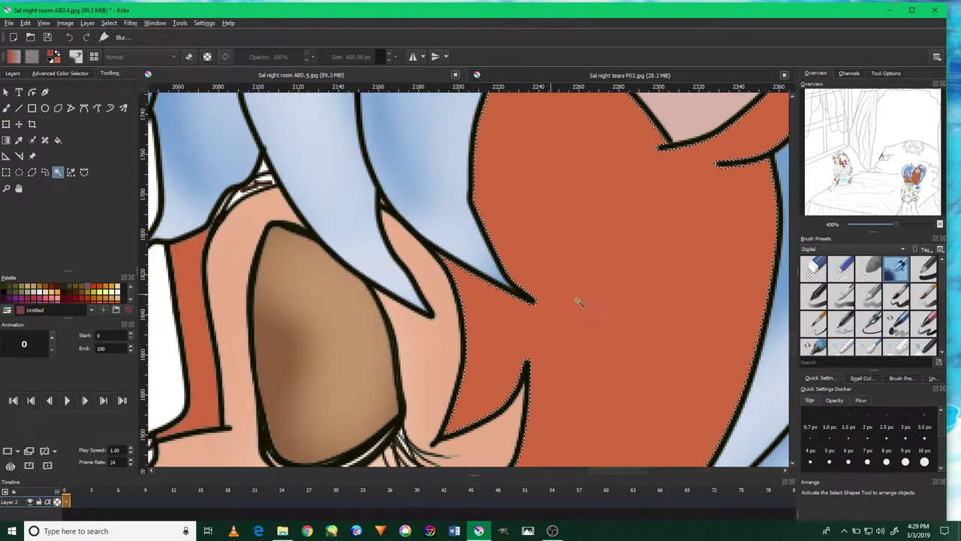
key("b")
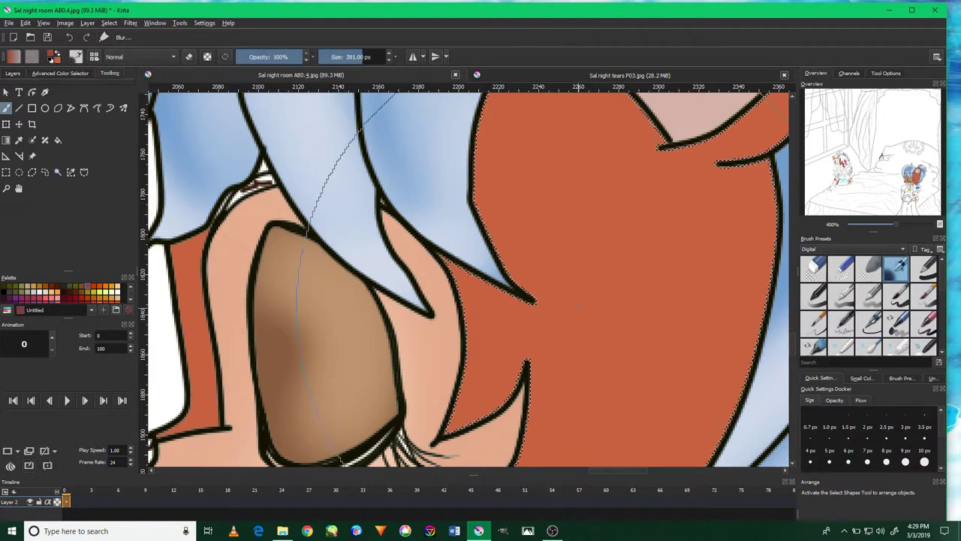
key("minus")
key("minus")
key("minus")
left_click_drag(582, 383, 638, 225)
left_click_drag(646, 173, 578, 255)
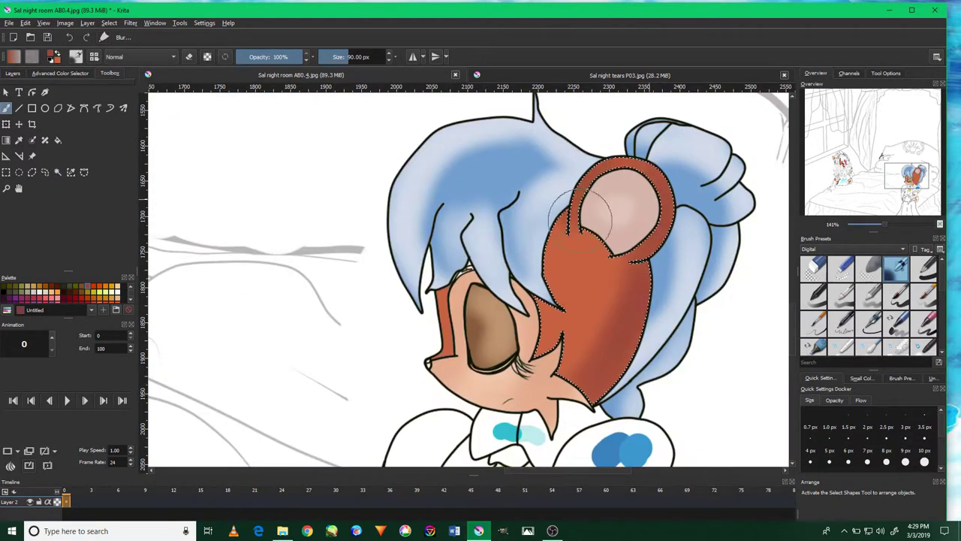
left_click_drag(541, 165, 556, 300)
key("ctrl+shift+a")
Shade the narrow red hair strip by the face darker and pick a new red shade.
left_click(57, 172)
scroll(460, 317, "up", 4)
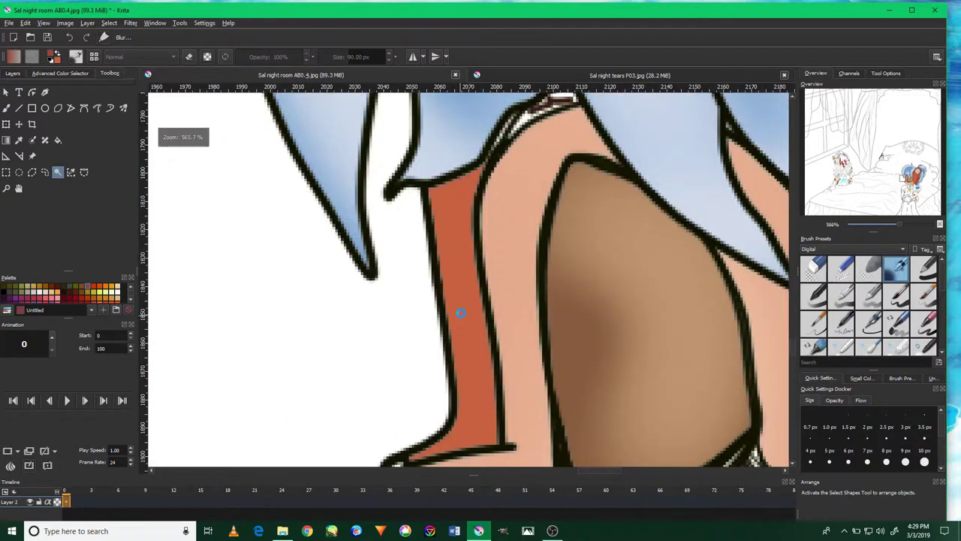
left_click(7, 108)
left_click_drag(455, 195, 442, 331)
left_click(61, 73)
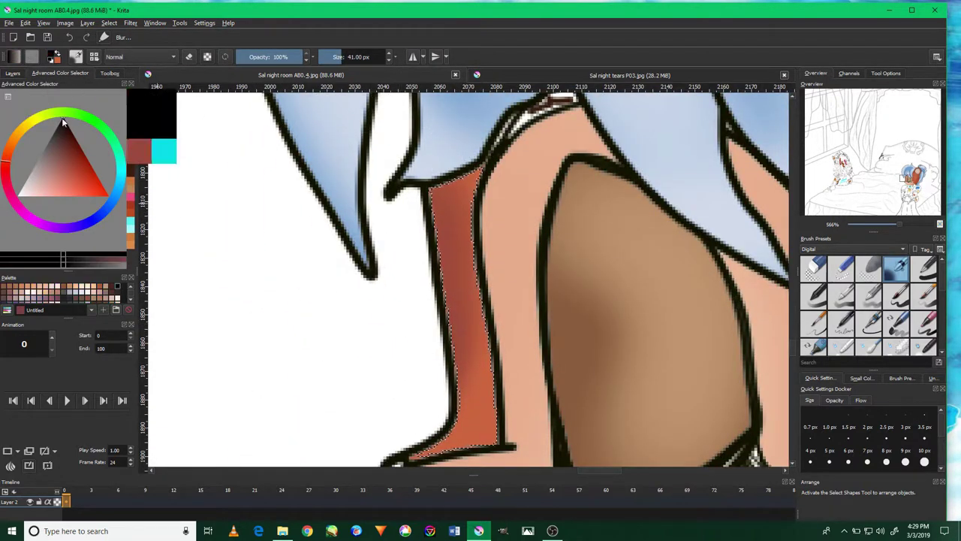
left_click_drag(215, 270, 268, 127)
With a much smaller brush, darken the outline tip by the cheek, then view the whole character.
left_click(109, 23)
left_click(131, 43)
key("bracketleft")
key("bracketleft")
key("bracketleft")
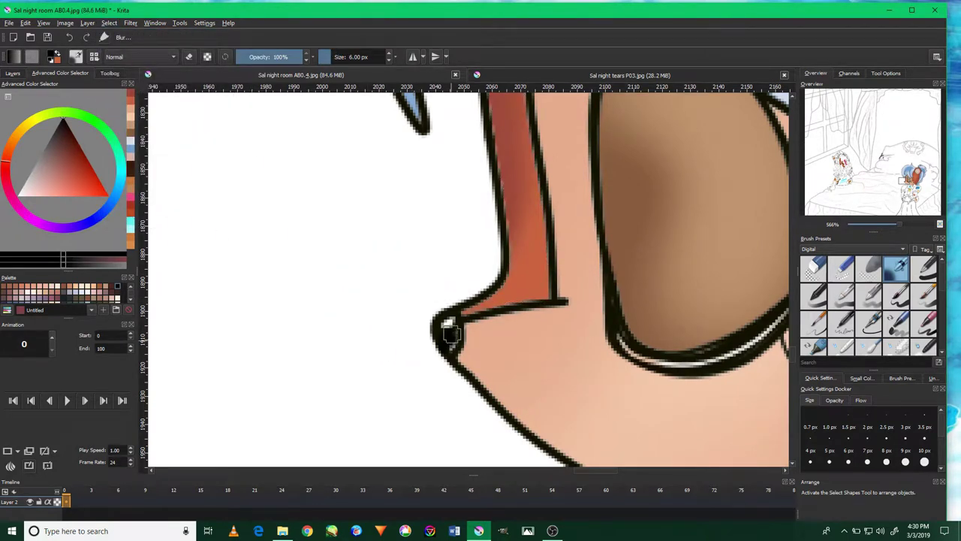
left_click_drag(454, 350, 449, 330)
key("1")
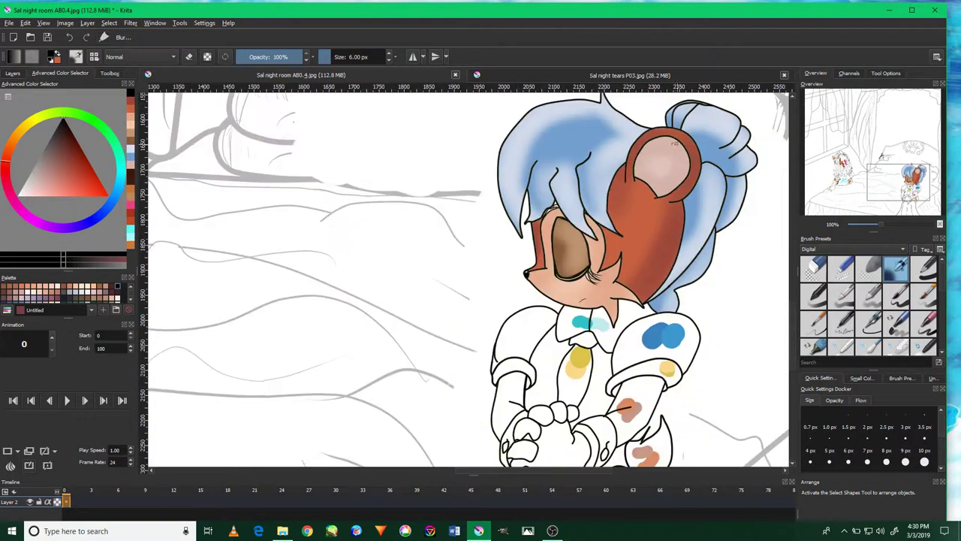
scroll(558, 327, "up", 2)
Sample the outline's dark brown and paint over the white-and-red gap with a 4 px pen.
scroll(558, 326, "up", 5)
left_click(516, 298, "ctrl")
left_click(535, 300, "ctrl")
left_click(924, 268)
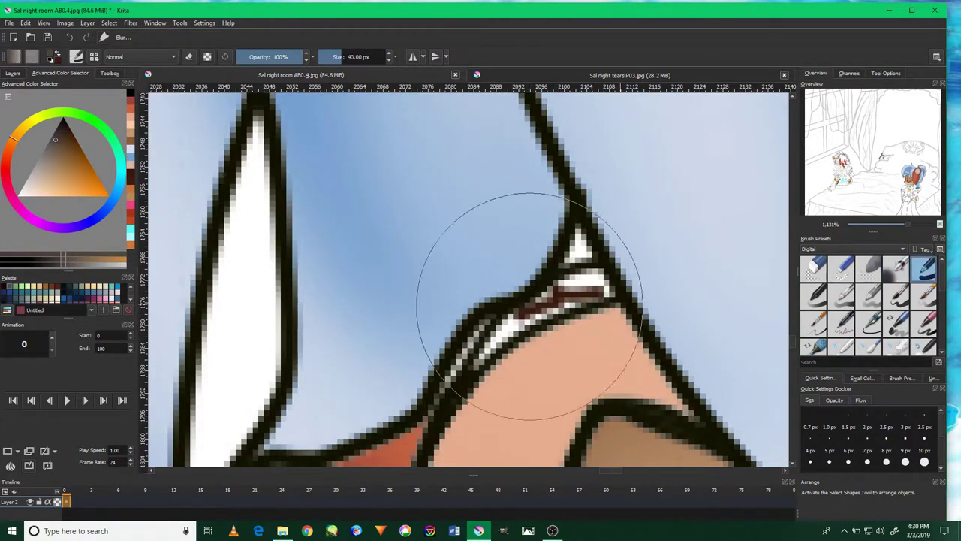
mouse_move(597, 285)
left_mouse_down()
mouse_move(536, 314)
mouse_move(575, 268)
mouse_move(443, 392)
mouse_move(579, 240)
mouse_move(612, 272)
left_mouse_up()
Soften the painted gap with the Blur brush preset at about 20 px.
left_click(895, 268)
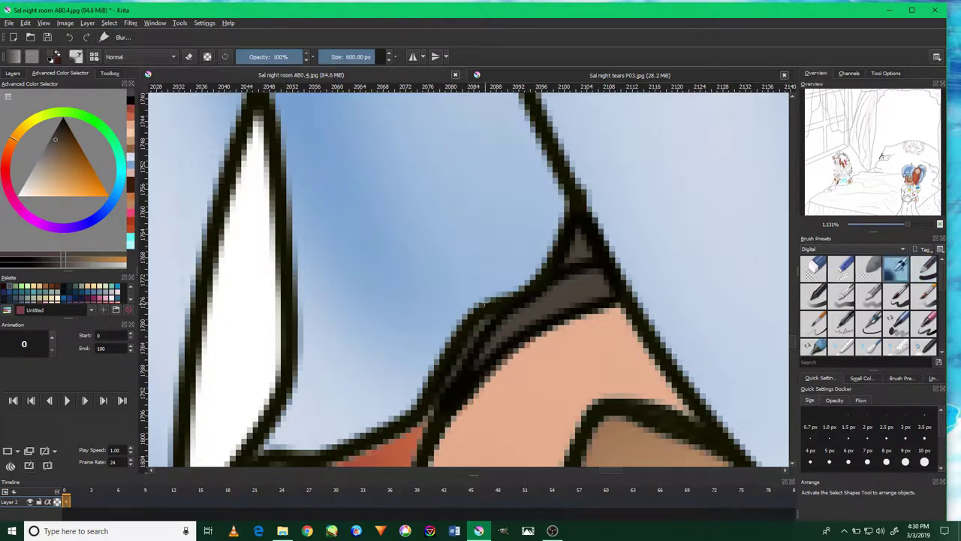
mouse_move(488, 298)
left_mouse_down()
mouse_move(502, 296)
mouse_move(500, 322)
mouse_move(547, 285)
mouse_move(590, 290)
left_mouse_up()
scroll(590, 290, "down", 10)
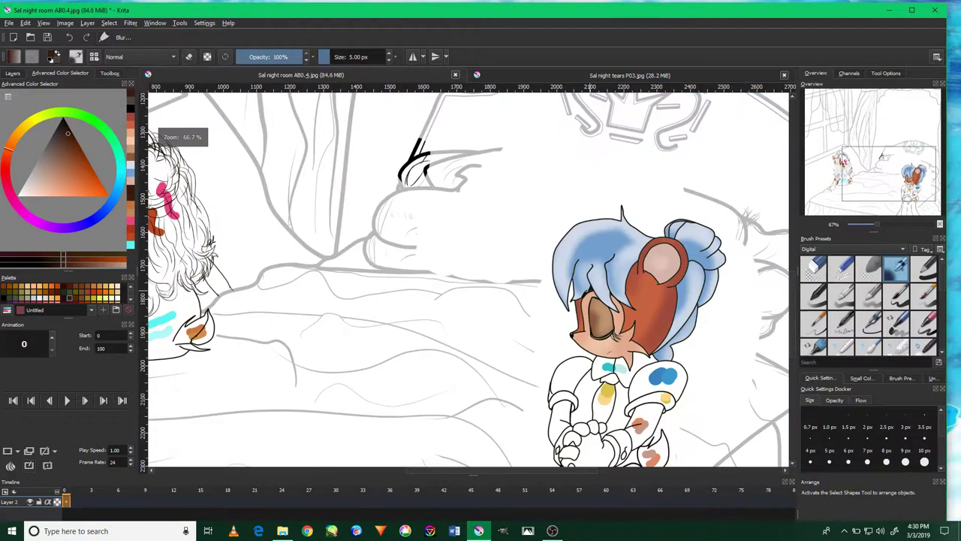
scroll(572, 281, "down", 2)
scroll(572, 281, "up", 4)
scroll(572, 281, "up", 4)
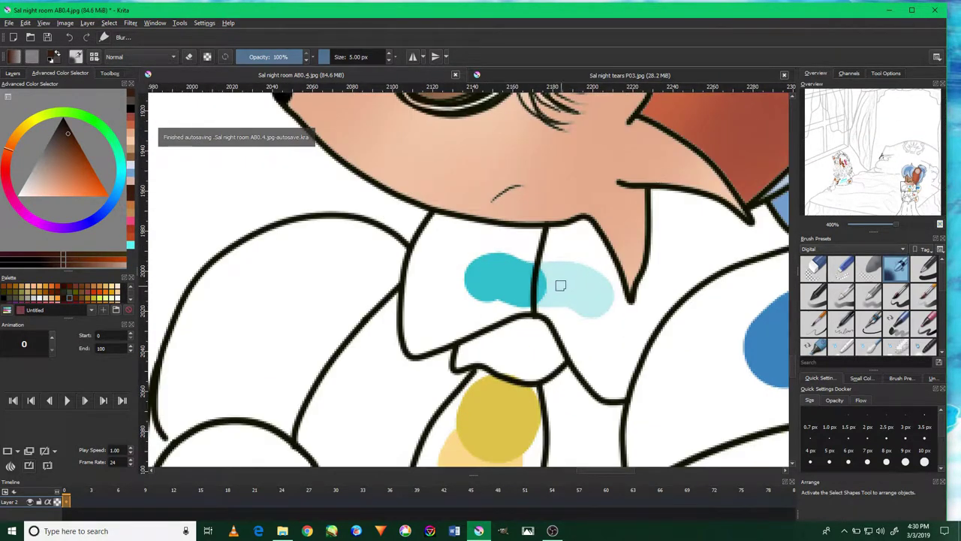
Sample the collar cyan and fill the left and right collar panels with it.
left_click_drag(568, 279, 500, 280)
left_click(98, 73)
left_click(59, 142)
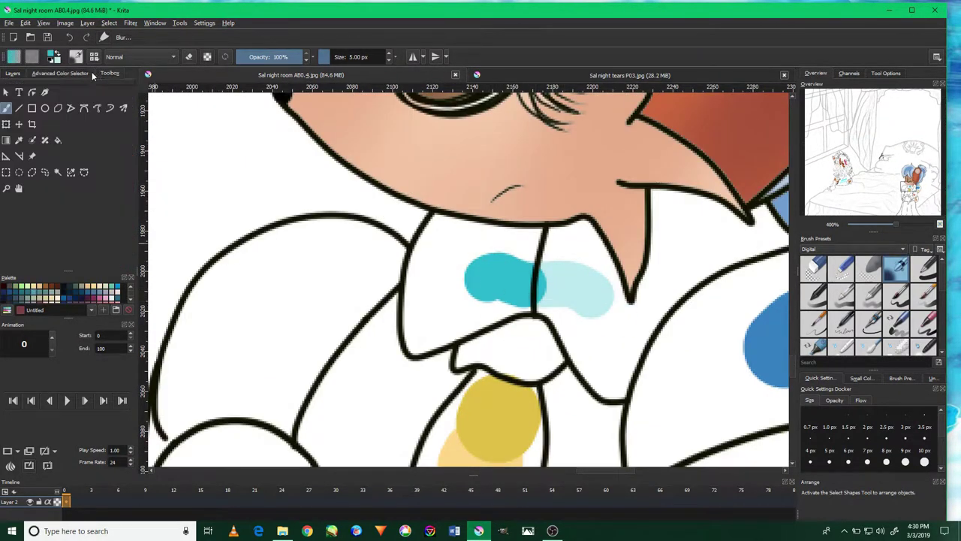
left_click(430, 289)
left_click(604, 337)
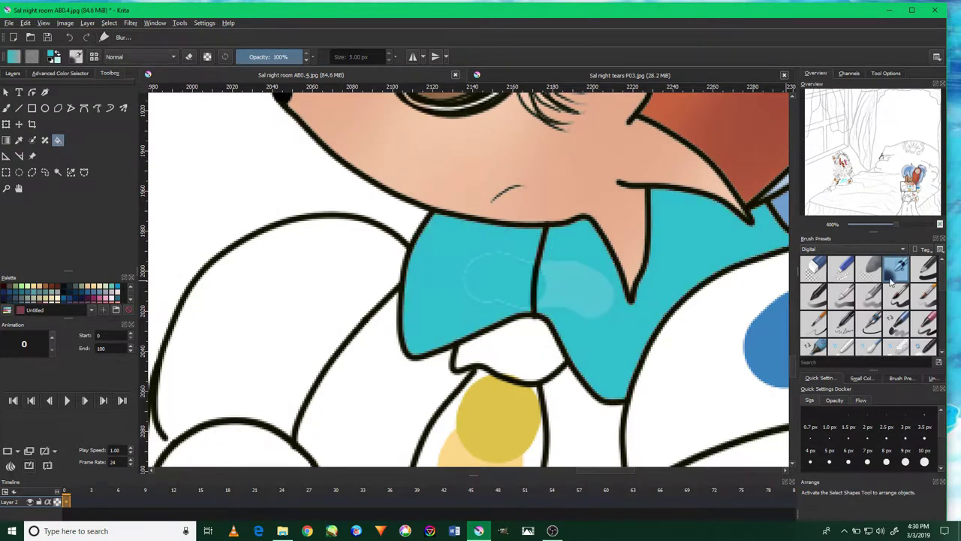
Paint cyan over the leftover light blob and fill the white area under the collar cyan.
left_click(6, 107)
left_click_drag(619, 281, 522, 276)
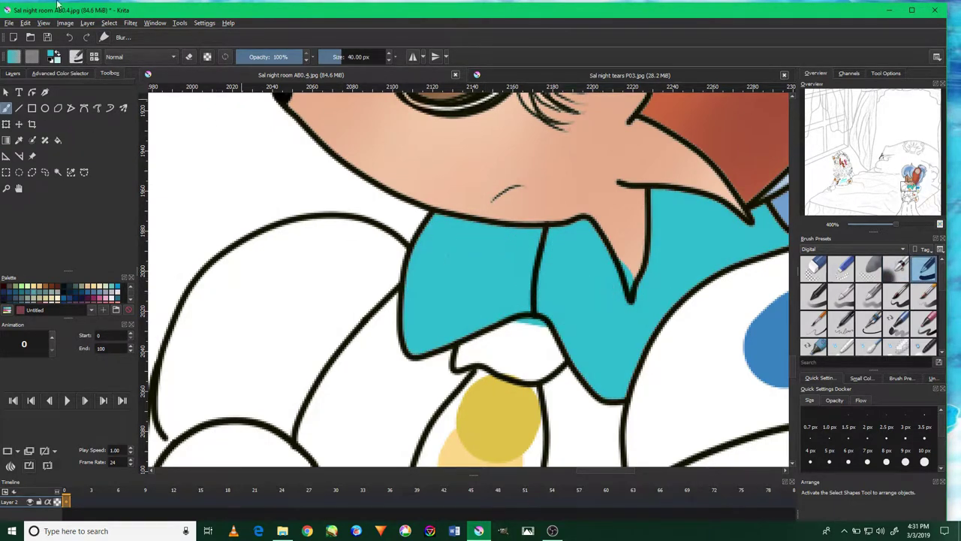
key("ctrl+z")
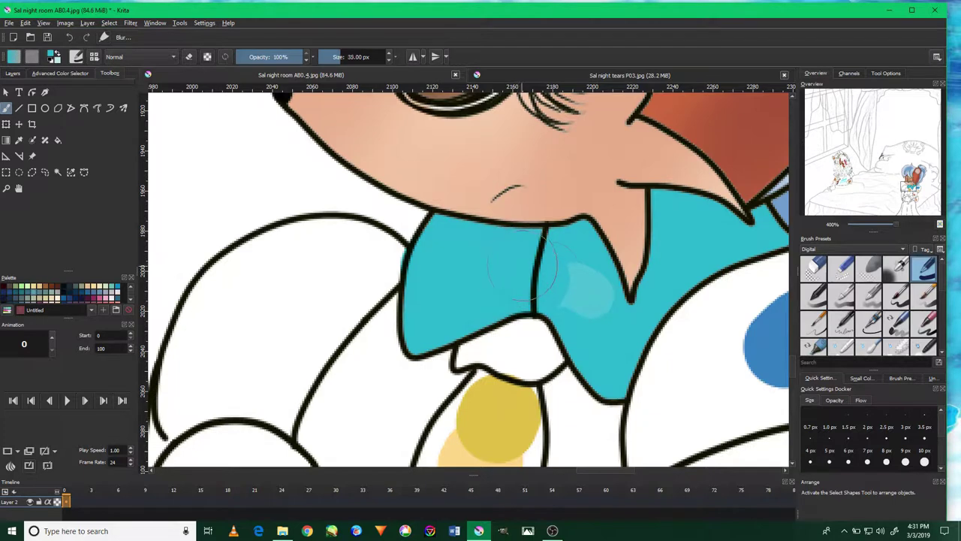
left_click_drag(572, 282, 600, 289)
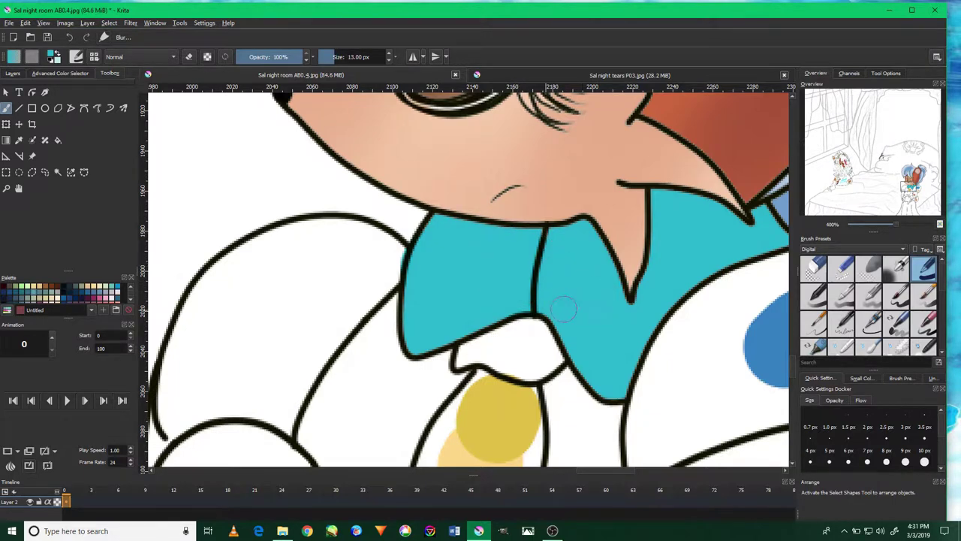
scroll(546, 306, "down", 5)
scroll(450, 263, "up", 1)
left_click(57, 140)
scroll(554, 316, "up", 4)
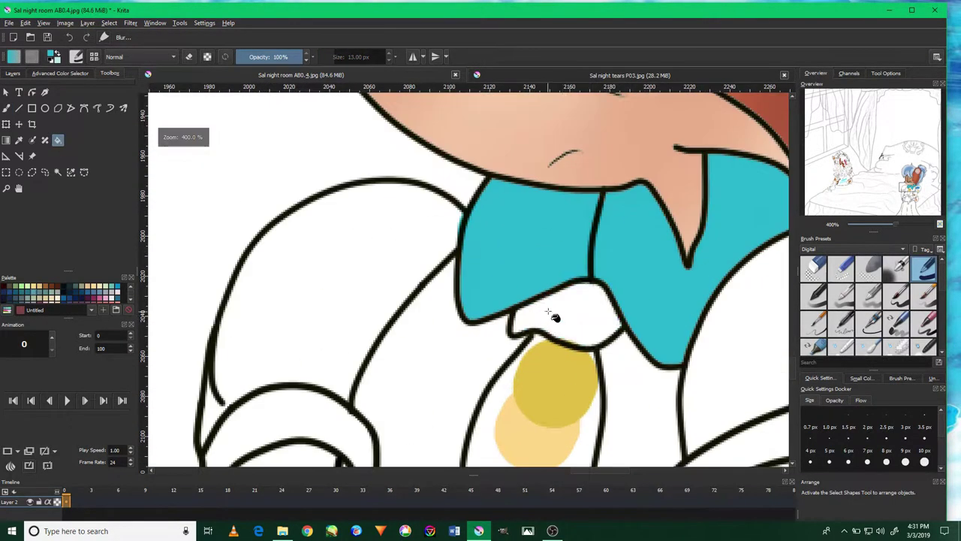
left_click(554, 317)
Select the right collar by similar colour and shade its edges light cyan.
key("slash")
left_click(57, 172)
left_click(6, 108)
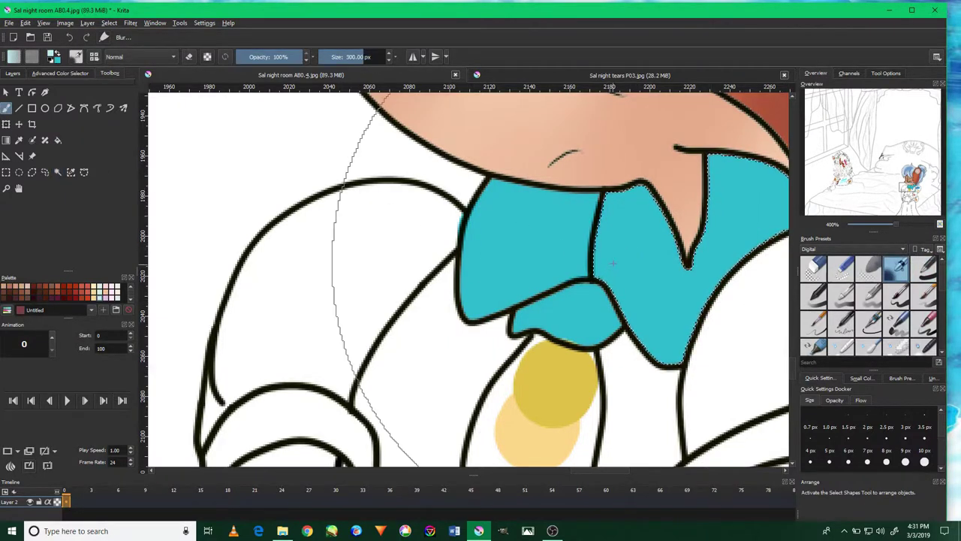
scroll(673, 248, "right", 2)
left_click_drag(674, 247, 555, 225)
left_click_drag(556, 270, 601, 368)
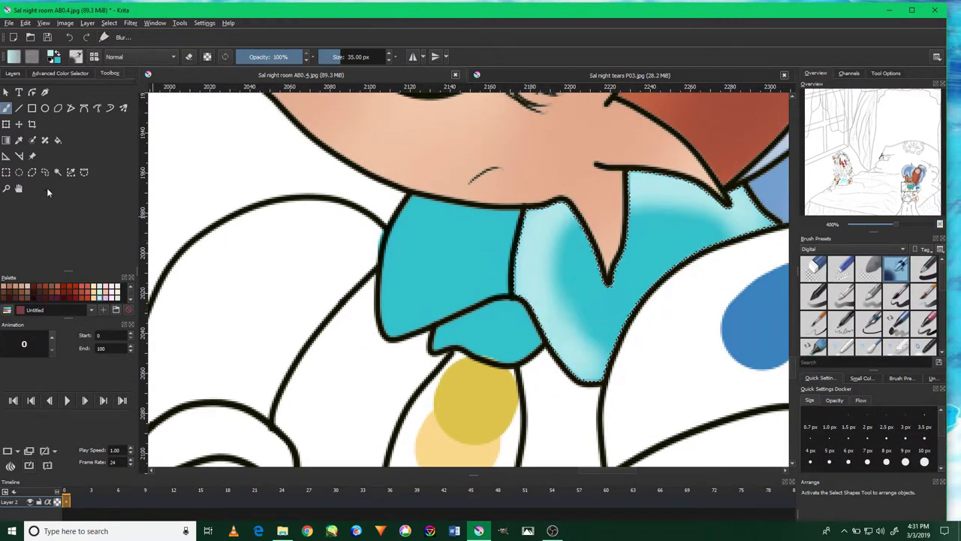
Select the left collar piece and shade it light cyan.
left_click(57, 172)
left_click(392, 258)
key("b")
left_click_drag(462, 213, 369, 311)
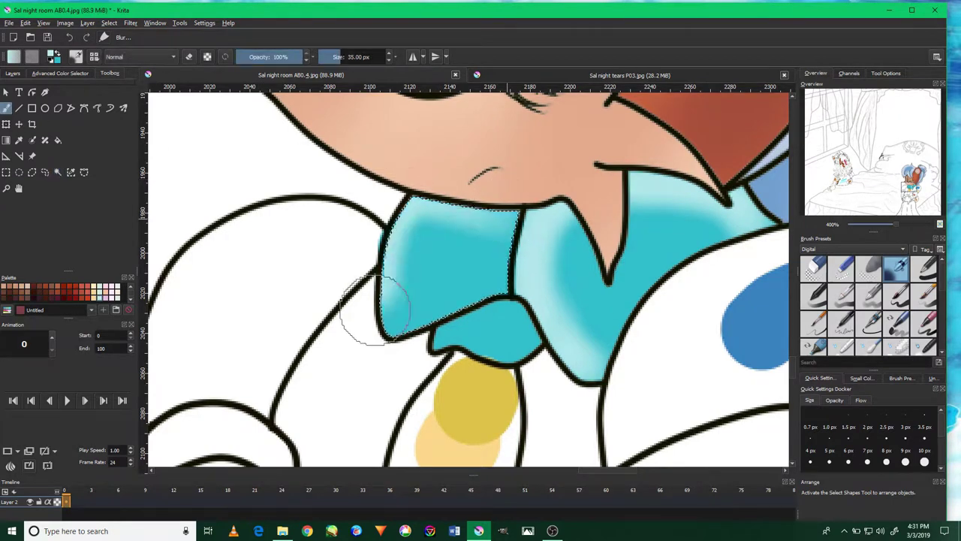
left_click_drag(391, 255, 481, 315)
Select the lower collar piece, then sample the peach colour from the front blob.
left_click(57, 172)
left_click(484, 323)
key("b")
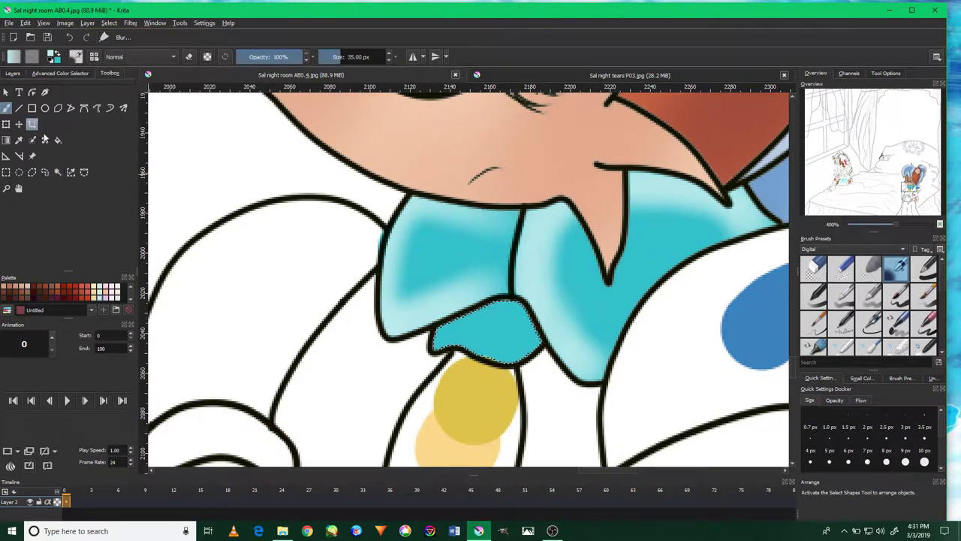
scroll(510, 342, "down", 5)
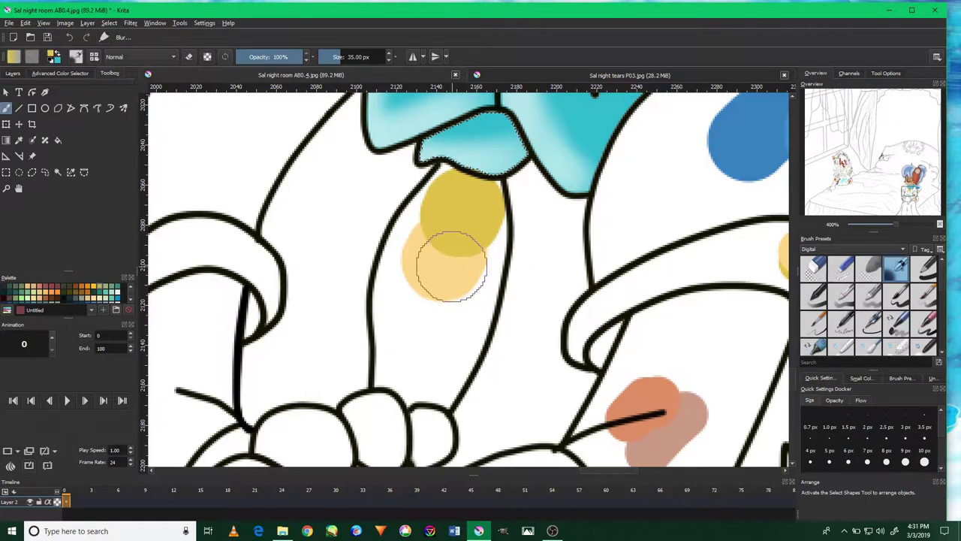
left_click(452, 286, "ctrl")
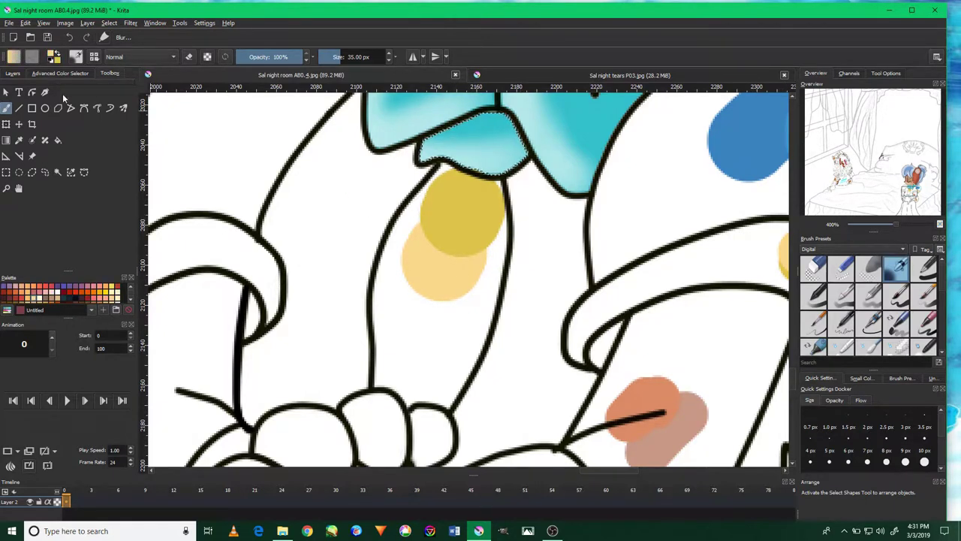
left_click(924, 268)
left_click(58, 141)
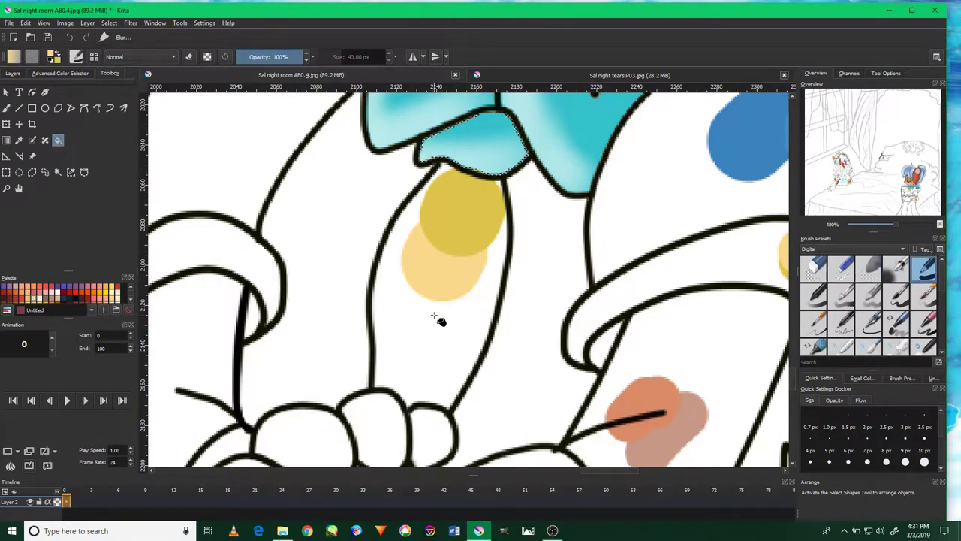
Clear the selection and colour the front strip peach, covering the mustard spot.
left_click(109, 22)
left_click(131, 52)
left_click(432, 315)
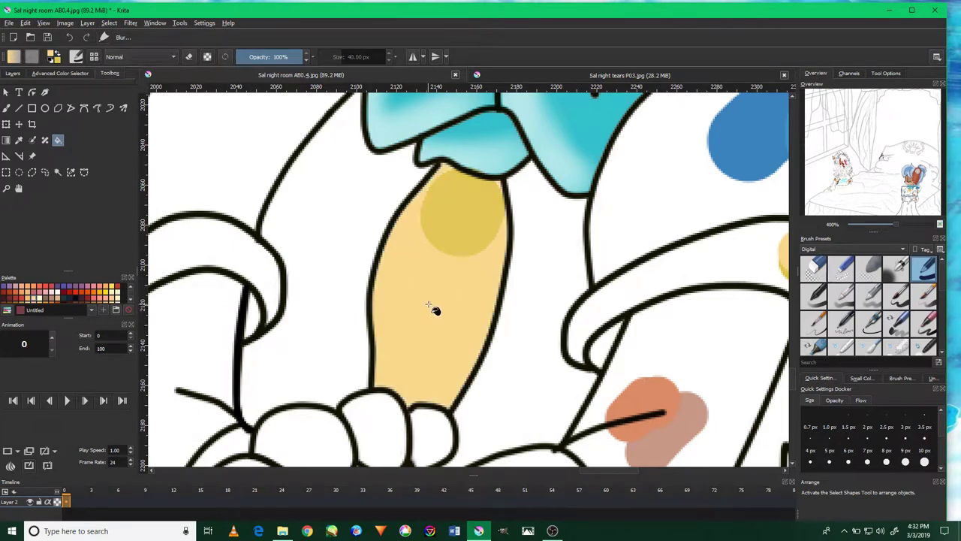
key("b")
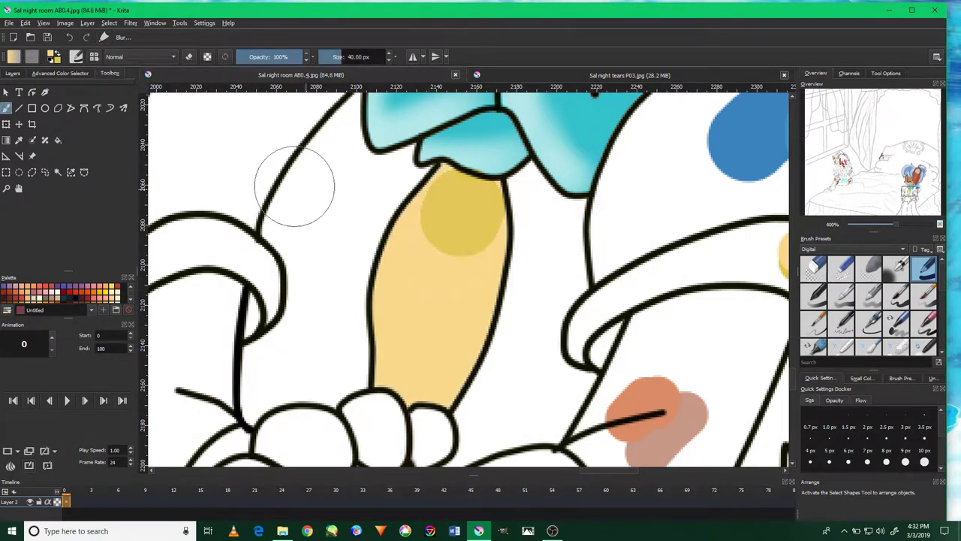
left_click_drag(450, 225, 465, 218)
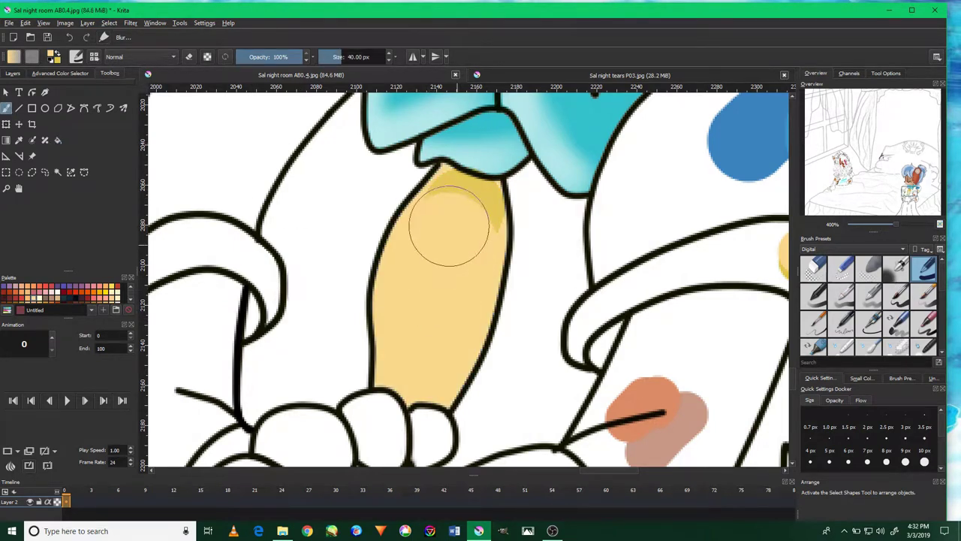
Shade the top of the front strip mustard with a soft brush inside a similar-colour selection.
left_click(58, 172)
left_click(895, 267)
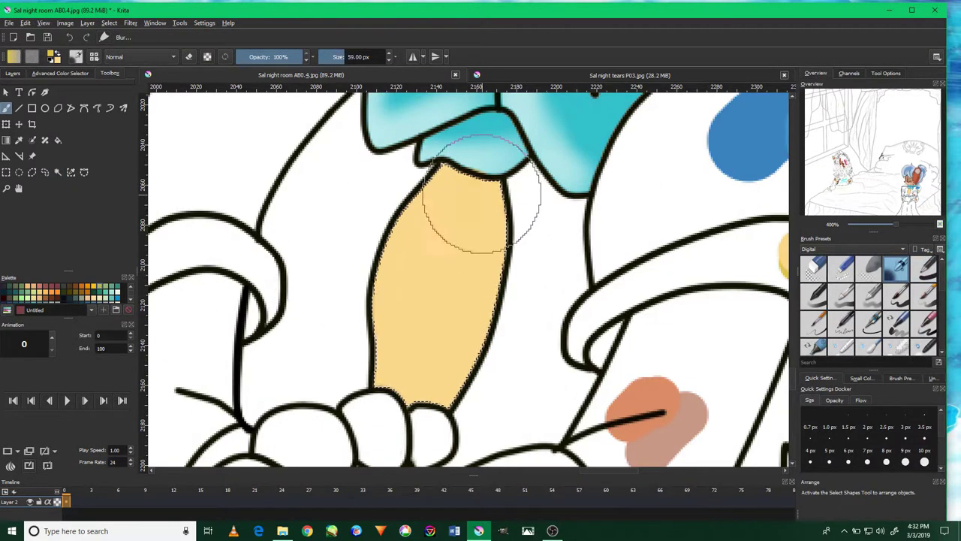
left_click_drag(468, 203, 472, 188)
scroll(484, 244, "down", 3)
scroll(481, 244, "down", 2)
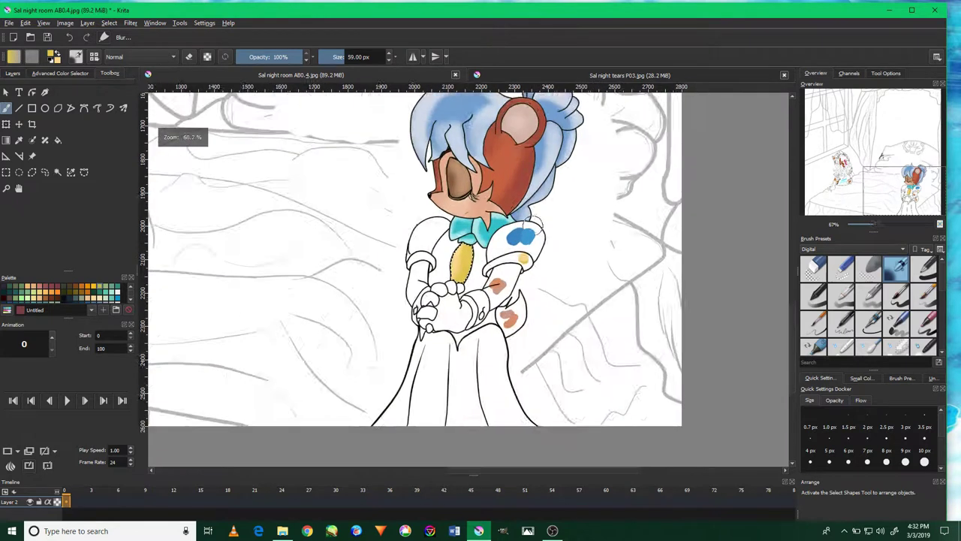
scroll(480, 244, "down", 3)
scroll(541, 308, "up", 8)
Sample the shoulder blue and fill both shoulder puffs and the bodice blue.
left_click(509, 338, "ctrl")
key("f")
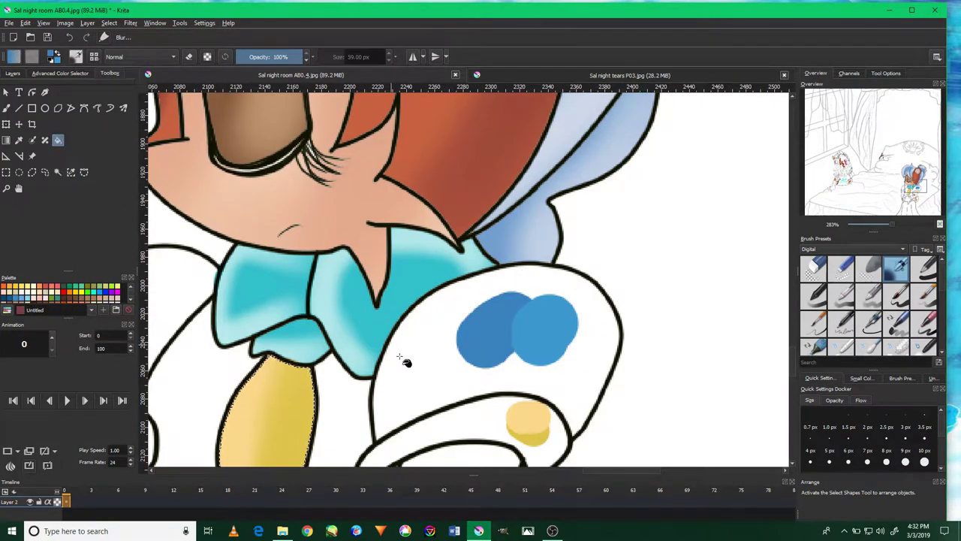
left_click(109, 23)
left_click(150, 43)
left_click(410, 344)
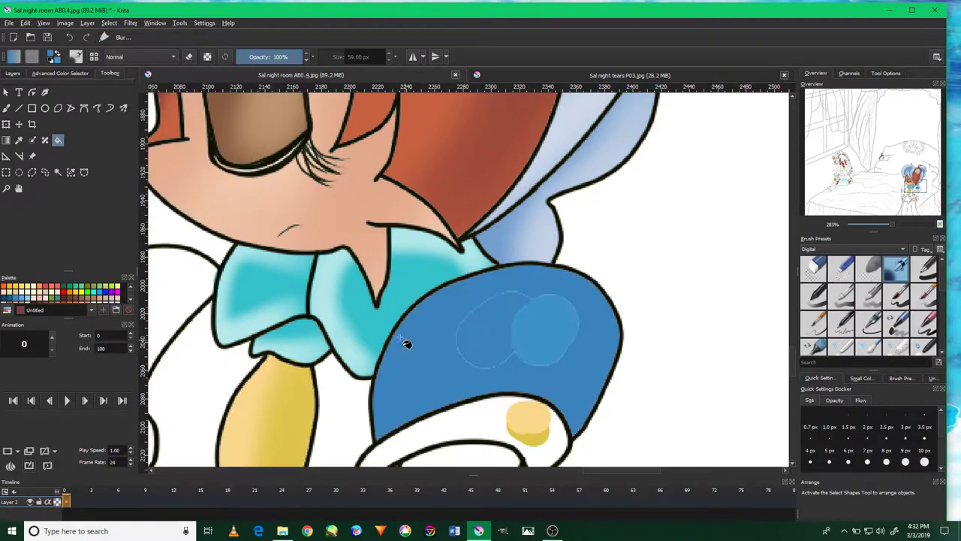
left_click(228, 379)
left_click(340, 364)
Fill the skirt and the remaining dress strip blue.
scroll(340, 364, "down", 3)
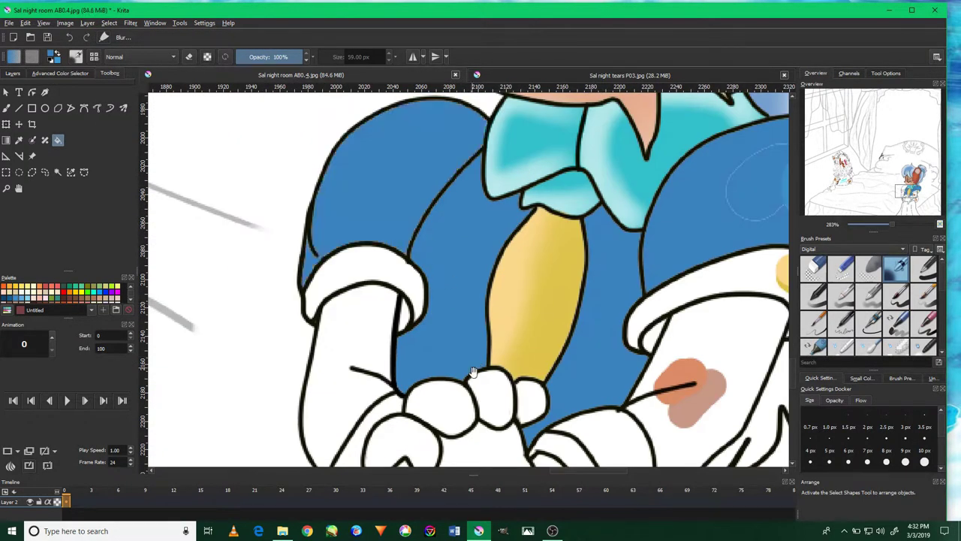
scroll(420, 376, "down", 3)
scroll(505, 388, "down", 2)
left_click(498, 384)
left_click(542, 310)
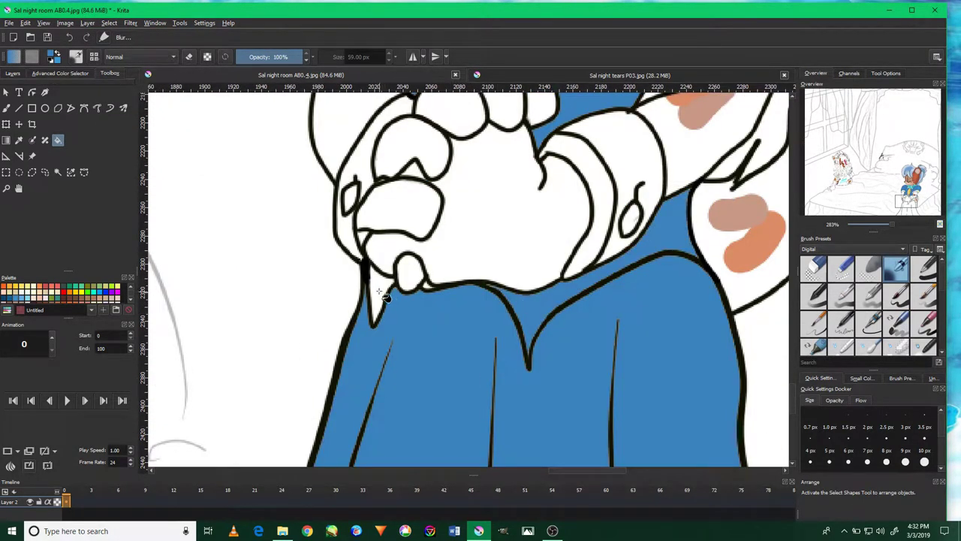
scroll(459, 290, "down", 3)
scroll(300, 338, "up", 2)
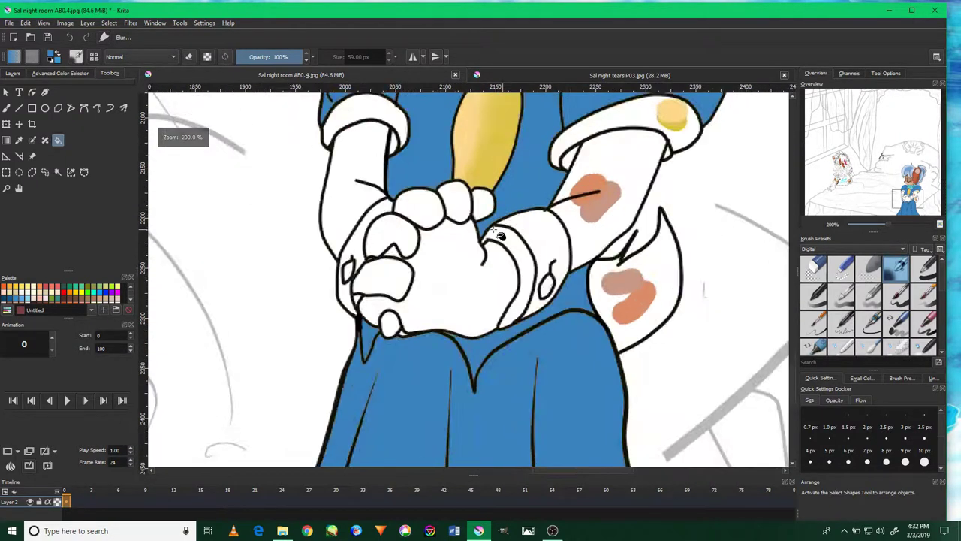
Paint blue over the light highlight circle on the sleeve.
scroll(235, 431, "up", 1)
scroll(235, 432, "up", 1)
scroll(353, 418, "down", 3)
scroll(611, 208, "down", 1)
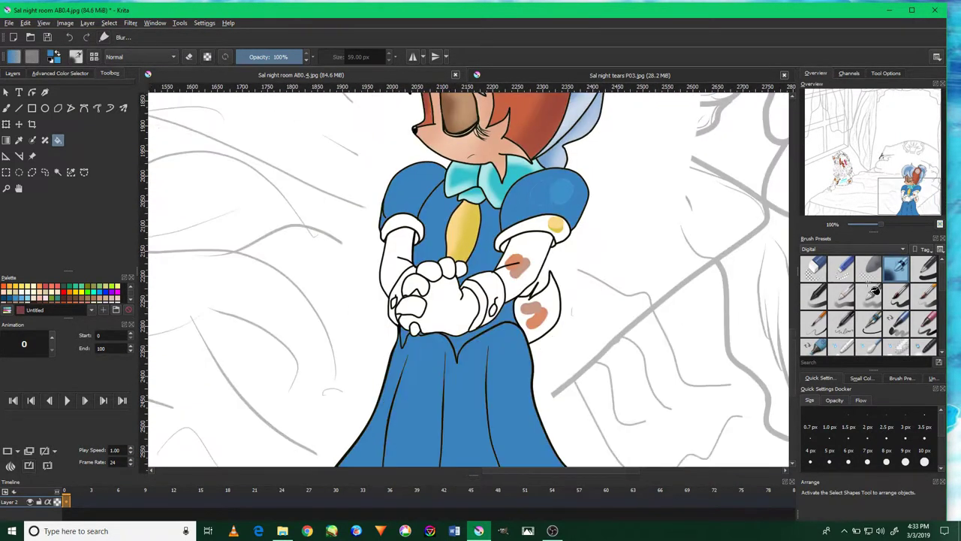
scroll(622, 203, "up", 4)
key("b")
left_click_drag(480, 150, 548, 218)
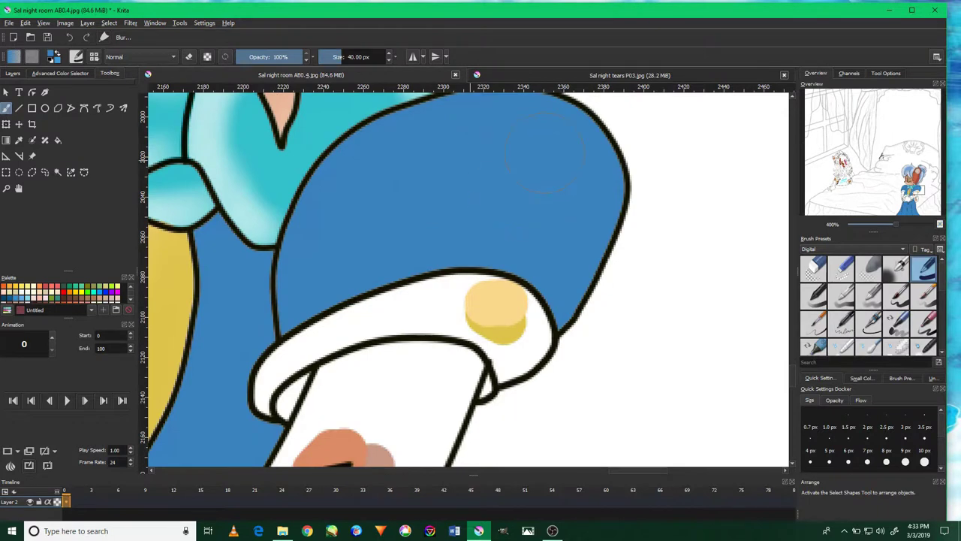
scroll(509, 156, "down", 4)
scroll(451, 285, "up", 2)
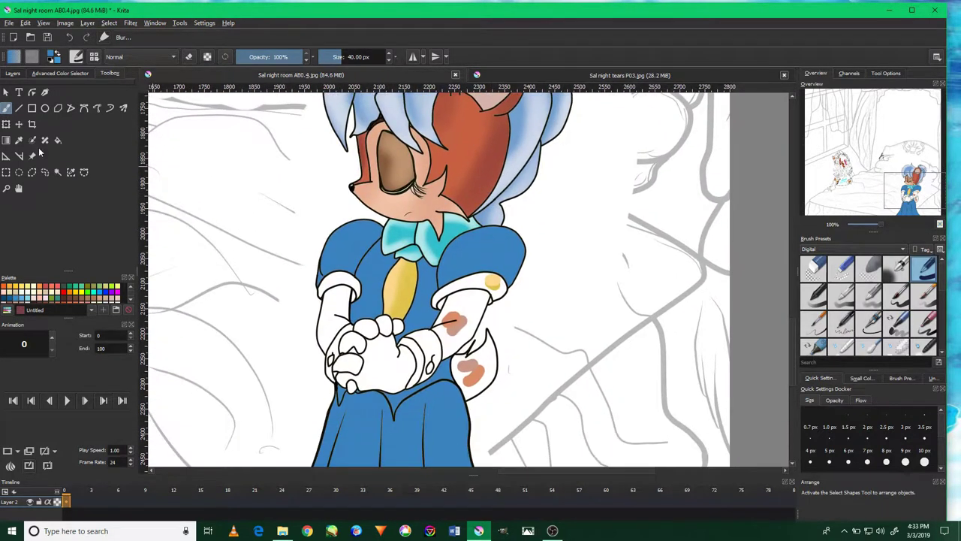
Select the right blue sleeve by colour and shade it darker blue.
left_click(70, 172)
left_click(460, 260)
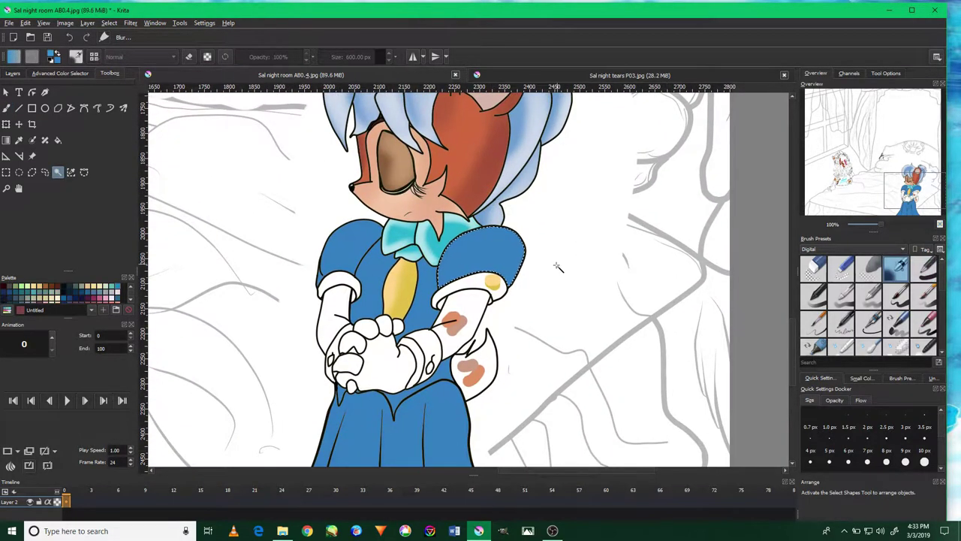
left_click(6, 107)
left_click_drag(546, 203, 505, 214)
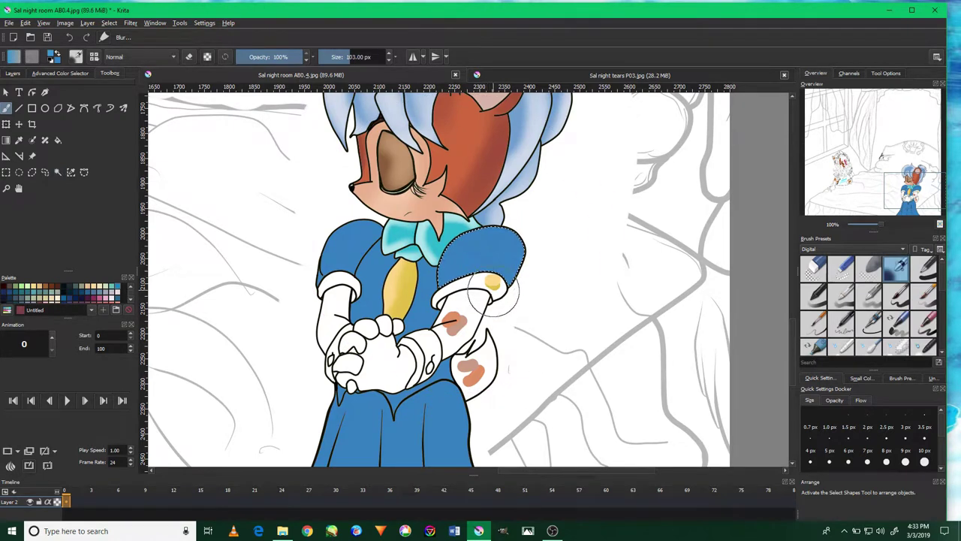
left_click(58, 172)
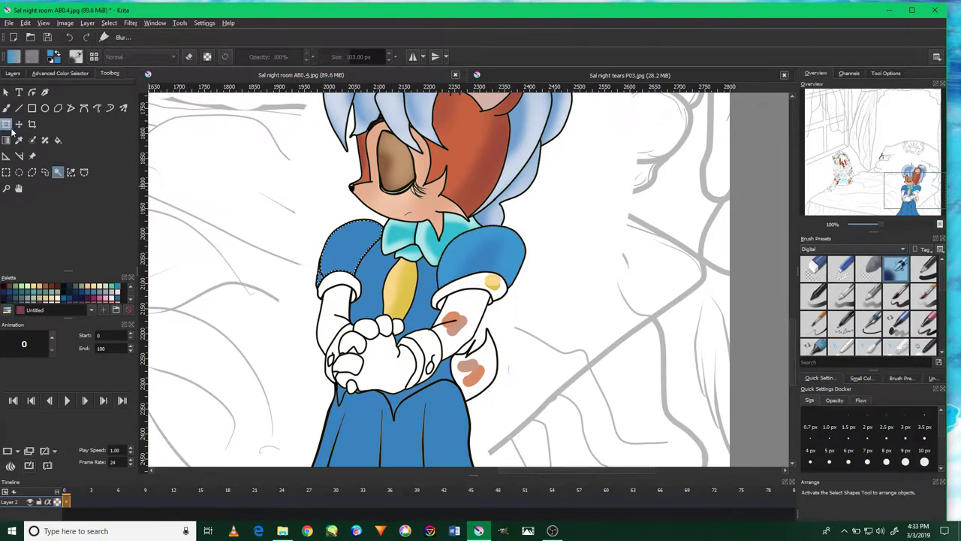
key("b")
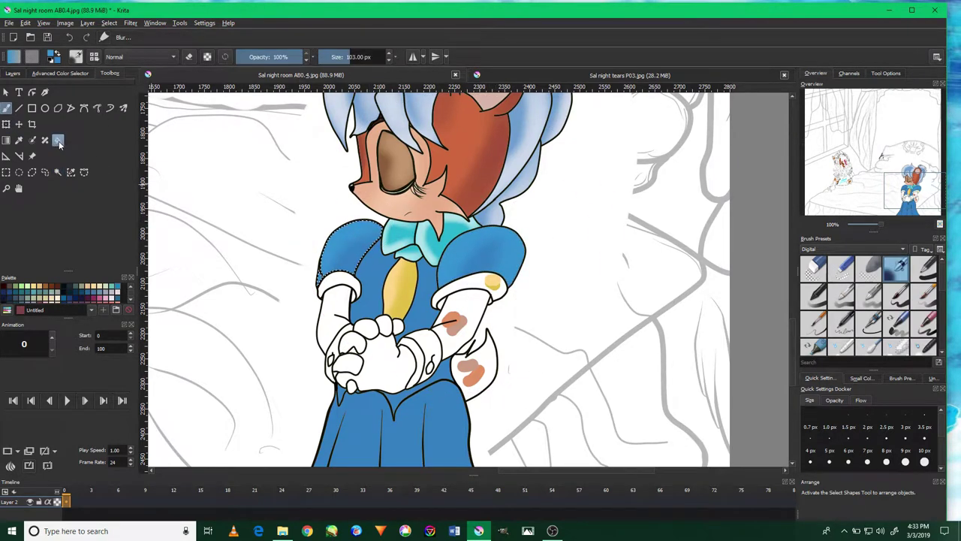
left_click(58, 172)
key("b")
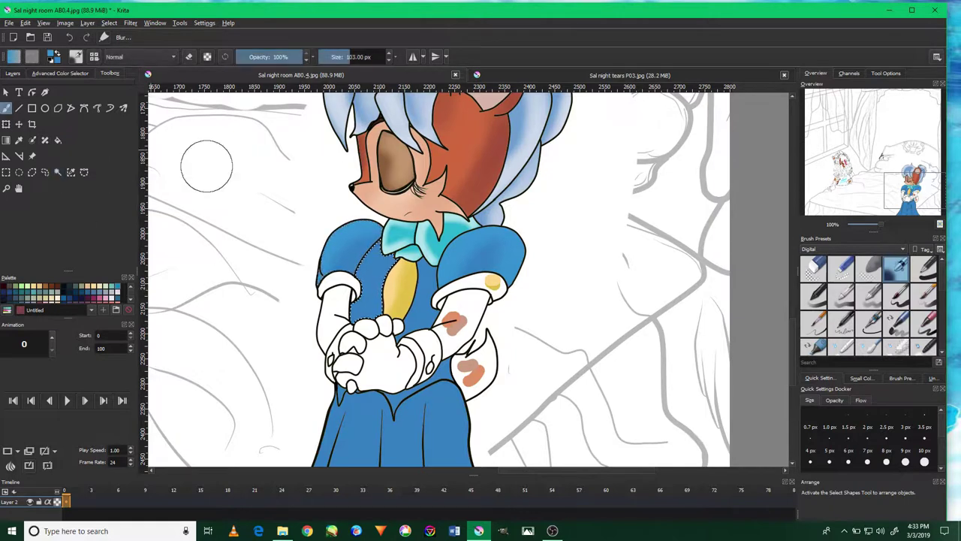
left_click(58, 172)
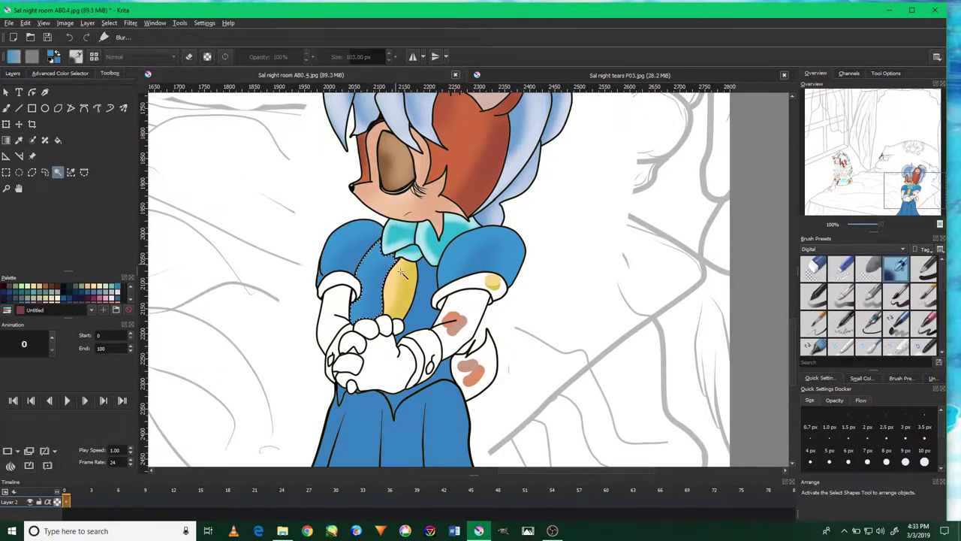
left_click(8, 109)
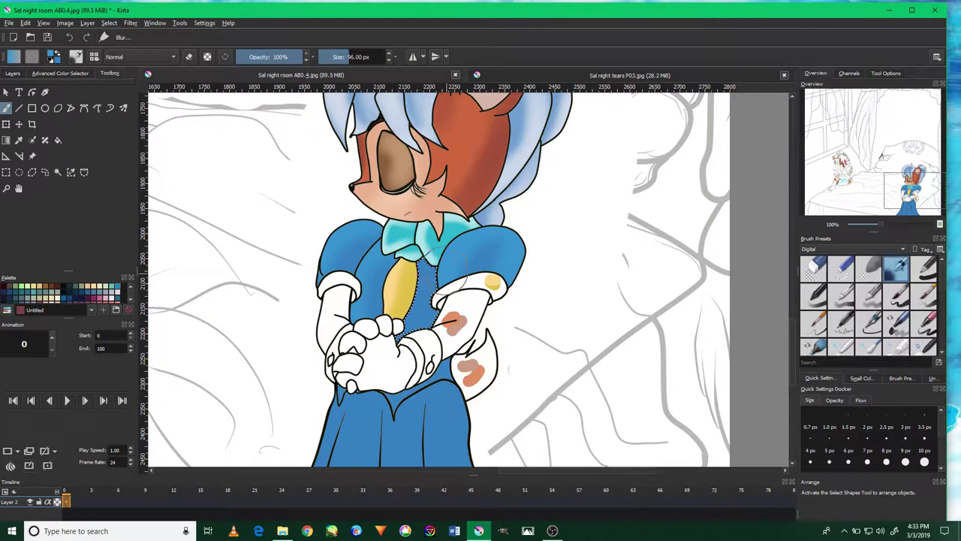
Select the skirt panels and shade them with darker blue strokes.
left_click(58, 172)
left_click(338, 435)
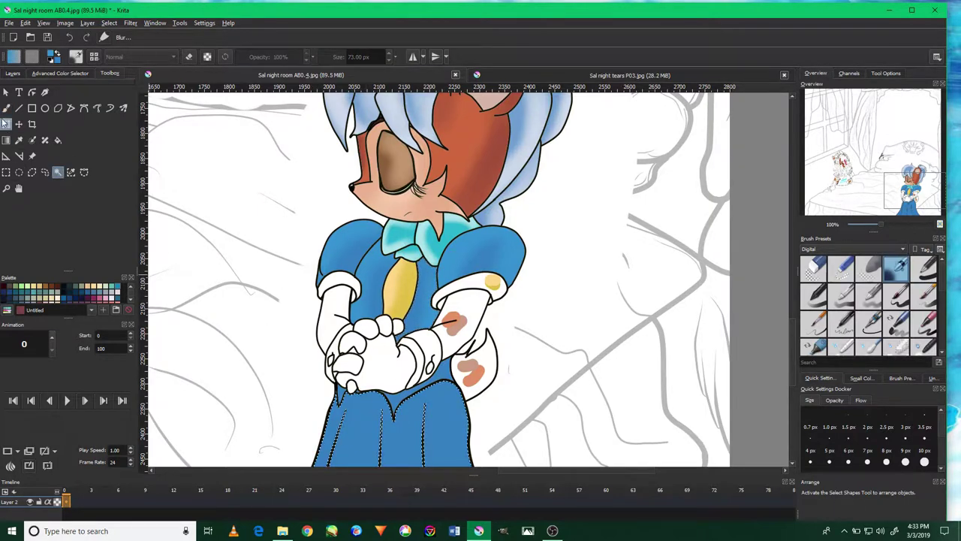
left_click(8, 110)
left_click_drag(486, 268, 517, 141)
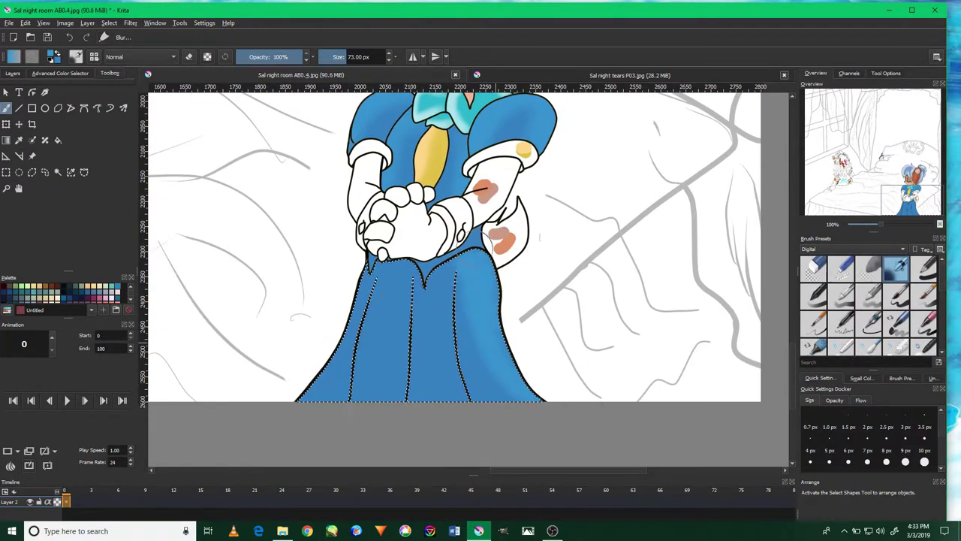
left_click_drag(364, 285, 368, 379)
left_click_drag(461, 293, 466, 398)
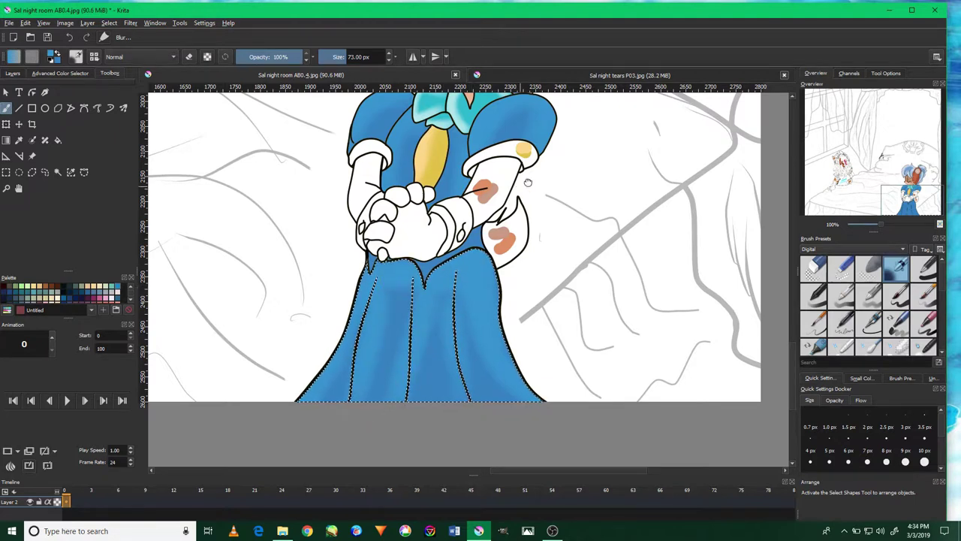
left_click_drag(451, 225, 435, 278)
Select the blue area under the arms, then drop the selection and zoom to the whole figure.
left_click(71, 172)
scroll(436, 300, "up", 5)
left_click(413, 349)
left_click(6, 108)
key("ctrl+shift+a")
key("minus")
key("minus")
key("minus")
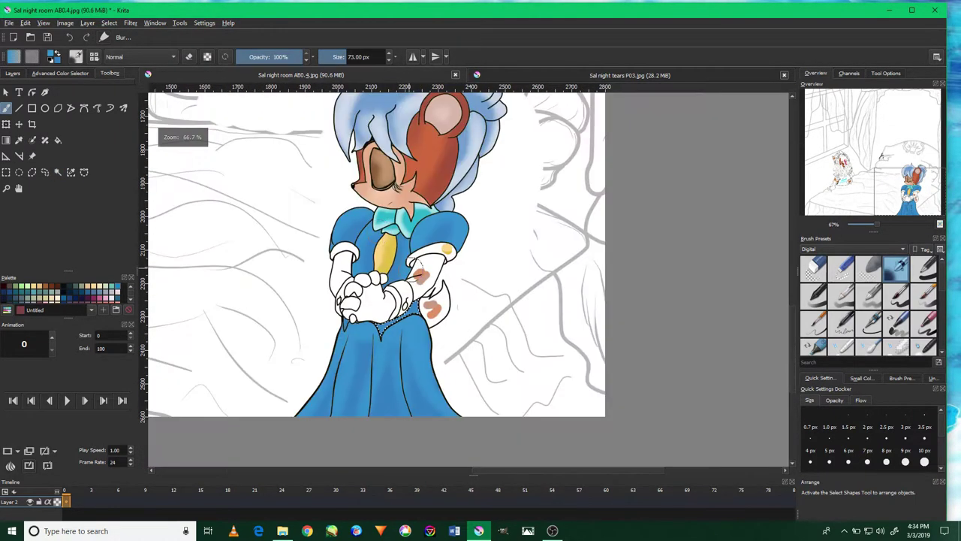
key("plus")
Make Layer 1 active in the Layers docker and choose the eraser brush preset.
left_click(12, 73)
left_click(112, 133)
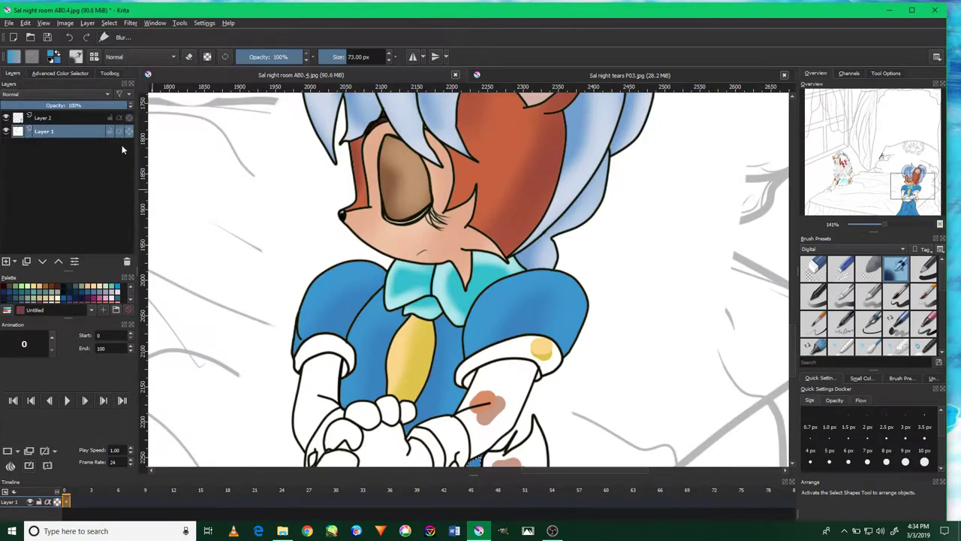
left_click(924, 267)
scroll(218, 322, "down", 1)
scroll(217, 323, "up", 4)
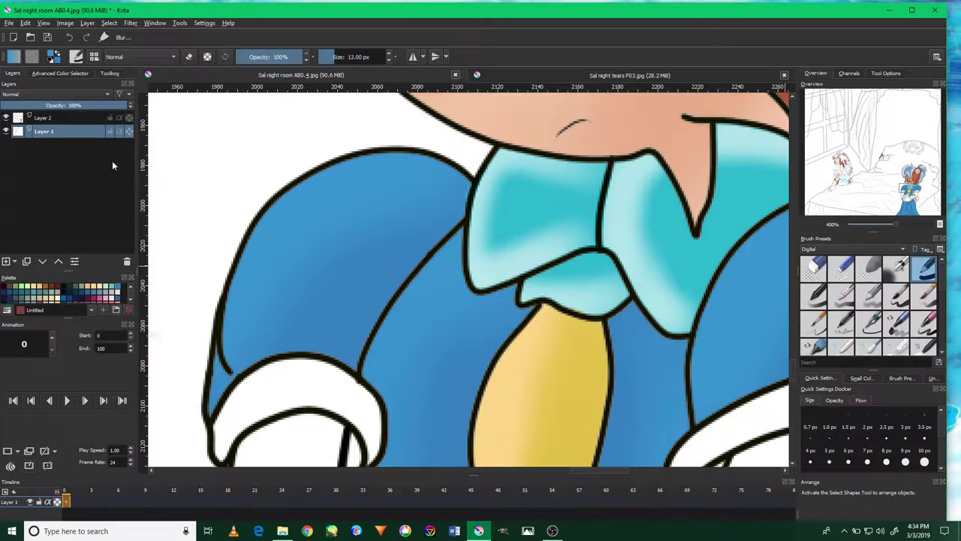
left_click(112, 25)
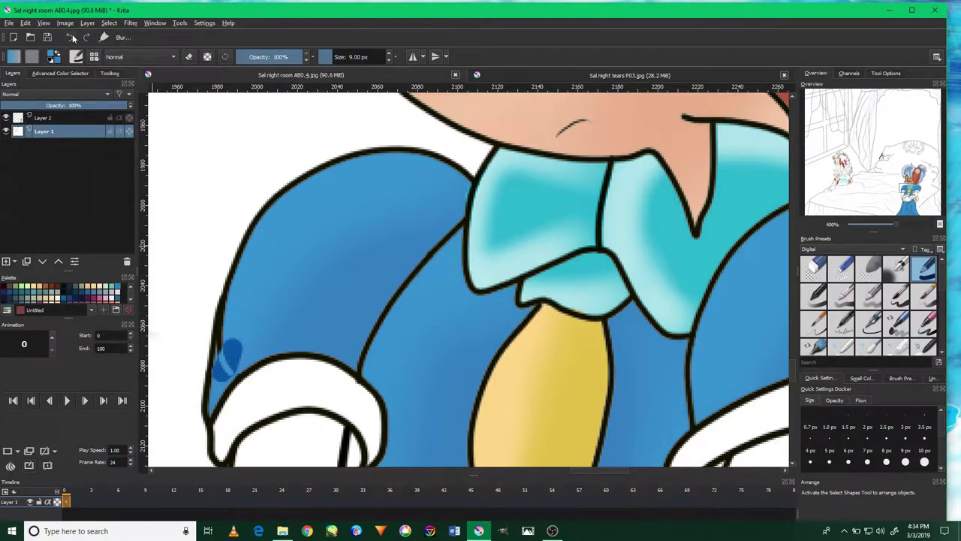
left_click(816, 269)
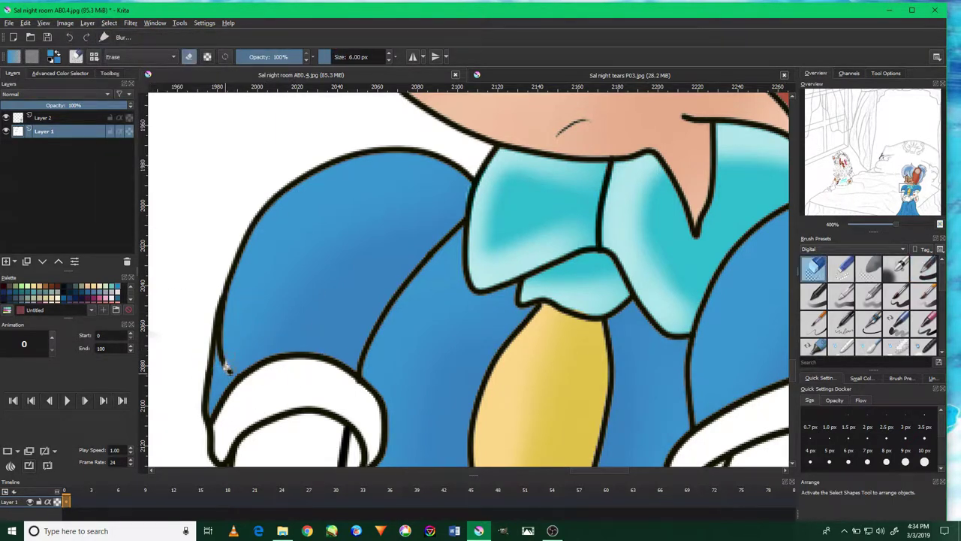
Paint blue strokes over the white streak on the left sleeve edge, undoing the first.
left_click(923, 267)
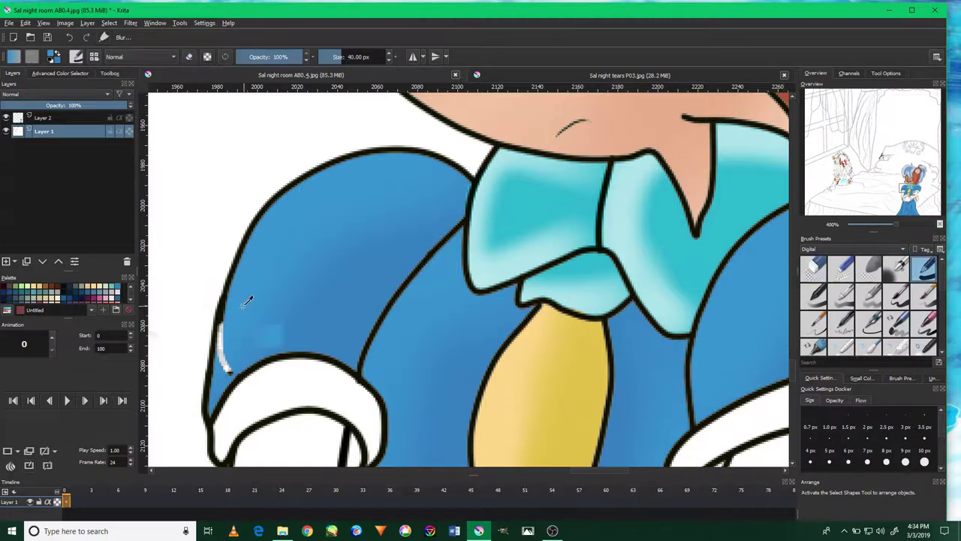
left_click_drag(218, 355, 224, 330)
key("ctrl+z")
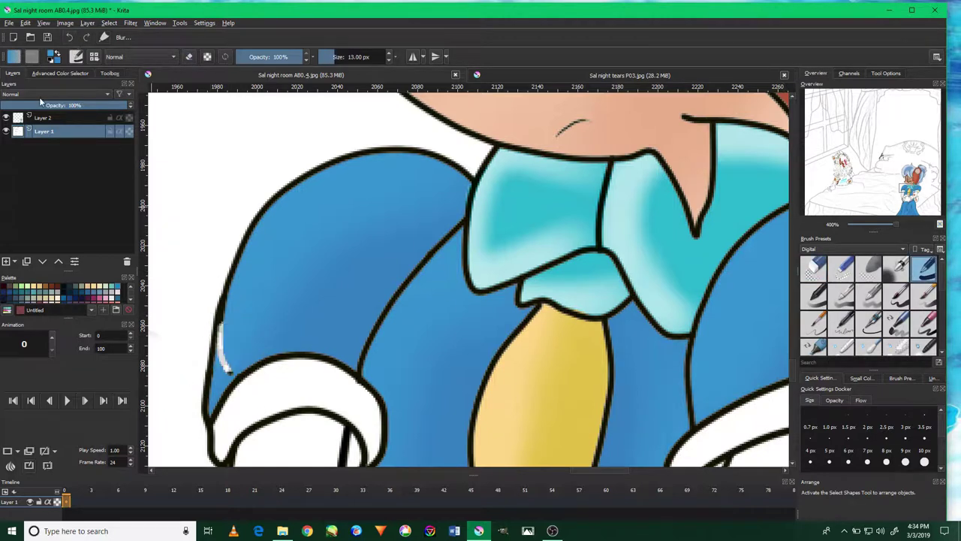
left_click_drag(205, 205, 261, 183)
scroll(255, 229, "up", 3)
scroll(244, 315, "up", 2)
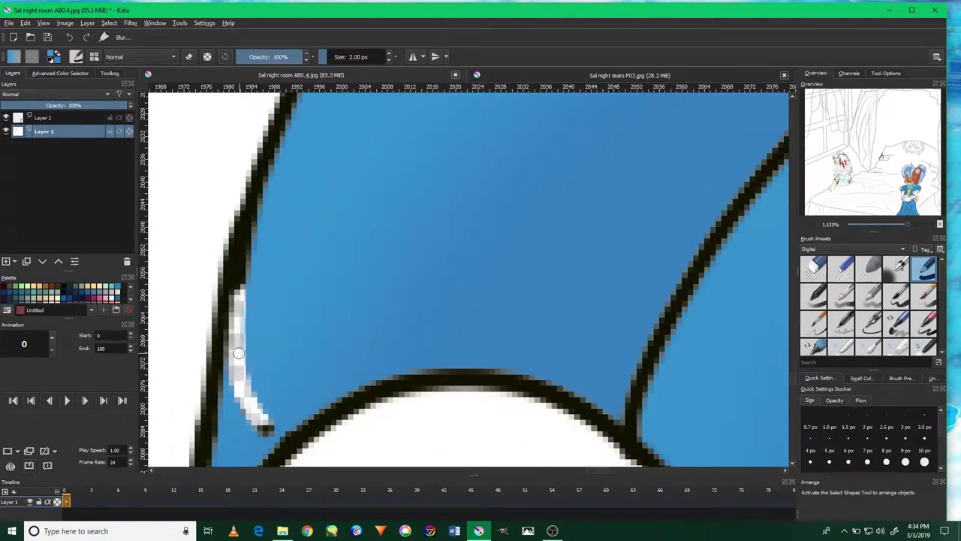
left_click_drag(238, 352, 243, 268)
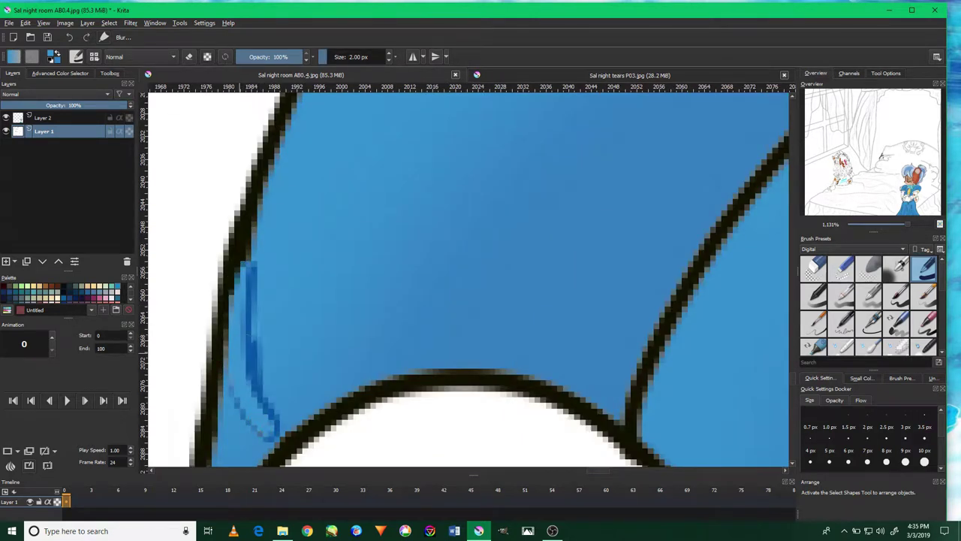
Undo the blue strokes so the white highlight streak remains along the sleeve edge.
left_click(73, 36)
scroll(264, 371, "up", 3)
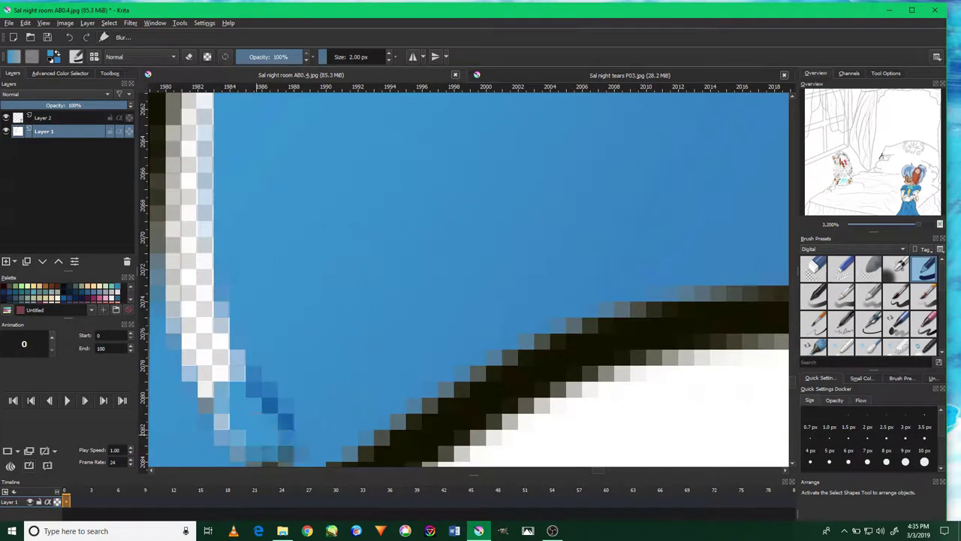
scroll(235, 323, "down", 5)
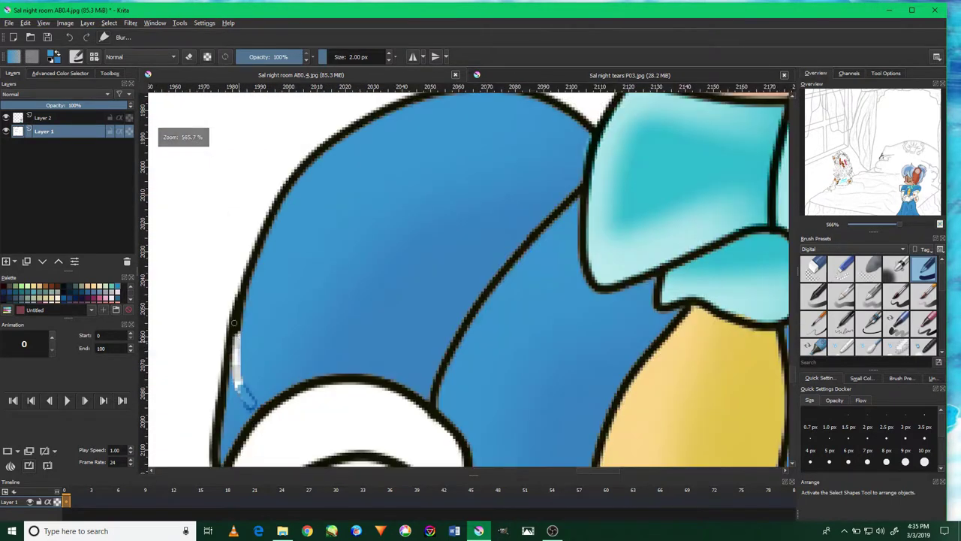
left_click(70, 37)
scroll(373, 300, "down", 8)
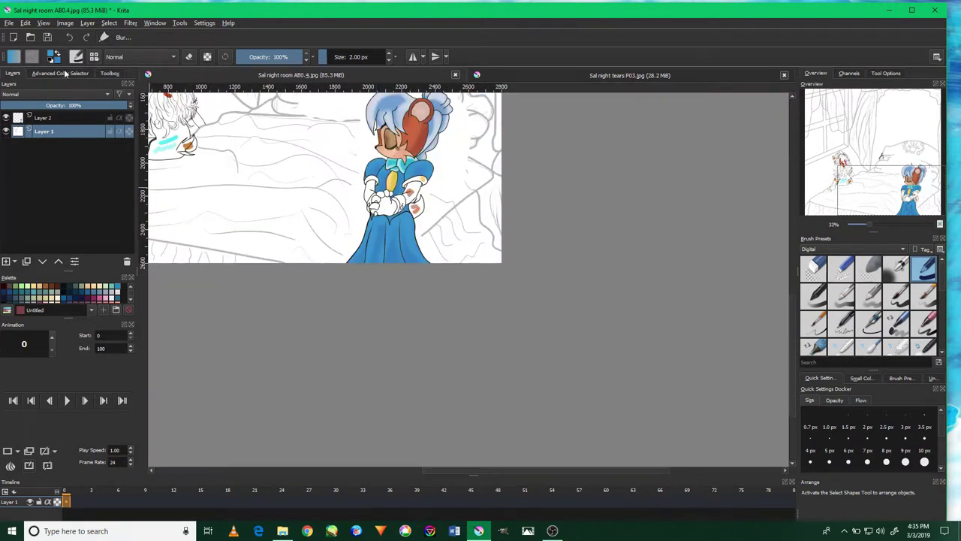
Pick the orange skin tone and fill both forearms with it.
left_click(61, 73)
scroll(428, 187, "up", 3)
scroll(428, 188, "up", 3)
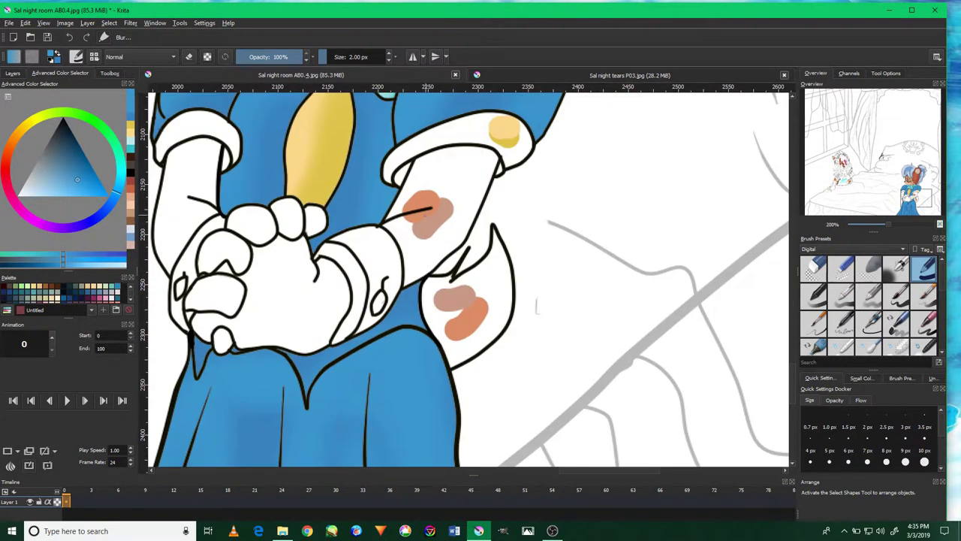
left_click(425, 204, "ctrl")
left_click(110, 73)
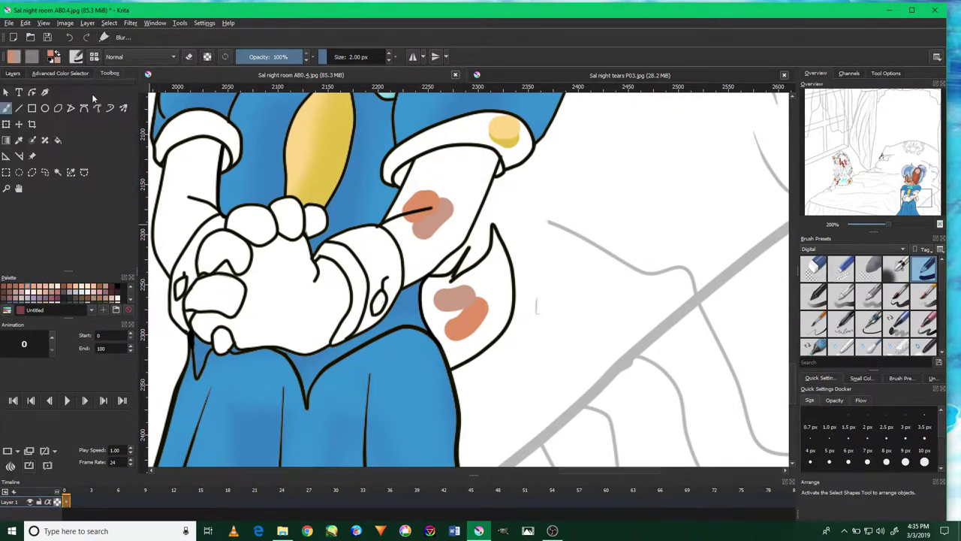
left_click(445, 168)
left_click(188, 184)
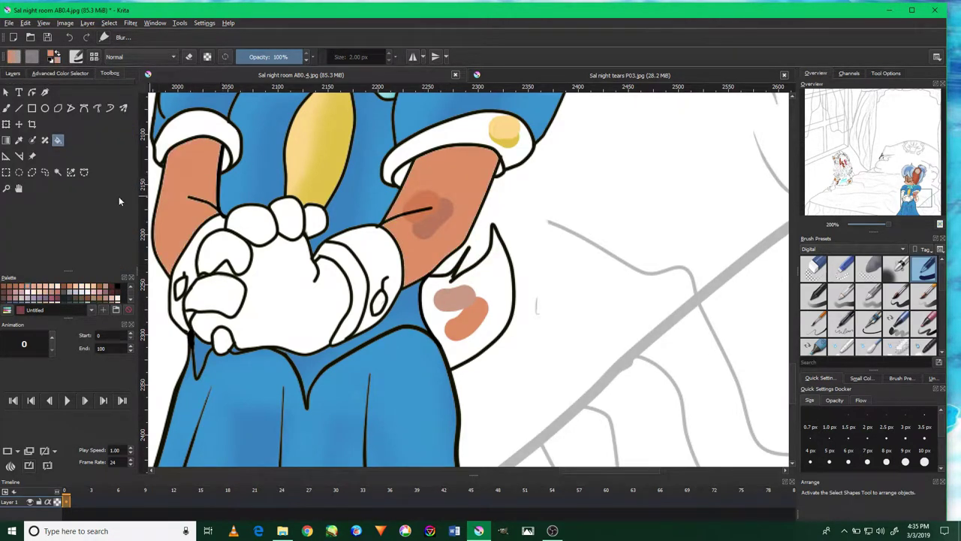
left_click(894, 274)
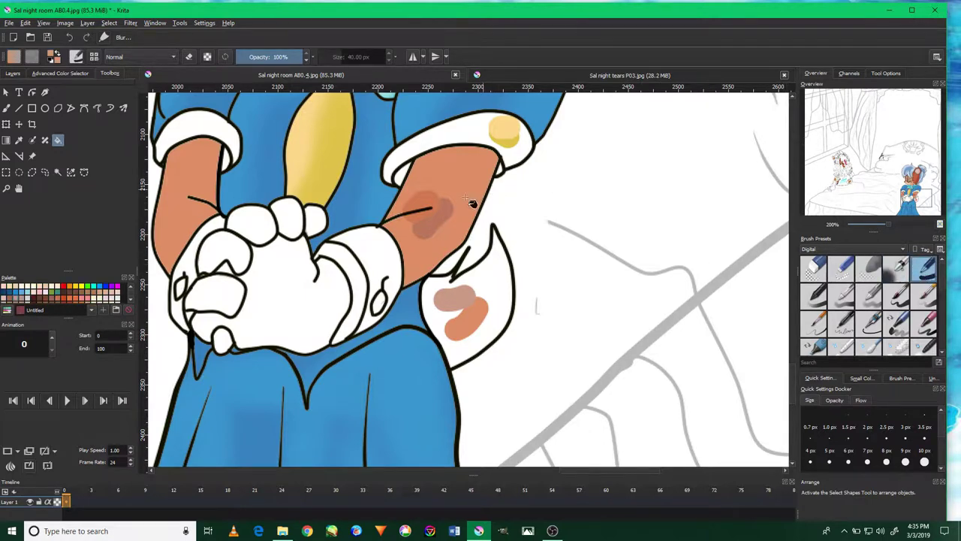
Undo the forearm fills, lock Layer 1, and make Layer 2 the active layer.
left_click(68, 38)
left_click(68, 38)
left_click(67, 39)
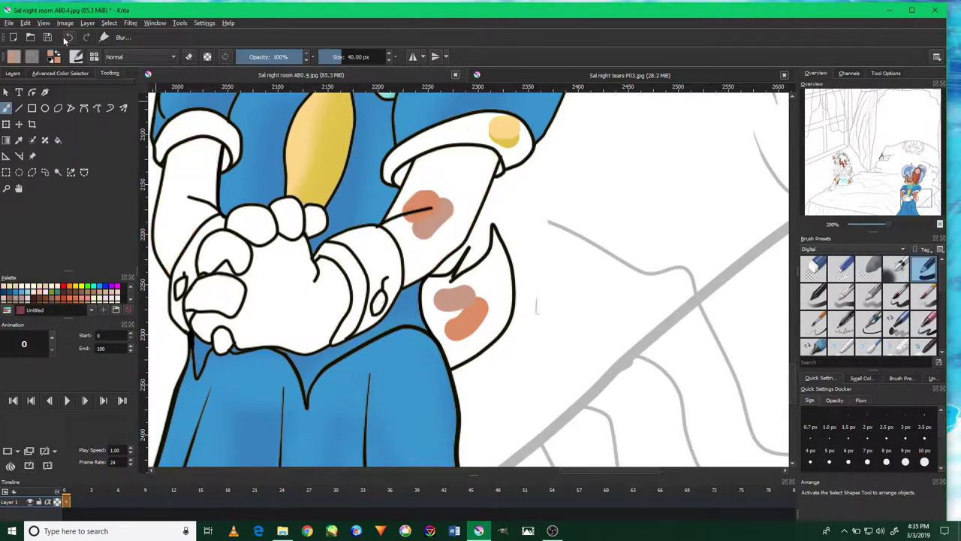
left_click(60, 73)
left_click(13, 72)
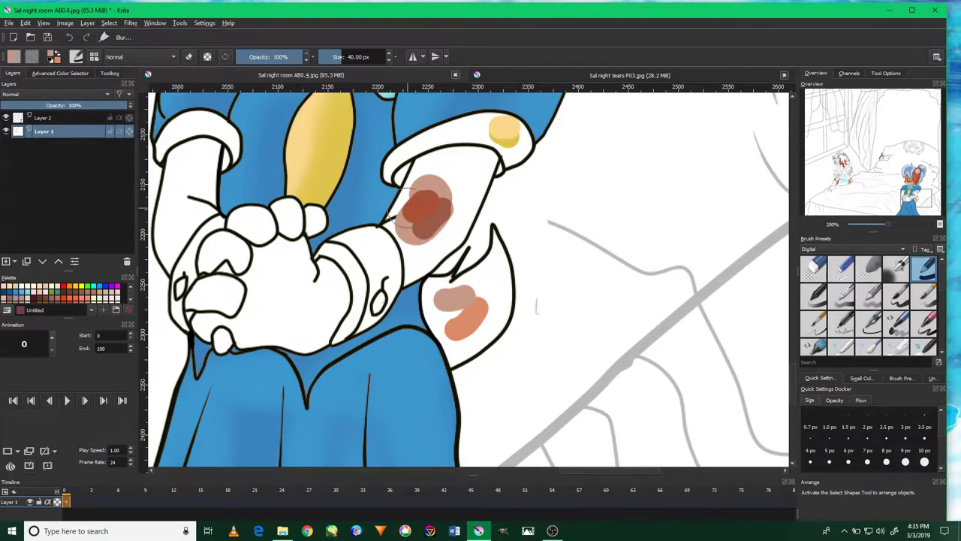
left_click(109, 130)
left_click(432, 192)
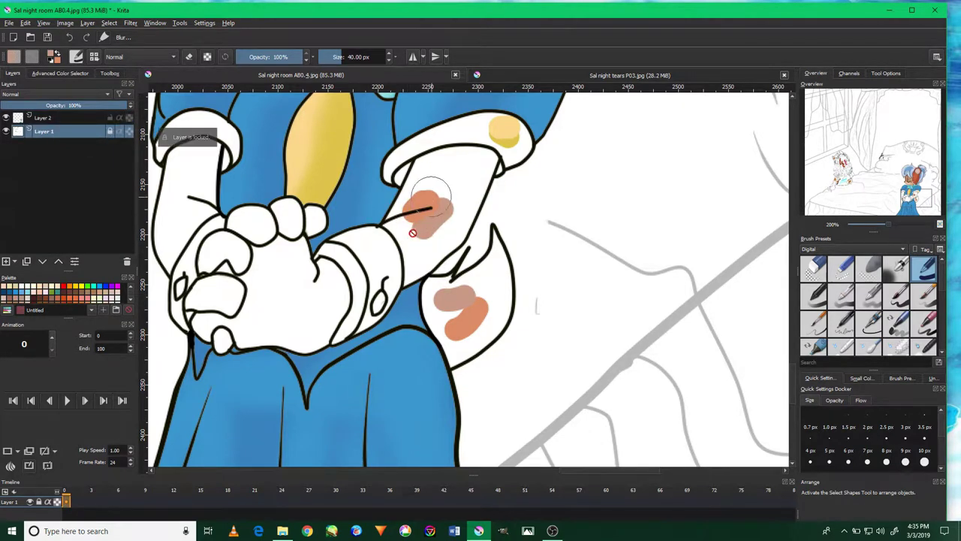
left_click(90, 117)
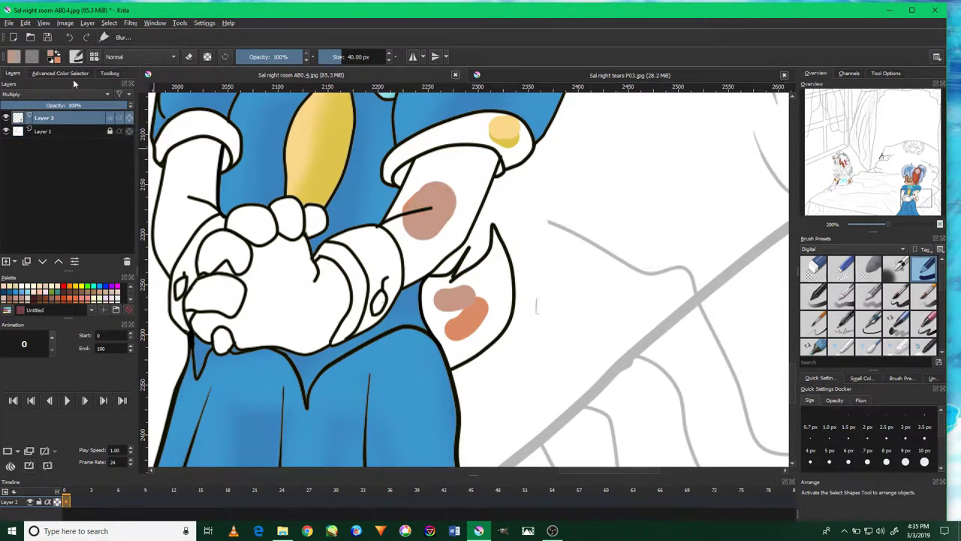
Fill both forearms and the flap with tan on Layer 2, then select the right forearm.
left_click(110, 73)
left_click(464, 178)
left_click(190, 176)
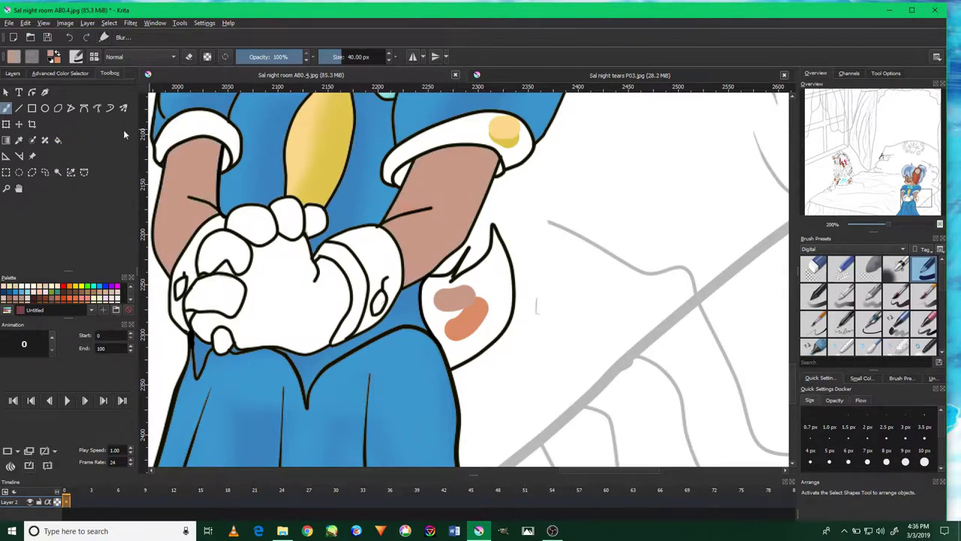
left_click(493, 289)
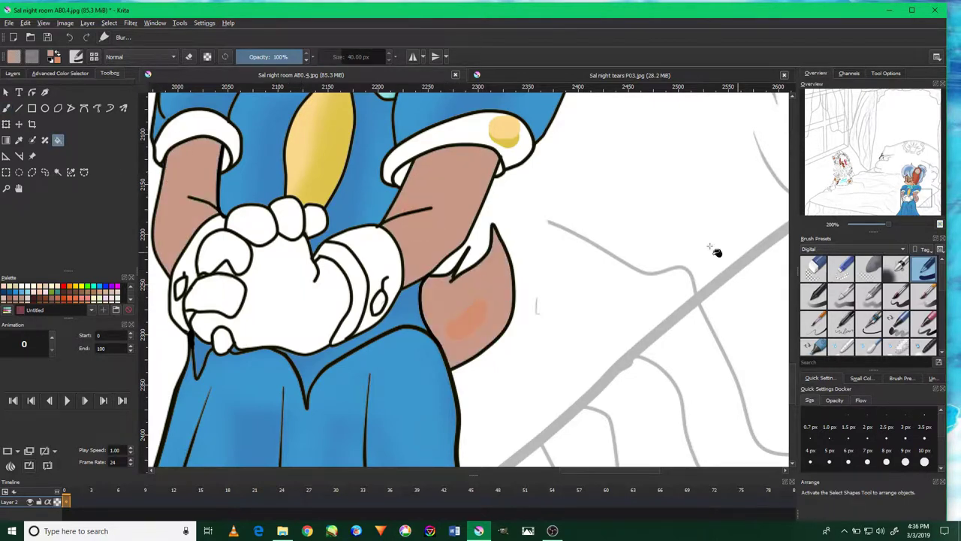
left_click(57, 172)
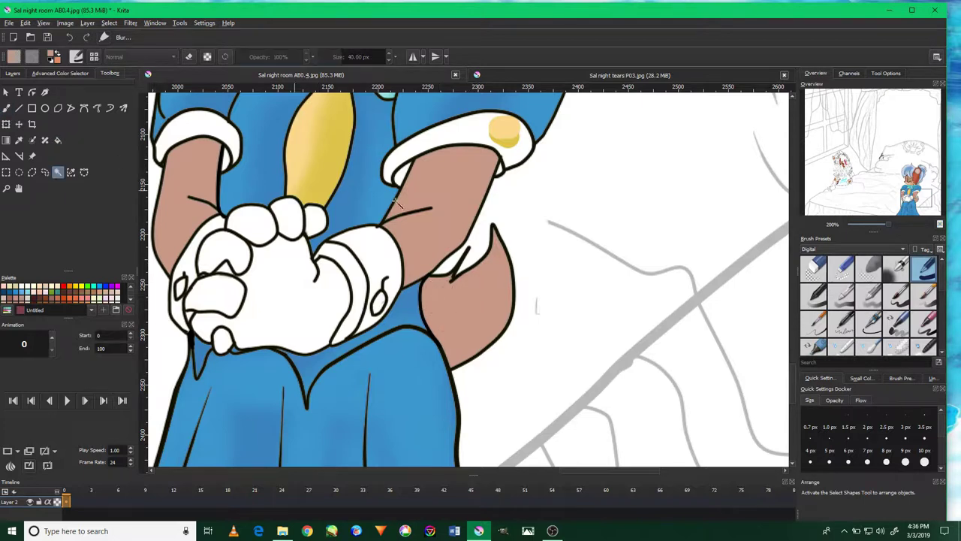
left_click(487, 222)
Airbrush soft orange shading inside the right and left forearms.
key("b")
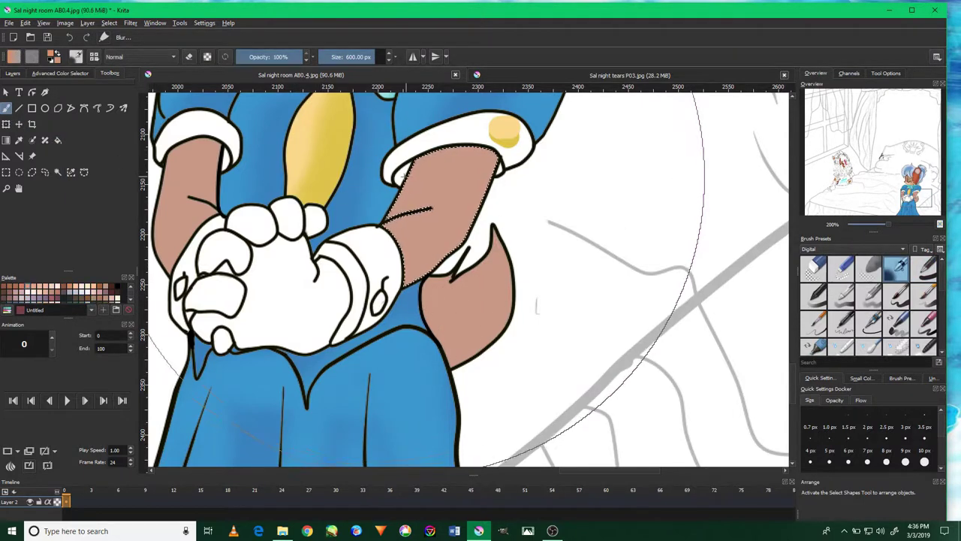
left_click_drag(466, 173, 399, 259)
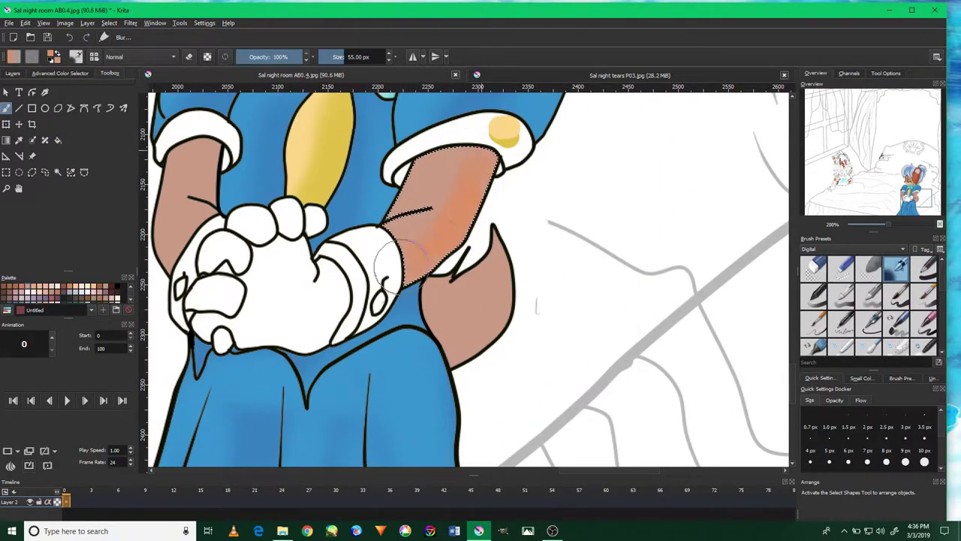
left_click(58, 172)
left_click(189, 188)
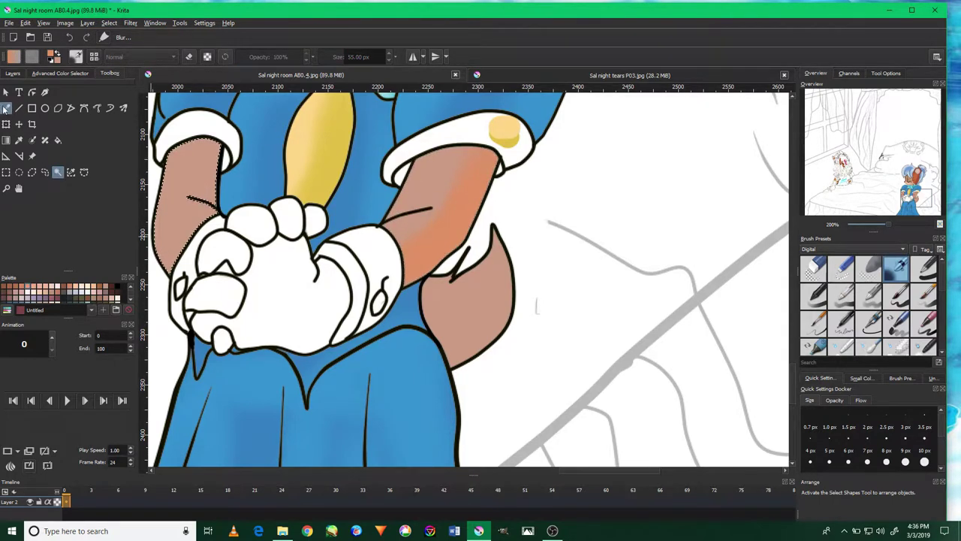
left_click(6, 107)
left_click_drag(184, 255, 180, 141)
Shade the flap orange, darken the cuff button, and fill the sleeve cuff band yellow.
left_click(58, 172)
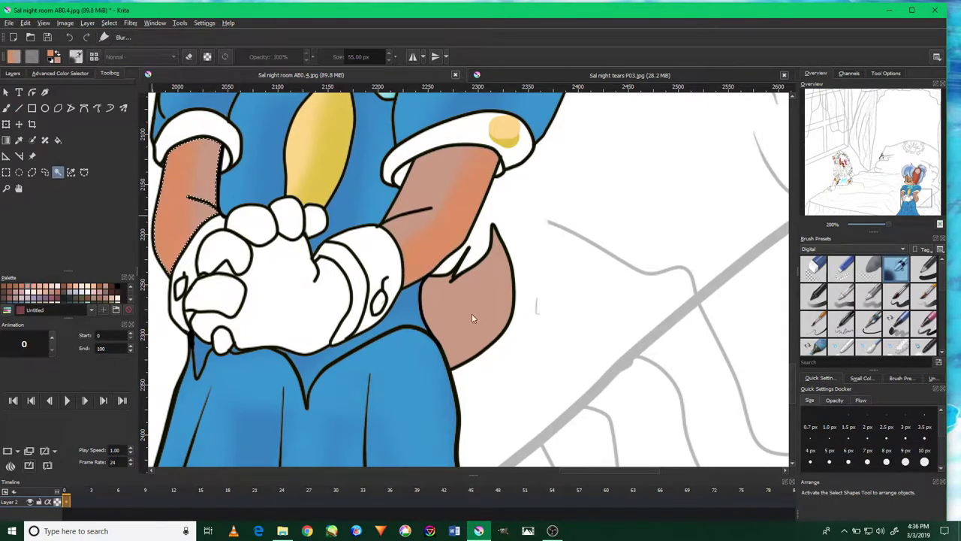
left_click(7, 108)
left_click_drag(488, 240, 450, 312)
scroll(432, 263, "up", 3)
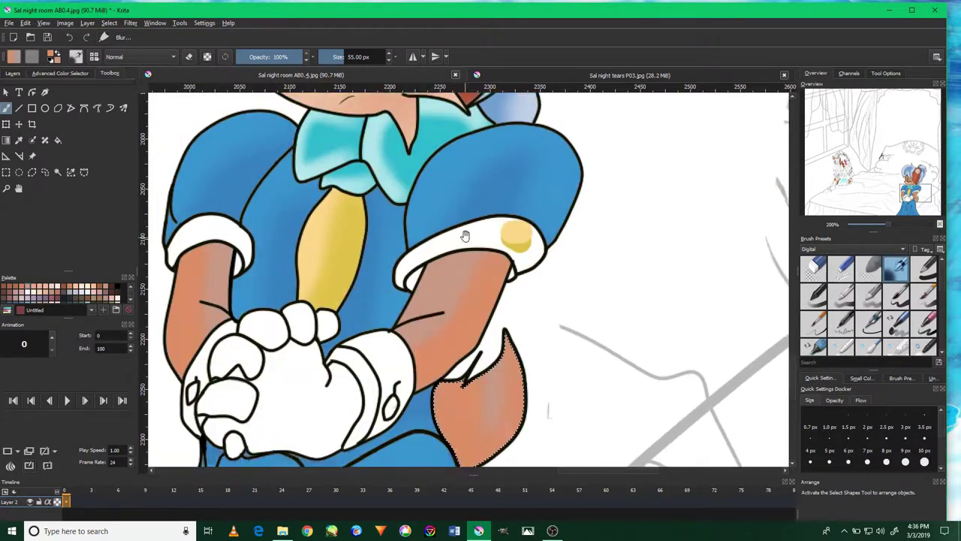
scroll(454, 255, "down", 3)
scroll(454, 255, "down", 4)
scroll(454, 240, "up", 5)
left_click_drag(439, 296, 473, 302)
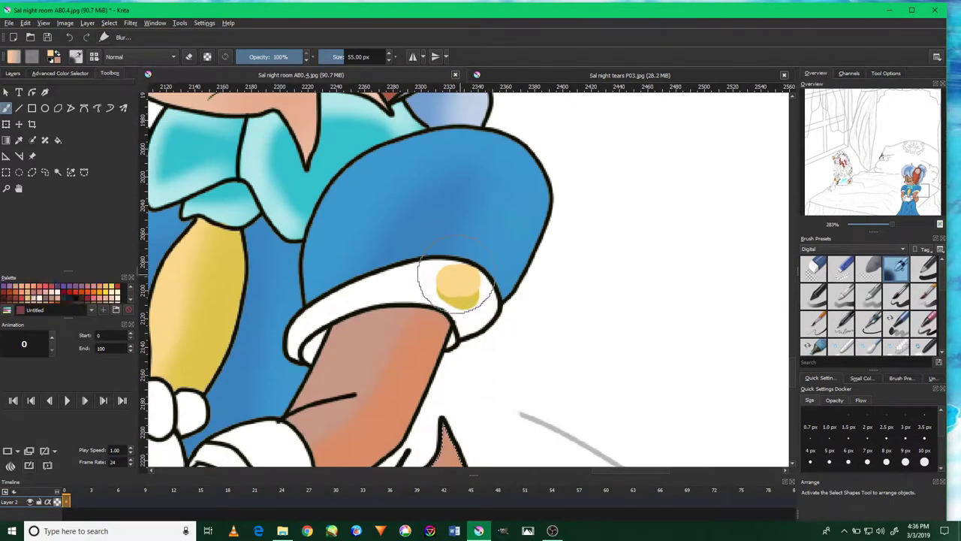
left_click(109, 22)
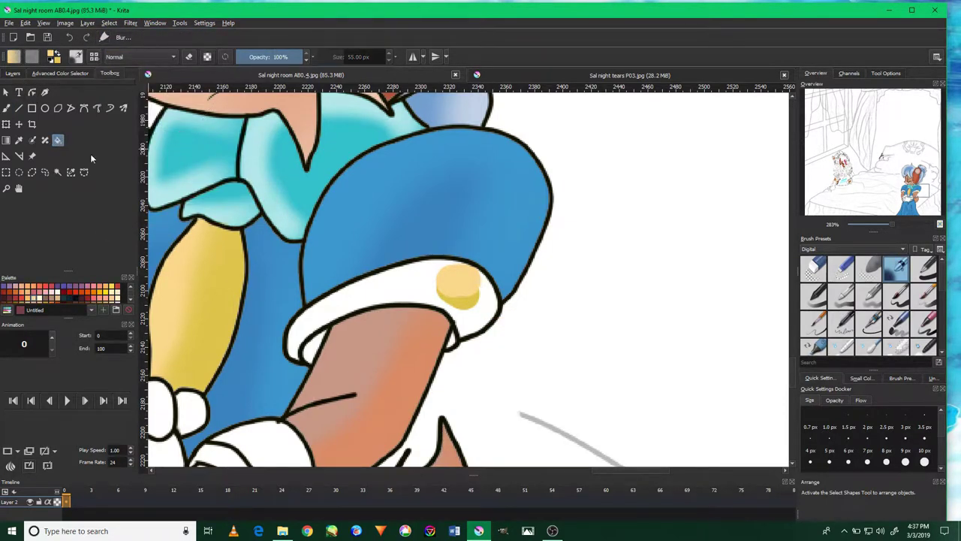
left_click(362, 294)
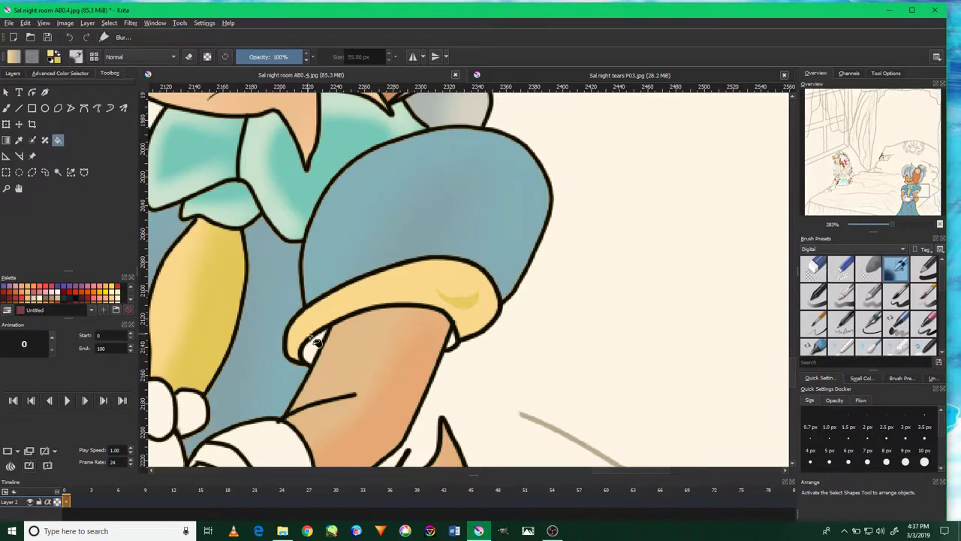
Fill the glove cuffs with yellow.
scroll(323, 349, "up", 2)
scroll(323, 349, "up", 2)
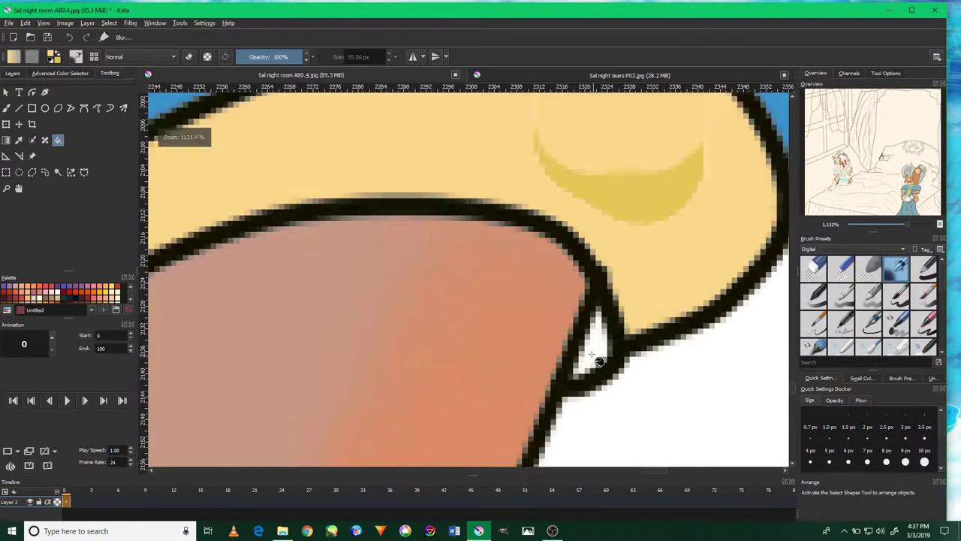
scroll(255, 331, "down", 3)
scroll(255, 330, "up", 1)
scroll(256, 331, "down", 1)
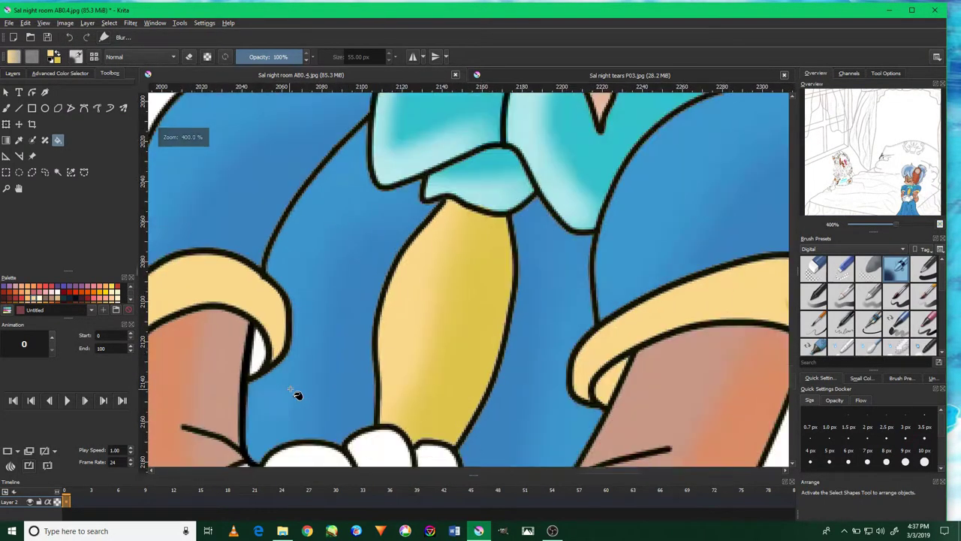
scroll(296, 393, "down", 1)
left_click(346, 426)
scroll(193, 418, "up", 2)
scroll(191, 417, "down", 2)
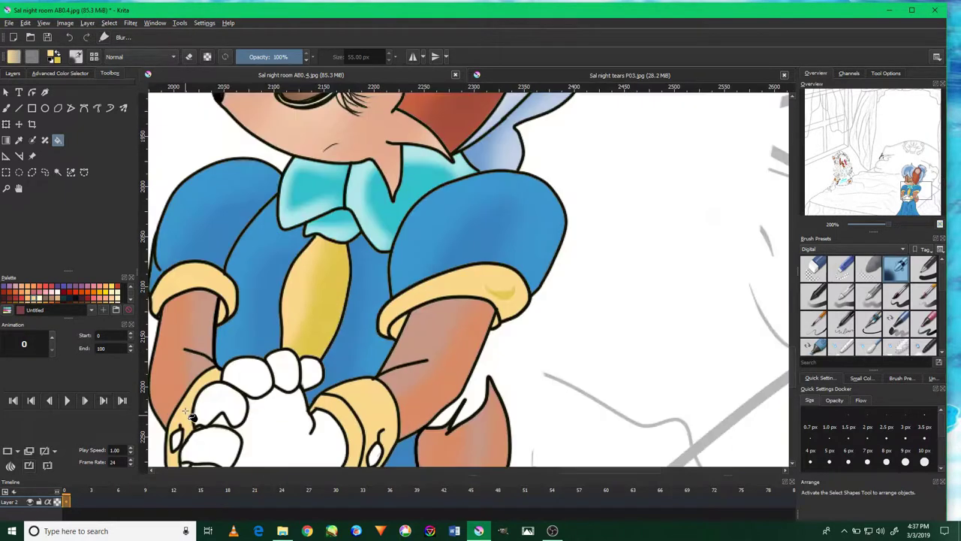
Shade the selected yellow sleeve cuff with darker yellow using a soft brush.
left_click(924, 268)
scroll(488, 300, "up", 2)
scroll(488, 300, "up", 1)
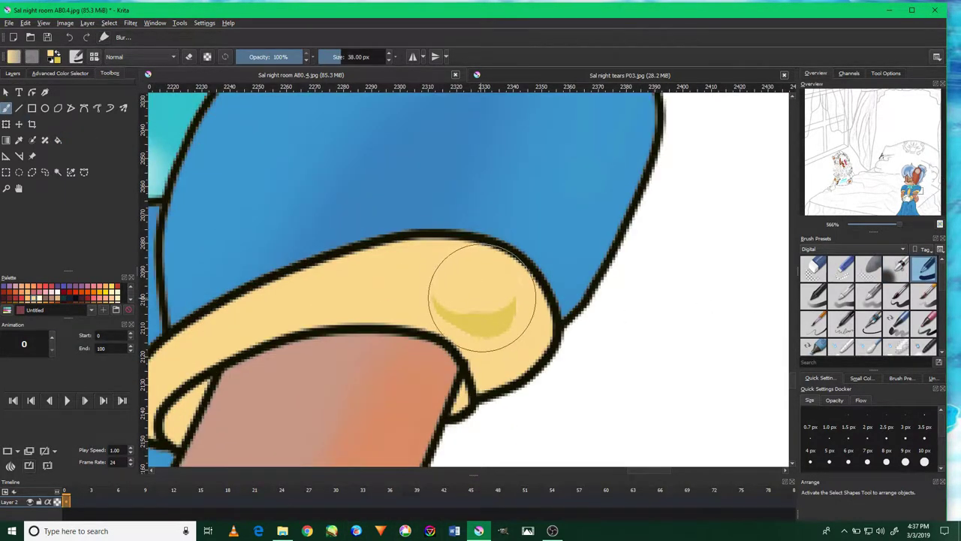
key("ctrl+z")
key("ctrl+z")
left_click(58, 172)
left_click(541, 298)
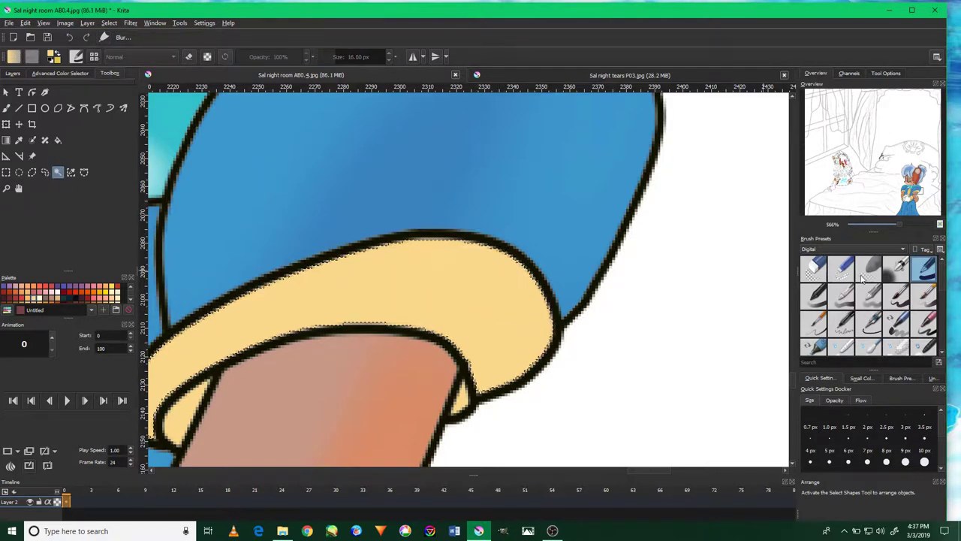
left_click(896, 268)
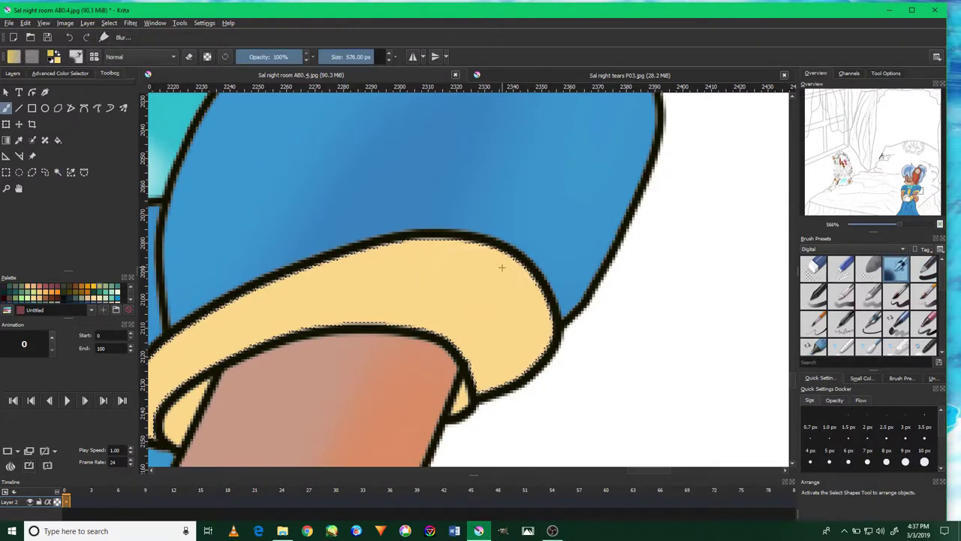
mouse_move(562, 311)
left_mouse_down()
mouse_move(408, 268)
mouse_move(633, 368)
left_mouse_up()
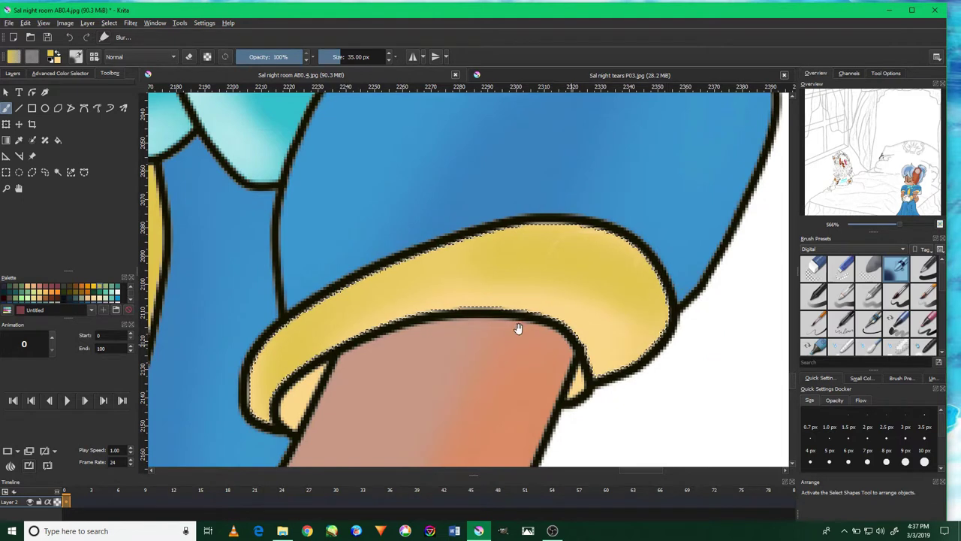
scroll(632, 368, "up", 2)
scroll(343, 317, "down", 10)
Select the right glove cuff and shade it darker yellow.
left_click(58, 172)
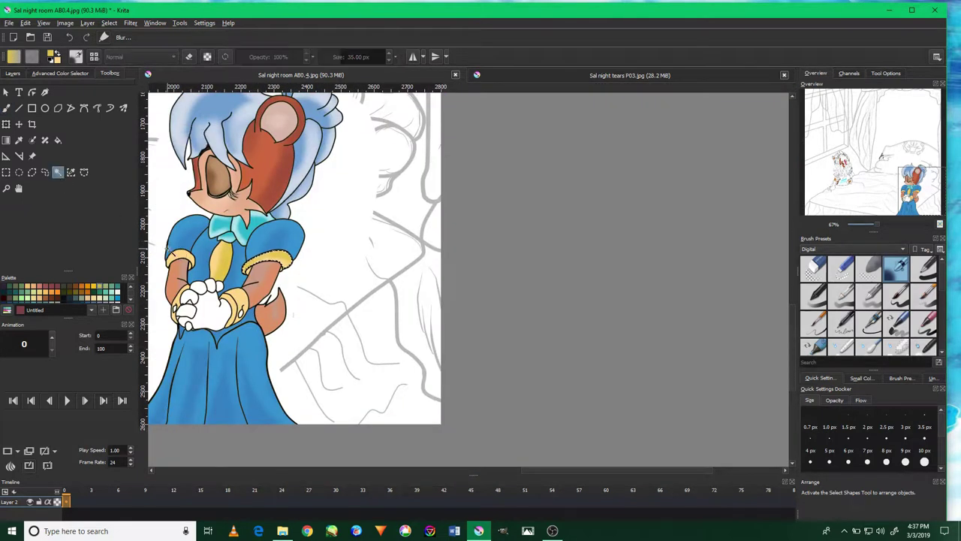
left_click(6, 107)
scroll(188, 248, "up", 5)
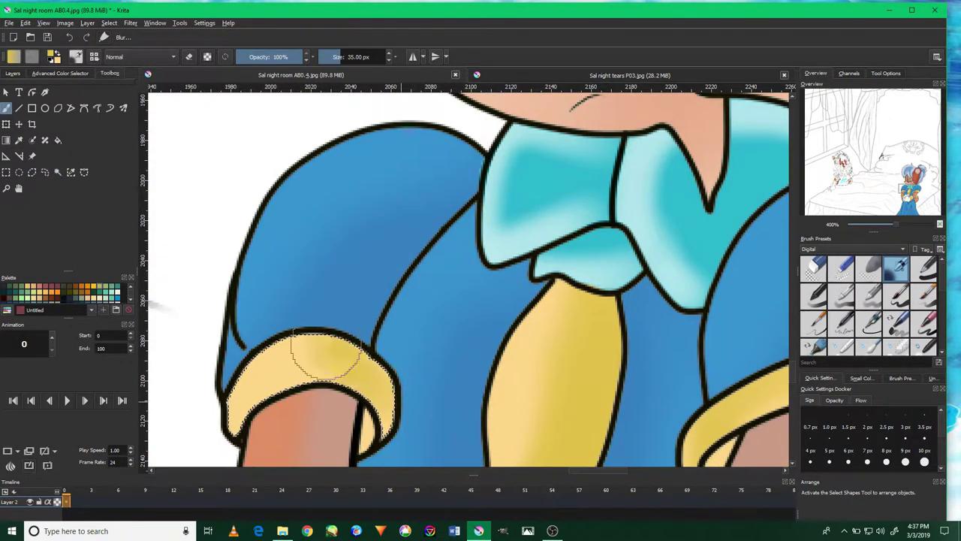
scroll(325, 353, "down", 1)
scroll(325, 352, "down", 1)
scroll(324, 353, "down", 3)
left_click(56, 174)
scroll(401, 303, "up", 2)
scroll(401, 303, "up", 2)
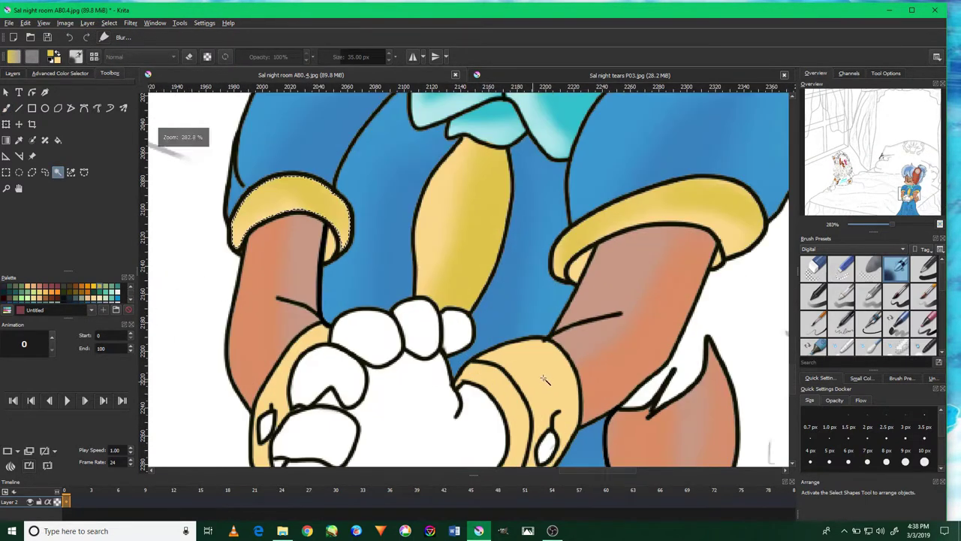
left_click(526, 383)
key("b")
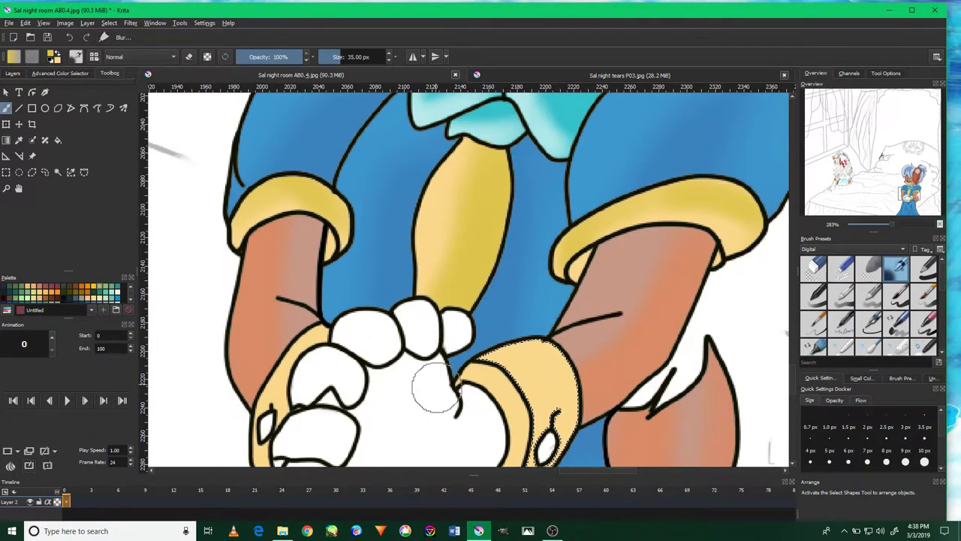
left_click_drag(481, 353, 563, 450)
Select the left glove cuff and shade it darker yellow.
left_click(63, 173)
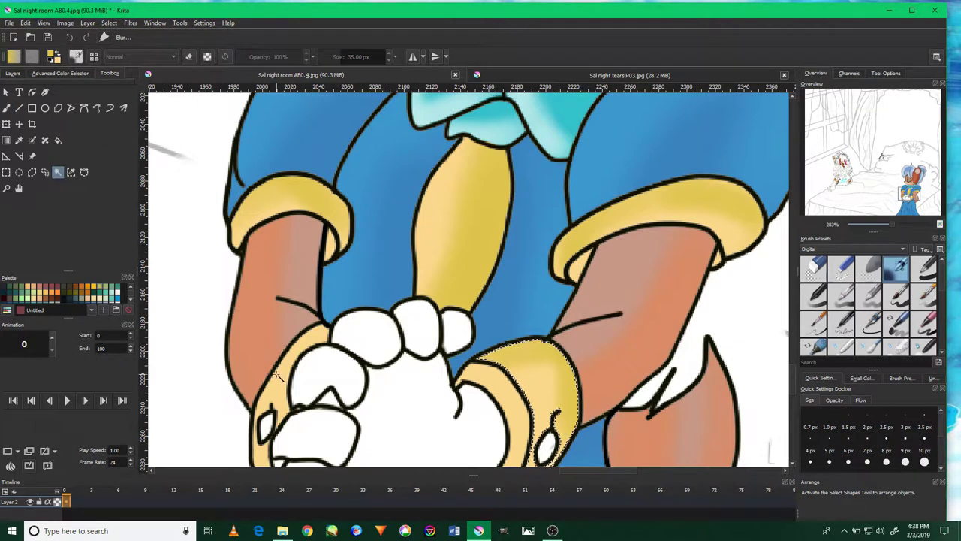
left_click(261, 390)
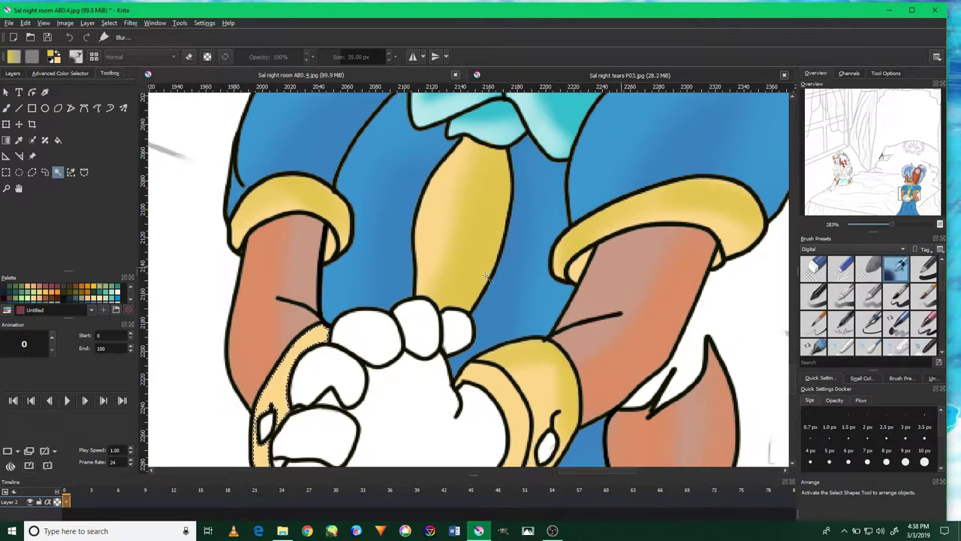
left_click(7, 109)
left_click_drag(315, 338, 263, 451)
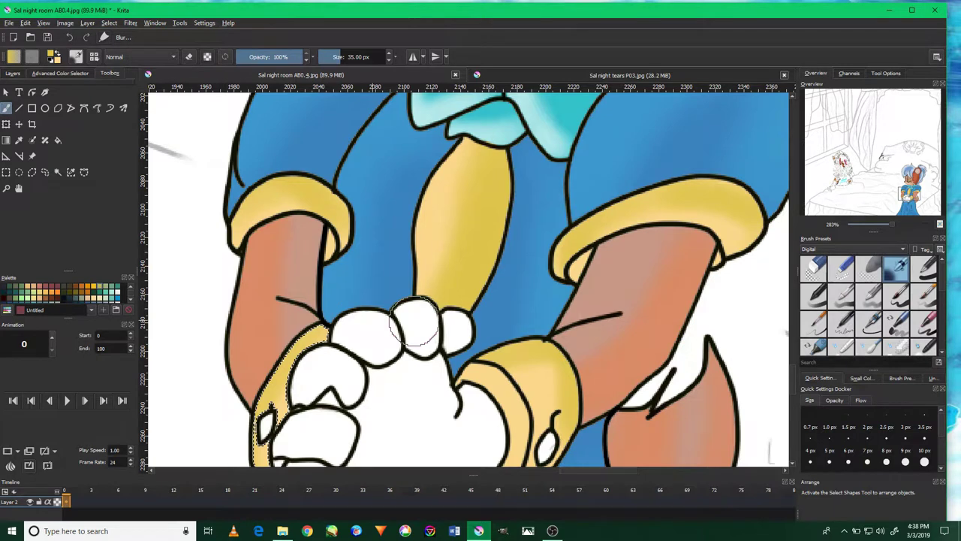
left_click(60, 73)
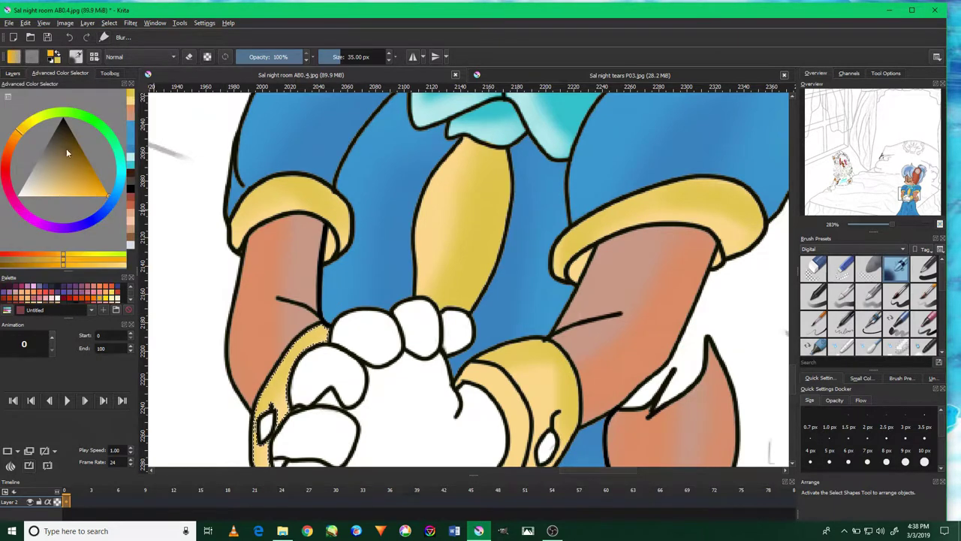
Drop the selection and touch up the small white gap in the cuff with a smaller brush.
left_click(108, 22)
left_click(124, 43)
scroll(461, 231, "down", 3)
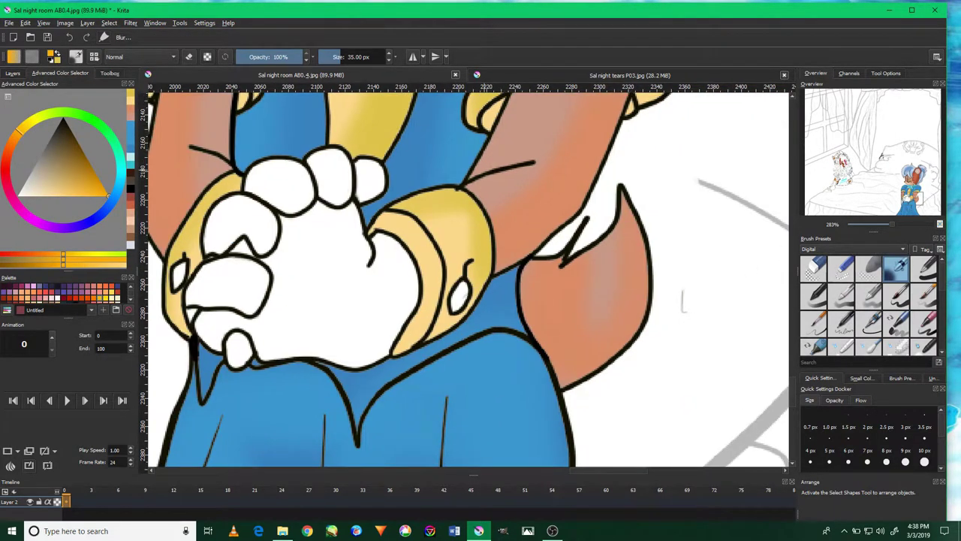
scroll(500, 308, "up", 5)
key("bracketleft")
key("bracketleft")
key("bracketleft")
mouse_move(375, 251)
left_mouse_down()
mouse_move(386, 297)
mouse_move(379, 277)
left_mouse_up()
scroll(171, 139, "down", 4)
scroll(195, 188, "up", 4)
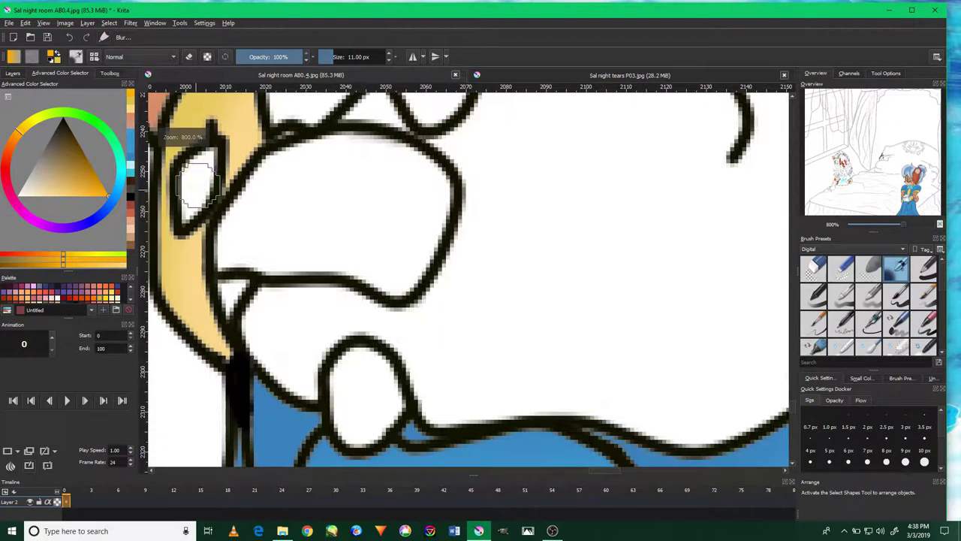
mouse_move(203, 199)
left_mouse_down()
mouse_move(192, 169)
mouse_move(192, 214)
left_mouse_up()
key("ctrl+z")
Choose a bright yellow-green colour on the colour wheel.
left_click(47, 112)
left_click(92, 177)
left_click_drag(103, 190, 107, 195)
scroll(406, 200, "down", 3)
scroll(502, 194, "up", 2)
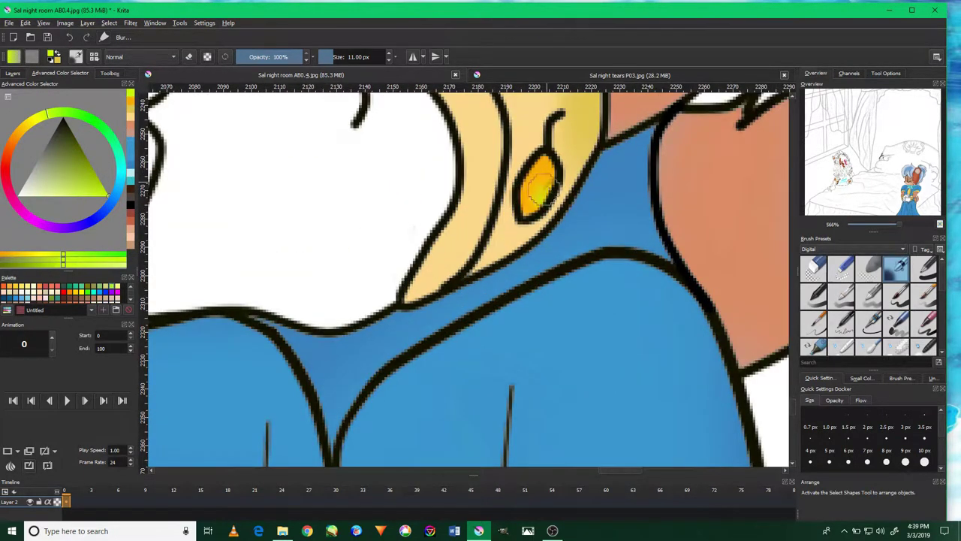
scroll(530, 199, "down", 4)
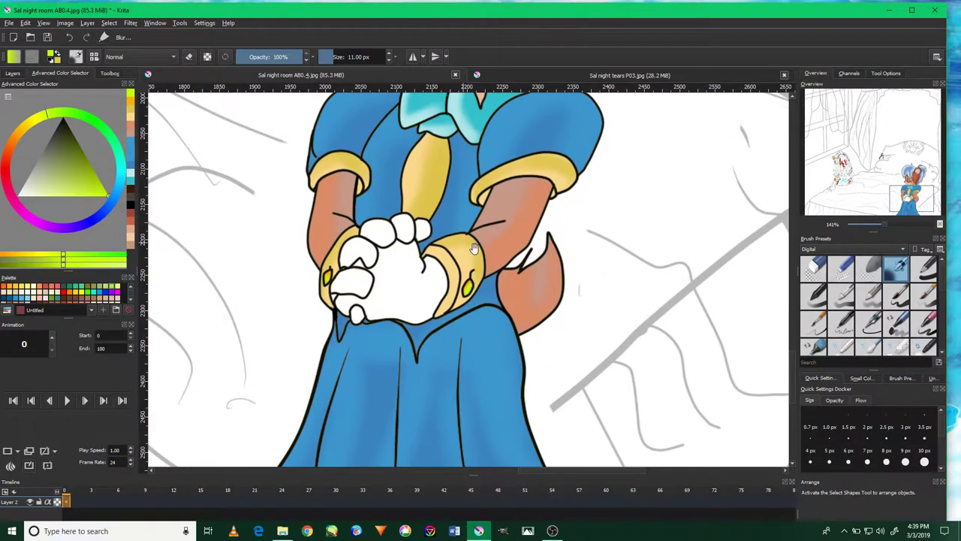
Pick a light grey-blue painting colour and bring the hands and dress back into view.
left_click_drag(518, 120, 475, 311)
left_click(548, 155, "ctrl")
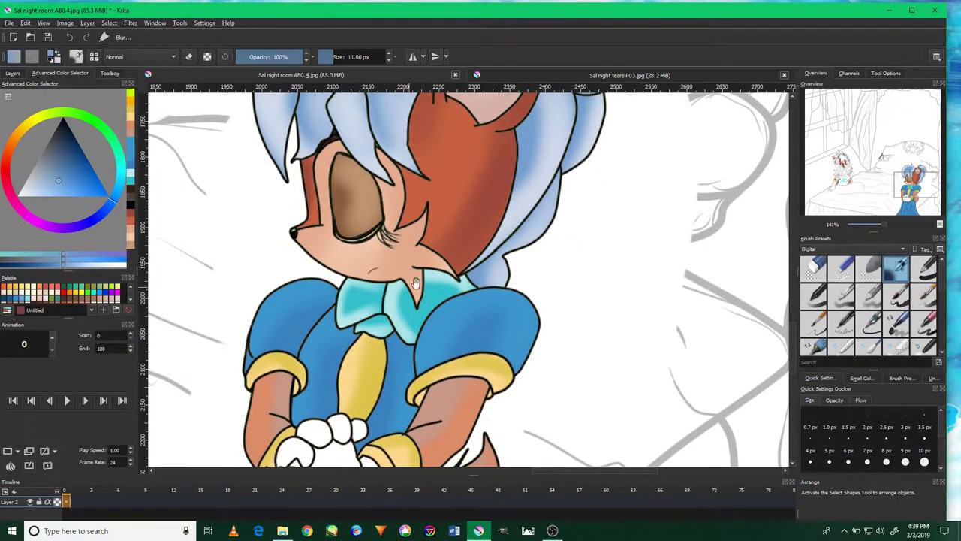
left_click_drag(431, 443, 478, 266)
left_click(109, 74)
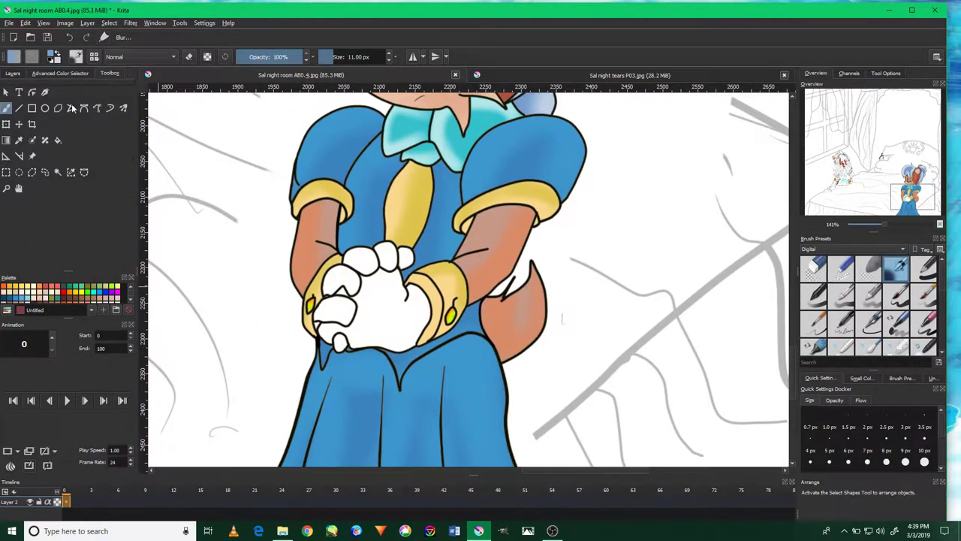
Fill the white clasped hands and the small oval beneath them with light blue.
left_click(398, 321)
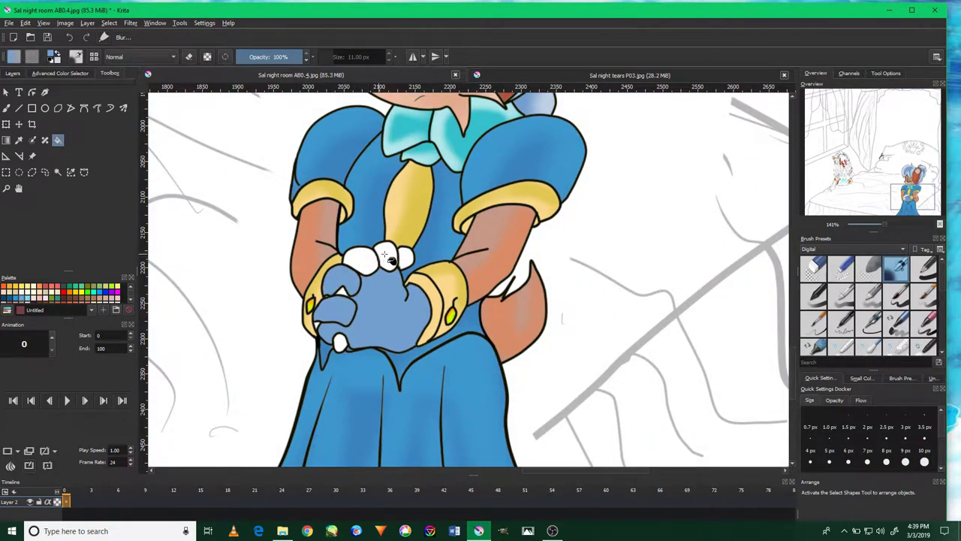
scroll(358, 274, "down", 5)
scroll(376, 338, "up", 5)
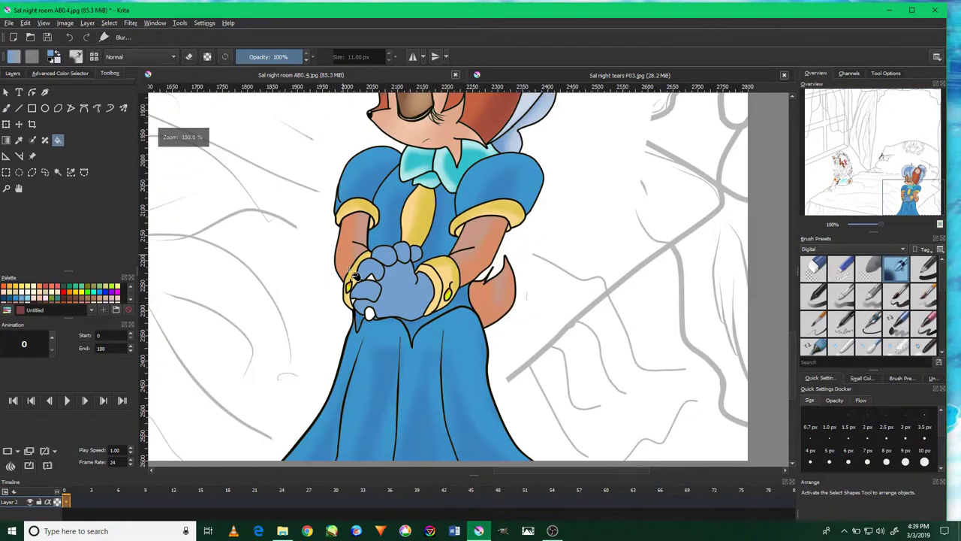
scroll(397, 413, "up", 4)
left_click(395, 421)
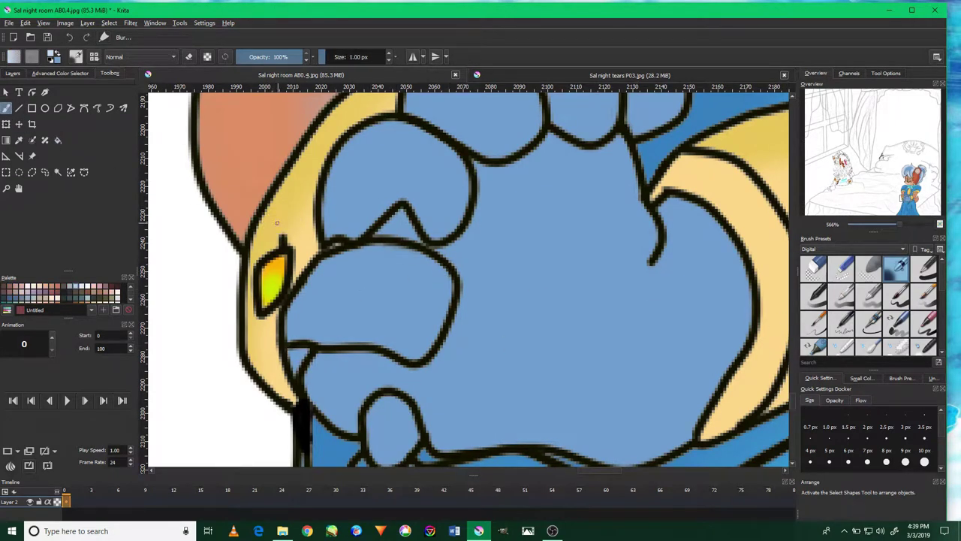
Add soft lighter-blue highlights to the large hand region, the lower finger, and the upper hand.
left_click(58, 172)
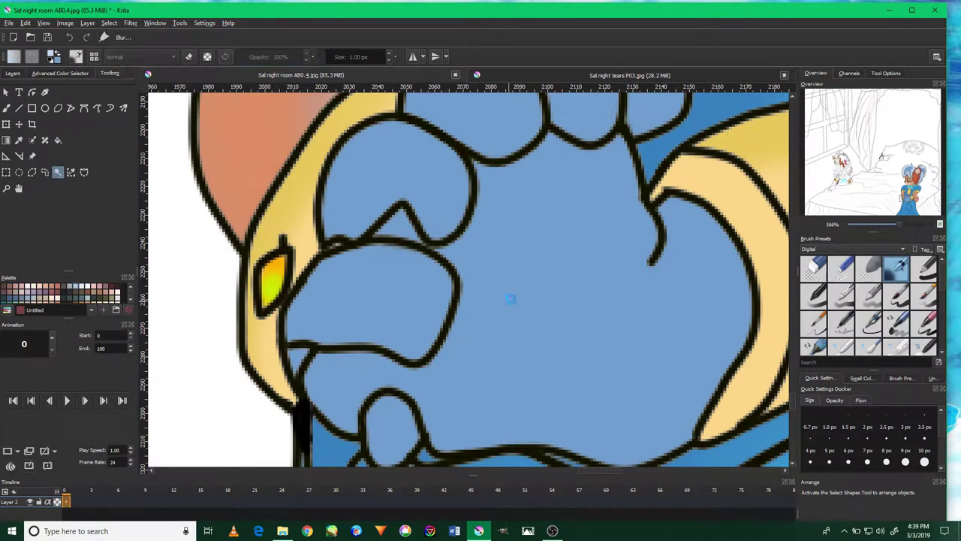
left_click(465, 243)
mouse_move(458, 267)
left_mouse_down()
mouse_move(533, 171)
mouse_move(526, 462)
mouse_move(321, 386)
left_mouse_up()
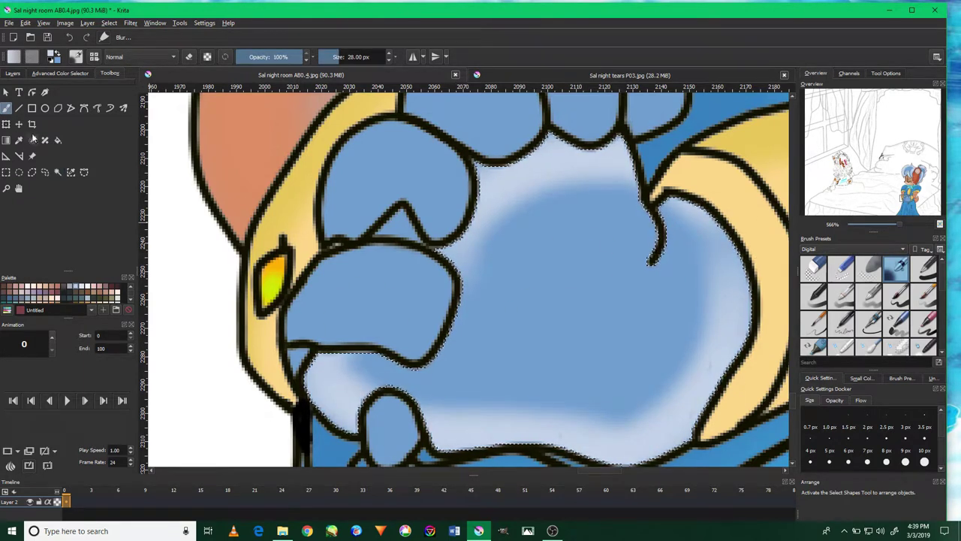
left_click(386, 428)
key("b")
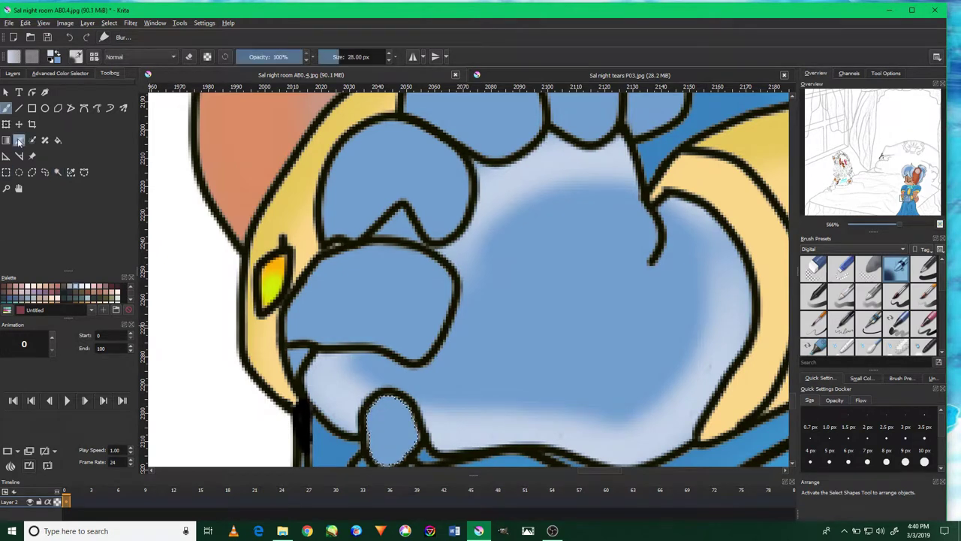
left_click_drag(390, 432, 352, 391)
left_click(57, 172)
left_click(375, 300)
key("b")
left_click_drag(443, 308, 318, 268)
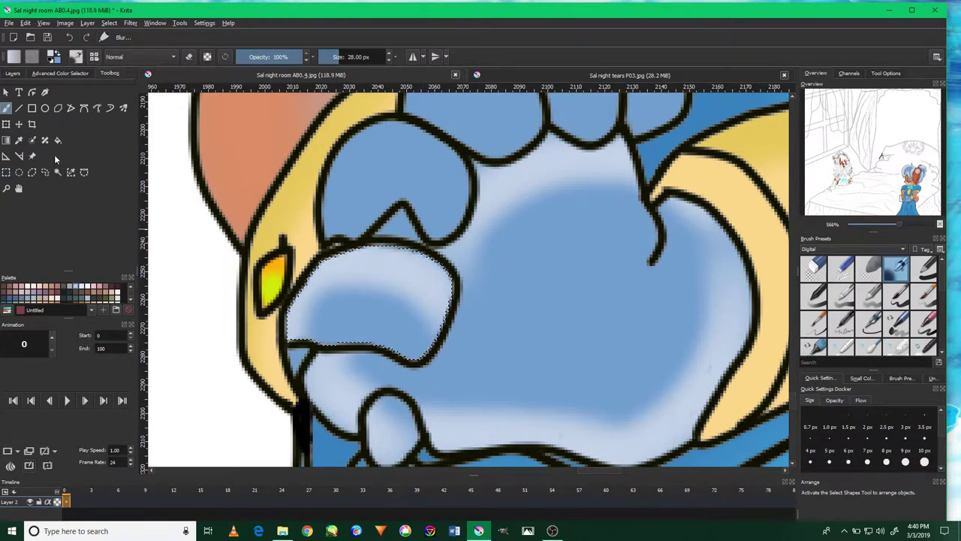
Select the knuckle and lighten it with soft light blue.
left_click(57, 172)
left_click_drag(537, 184, 500, 278)
key("b")
left_click_drag(421, 315, 301, 233)
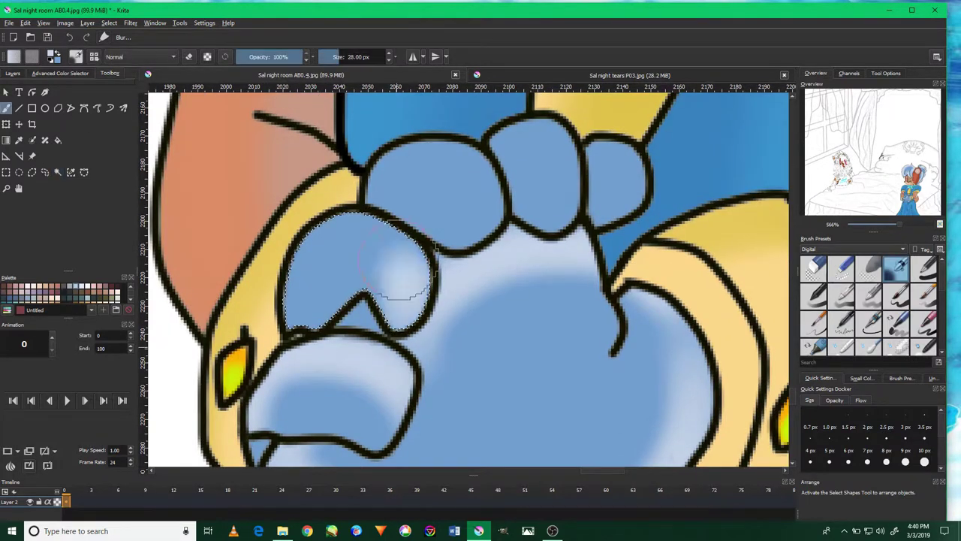
left_click(57, 172)
left_click(438, 212)
key("b")
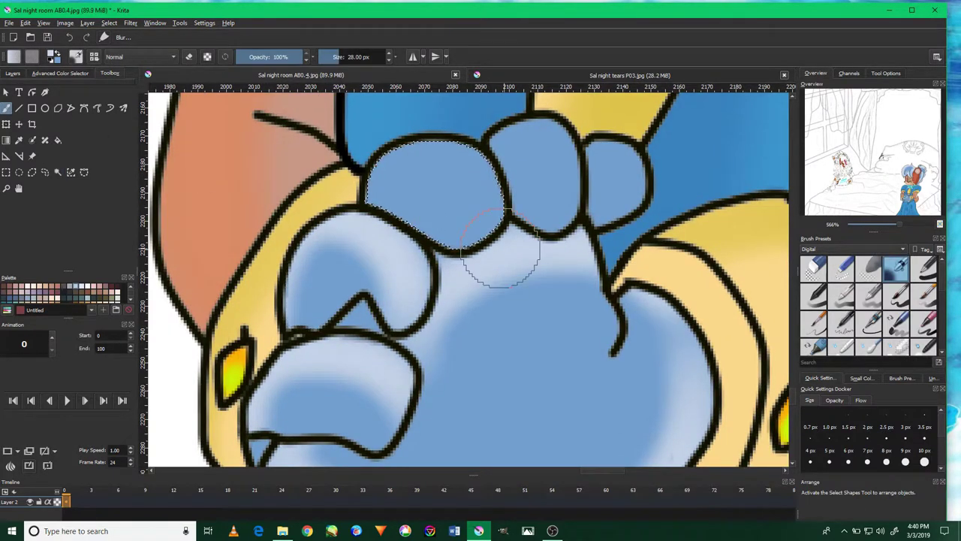
left_click_drag(500, 257, 353, 247)
Lighten the remaining selected finger with soft light blue.
scroll(398, 253, "down", 4)
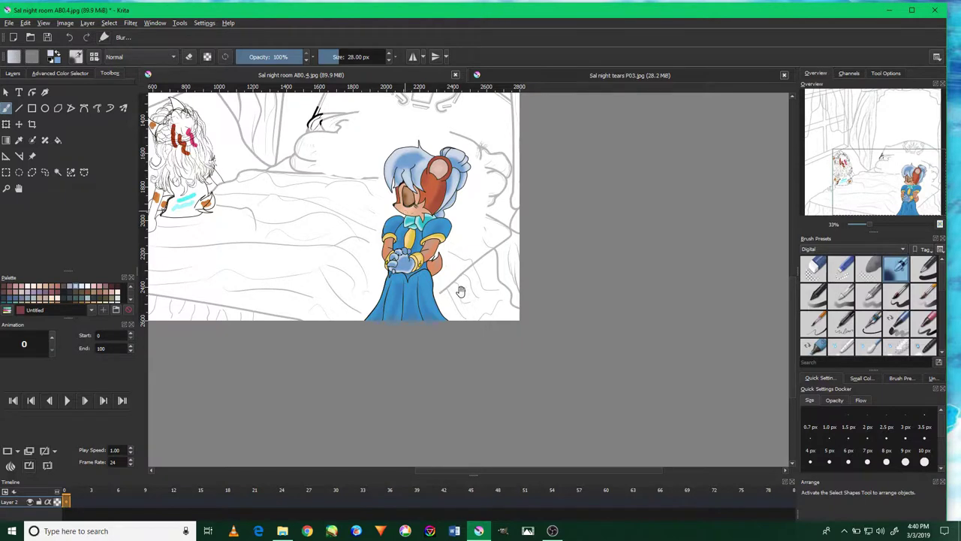
scroll(510, 143, "up", 5)
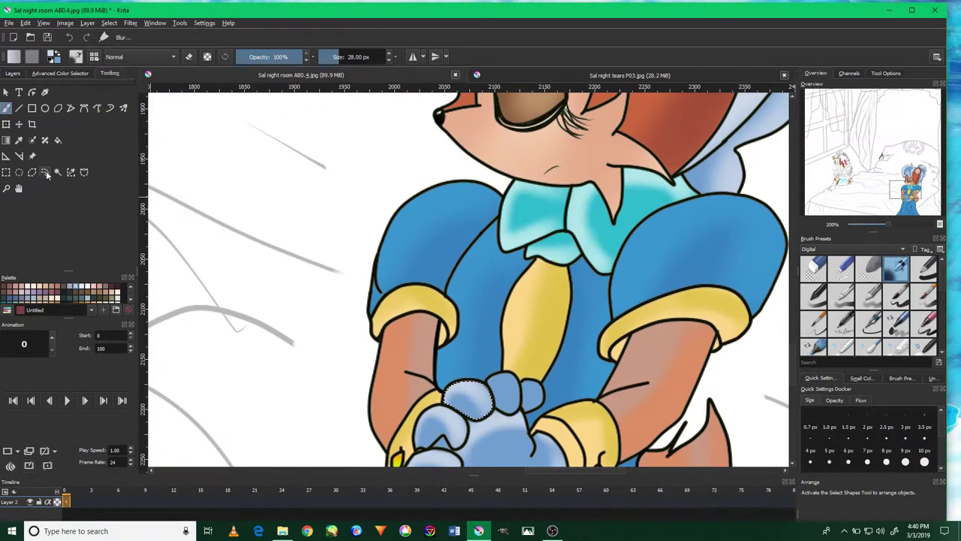
scroll(431, 402, "up", 2)
left_click_drag(518, 371, 510, 409)
left_click(58, 172)
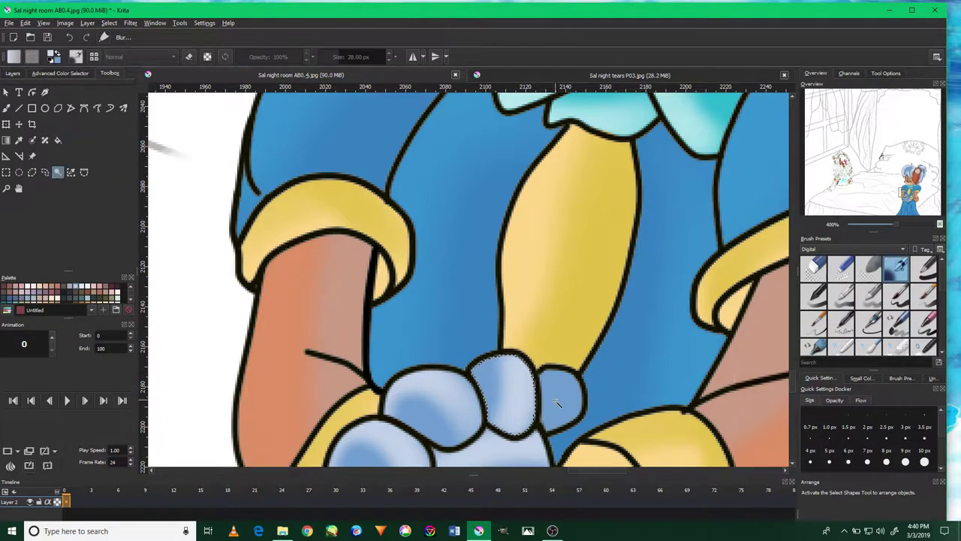
left_click(9, 108)
Pick tan and flood-fill both of the character's pointed ears with it.
key("1")
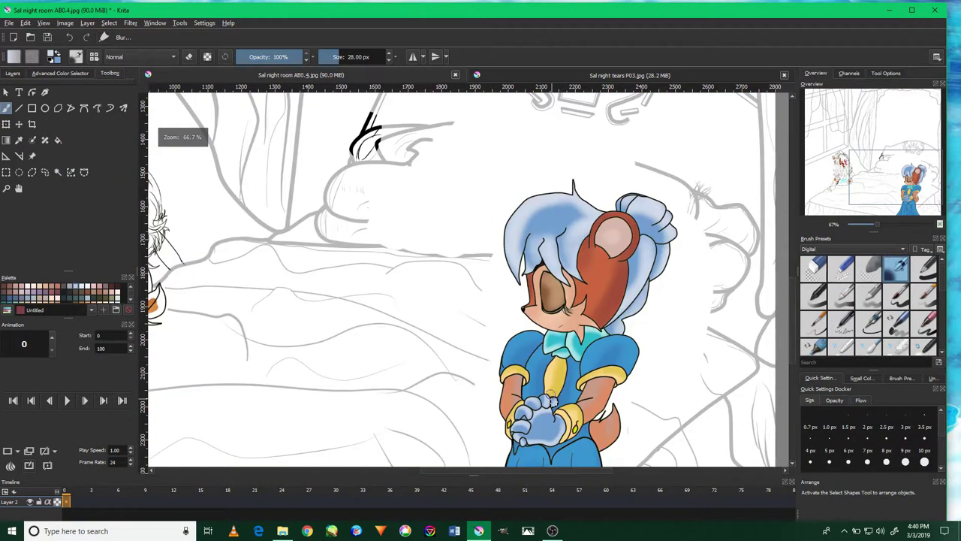
mouse_move(360, 183)
left_mouse_down()
mouse_move(297, 218)
mouse_move(292, 260)
mouse_move(538, 259)
left_mouse_up()
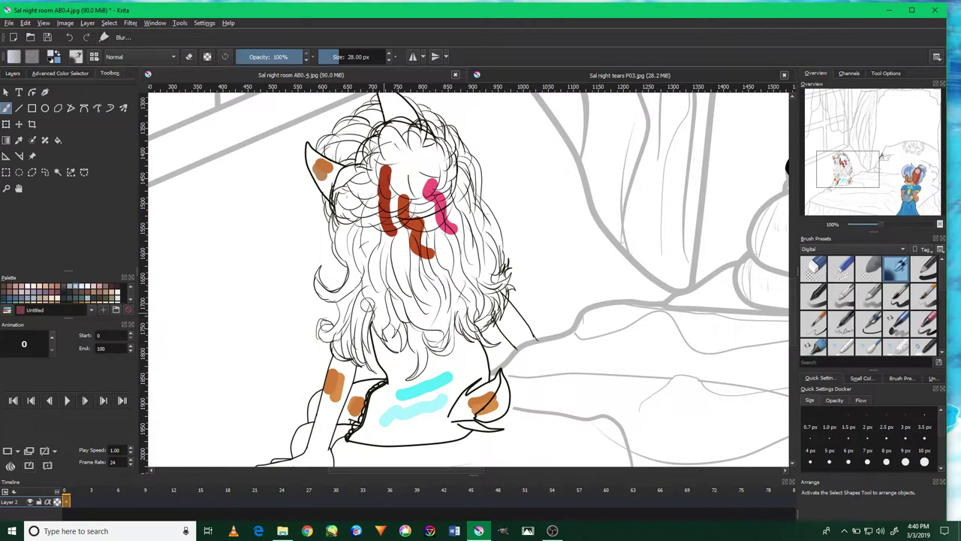
scroll(381, 188, "up", 5)
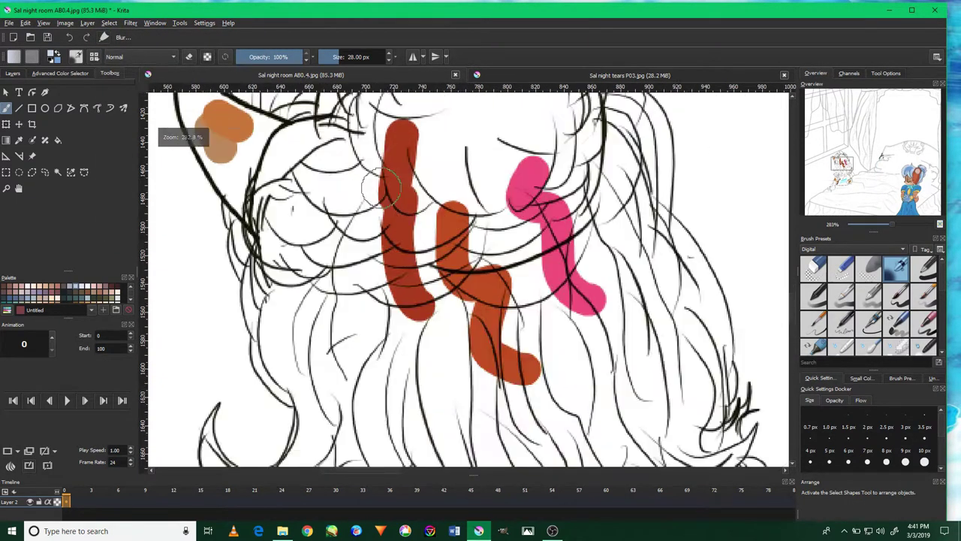
scroll(236, 109, "up", 1)
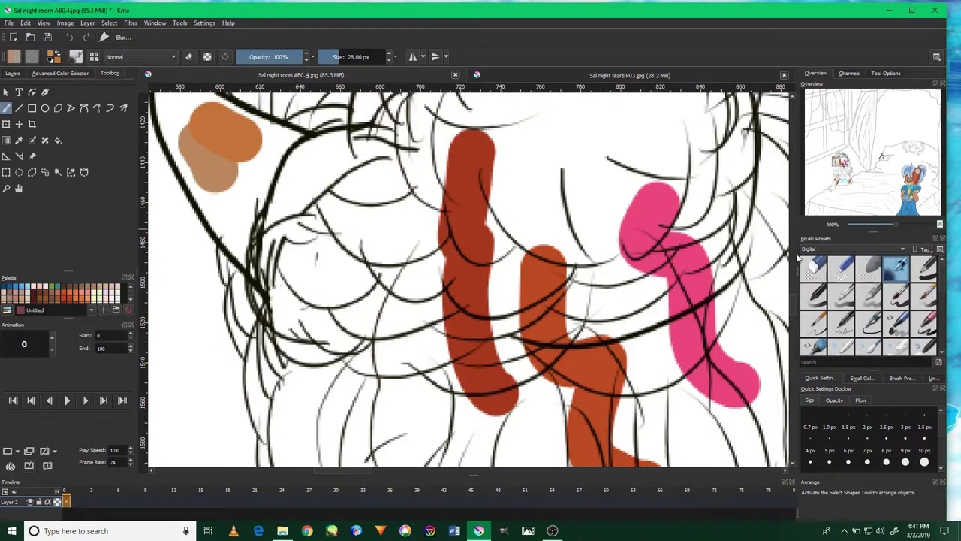
left_click(60, 72)
left_click(15, 74)
left_click(109, 72)
left_click(58, 140)
left_click(262, 184)
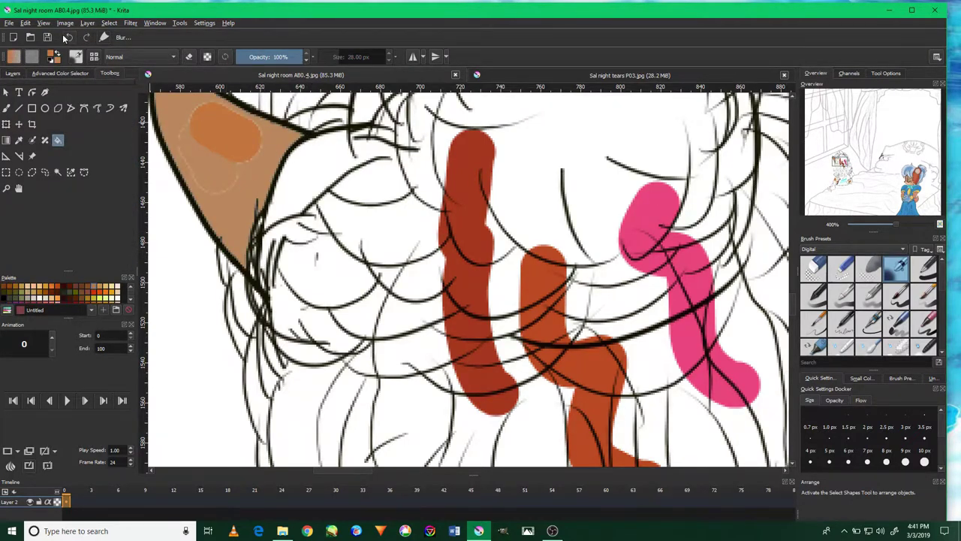
scroll(492, 129, "up", 5)
scroll(491, 129, "up", 1)
left_click(488, 126)
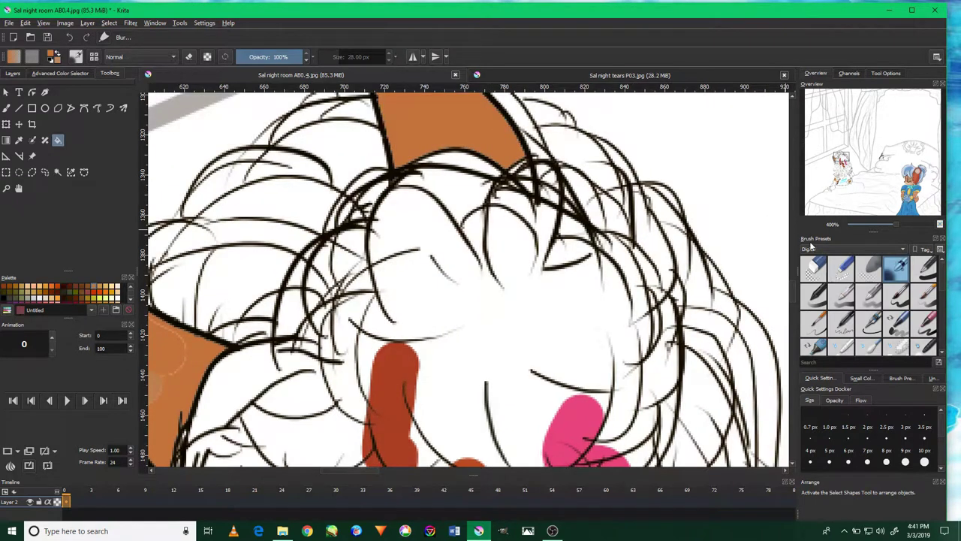
Select the left ear with Contiguous Selection and airbrush lighter tan toward its tip.
left_click(924, 268)
left_click_drag(326, 289, 488, 225)
key("ctrl+z")
scroll(325, 284, "left", 3)
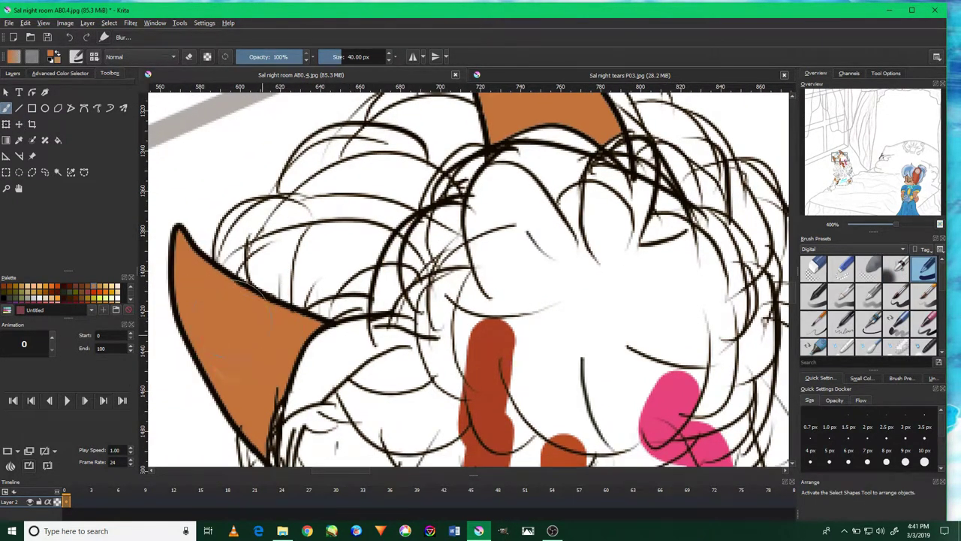
left_click(58, 173)
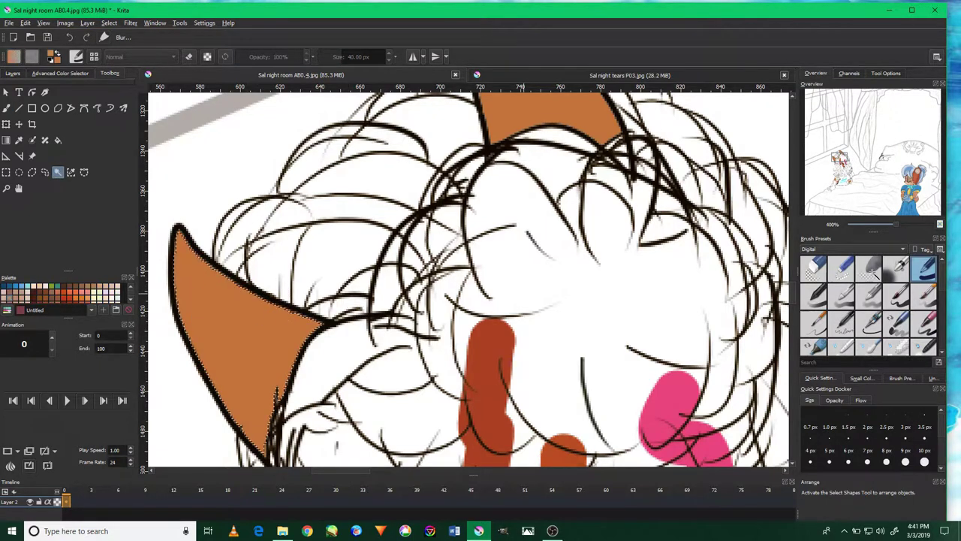
key("slash")
key("b")
left_click_drag(303, 281, 191, 247)
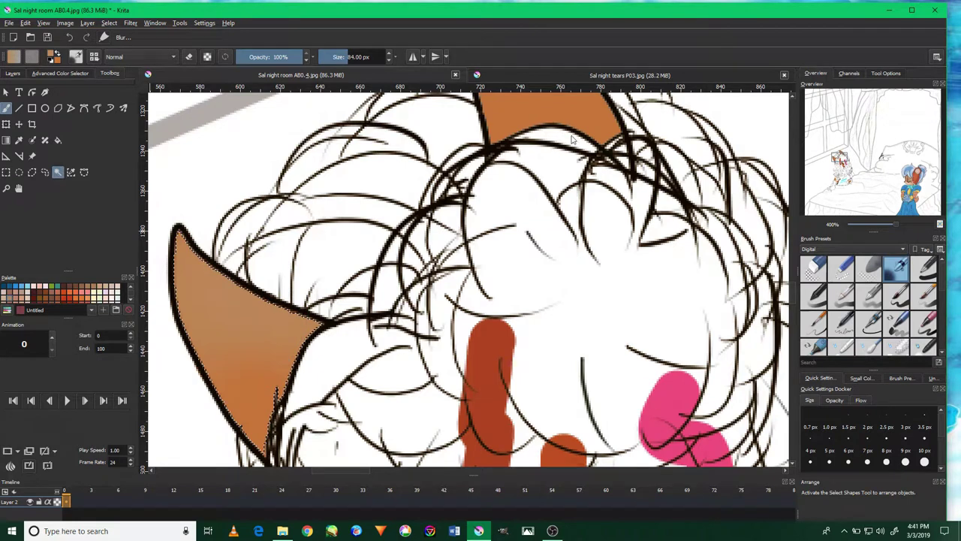
Select the top ear region and return to the soft brush.
left_click(58, 172)
scroll(465, 278, "up", 3)
left_click(9, 110)
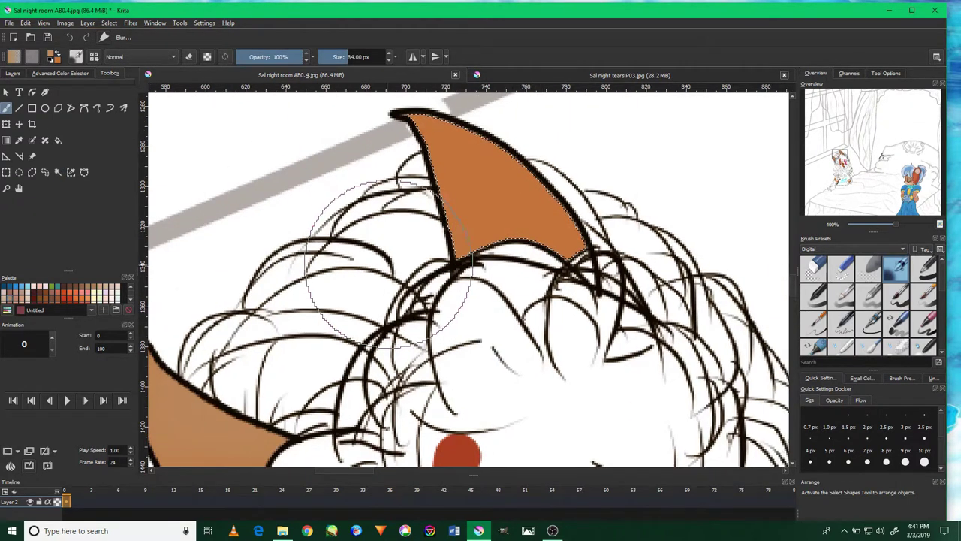
scroll(535, 338, "down", 2)
scroll(537, 341, "down", 4)
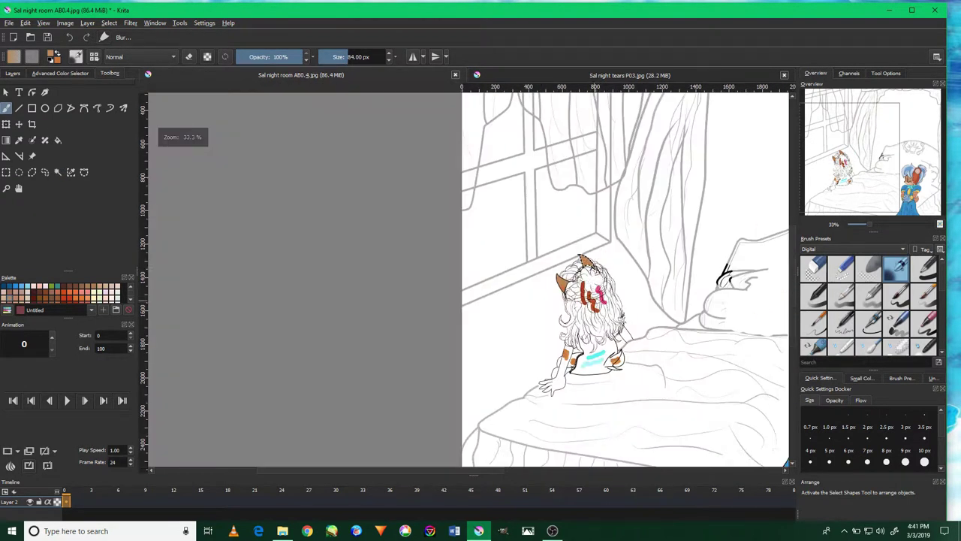
Sample the reddish-brown hair colour and paint it broadly over the hair mass.
scroll(443, 218, "up", 4)
left_click(450, 289, "ctrl")
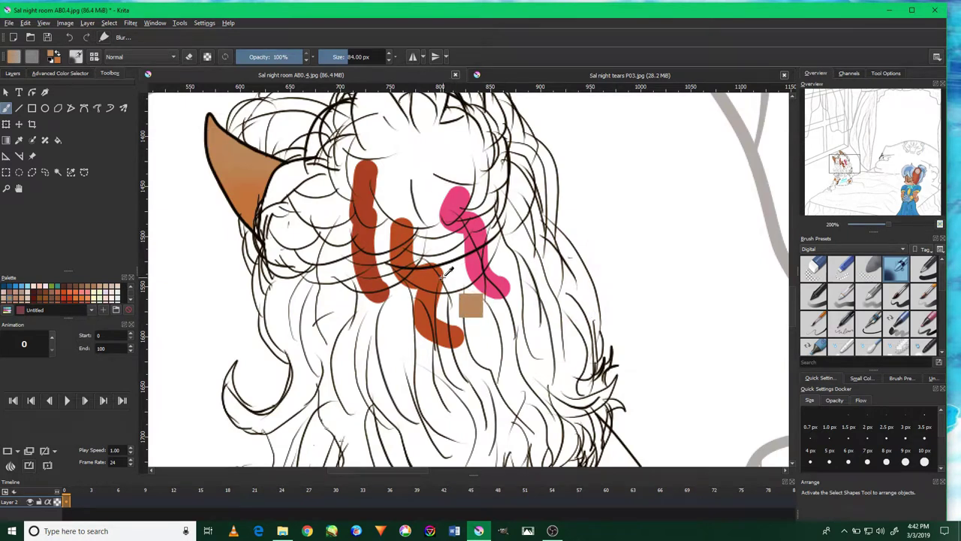
key("slash")
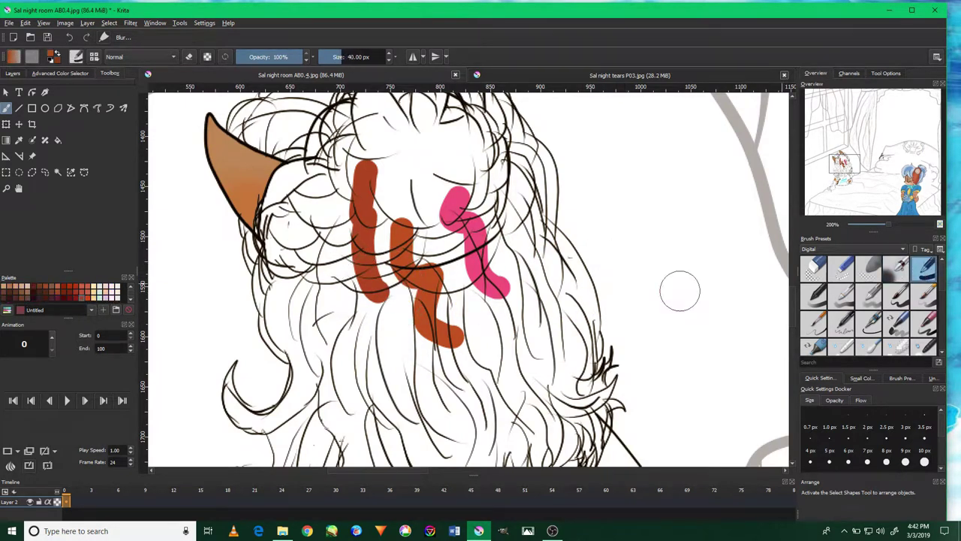
left_click_drag(462, 199, 536, 316)
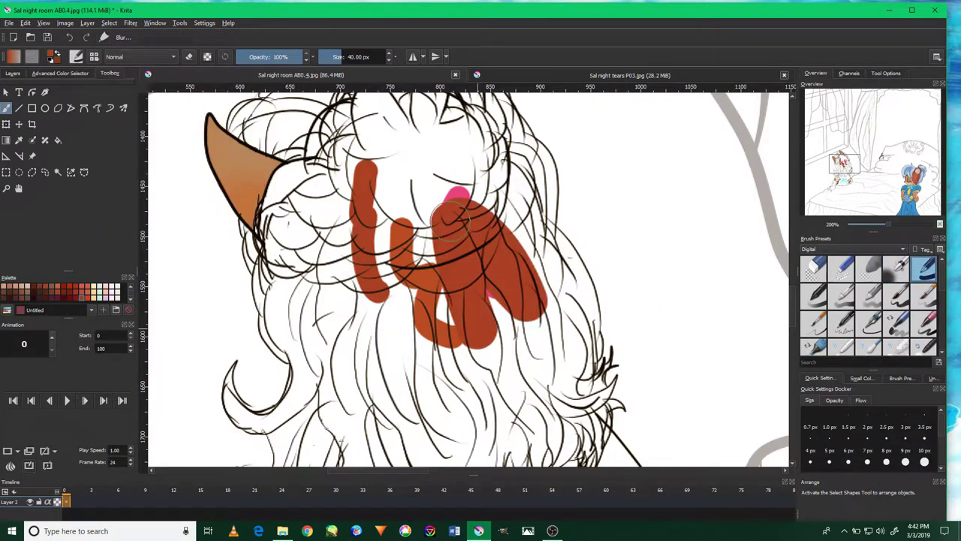
left_click_drag(375, 161, 420, 420)
left_click_drag(342, 150, 353, 368)
left_click_drag(390, 142, 443, 428)
left_click_drag(451, 345, 488, 439)
left_click_drag(393, 171, 526, 314)
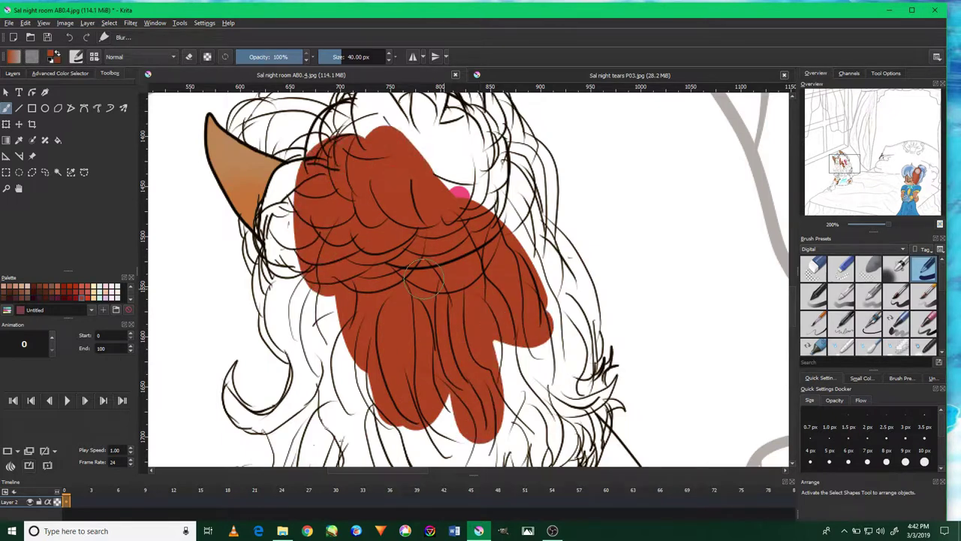
Rotate the view, then fill the round bun, the top gap and the hair's left side.
key("4")
mouse_move(465, 271)
left_mouse_down()
mouse_move(285, 195)
mouse_move(301, 207)
left_mouse_up()
left_click_drag(443, 201, 368, 208)
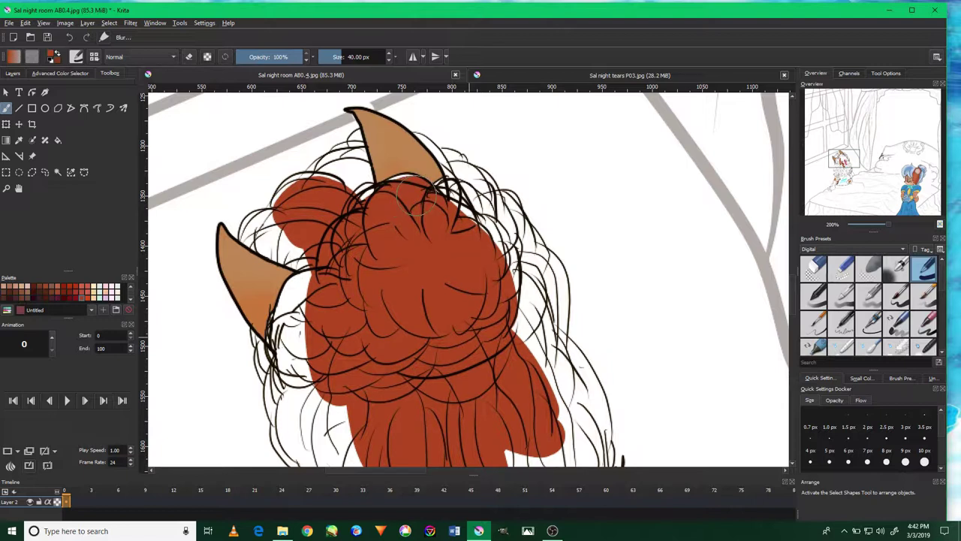
mouse_move(425, 342)
left_mouse_down()
mouse_move(446, 168)
mouse_move(360, 195)
left_mouse_up()
mouse_move(390, 345)
left_mouse_down()
mouse_move(316, 162)
mouse_move(300, 240)
left_mouse_up()
left_click_drag(393, 146, 391, 293)
left_click_drag(330, 303, 318, 258)
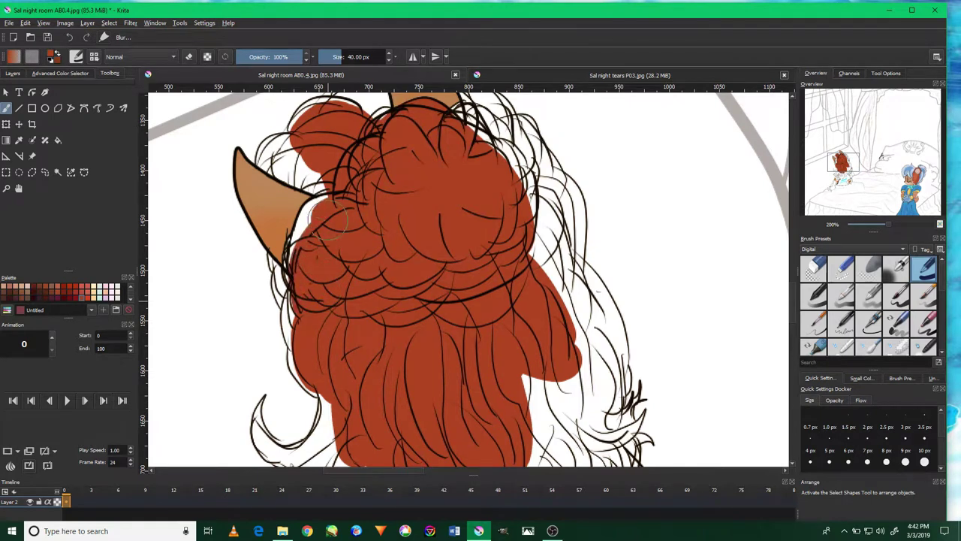
Fill the remaining white gaps at the hair's upper left and right side.
mouse_move(475, 228)
left_mouse_down()
mouse_move(451, 310)
mouse_move(503, 379)
left_mouse_up()
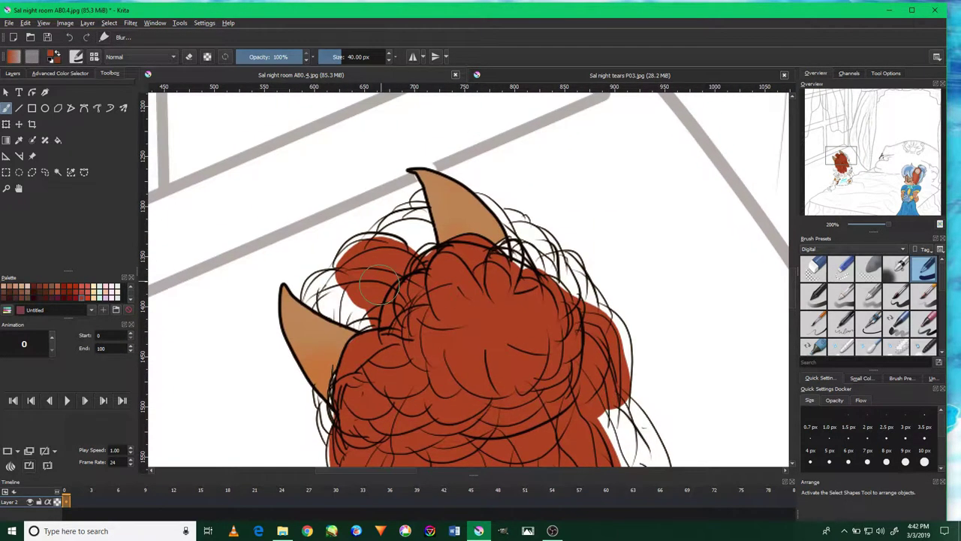
mouse_move(365, 300)
left_mouse_down()
mouse_move(341, 293)
mouse_move(406, 239)
left_mouse_up()
left_click_drag(421, 298, 434, 30)
left_click_drag(600, 360, 646, 240)
mouse_move(660, 353)
left_mouse_down()
mouse_move(601, 242)
mouse_move(642, 176)
mouse_move(660, 222)
left_mouse_up()
scroll(567, 315, "down", 1)
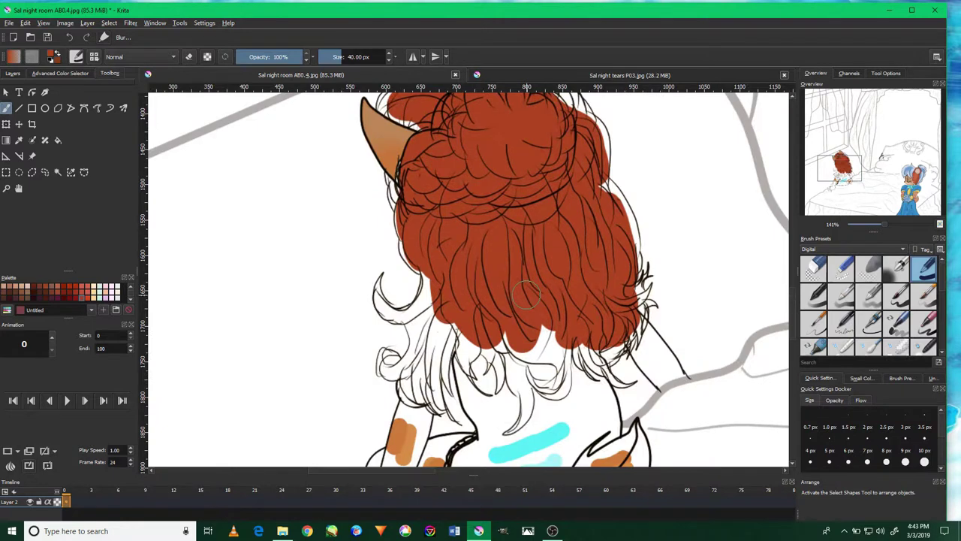
Zoom in and fill the gaps in the lower hair with reddish-brown.
scroll(567, 316, "down", 3)
scroll(522, 364, "up", 3)
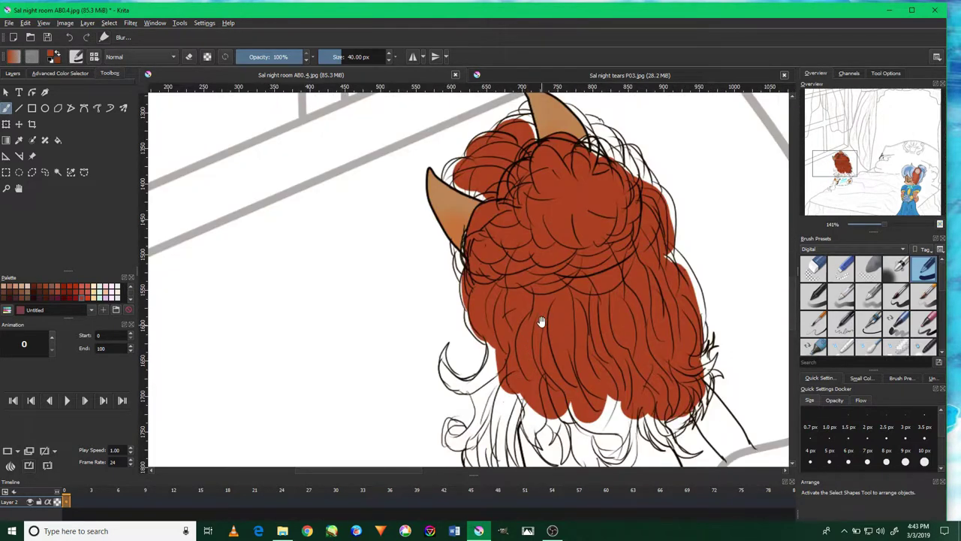
scroll(526, 353, "down", 2)
scroll(526, 353, "up", 2)
left_click_drag(526, 217, 750, 315)
mouse_move(585, 322)
left_mouse_down()
mouse_move(511, 360)
mouse_move(503, 195)
left_mouse_up()
Extend the reddish-brown fill along the hair's lower-left edge.
scroll(600, 215, "down", 3)
scroll(604, 217, "up", 1)
scroll(418, 309, "up", 3)
scroll(418, 309, "down", 3)
scroll(585, 331, "up", 1)
scroll(586, 330, "up", 3)
scroll(585, 329, "down", 3)
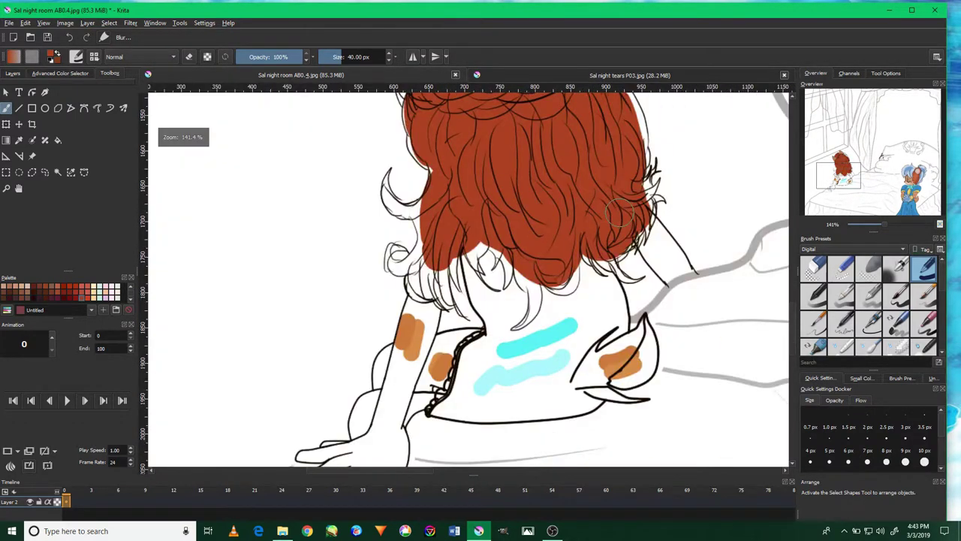
scroll(445, 317, "up", 2)
scroll(445, 318, "up", 1)
left_click_drag(443, 319, 390, 353)
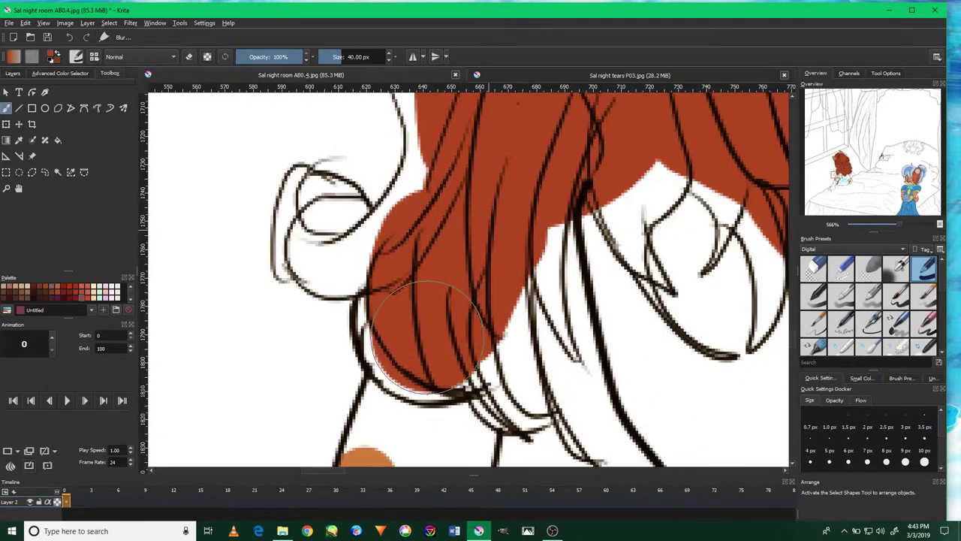
Paint over the white gap at the hair top and the remaining lower-left edge gaps.
scroll(421, 338, "down", 2)
scroll(450, 263, "down", 2)
scroll(473, 199, "down", 1)
scroll(505, 180, "down", 3)
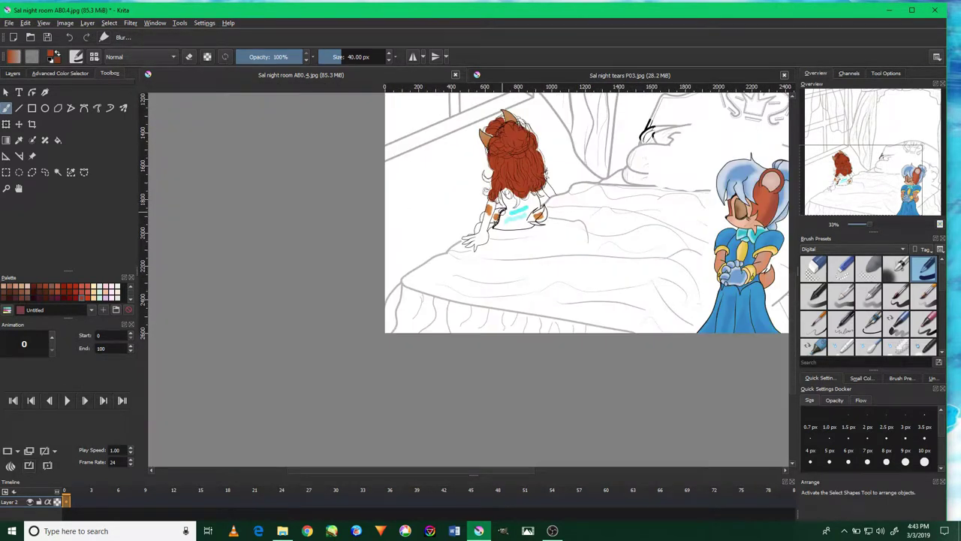
scroll(511, 172, "up", 2)
scroll(526, 187, "up", 3)
scroll(600, 262, "up", 3)
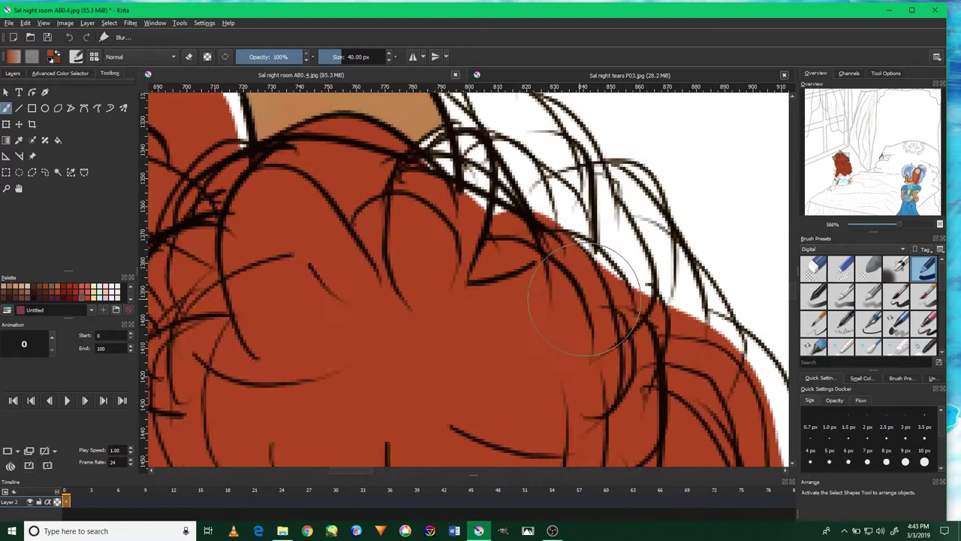
mouse_move(571, 203)
left_mouse_down()
mouse_move(480, 172)
mouse_move(411, 233)
mouse_move(485, 286)
left_mouse_up()
mouse_move(383, 420)
left_mouse_down()
mouse_move(256, 390)
mouse_move(203, 331)
mouse_move(188, 270)
mouse_move(213, 356)
left_mouse_up()
With a smaller brush, fill the gap between the hair and the ear.
key("bracketleft")
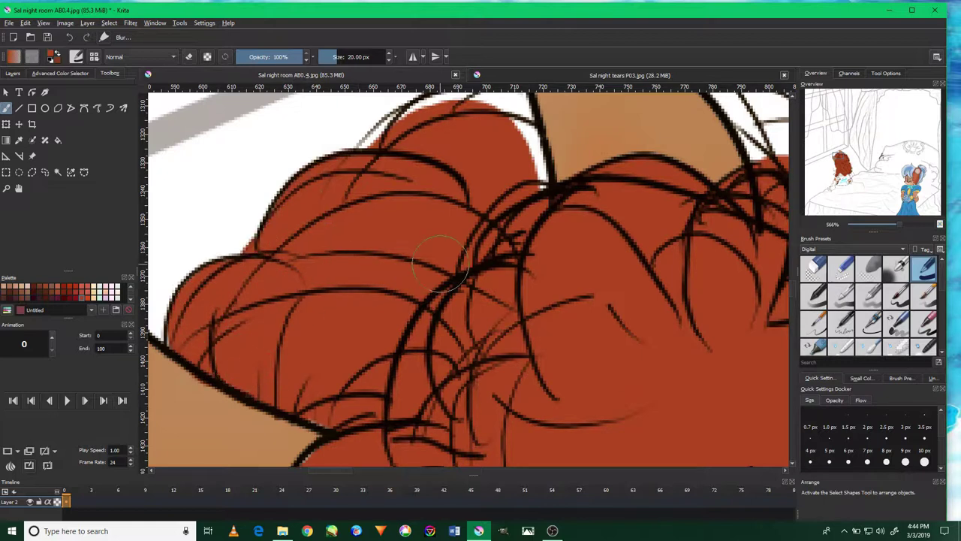
scroll(441, 263, "up", 3)
left_click_drag(505, 245, 357, 259)
mouse_move(462, 188)
left_mouse_down()
mouse_move(518, 225)
mouse_move(473, 182)
mouse_move(496, 169)
left_mouse_up()
scroll(465, 285, "down", 3)
scroll(453, 375, "up", 2)
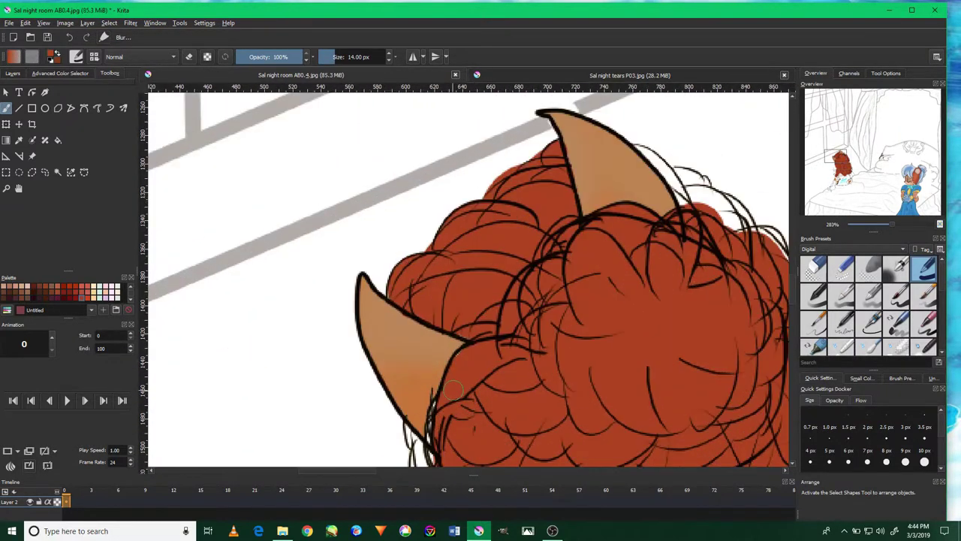
left_click_drag(454, 388, 516, 298)
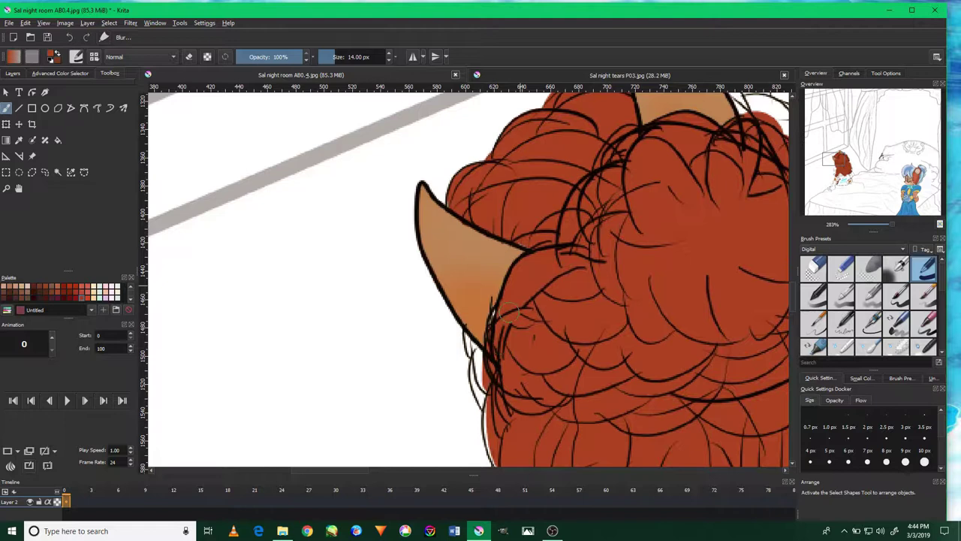
scroll(492, 351, "down", 2)
scroll(515, 337, "up", 2)
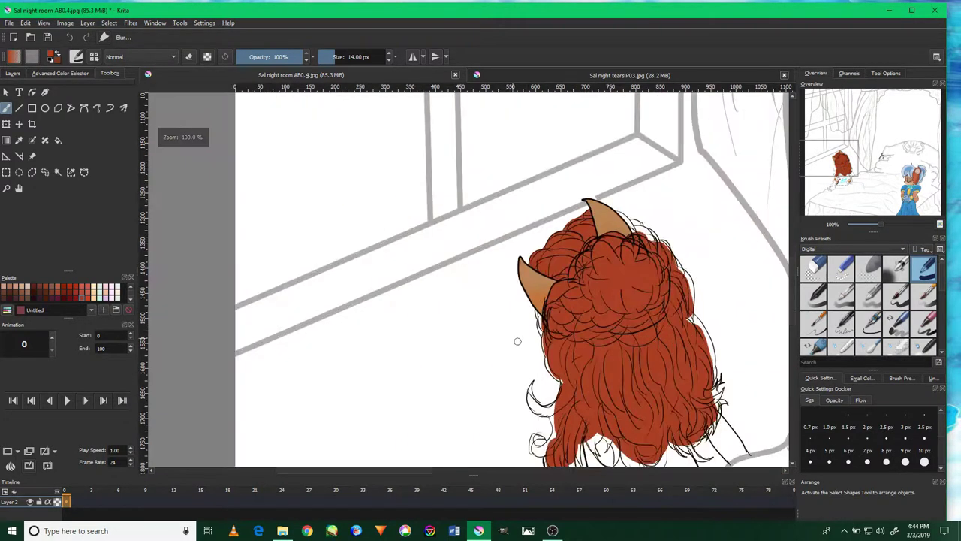
Shrink the brush to a fine size and paint over white gaps along the hair edge.
scroll(521, 339, "up", 3)
scroll(542, 319, "up", 1)
scroll(553, 253, "down", 1)
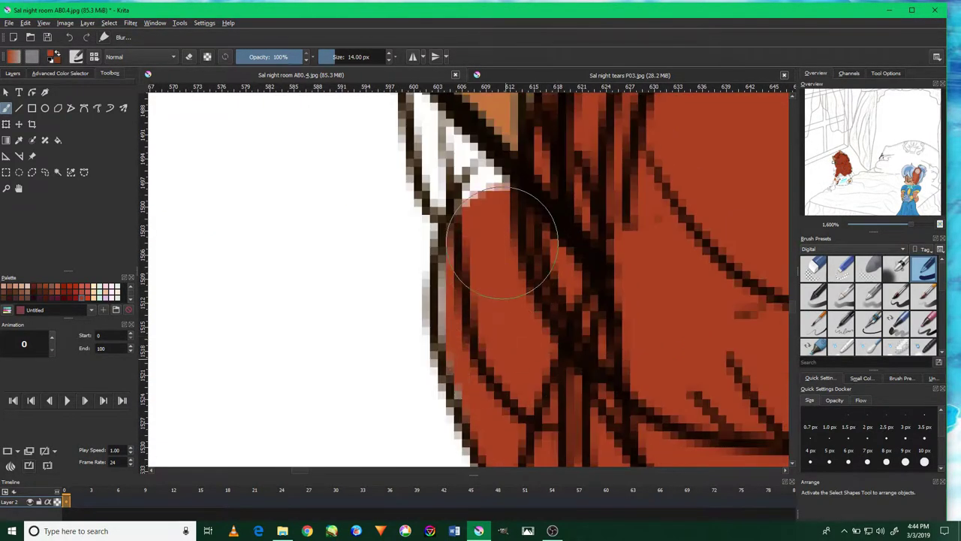
scroll(521, 337, "up", 1)
key("bracketleft")
left_click_drag(443, 272, 491, 259)
key("bracketleft")
key("bracketleft")
key("bracketleft")
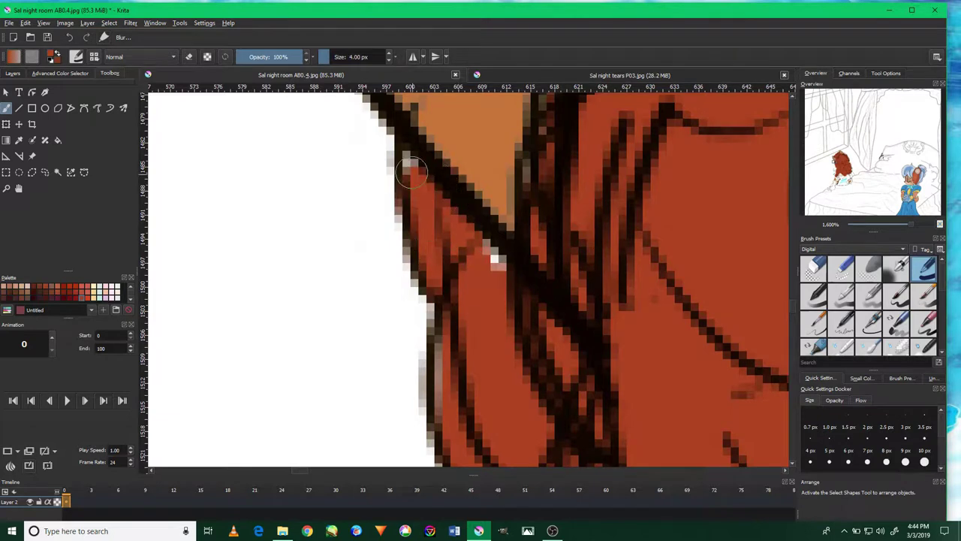
left_click_drag(421, 180, 461, 231)
left_click_drag(443, 288, 448, 413)
Fill the long white gap along the hair edge and undo an accidental background fill.
scroll(528, 326, "down", 3)
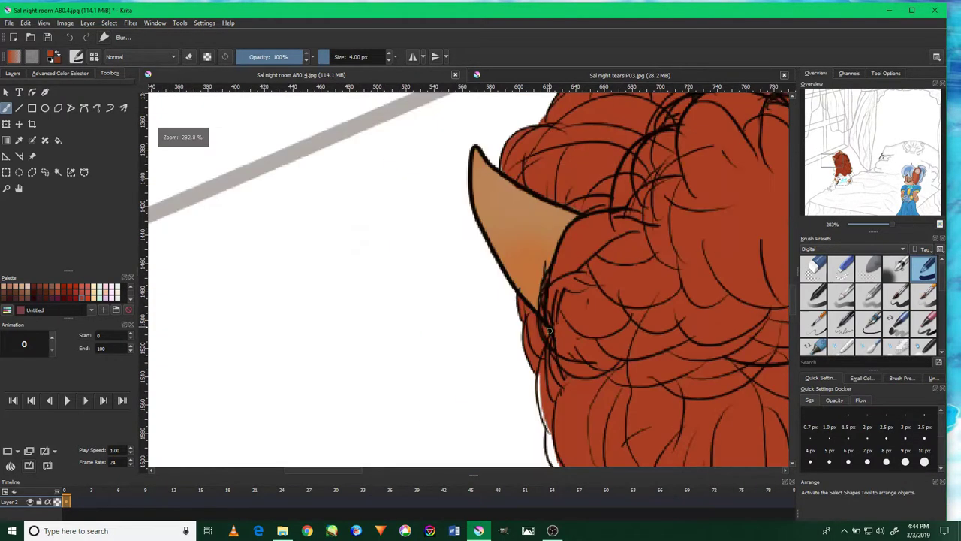
scroll(466, 259, "up", 3)
left_click_drag(449, 147, 471, 330)
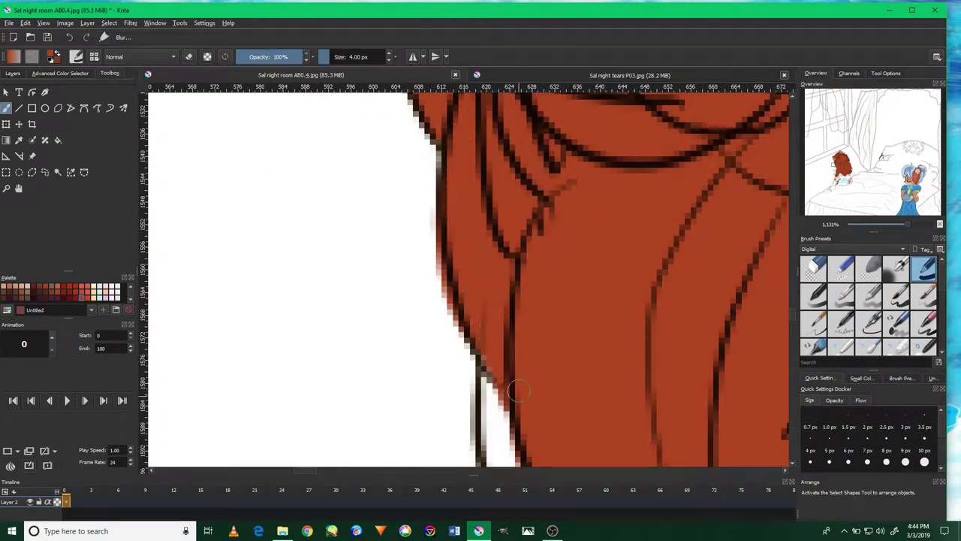
scroll(513, 398, "down", 5)
left_click_drag(521, 322, 551, 238)
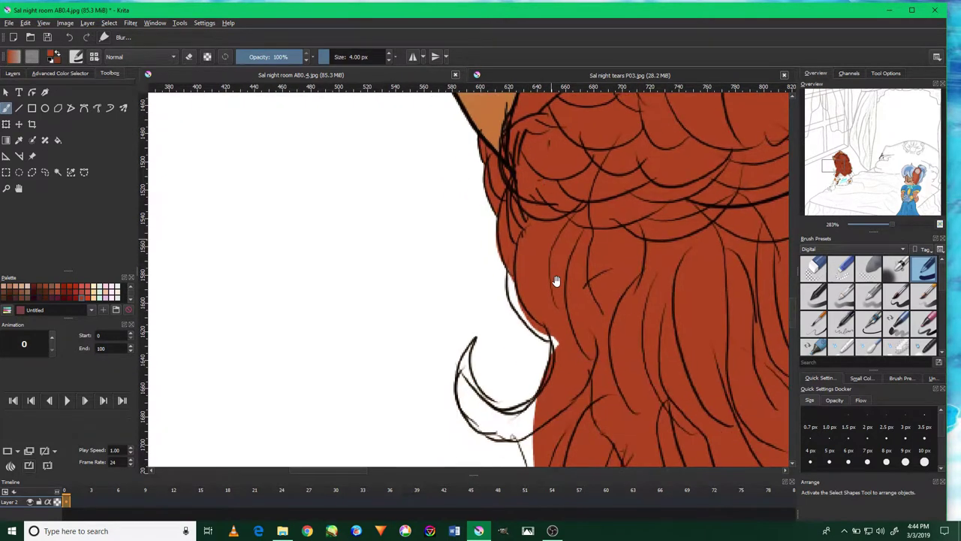
left_click(507, 424)
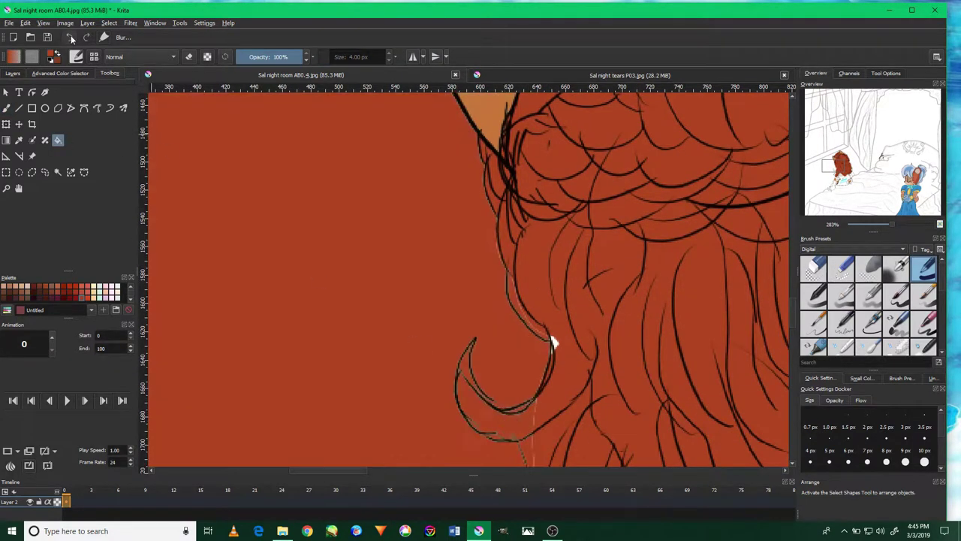
key("ctrl+z")
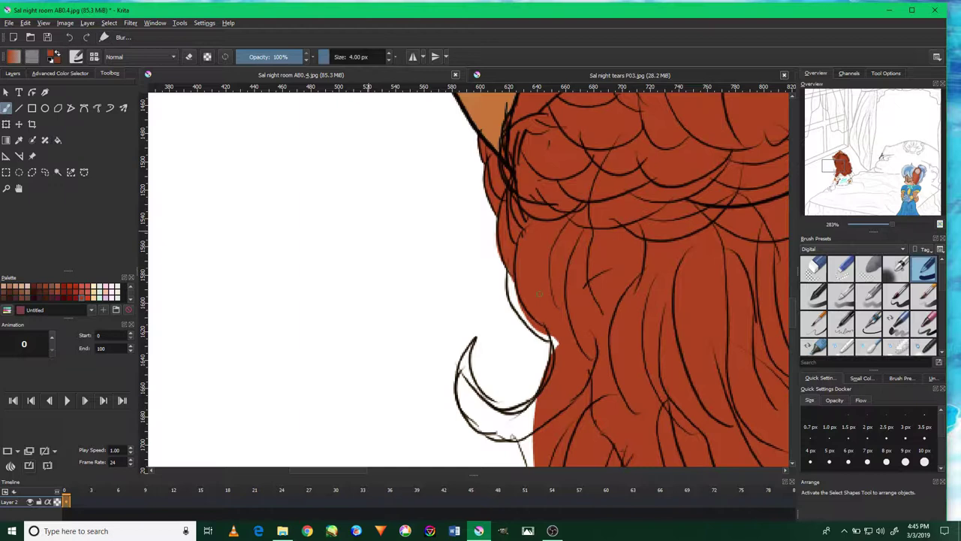
Fill the white gaps along the outline and between the hair lines near the curl.
scroll(481, 225, "up", 3)
mouse_move(480, 226)
left_mouse_down()
mouse_move(518, 308)
mouse_move(499, 229)
left_mouse_up()
scroll(593, 257, "down", 1)
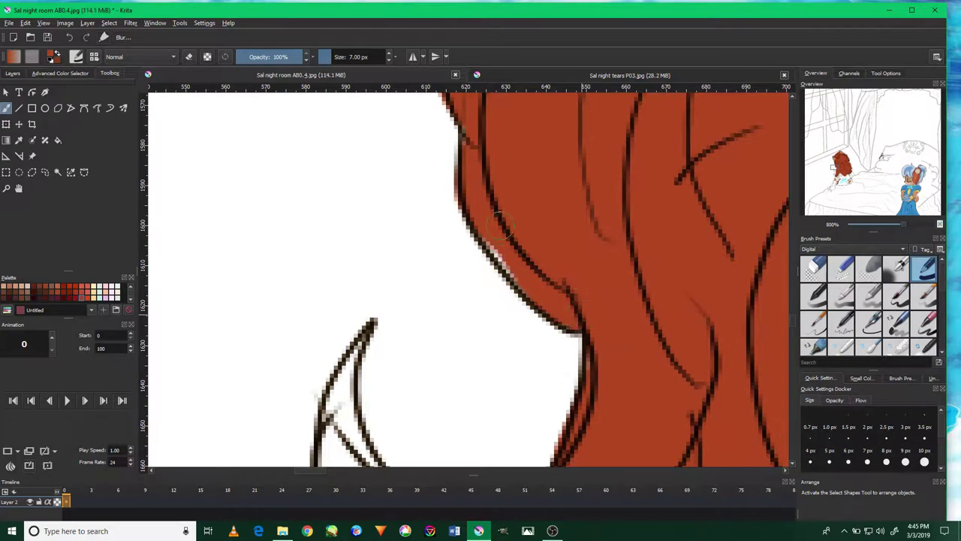
scroll(493, 225, "down", 5)
left_click_drag(644, 330, 505, 310)
mouse_move(660, 305)
left_mouse_down()
mouse_move(600, 368)
mouse_move(481, 271)
mouse_move(450, 225)
mouse_move(568, 292)
mouse_move(454, 225)
left_mouse_up()
scroll(516, 265, "down", 5)
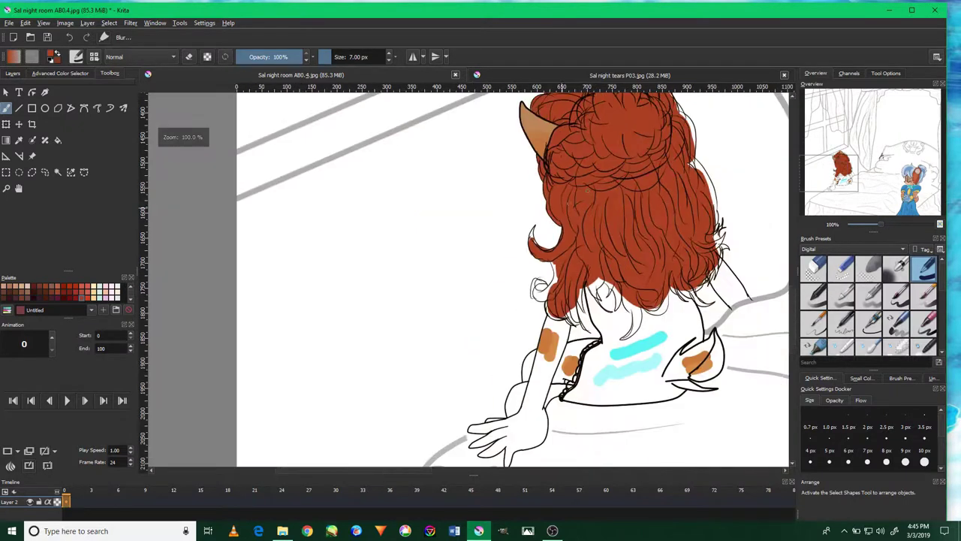
Shrink the brush to 2 px and fill the curl's tip and inner edge red-brown.
scroll(516, 264, "up", 2)
scroll(516, 266, "up", 4)
key("bracketleft")
key("bracketleft")
key("bracketleft")
mouse_move(518, 285)
left_mouse_down()
mouse_move(526, 210)
mouse_move(548, 165)
mouse_move(562, 315)
left_mouse_up()
left_click_drag(534, 207, 588, 328)
scroll(497, 288, "down", 3)
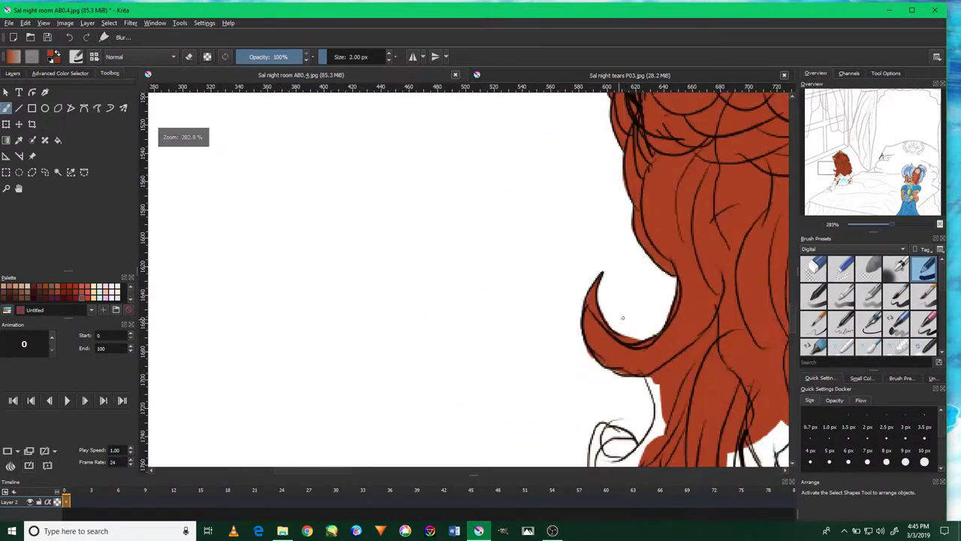
scroll(497, 288, "up", 1)
Enlarge the brush slightly, fill the inside of the lower curl, and zoom out.
mouse_move(686, 451)
left_mouse_down()
mouse_move(611, 222)
mouse_move(564, 294)
mouse_move(520, 406)
mouse_move(555, 325)
mouse_move(450, 439)
left_mouse_up()
key("bracketright")
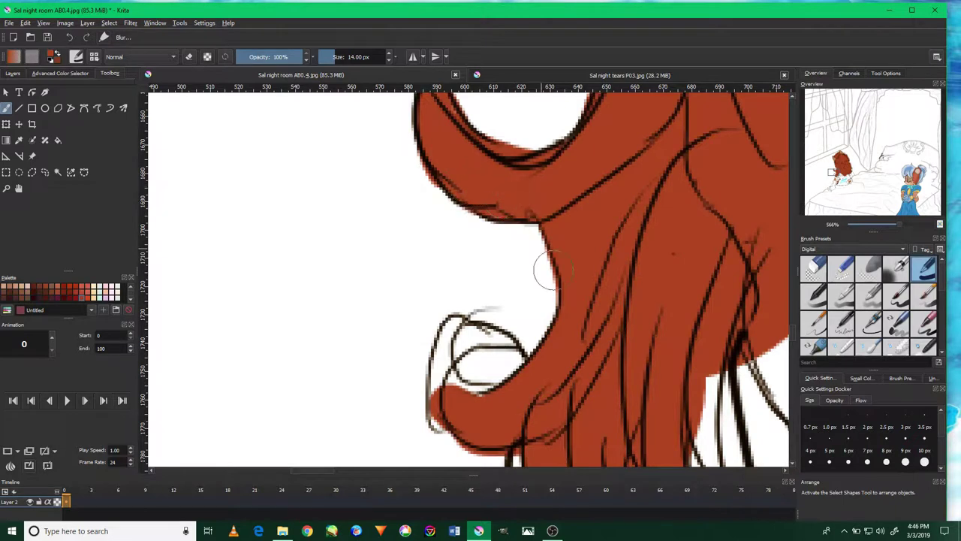
left_click_drag(616, 239, 653, 164)
mouse_move(484, 346)
left_mouse_down()
mouse_move(502, 267)
mouse_move(537, 263)
mouse_move(526, 289)
mouse_move(513, 202)
left_mouse_up()
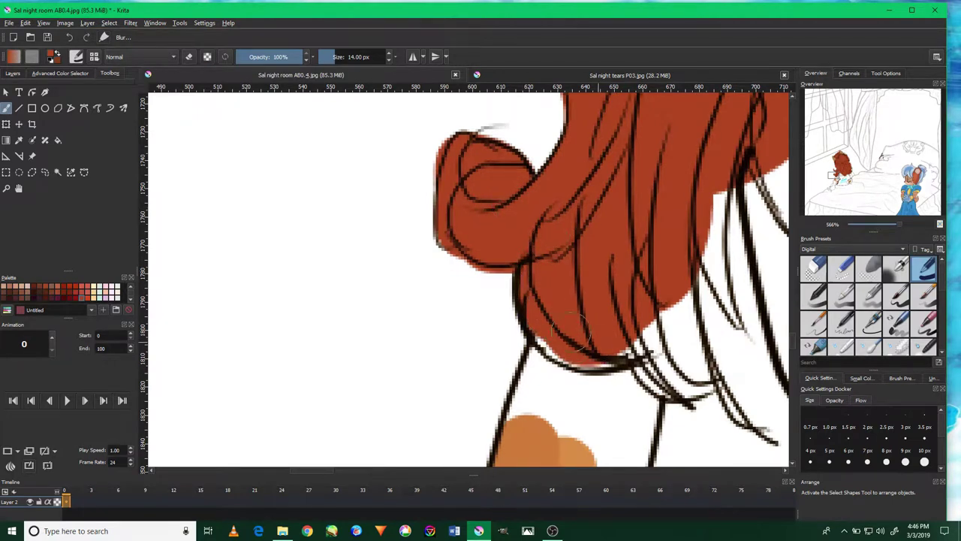
scroll(629, 252, "down", 8)
scroll(629, 251, "down", 3)
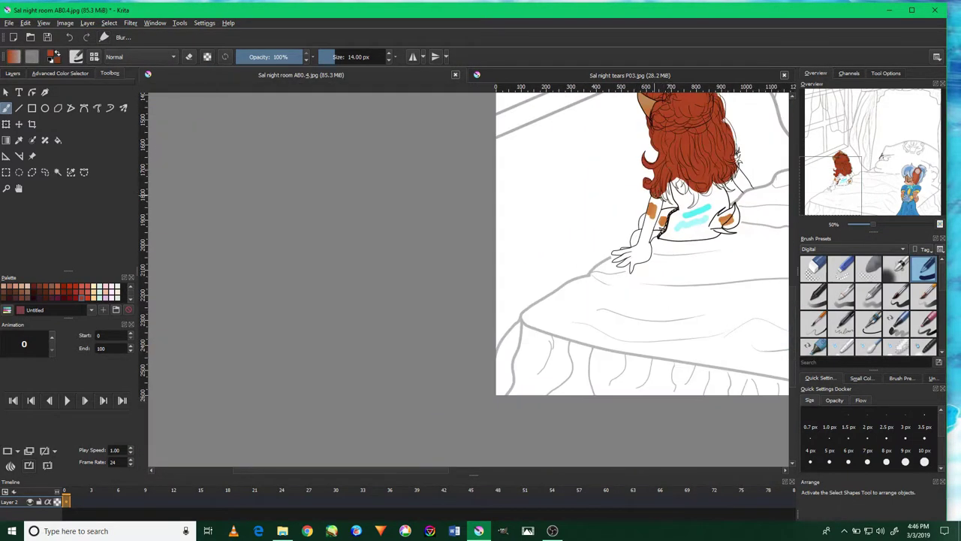
Fill the top bump of the hair and its inner edge with red.
mouse_move(636, 142)
left_mouse_down()
mouse_move(214, 216)
mouse_move(328, 246)
left_mouse_up()
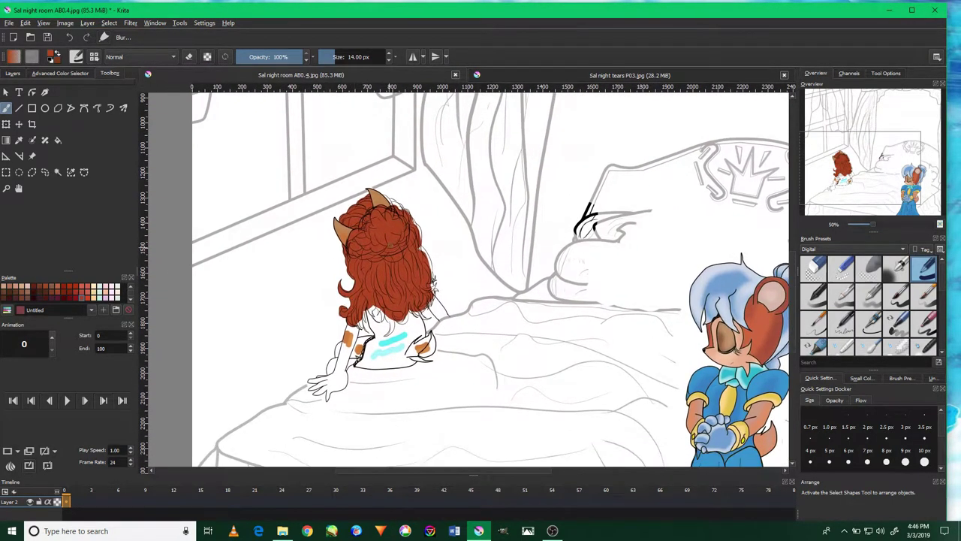
scroll(390, 199, "up", 11)
left_click_drag(353, 188, 357, 154)
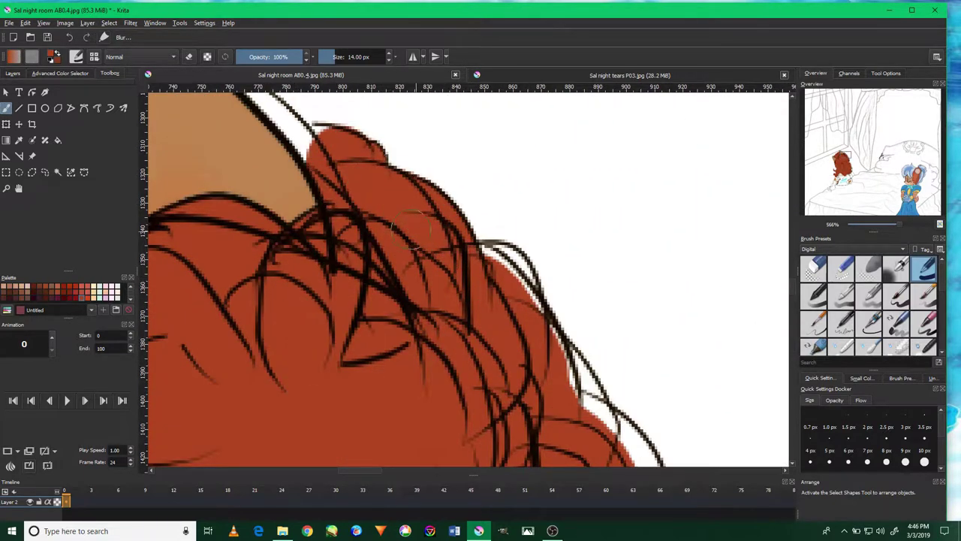
left_click_drag(361, 219, 444, 319)
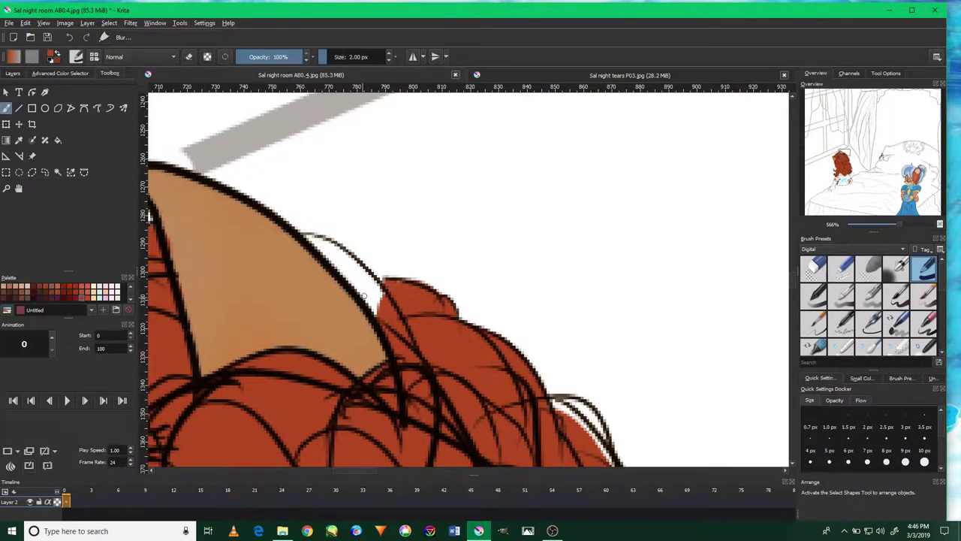
left_click_drag(373, 298, 339, 264)
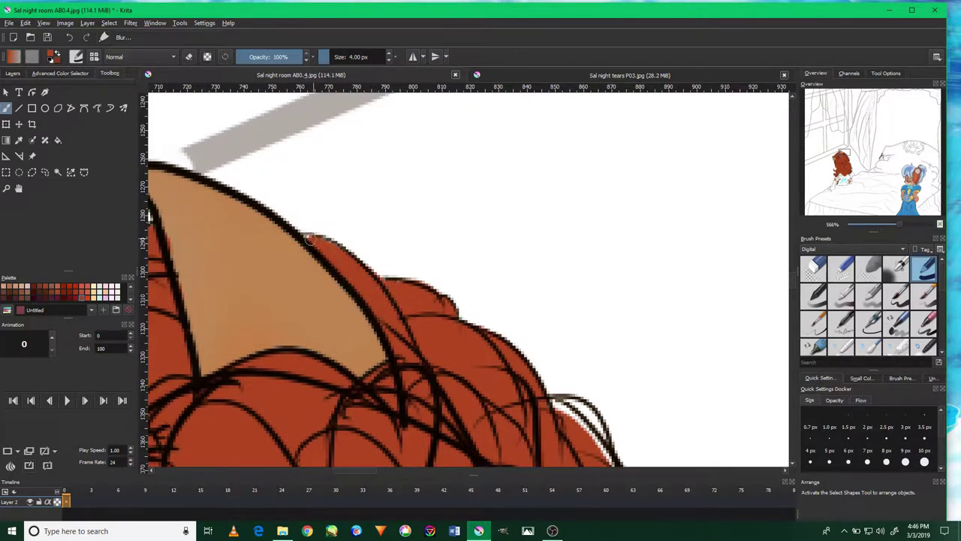
left_click_drag(467, 361, 379, 233)
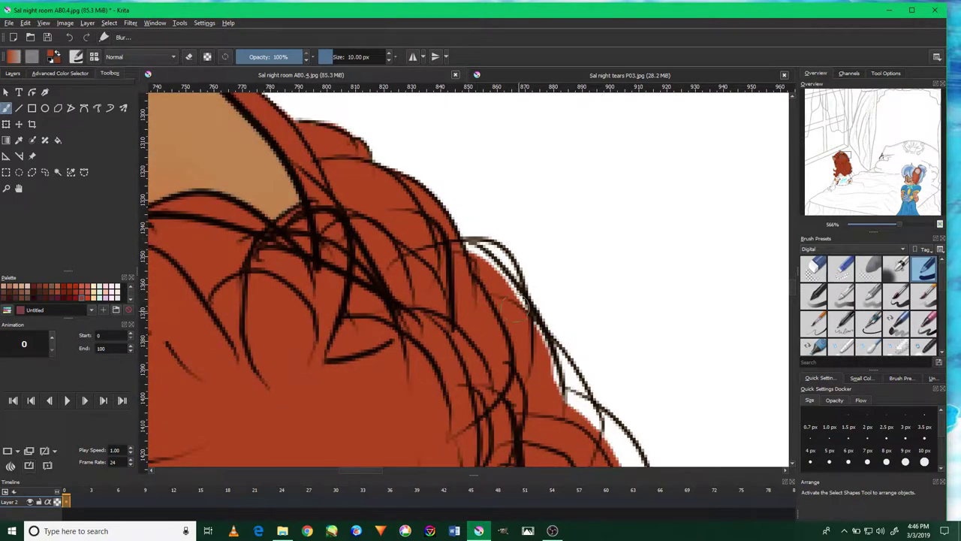
Fill the white gaps along the hair's right outline with red.
left_click_drag(462, 255, 593, 428)
left_click_drag(501, 317, 412, 168)
mouse_move(563, 417)
left_mouse_down()
mouse_move(479, 248)
mouse_move(541, 364)
left_mouse_up()
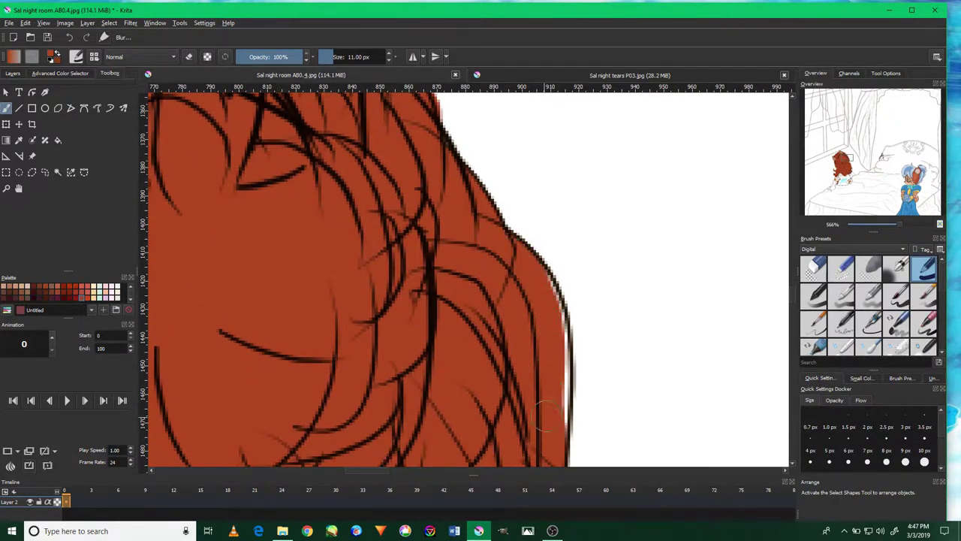
left_click_drag(445, 343, 450, 75)
mouse_move(645, 424)
left_mouse_down()
mouse_move(646, 372)
mouse_move(553, 191)
mouse_move(623, 274)
left_mouse_up()
left_click_drag(594, 366, 569, 272)
left_click_drag(635, 271, 623, 436)
left_click_drag(589, 151, 634, 244)
mouse_move(645, 225)
left_mouse_down()
mouse_move(623, 383)
mouse_move(601, 241)
left_mouse_up()
left_click_drag(665, 292, 645, 383)
Shrink the brush to 6 px and fill the finer gaps along the lower-right edge.
key("bracketleft")
key("bracketleft")
key("bracketleft")
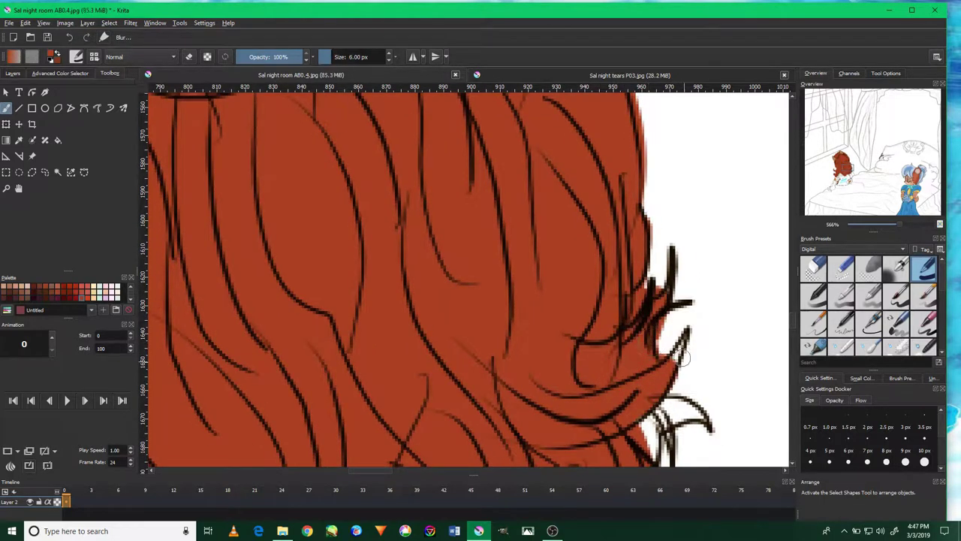
left_click_drag(589, 377, 573, 265)
mouse_move(642, 413)
left_mouse_down()
mouse_move(623, 311)
mouse_move(683, 173)
left_mouse_up()
left_click_drag(642, 289, 606, 328)
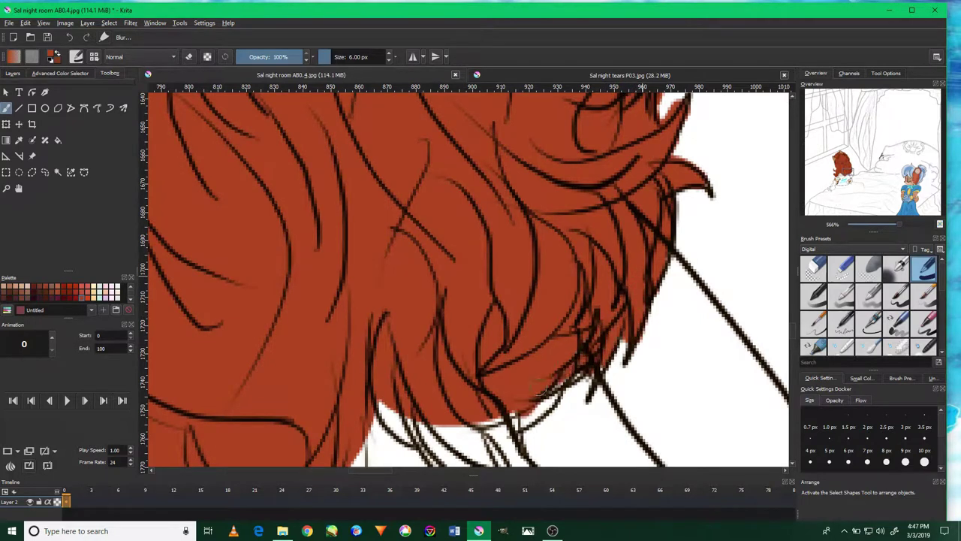
scroll(498, 330, "down", 3)
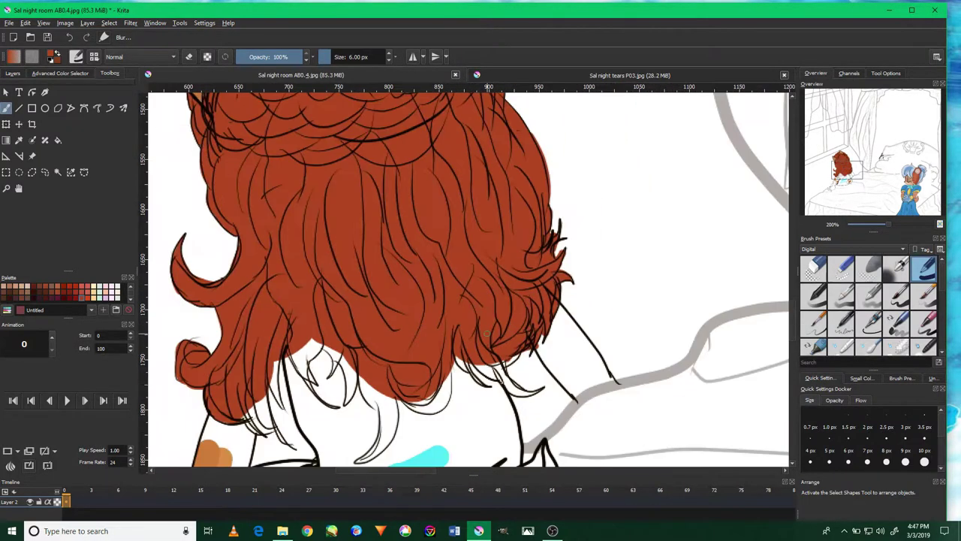
Paint red into the white gaps along the left hair strand and one strand tip.
scroll(486, 333, "down", 2)
scroll(486, 332, "down", 1)
scroll(317, 323, "up", 5)
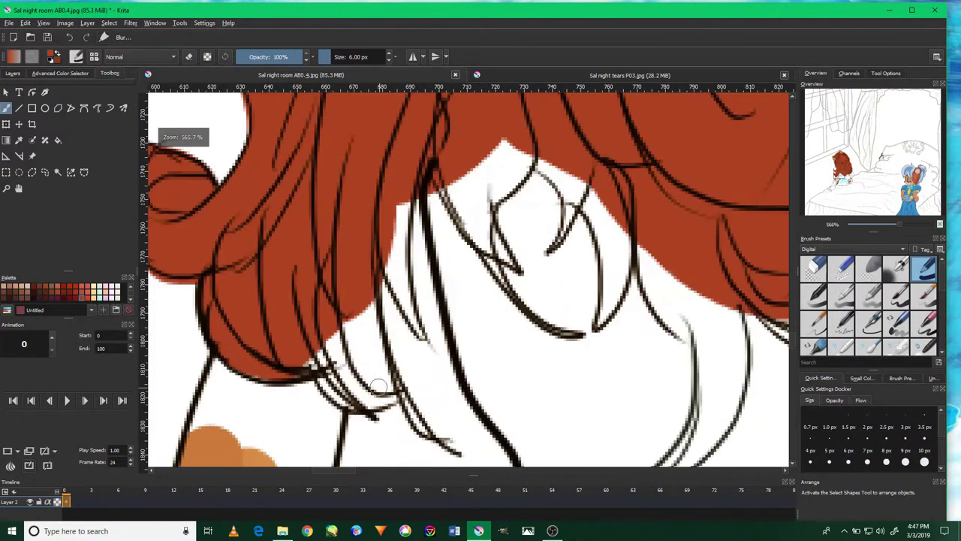
mouse_move(337, 388)
left_mouse_down()
mouse_move(353, 409)
mouse_move(402, 315)
mouse_move(433, 177)
left_mouse_up()
scroll(410, 411, "down", 3)
scroll(468, 247, "up", 2)
scroll(564, 372, "up", 2)
mouse_move(525, 375)
left_mouse_down()
mouse_move(579, 342)
mouse_move(646, 256)
mouse_move(609, 311)
mouse_move(582, 398)
left_mouse_up()
Fill the upper strand tip red and cover the white gaps under the hair.
scroll(658, 217, "down", 1)
scroll(635, 253, "up", 1)
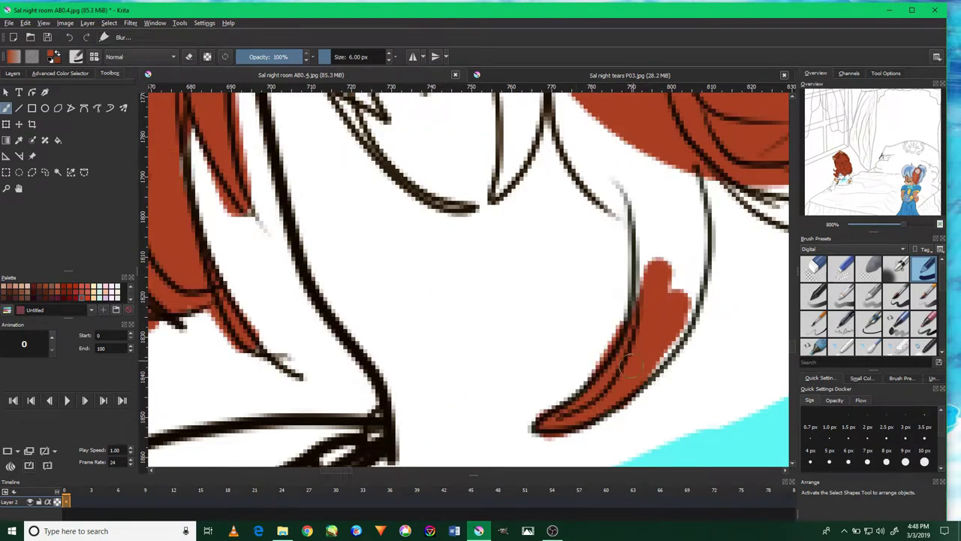
left_click_drag(672, 308, 695, 254)
scroll(655, 346, "down", 4)
scroll(655, 347, "down", 2)
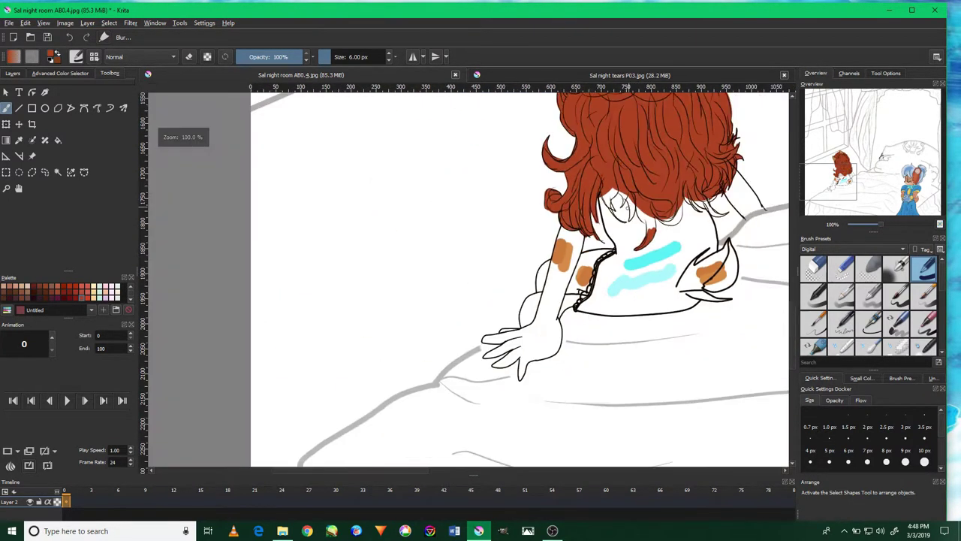
mouse_move(708, 160)
left_mouse_down()
mouse_move(538, 291)
mouse_move(537, 268)
left_mouse_up()
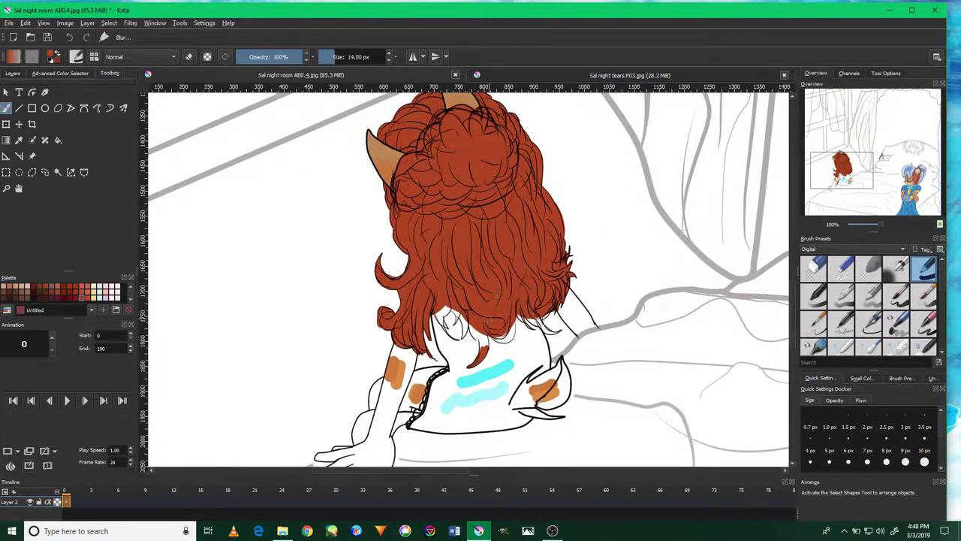
scroll(494, 309, "up", 5)
mouse_move(477, 386)
left_mouse_down()
mouse_move(424, 331)
mouse_move(645, 315)
mouse_move(555, 398)
left_mouse_up()
mouse_move(630, 391)
left_mouse_down()
mouse_move(256, 218)
mouse_move(315, 247)
mouse_move(327, 184)
left_mouse_up()
Shrink the brush to 6 px, undo a bad stroke, and fill strand-edge gaps red.
key("bracketleft")
left_click_drag(314, 267, 339, 234)
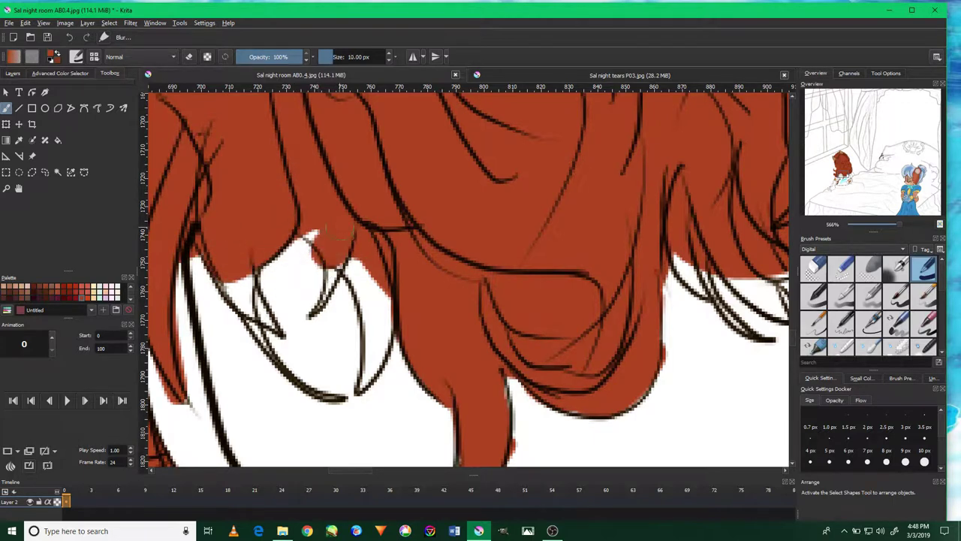
left_click(68, 36)
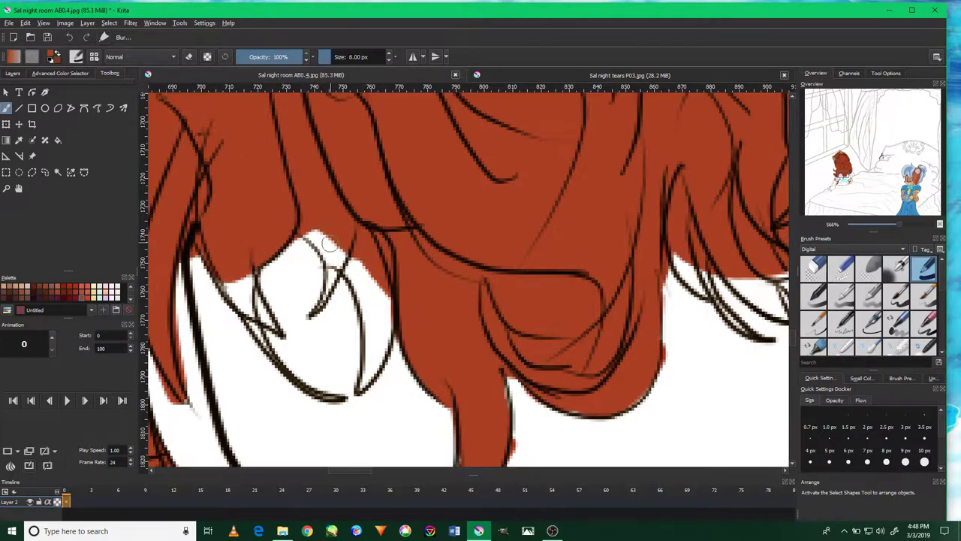
key("bracketleft")
left_click_drag(334, 252, 382, 341)
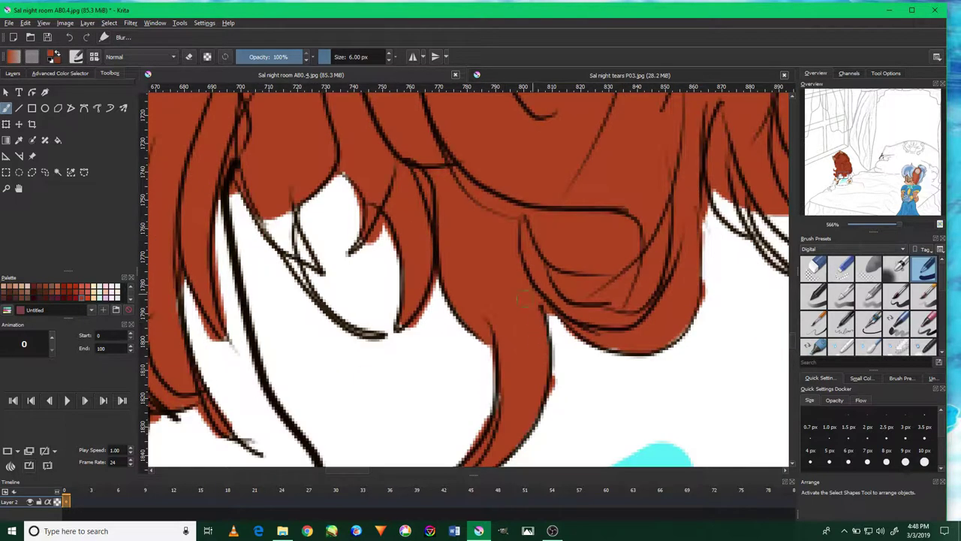
mouse_move(299, 252)
left_mouse_down()
mouse_move(270, 206)
mouse_move(382, 338)
left_mouse_up()
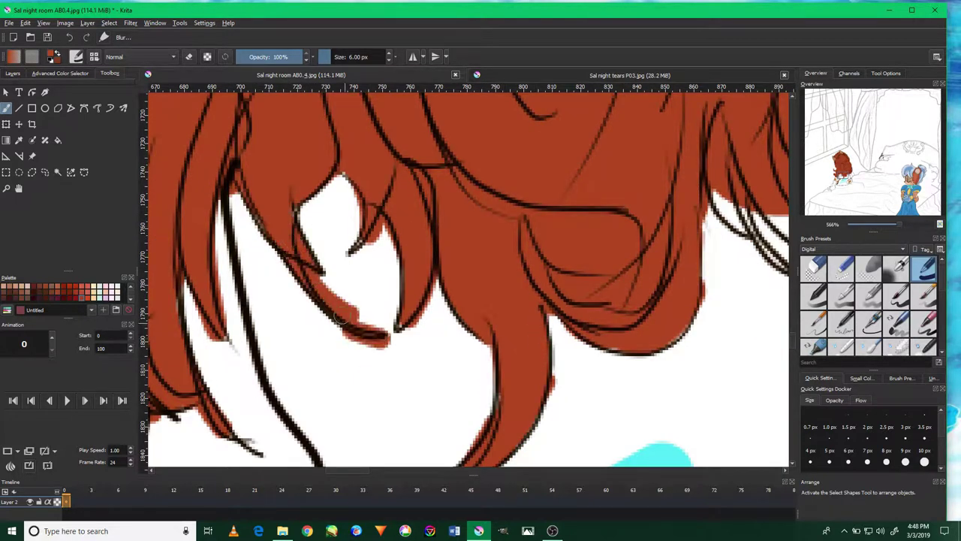
Fill the white gaps along the lower-right hair strands with red.
left_click_drag(444, 231, 412, 248)
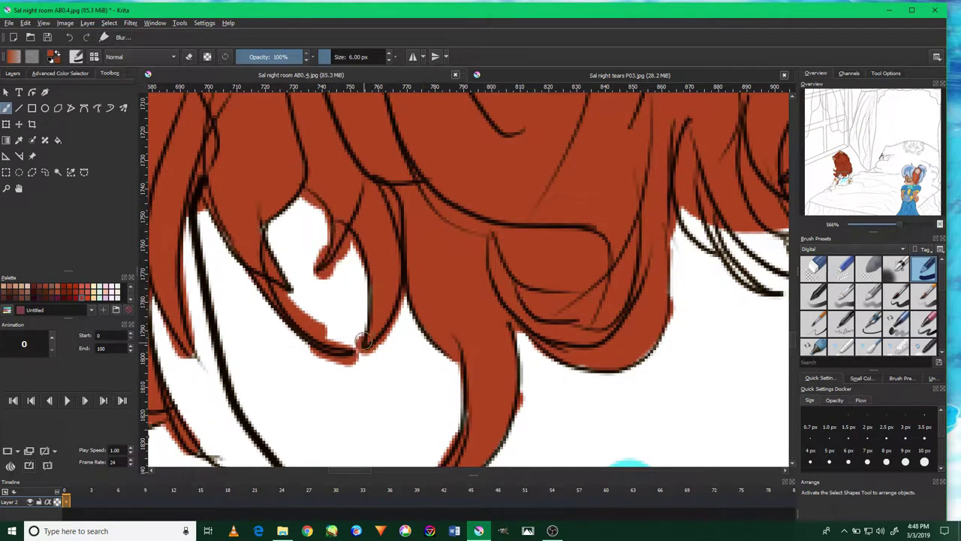
left_click_drag(651, 269, 479, 337)
left_click_drag(653, 345, 551, 308)
left_click_drag(608, 346, 526, 293)
left_click_drag(586, 360, 511, 285)
scroll(664, 299, "down", 3)
scroll(665, 298, "up", 1)
scroll(665, 298, "up", 3)
Touch up the remaining small white gaps around the lower strands in red.
left_click_drag(521, 226, 601, 161)
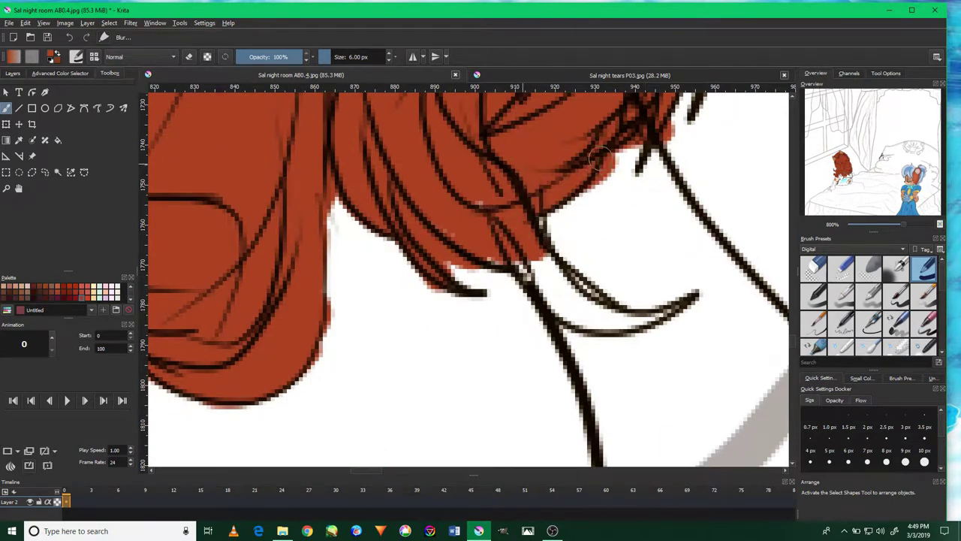
left_click_drag(481, 263, 579, 300)
mouse_move(661, 307)
left_mouse_down()
mouse_move(565, 291)
mouse_move(536, 244)
left_mouse_up()
left_click_drag(582, 285, 619, 315)
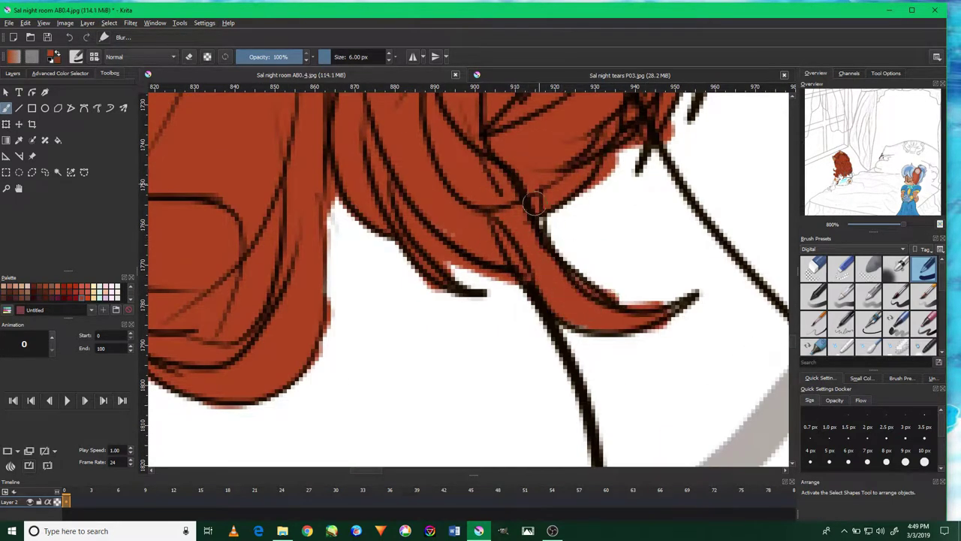
left_click_drag(525, 197, 548, 234)
scroll(432, 172, "down", 6)
scroll(432, 172, "up", 3)
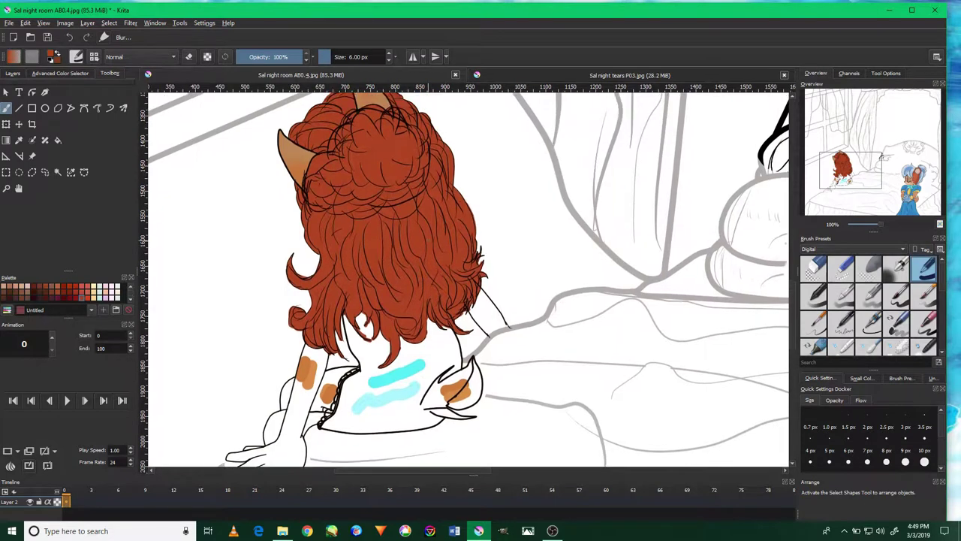
Brush darker shading across the hair's middle with a soft airbrush, undoing the right-side stroke.
key("/")
key("[")
key("[")
key("[")
mouse_move(364, 218)
left_mouse_down()
mouse_move(398, 285)
mouse_move(447, 208)
left_mouse_up()
key("bracketleft")
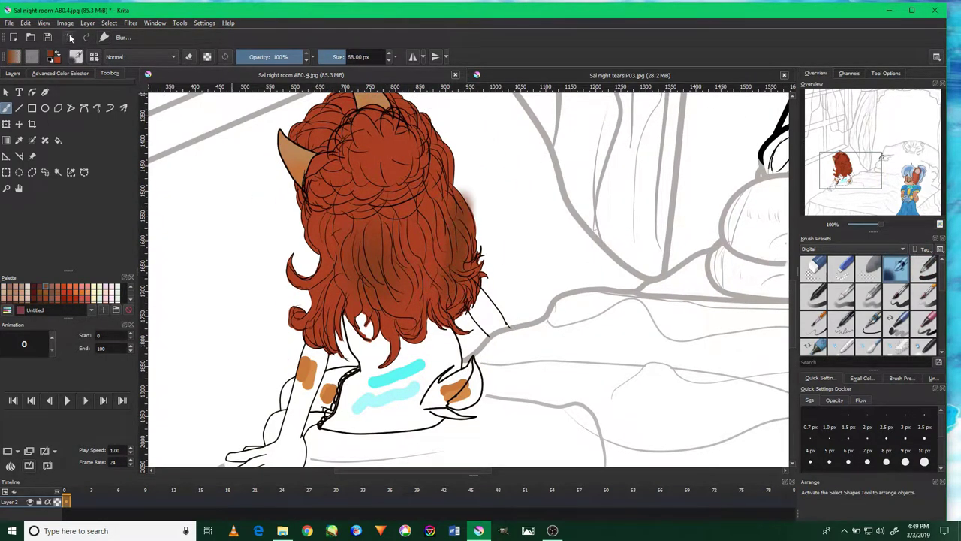
left_click(70, 37)
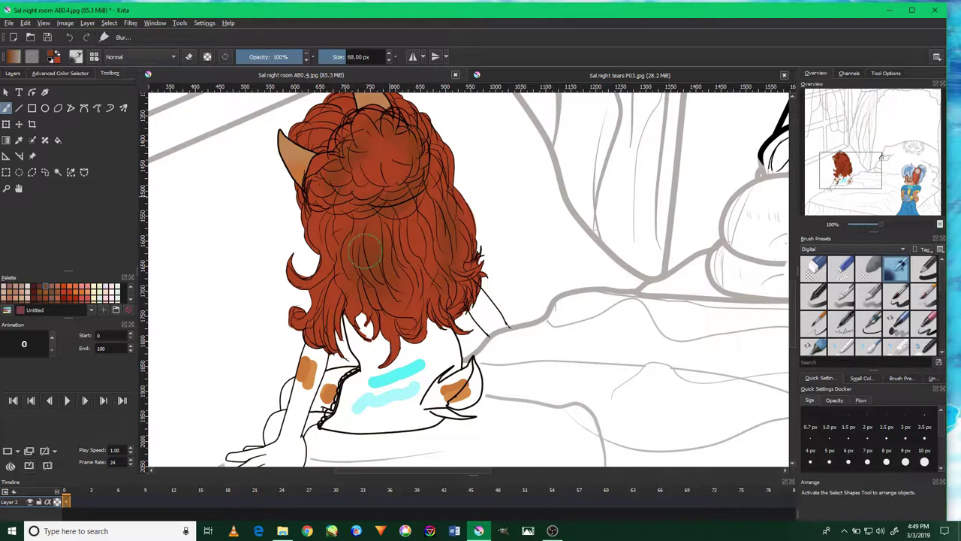
Zoom over the shaded hair and bring up the Sal night tears reference document.
scroll(374, 178, "up", 2)
scroll(391, 225, "down", 3)
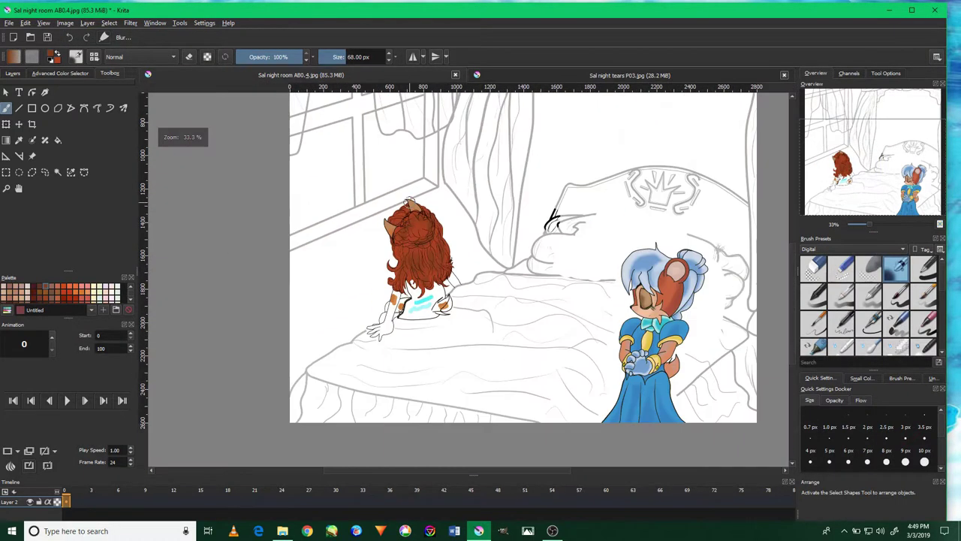
scroll(406, 270, "up", 4)
scroll(632, 211, "down", 3)
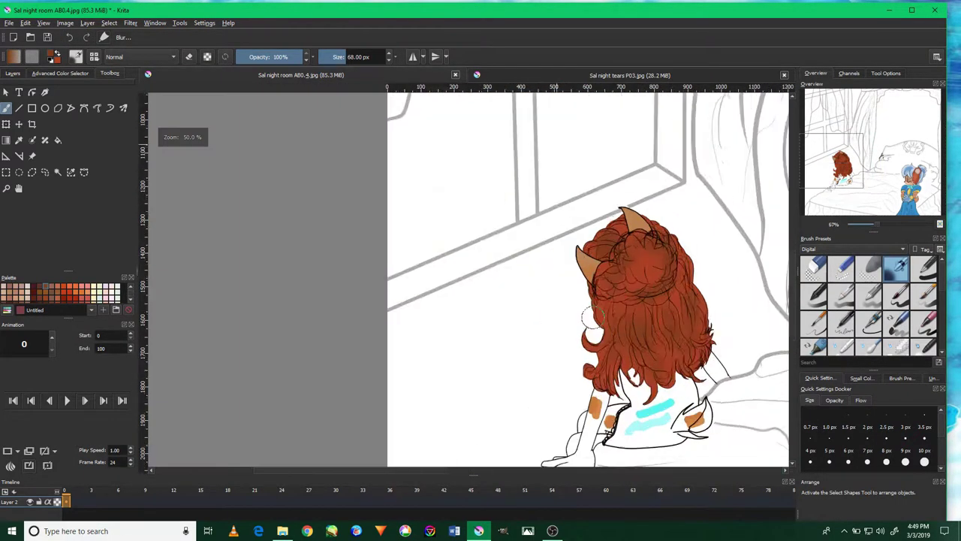
scroll(633, 225, "up", 2)
scroll(661, 225, "down", 2)
scroll(632, 386, "up", 3)
left_click(629, 74)
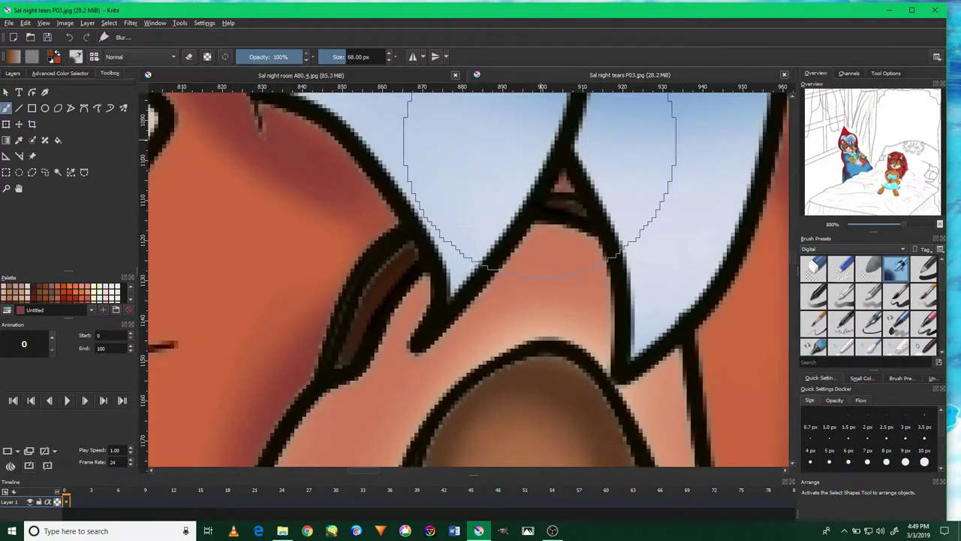
Check Sal's face in the Sal night tears reference, then return to Sal night room.
scroll(407, 193, "down", 4)
left_click_drag(450, 300, 278, 248)
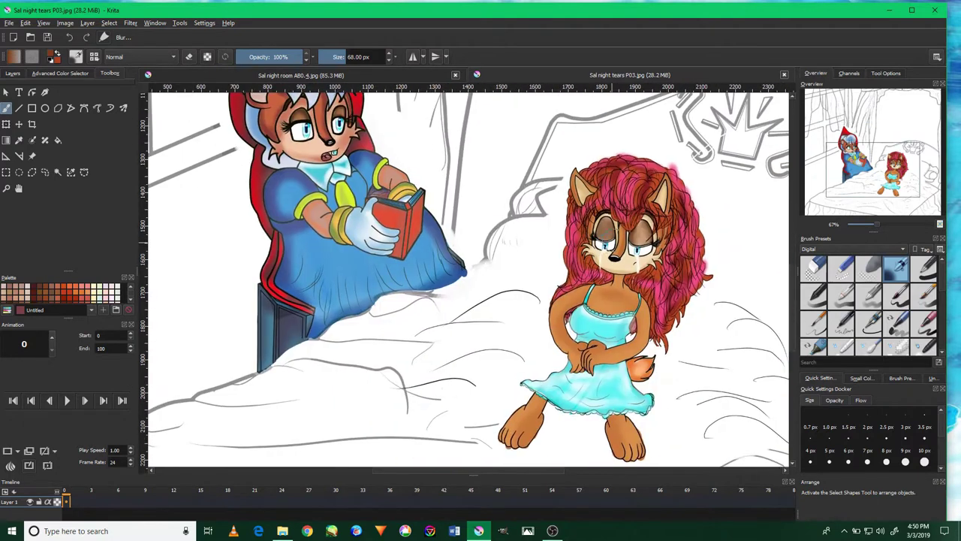
scroll(608, 300, "up", 5)
left_click(270, 75)
Airbrush soft pink strokes across the lower and upper-left hair.
mouse_move(473, 307)
left_mouse_down()
mouse_move(483, 235)
mouse_move(514, 150)
left_mouse_up()
left_click_drag(451, 255, 436, 390)
mouse_move(564, 278)
left_mouse_down()
mouse_move(661, 353)
mouse_move(651, 434)
left_mouse_up()
left_click_drag(632, 251, 633, 356)
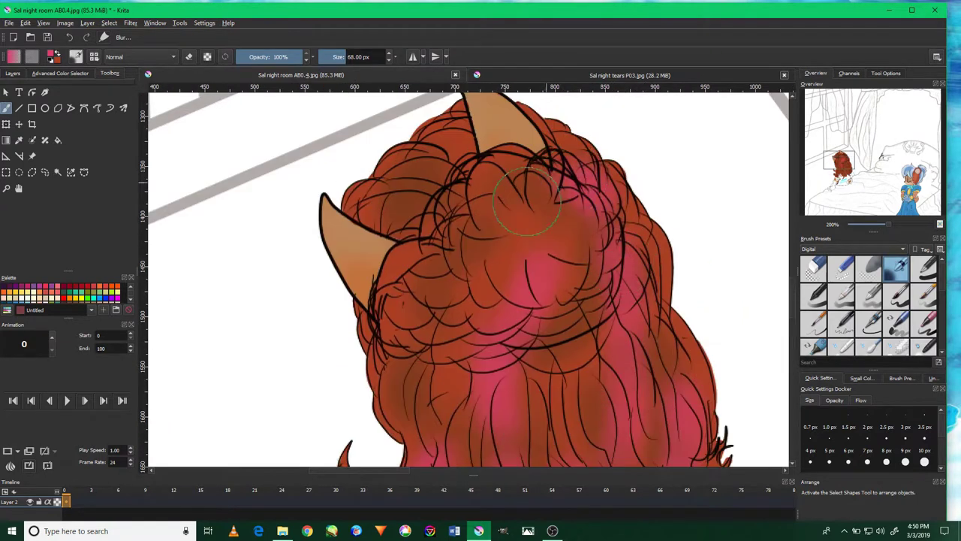
left_click_drag(453, 243, 445, 172)
left_click_drag(510, 199, 525, 247)
left_click_drag(526, 338, 525, 158)
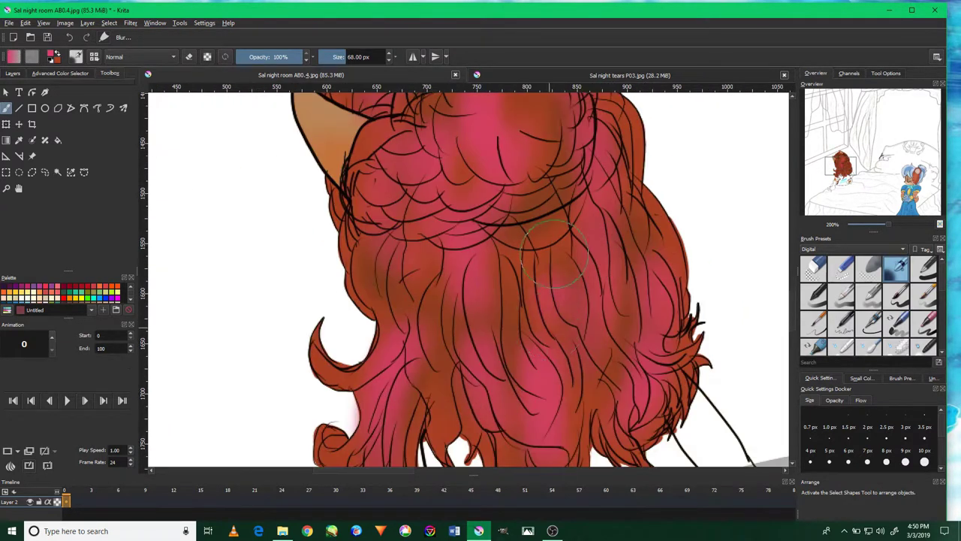
Add more small soft pink highlight strokes throughout the hair.
left_click_drag(556, 225, 541, 345)
left_click_drag(578, 158, 590, 196)
left_click_drag(488, 225, 488, 308)
left_click_drag(480, 466, 450, 251)
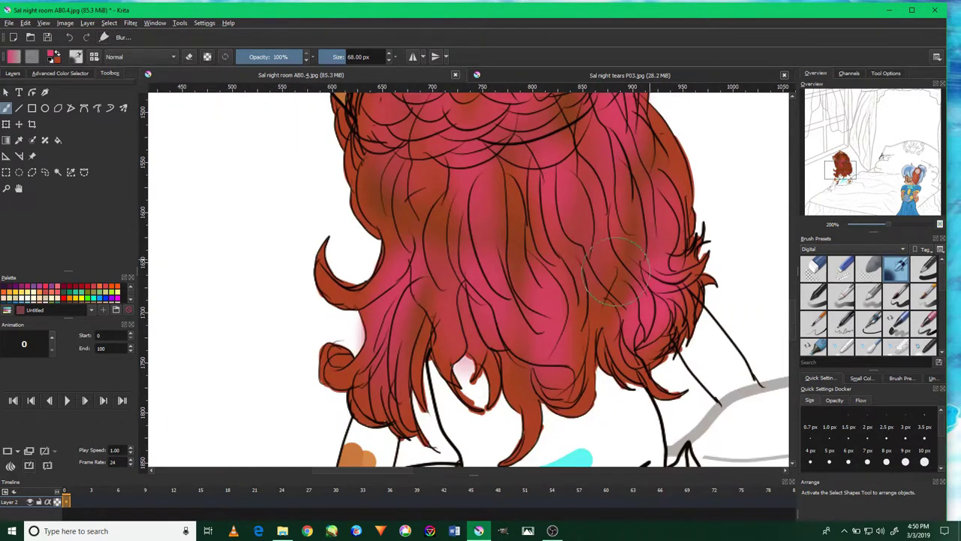
left_click_drag(541, 375, 541, 247)
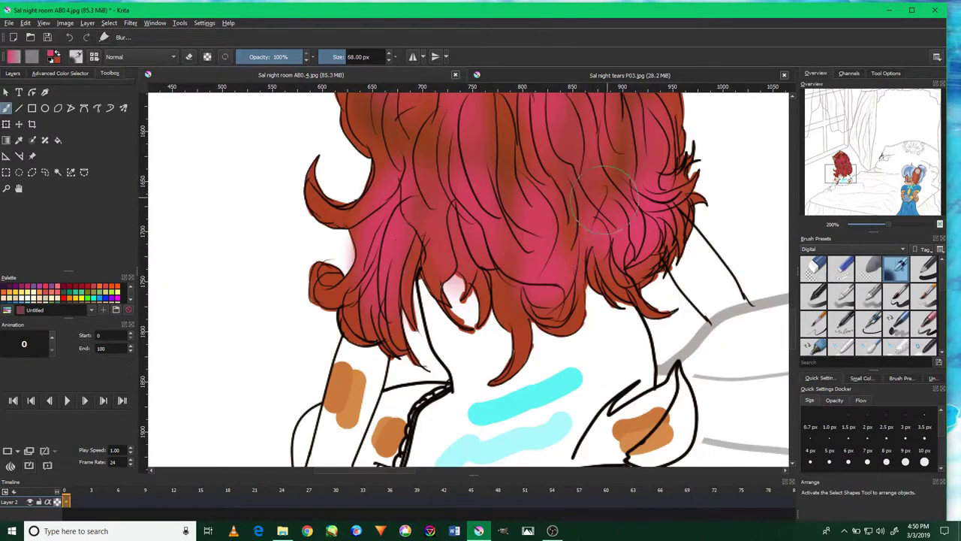
scroll(560, 315, "down", 3)
scroll(560, 315, "up", 2)
scroll(559, 315, "up", 3)
Fill the dress with solid cyan and erase the cyan spill inside the fin.
left_click(533, 202, "ctrl")
left_click(393, 222)
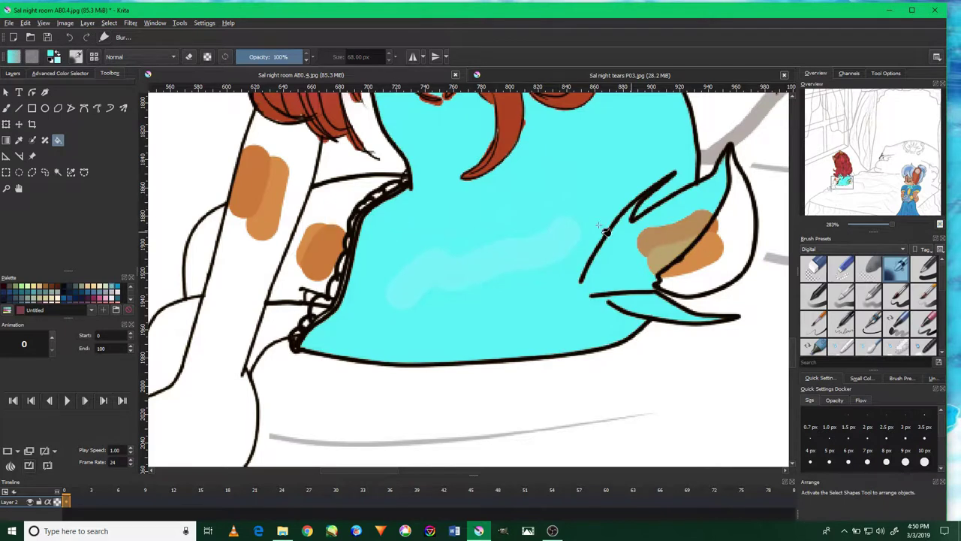
left_click(848, 272)
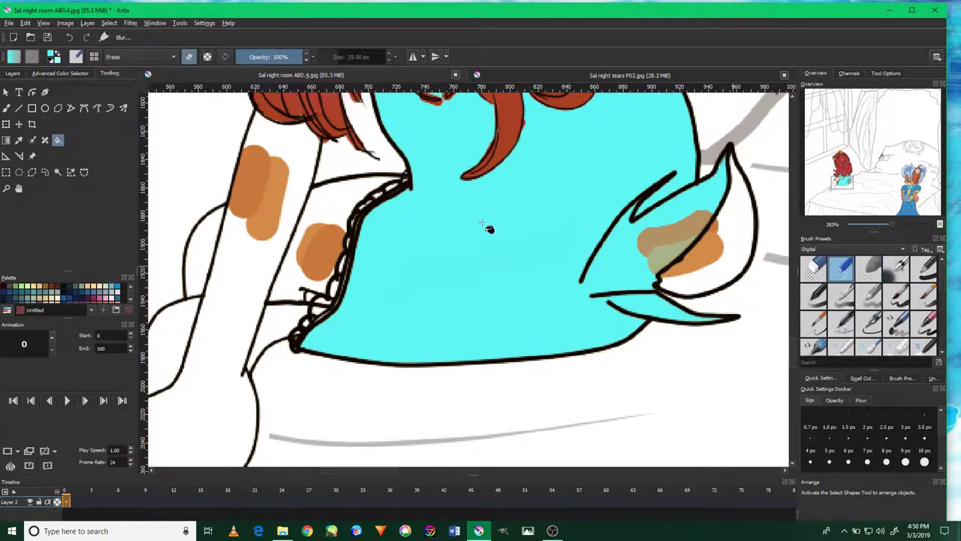
key("b")
mouse_move(623, 248)
left_mouse_down()
mouse_move(708, 183)
mouse_move(605, 268)
mouse_move(683, 320)
left_mouse_up()
With a fine inking brush, darken the fin's lower outline and paint cyan into the gap.
left_click(599, 234)
left_click(925, 271)
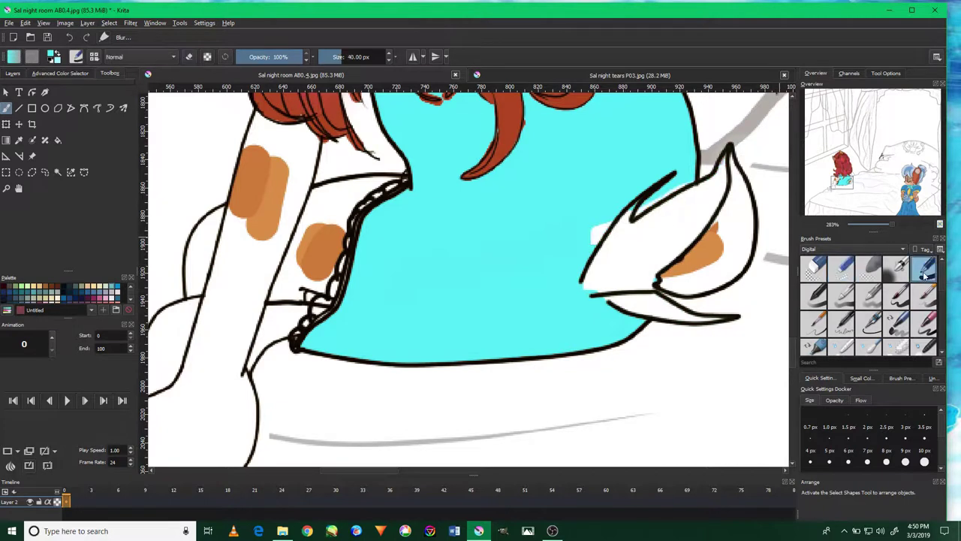
scroll(661, 188, "up", 5)
key("[")
key("[")
key("[")
mouse_move(751, 188)
left_mouse_down()
mouse_move(644, 243)
mouse_move(577, 302)
left_mouse_up()
left_click_drag(499, 309, 455, 379)
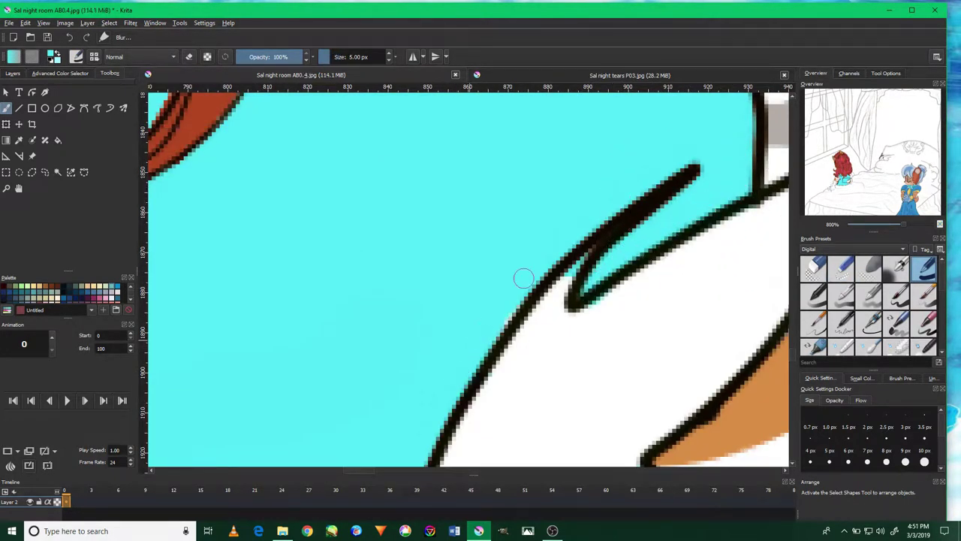
key("e")
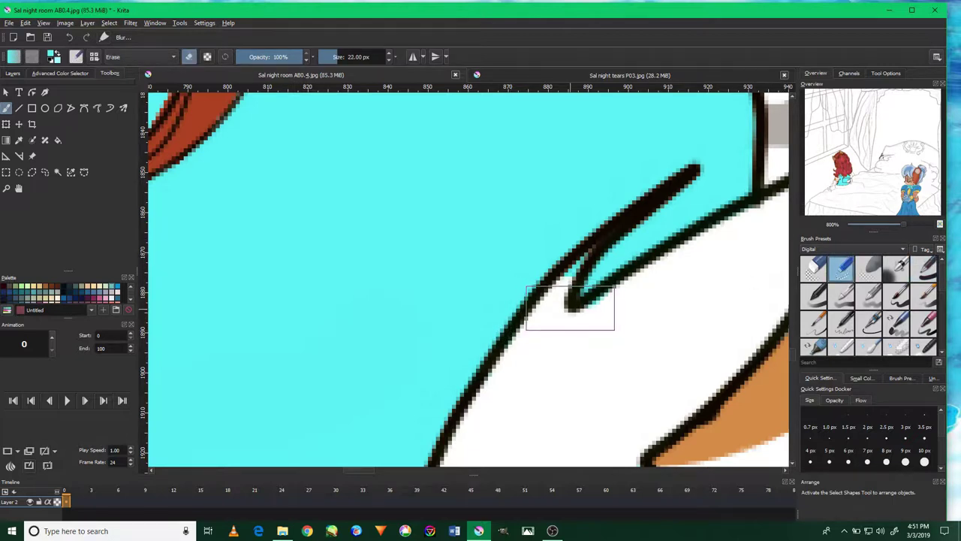
Select the cyan dress by colour and airbrush lighter cyan shading across it.
key("1")
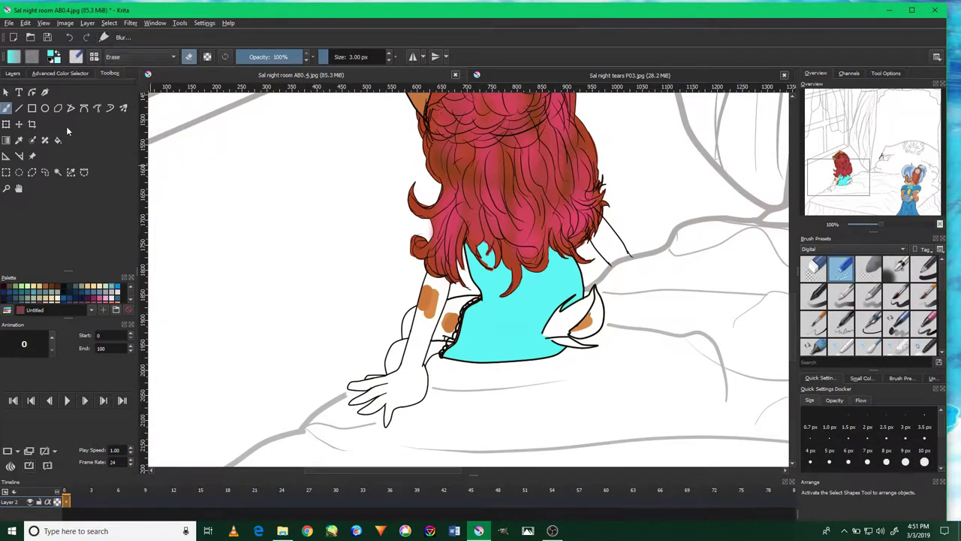
left_click(58, 172)
left_click(896, 267)
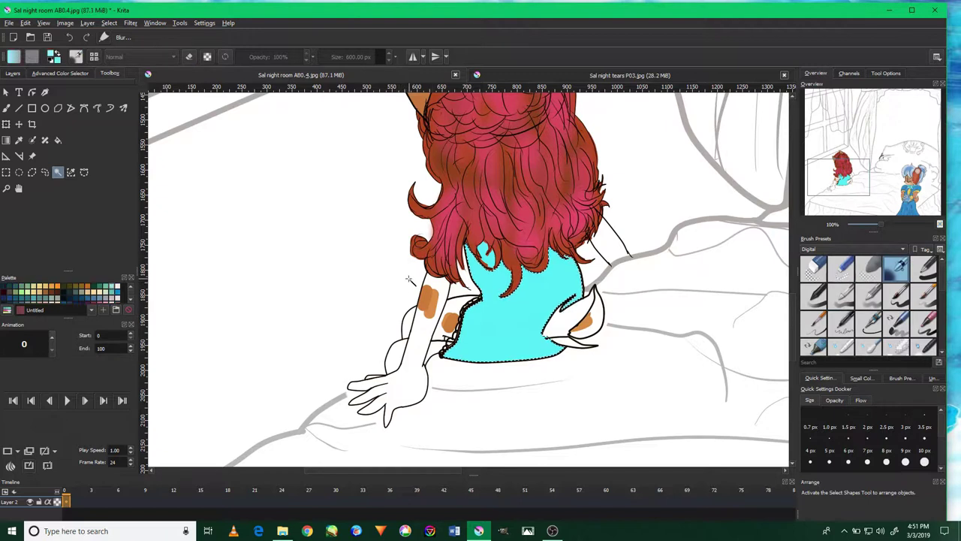
left_click_drag(550, 277, 495, 315)
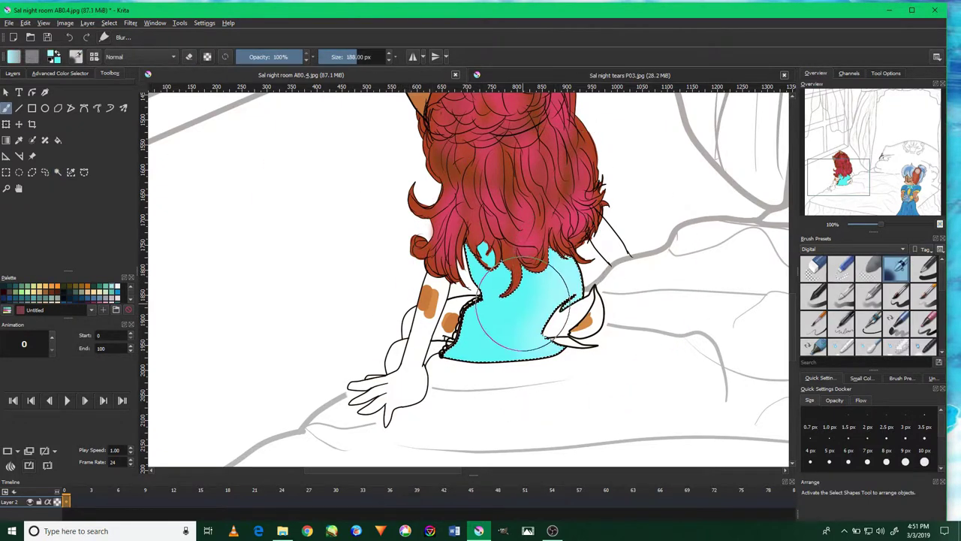
Try near-white highlights on the dress, then undo them.
left_click(60, 73)
left_click(21, 186)
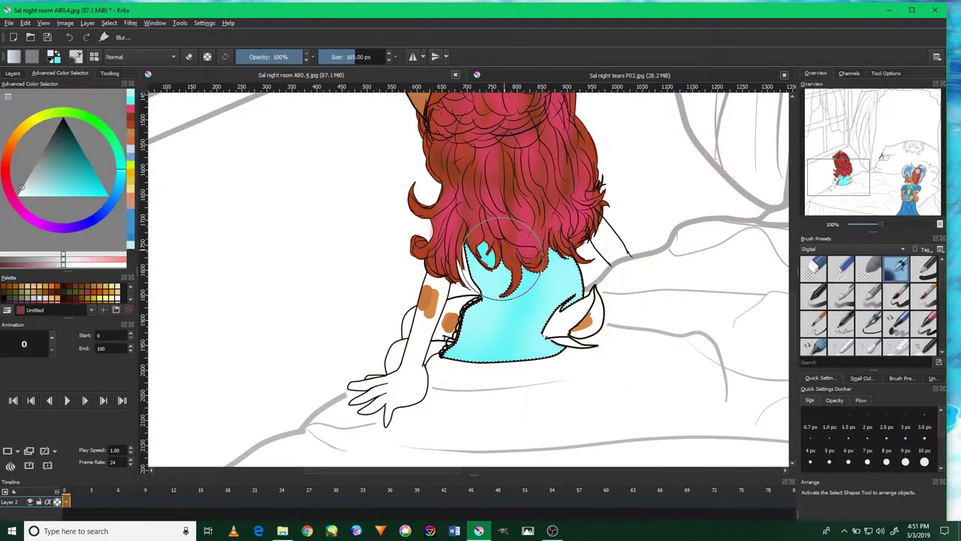
left_click_drag(503, 285, 462, 319)
key("ctrl+z")
key("ctrl+z")
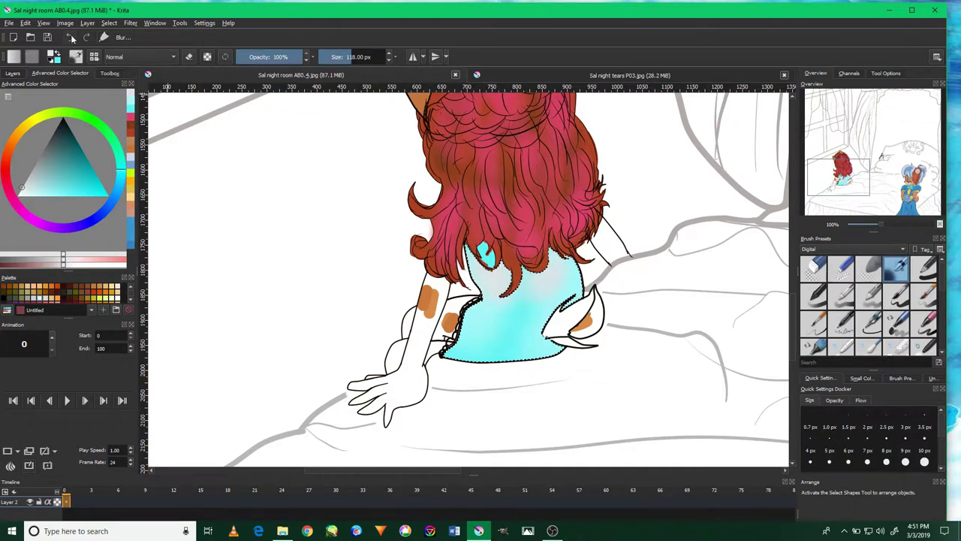
scroll(602, 182, "up", 3)
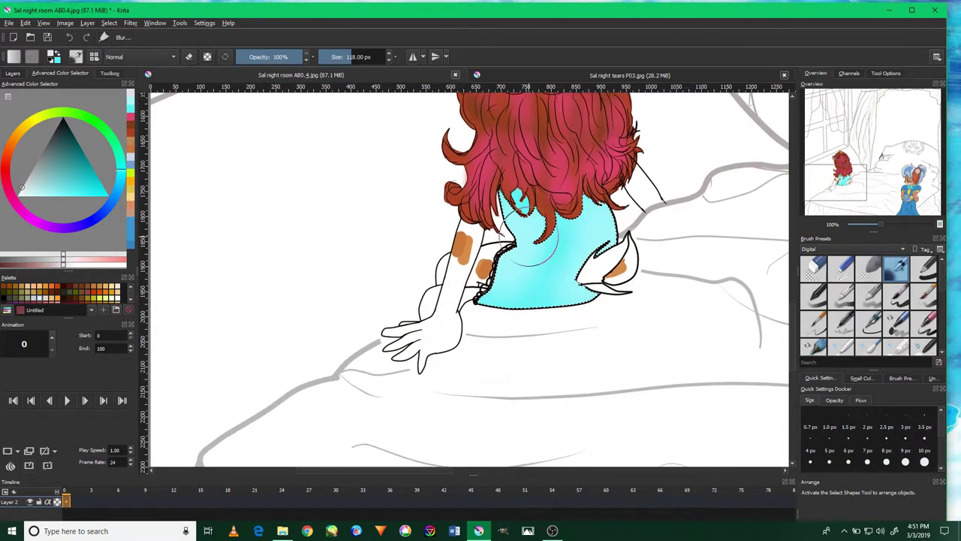
scroll(326, 246, "up", 2)
left_click(326, 247, "ctrl")
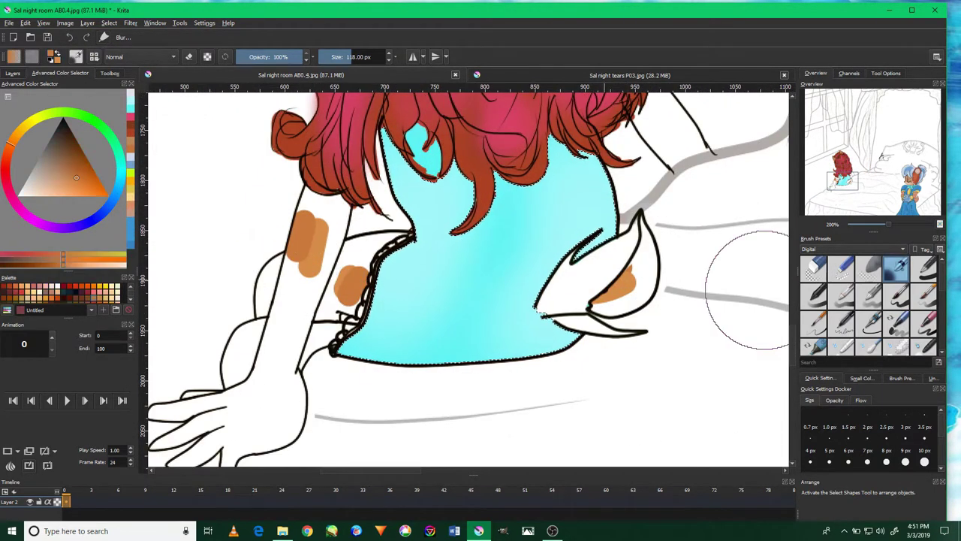
Pick an orange skin colour, deselect, and fill the arm and hand.
left_click(109, 72)
left_click(58, 139)
left_click(109, 22)
left_click(131, 40)
left_click(267, 352)
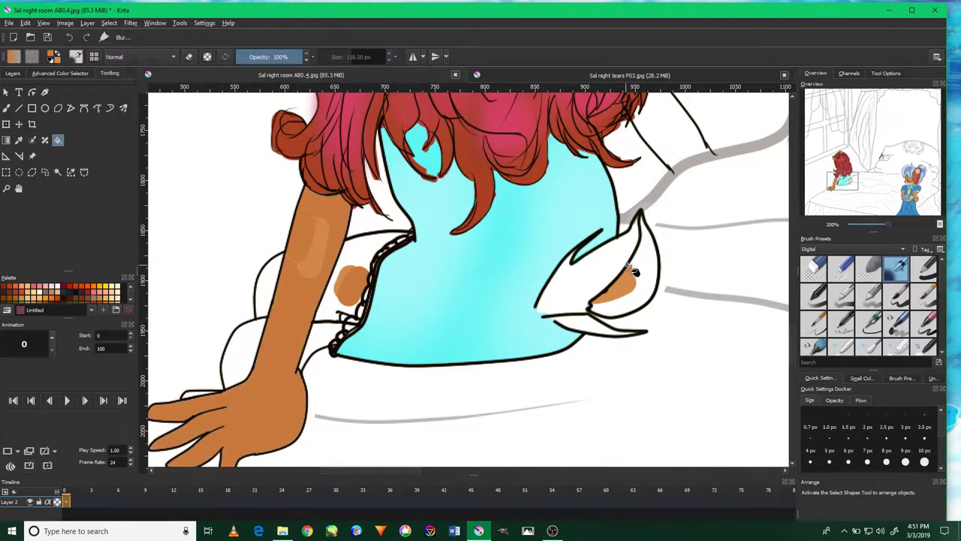
Fill the arm-body, sleeve and ruffle gaps orange, undoing stray fills on dress and background.
left_click(364, 249)
left_click(275, 313)
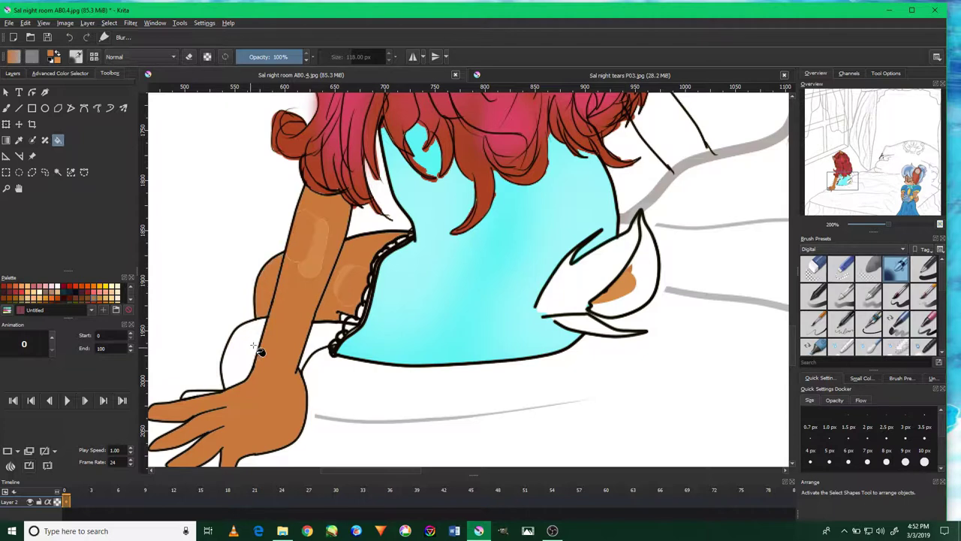
left_click(253, 345)
left_click(318, 330)
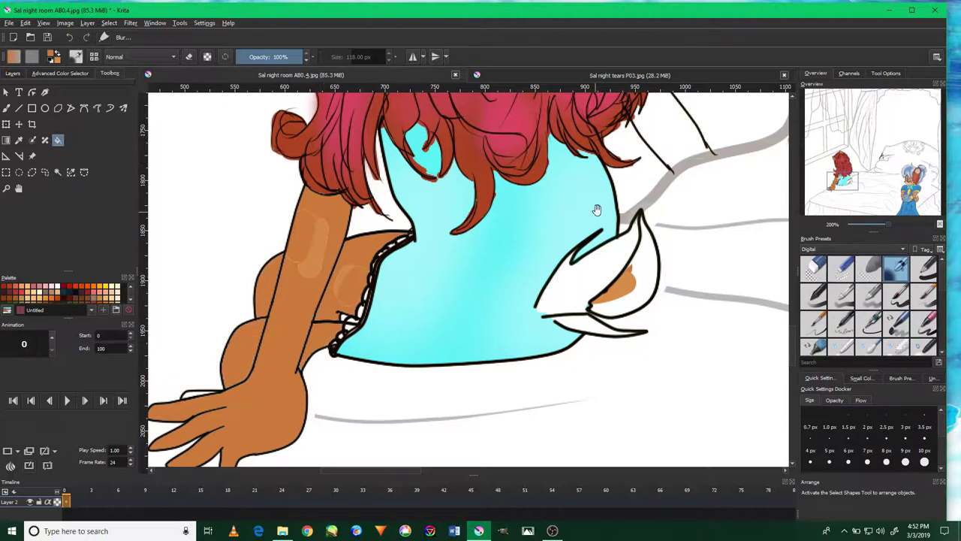
key("ctrl+z")
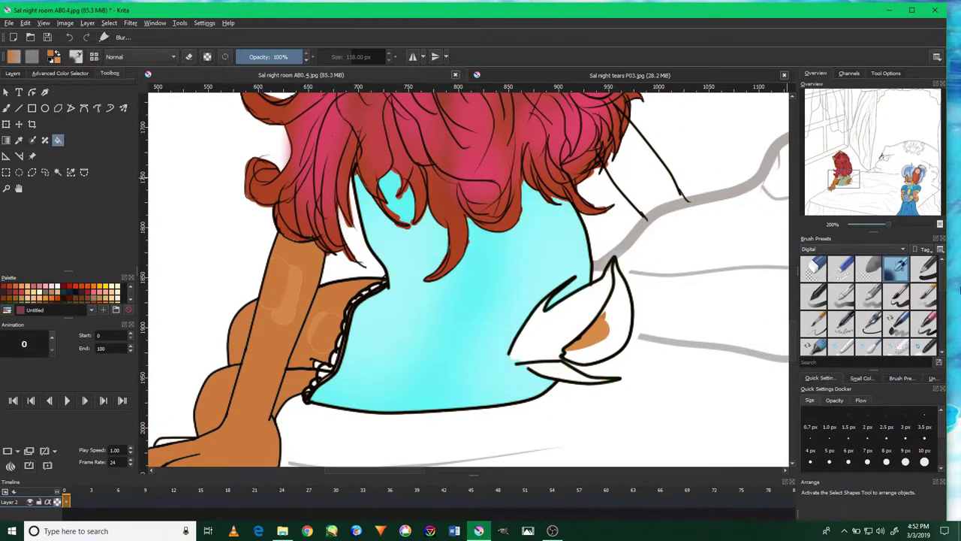
key("slash")
left_click(682, 141)
key("ctrl+z")
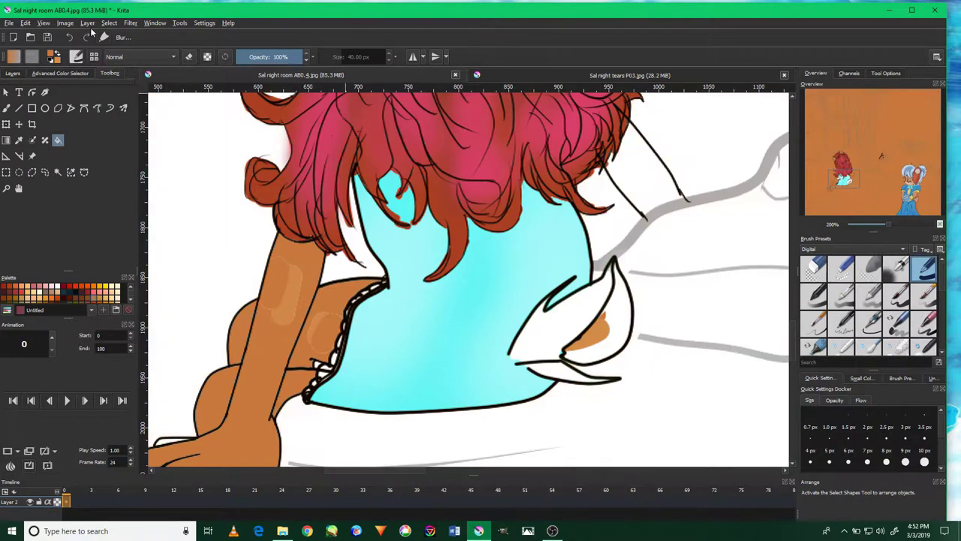
Clear the selection and brush orange into the white areas inside the hand.
left_click(109, 22)
left_click(120, 58)
key("b")
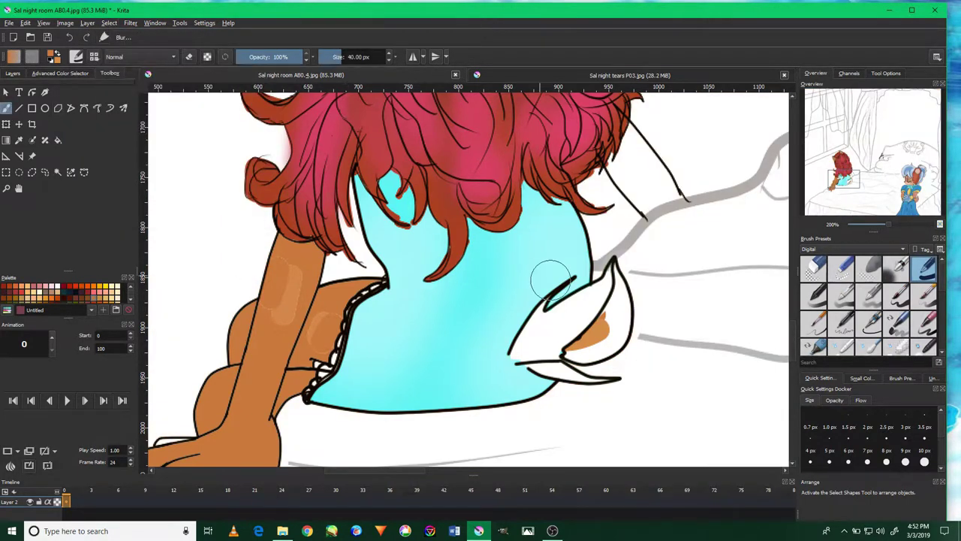
scroll(501, 316, "right", 2)
scroll(502, 315, "down", 5)
scroll(555, 406, "up", 8)
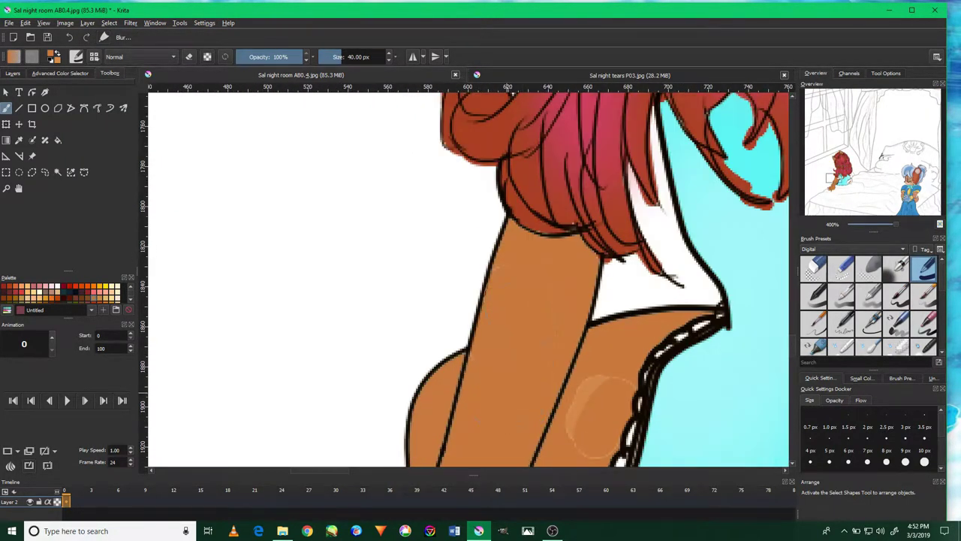
scroll(562, 428, "down", 2)
scroll(601, 405, "up", 1)
left_click_drag(645, 390, 675, 409)
mouse_move(683, 375)
left_mouse_down()
mouse_move(623, 402)
mouse_move(639, 428)
left_mouse_up()
left_click_drag(698, 360, 713, 420)
Paint orange on the upper arm, undoing the stray stroke.
scroll(706, 375, "down", 2)
scroll(698, 315, "down", 1)
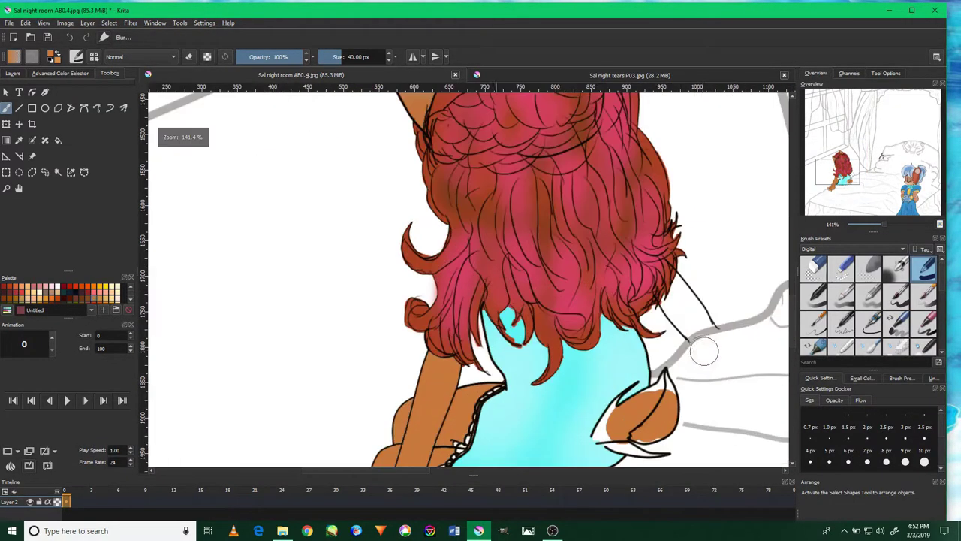
scroll(698, 286, "up", 3)
scroll(698, 285, "up", 2)
left_click_drag(680, 306, 737, 330)
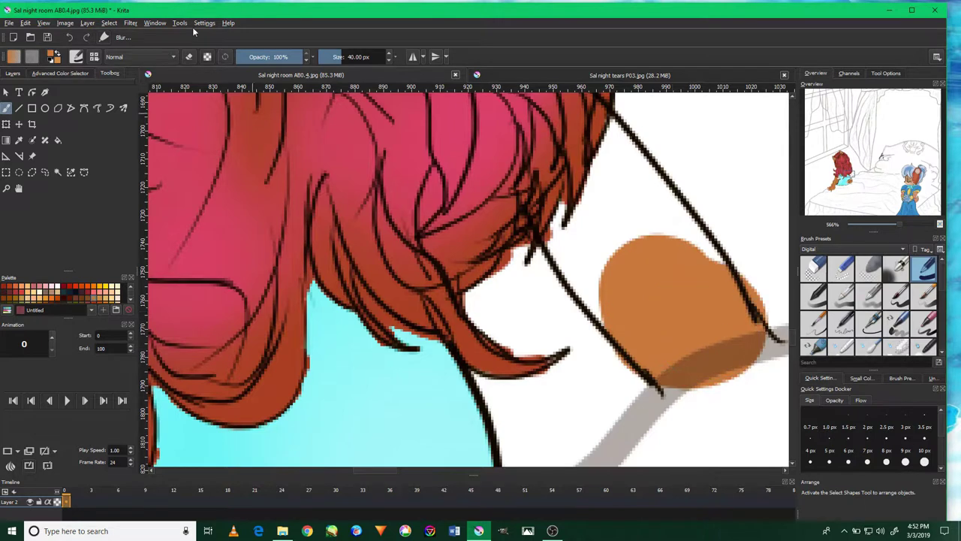
left_click(70, 37)
scroll(542, 284, "down", 4)
scroll(542, 283, "up", 1)
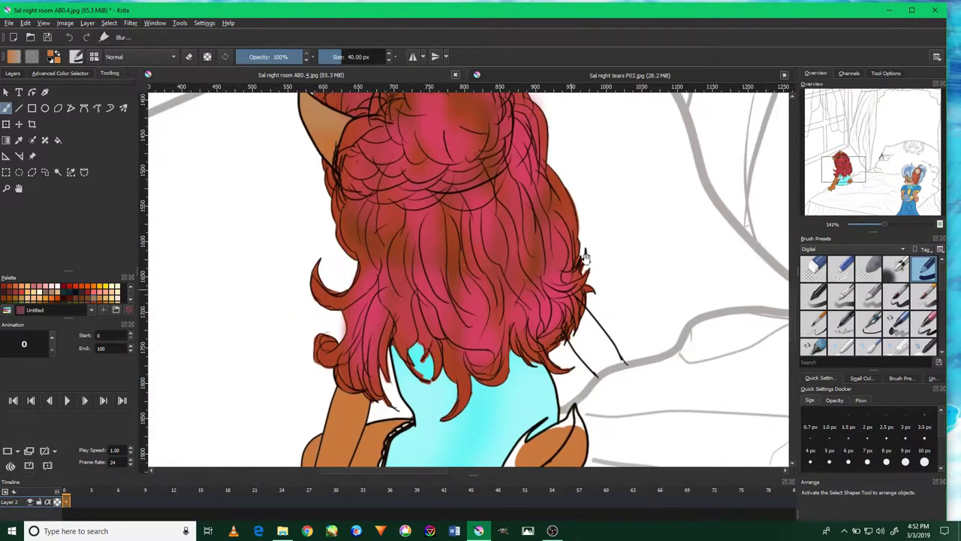
scroll(542, 284, "down", 1)
scroll(542, 284, "up", 2)
scroll(532, 343, "up", 2)
With a smaller brush, paint orange along the arm and into the gaps between arm lines.
key("[")
key("[")
key("[")
mouse_move(610, 348)
left_mouse_down()
mouse_move(509, 366)
mouse_move(578, 372)
left_mouse_up()
left_click_drag(574, 326, 448, 152)
mouse_move(516, 352)
left_mouse_down()
mouse_move(451, 330)
mouse_move(421, 285)
mouse_move(451, 188)
mouse_move(439, 176)
mouse_move(518, 300)
mouse_move(447, 341)
left_mouse_up()
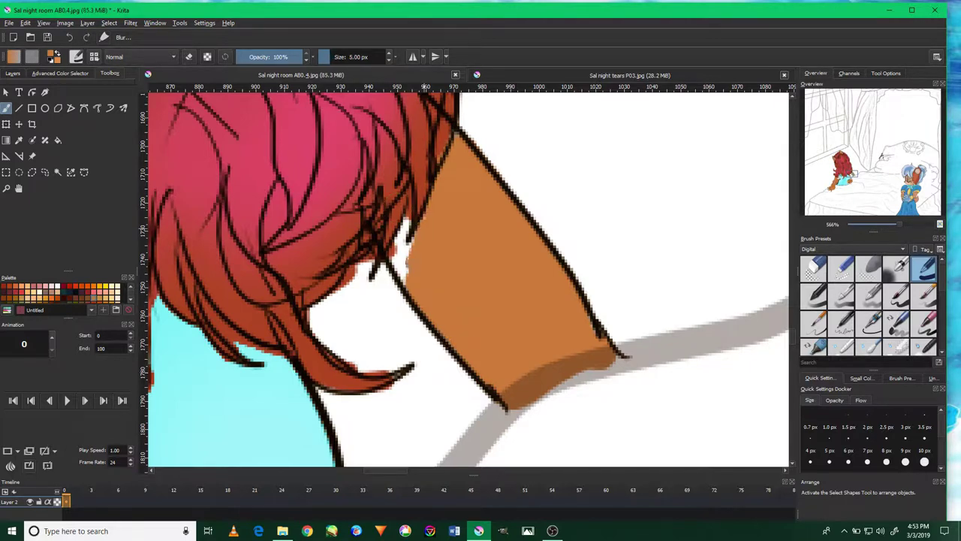
scroll(417, 314, "down", 4)
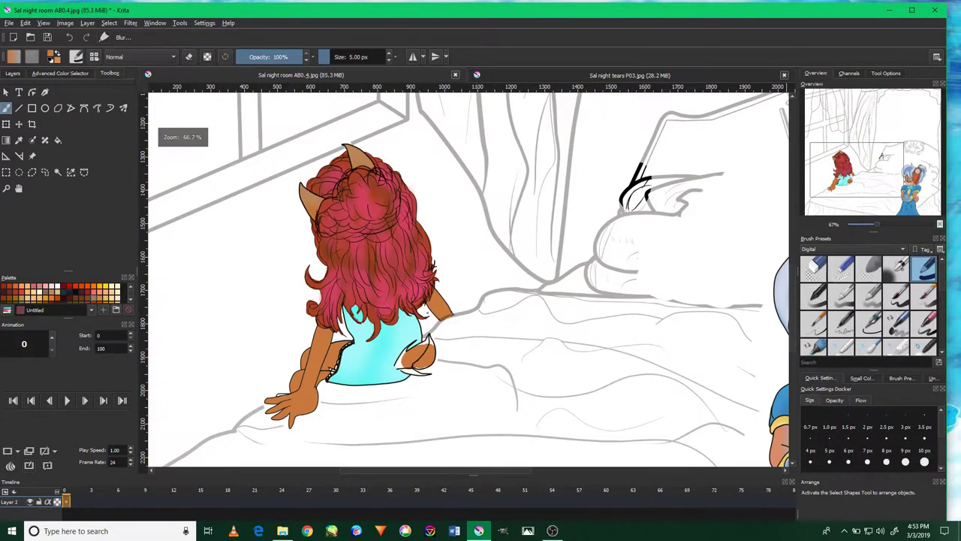
scroll(443, 277, "up", 2)
scroll(443, 277, "up", 1)
scroll(443, 278, "up", 1)
left_click_drag(443, 277, 375, 299)
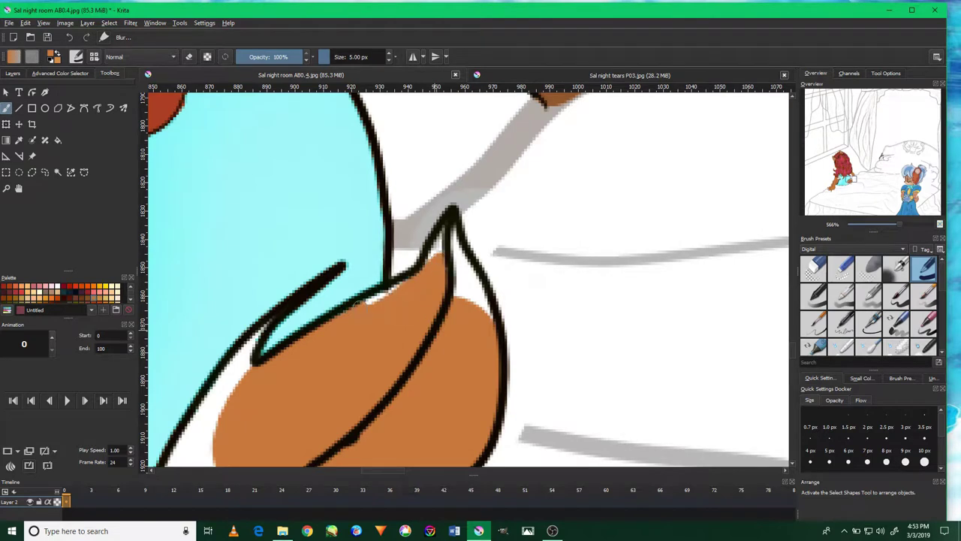
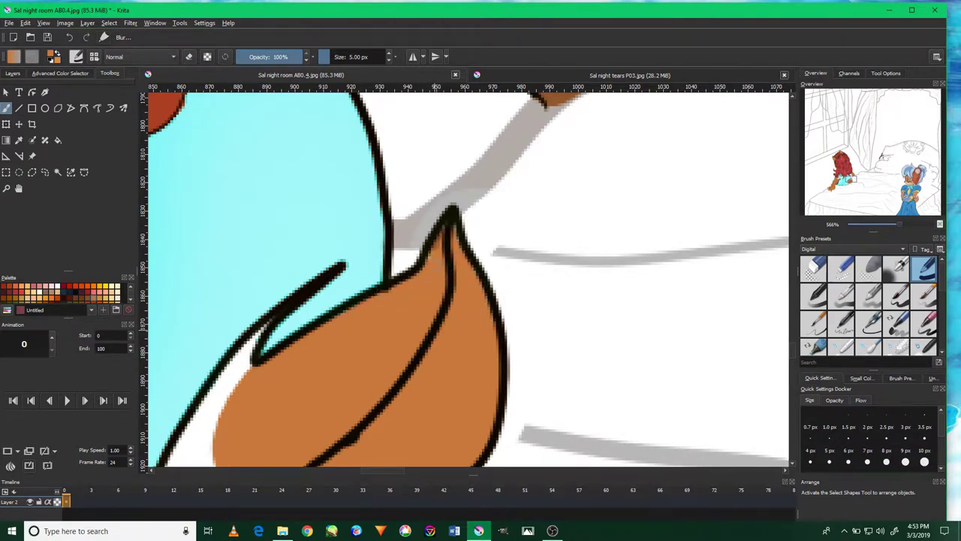
Zoom in and paint orange over the white wedge below the leaf shape.
scroll(390, 248, "up", 3)
left_click_drag(432, 150, 342, 331)
left_click_drag(390, 196, 341, 296)
scroll(376, 248, "down", 3)
scroll(319, 351, "down", 3)
scroll(350, 300, "up", 1)
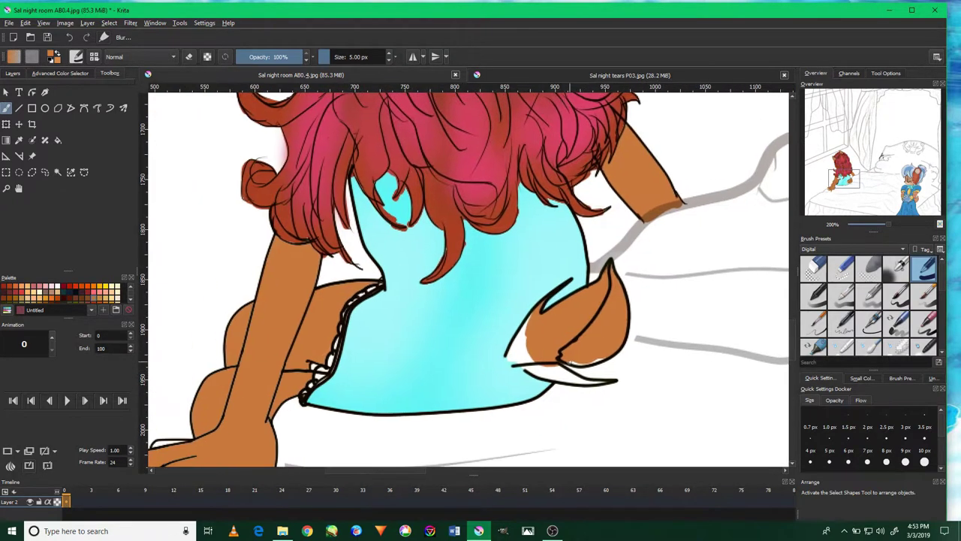
scroll(350, 301, "up", 1)
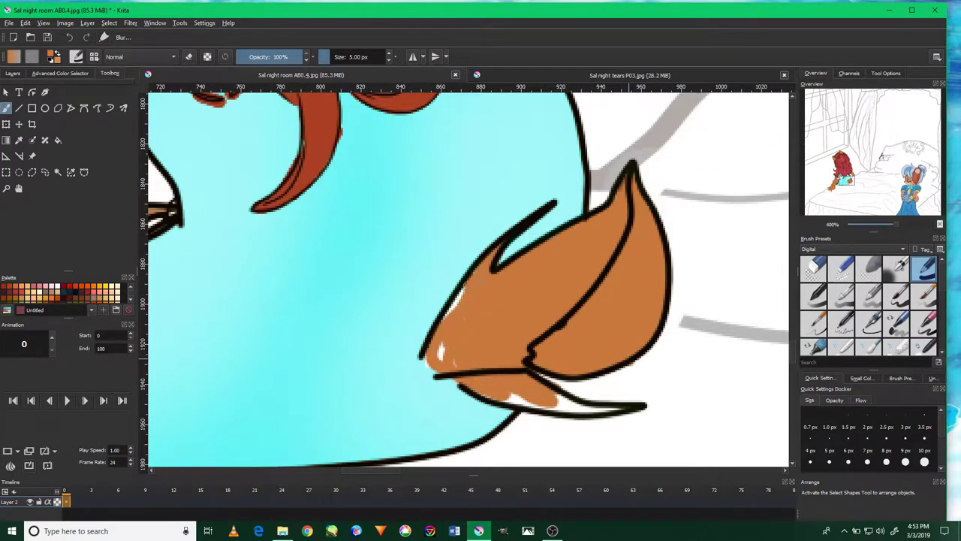
scroll(450, 359, "down", 2)
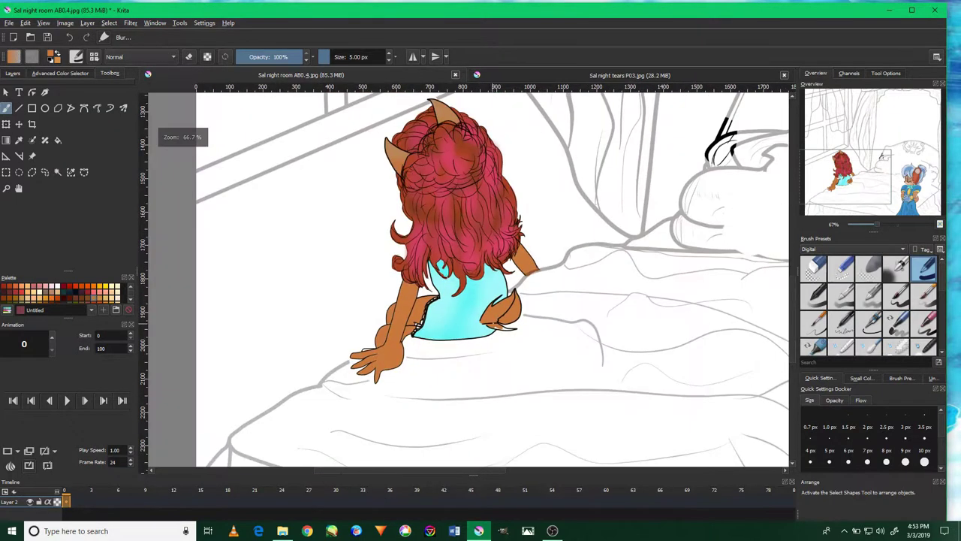
scroll(488, 359, "down", 1)
scroll(511, 359, "up", 1)
scroll(527, 358, "up", 2)
scroll(527, 359, "up", 2)
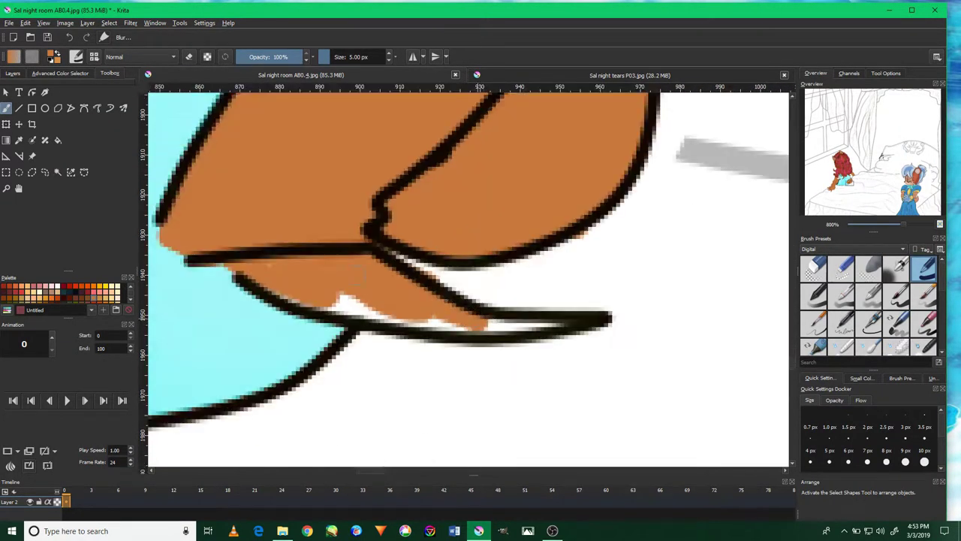
Paint the gap under the leaf orange, undo the stray strokes, and repaint it neatly.
left_click_drag(337, 302, 423, 314)
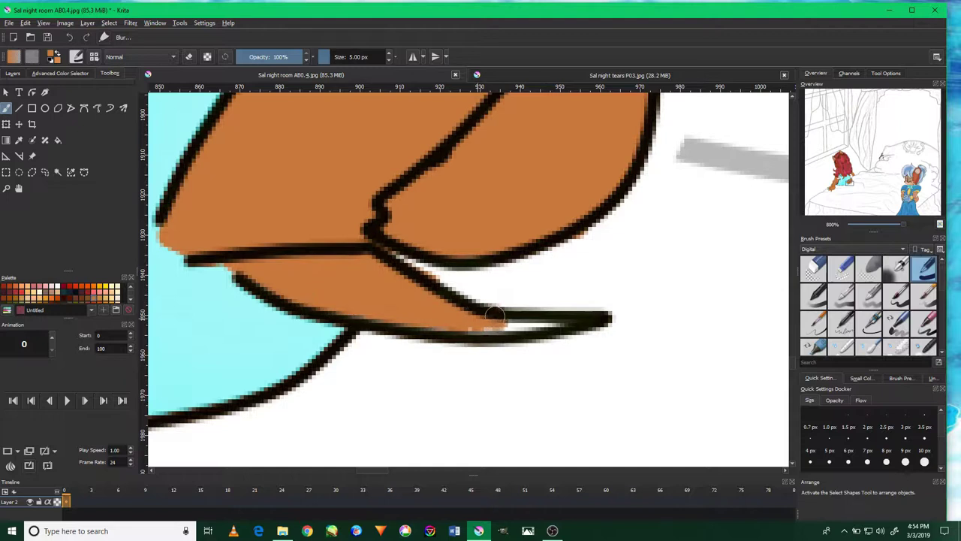
left_click_drag(494, 316, 420, 332)
left_click(68, 37)
left_click(67, 37)
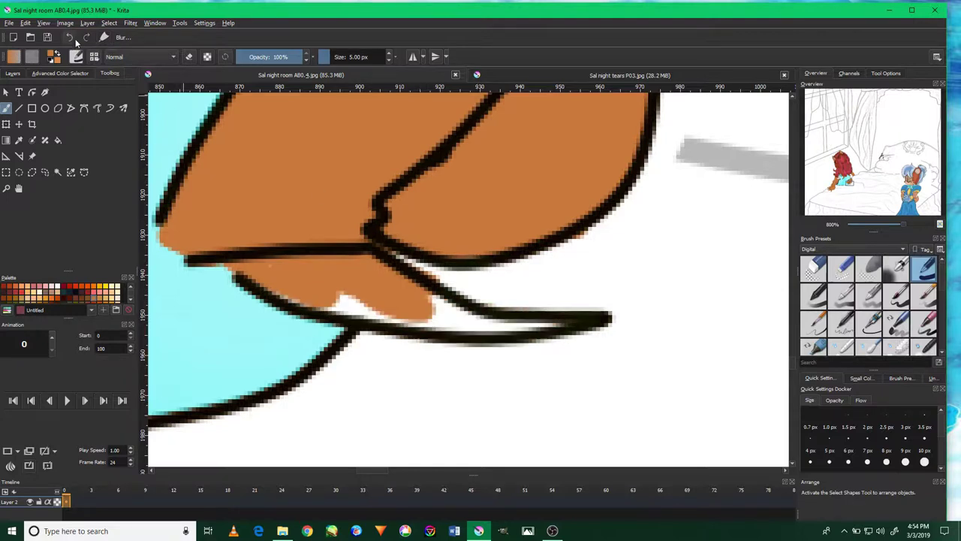
mouse_move(556, 319)
left_mouse_down()
mouse_move(450, 304)
mouse_move(338, 308)
left_mouse_up()
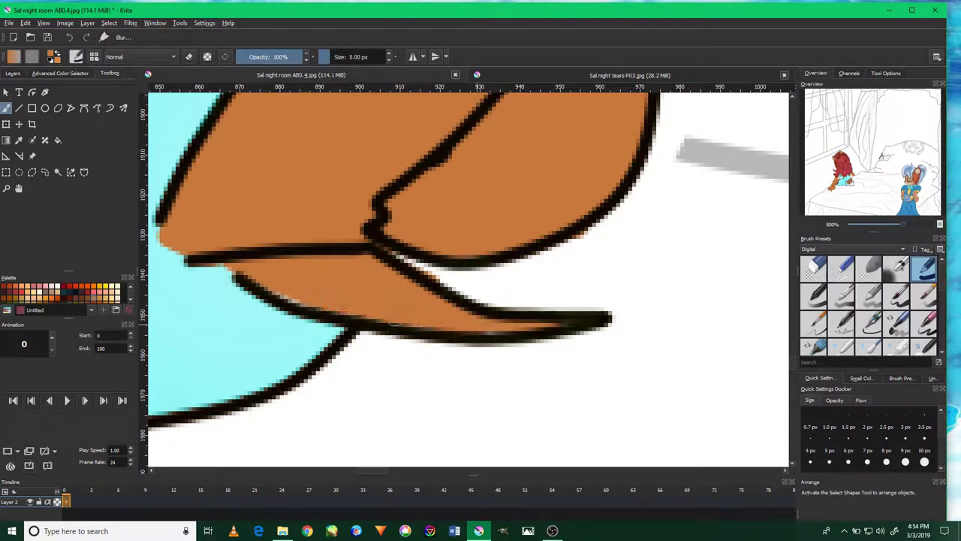
scroll(395, 322, "down", 3)
scroll(395, 322, "down", 5)
Check the recording window, then colour-select the girl's orange arm.
left_click(552, 531)
left_click(553, 530)
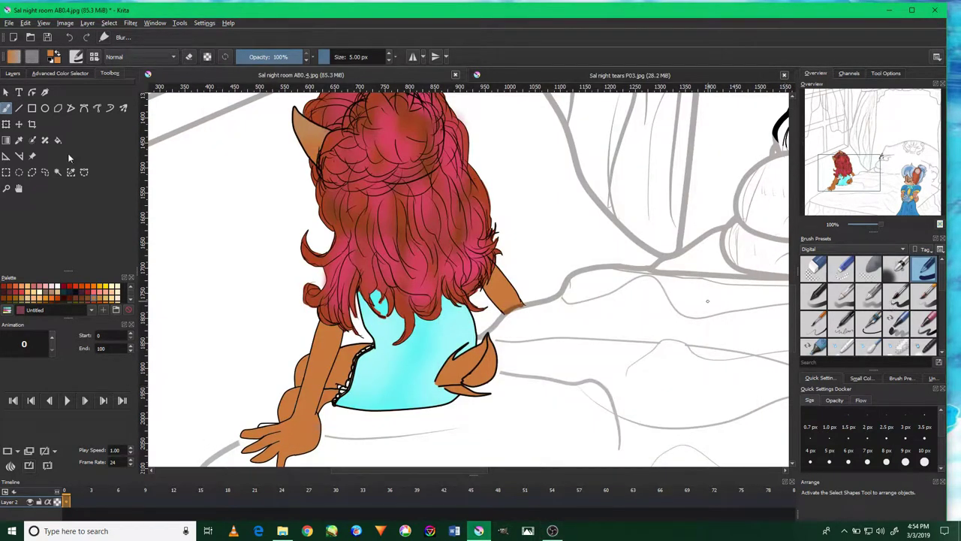
left_click(58, 173)
left_click(323, 364)
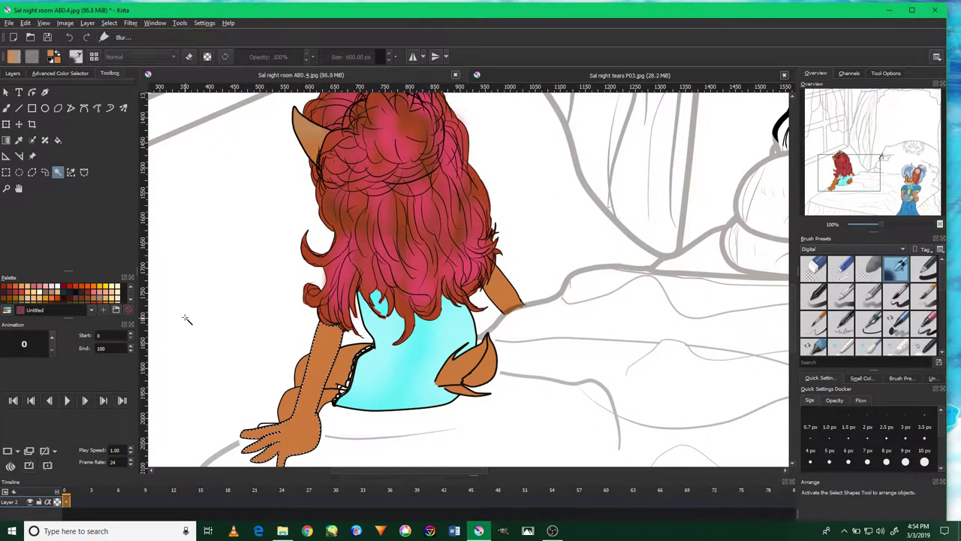
Return to the brush and make it much smaller.
scroll(274, 315, "up", 2)
key("b")
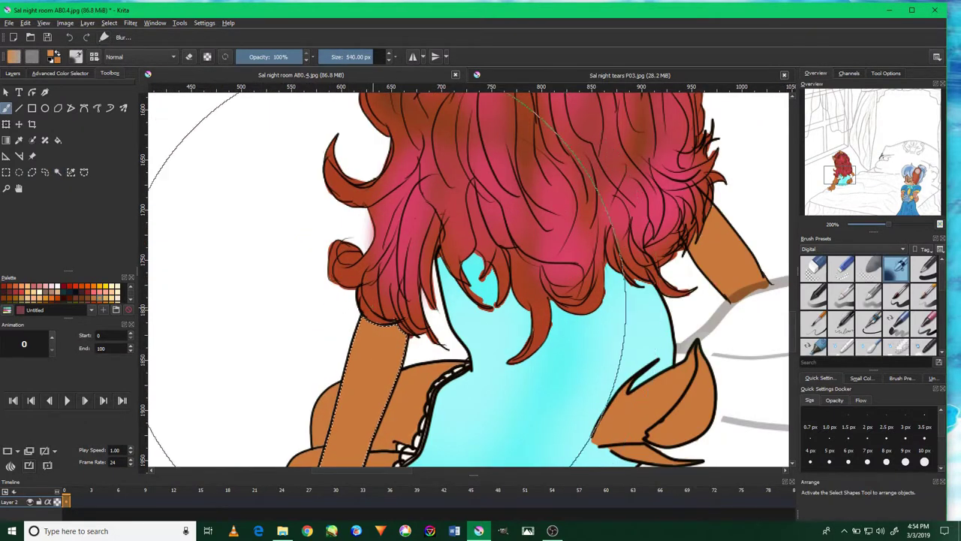
key("bracketleft")
key("bracketleft")
key("bracketleft")
scroll(315, 328, "down", 5)
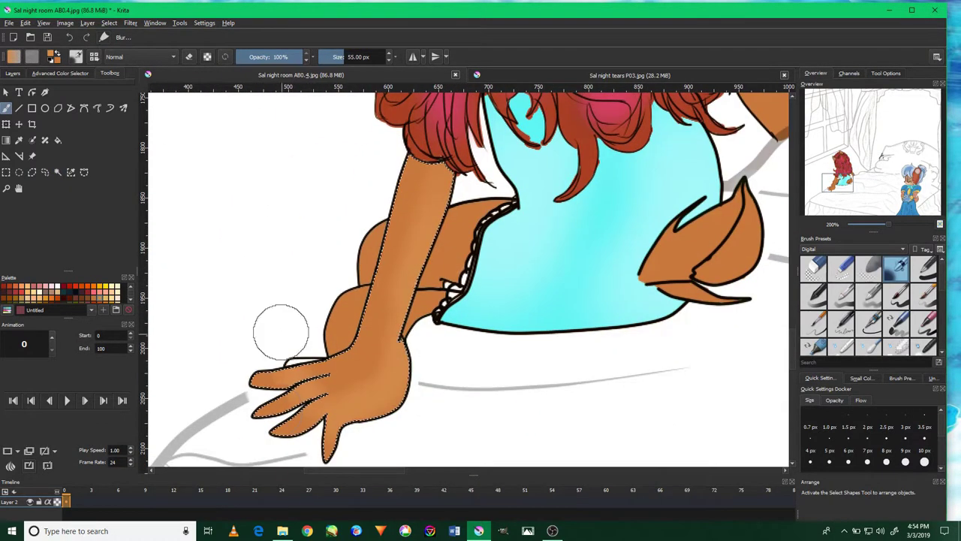
Colour-select the bump behind the upper arm and the skin between arm and torso.
left_click(70, 171)
left_click(345, 319)
left_click(7, 109)
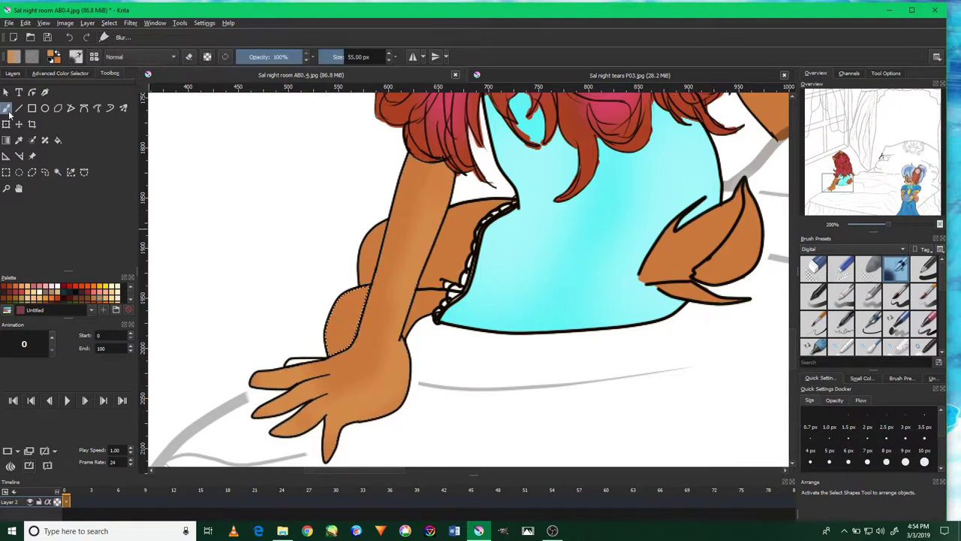
left_click(70, 172)
left_click(450, 259)
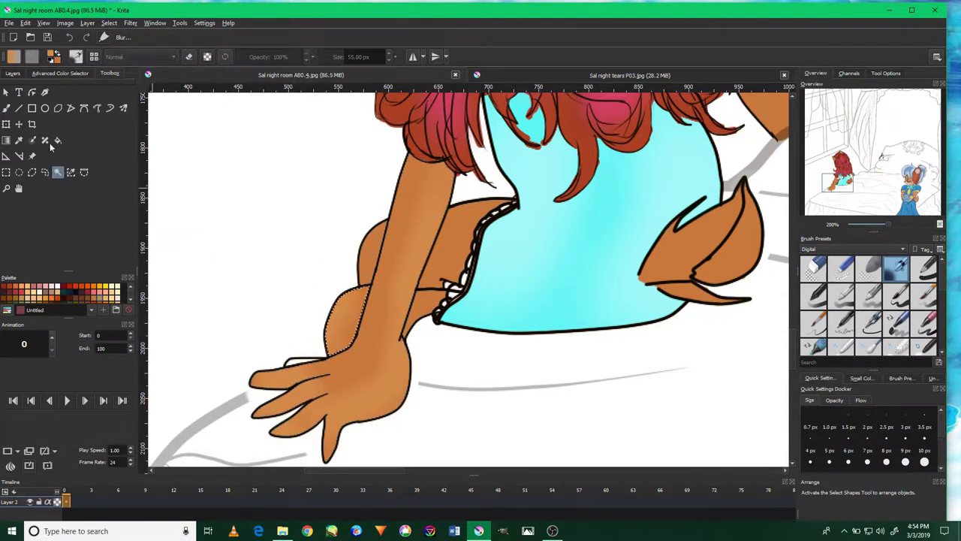
key("b")
Pan the canvas to bring the girl's other arm into view.
left_click(57, 172)
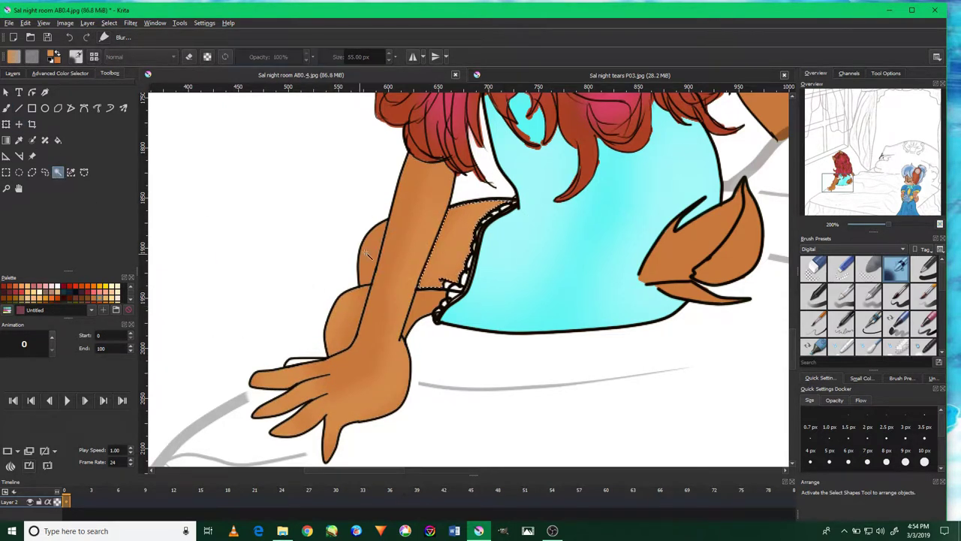
left_click(8, 109)
left_click(58, 172)
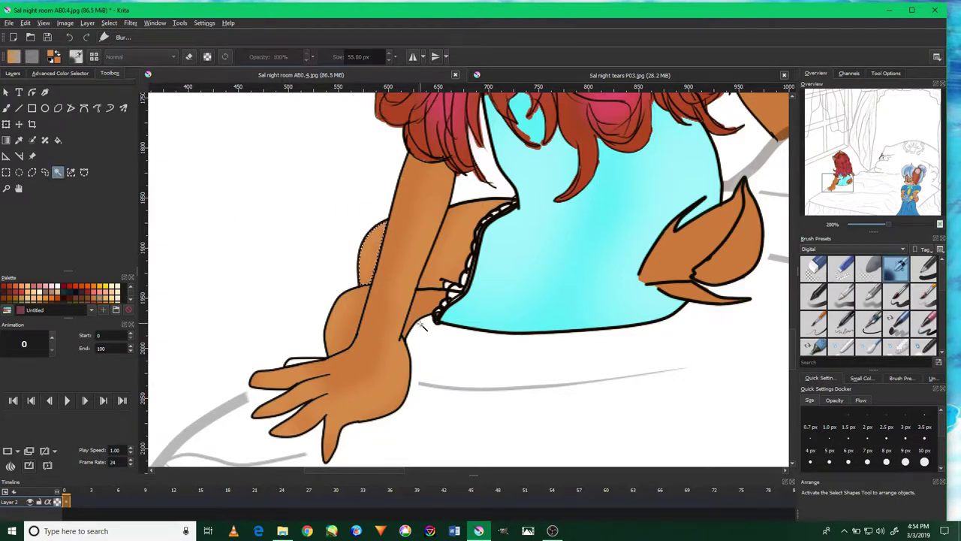
left_click_drag(770, 134, 568, 234)
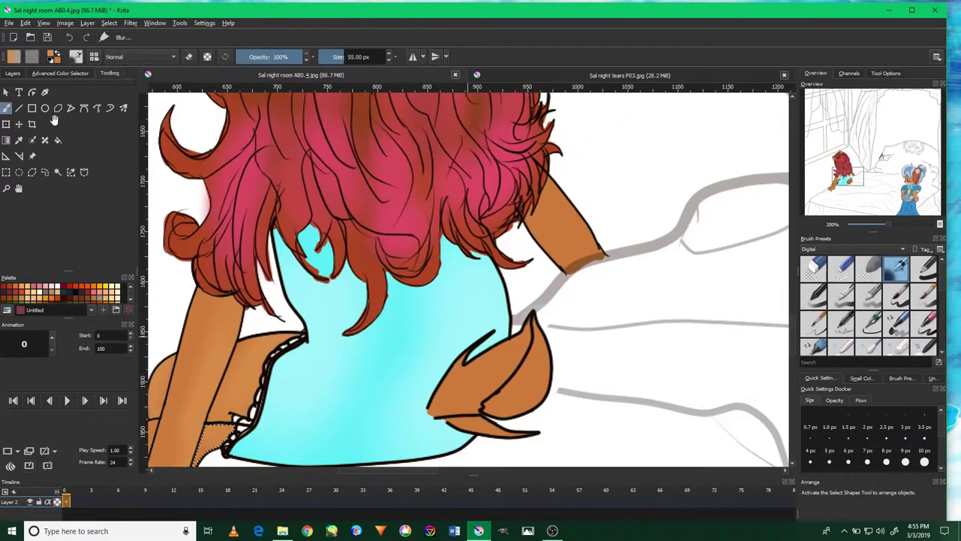
left_click(6, 107)
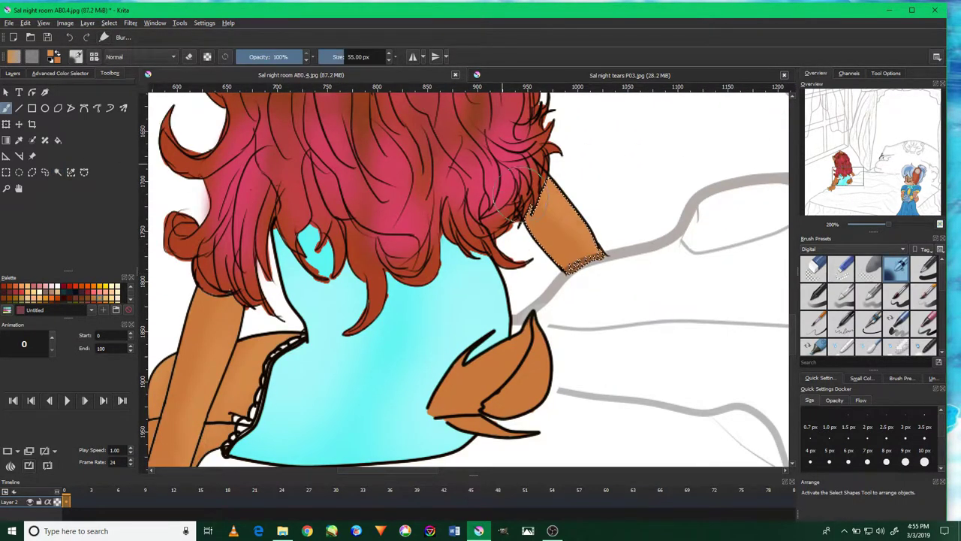
left_click_drag(401, 373, 458, 268)
Select part of the leaf shape and shade it darker.
left_click(57, 172)
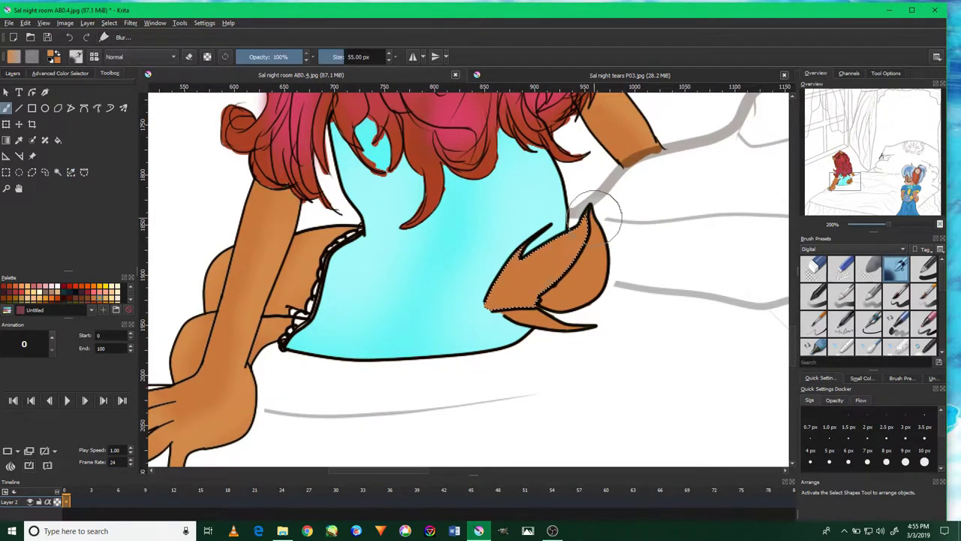
left_click(6, 107)
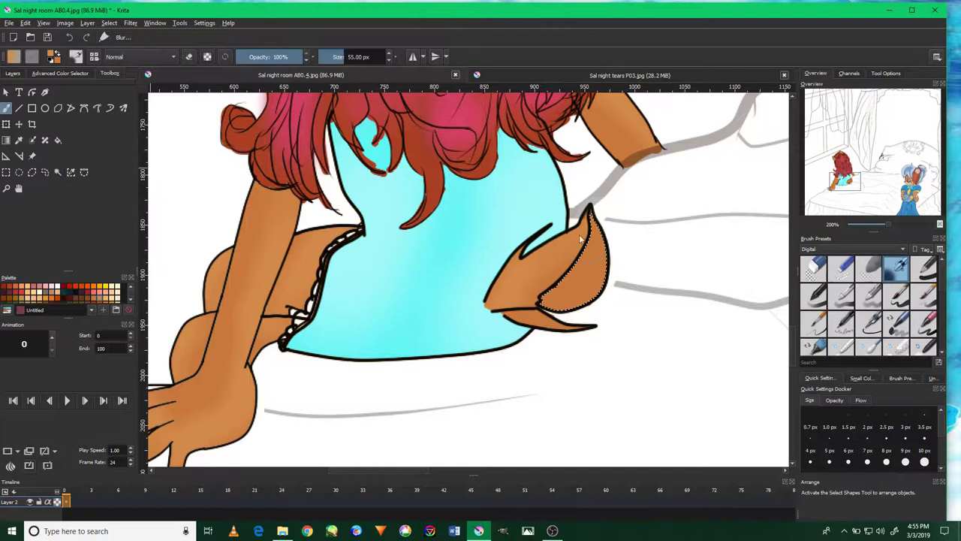
left_click_drag(586, 256, 556, 293)
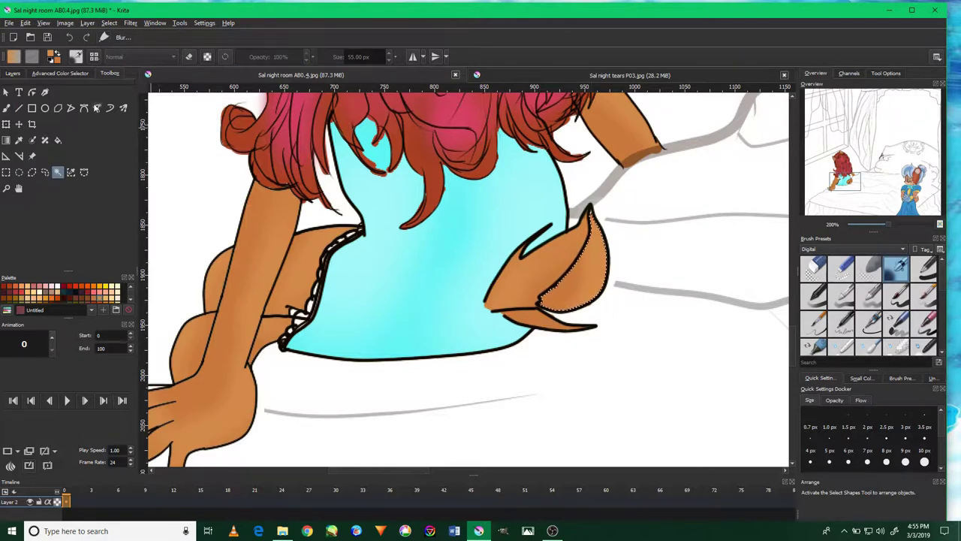
left_click(6, 108)
Bring the dress and hair into view and prepare a colour selection.
scroll(472, 220, "down", 4)
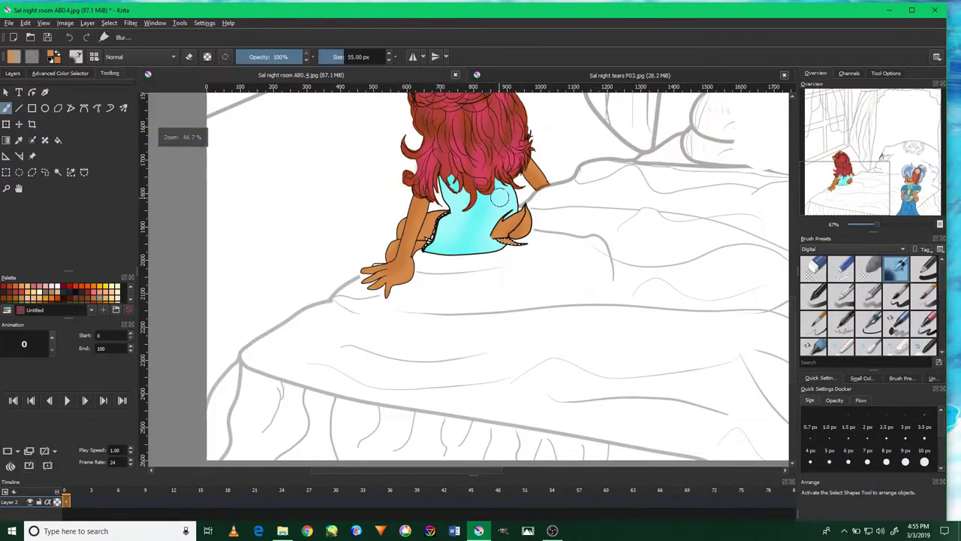
scroll(465, 177, "up", 4)
scroll(546, 369, "up", 3)
scroll(553, 332, "up", 2)
scroll(615, 139, "down", 5)
left_click_drag(614, 139, 607, 199)
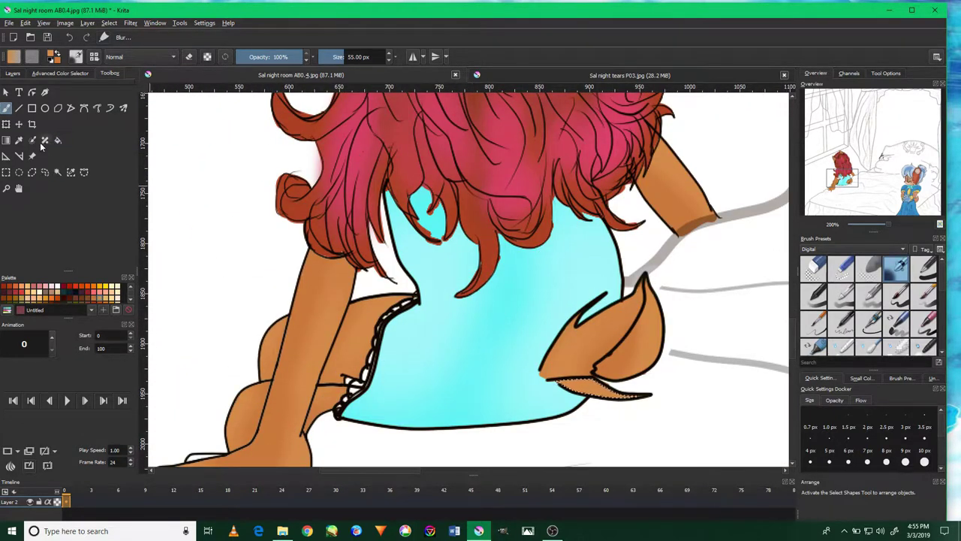
left_click(58, 173)
left_click(13, 75)
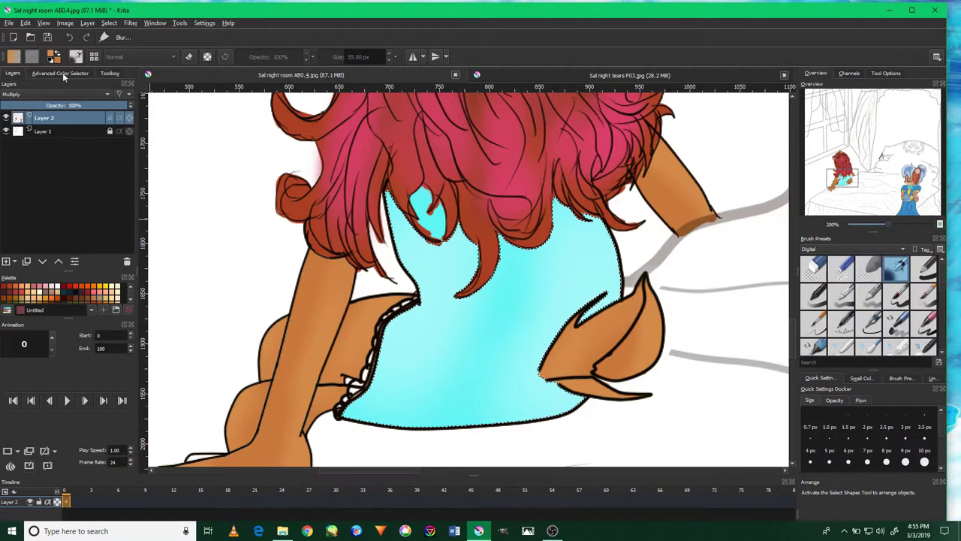
Add a new layer with Luminosity blending mode.
left_click(57, 75)
left_click(13, 75)
left_click(56, 94)
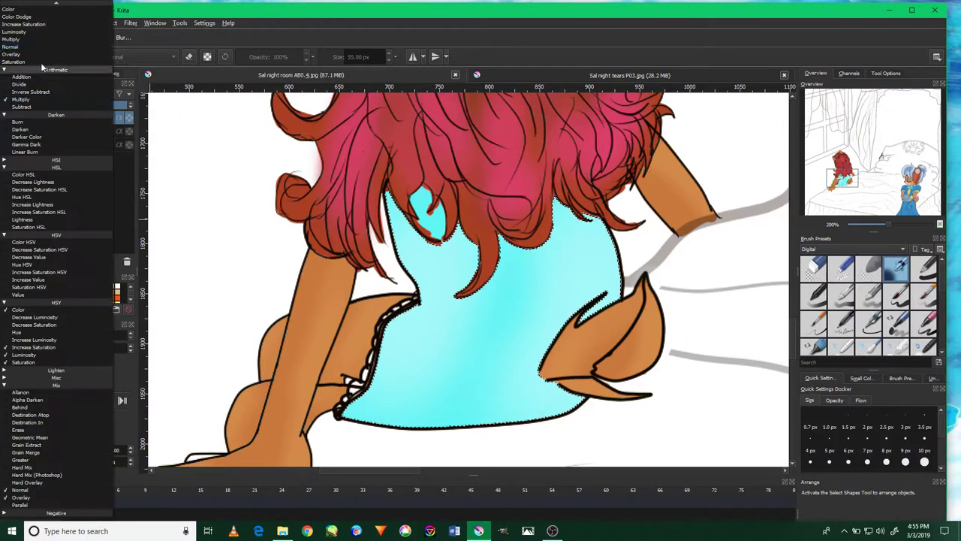
left_click(30, 34)
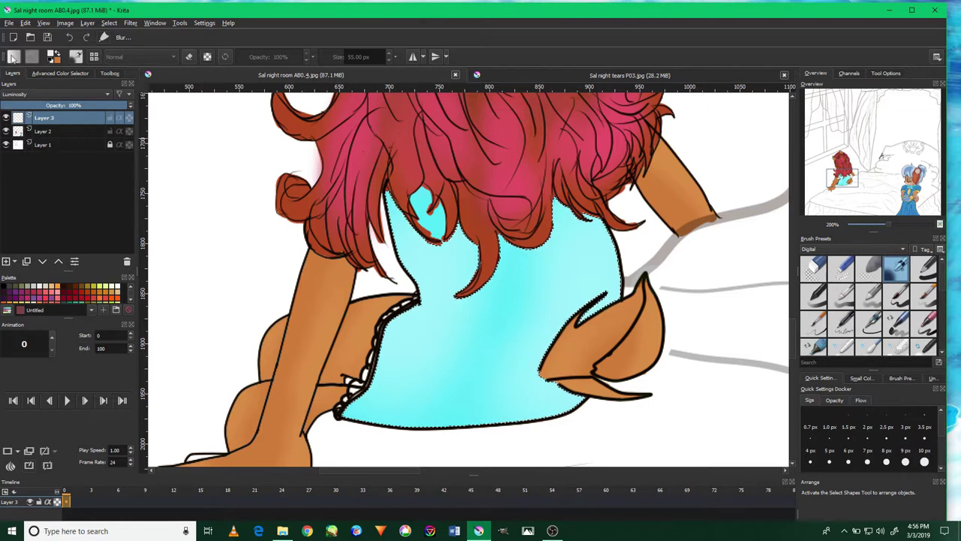
left_click(110, 72)
Paint soft shading across the lower and middle of the dress.
key("b")
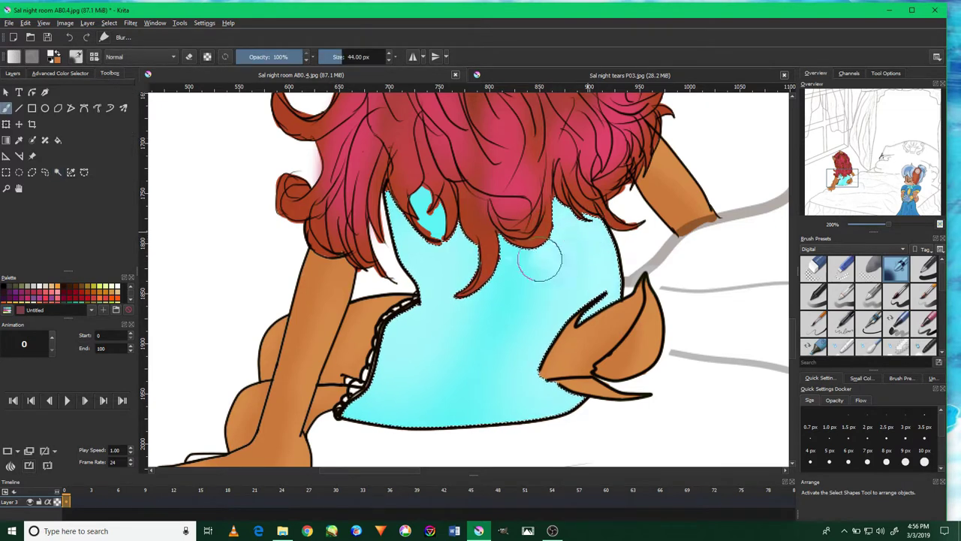
mouse_move(375, 403)
left_mouse_down()
mouse_move(536, 385)
mouse_move(435, 391)
left_mouse_up()
left_click_drag(372, 415, 514, 292)
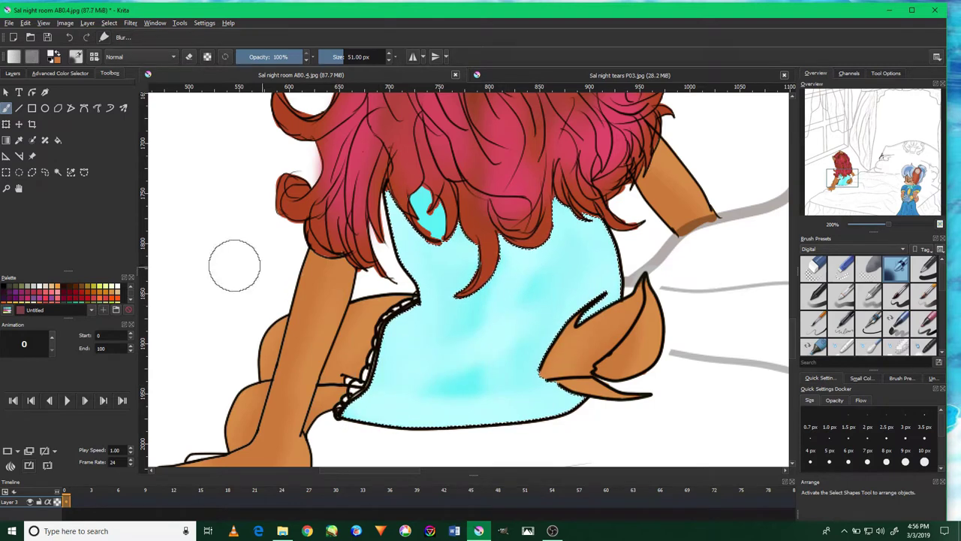
key("/")
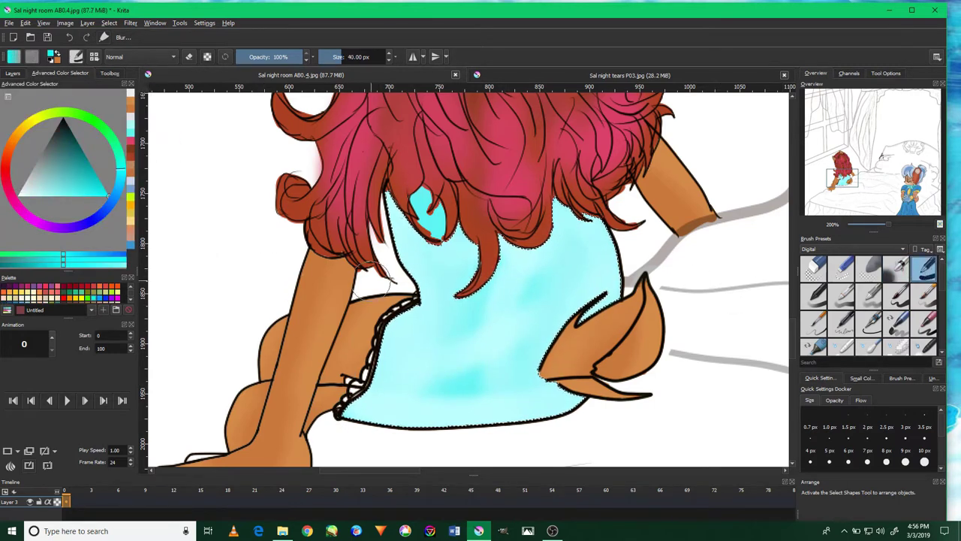
Deselect the dress selection and shrink the brush for detail work.
left_click(109, 23)
left_click(132, 43)
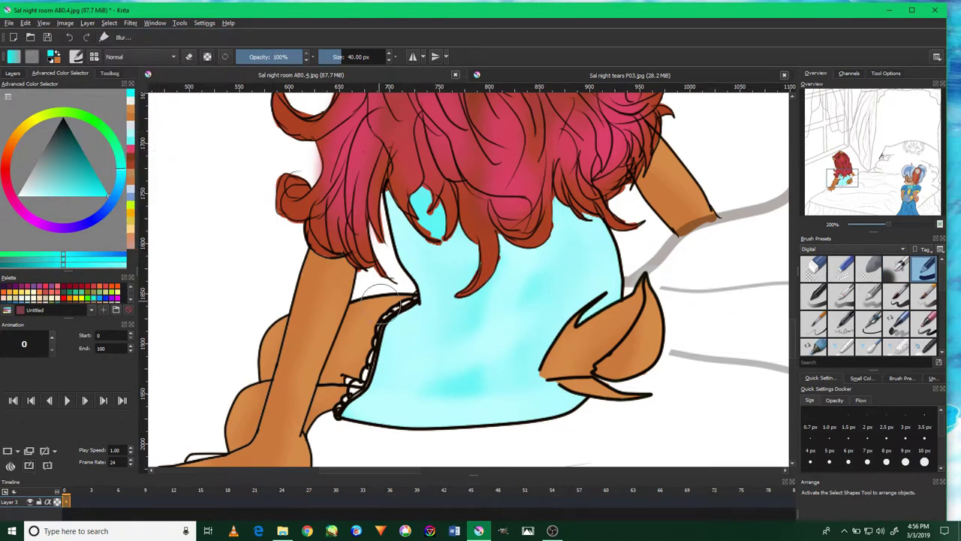
scroll(387, 289, "up", 5)
key("bracketleft")
key("bracketleft")
key("bracketleft")
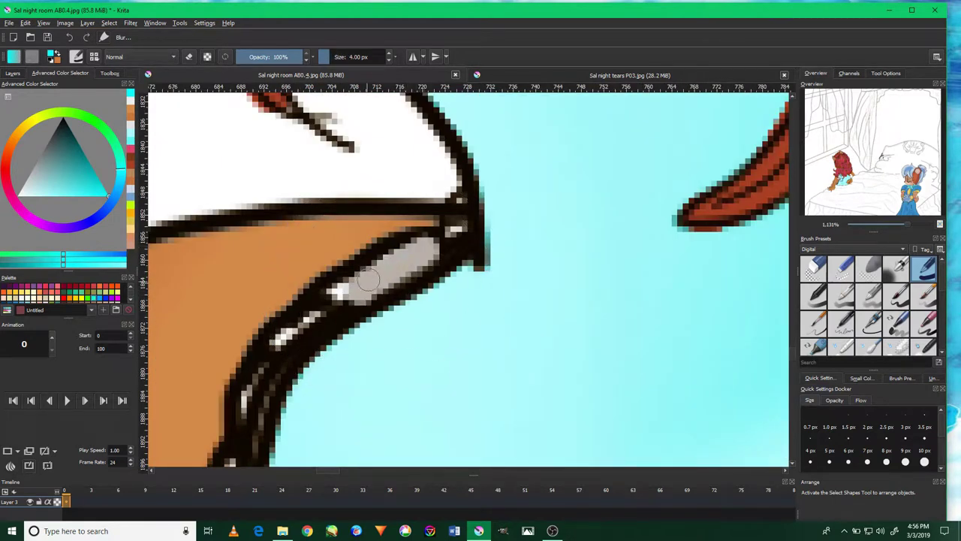
Undo the blurred patch and make Layer 2 the active layer.
key("ctrl+z")
left_click(15, 74)
left_click(48, 132)
Paint cyan over the dark outline segments along the dress.
mouse_move(339, 293)
left_mouse_down()
mouse_move(254, 409)
mouse_move(391, 177)
left_mouse_up()
left_click_drag(286, 406, 315, 353)
left_click_drag(349, 270, 345, 338)
left_click_drag(323, 375, 301, 443)
left_click_drag(301, 420, 353, 391)
left_click_drag(391, 274, 338, 337)
left_click_drag(300, 368, 263, 413)
scroll(257, 430, "down", 5)
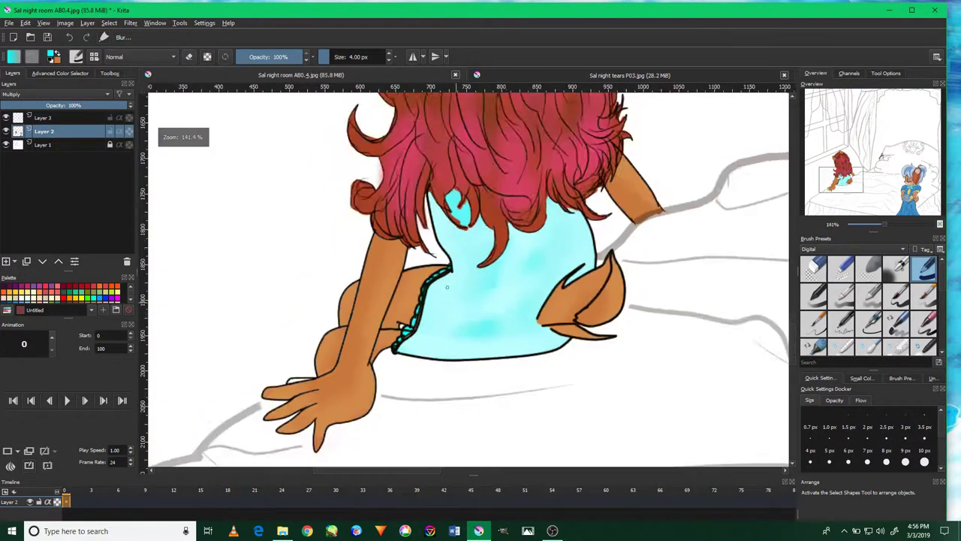
scroll(593, 242, "up", 3)
scroll(525, 243, "up", 1)
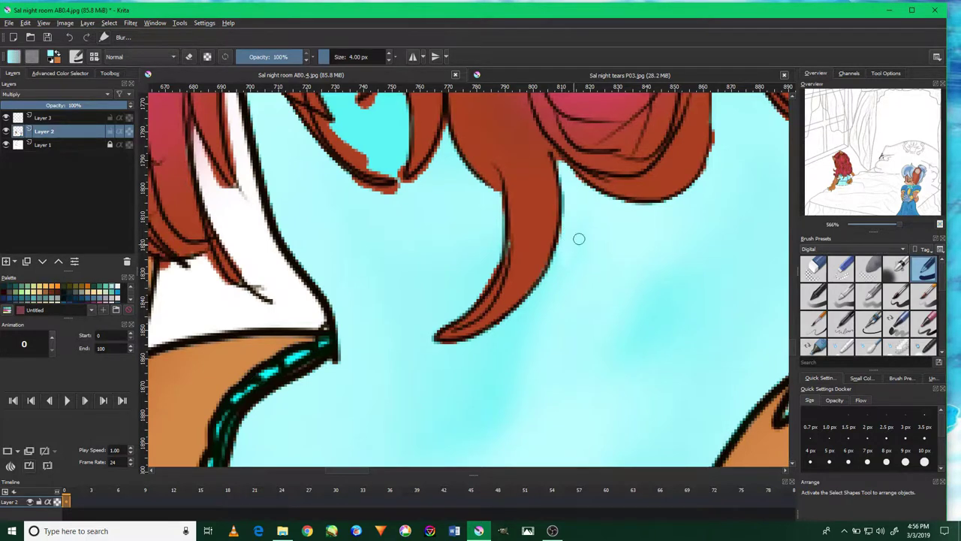
Paint a brown stroke over the hair-tip gap, then undo it.
mouse_move(706, 203)
left_mouse_down()
mouse_move(641, 228)
mouse_move(628, 256)
left_mouse_up()
left_click_drag(609, 255, 536, 204)
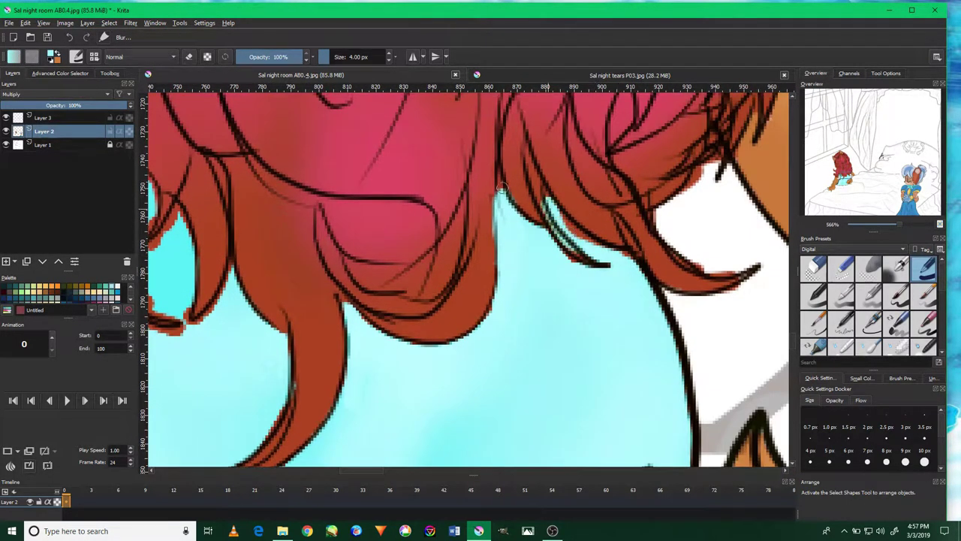
key("ctrl+z")
scroll(454, 263, "up", 3)
Paint light cyan strokes along the hair tip's edges.
left_click_drag(229, 225, 330, 306)
mouse_move(406, 353)
left_mouse_down()
mouse_move(335, 373)
mouse_move(398, 376)
mouse_move(470, 300)
left_mouse_up()
left_click_drag(421, 331, 371, 270)
left_click_drag(391, 218, 315, 180)
scroll(300, 266, "down", 5)
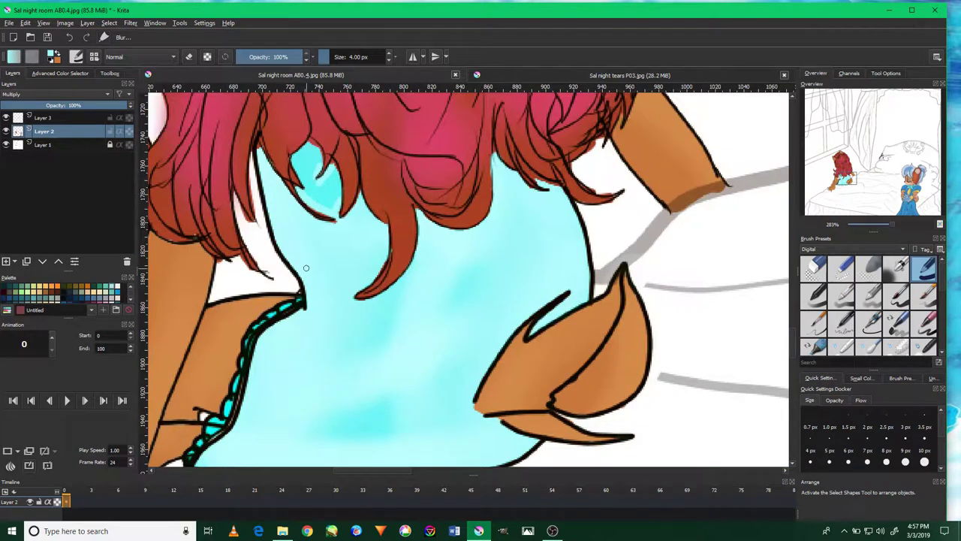
scroll(579, 160, "up", 2)
scroll(526, 180, "up", 2)
scroll(480, 195, "down", 3)
scroll(482, 190, "down", 3)
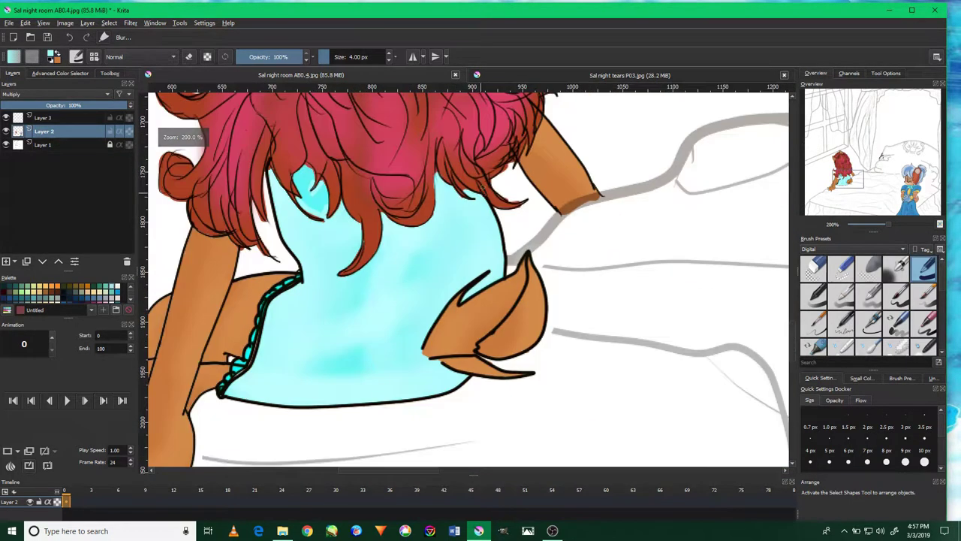
Shrink the brush to 1 px and paint fine light cyan along the hair strands.
scroll(457, 184, "up", 6)
key("bracketleft")
key("bracketleft")
key("bracketleft")
left_click_drag(453, 298, 409, 225)
left_click_drag(451, 277, 548, 356)
left_click_drag(713, 278, 747, 323)
scroll(717, 301, "down", 1)
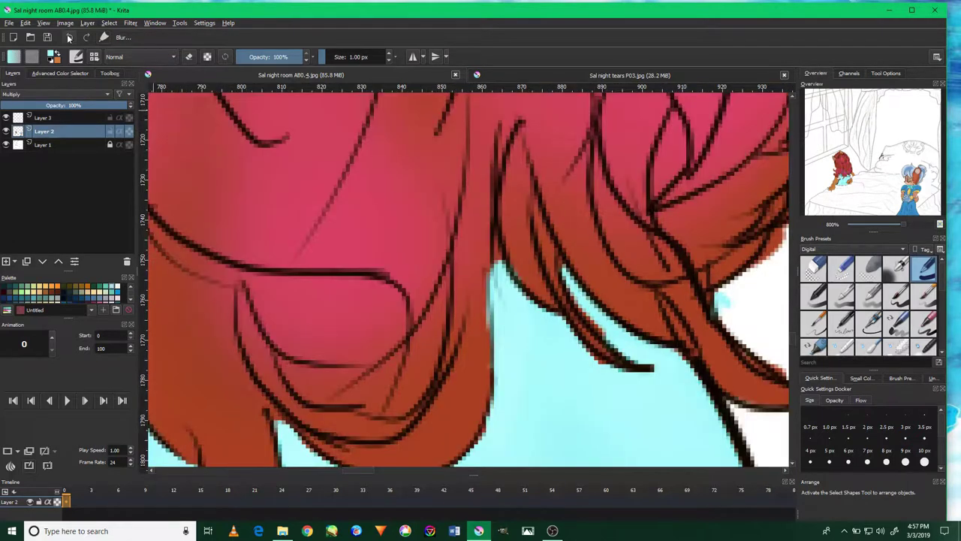
scroll(294, 225, "down", 3)
Switch to a blurring brush and blur the eye highlight and hair edges.
left_click(869, 323)
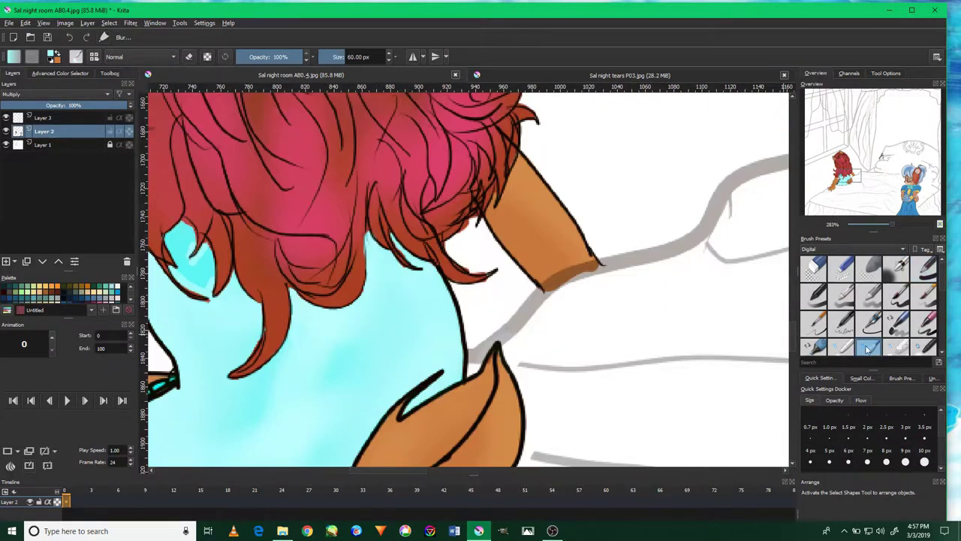
scroll(329, 305, "up", 1)
scroll(353, 290, "up", 1)
key("bracketleft")
key("bracketleft")
key("bracketleft")
key("bracketleft")
key("bracketleft")
mouse_move(413, 265)
left_mouse_down()
mouse_move(386, 248)
mouse_move(399, 203)
mouse_move(429, 278)
mouse_move(440, 230)
left_mouse_up()
mouse_move(751, 375)
left_mouse_down()
mouse_move(648, 272)
mouse_move(516, 257)
left_mouse_up()
scroll(516, 258, "down", 1)
scroll(489, 279, "down", 5)
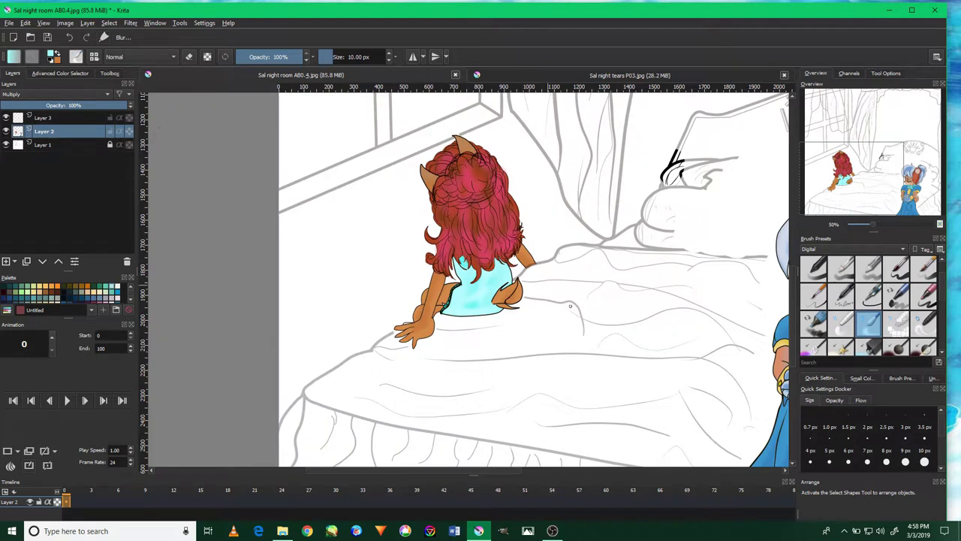
scroll(429, 249, "down", 2)
scroll(428, 250, "up", 2)
scroll(338, 225, "up", 3)
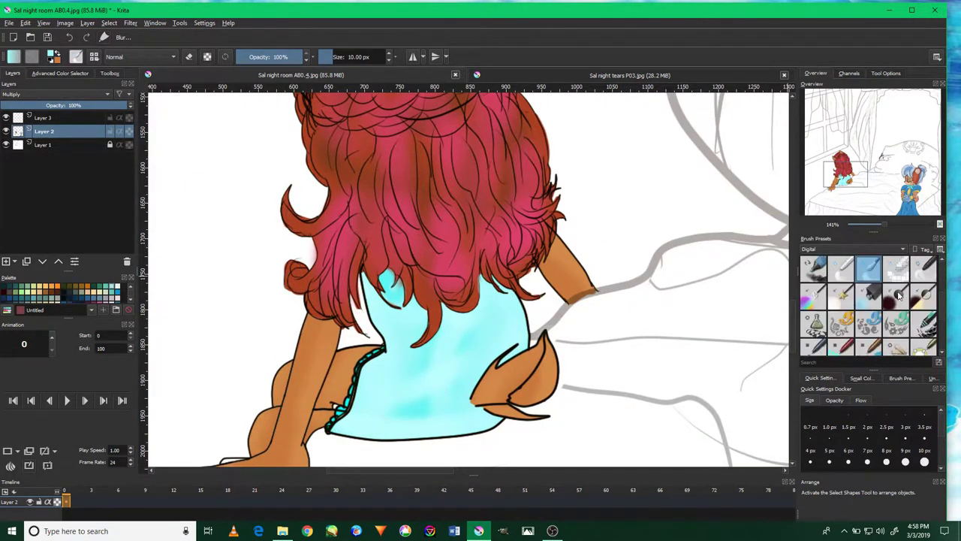
Choose another brush preset, show the colour wheel, and shrink the brush to 5 px.
left_click(896, 267)
left_click(60, 73)
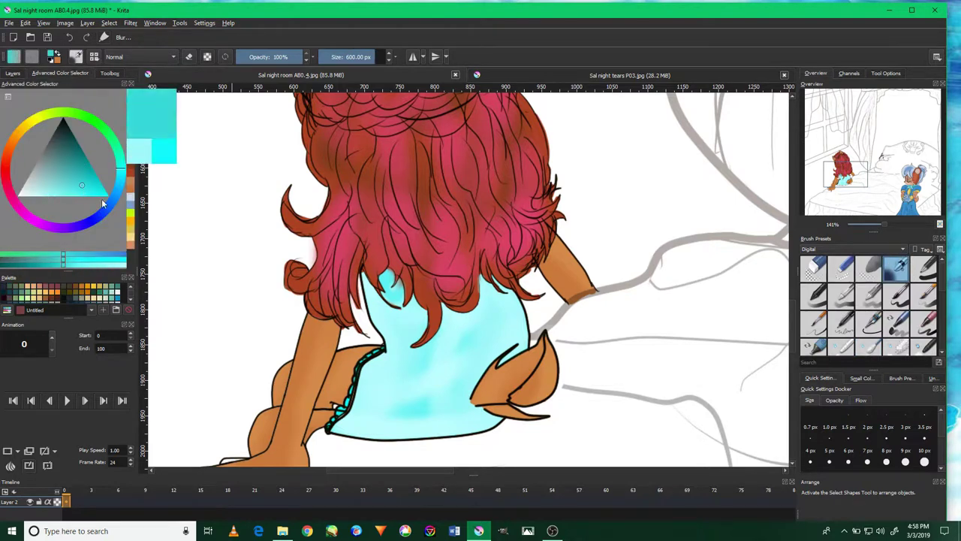
scroll(353, 360, "up", 3)
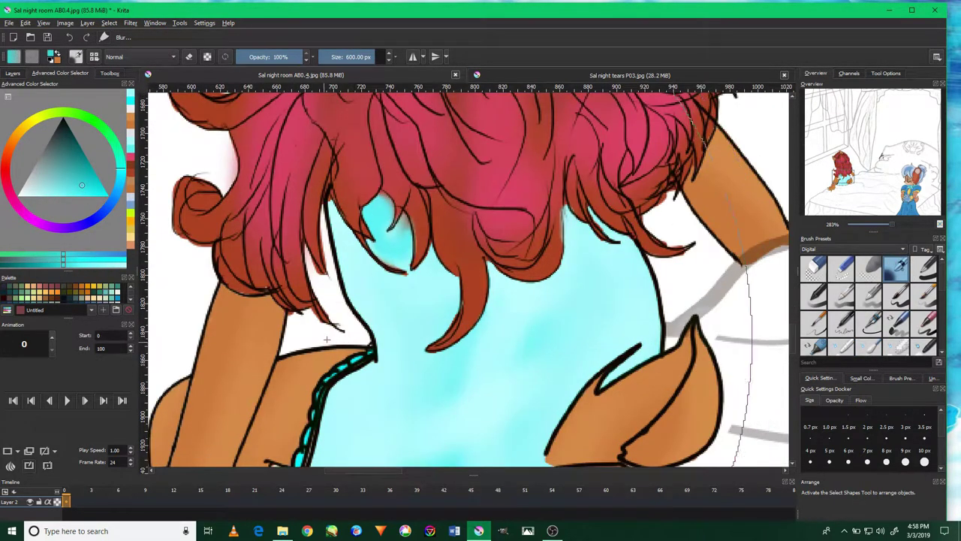
key("bracketleft")
key("bracketleft")
key("bracketleft")
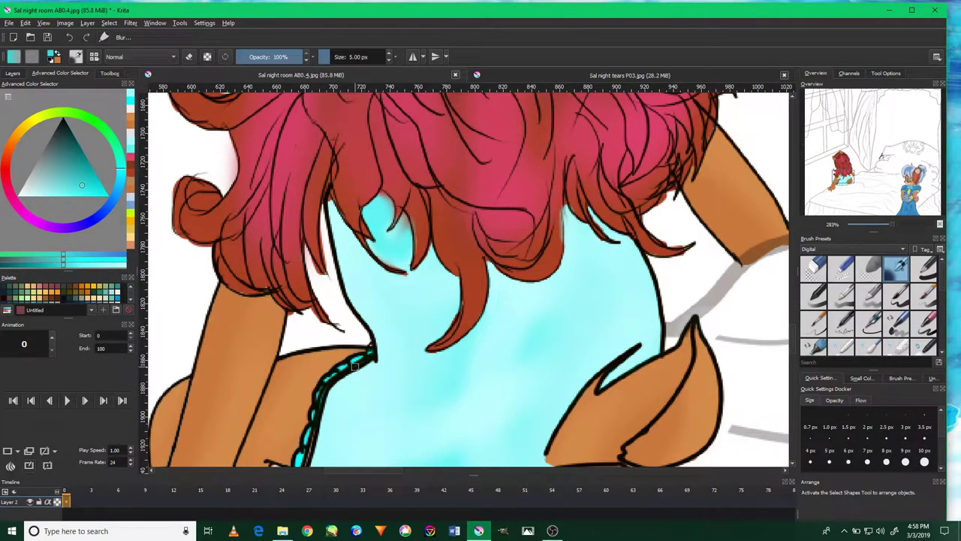
scroll(353, 375, "up", 1)
scroll(353, 375, "up", 1)
scroll(353, 376, "down", 1)
Pick a lighter cyan and pan over to the blue-haired character.
left_click(46, 185)
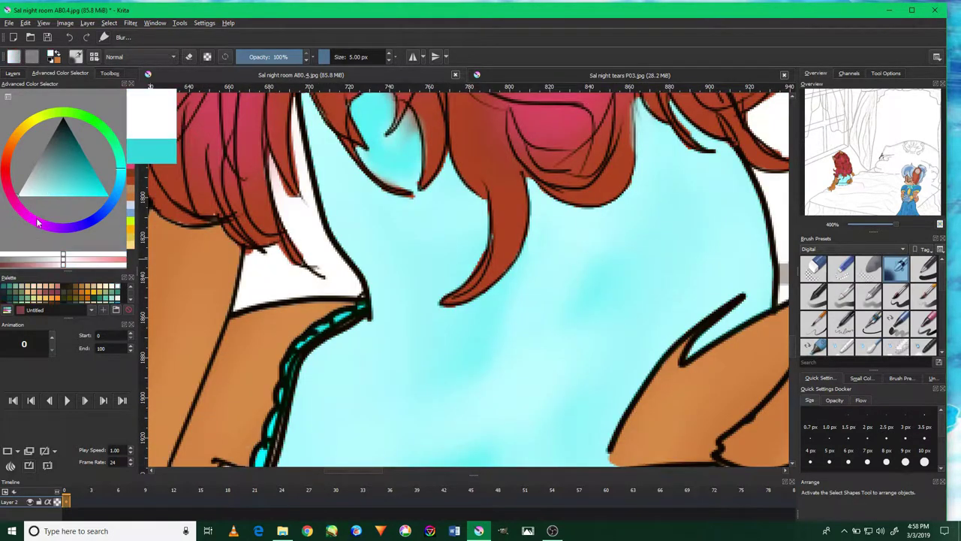
scroll(277, 403, "down", 3)
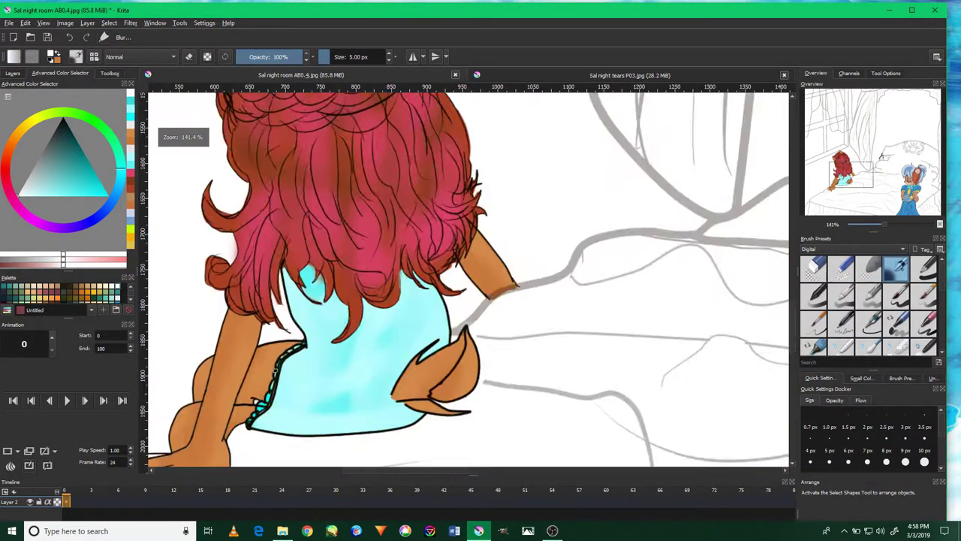
scroll(276, 403, "down", 3)
scroll(279, 342, "up", 1)
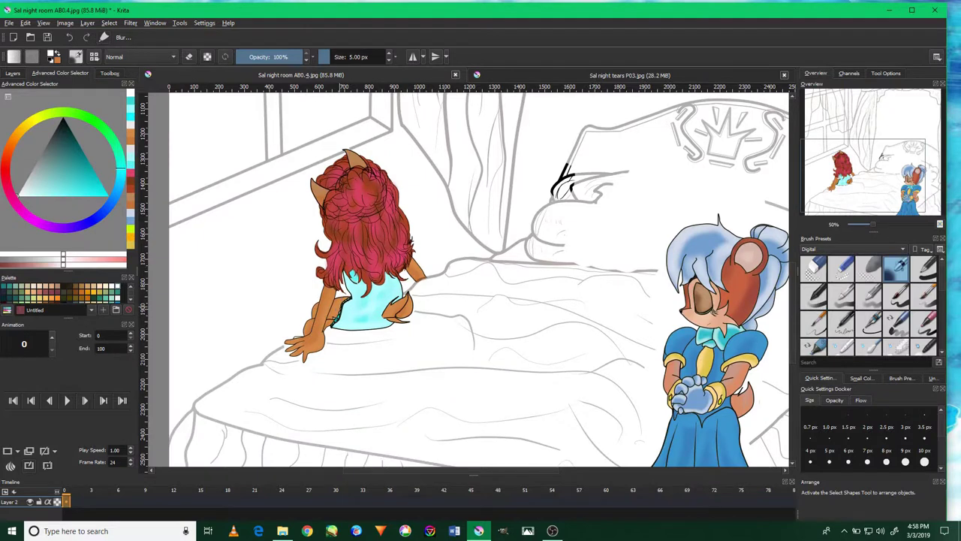
scroll(280, 342, "up", 5)
scroll(316, 353, "down", 5)
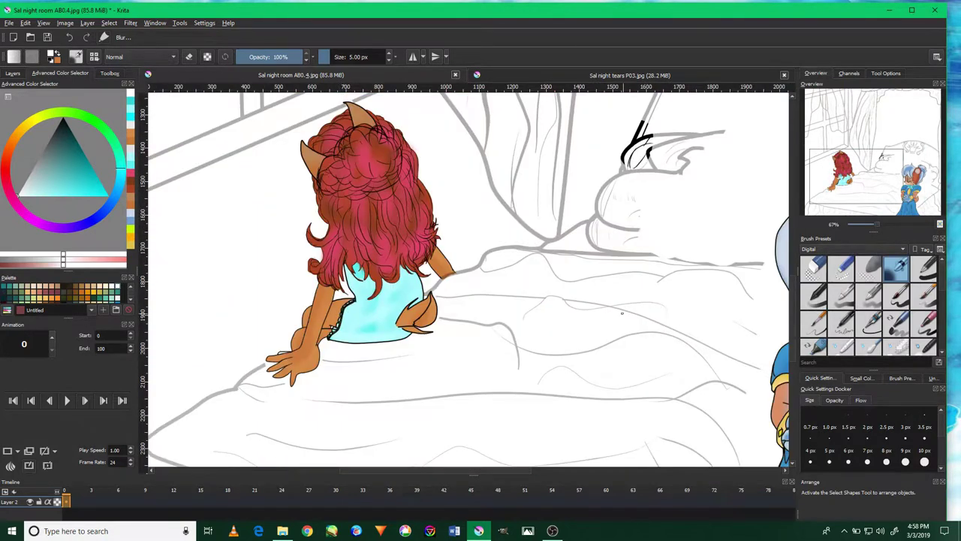
left_click_drag(638, 314, 488, 298)
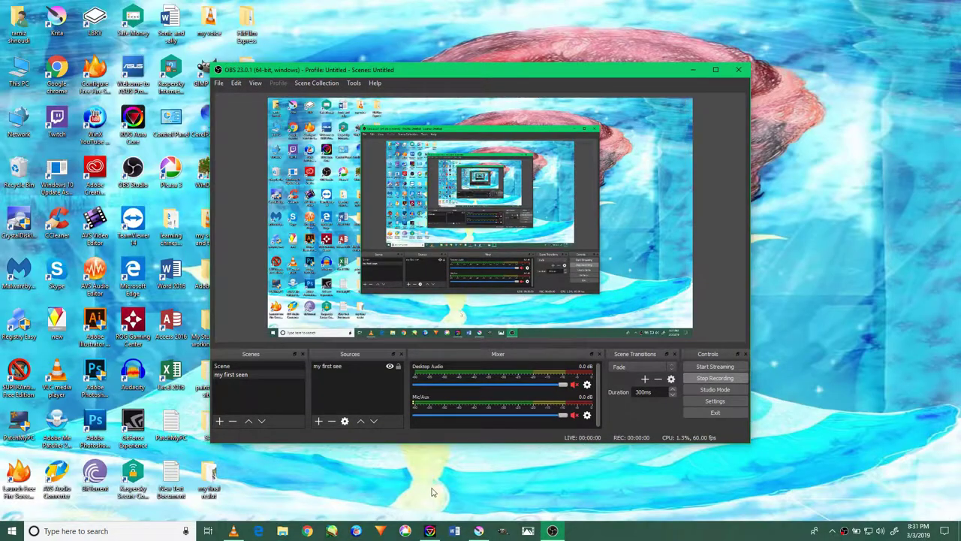
Minimize OBS and Krita to reach the desktop.
left_click(547, 524)
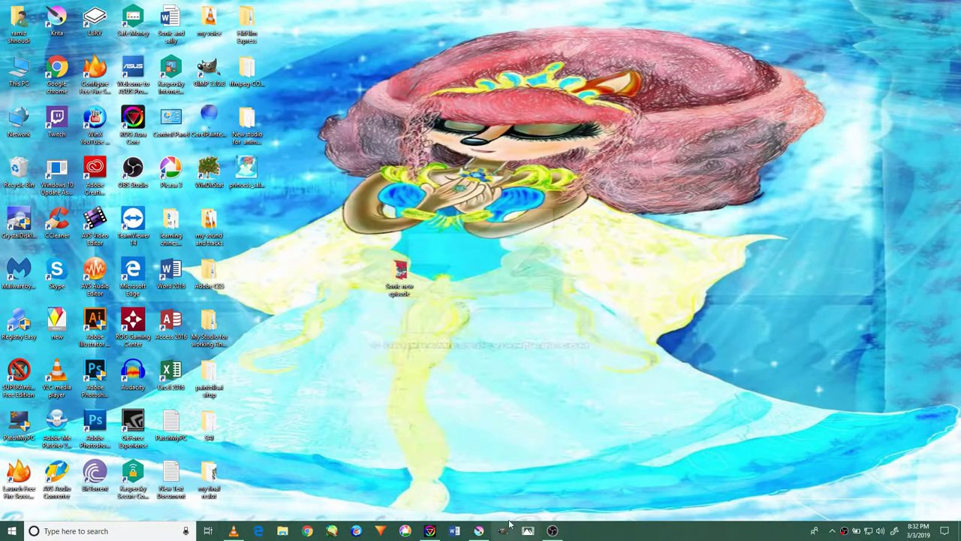
left_click(478, 526)
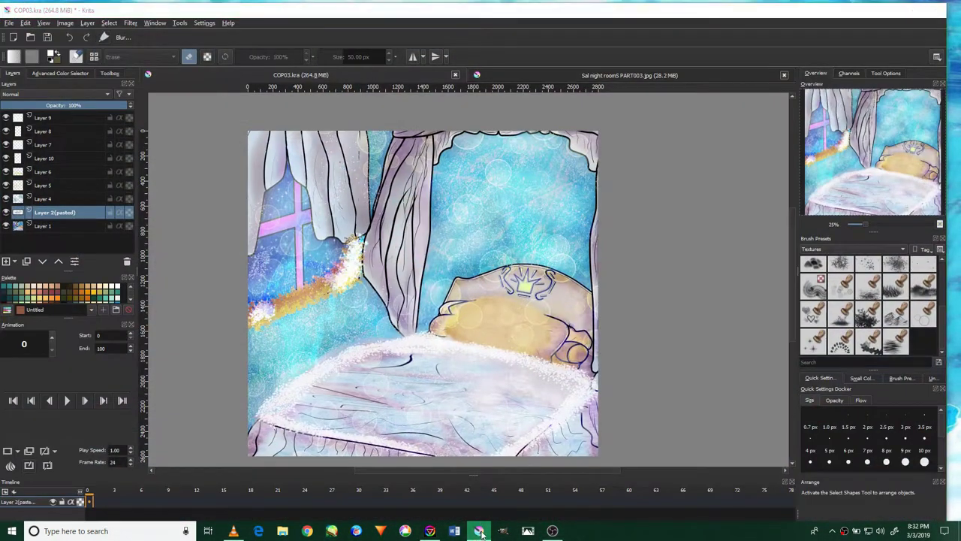
left_click(431, 531)
Set ROG Aura keyboard brightness to 100%, then return to Krita's Sal night room document.
mouse_move(429, 531)
left_click(466, 477)
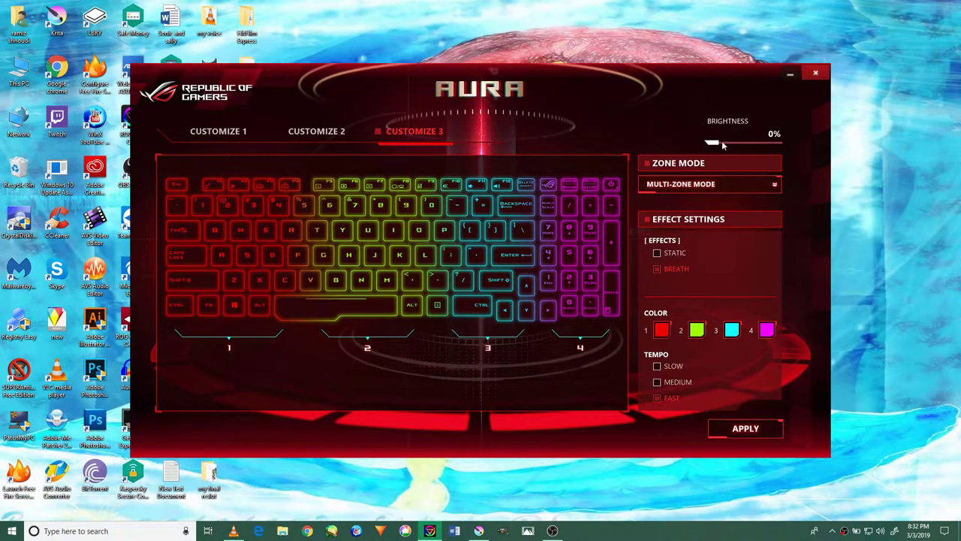
left_click_drag(743, 147, 786, 152)
left_click(815, 74)
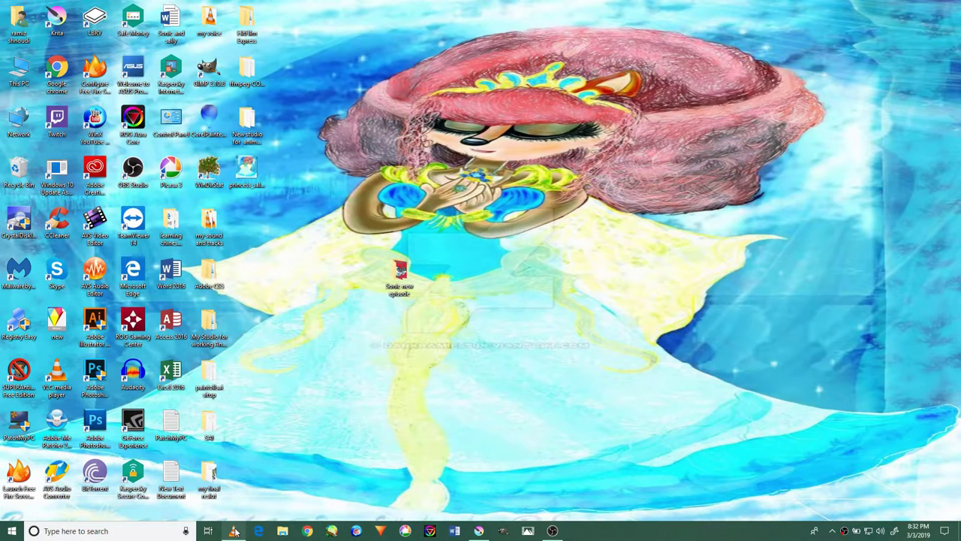
mouse_move(232, 530)
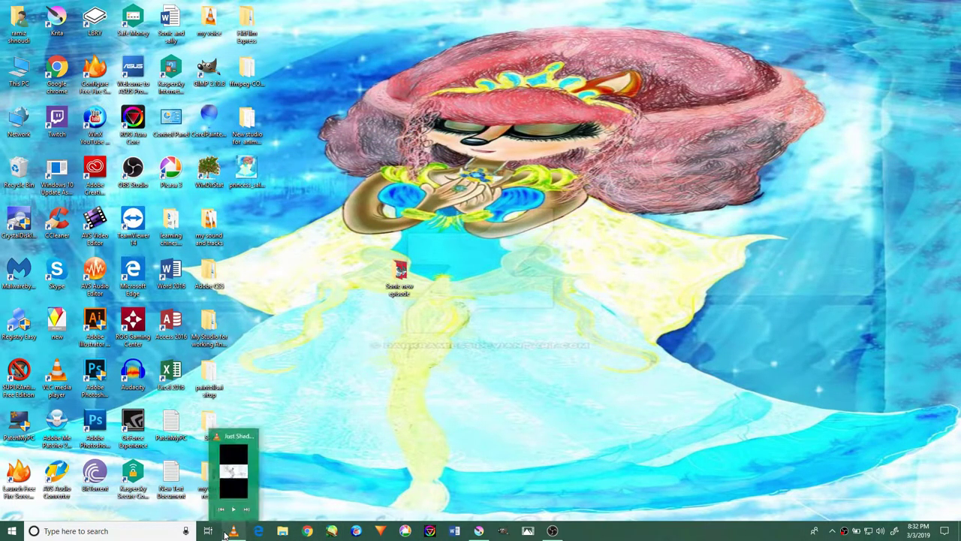
left_click(481, 530)
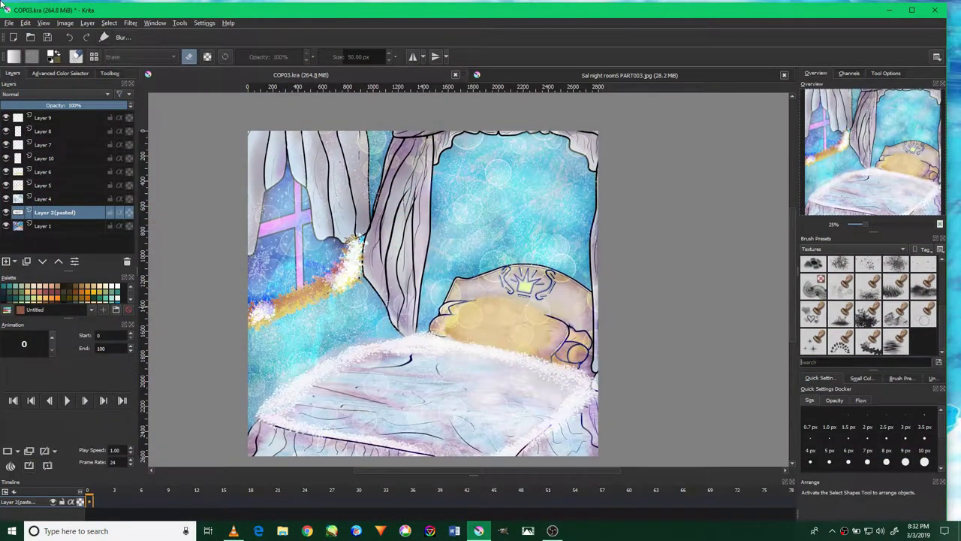
left_click(597, 76)
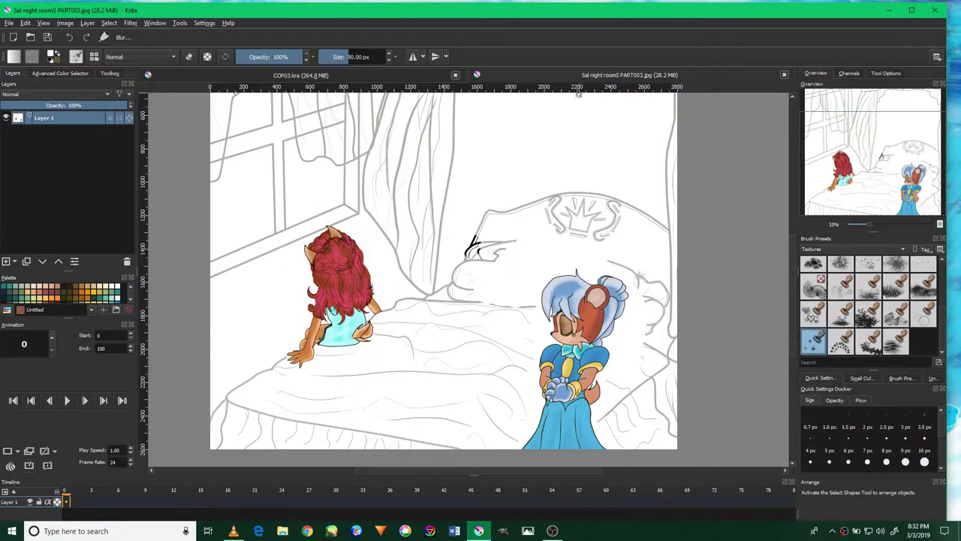
Choose the Freehand Selection tool and zoom to about 1131% on the arm outline.
scroll(582, 282, "up", 2)
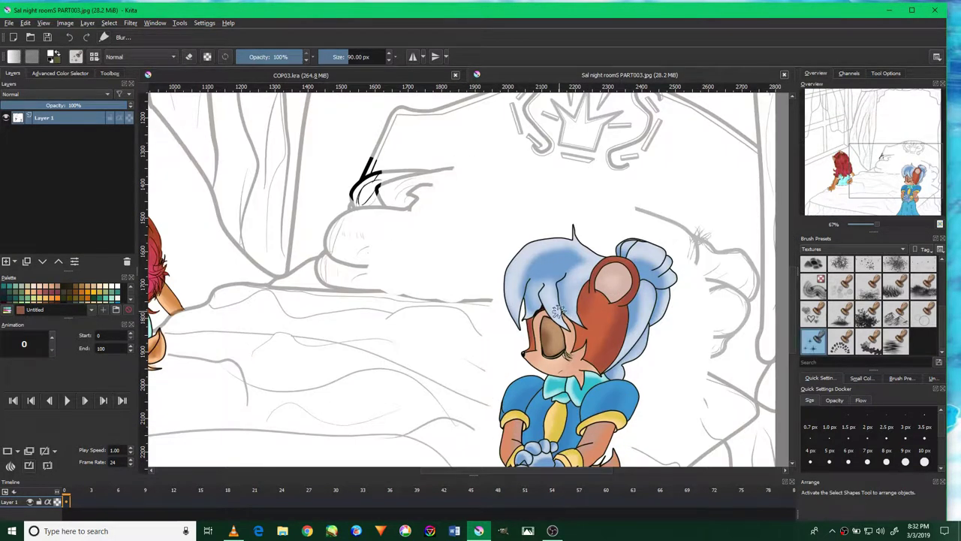
scroll(538, 303, "down", 2)
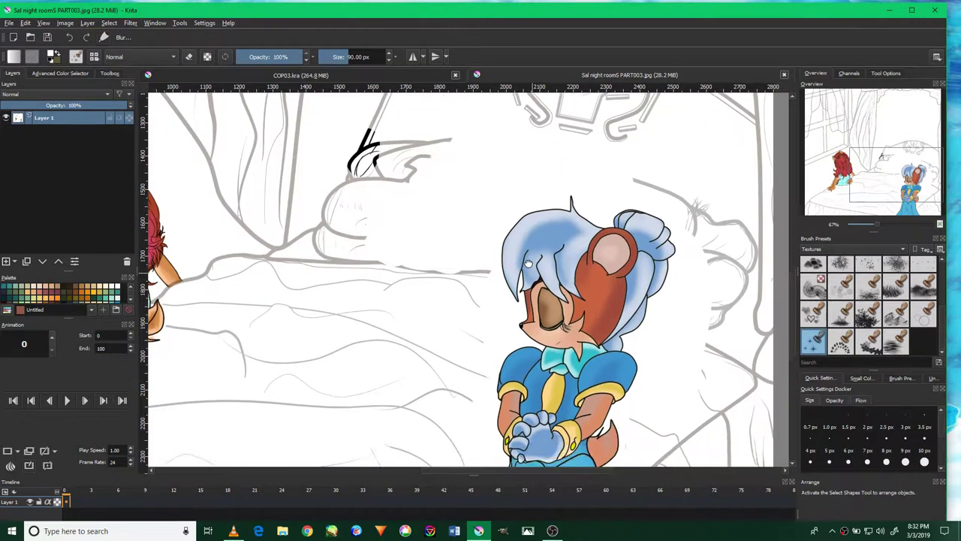
scroll(451, 163, "down", 3)
left_click(66, 72)
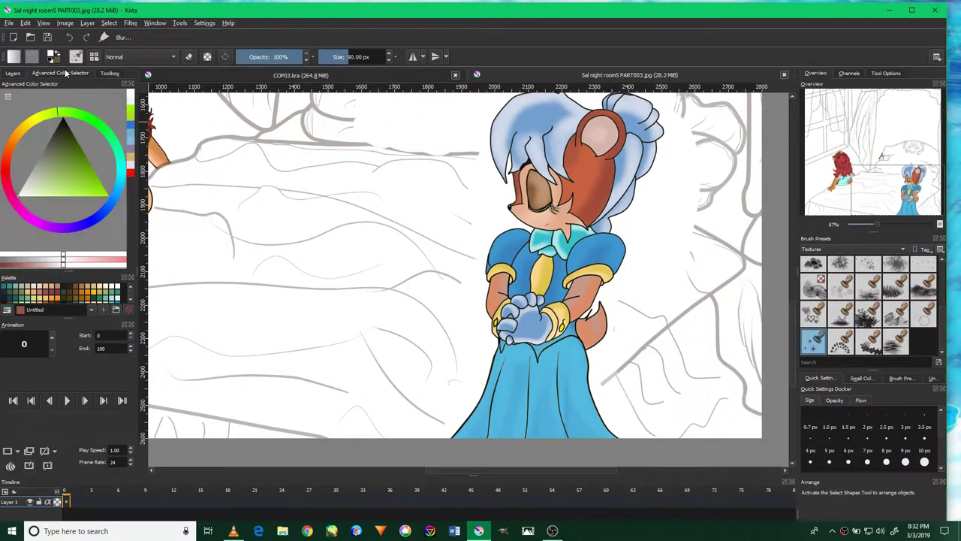
left_click(105, 74)
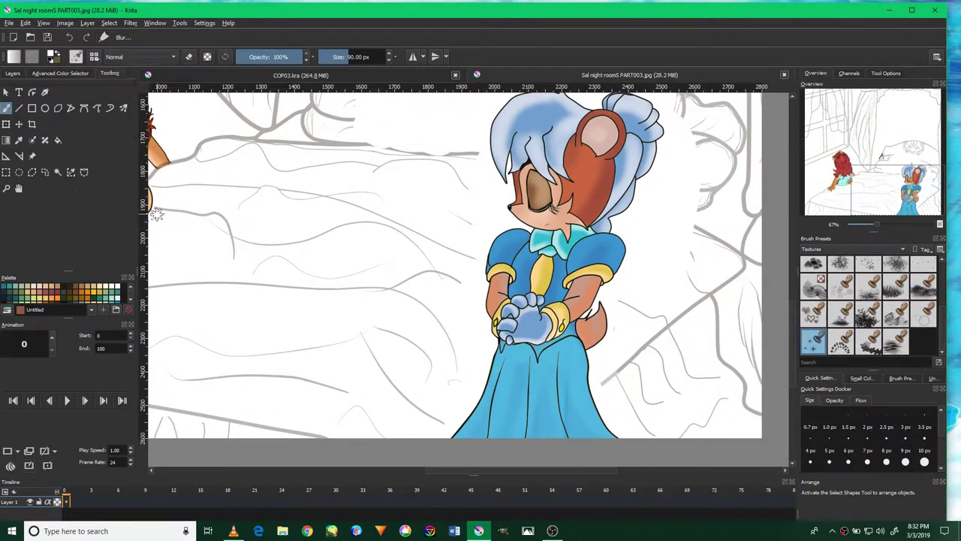
scroll(467, 291, "up", 2)
scroll(476, 285, "up", 2)
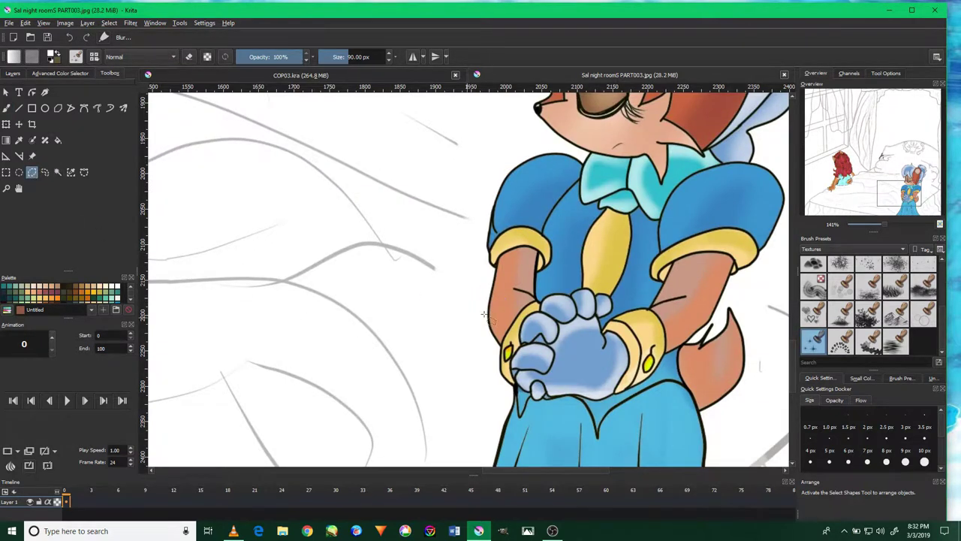
scroll(447, 322, "up", 2)
scroll(480, 323, "up", 2)
scroll(482, 324, "up", 1)
scroll(491, 334, "up", 1)
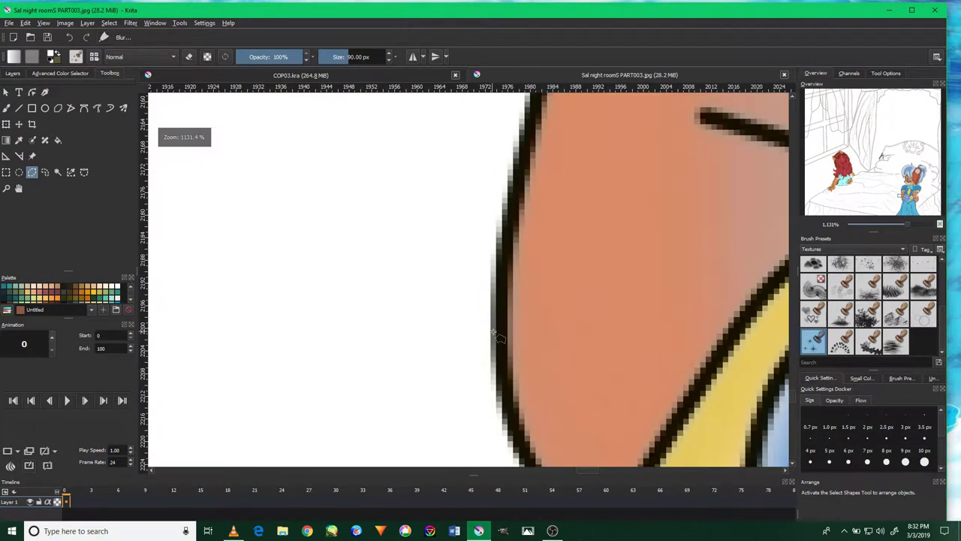
Trace the selection freehand along the girl's arm outline, zooming in on the edge.
mouse_move(489, 262)
left_mouse_down()
mouse_move(491, 252)
mouse_move(491, 319)
mouse_move(539, 175)
mouse_move(546, 181)
left_mouse_up()
scroll(525, 195, "up", 3)
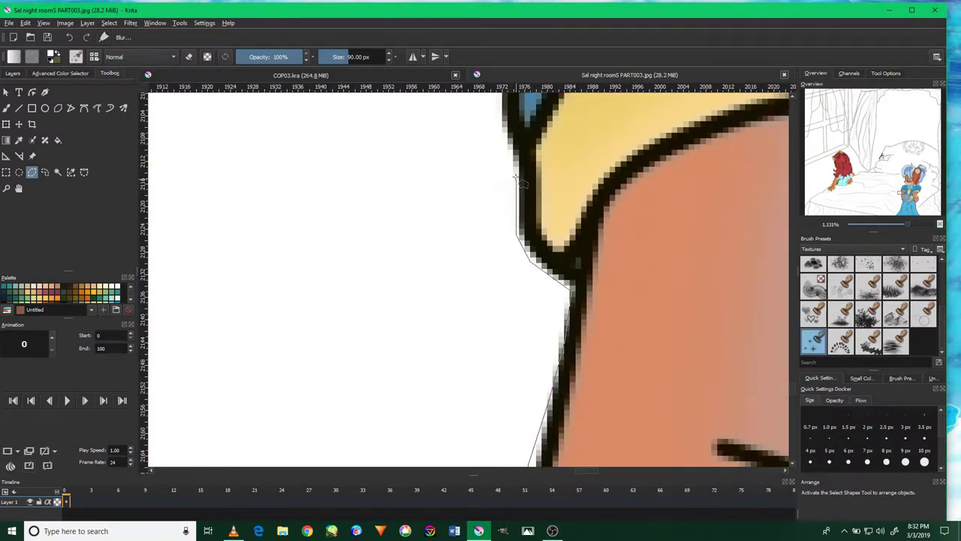
left_click_drag(503, 155, 518, 204)
scroll(512, 156, "up", 1)
scroll(513, 150, "up", 1)
scroll(525, 132, "up", 2)
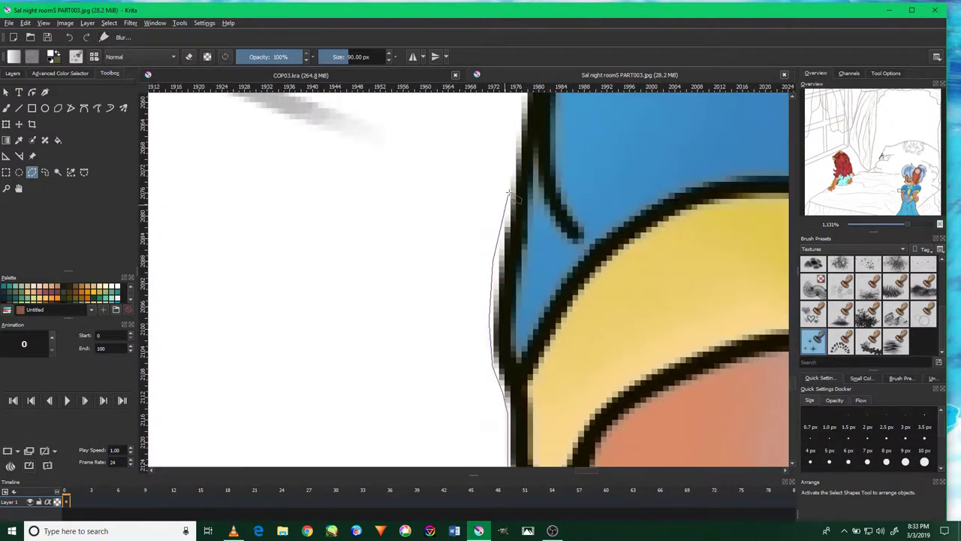
scroll(510, 163, "up", 1)
scroll(500, 186, "up", 1)
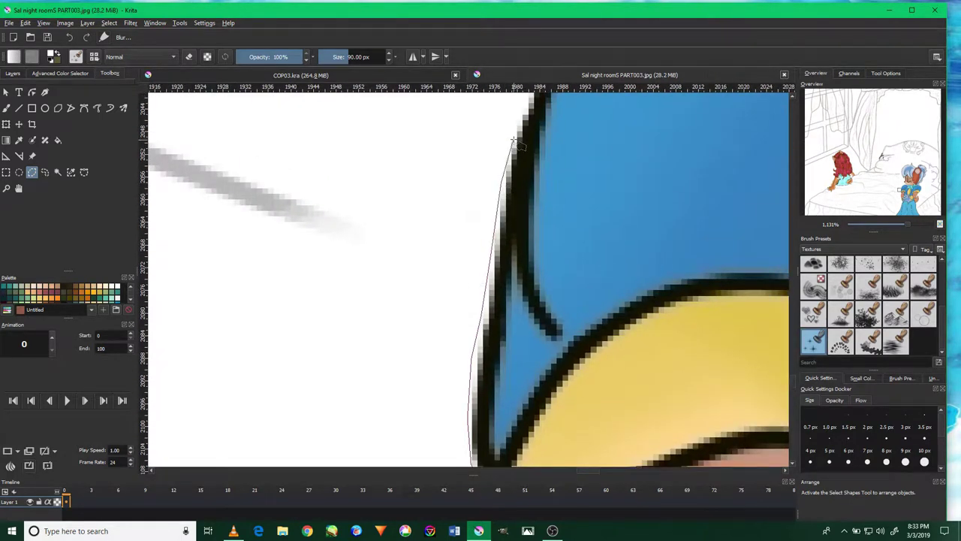
scroll(509, 150, "up", 1)
scroll(503, 158, "up", 1)
scroll(511, 180, "up", 1)
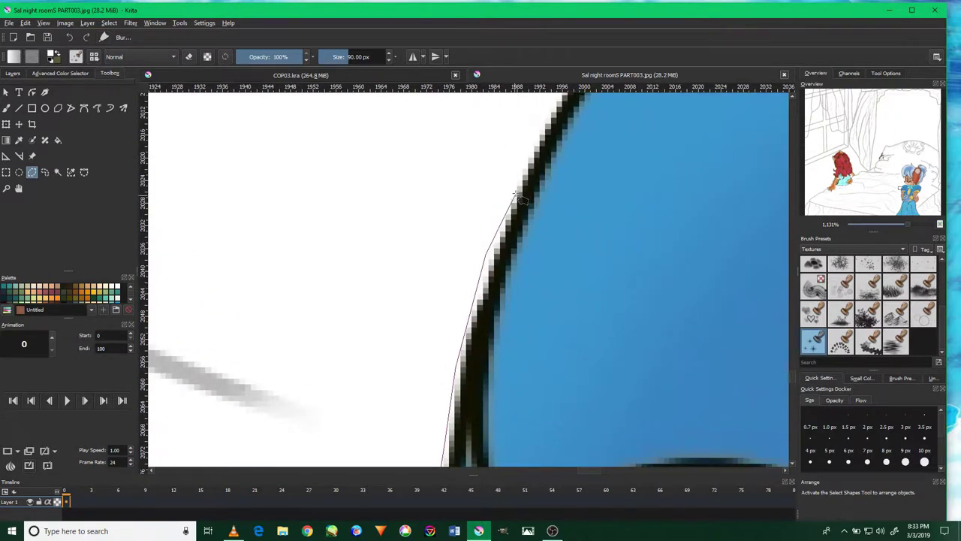
scroll(527, 148, "up", 1)
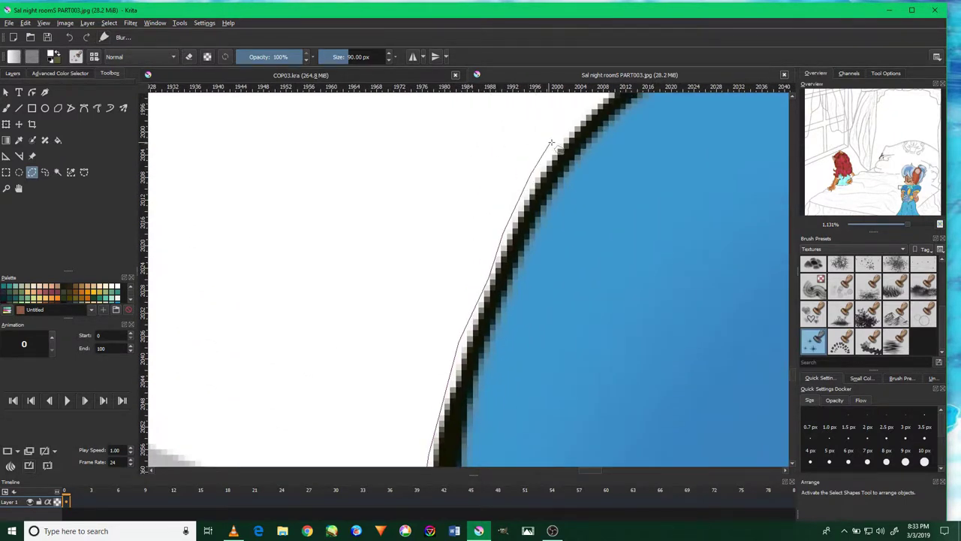
scroll(529, 157, "up", 1)
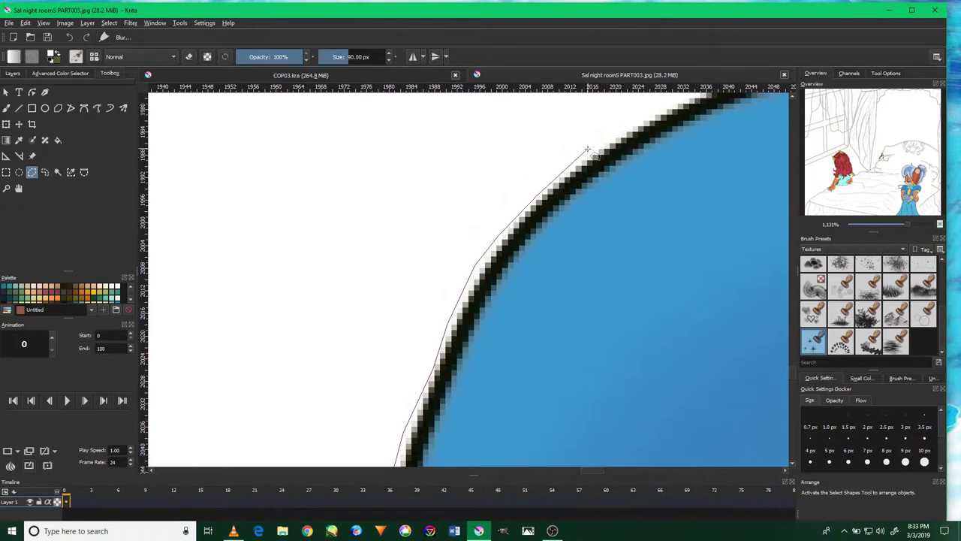
scroll(585, 152, "up", 1)
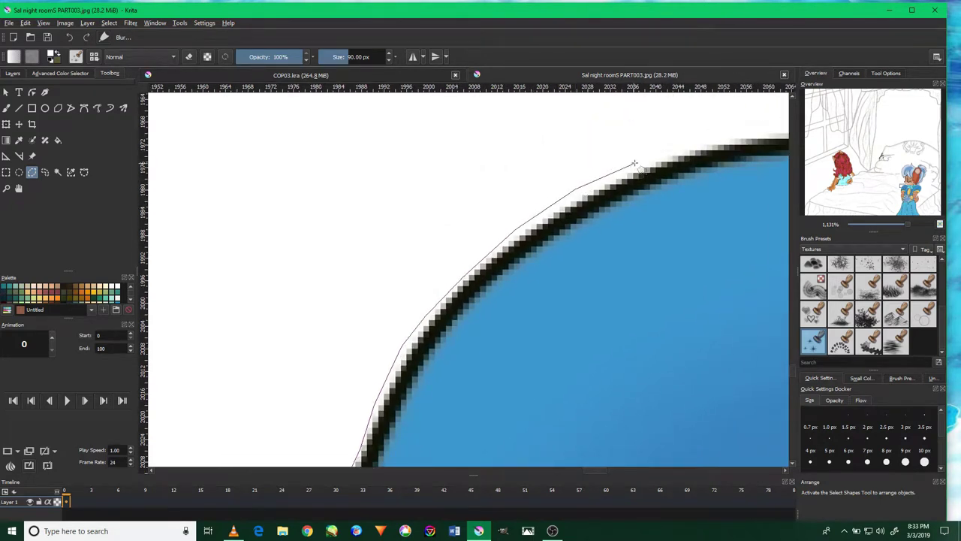
scroll(623, 166, "up", 1)
scroll(666, 172, "up", 1)
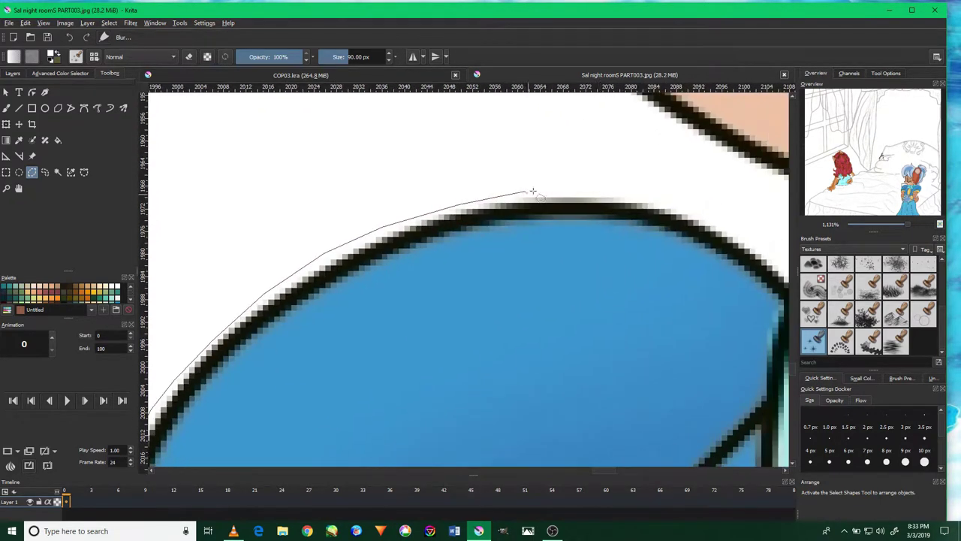
scroll(662, 201, "right", 1)
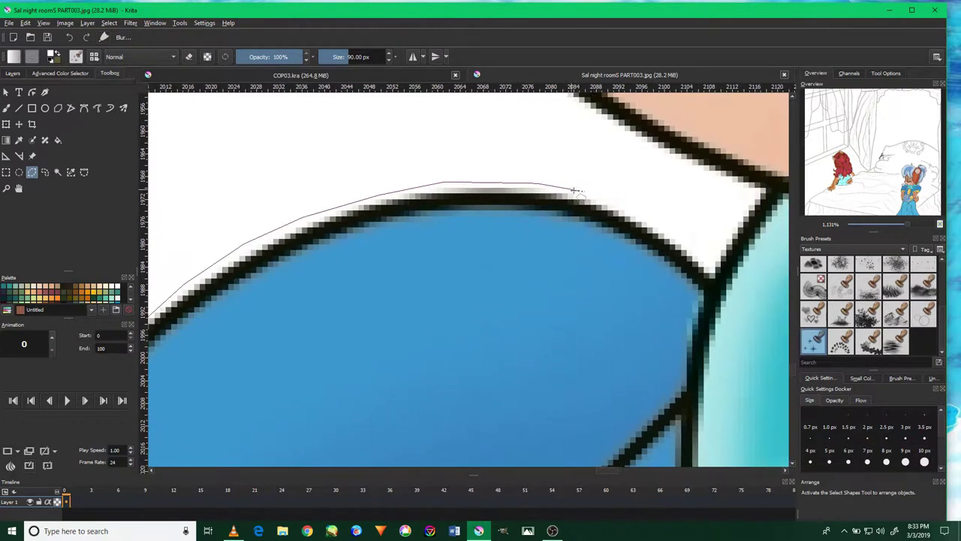
Add selection corner points along the skin edge beside the girl.
left_click(710, 266)
left_click(755, 192)
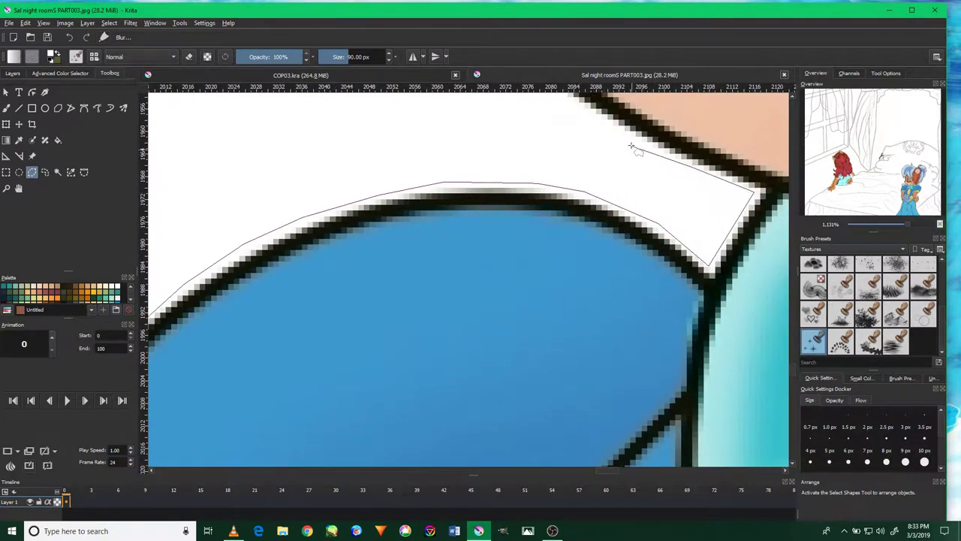
scroll(614, 148, "up", 1)
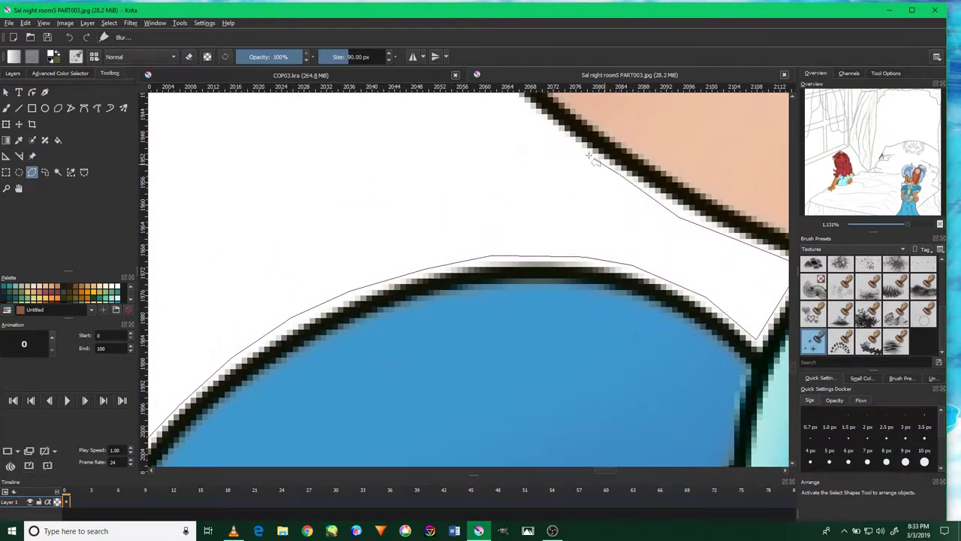
scroll(536, 133, "up", 2)
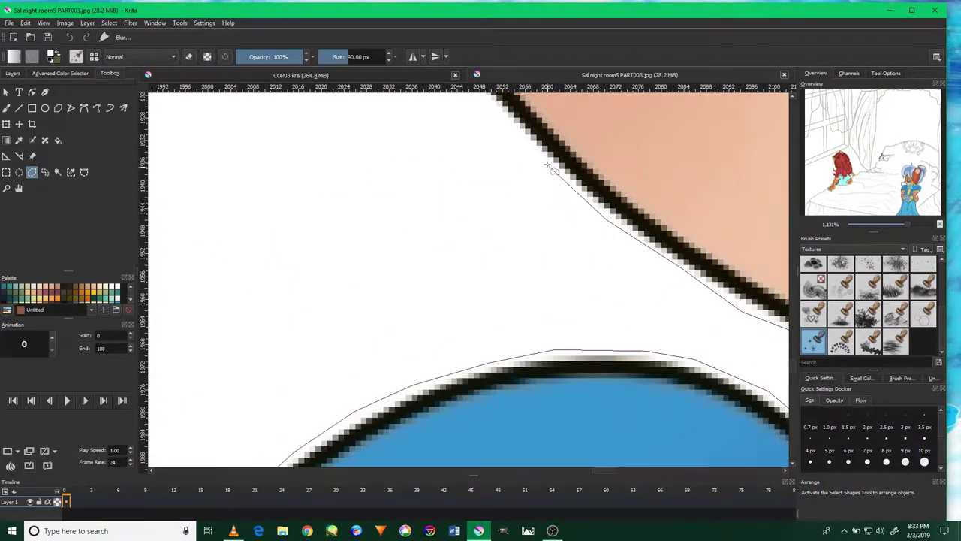
scroll(590, 253, "up", 2)
left_click_drag(545, 178, 564, 264)
left_click(527, 201)
scroll(535, 122, "up", 1)
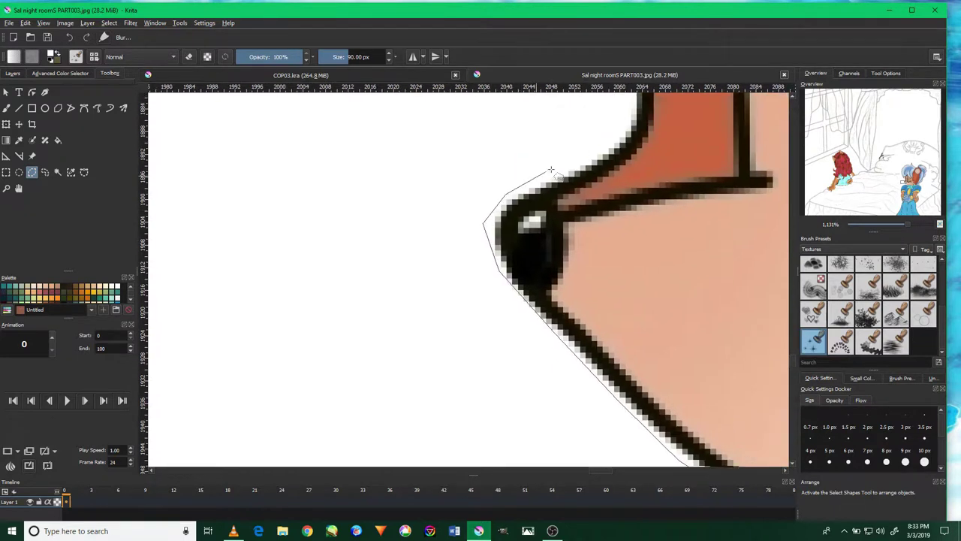
scroll(618, 112, "up", 1)
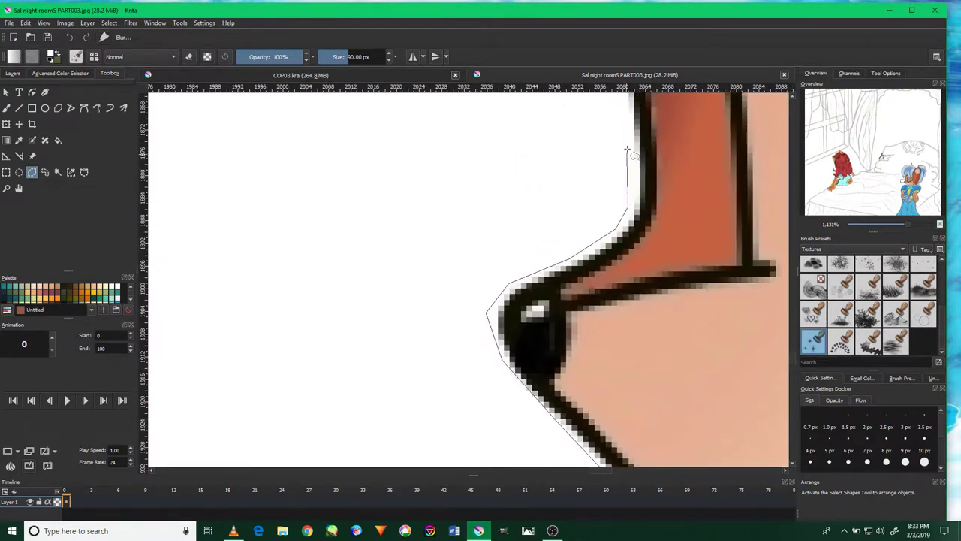
scroll(622, 114, "up", 1)
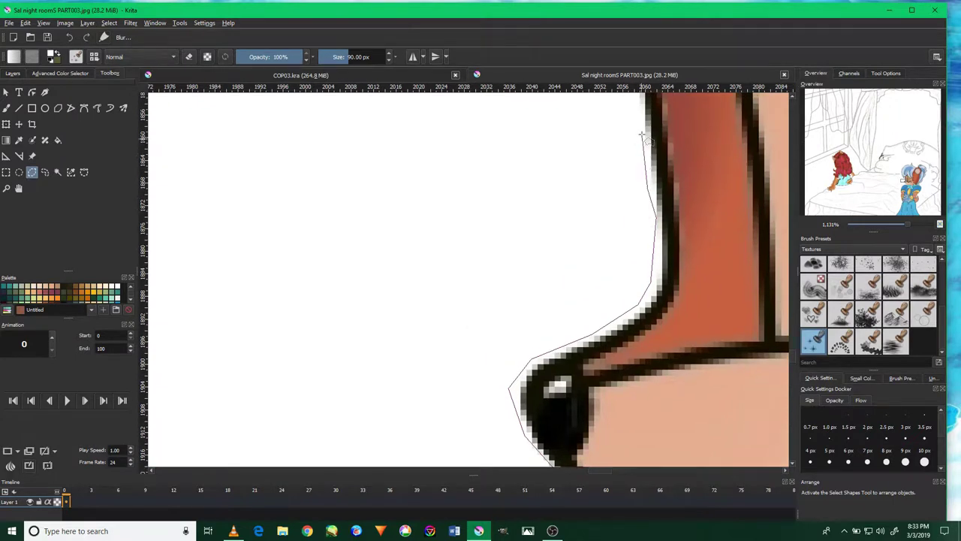
scroll(640, 150, "up", 1)
scroll(642, 122, "up", 1)
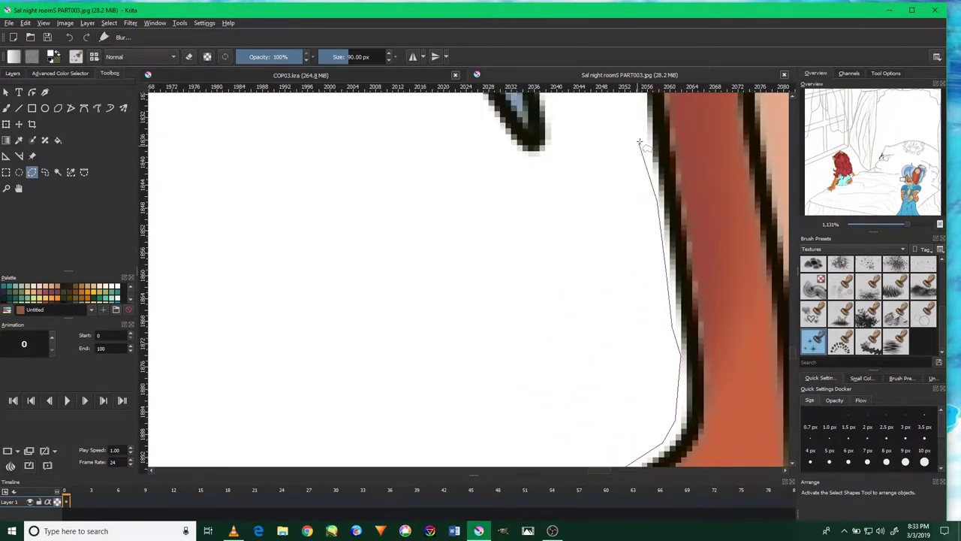
scroll(639, 225, "up", 1)
scroll(644, 217, "up", 1)
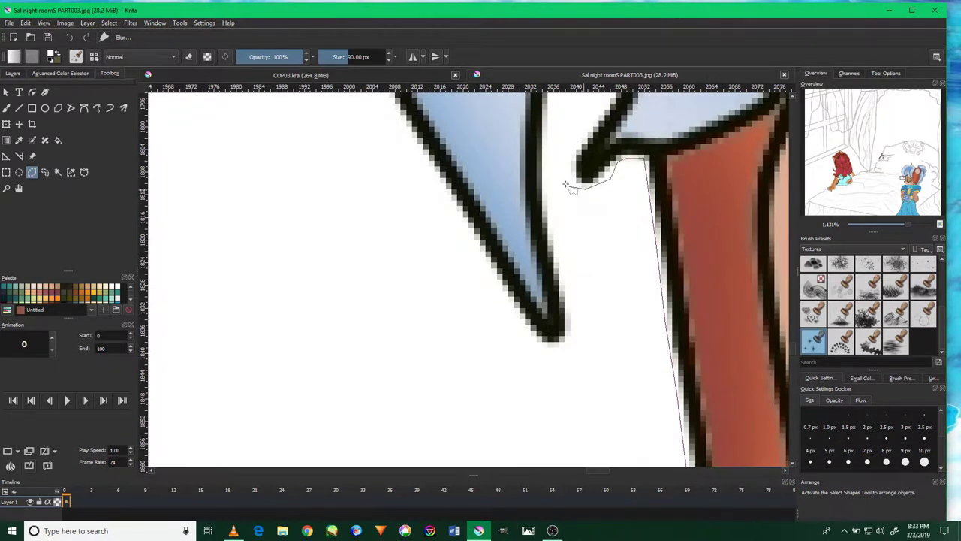
scroll(576, 158, "up", 1)
scroll(588, 187, "up", 1)
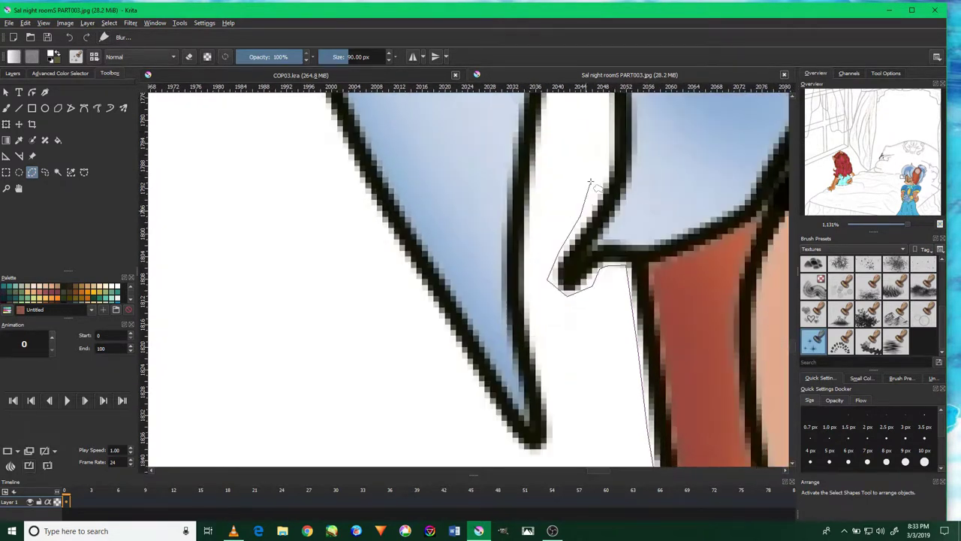
scroll(604, 158, "up", 1)
scroll(609, 166, "up", 1)
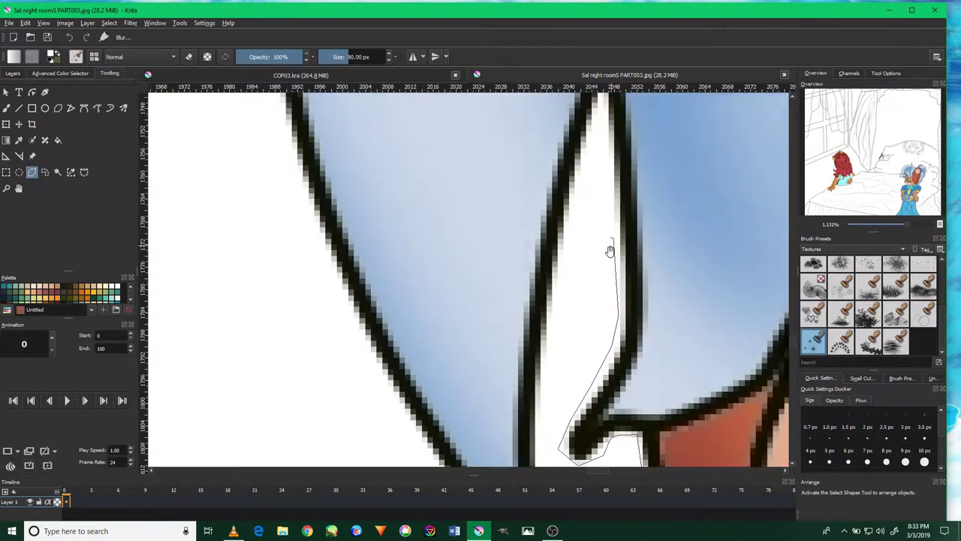
scroll(609, 139, "up", 1)
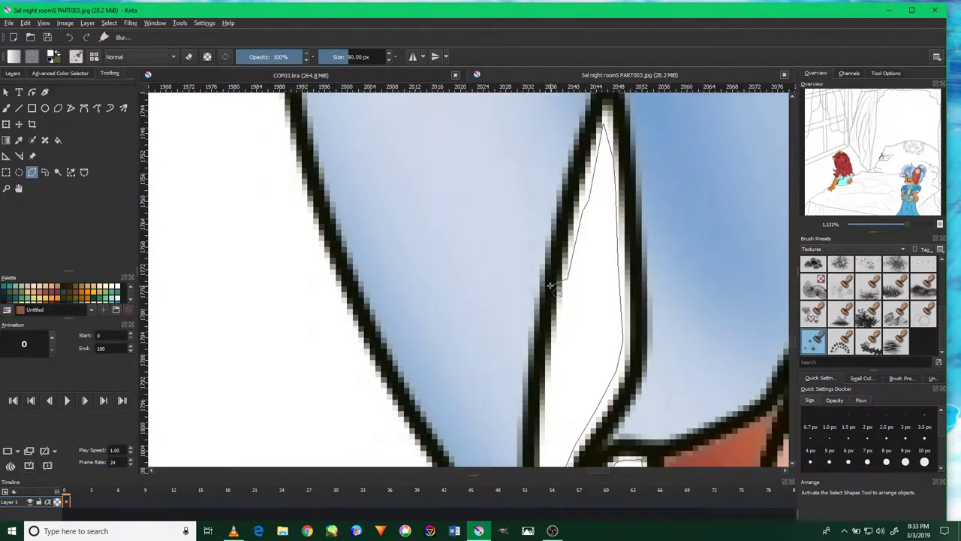
Place selection points down the narrow white gap to its lower end.
left_click(547, 384)
scroll(540, 365, "down", 1)
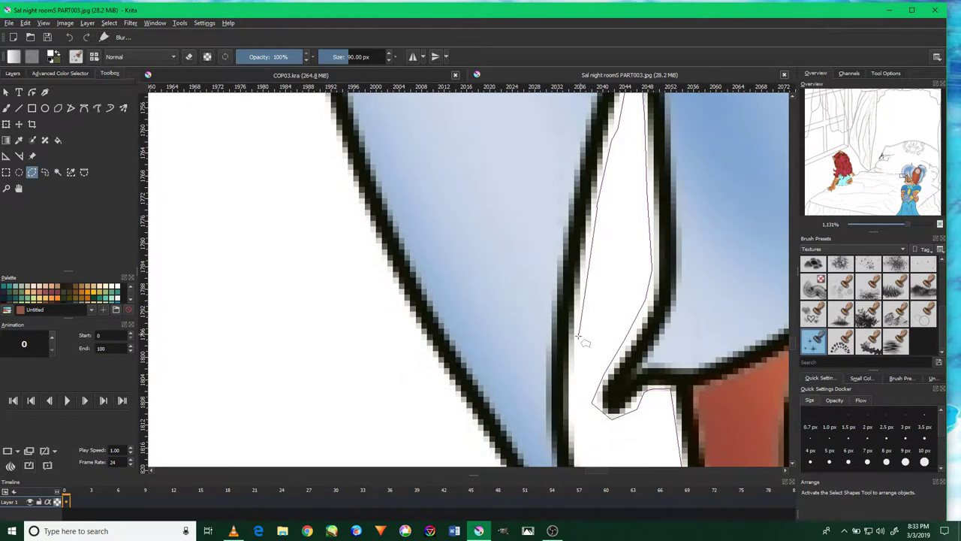
scroll(582, 413, "down", 1)
left_click(587, 398)
scroll(590, 375, "down", 1)
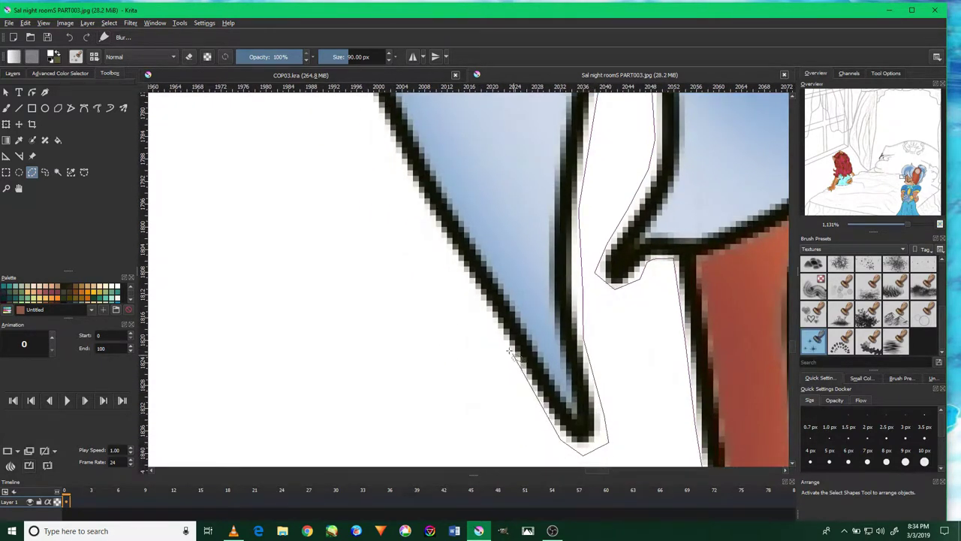
scroll(530, 371, "up", 1)
scroll(487, 378, "up", 1)
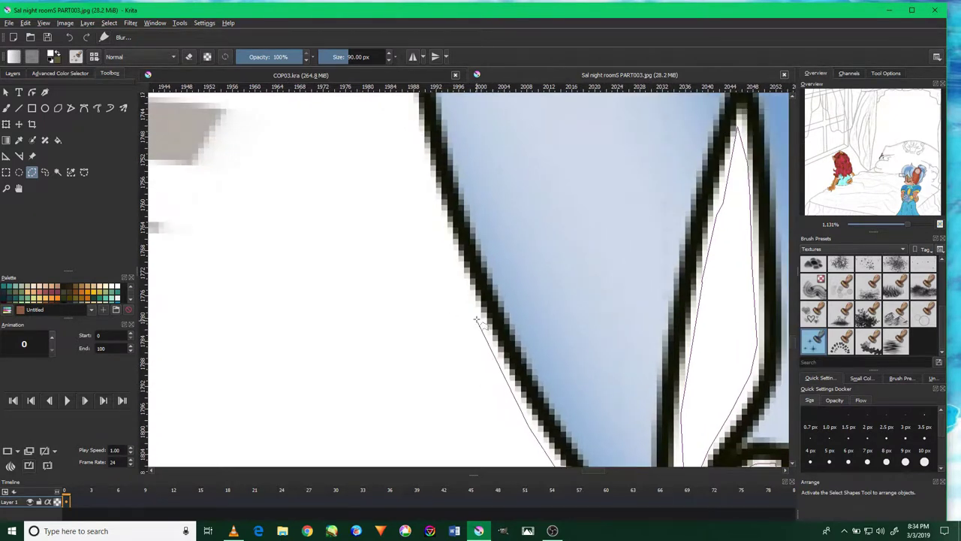
scroll(460, 315, "up", 1)
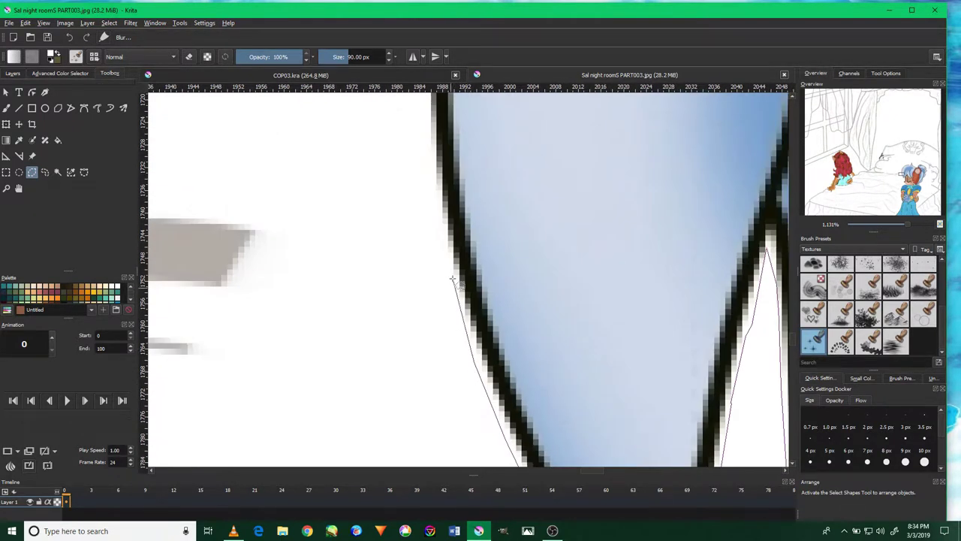
scroll(458, 332, "up", 1)
scroll(457, 332, "up", 1)
scroll(450, 270, "up", 1)
scroll(458, 293, "up", 1)
scroll(461, 305, "up", 1)
scroll(461, 361, "up", 1)
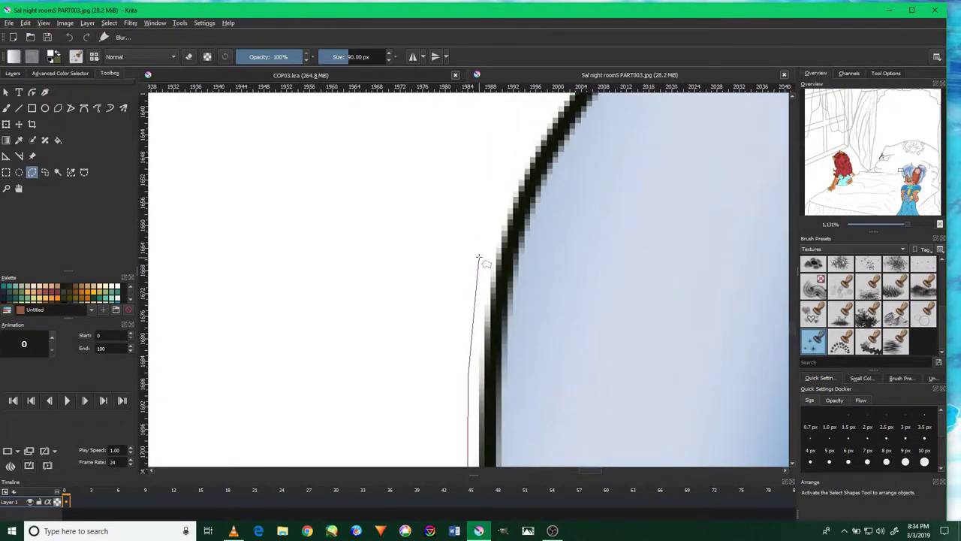
scroll(467, 368, "up", 1)
Continue the selection points up the curved blue edge to the upper curve.
left_click(468, 352)
scroll(469, 352, "up", 1)
left_click(506, 322)
left_click(545, 261)
scroll(558, 218, "up", 1)
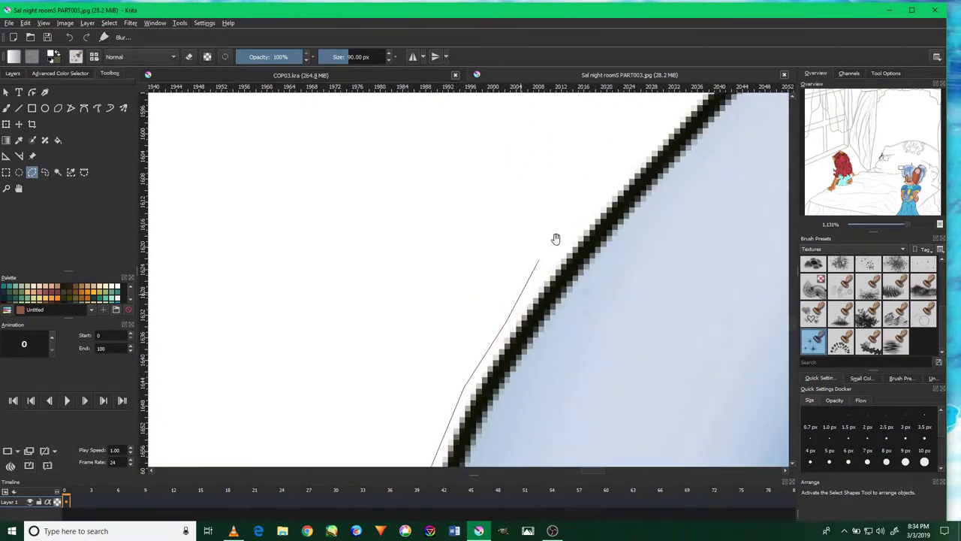
scroll(619, 188, "up", 1)
left_click(613, 186)
scroll(608, 203, "up", 1)
left_click(612, 196)
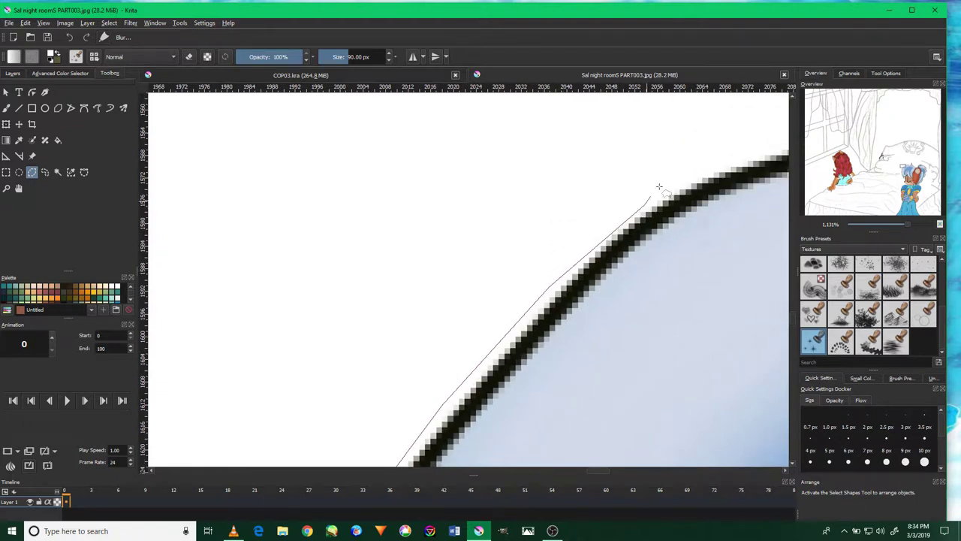
scroll(654, 191, "up", 1)
left_click(651, 221)
Extend the selection along the blue top edge and down the pointed spike's slope.
left_click_drag(713, 199, 443, 267)
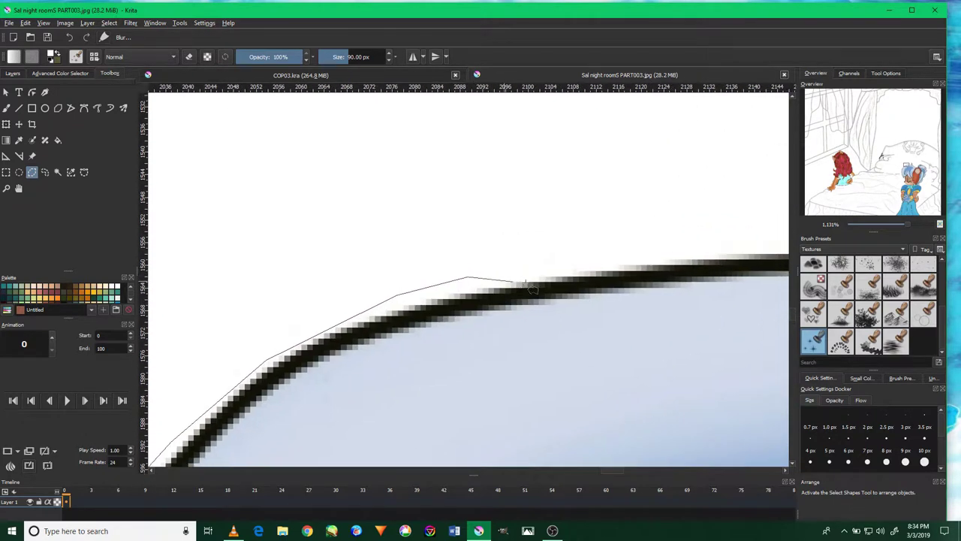
left_click(468, 276)
left_click(611, 263)
left_click(732, 240)
left_click_drag(732, 240, 539, 270)
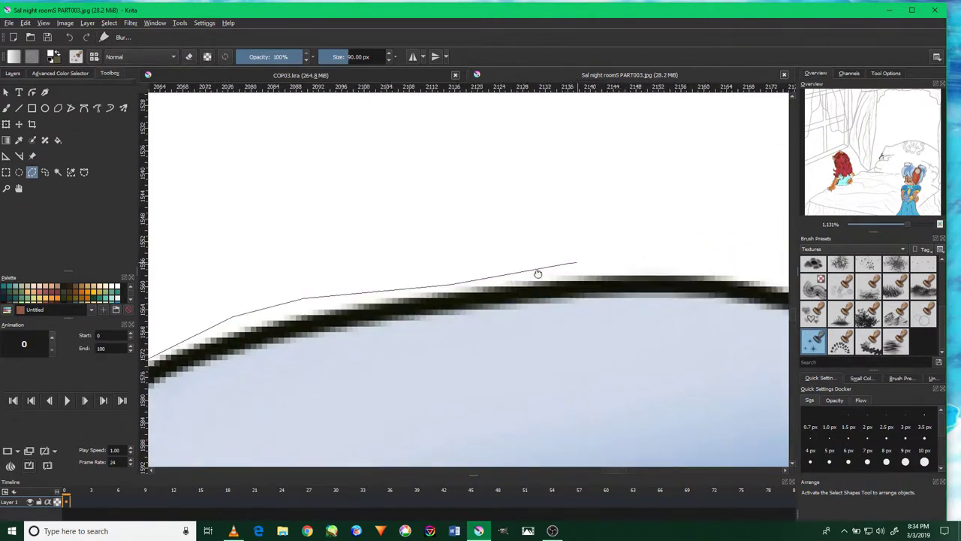
left_click(703, 274)
mouse_move(755, 292)
left_mouse_down()
mouse_move(533, 274)
mouse_move(537, 339)
left_mouse_up()
left_click(537, 285)
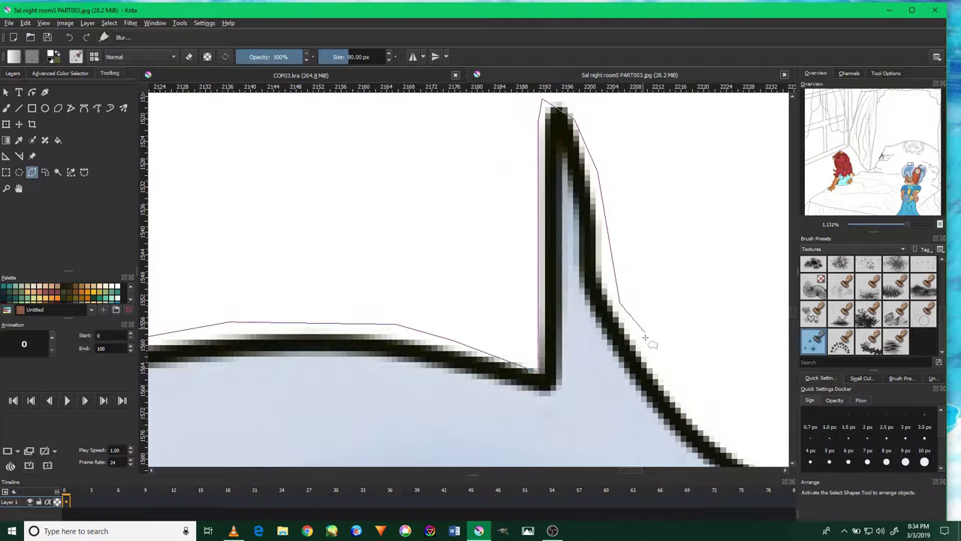
left_click_drag(651, 353, 538, 265)
left_click(600, 347)
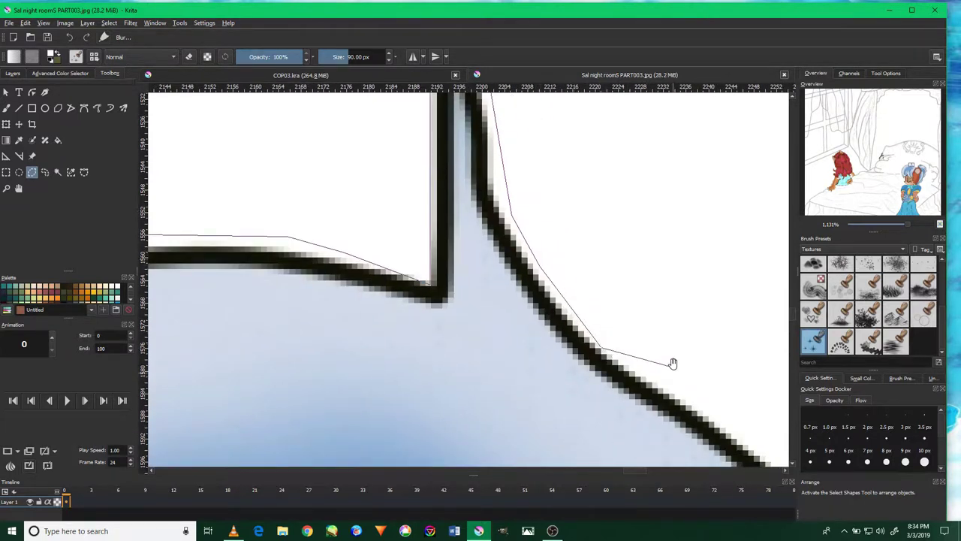
left_click_drag(674, 368, 576, 316)
left_click(684, 403)
left_click_drag(669, 392, 601, 309)
left_click(669, 364)
left_click_drag(711, 385, 646, 370)
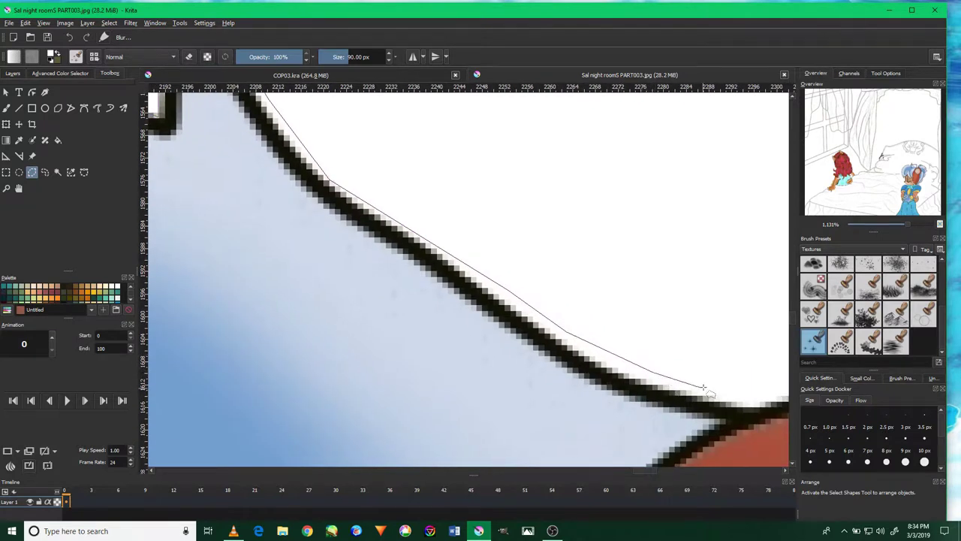
left_click_drag(704, 389, 642, 365)
left_click(665, 378)
left_click(736, 360)
Follow the top blue edge and around the rounded blue shape with selection points.
left_click_drag(735, 360, 643, 386)
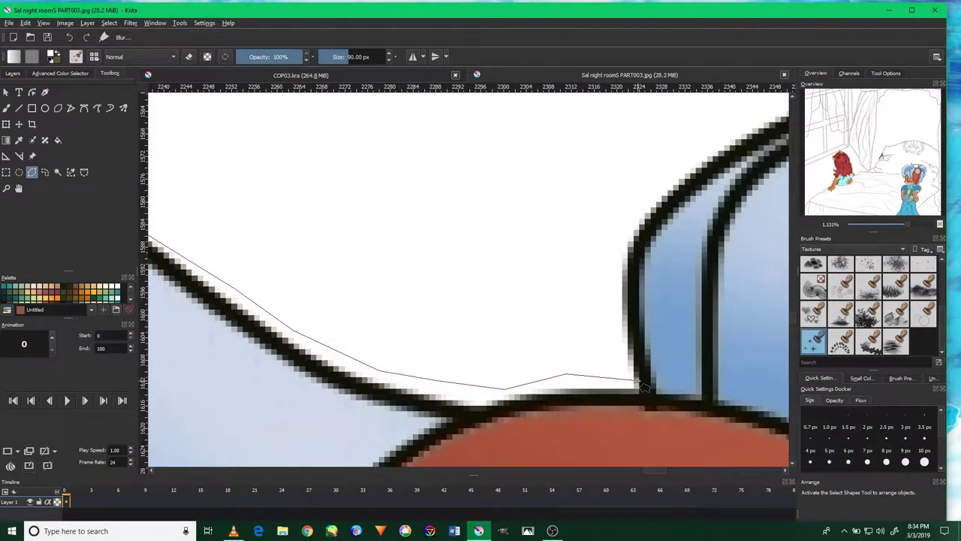
left_click(618, 234)
left_click(658, 182)
left_click_drag(658, 182, 548, 293)
left_click(655, 223)
left_click(742, 186)
left_click_drag(742, 185, 559, 221)
left_click(643, 225)
left_click_drag(741, 248, 616, 228)
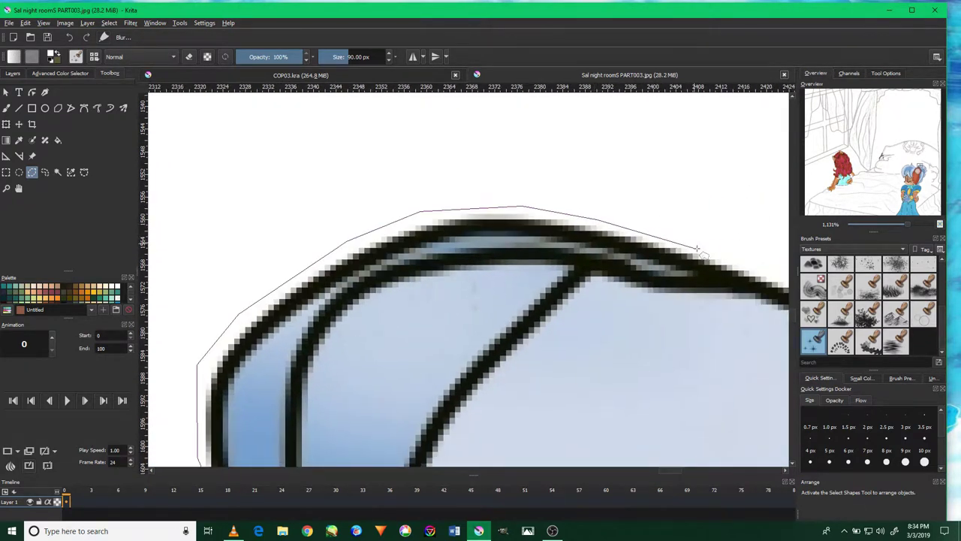
left_click_drag(710, 259, 597, 228)
left_click_drag(705, 268, 550, 229)
left_click(681, 272)
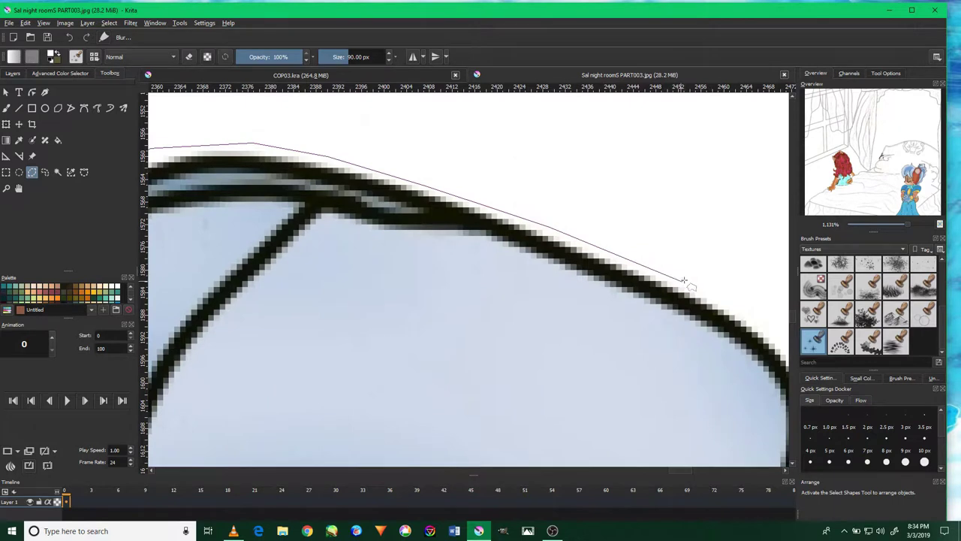
left_click_drag(694, 260, 575, 215)
left_click(673, 290)
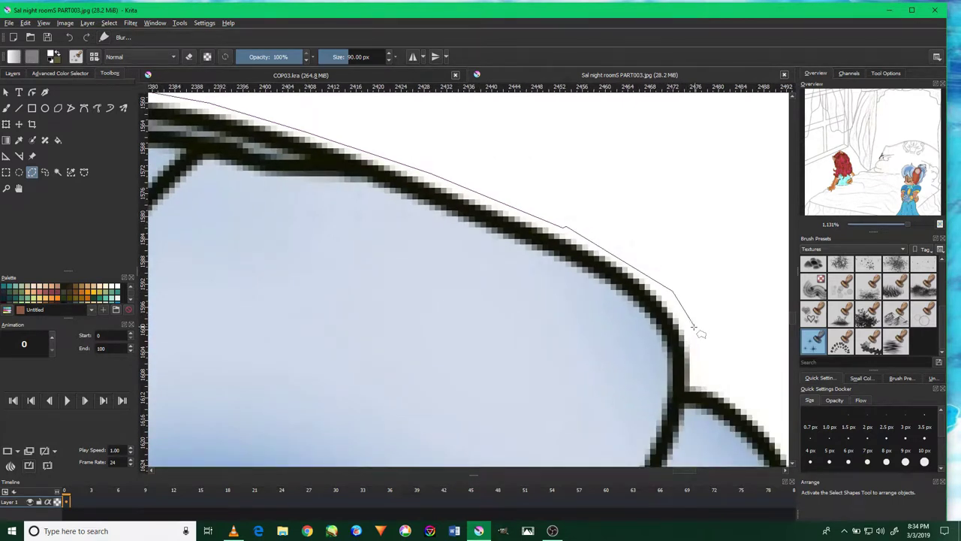
left_click(699, 382)
Add selection points further down the girl's outer edge, zooming out to see more.
left_click_drag(738, 379, 659, 297)
left_click_drag(728, 407, 710, 355)
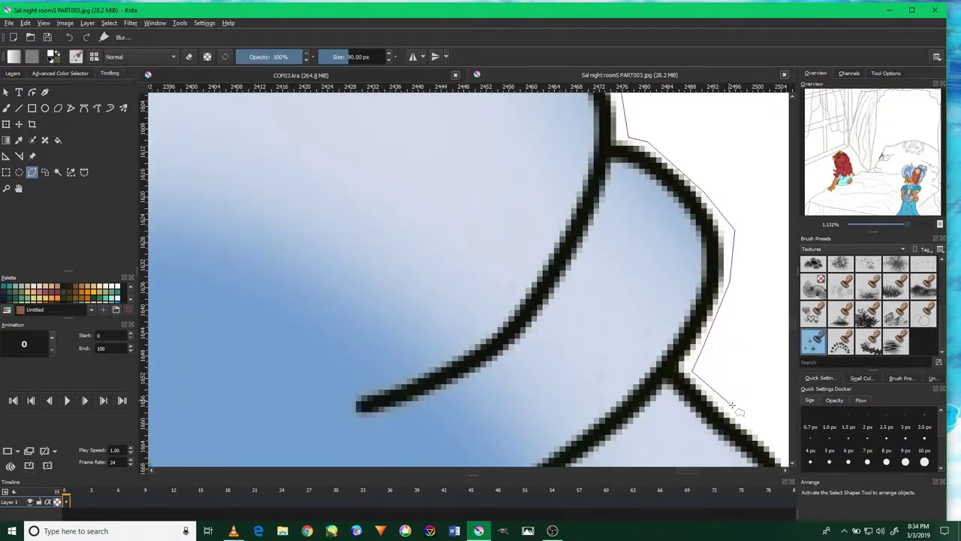
left_click_drag(748, 415, 702, 361)
left_click_drag(732, 398, 723, 360)
left_click(717, 308)
left_click_drag(714, 393, 706, 364)
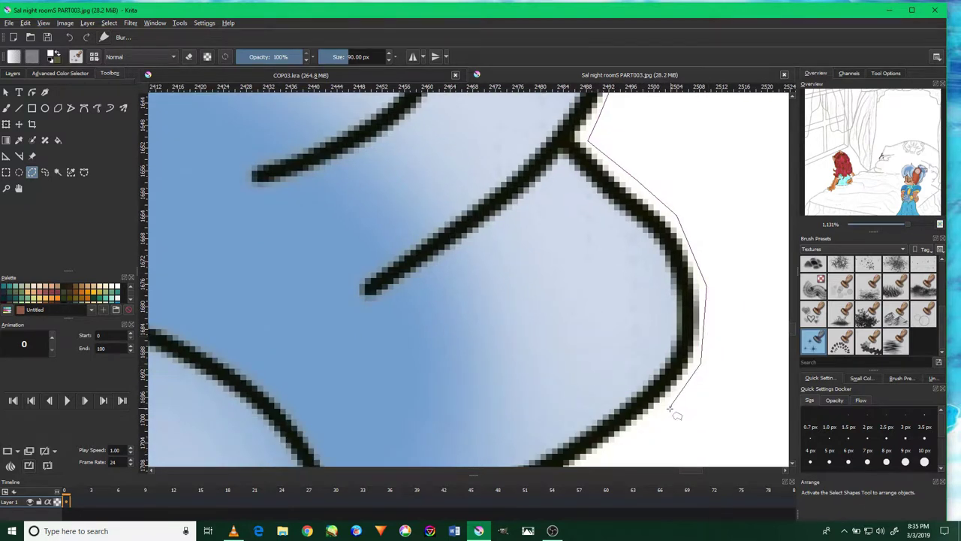
left_click(671, 409)
left_click_drag(670, 409, 727, 312)
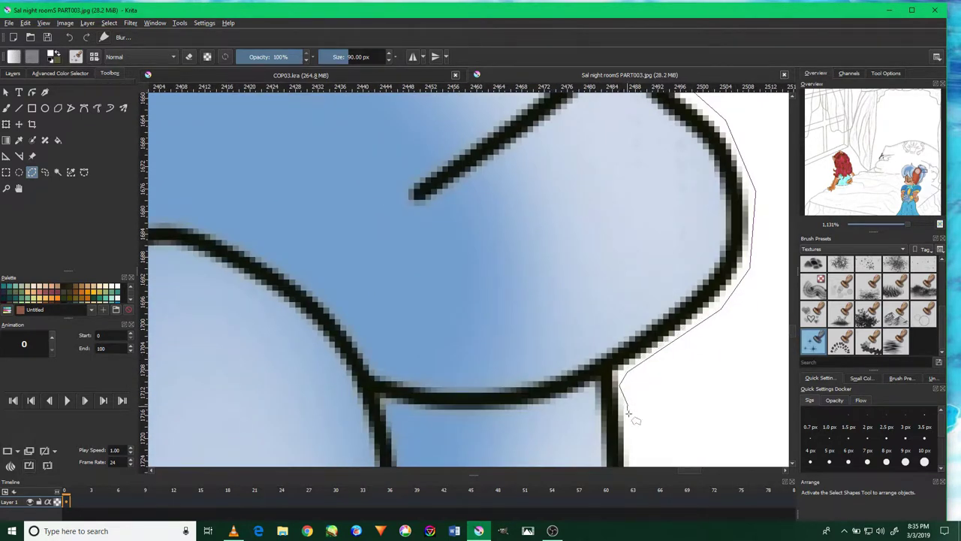
scroll(630, 405, "down", 2)
scroll(635, 313, "down", 1)
scroll(635, 338, "down", 1)
scroll(631, 368, "down", 1)
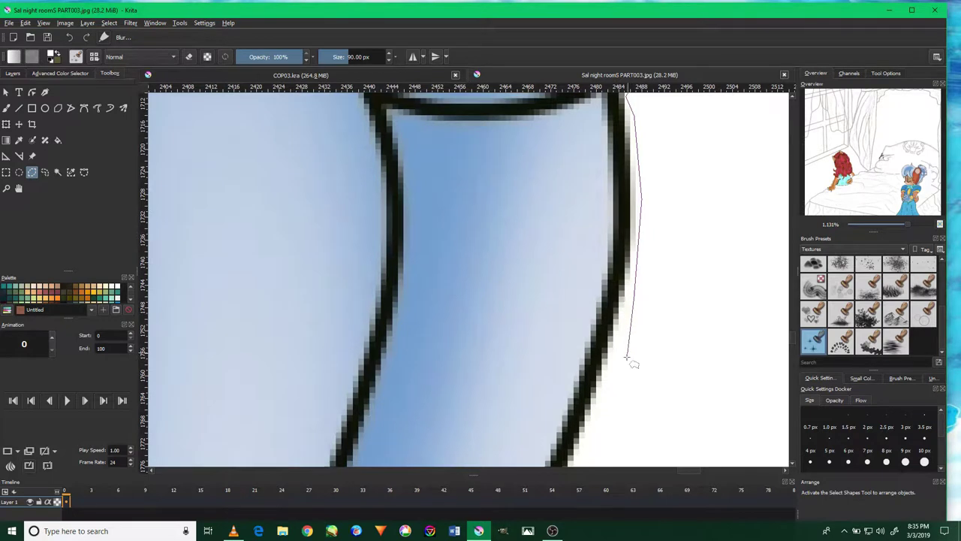
scroll(617, 361, "down", 1)
scroll(593, 383, "down", 2)
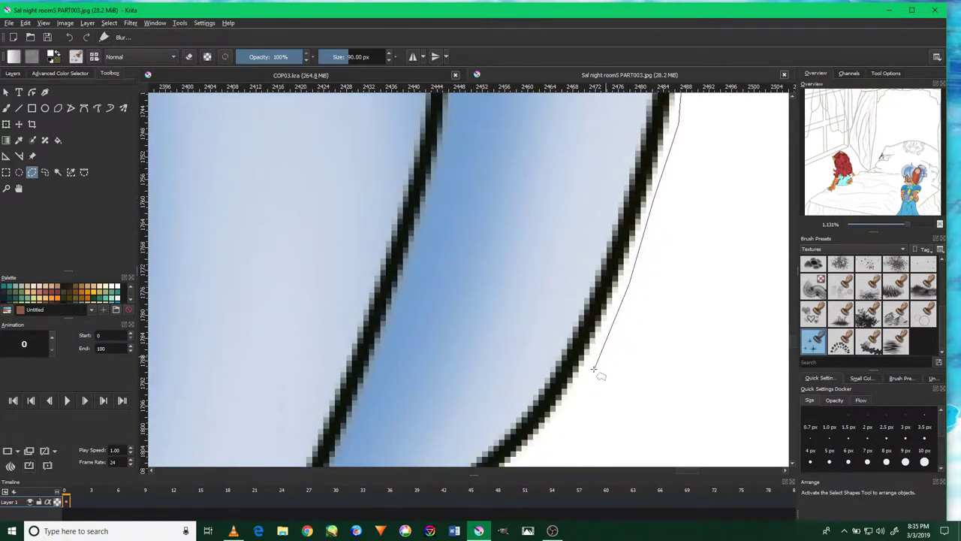
scroll(584, 378, "down", 3)
Trace the lower curved edge to where two lines meet, continuing down the sleeve.
left_click(577, 364)
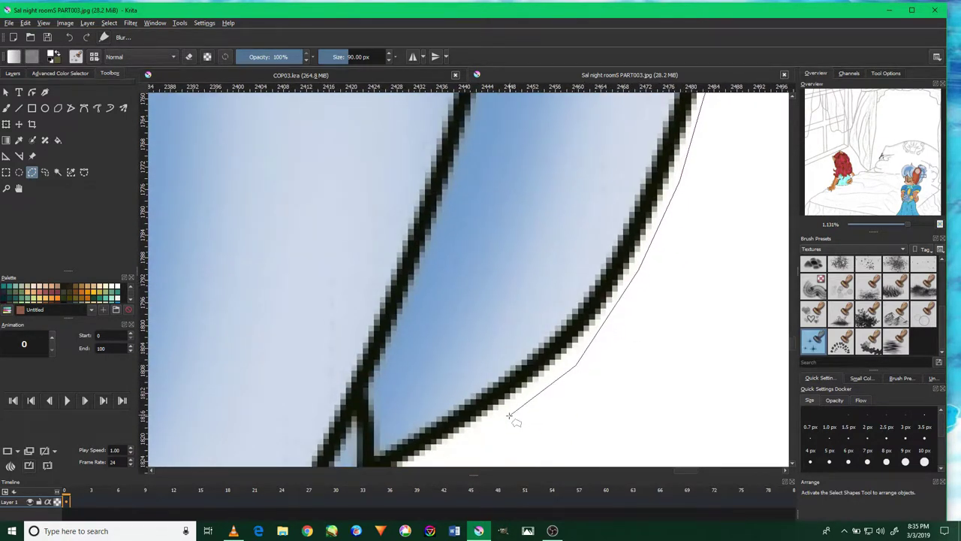
left_click(508, 416)
scroll(633, 321, "down", 3)
scroll(633, 321, "left", 3)
left_click(473, 406)
scroll(525, 387, "down", 3)
scroll(559, 365, "left", 3)
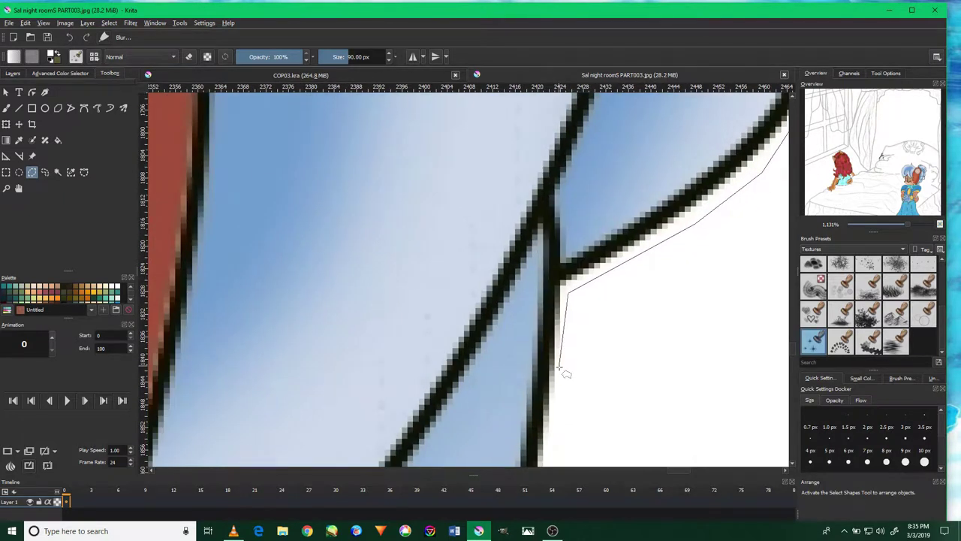
scroll(570, 396, "down", 2)
scroll(555, 443, "down", 4)
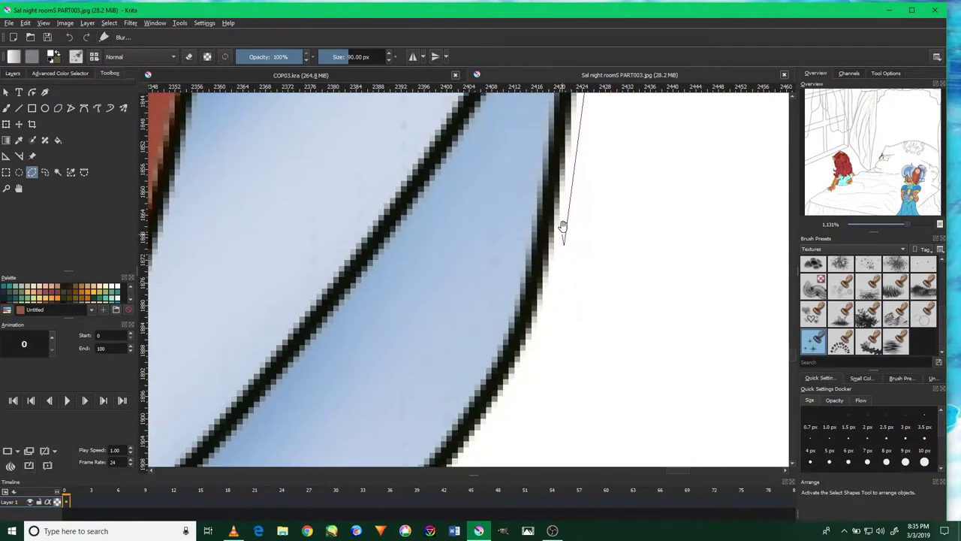
left_click(532, 353)
left_click_drag(506, 440, 639, 187)
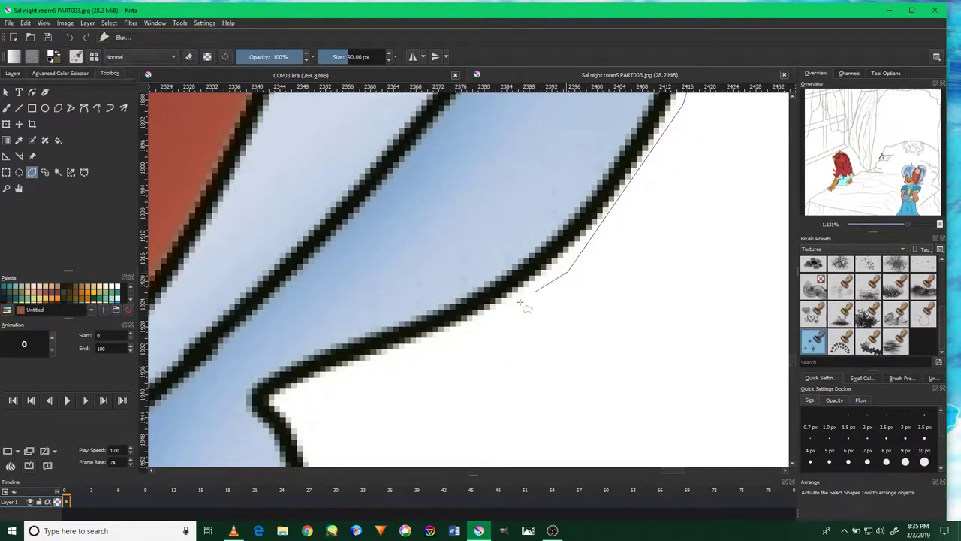
Trace selection points along the character's outline past the blue, yellow and skin-coloured areas into the white gap.
left_click(410, 350)
left_click(285, 392)
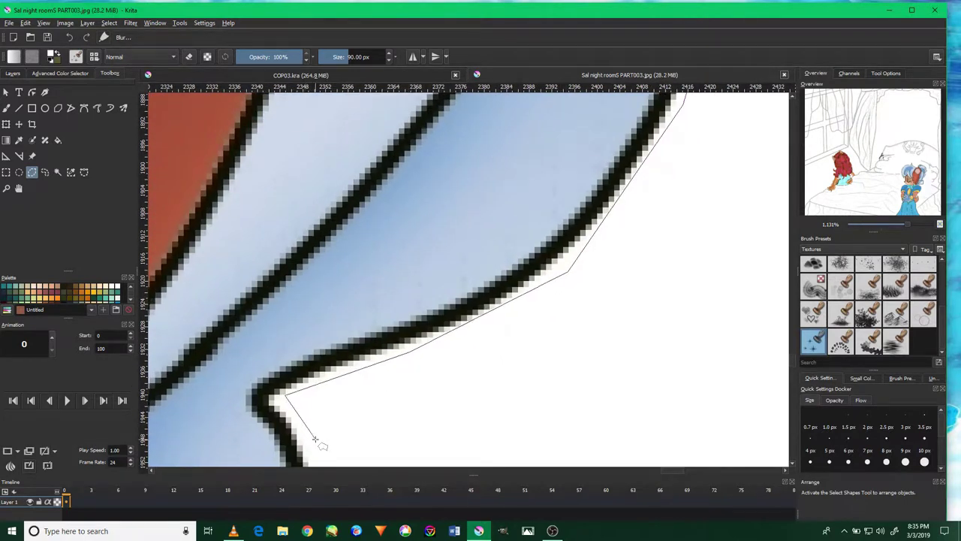
left_click_drag(348, 442, 283, 221)
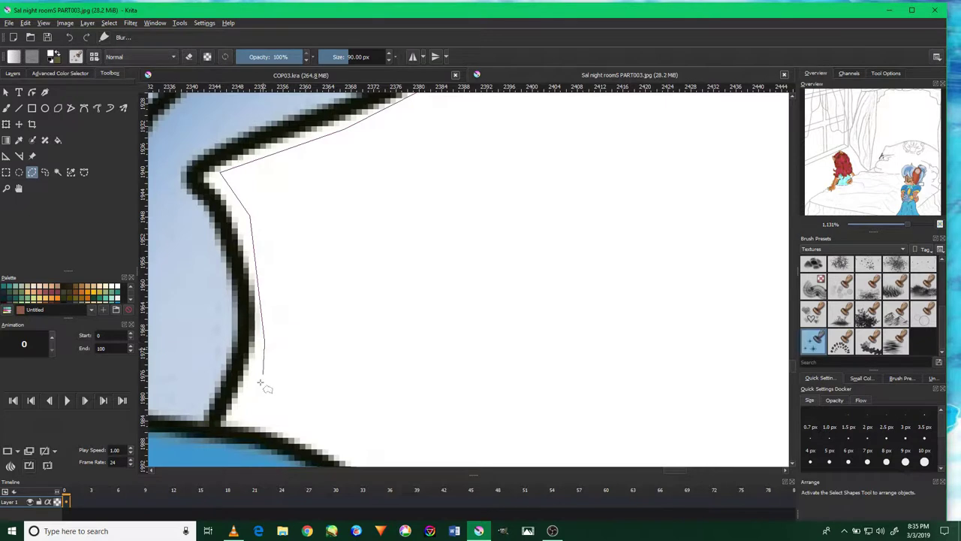
left_click(247, 412)
left_click_drag(348, 448, 249, 295)
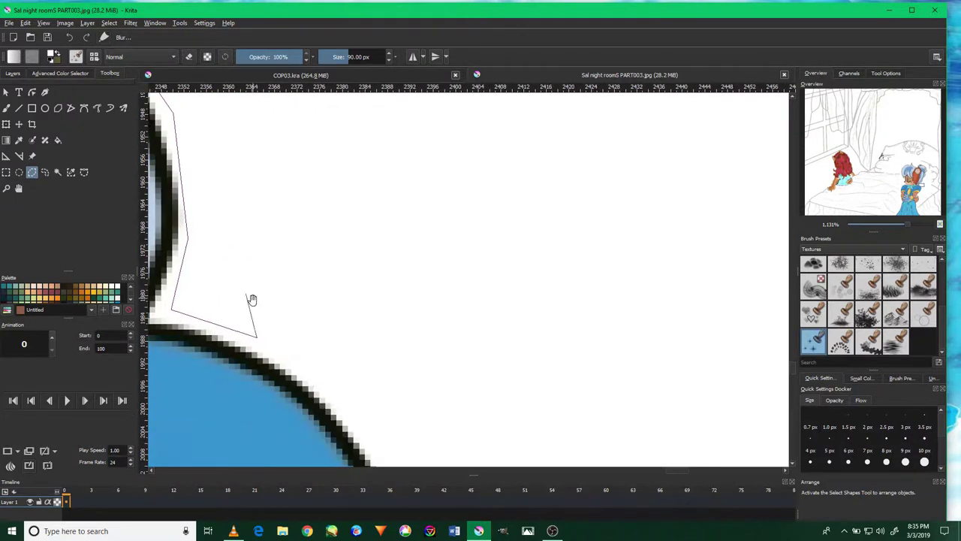
left_click(312, 384)
left_click_drag(334, 376, 312, 296)
left_click(353, 378)
left_click_drag(360, 350, 332, 258)
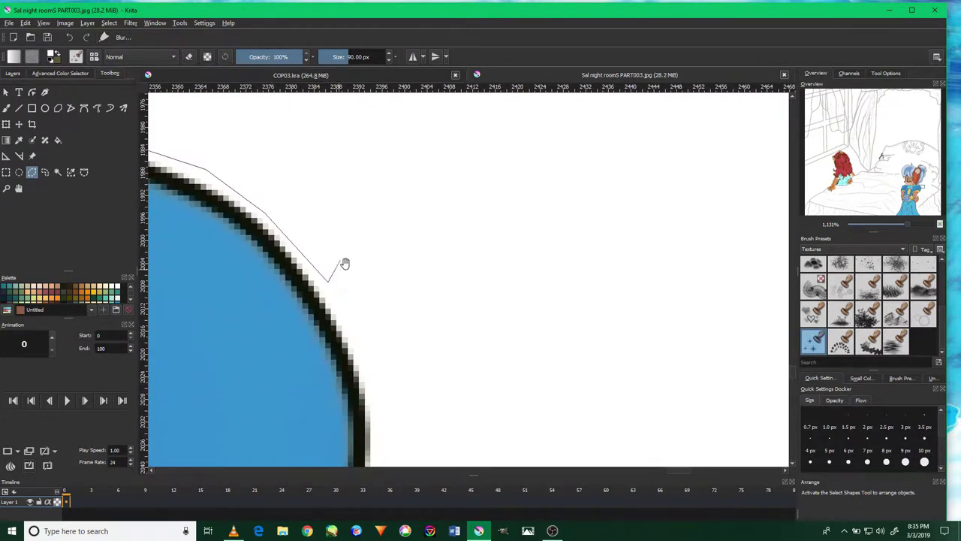
left_click_drag(384, 395, 374, 269)
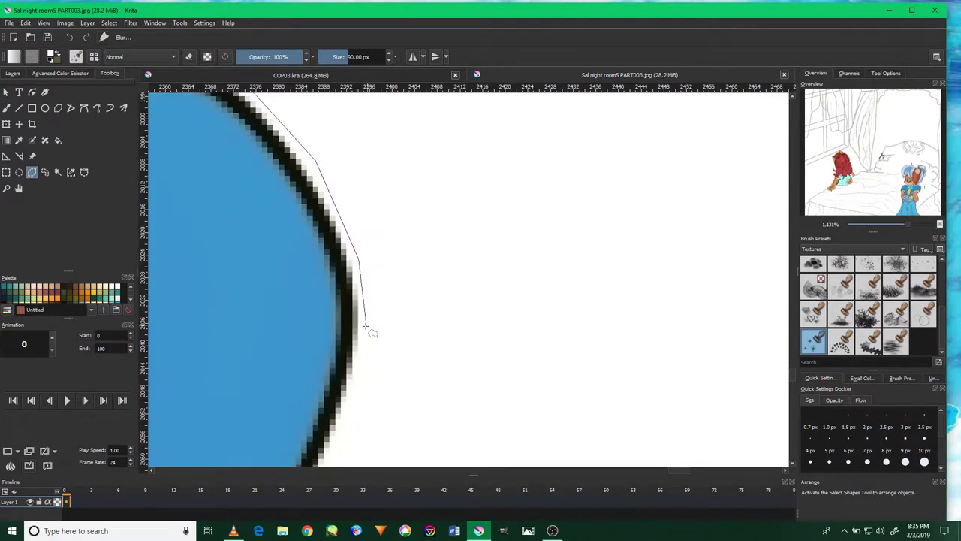
left_click_drag(355, 416, 357, 361)
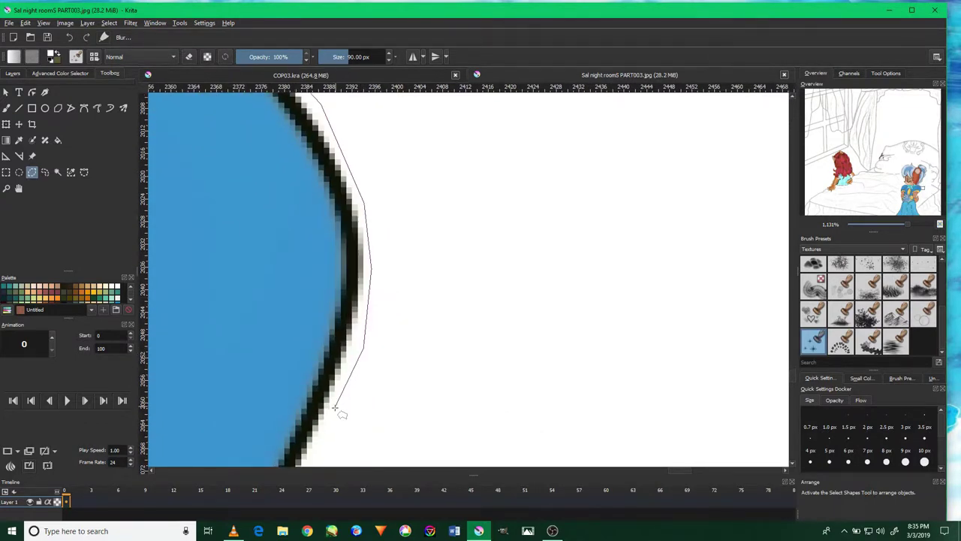
left_click_drag(340, 405, 483, 258)
left_click_drag(368, 386, 395, 193)
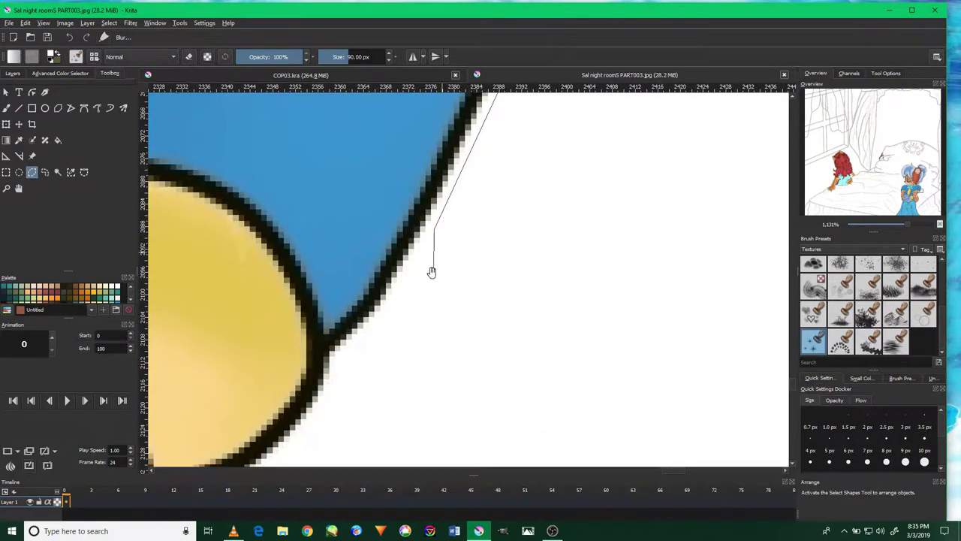
left_click(362, 351)
left_click(314, 429)
left_click_drag(350, 401, 427, 294)
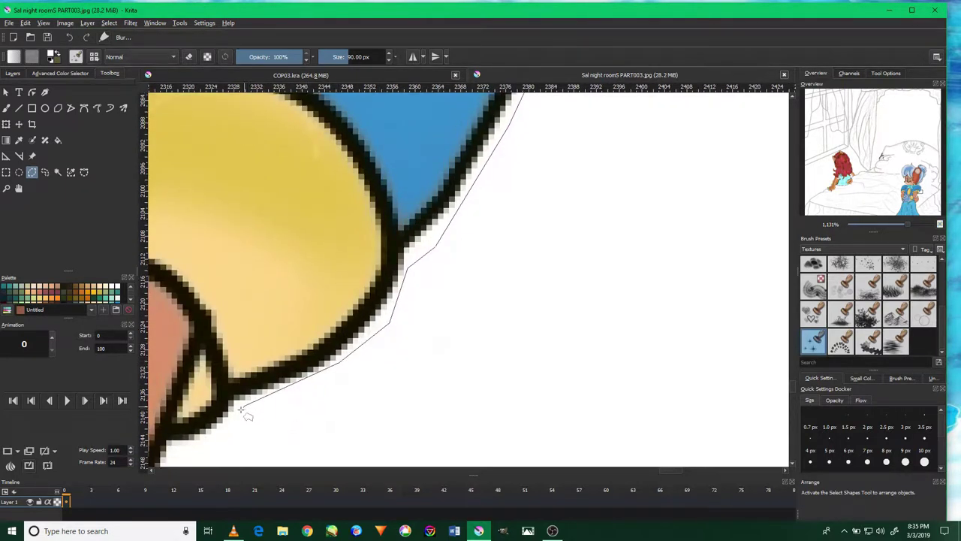
left_click_drag(225, 437, 285, 364)
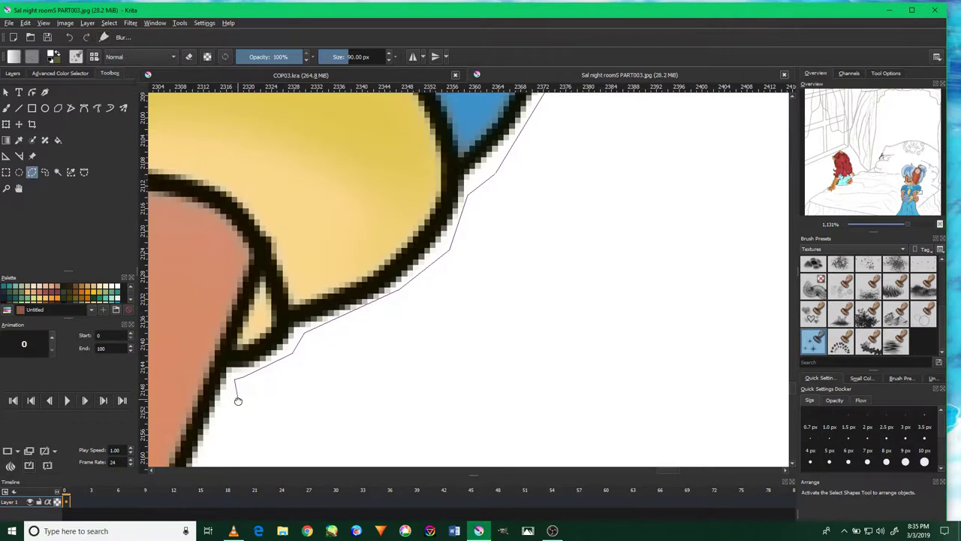
left_click_drag(238, 400, 347, 310)
mouse_move(317, 393)
left_mouse_down()
mouse_move(388, 298)
mouse_move(526, 311)
left_mouse_up()
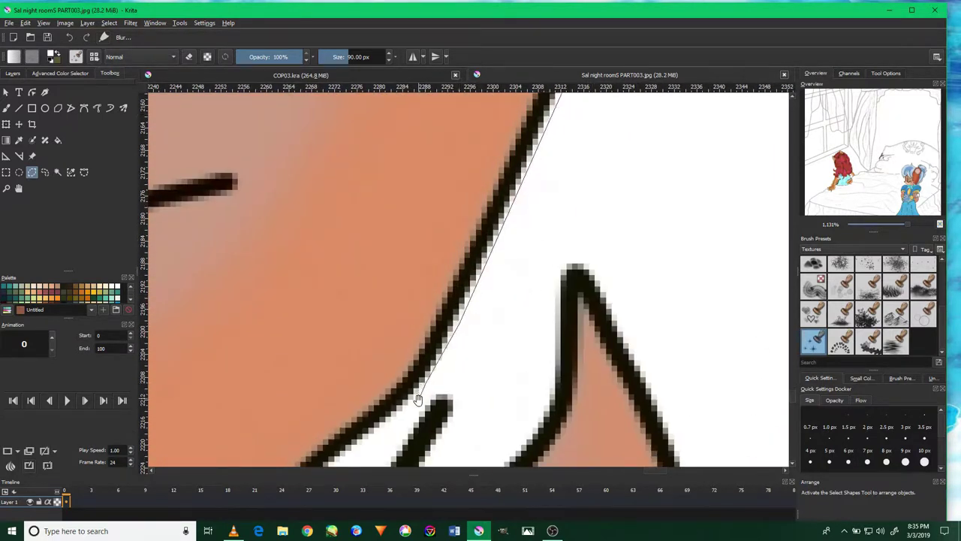
left_click_drag(418, 399, 503, 283)
left_click(510, 260)
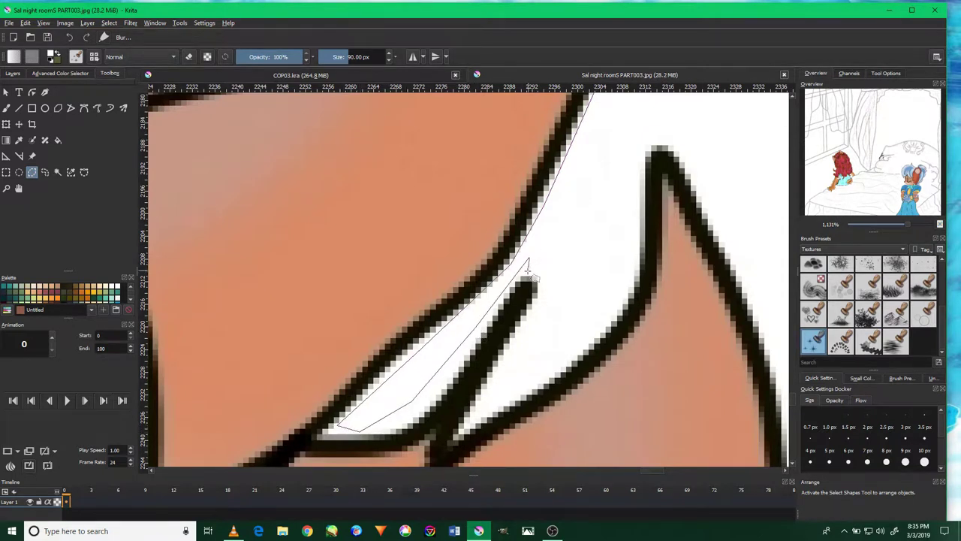
left_click(476, 416)
left_click(572, 351)
left_click(627, 282)
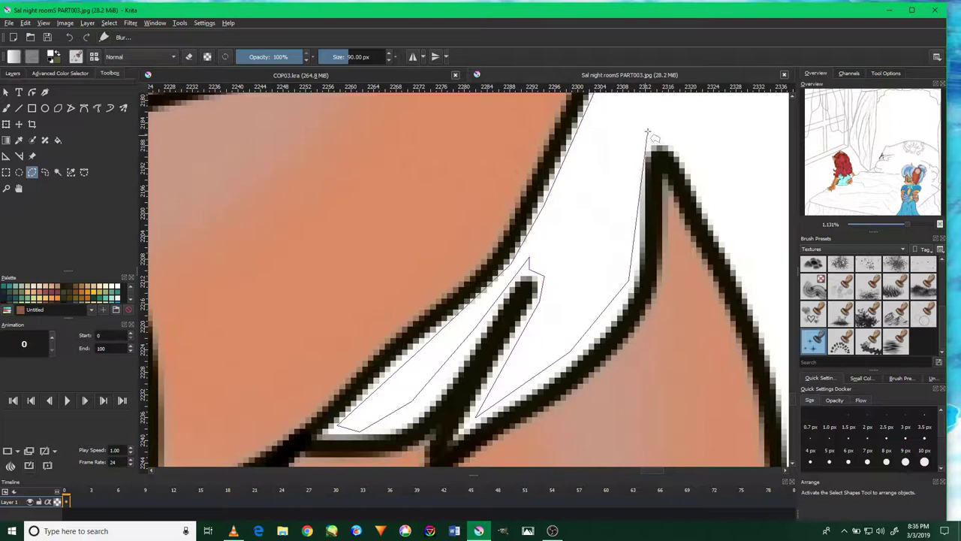
Continue the selection down the white and blue edges to the image's bottom edge.
scroll(729, 278, "down", 3)
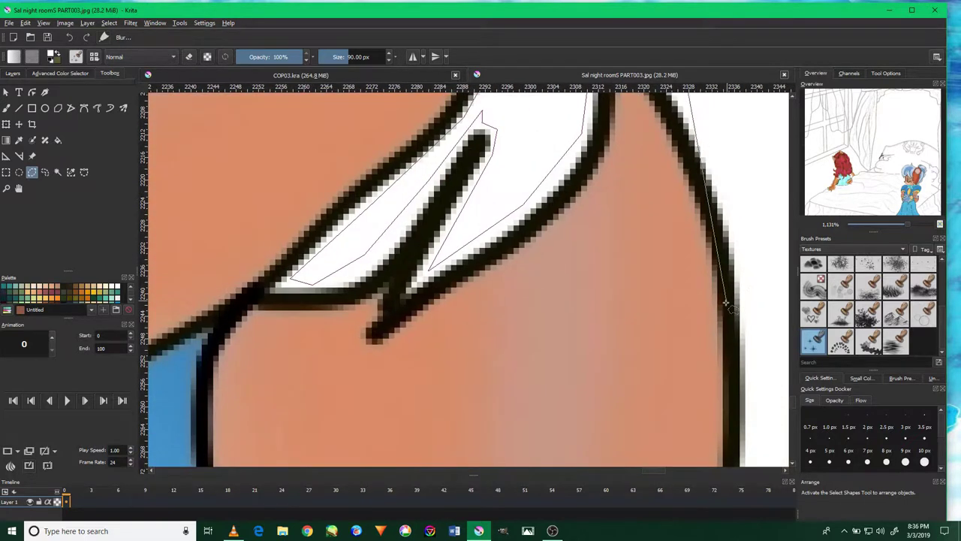
scroll(750, 293, "down", 3)
scroll(754, 349, "down", 2)
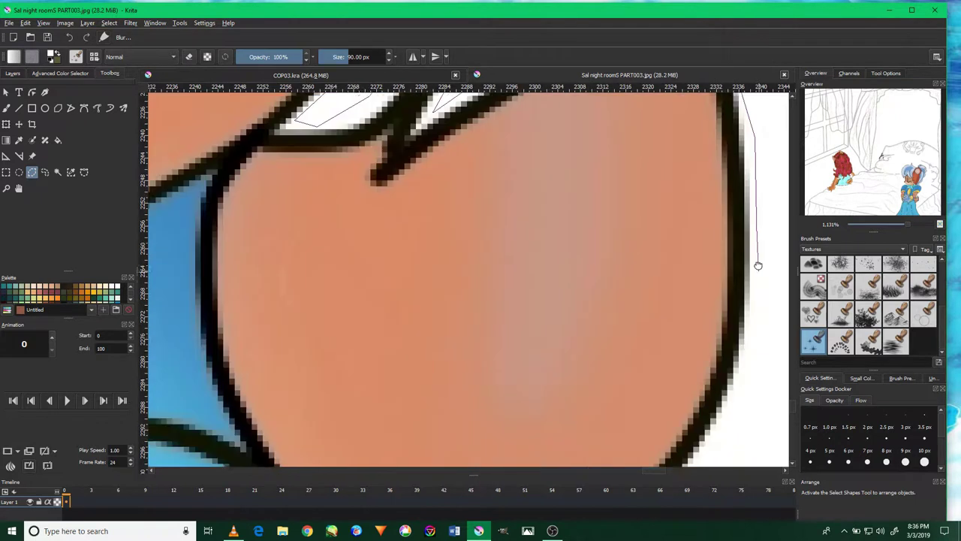
scroll(758, 330, "down", 2)
scroll(750, 301, "down", 2)
scroll(751, 304, "down", 2)
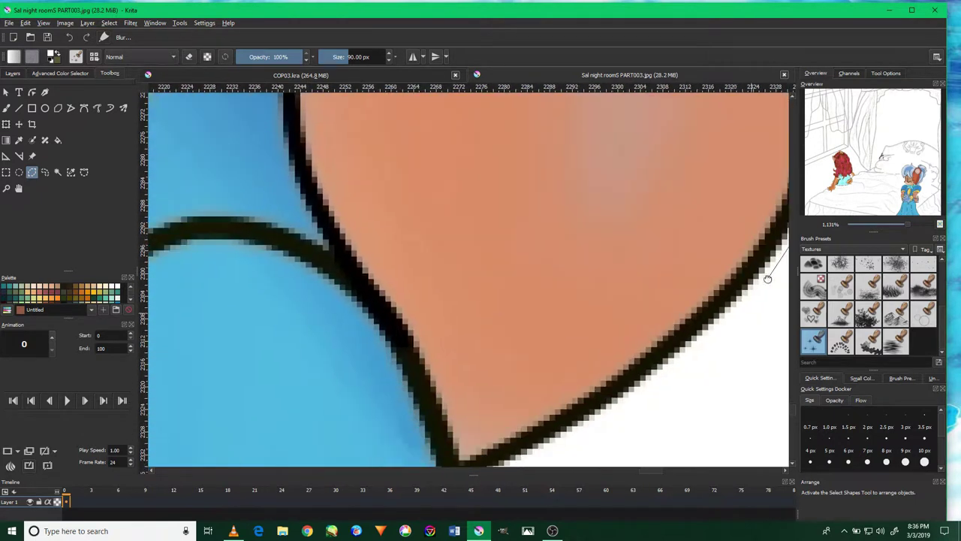
scroll(691, 345, "down", 2)
left_click(698, 321)
left_click(572, 381)
scroll(577, 398, "down", 2)
left_click(558, 343)
scroll(571, 364, "down", 2)
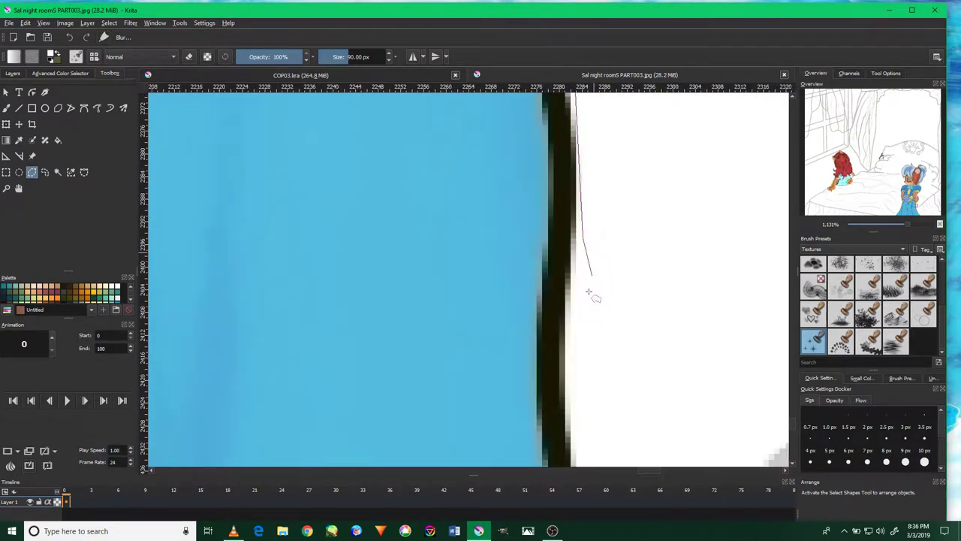
left_click(573, 389)
scroll(579, 376, "down", 2)
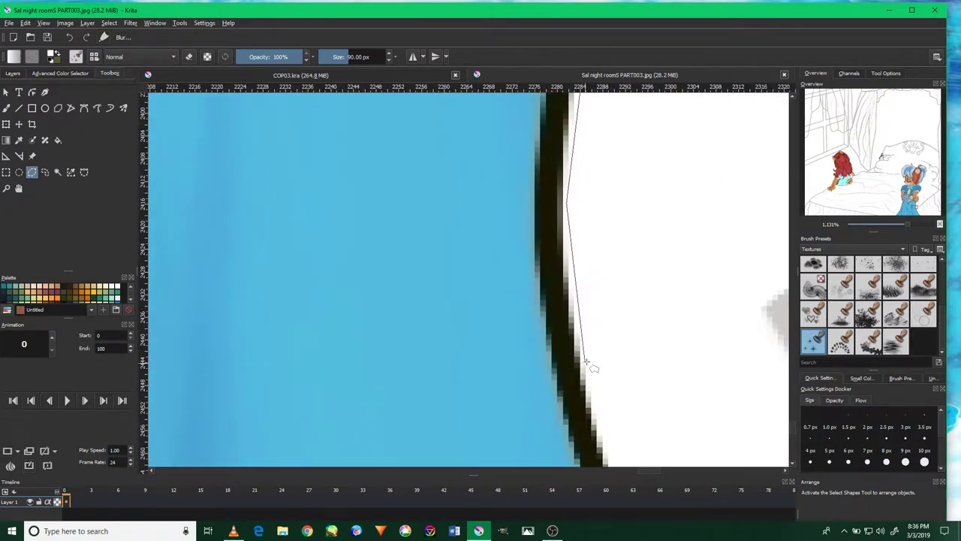
scroll(601, 388, "down", 2)
scroll(578, 397, "down", 2)
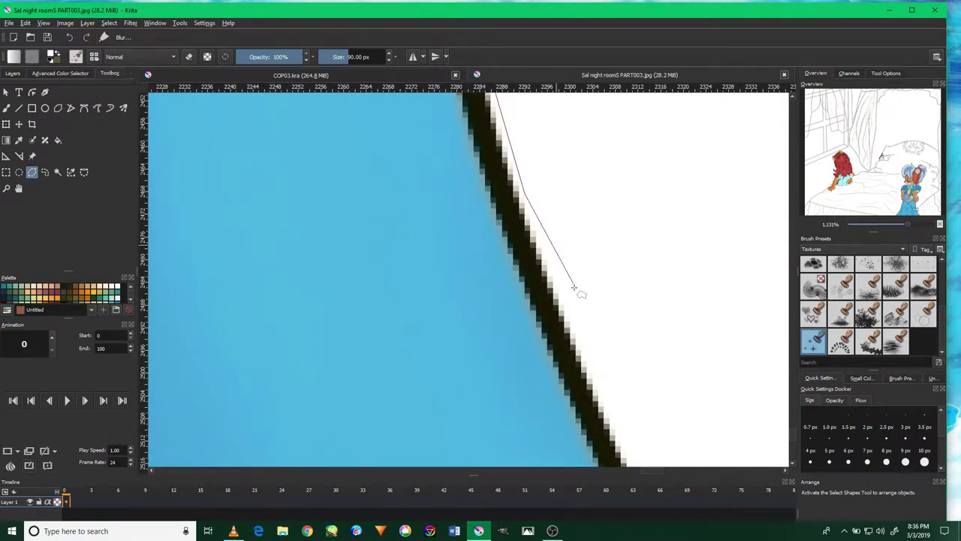
scroll(570, 308, "down", 2)
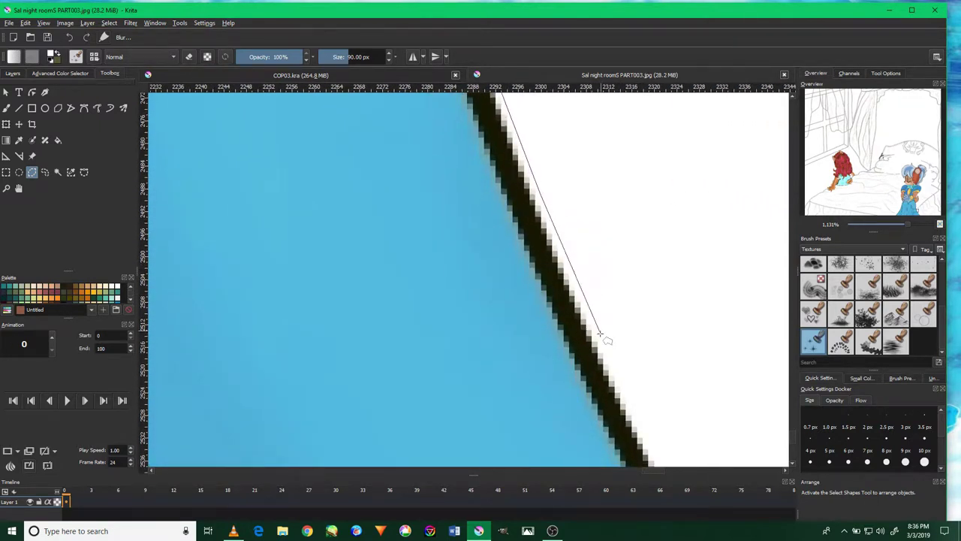
scroll(633, 365, "down", 2)
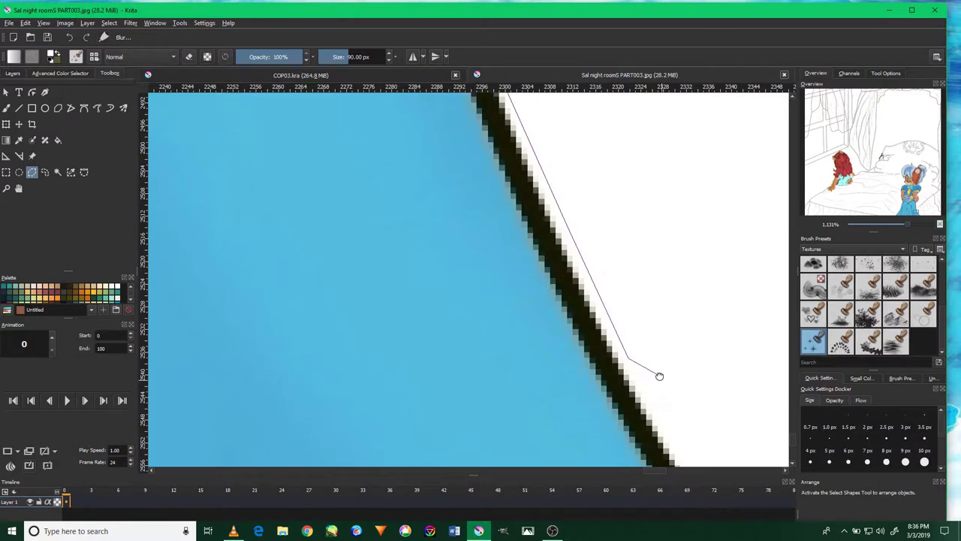
scroll(659, 375, "down", 2)
scroll(624, 360, "down", 2)
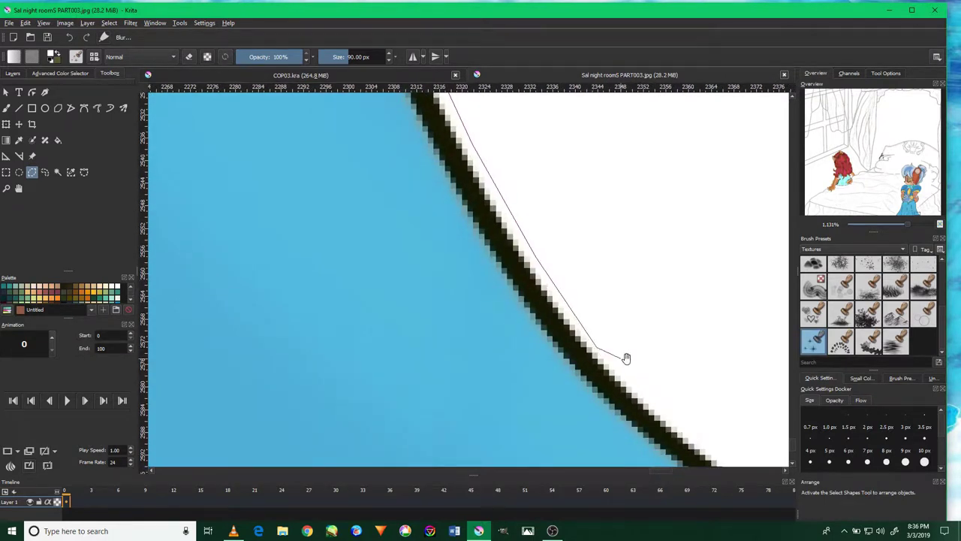
scroll(623, 364, "down", 2)
scroll(601, 368, "down", 2)
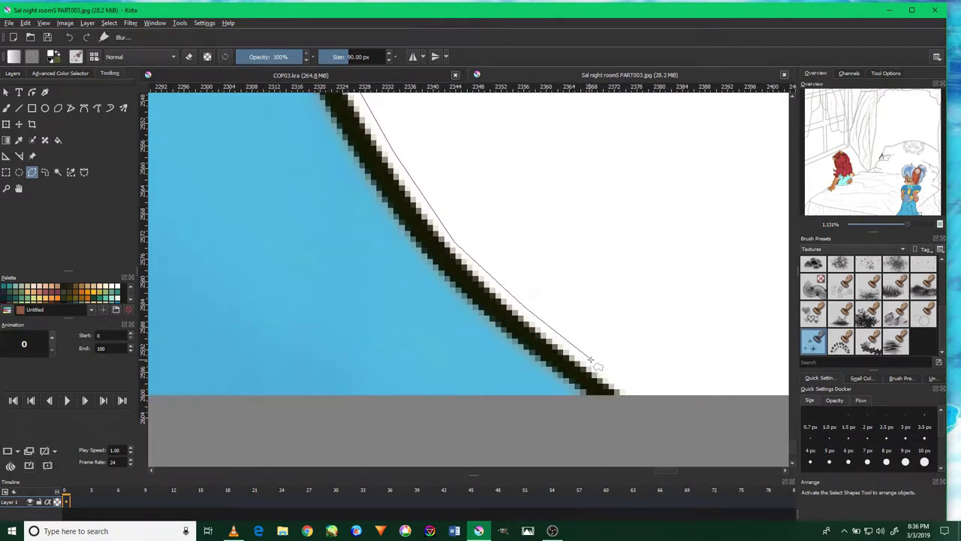
left_click(636, 420)
Return up the outline, add a final point, and close the polygonal selection around the character.
scroll(443, 409, "left", 5)
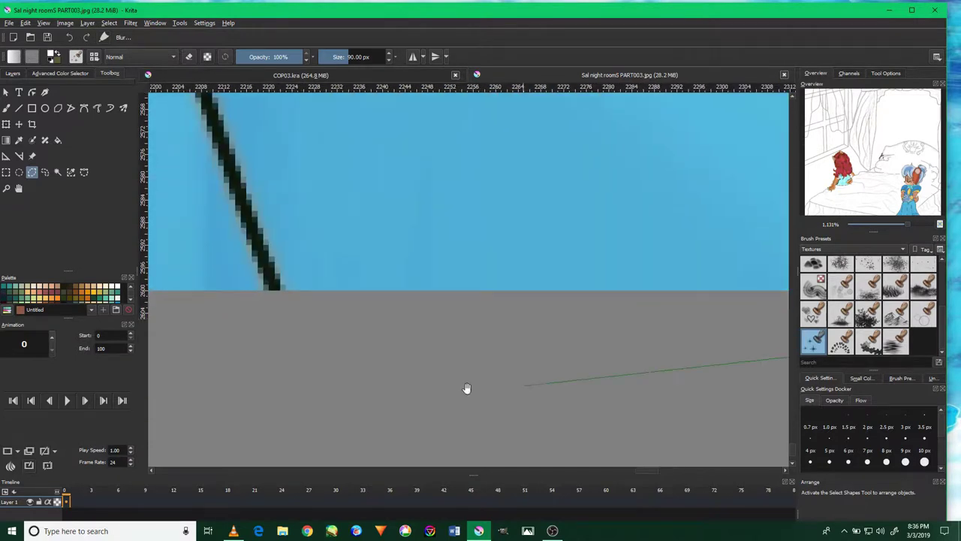
scroll(570, 368, "left", 4)
scroll(693, 401, "left", 4)
scroll(380, 415, "left", 3)
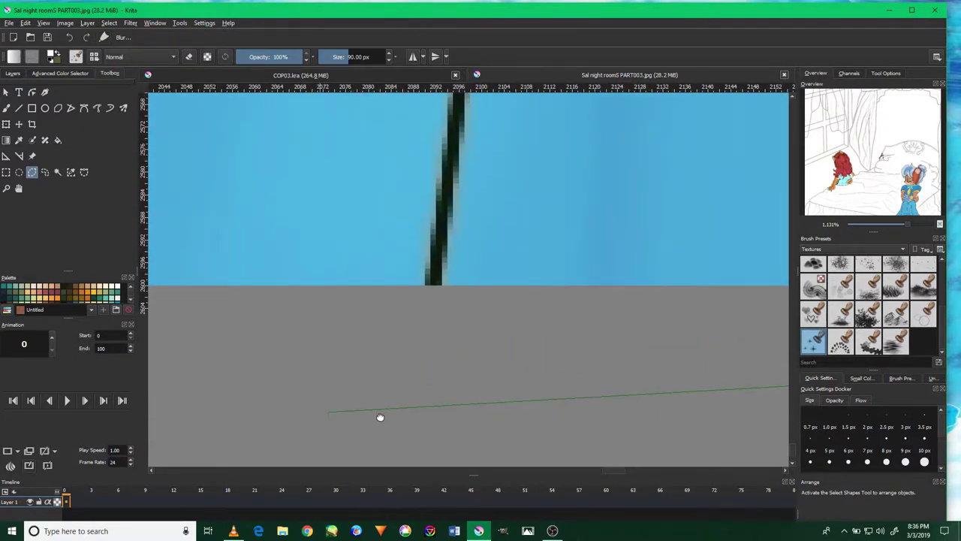
scroll(433, 358, "left", 3)
scroll(323, 395, "left", 3)
scroll(319, 361, "left", 6)
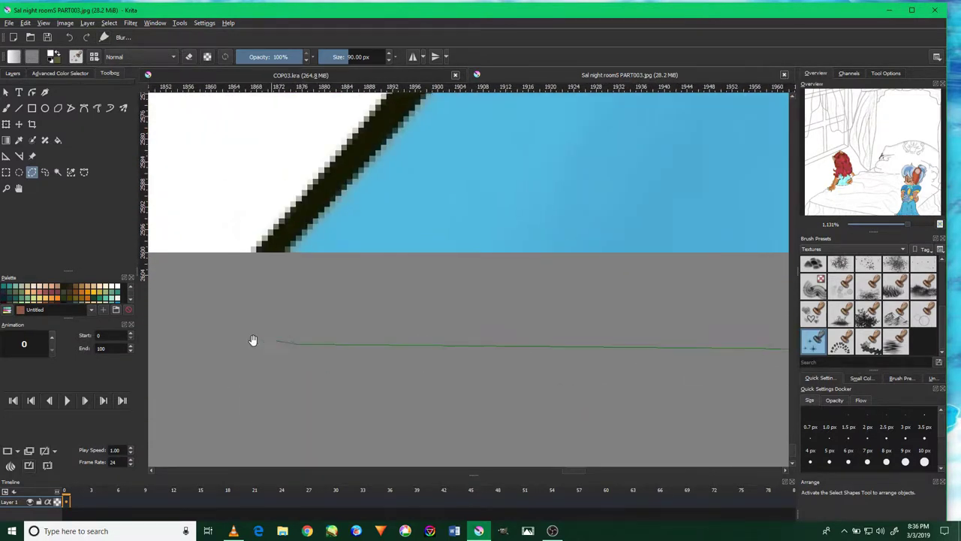
scroll(286, 339, "left", 2)
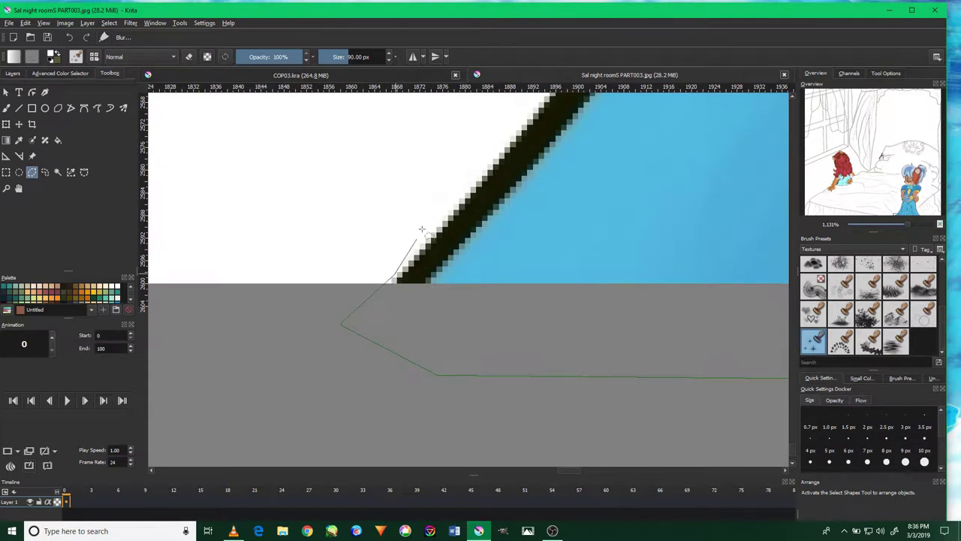
scroll(439, 223, "up", 2)
scroll(440, 248, "up", 2)
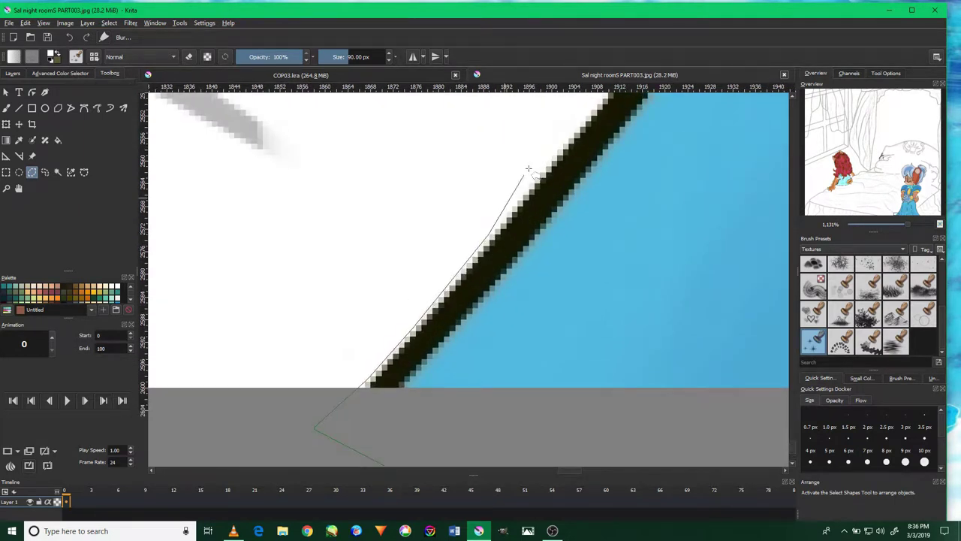
scroll(555, 158, "up", 3)
scroll(556, 157, "right", 3)
scroll(551, 188, "up", 4)
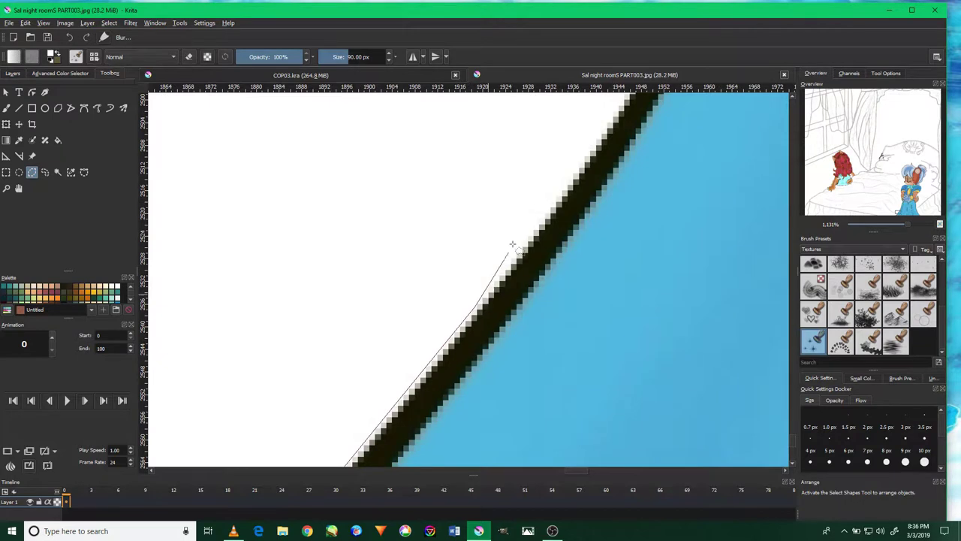
scroll(556, 203, "down", 2)
scroll(578, 199, "right", 3)
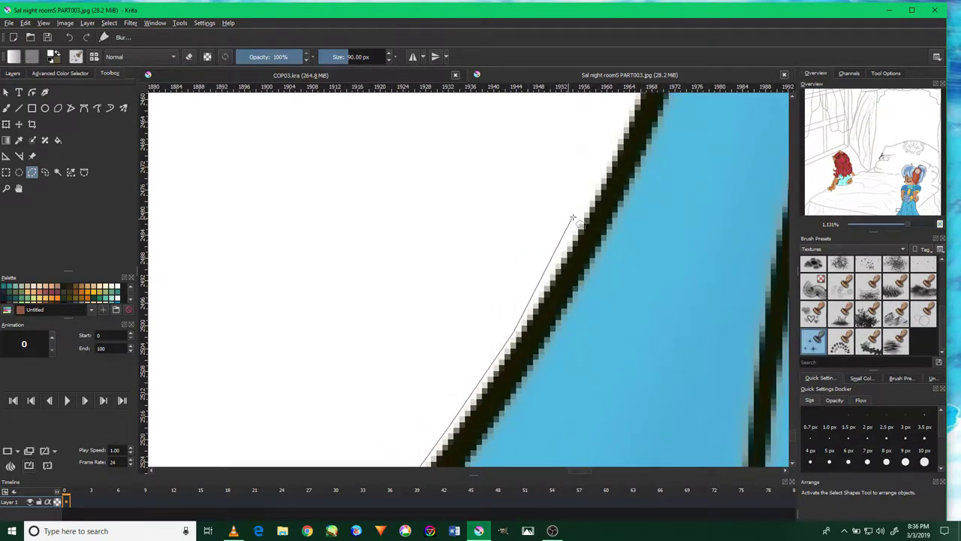
scroll(597, 180, "up", 3)
scroll(608, 181, "right", 3)
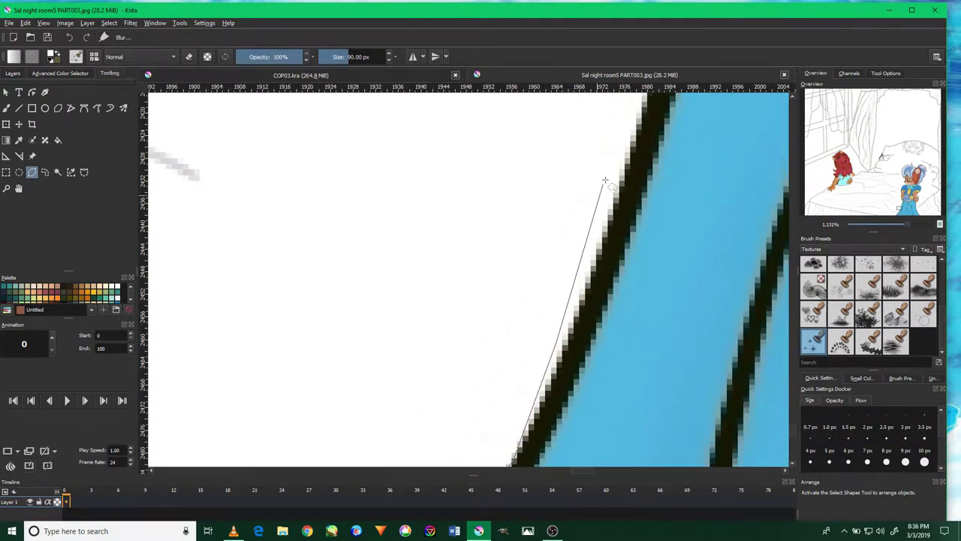
scroll(616, 180, "up", 3)
scroll(616, 169, "right", 3)
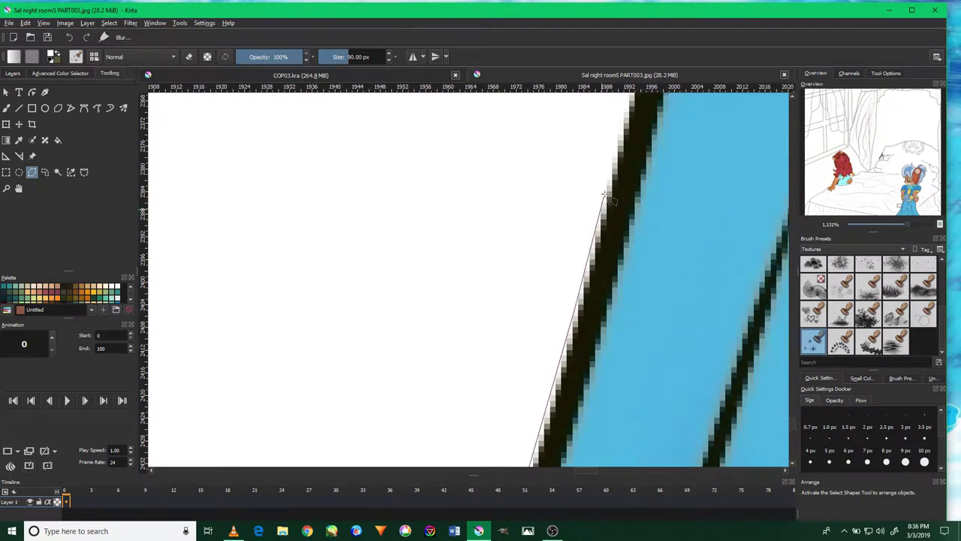
scroll(609, 180, "up", 3)
scroll(597, 225, "right", 3)
scroll(596, 214, "up", 3)
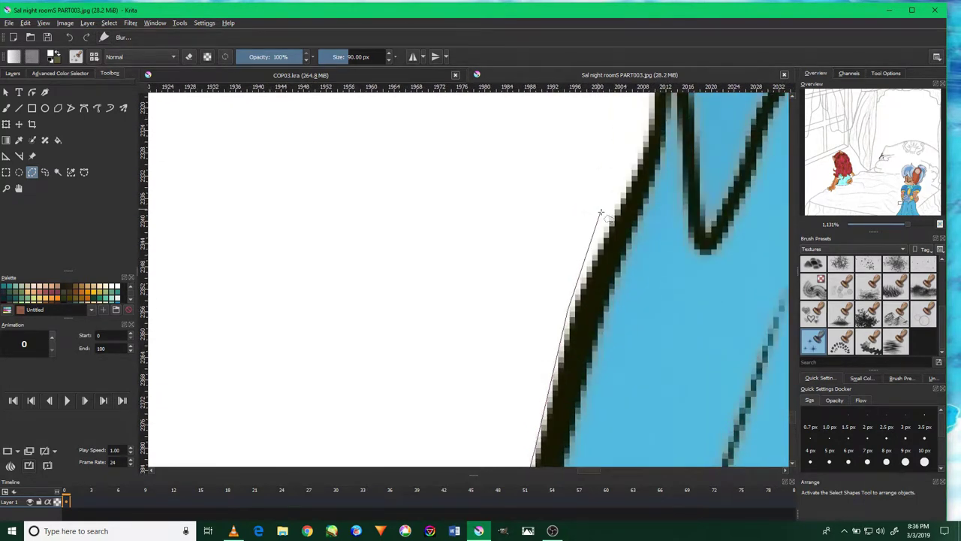
scroll(640, 141, "up", 3)
scroll(612, 177, "right", 2)
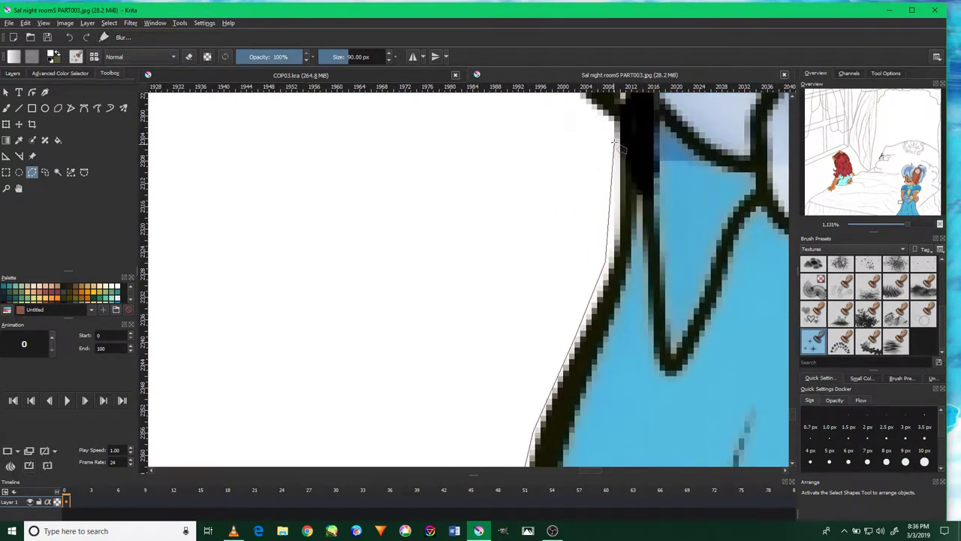
scroll(612, 117, "up", 3)
scroll(578, 172, "left", 1)
scroll(553, 165, "up", 3)
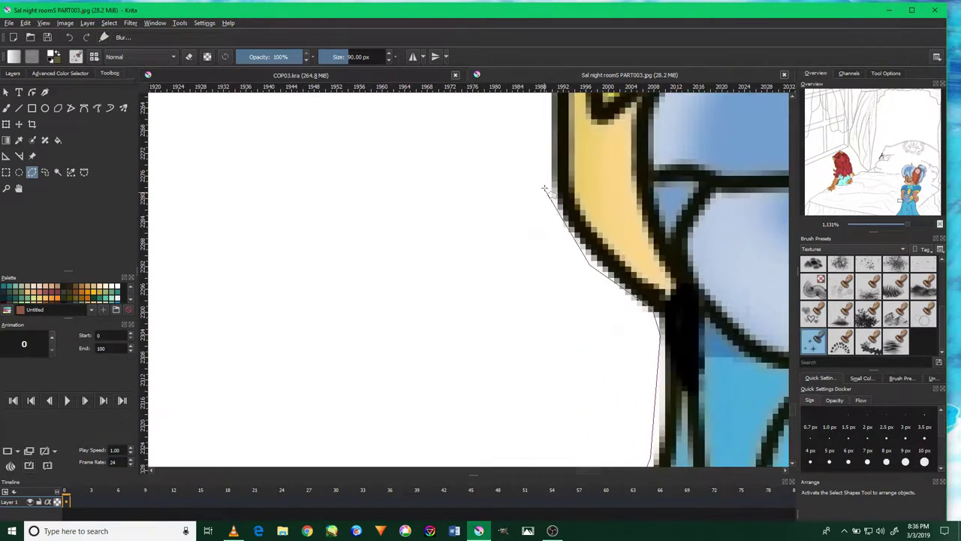
scroll(533, 194, "up", 2)
scroll(537, 169, "up", 3)
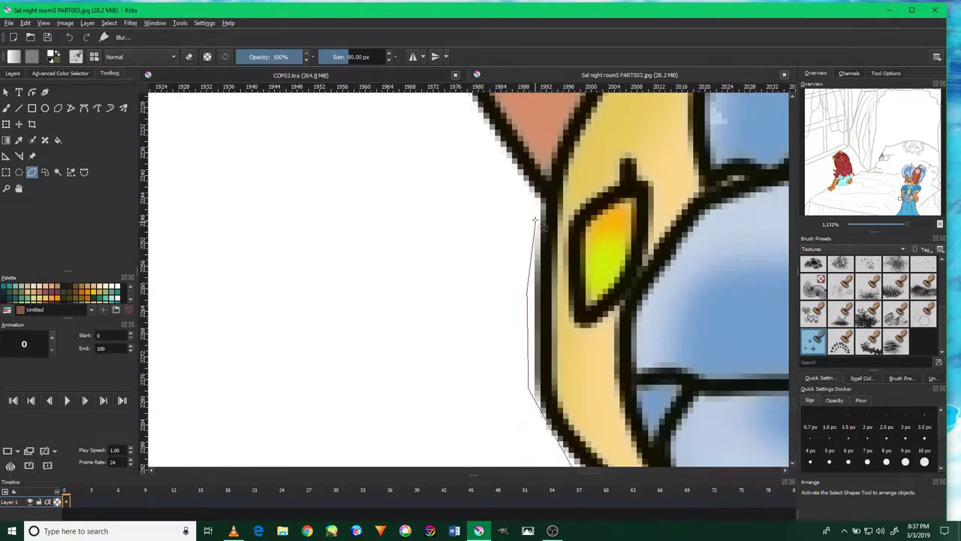
scroll(511, 199, "up", 2)
scroll(489, 191, "up", 3)
scroll(489, 191, "left", 1)
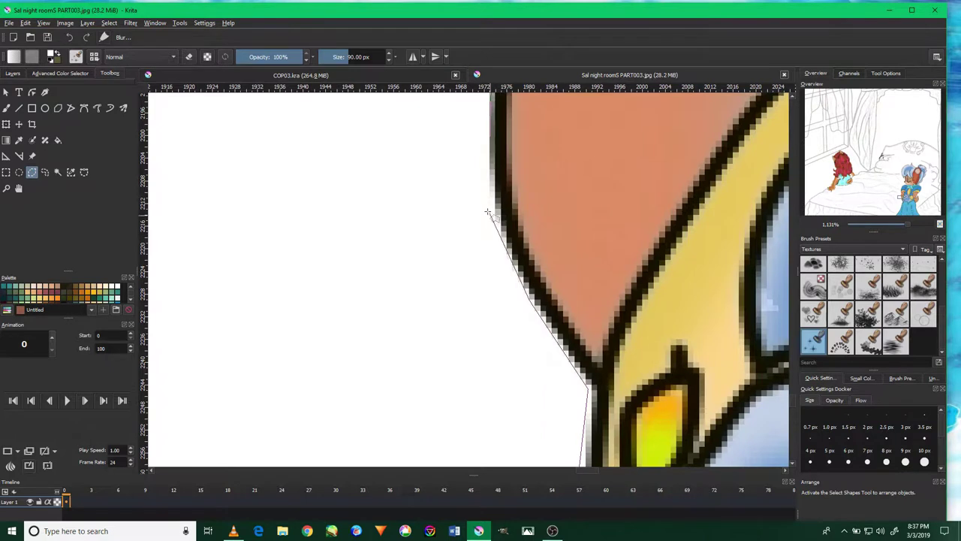
scroll(487, 197, "up", 3)
scroll(473, 215, "up", 3)
scroll(474, 214, "right", 2)
left_click(404, 268)
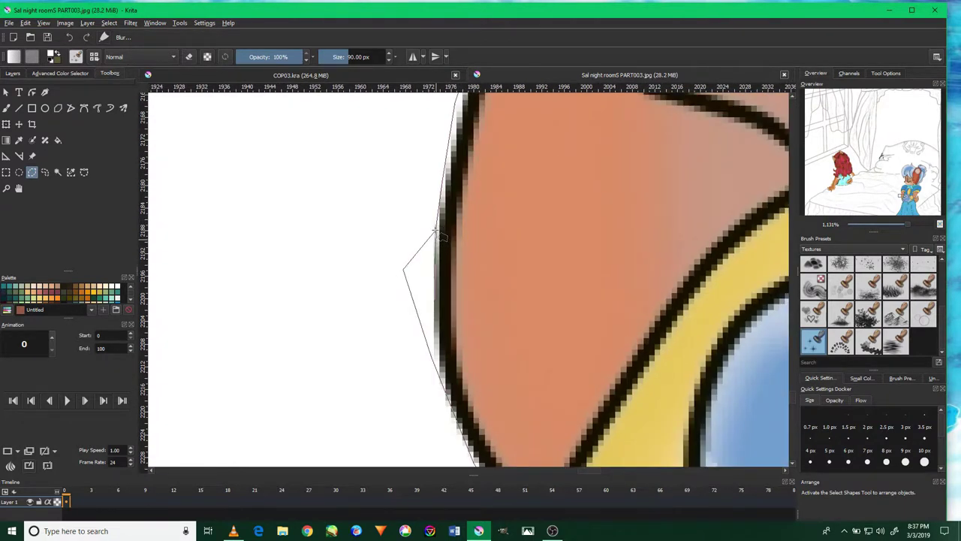
scroll(442, 207, "up", 3)
scroll(455, 218, "up", 1)
double_click(451, 226)
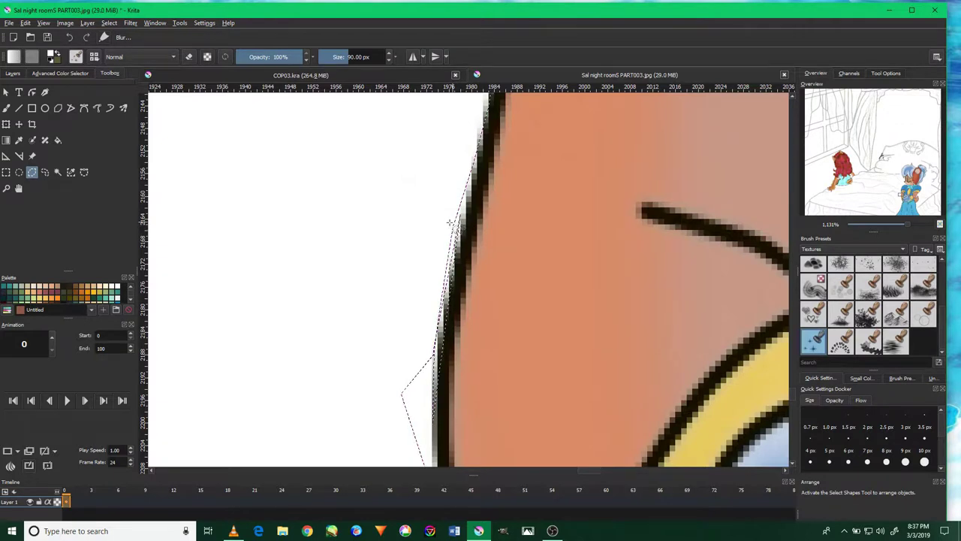
Copy the selected character from the sketch.
scroll(547, 309, "down", 5)
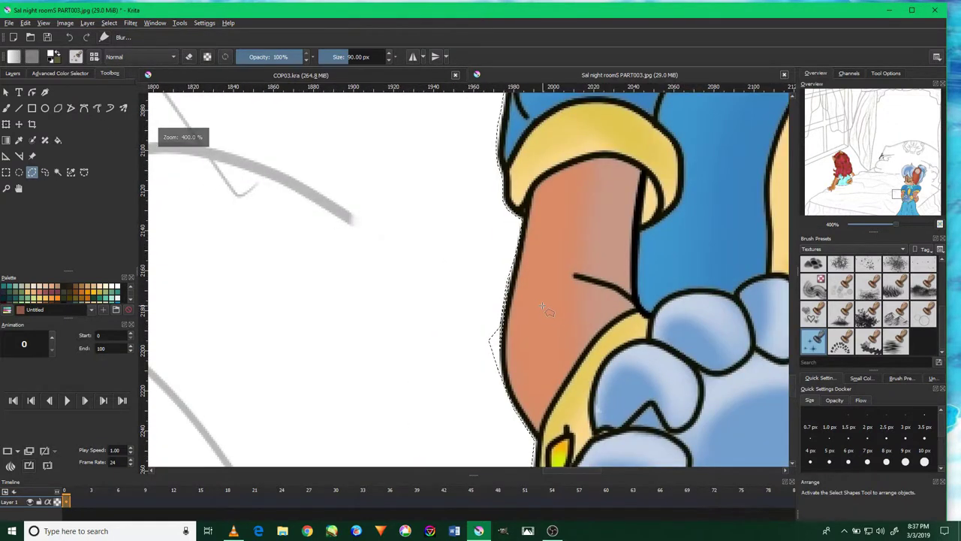
scroll(547, 308, "down", 5)
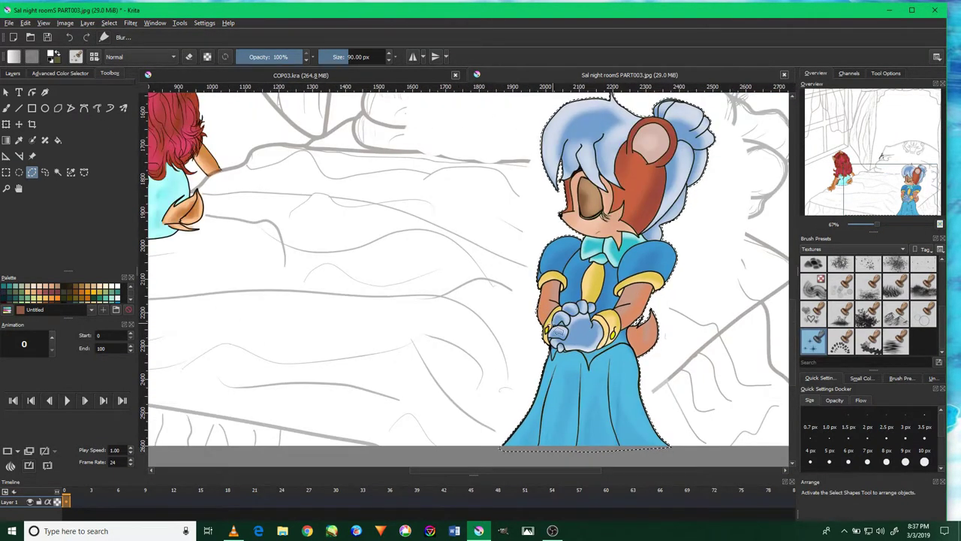
left_click(25, 23)
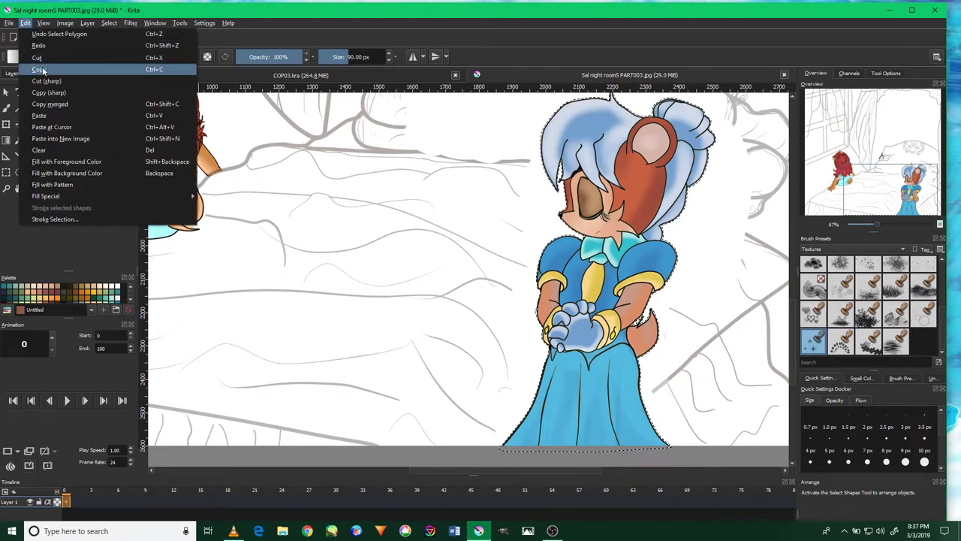
left_click(39, 69)
Paste the character into COP03.kra and move Layer 11 (pasted) to the top of the layer stack.
left_click(215, 77)
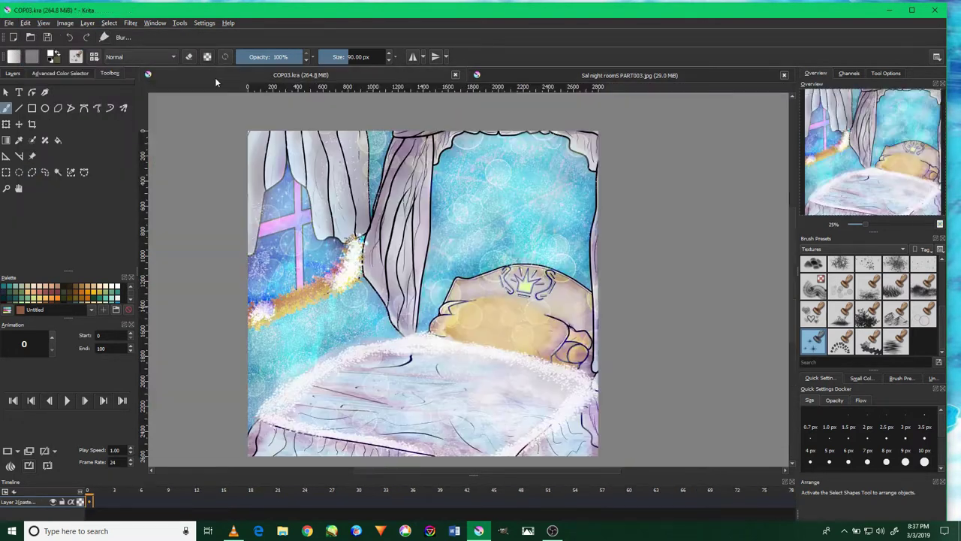
left_click(27, 24)
left_click(39, 116)
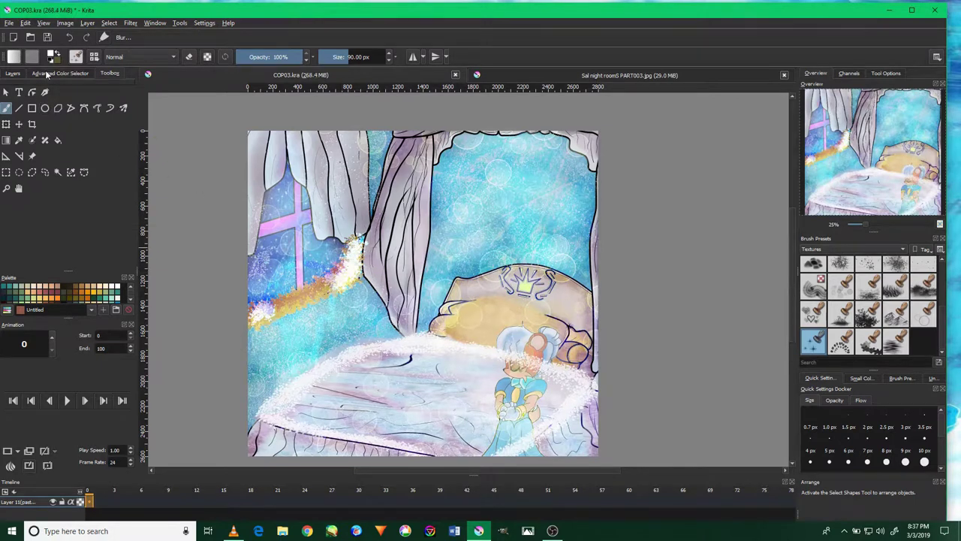
left_click(24, 73)
left_click_drag(93, 213, 103, 114)
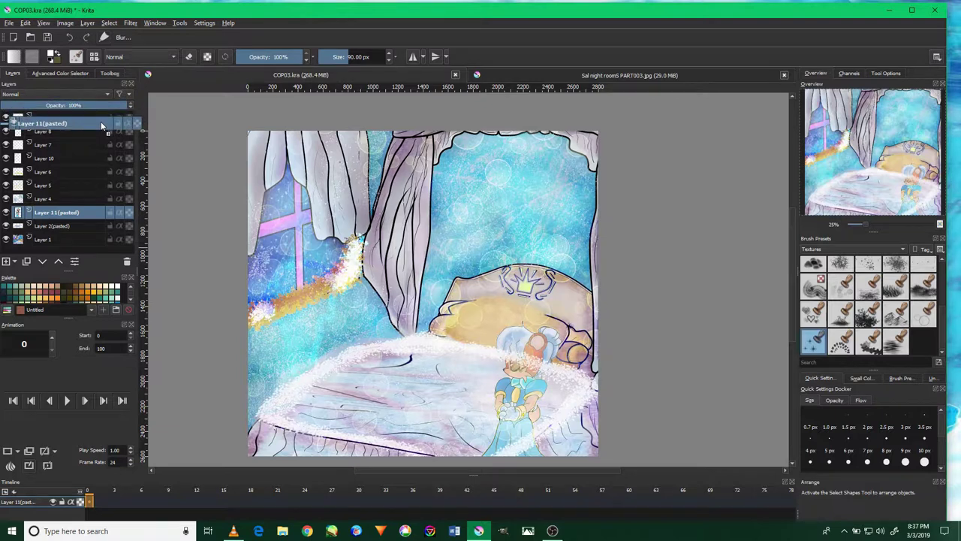
Return to the Sal night roomS PART003.jpg sketch.
scroll(384, 346, "down", 3)
scroll(384, 346, "up", 4)
scroll(450, 376, "up", 3)
scroll(520, 412, "down", 2)
scroll(522, 413, "down", 1)
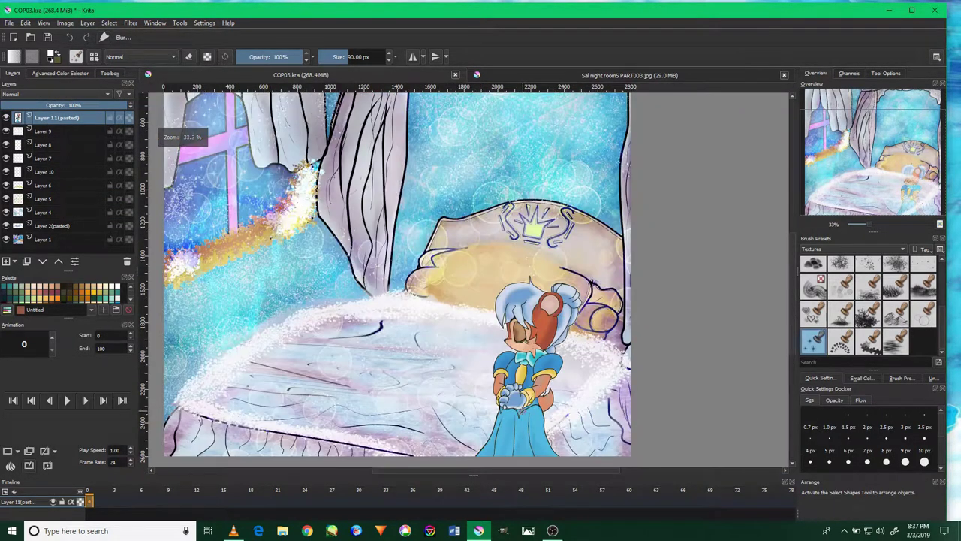
left_click(574, 73)
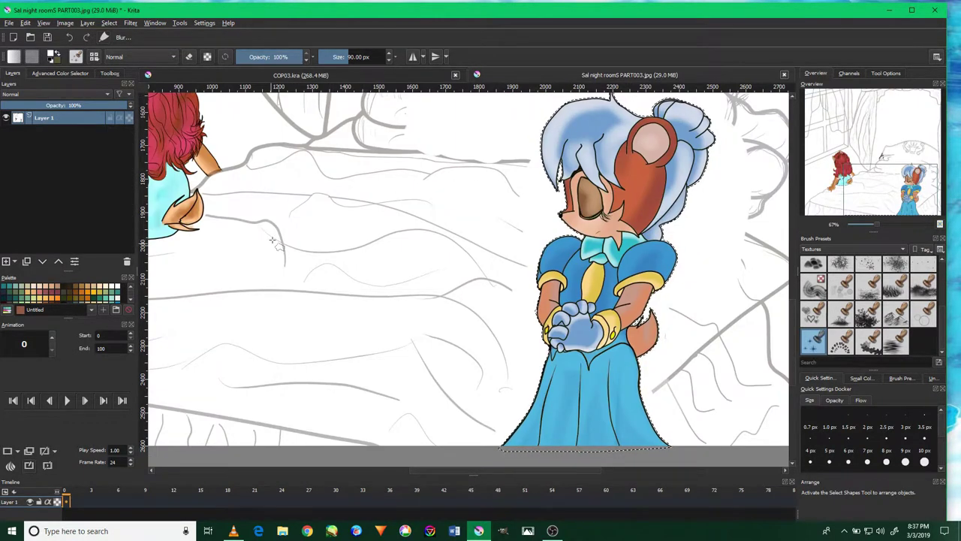
Deselect the existing selection around the right-hand character and zoom in on the sketch.
mouse_move(268, 221)
left_mouse_down()
mouse_move(306, 271)
mouse_move(418, 308)
mouse_move(477, 313)
left_mouse_up()
left_click(109, 23)
left_click(124, 43)
scroll(306, 331, "up", 5)
scroll(296, 333, "up", 4)
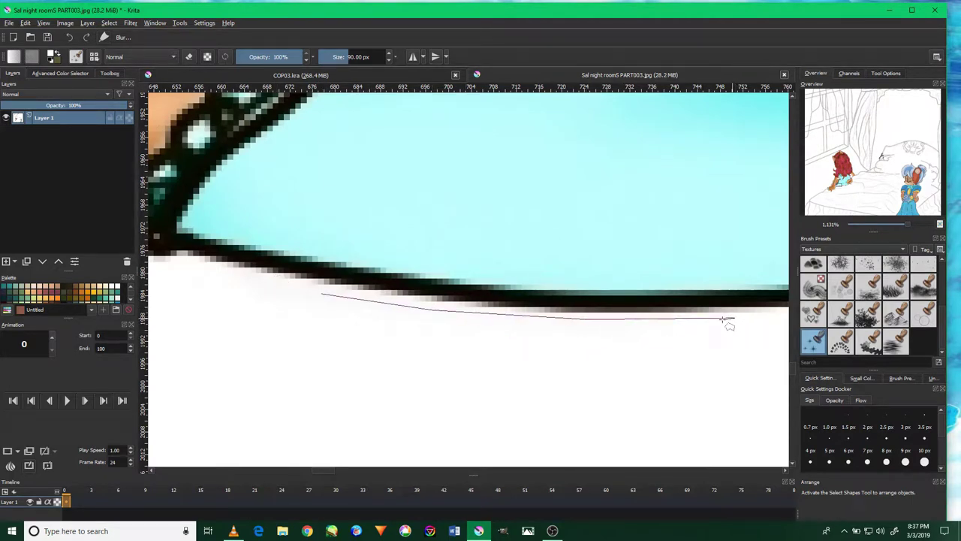
Place polygonal selection points along the skirt's bottom edge and corner.
left_click_drag(671, 316, 521, 333)
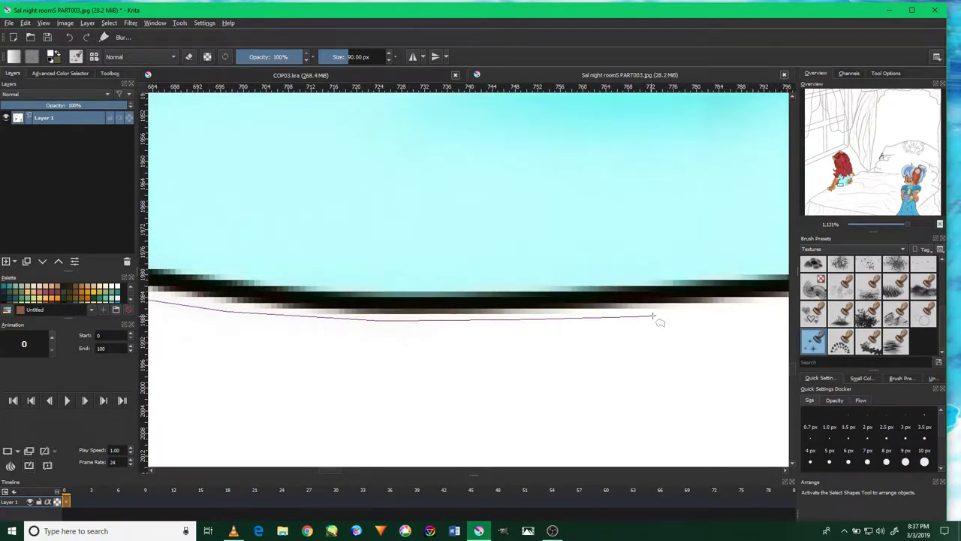
left_click_drag(663, 317, 560, 321)
left_click_drag(665, 315, 549, 316)
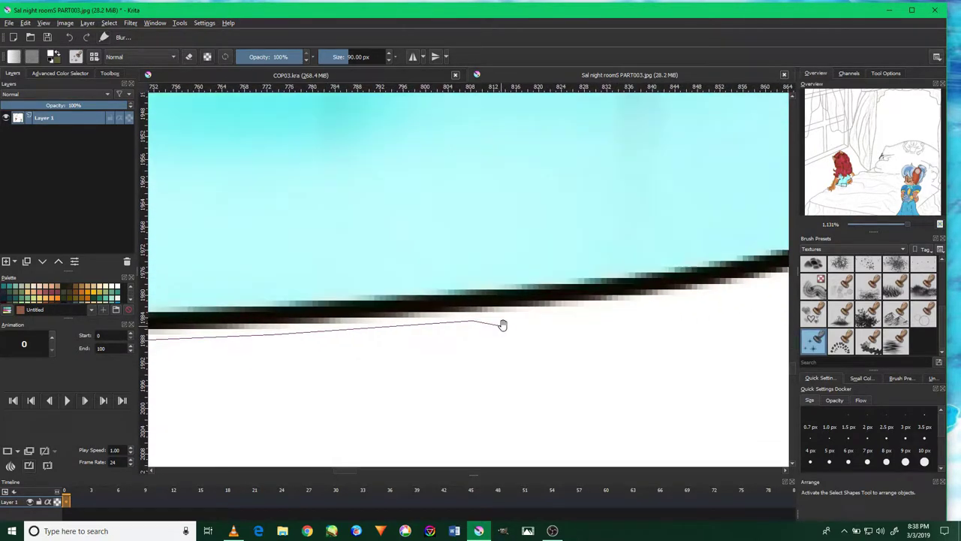
left_click_drag(658, 306, 457, 341)
left_click(608, 310)
left_click_drag(644, 301, 553, 336)
left_click(627, 293)
left_click_drag(678, 234, 594, 242)
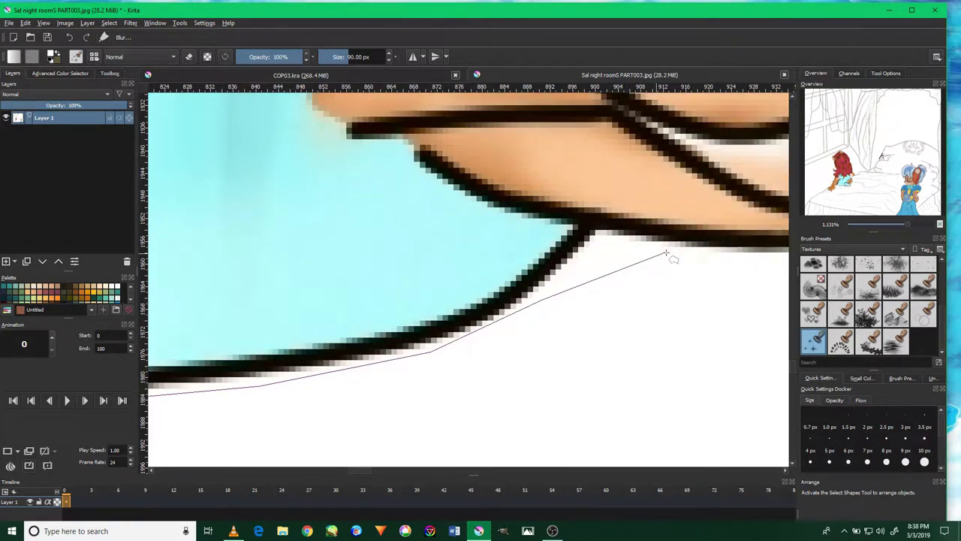
left_click(593, 235)
left_click(678, 256)
left_click_drag(661, 259, 548, 260)
left_click_drag(681, 253, 583, 253)
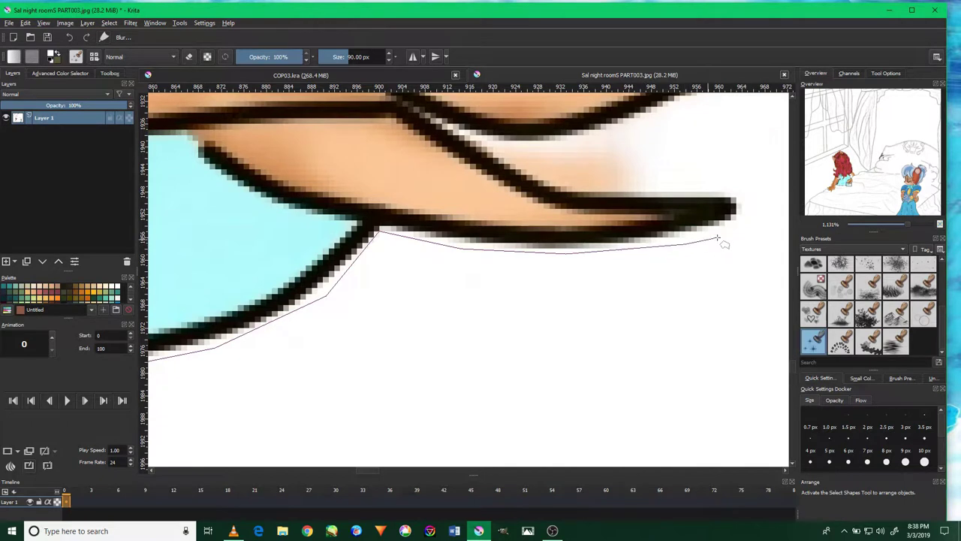
Add outline points around the skin edge up to the hair strand's tip.
left_click(559, 183)
left_click(434, 123)
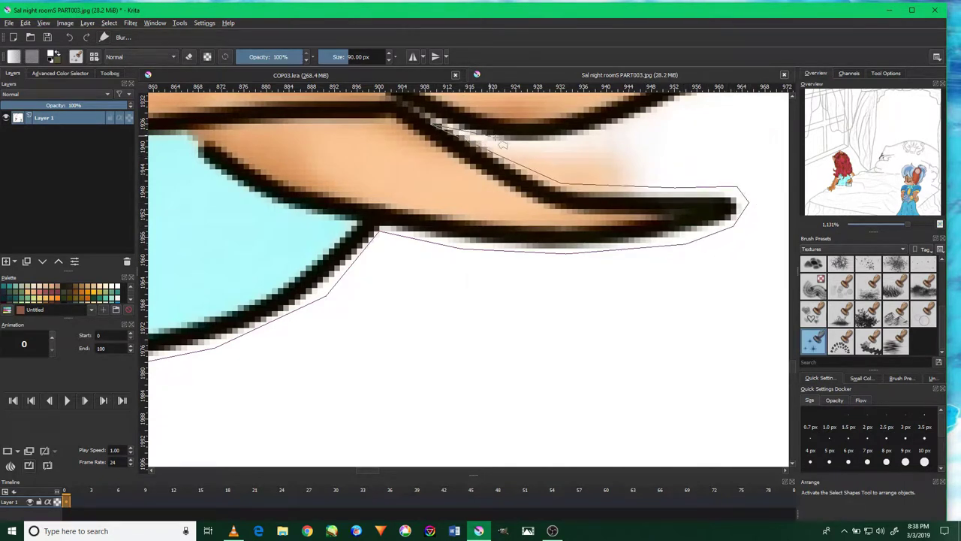
left_click(510, 143)
left_click(609, 128)
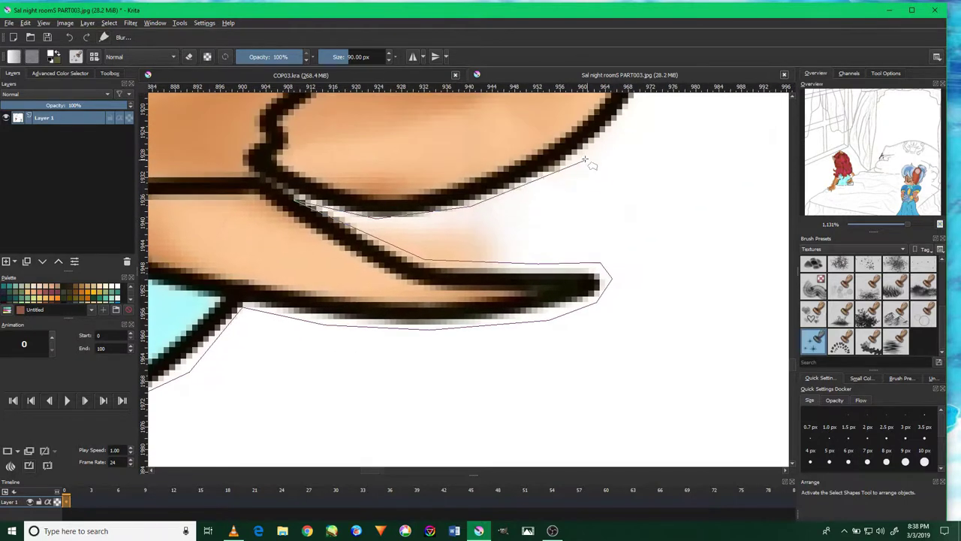
left_click(599, 154)
left_click(514, 244)
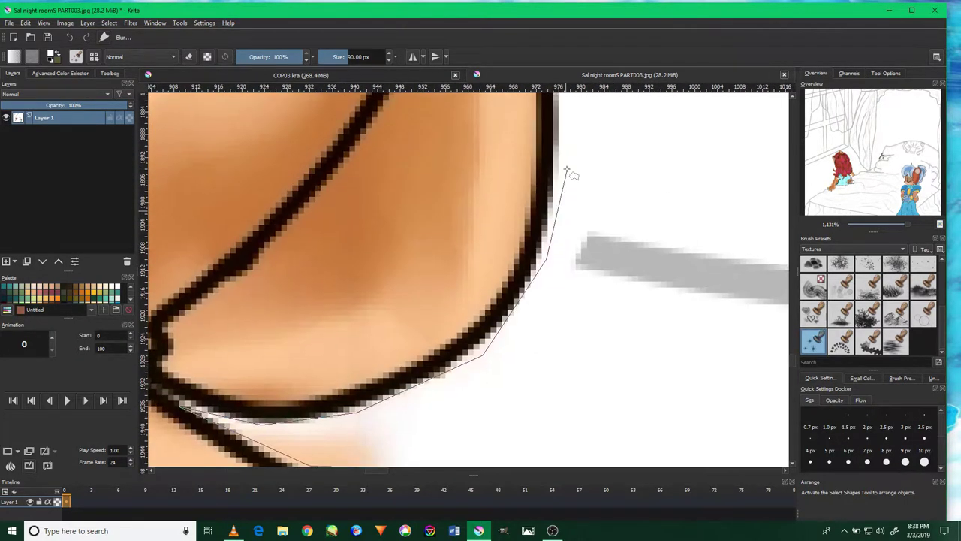
left_click(575, 304)
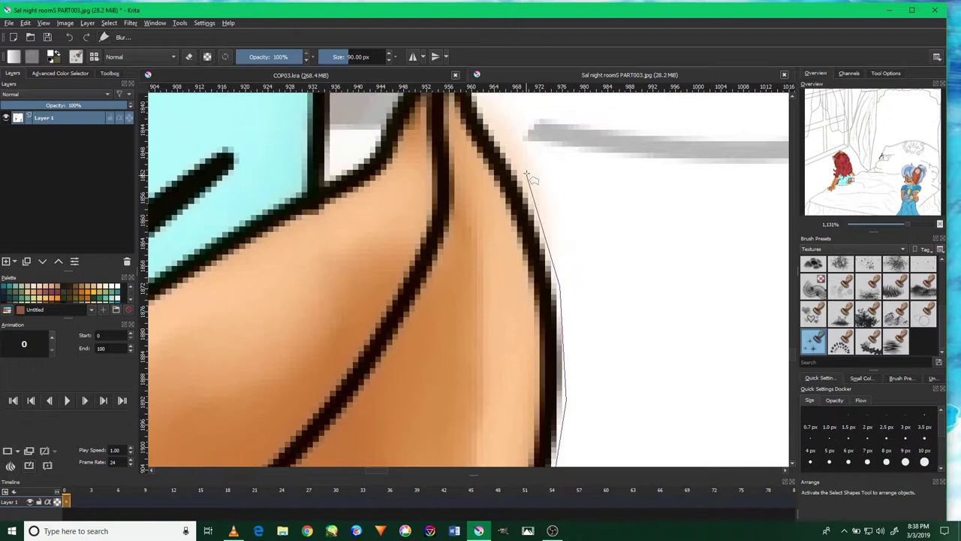
left_click(543, 205)
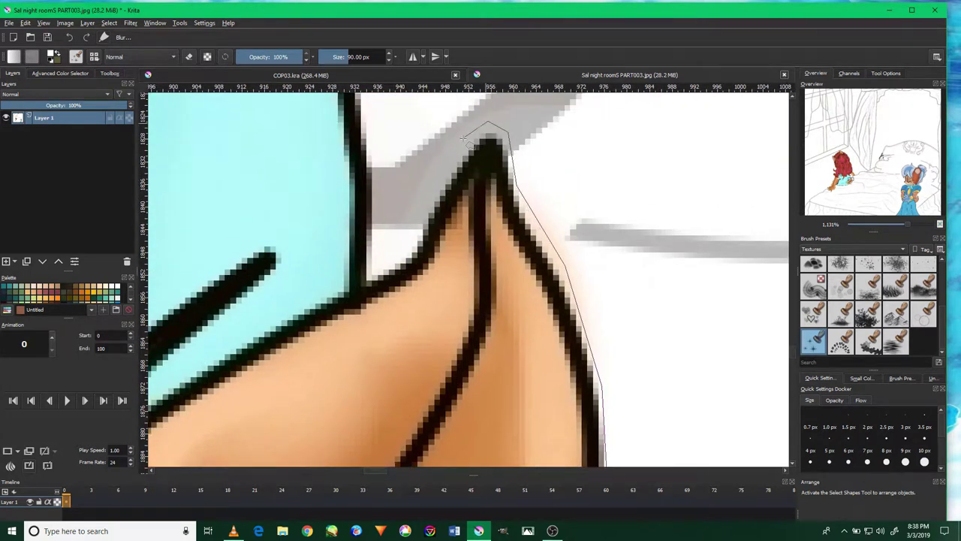
left_click(368, 270)
left_click(392, 175)
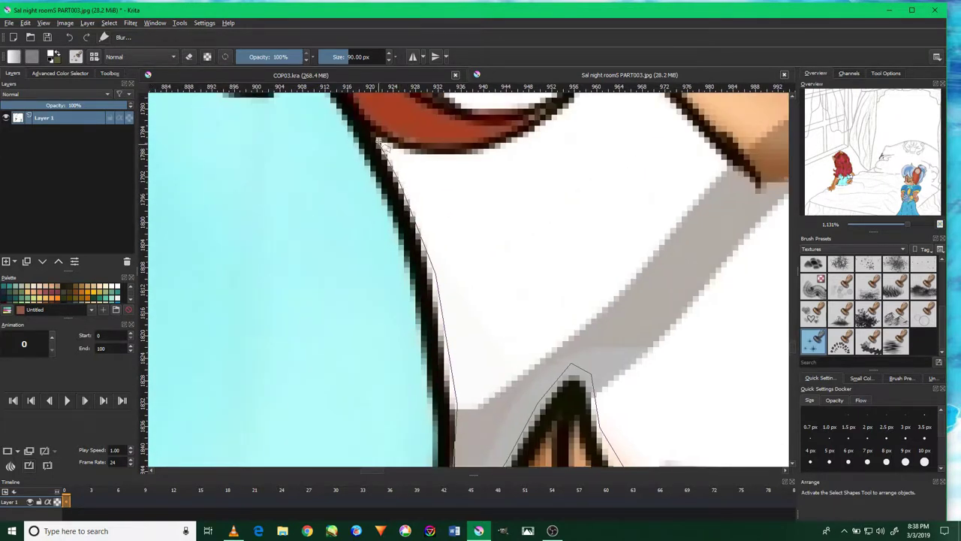
left_click(540, 136)
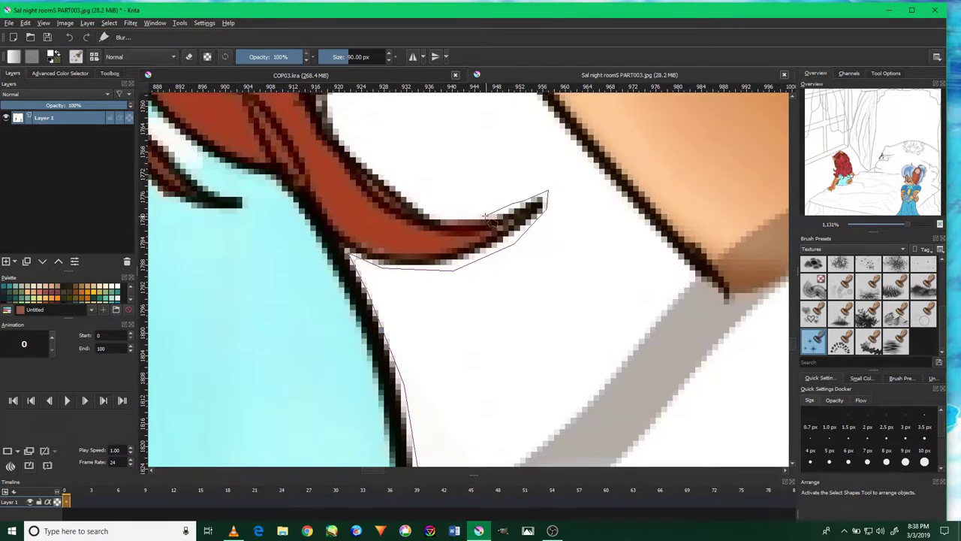
Follow the skin edge up into the red hair and trace around the spiky hair ends.
left_click_drag(438, 201, 483, 260)
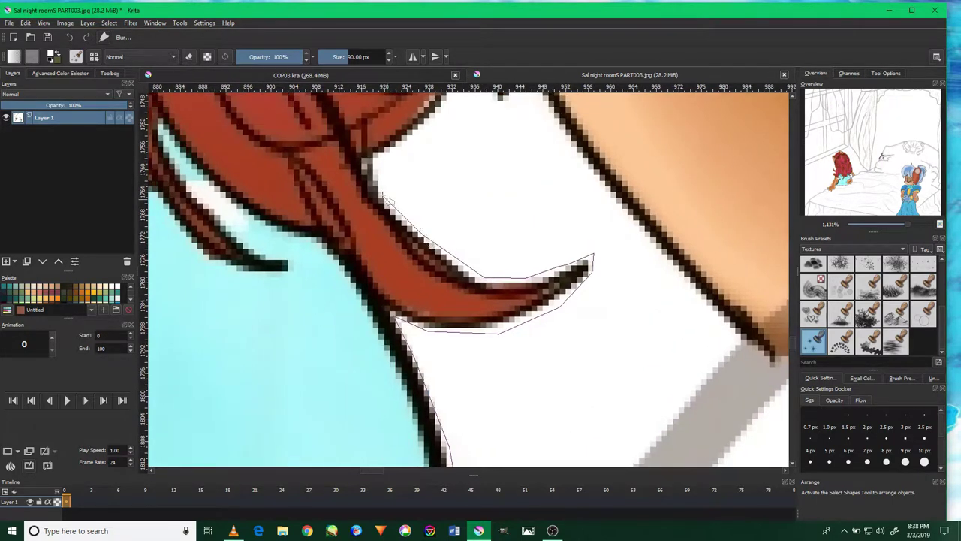
left_click_drag(397, 153, 438, 189)
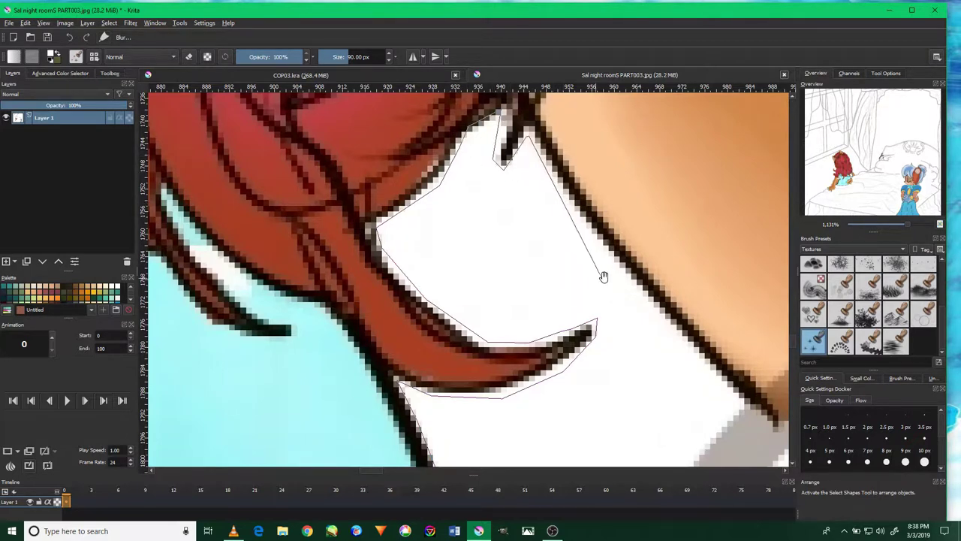
left_click_drag(616, 273, 599, 246)
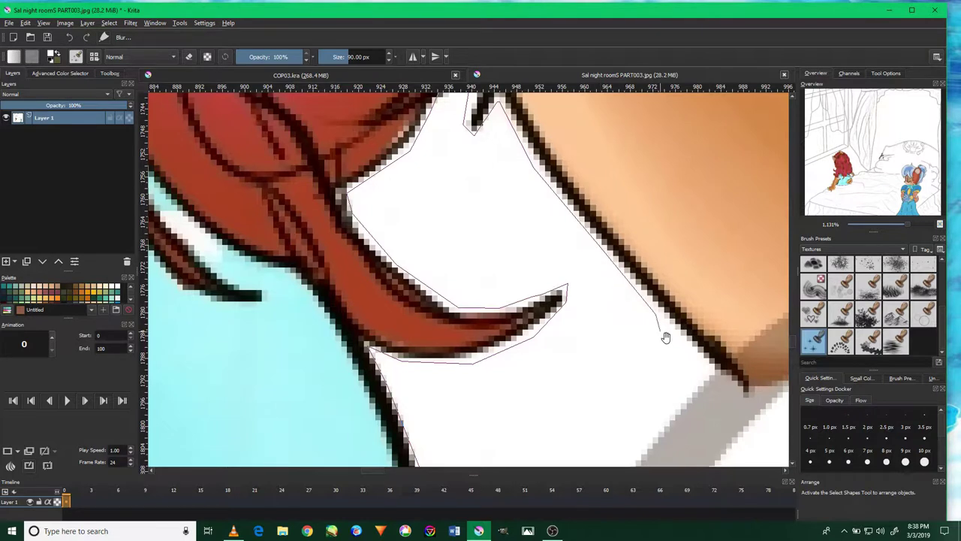
left_click_drag(654, 321, 611, 289)
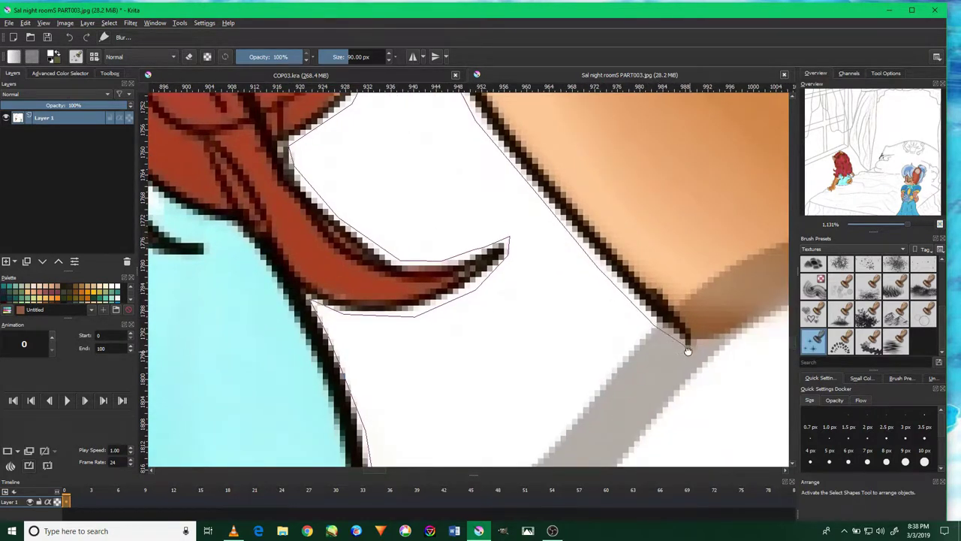
left_click_drag(689, 349, 611, 332)
left_click_drag(675, 324, 599, 347)
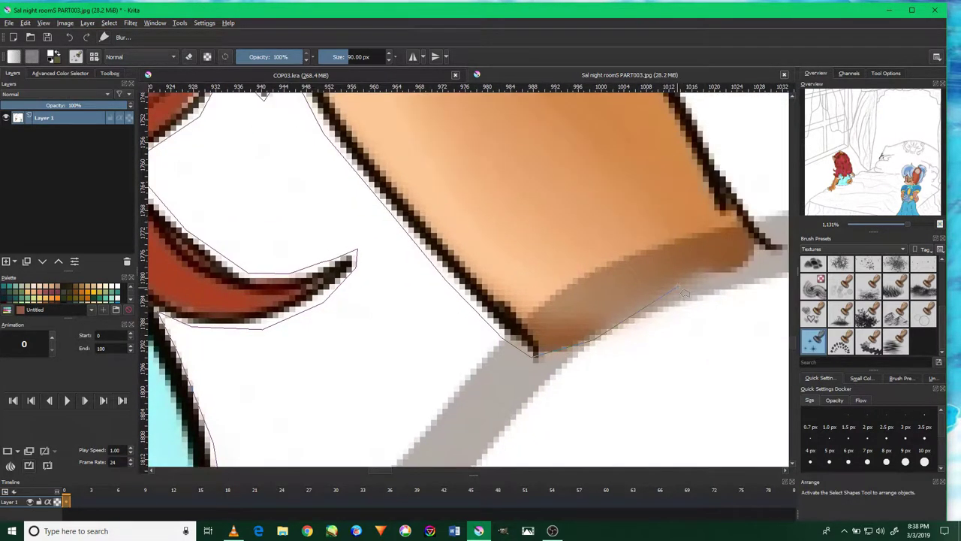
left_click_drag(769, 229, 713, 261)
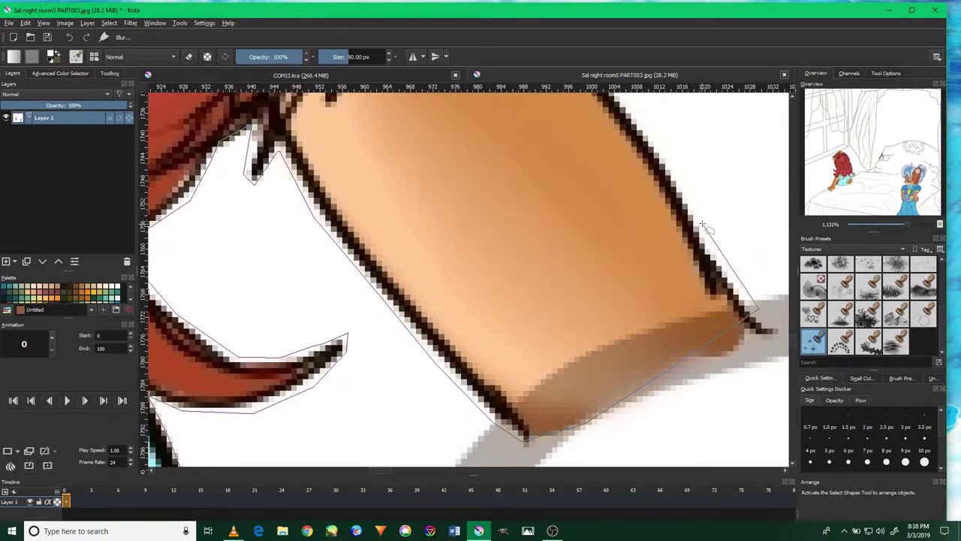
left_click_drag(659, 144, 676, 274)
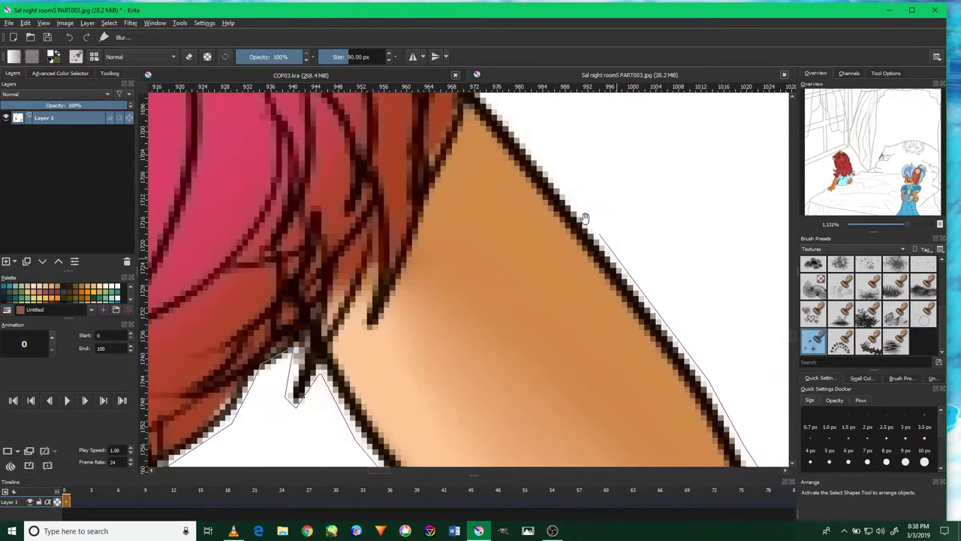
left_click_drag(612, 154, 627, 266)
left_click_drag(548, 170, 556, 189)
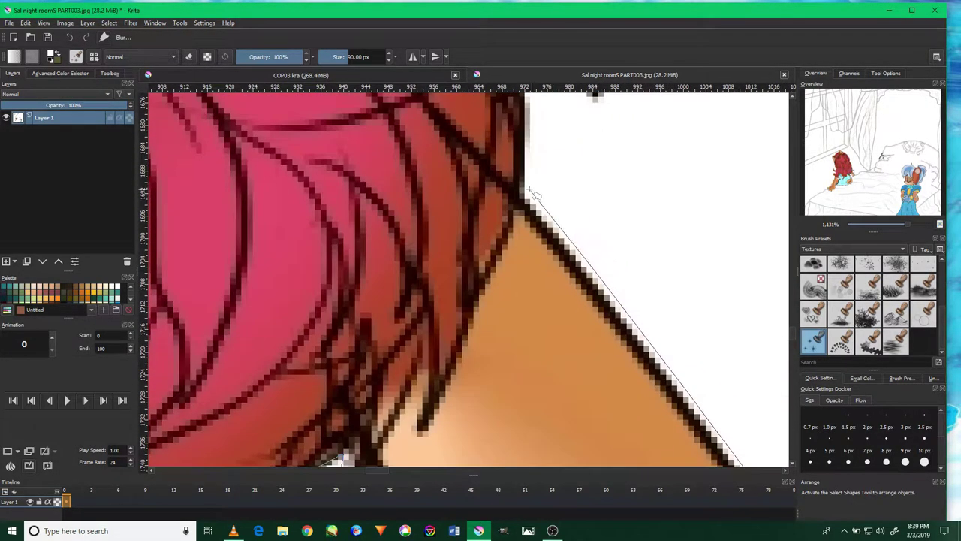
left_click_drag(539, 113, 548, 235)
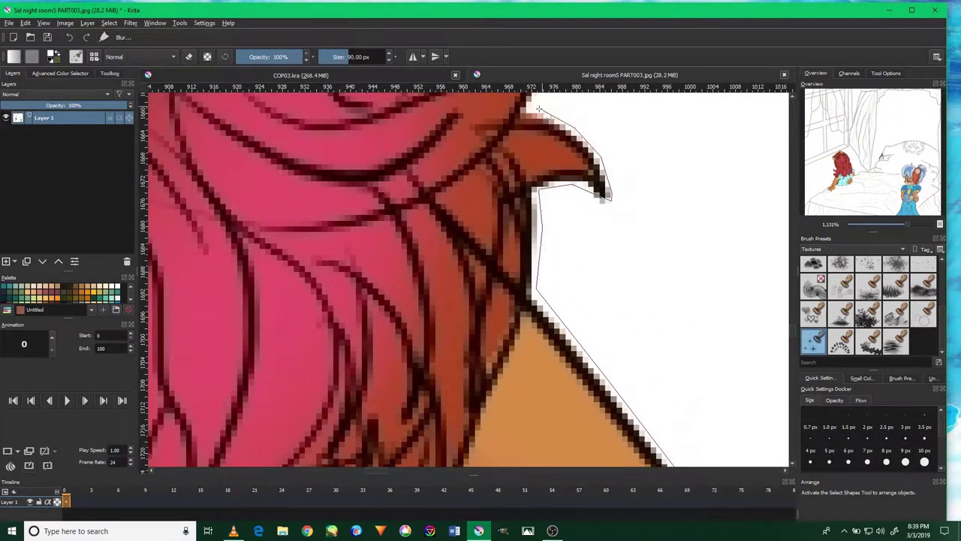
left_click_drag(537, 107, 539, 167)
left_click_drag(542, 132, 546, 212)
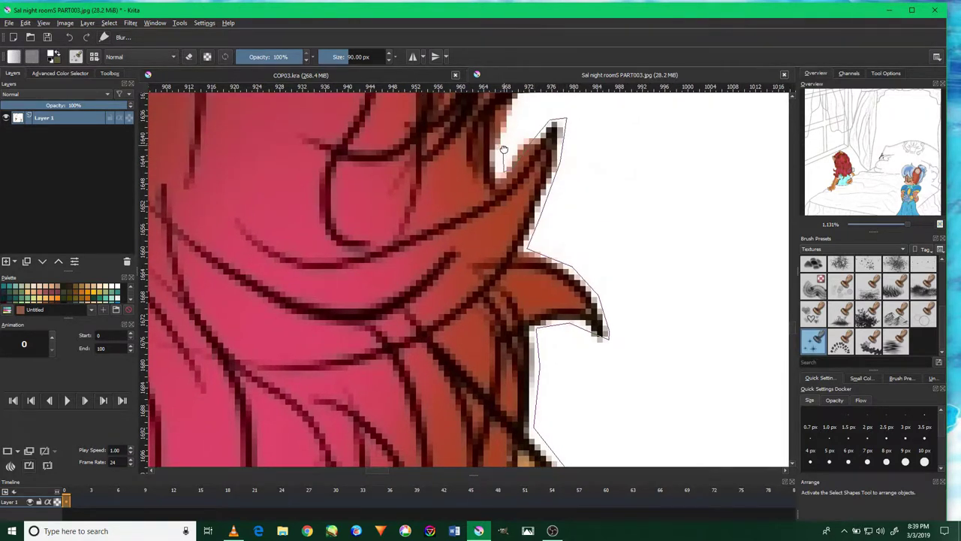
left_click_drag(504, 150, 512, 177)
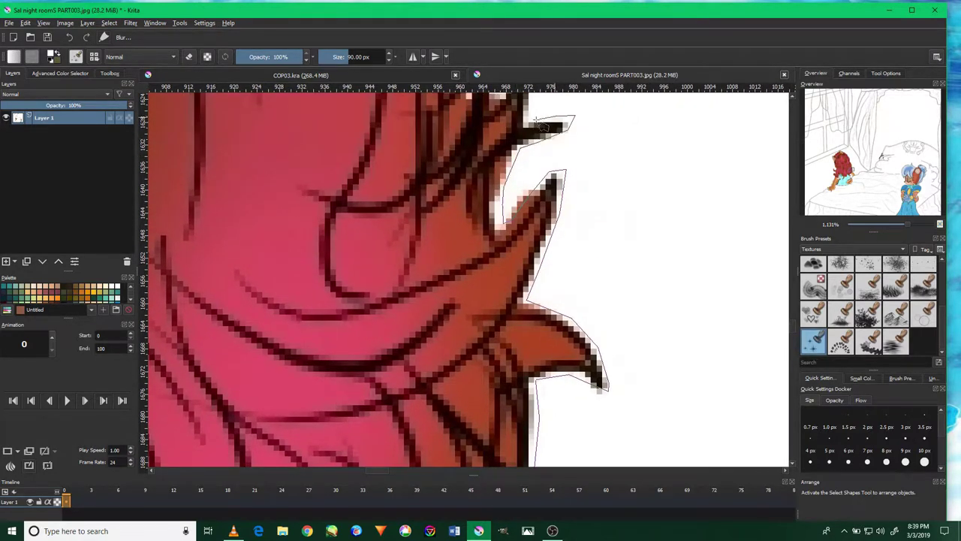
scroll(545, 127, "up", 5)
left_click_drag(534, 225, 530, 124)
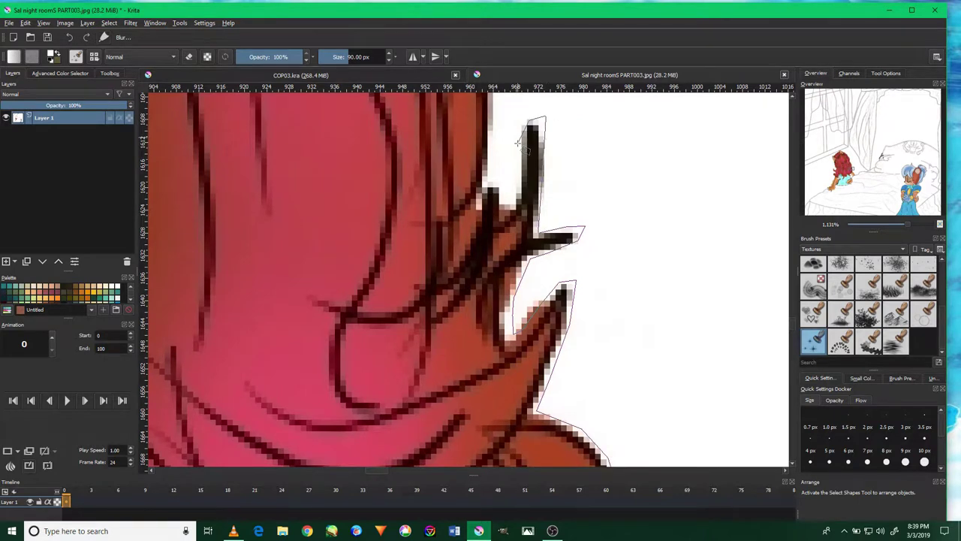
Trace the freehand selection up the hair's outer edge.
scroll(488, 178, "up", 5)
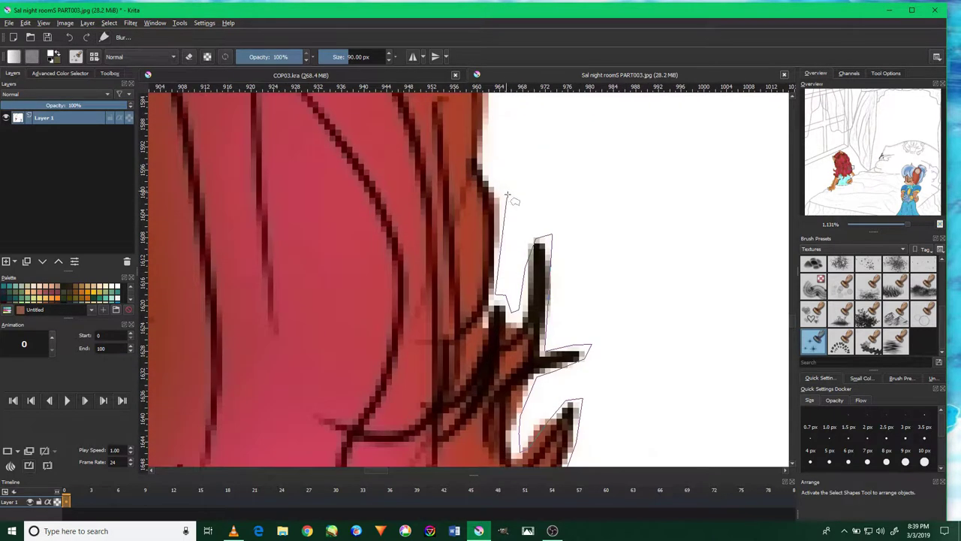
scroll(489, 148, "up", 3)
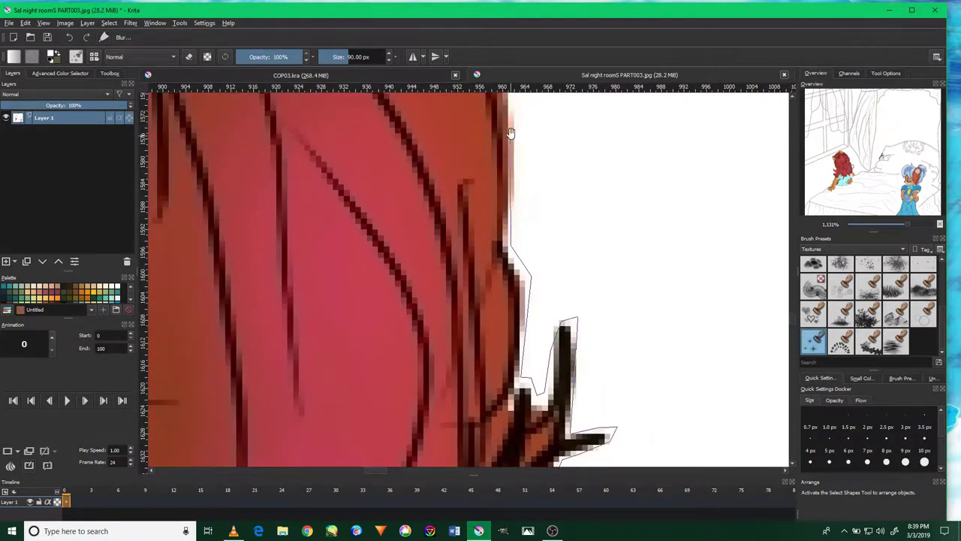
scroll(525, 180, "up", 3)
scroll(524, 147, "up", 3)
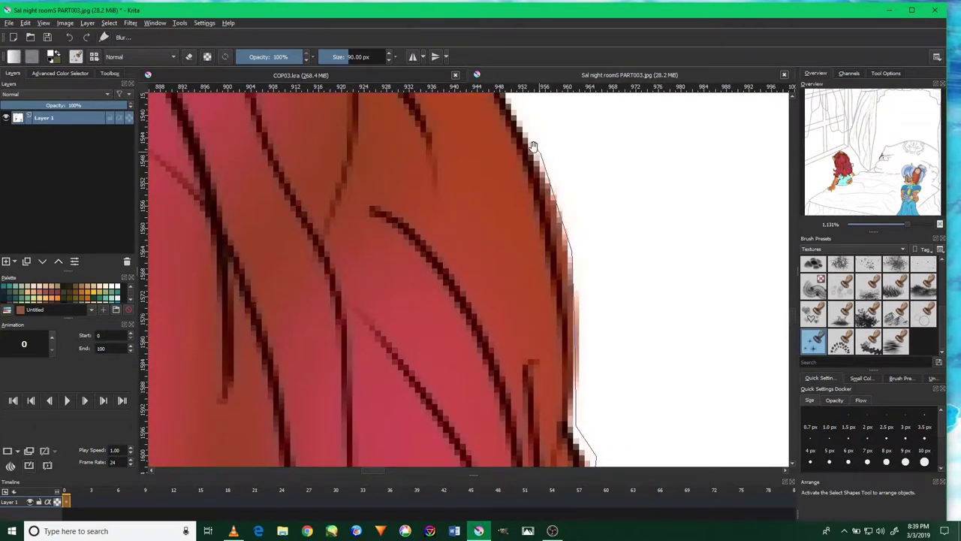
scroll(548, 165, "up", 3)
scroll(568, 144, "up", 3)
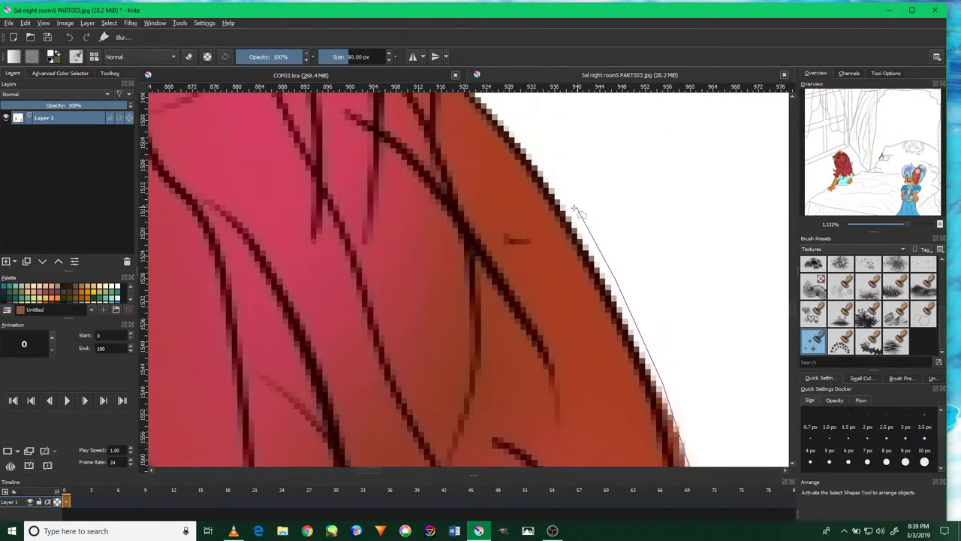
scroll(615, 264, "up", 3)
left_click_drag(616, 267, 509, 154)
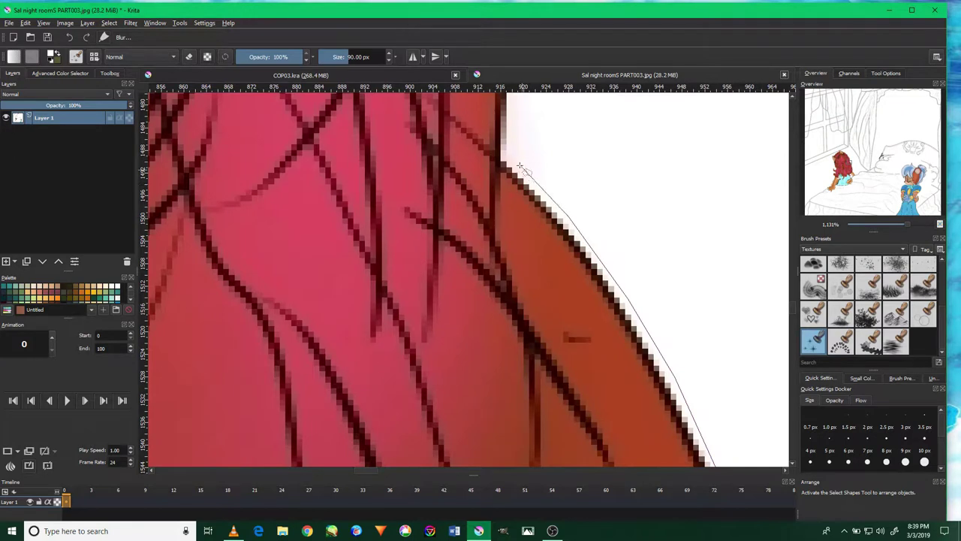
scroll(526, 225, "up", 3)
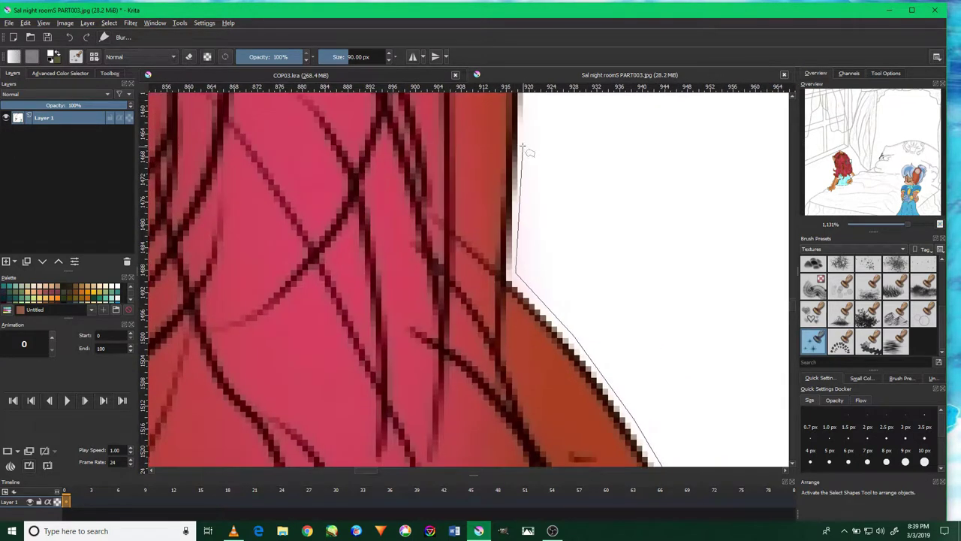
scroll(530, 123, "up", 3)
mouse_move(510, 155)
left_mouse_down()
mouse_move(538, 166)
mouse_move(541, 158)
mouse_move(537, 179)
left_mouse_up()
Extend the outline leftward over the top of the hair toward the pointed skin tip.
scroll(536, 142, "up", 2)
scroll(533, 132, "up", 2)
scroll(490, 136, "up", 2)
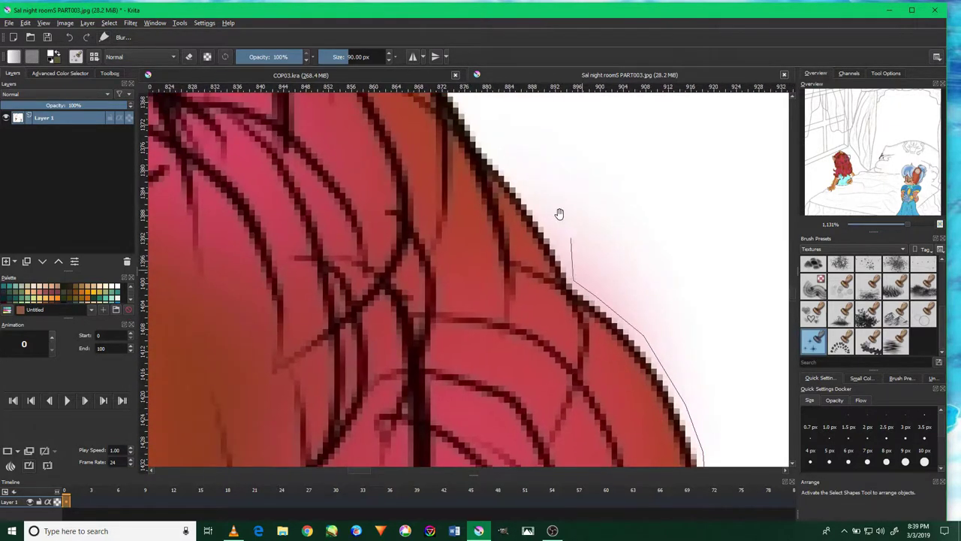
left_click_drag(490, 136, 510, 173)
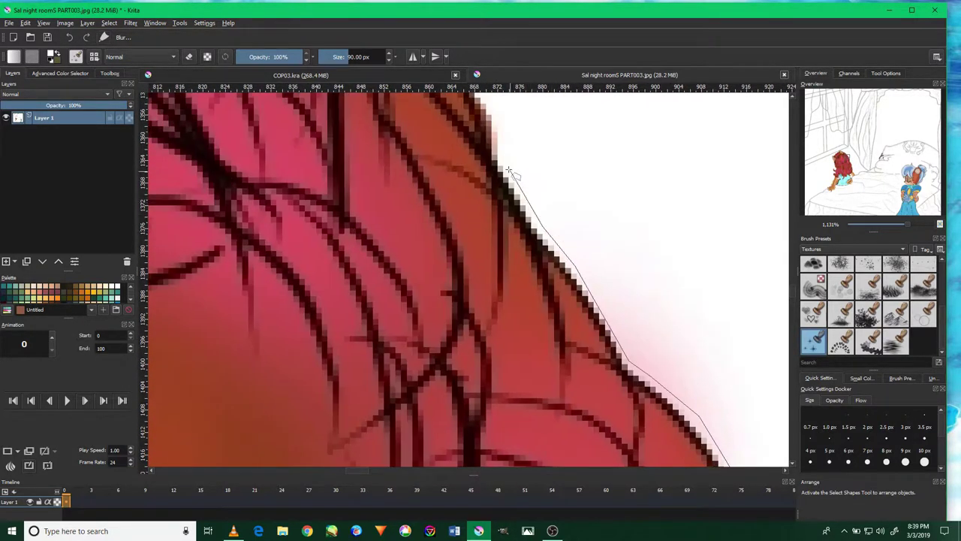
left_click_drag(505, 138, 472, 153)
scroll(495, 143, "up", 2)
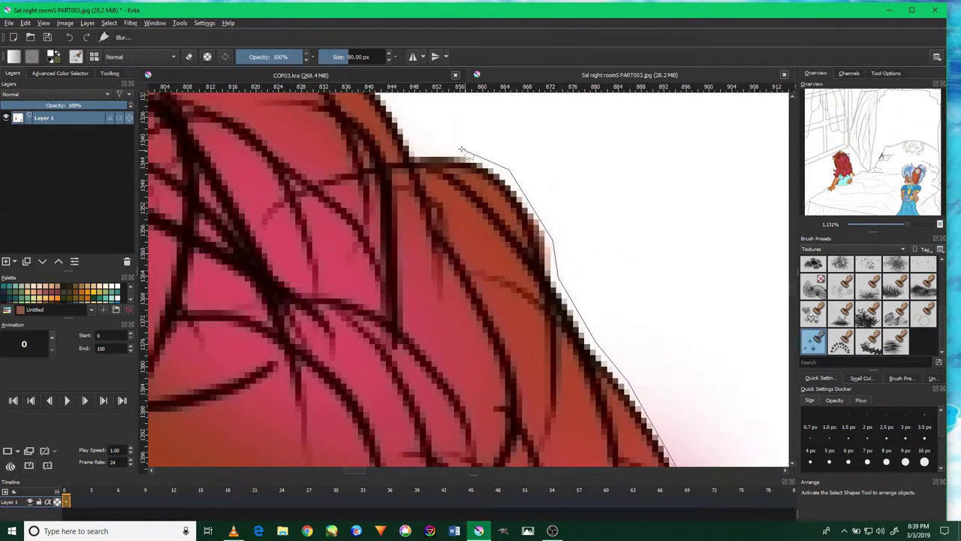
left_click_drag(417, 154, 424, 163)
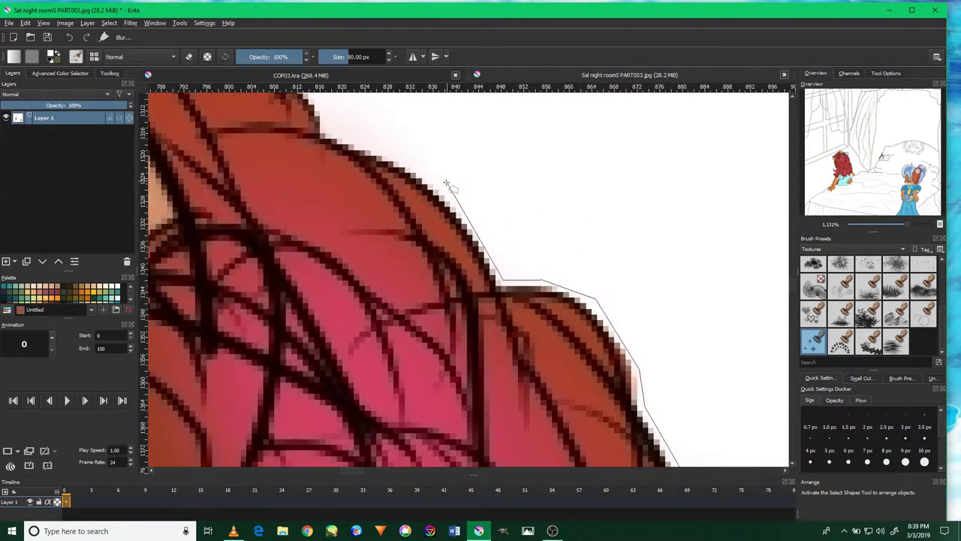
mouse_move(337, 122)
left_mouse_down()
mouse_move(444, 154)
mouse_move(321, 133)
left_mouse_up()
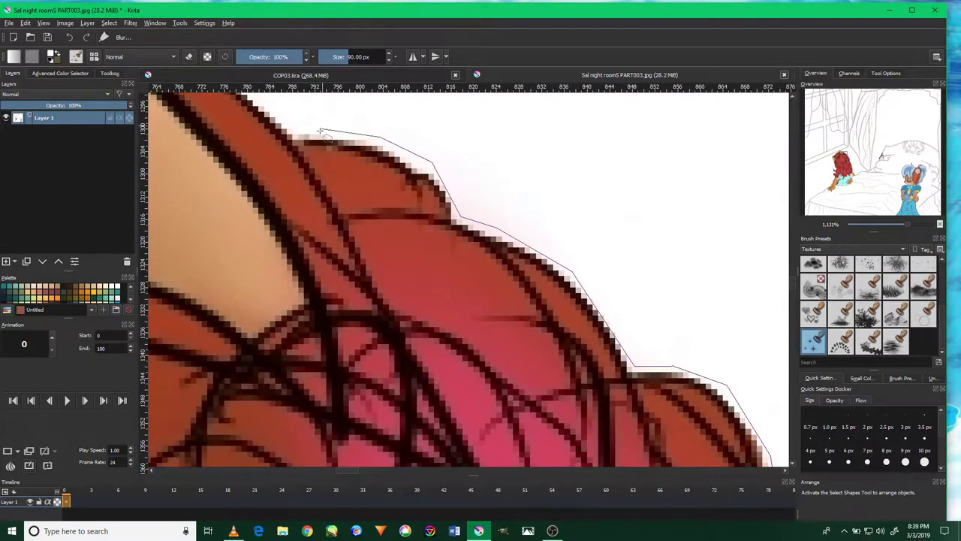
mouse_move(296, 121)
left_mouse_down()
mouse_move(431, 222)
mouse_move(317, 167)
mouse_move(341, 187)
mouse_move(278, 145)
mouse_move(435, 206)
mouse_move(245, 134)
mouse_move(365, 146)
mouse_move(221, 141)
left_mouse_up()
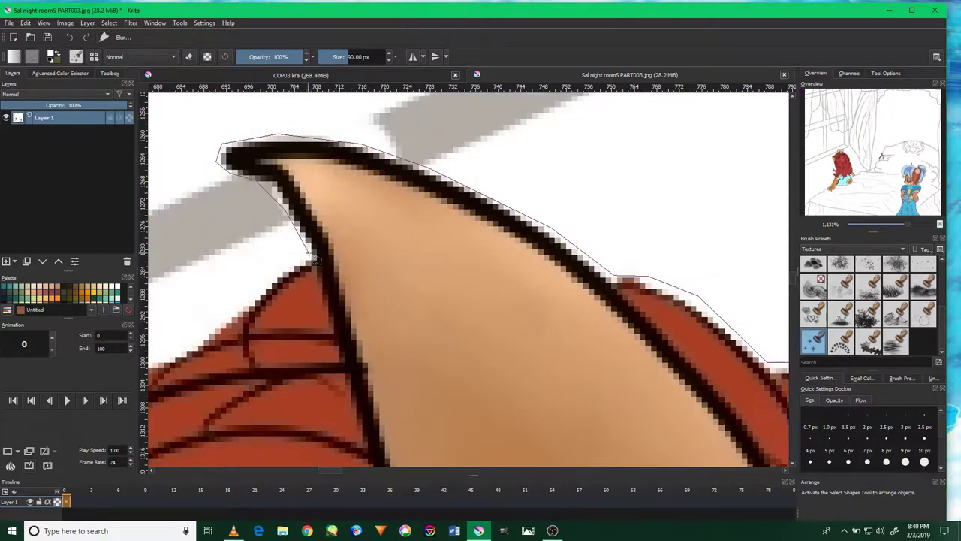
Carry the freehand outline around the pointed skin tip and down its left edge.
mouse_move(263, 287)
left_mouse_down()
mouse_move(257, 279)
mouse_move(273, 262)
mouse_move(250, 274)
mouse_move(297, 216)
left_mouse_up()
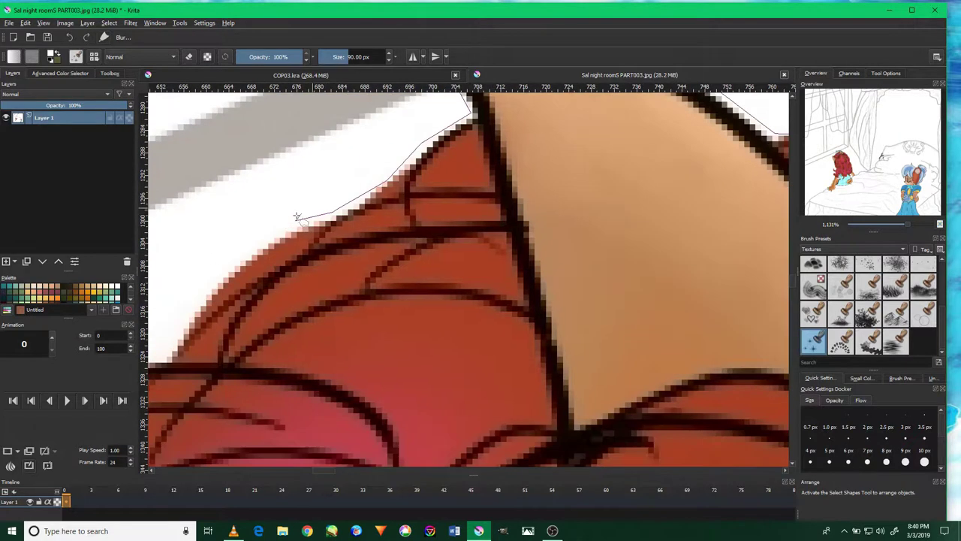
left_click_drag(208, 288, 264, 246)
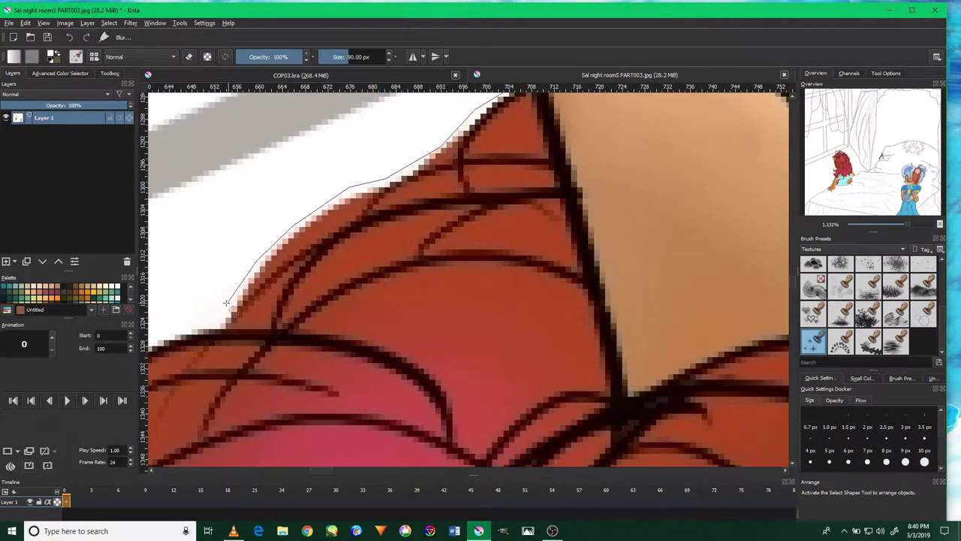
mouse_move(218, 308)
left_mouse_down()
mouse_move(299, 334)
mouse_move(268, 391)
mouse_move(253, 399)
mouse_move(284, 341)
mouse_move(257, 343)
mouse_move(227, 373)
mouse_move(314, 250)
mouse_move(269, 349)
mouse_move(243, 346)
mouse_move(203, 291)
mouse_move(338, 220)
left_mouse_up()
left_click_drag(263, 284, 290, 373)
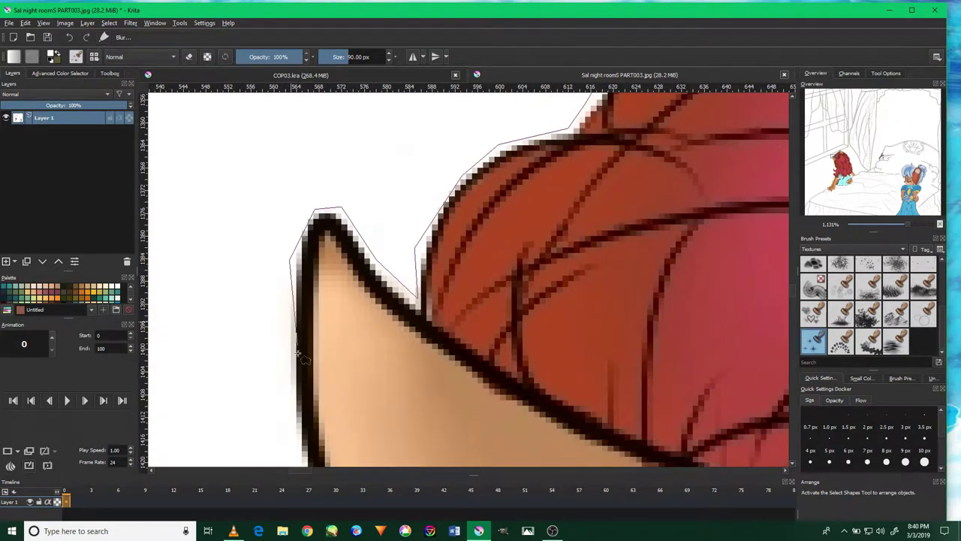
Continue the selection down the hair's left edge while scrolling the canvas down.
scroll(290, 374, "down", 3)
scroll(285, 339, "down", 3)
mouse_move(290, 373)
left_mouse_down()
mouse_move(312, 384)
mouse_move(299, 329)
mouse_move(348, 359)
left_mouse_up()
scroll(326, 369, "down", 3)
scroll(290, 315, "down", 3)
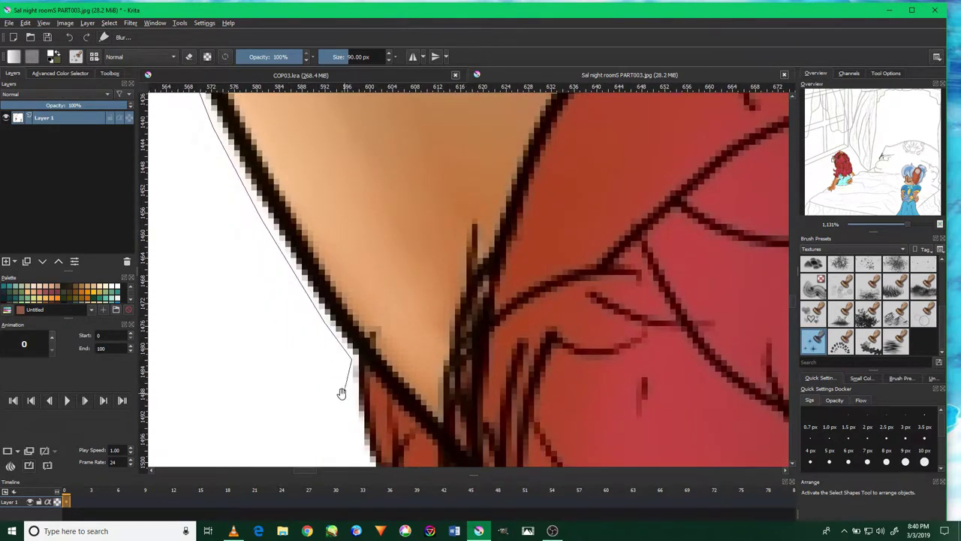
scroll(344, 391, "down", 3)
left_click_drag(345, 391, 365, 357)
scroll(365, 385, "down", 3)
left_click_drag(360, 301, 394, 434)
scroll(394, 434, "down", 2)
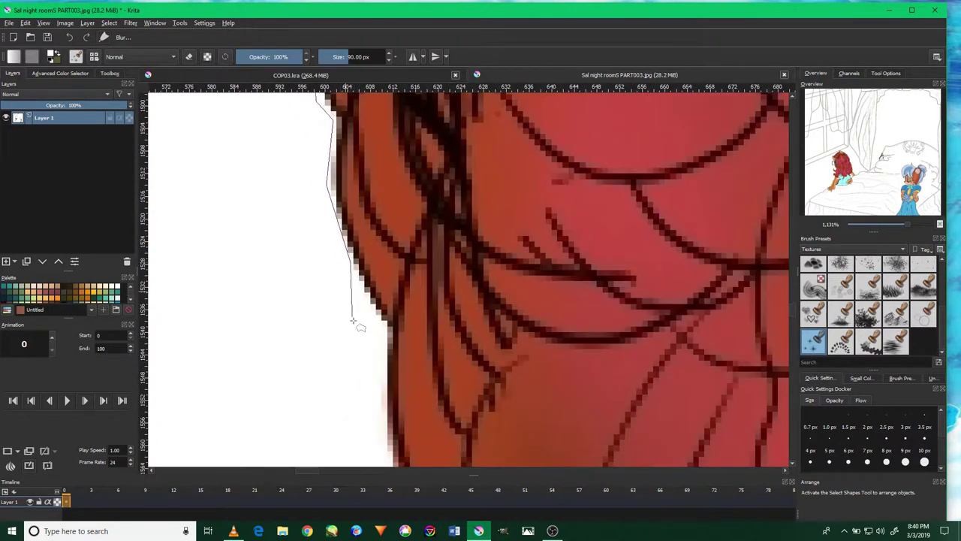
mouse_move(349, 311)
left_mouse_down()
mouse_move(385, 364)
mouse_move(374, 351)
left_mouse_up()
scroll(384, 364, "down", 3)
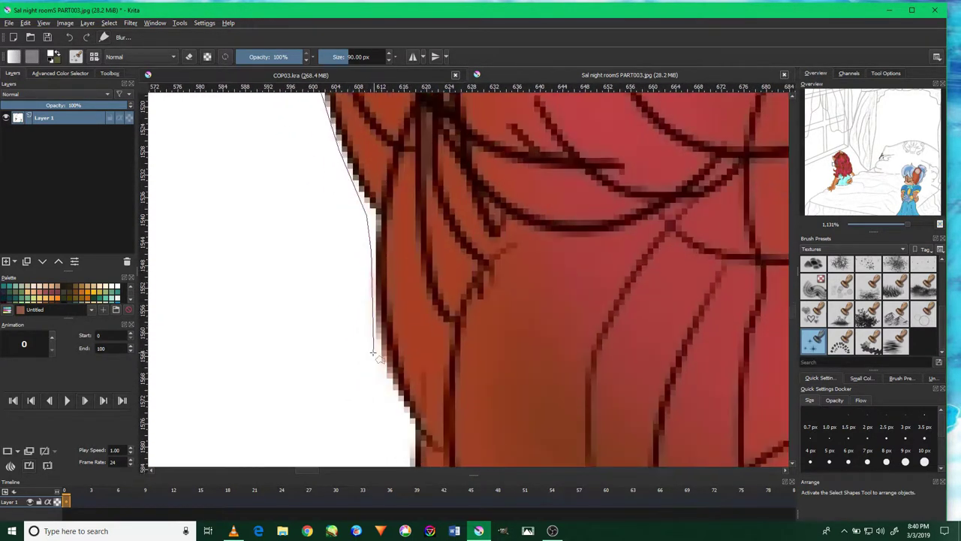
Trace the remaining hair edge down and around the curled lower hair tip.
left_click_drag(394, 404, 409, 432)
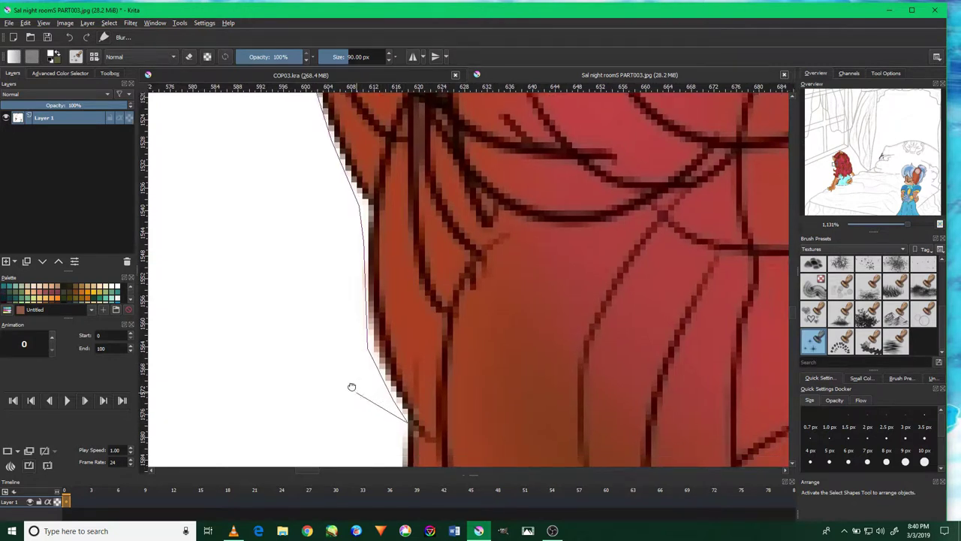
scroll(350, 388, "down", 3)
left_click_drag(337, 369, 366, 351)
left_click_drag(391, 419, 406, 430)
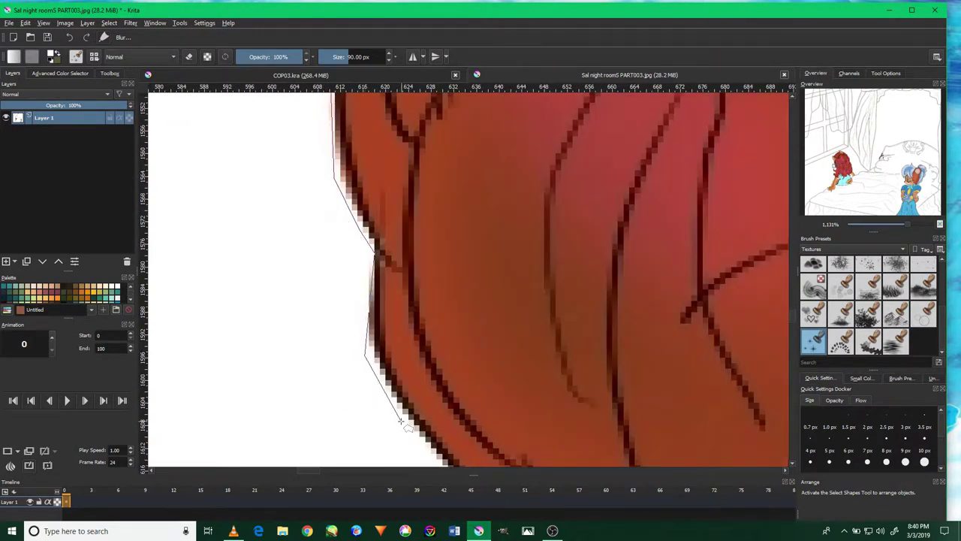
scroll(398, 425, "down", 3)
left_click_drag(375, 344, 386, 336)
left_click_drag(418, 376, 430, 377)
scroll(461, 411, "down", 3)
left_click_drag(467, 319, 465, 387)
scroll(428, 450, "down", 3)
left_click_drag(428, 450, 371, 430)
scroll(371, 430, "down", 3)
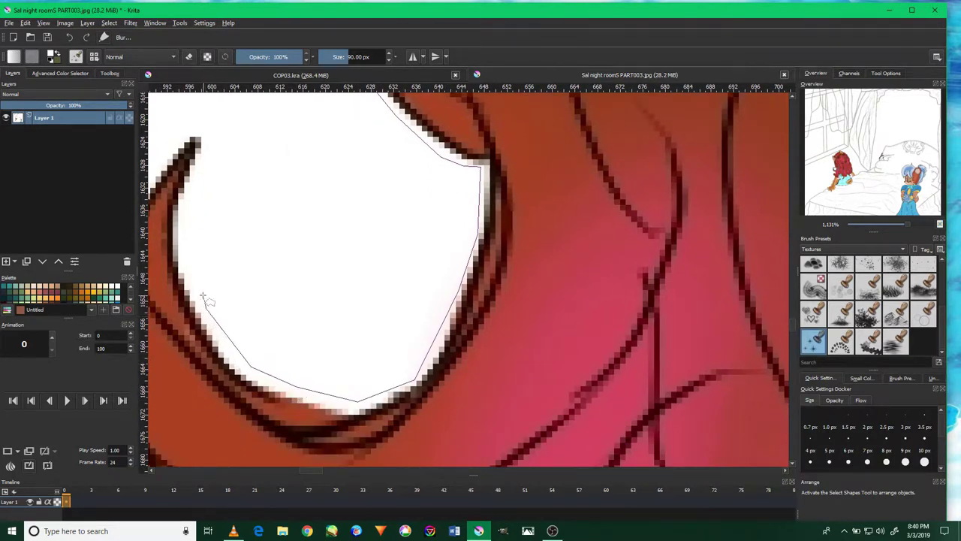
Place polygonal selection points around the girl's red hair outline, including the inner gap.
left_click(184, 250)
left_click(214, 134)
mouse_move(214, 167)
left_mouse_down()
mouse_move(240, 162)
mouse_move(277, 102)
left_mouse_up()
left_click(225, 196)
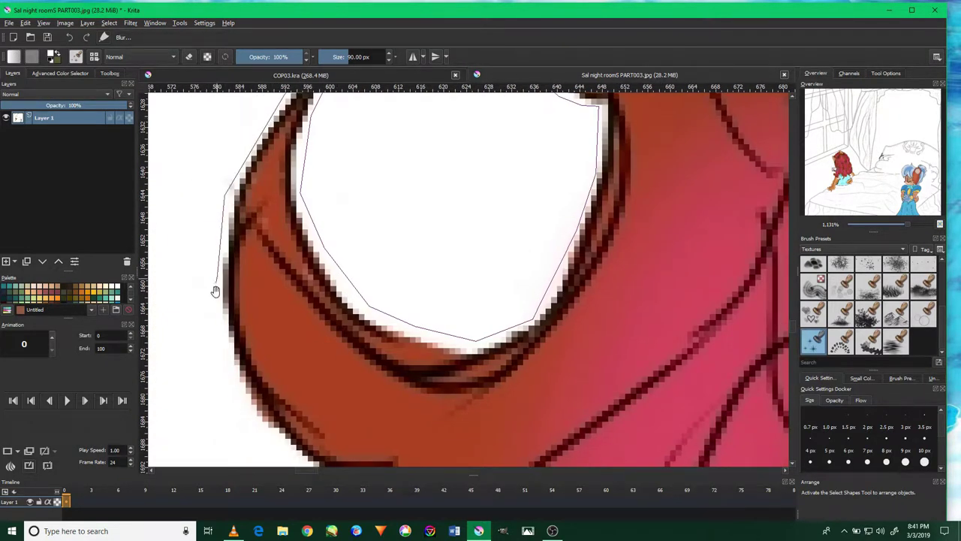
scroll(216, 278, "down", 2)
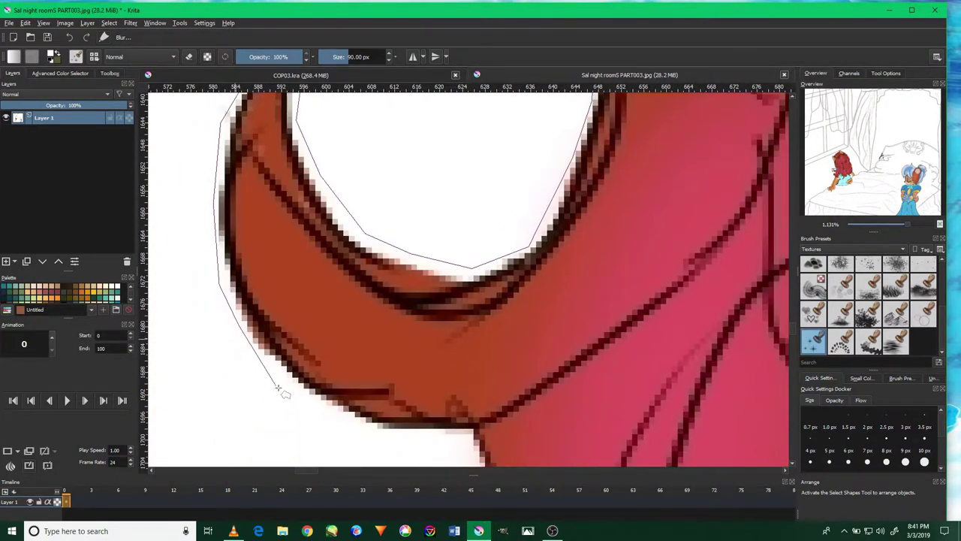
scroll(293, 371, "down", 2)
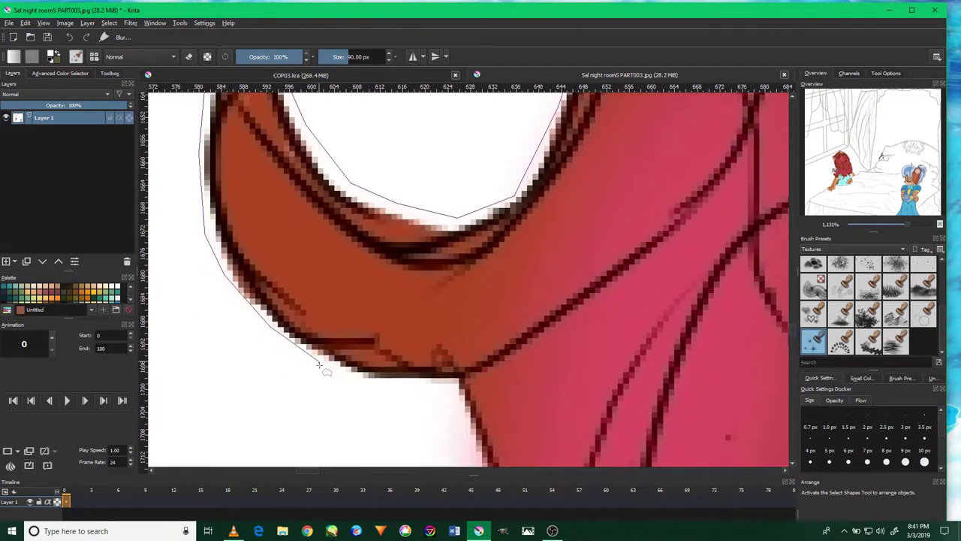
left_click(446, 378)
scroll(439, 386, "down", 2)
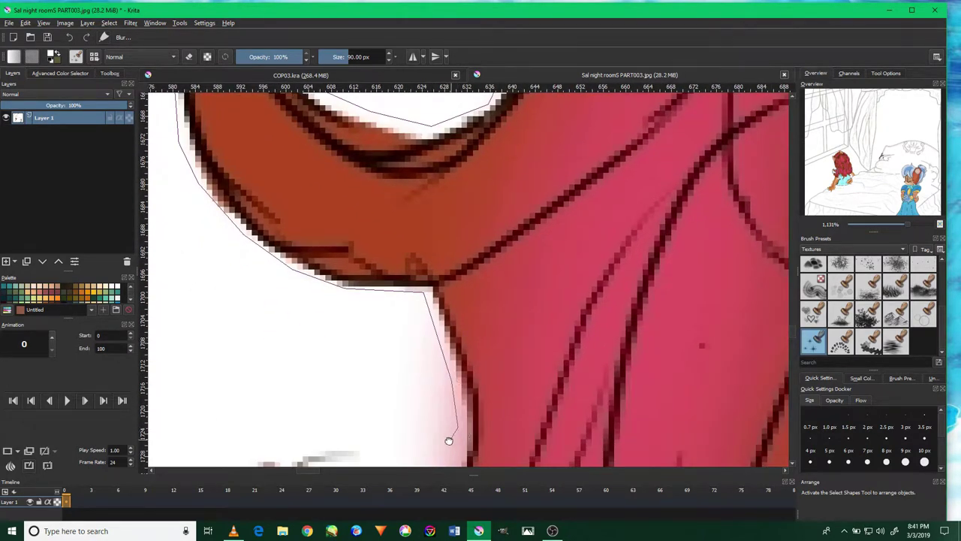
scroll(450, 439, "down", 2)
left_click(422, 427)
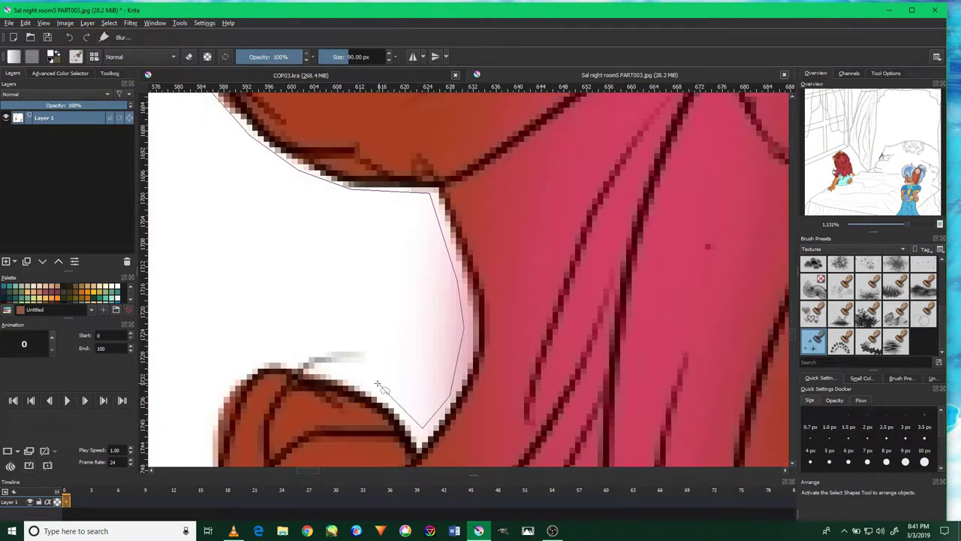
left_click(304, 358)
scroll(208, 411, "down", 2)
left_click(216, 341)
scroll(210, 331, "down", 1)
scroll(203, 316, "down", 1)
scroll(197, 352, "down", 1)
scroll(195, 355, "down", 1)
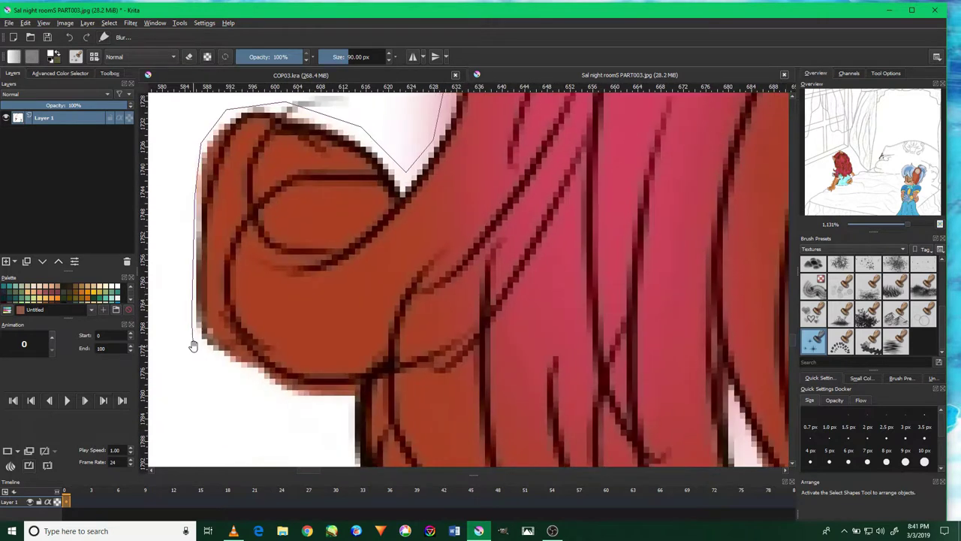
left_click(194, 323)
scroll(338, 417, "down", 3)
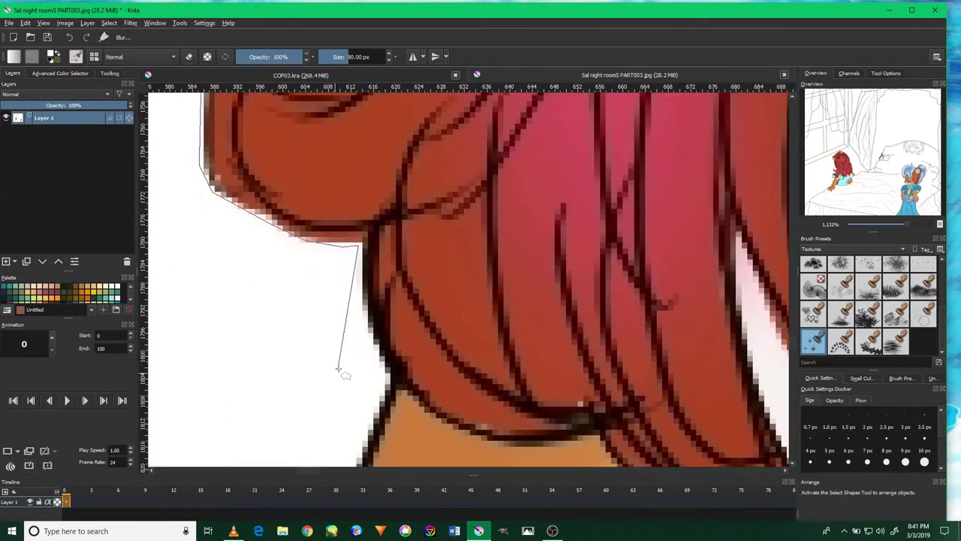
left_click(388, 382)
scroll(379, 368, "down", 1)
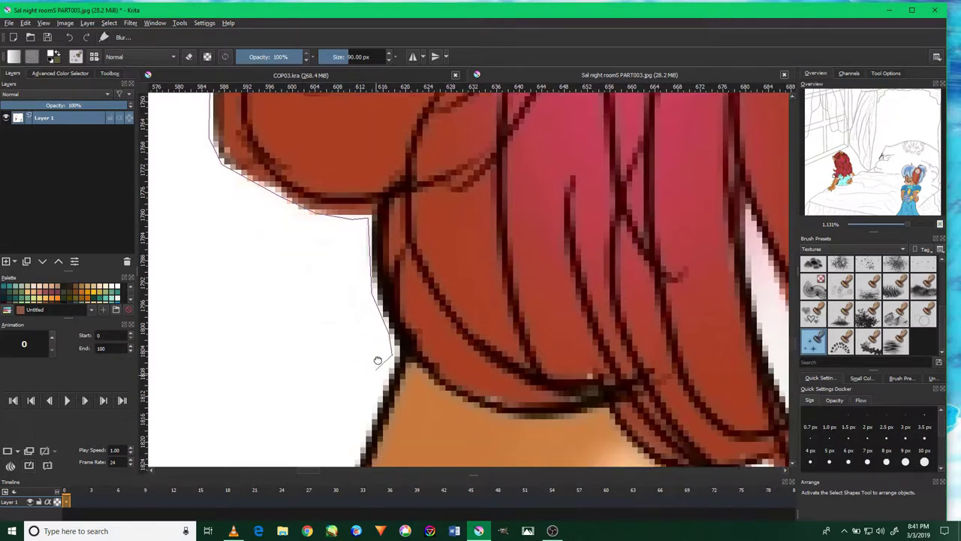
scroll(379, 368, "down", 2)
scroll(367, 353, "down", 2)
Continue the selection along the skin and arm outline down to the hand.
left_click(354, 422)
scroll(354, 422, "down", 2)
left_click(367, 419)
scroll(356, 369, "down", 1)
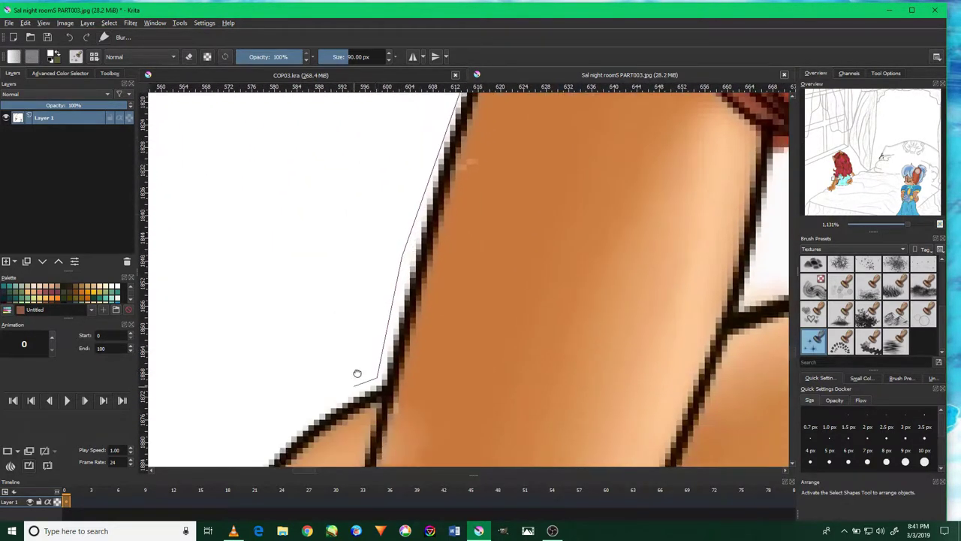
scroll(356, 369, "down", 1)
left_click(272, 424)
scroll(272, 424, "down", 1)
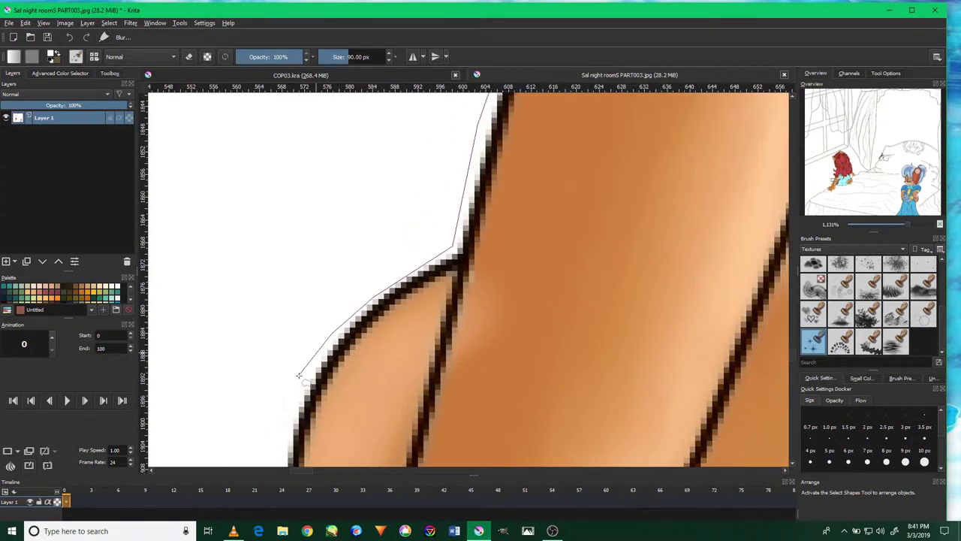
left_click(297, 396)
scroll(297, 396, "down", 1)
scroll(298, 413, "down", 1)
left_click(298, 419)
scroll(301, 419, "down", 2)
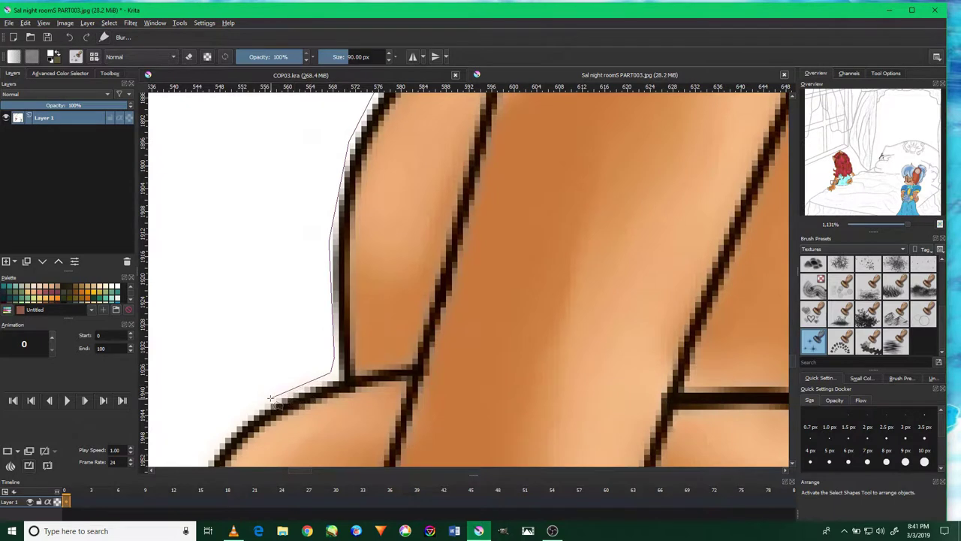
left_click(231, 425)
scroll(232, 425, "down", 2)
left_click(262, 393)
scroll(262, 393, "down", 1)
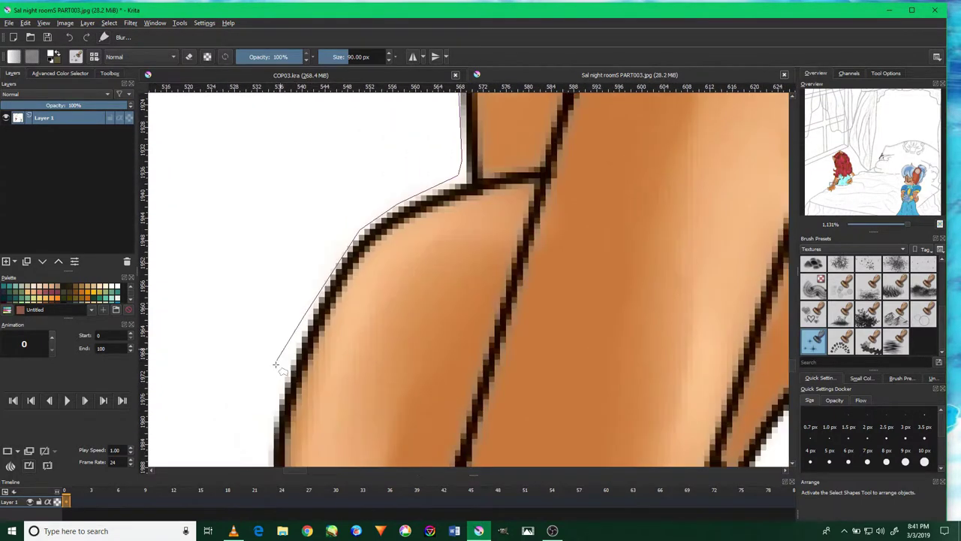
left_click(266, 413)
scroll(255, 375, "down", 1)
scroll(253, 369, "down", 2)
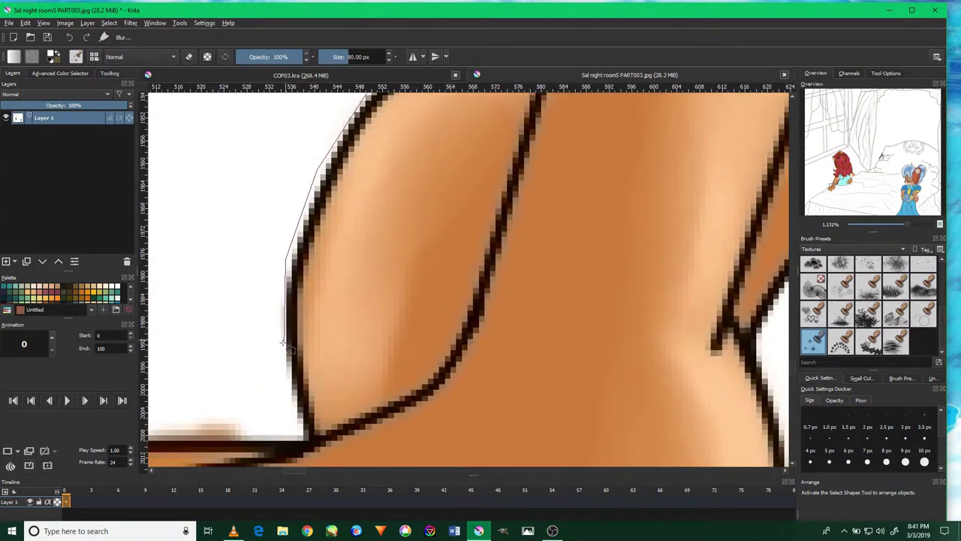
left_click(277, 348)
left_click(294, 424)
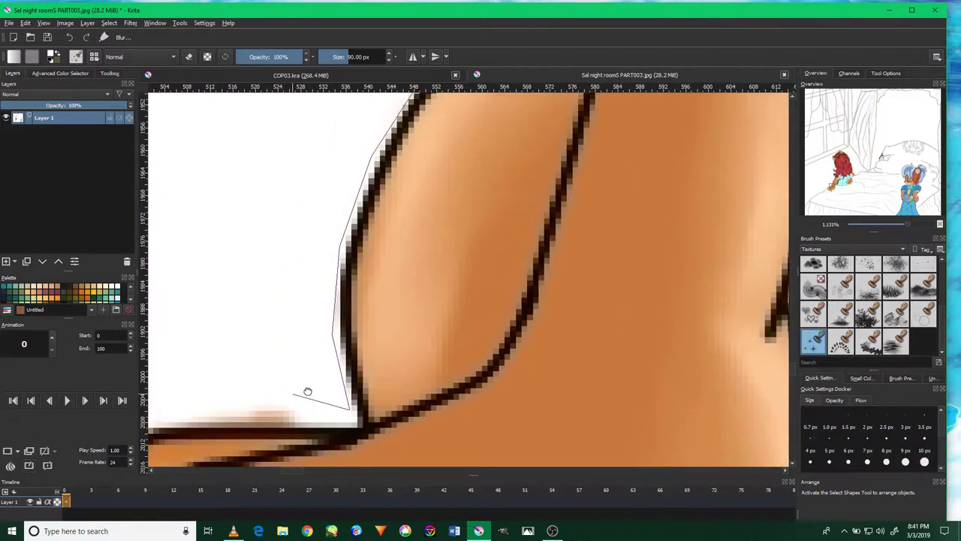
Trace the selection around the hand and between the fingers.
scroll(307, 392, "left", 2)
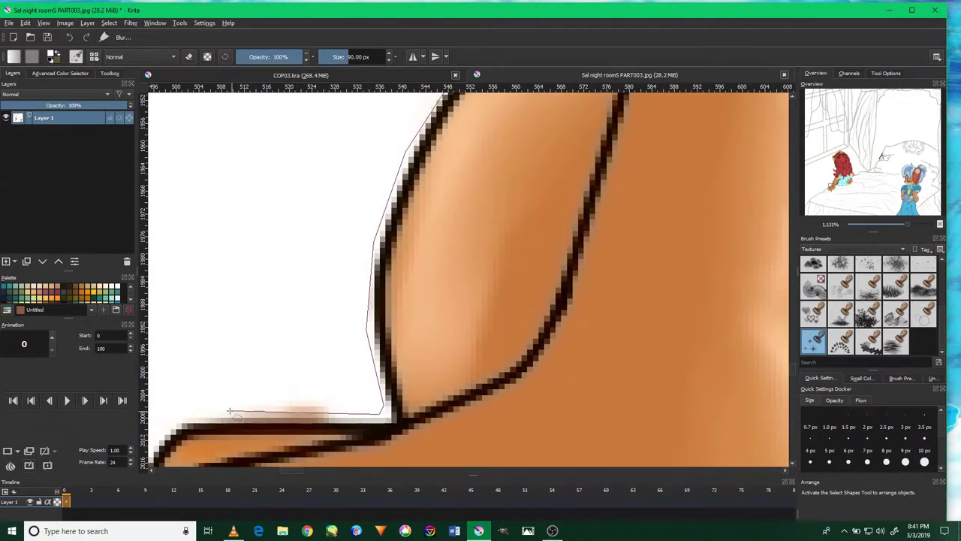
scroll(270, 376, "down", 1)
scroll(286, 360, "left", 2)
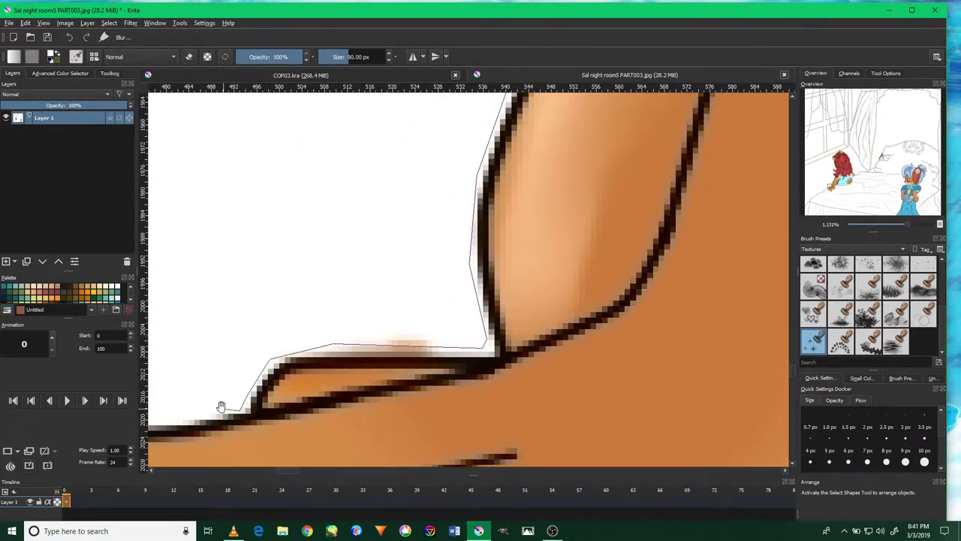
scroll(221, 406, "down", 1)
scroll(221, 406, "left", 2)
scroll(272, 334, "left", 2)
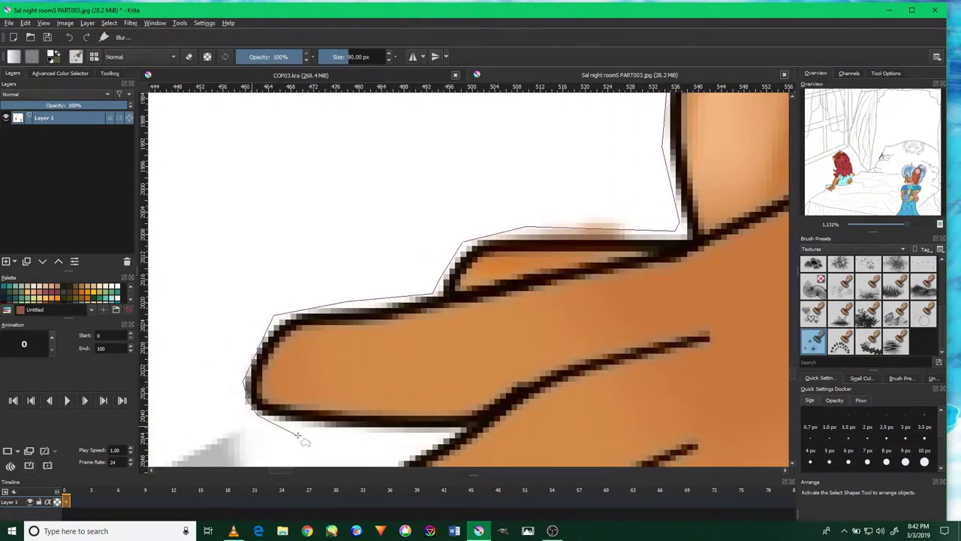
left_click(403, 431)
left_click(458, 429)
scroll(436, 406, "down", 2)
scroll(436, 406, "left", 1)
scroll(476, 365, "down", 1)
scroll(476, 365, "left", 2)
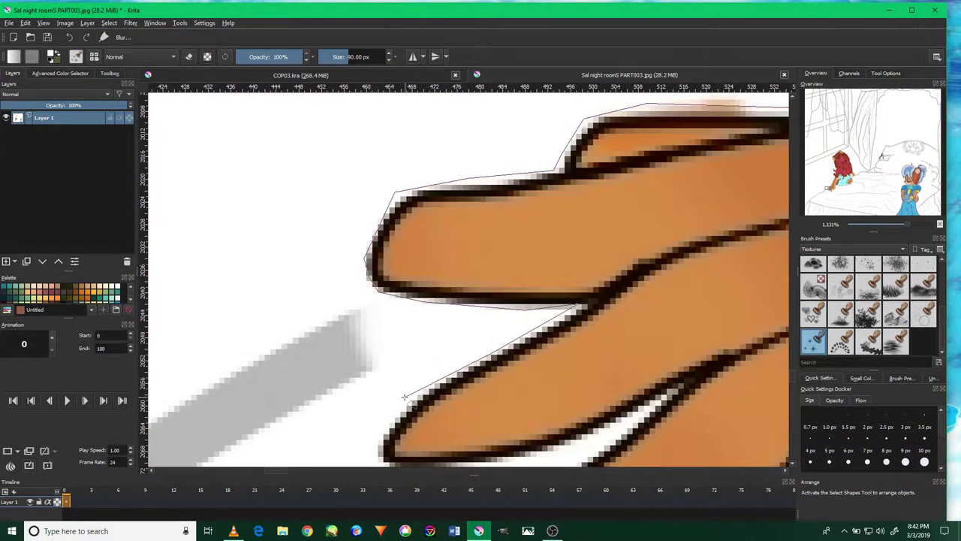
scroll(385, 428, "down", 1)
scroll(380, 428, "down", 2)
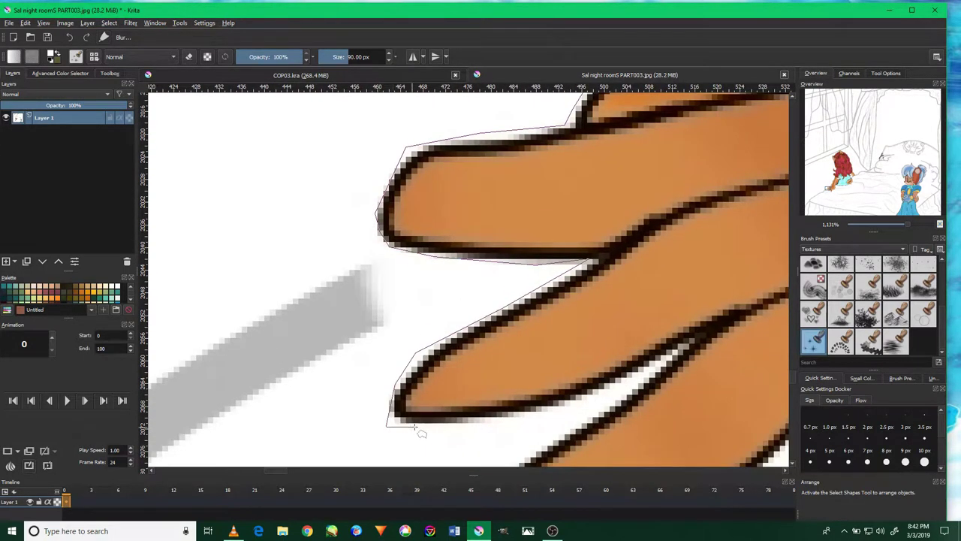
left_click(664, 358)
scroll(559, 409, "down", 2)
scroll(559, 410, "left", 1)
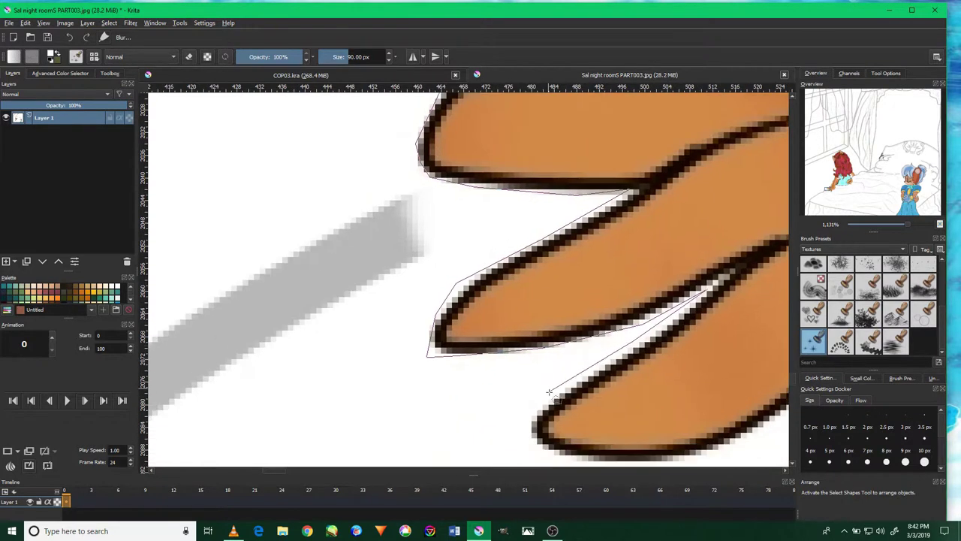
scroll(526, 446, "down", 2)
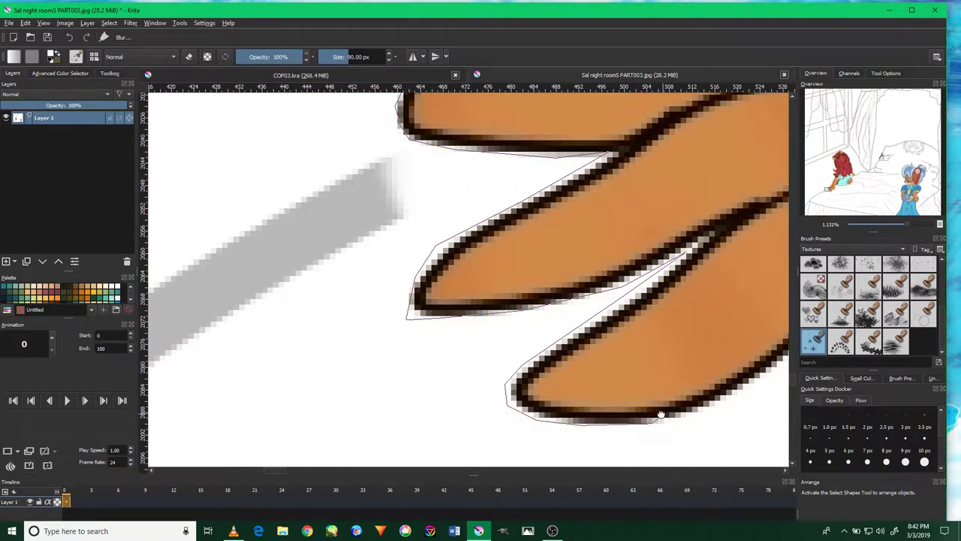
scroll(661, 407, "right", 3)
left_click(612, 421)
left_click(709, 341)
scroll(706, 405, "down", 3)
left_click(702, 364)
scroll(709, 383, "down", 3)
left_click(710, 365)
left_click(737, 373)
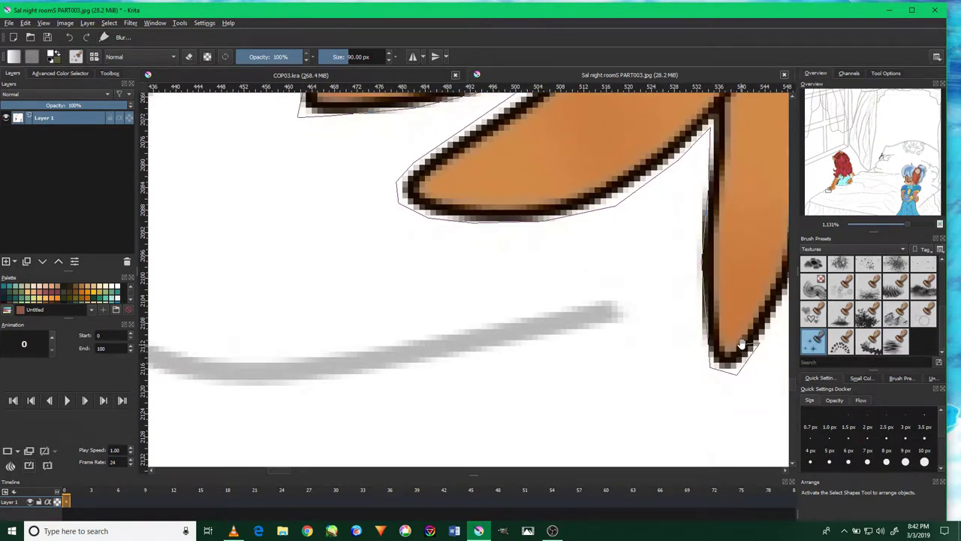
Follow the hand and arm's outer edge back to the start and close the selection.
left_click_drag(742, 344, 617, 408)
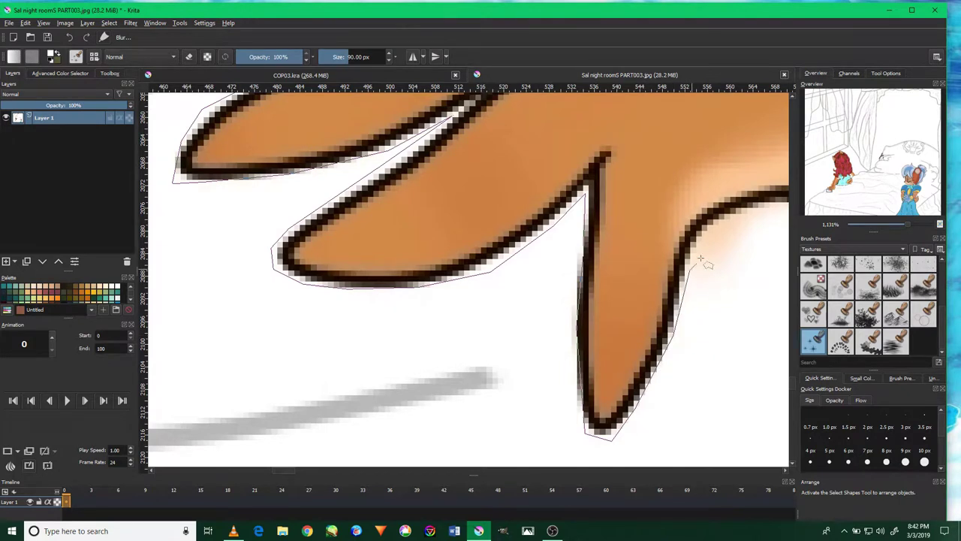
left_click_drag(738, 215, 680, 239)
left_click(725, 218)
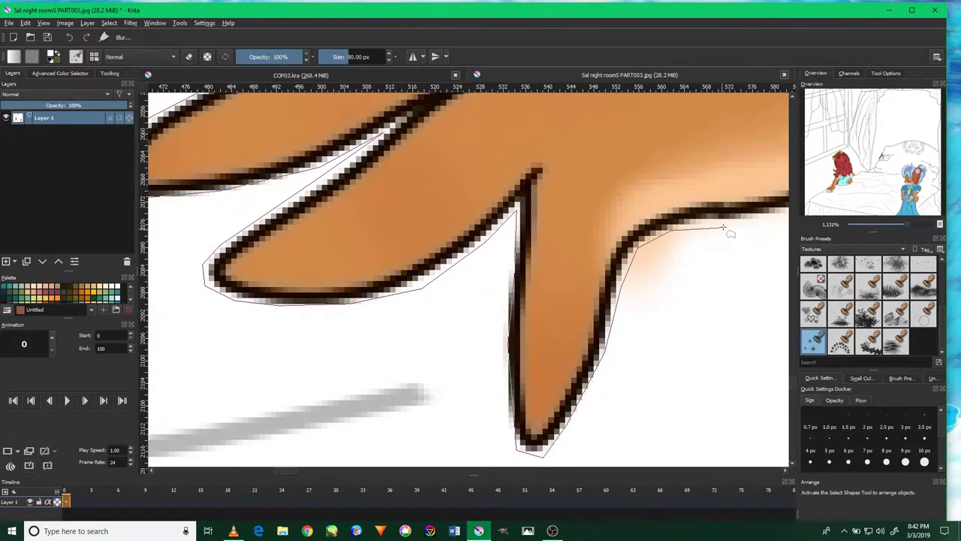
left_click_drag(725, 218, 654, 235)
left_click(715, 222)
left_click_drag(740, 221, 614, 262)
left_click(697, 227)
left_click_drag(743, 199, 696, 290)
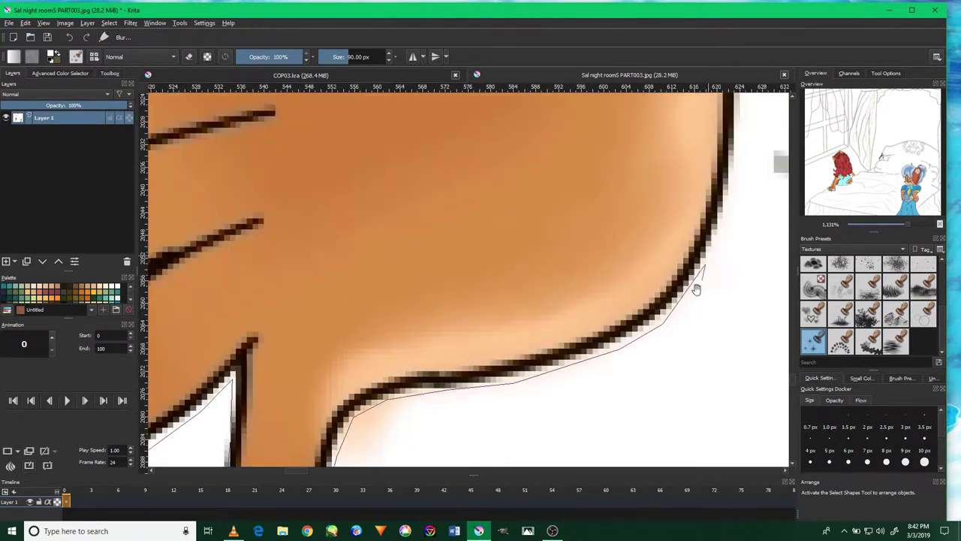
mouse_move(726, 213)
left_mouse_down()
mouse_move(728, 223)
mouse_move(709, 209)
left_mouse_up()
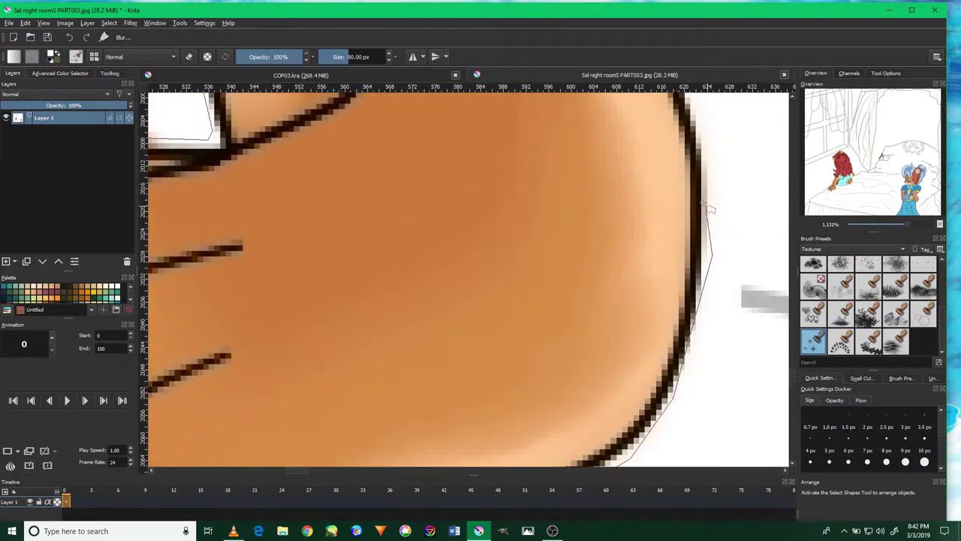
left_click_drag(702, 128, 691, 188)
left_click_drag(691, 127, 676, 194)
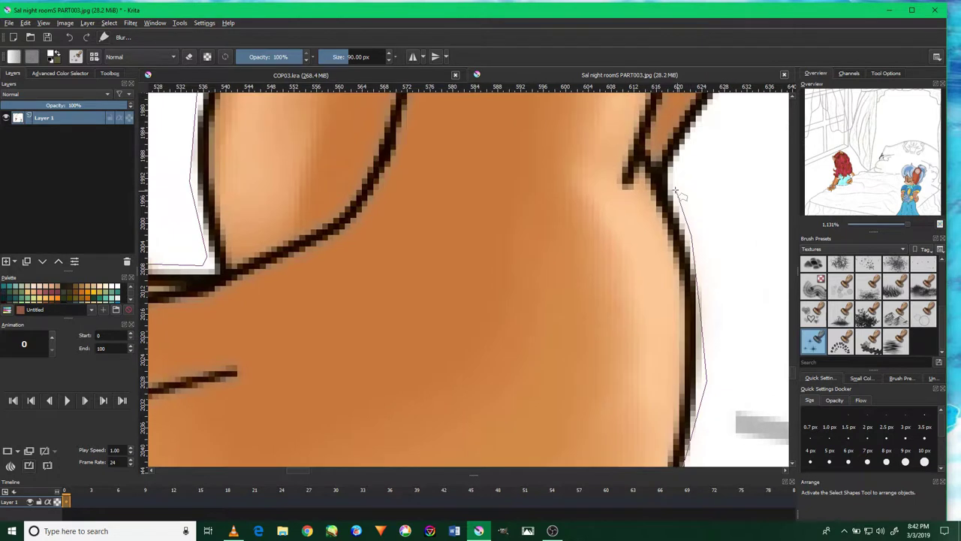
left_click_drag(694, 94, 672, 161)
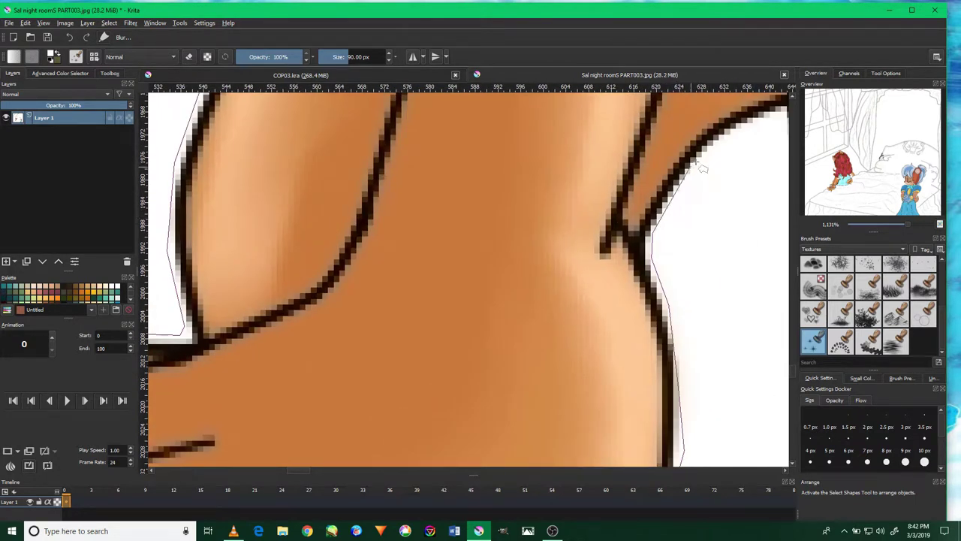
left_click_drag(743, 137, 700, 166)
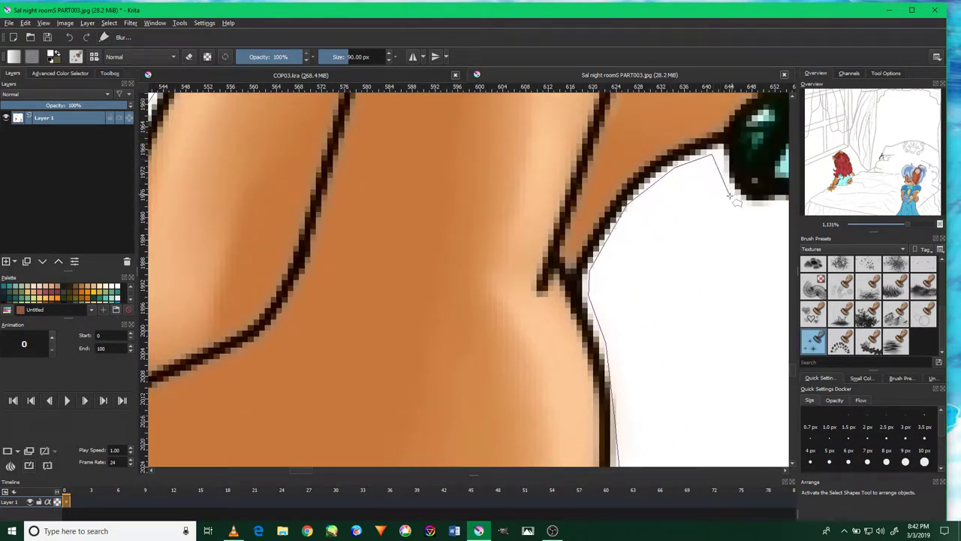
left_click_drag(741, 213, 674, 178)
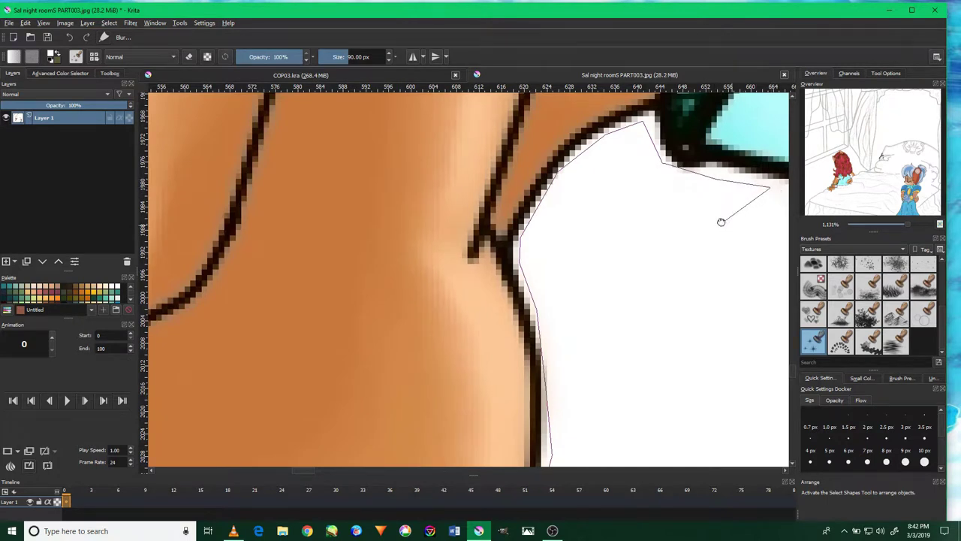
left_click_drag(723, 223, 268, 191)
double_click(403, 175)
Copy the selected girl and paste her into COP03.kra as a new layer.
left_click(25, 23)
left_click(49, 68)
left_click(172, 73)
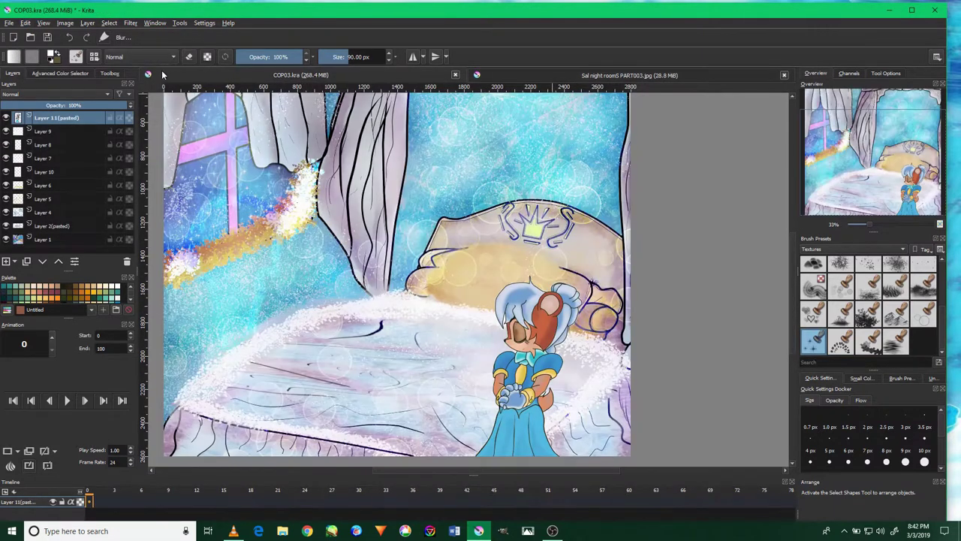
left_click(25, 23)
left_click(54, 116)
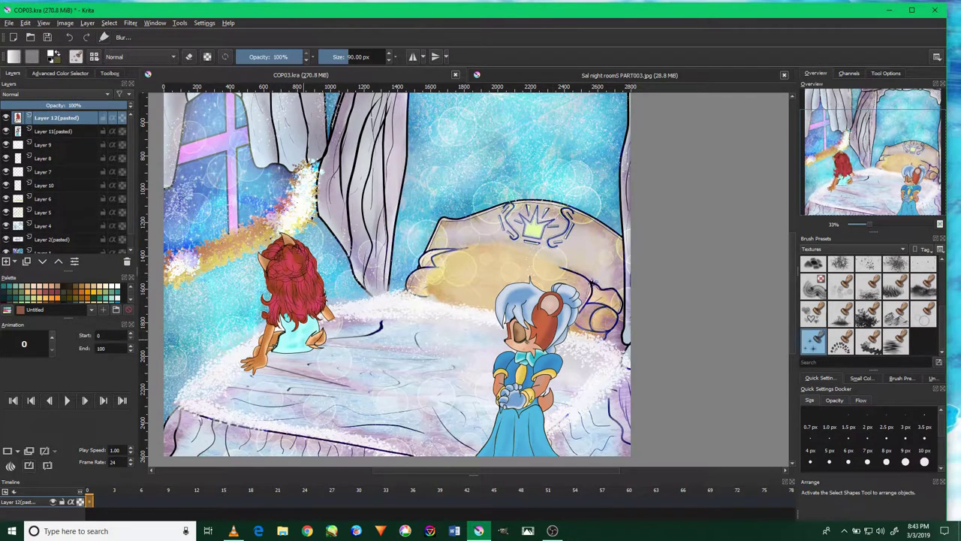
Move the pasted girl onto the bed's left side beside the blue-dressed character.
scroll(340, 375, "up", 5)
scroll(340, 379, "down", 3)
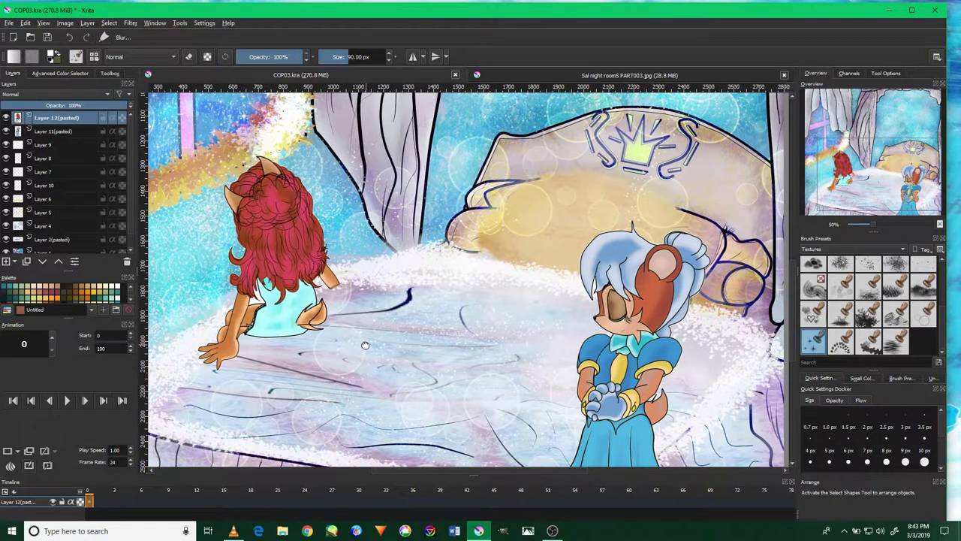
left_click_drag(365, 344, 446, 366)
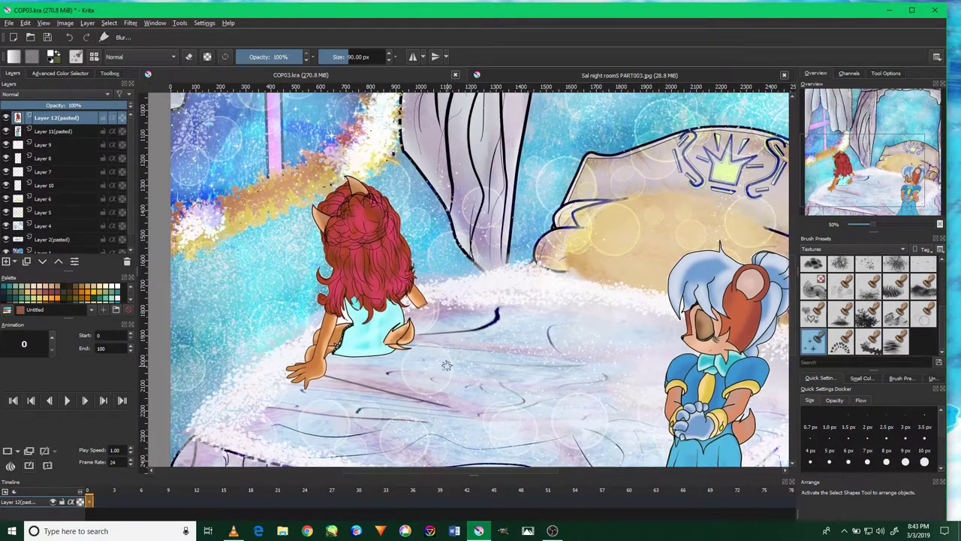
left_click(109, 73)
left_click(21, 124)
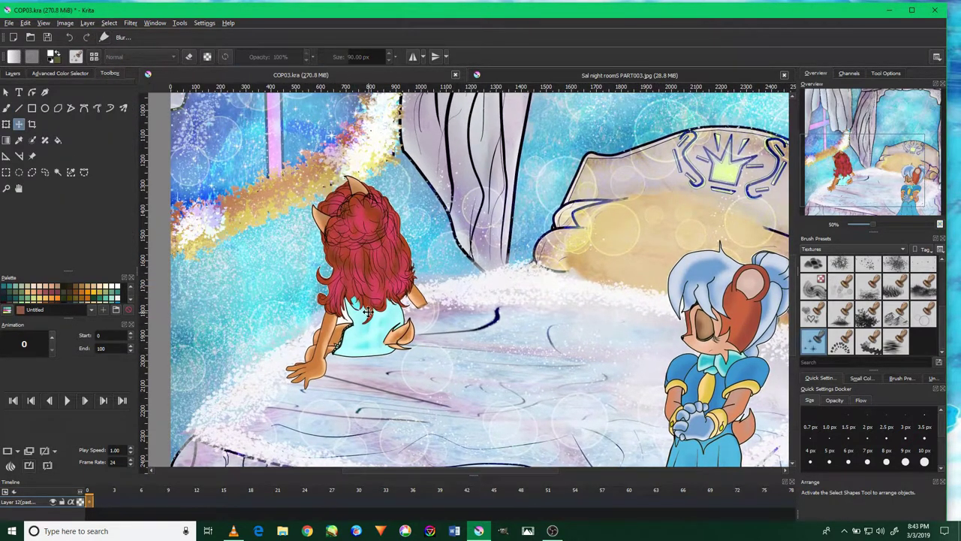
left_click_drag(368, 314, 347, 312)
mouse_move(347, 311)
left_mouse_down()
mouse_move(326, 306)
mouse_move(343, 304)
left_mouse_up()
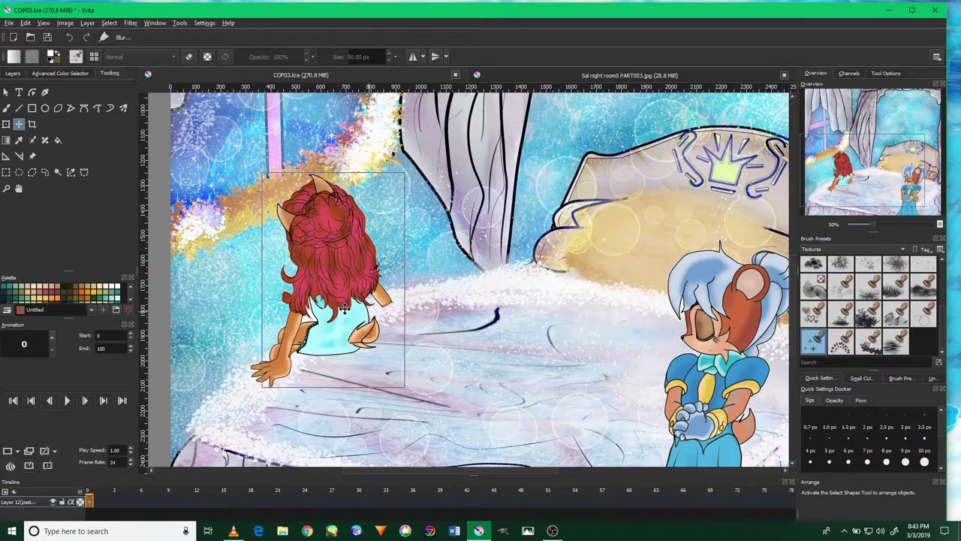
mouse_move(343, 304)
left_mouse_down()
mouse_move(341, 321)
mouse_move(333, 287)
left_mouse_up()
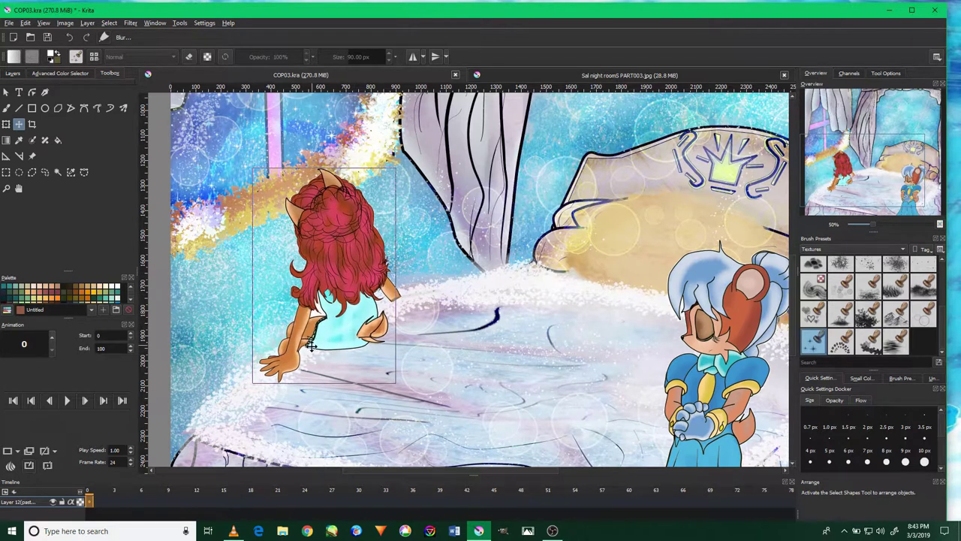
left_click_drag(333, 287, 337, 288)
left_click(6, 124)
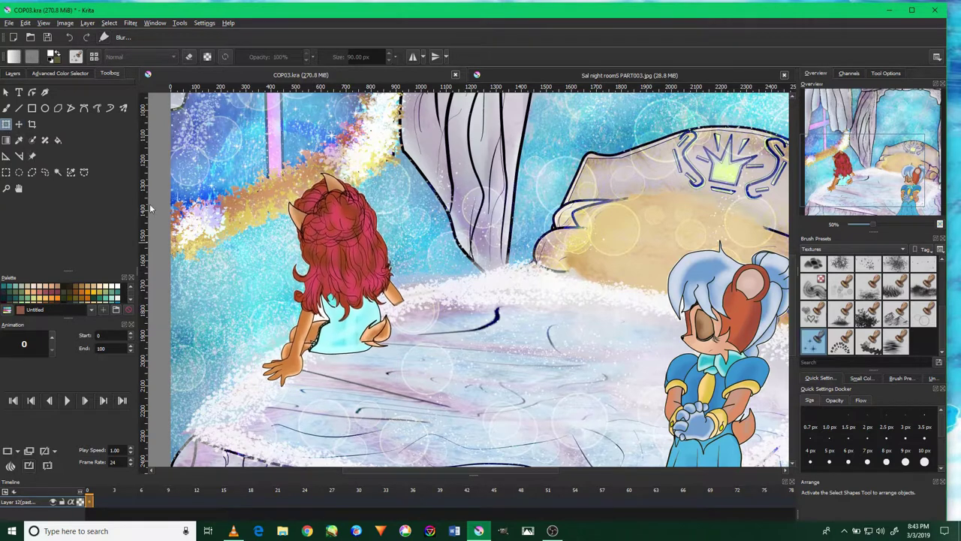
Switch to the Freehand Brush with a textured snow preset.
scroll(338, 308, "up", 3)
scroll(338, 308, "down", 2)
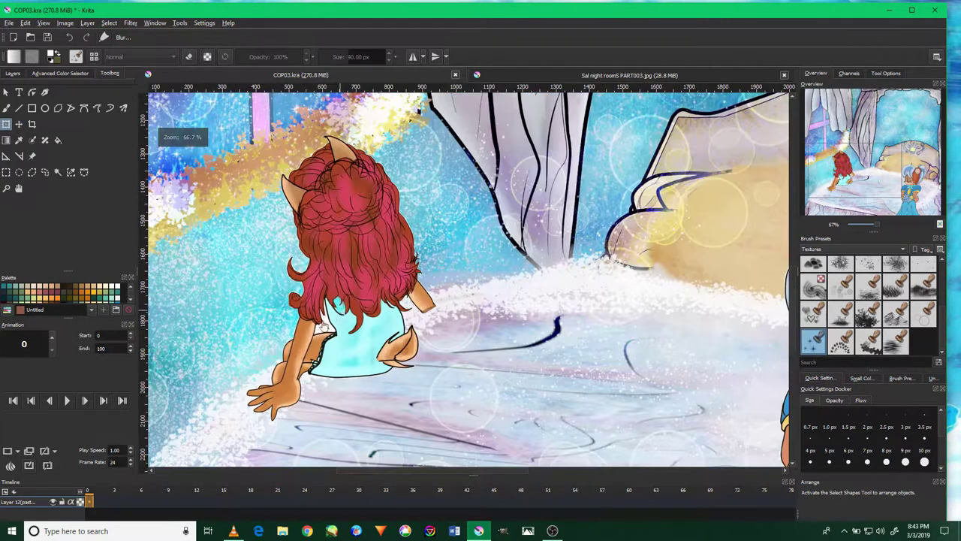
scroll(324, 327, "up", 1)
scroll(300, 353, "down", 2)
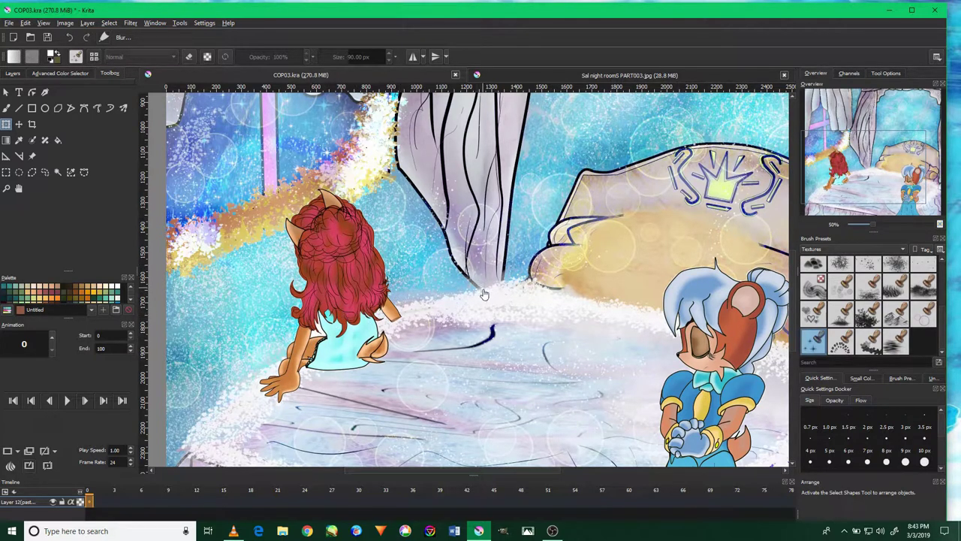
left_click(6, 109)
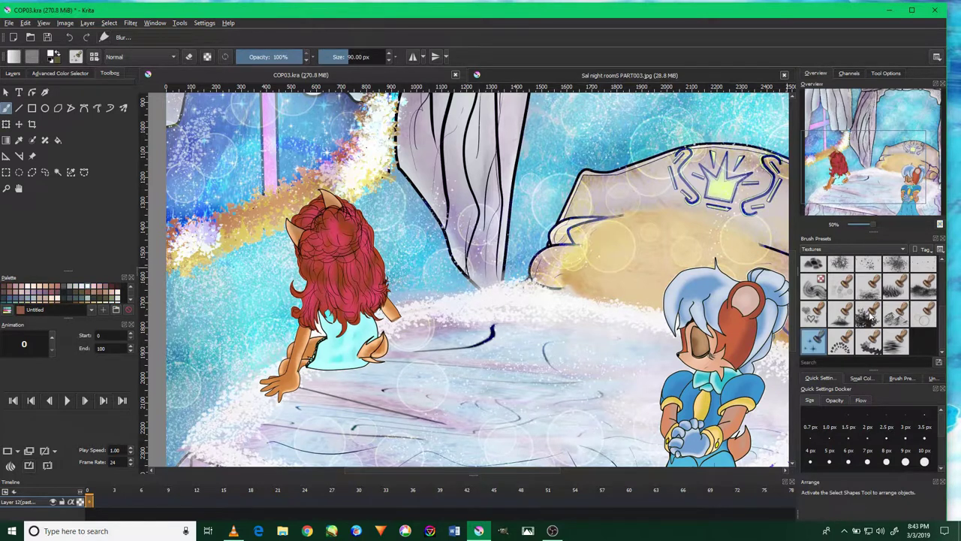
left_click(869, 265)
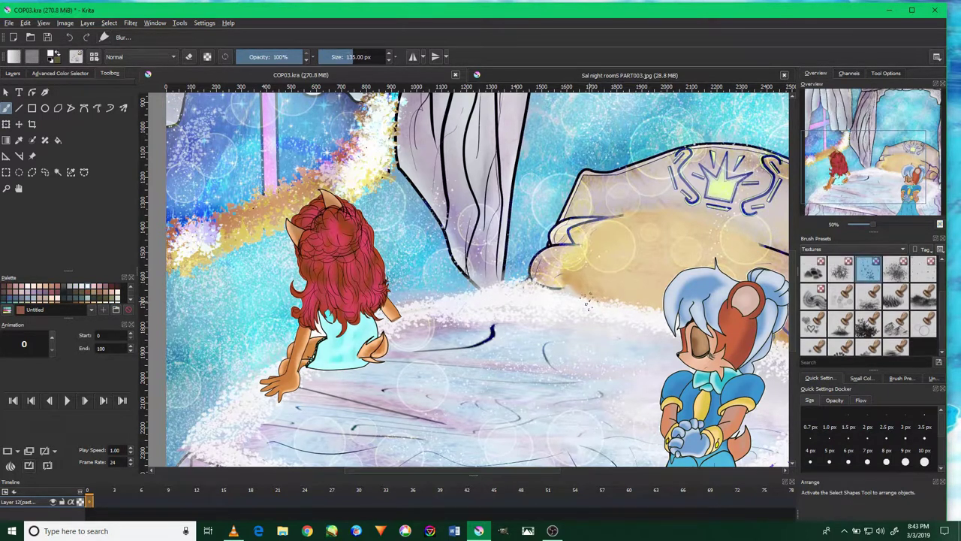
scroll(854, 301, "up", 2)
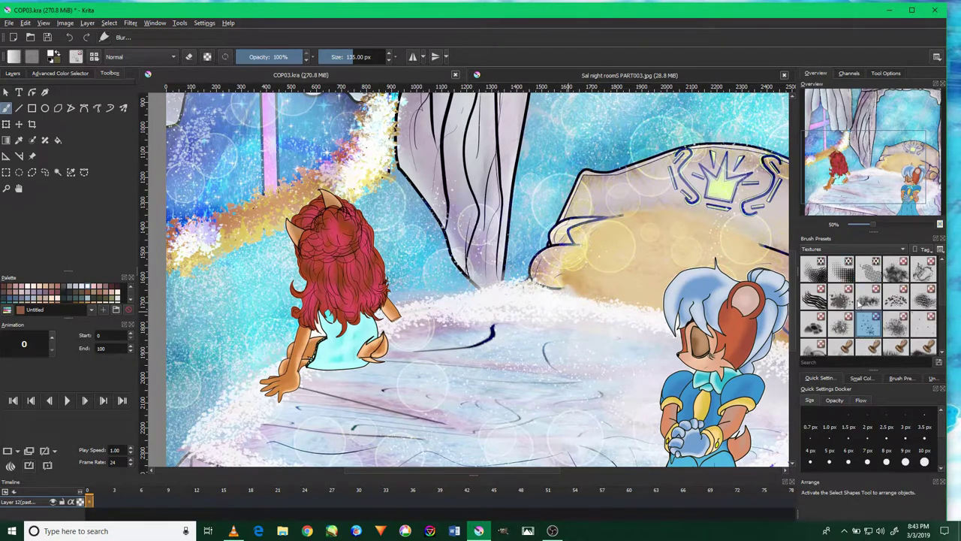
left_click(561, 532)
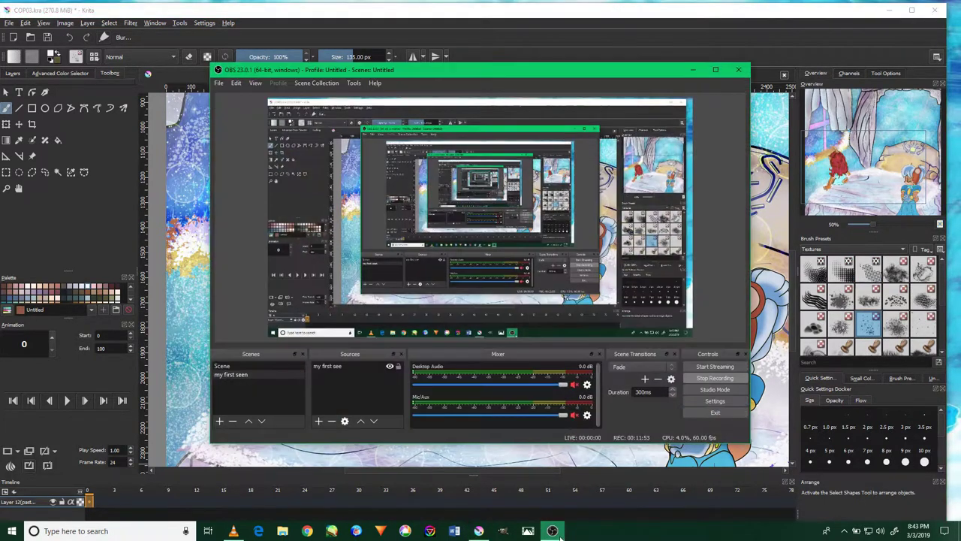
left_click(834, 377)
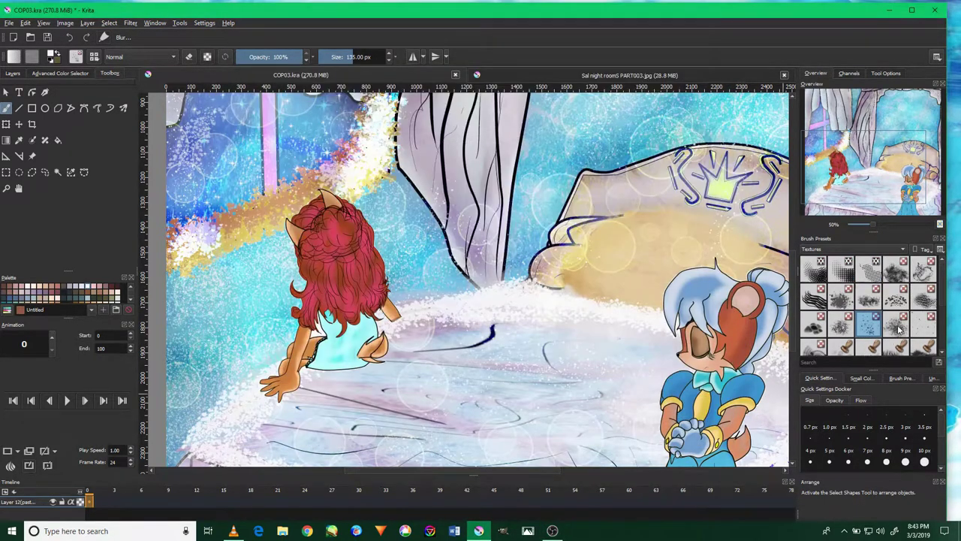
Pick a larger snow brush at 110 px and paint snow over the girl's right shoulder.
scroll(413, 347, "up", 1)
scroll(525, 285, "up", 1)
scroll(571, 256, "up", 1)
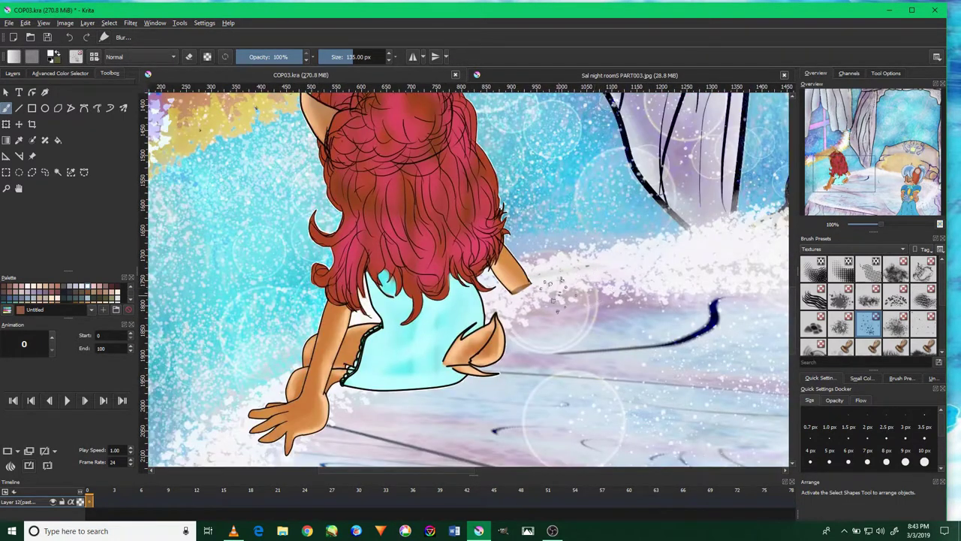
scroll(448, 314, "up", 3)
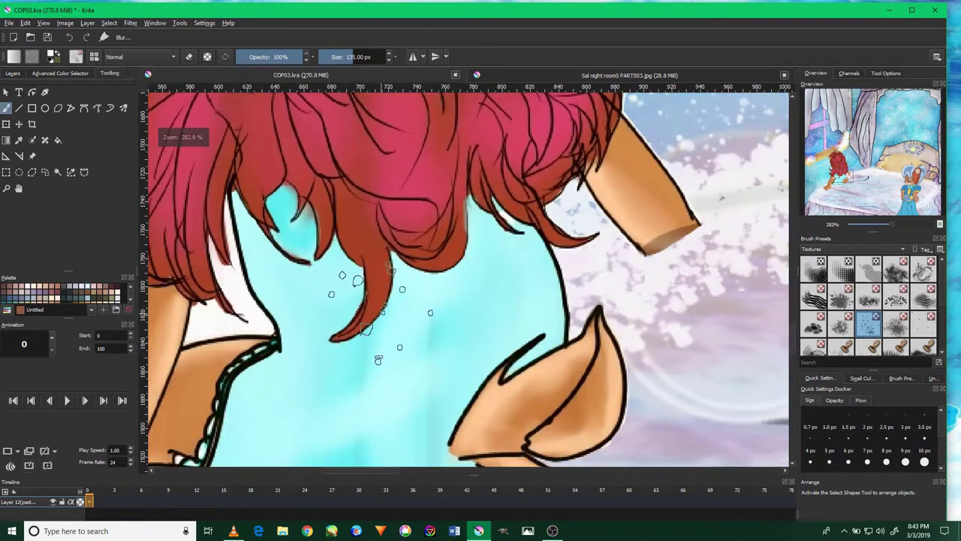
left_click(869, 301)
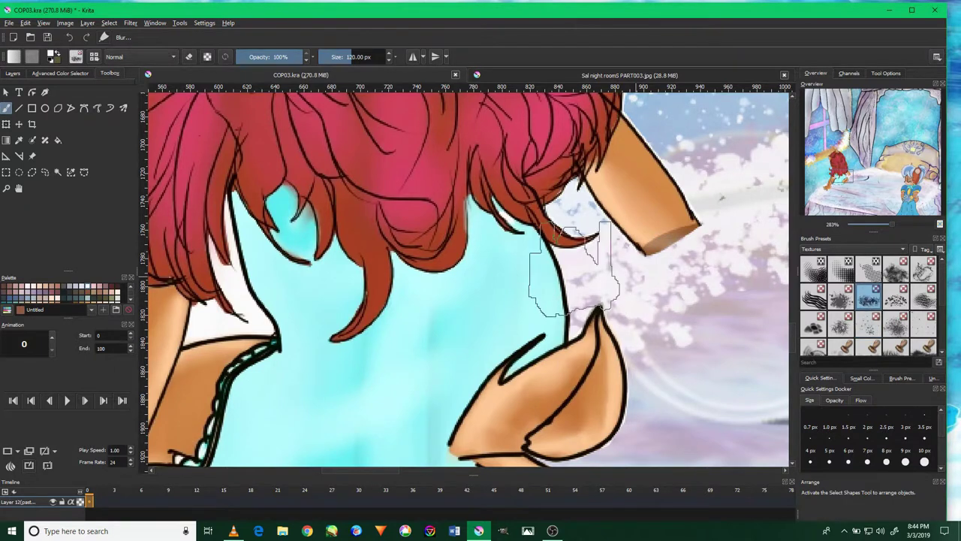
left_click(840, 297)
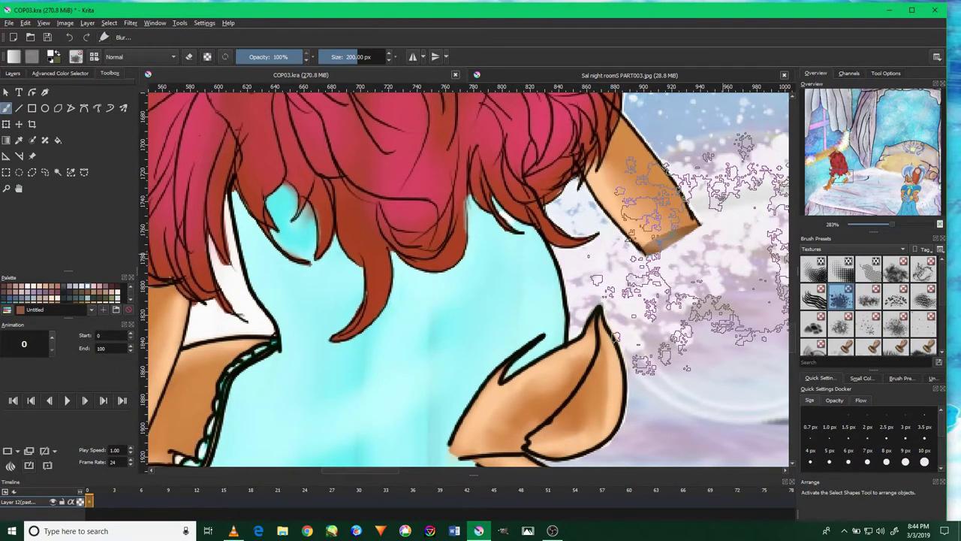
scroll(657, 270, "down", 3)
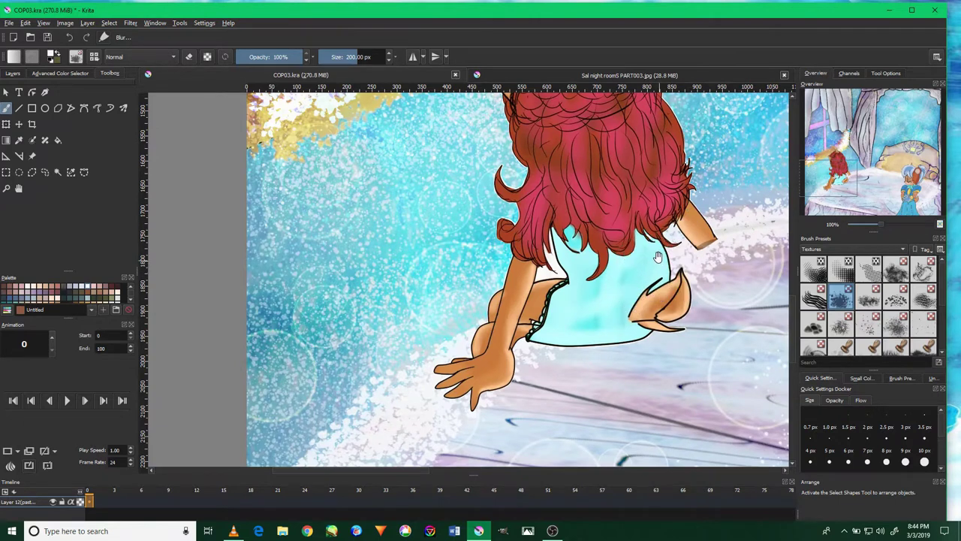
left_click_drag(657, 270, 574, 270)
key("bracketleft")
key("bracketleft")
key("bracketleft")
key("bracketleft")
key("bracketleft")
key("bracketleft")
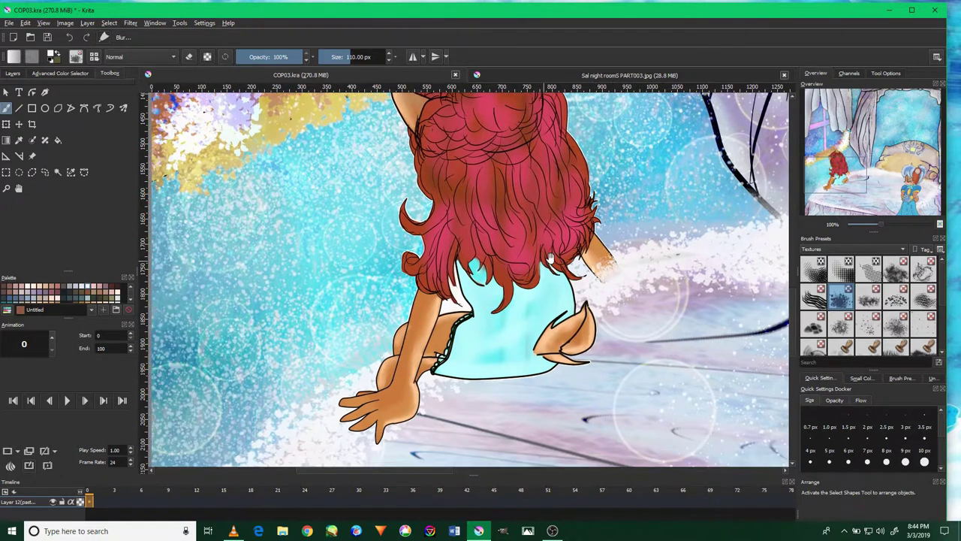
left_click_drag(590, 289, 633, 271)
Zoom in and frame the white gap between the girl's hair and shoulder.
scroll(424, 211, "up", 2)
scroll(450, 240, "up", 2)
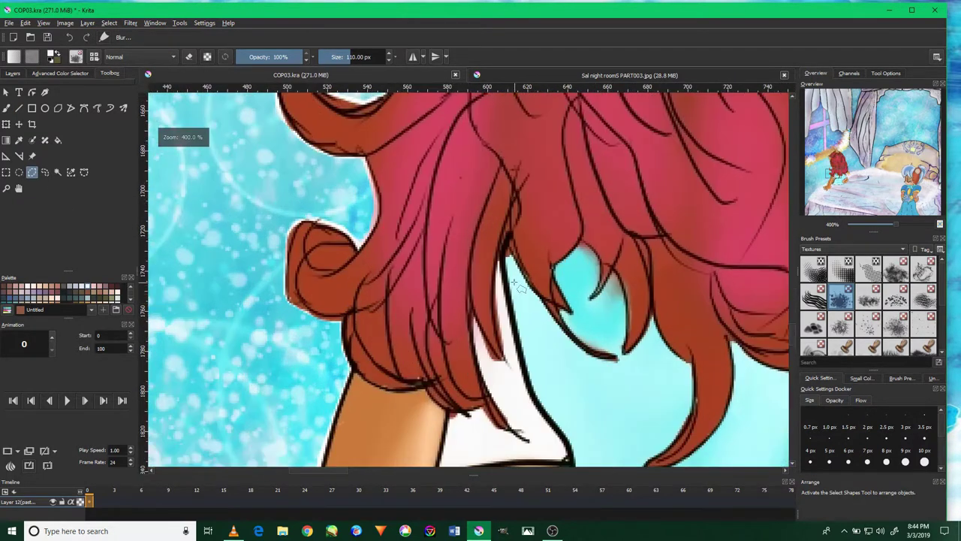
scroll(498, 277, "up", 2)
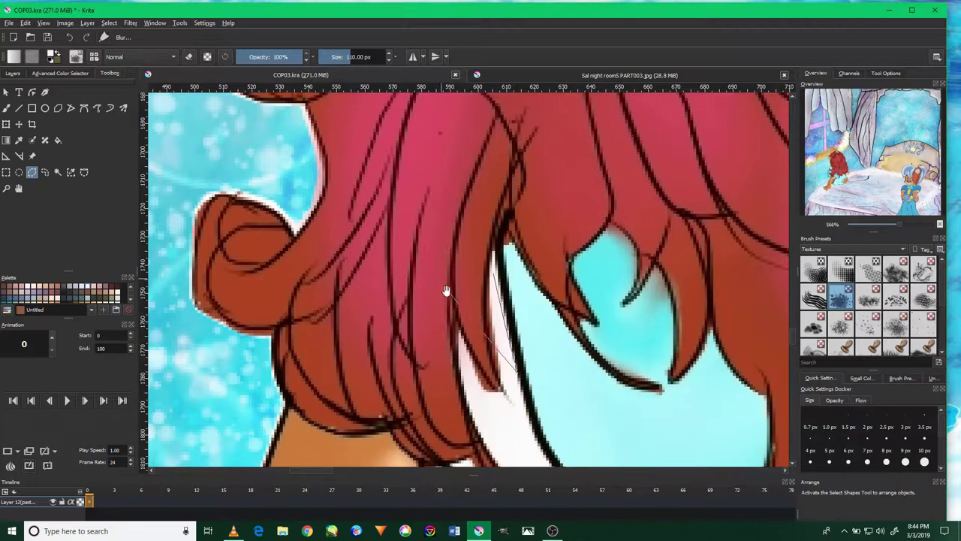
left_click_drag(446, 290, 422, 193)
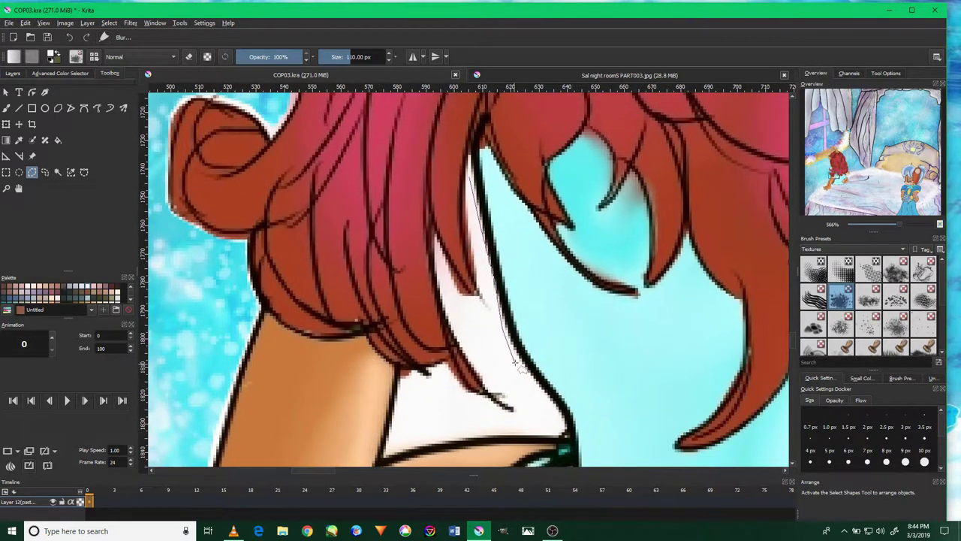
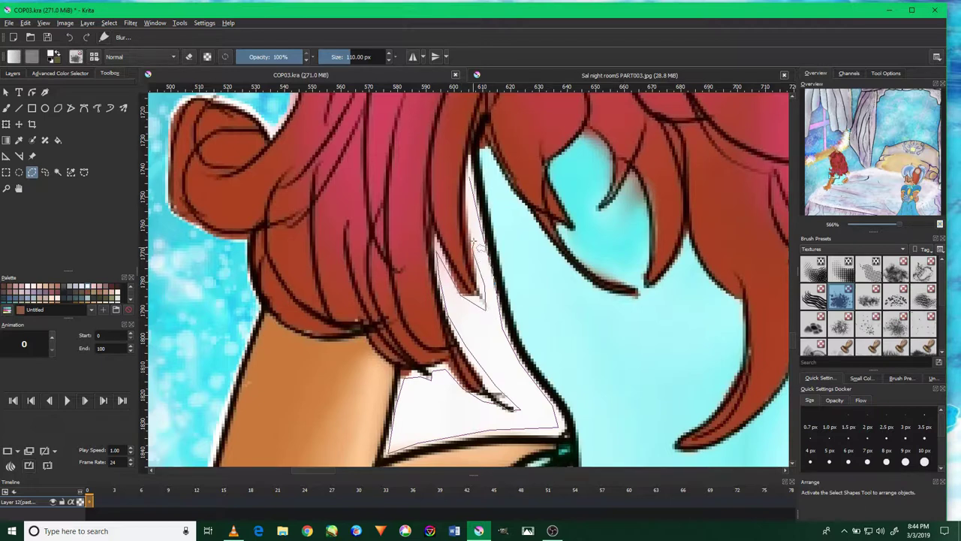
Close the polygon selection around the white patch and cut it away with Edit > Cut.
left_click(468, 194)
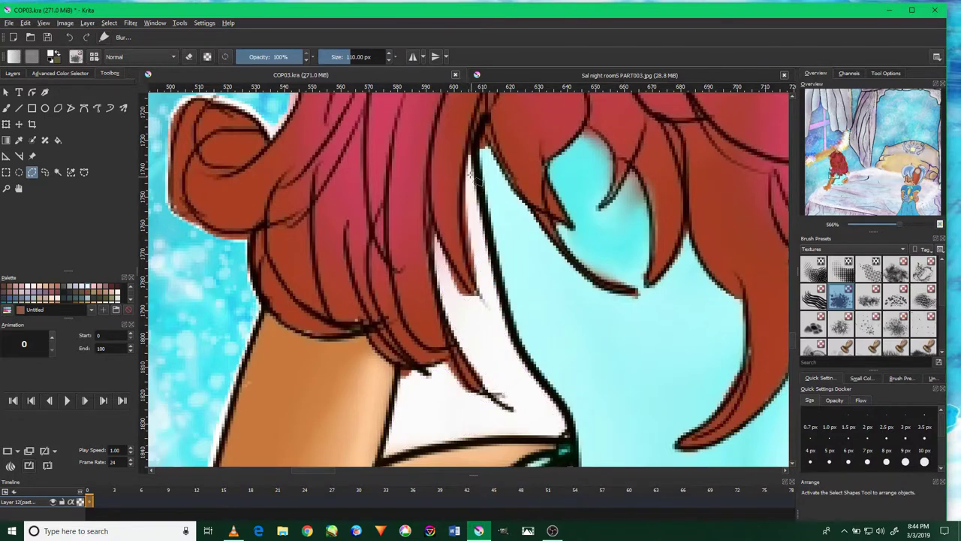
left_click(25, 22)
left_click(45, 58)
Zoom out to 33%, pan to the bed's right side, and show the Layers docker.
scroll(466, 277, "down", 2)
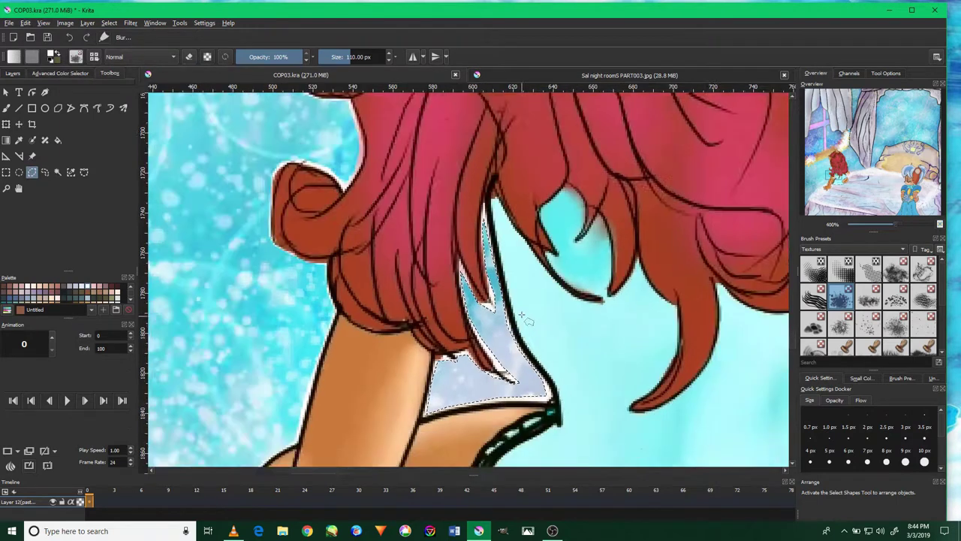
scroll(466, 278, "down", 3)
scroll(544, 307, "down", 1)
scroll(540, 310, "down", 3)
scroll(536, 310, "up", 2)
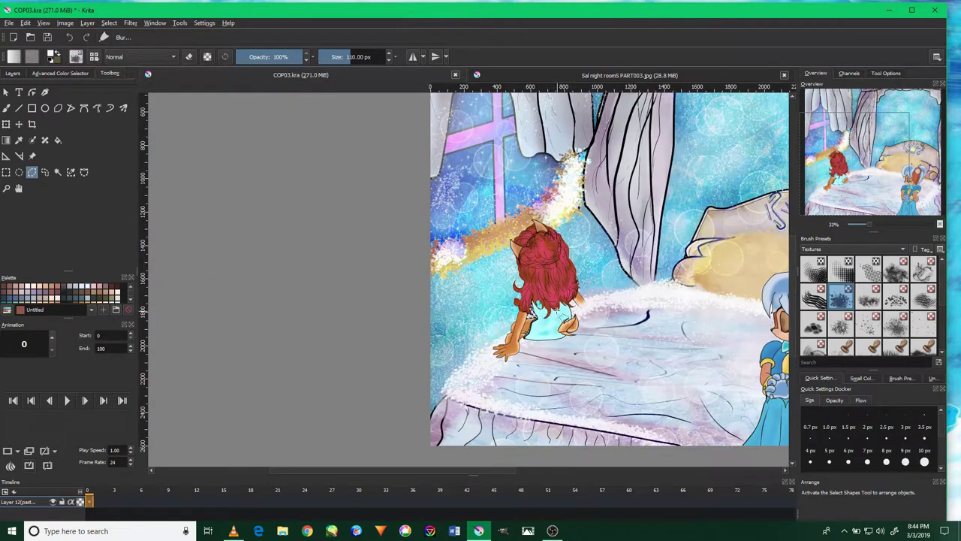
mouse_move(564, 303)
left_mouse_down()
mouse_move(451, 314)
mouse_move(402, 348)
mouse_move(405, 302)
left_mouse_up()
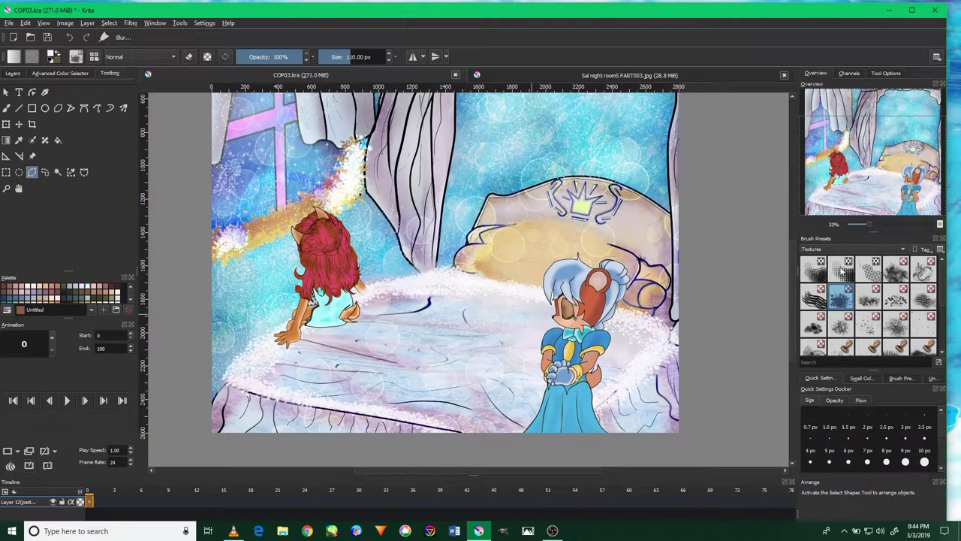
left_click(17, 73)
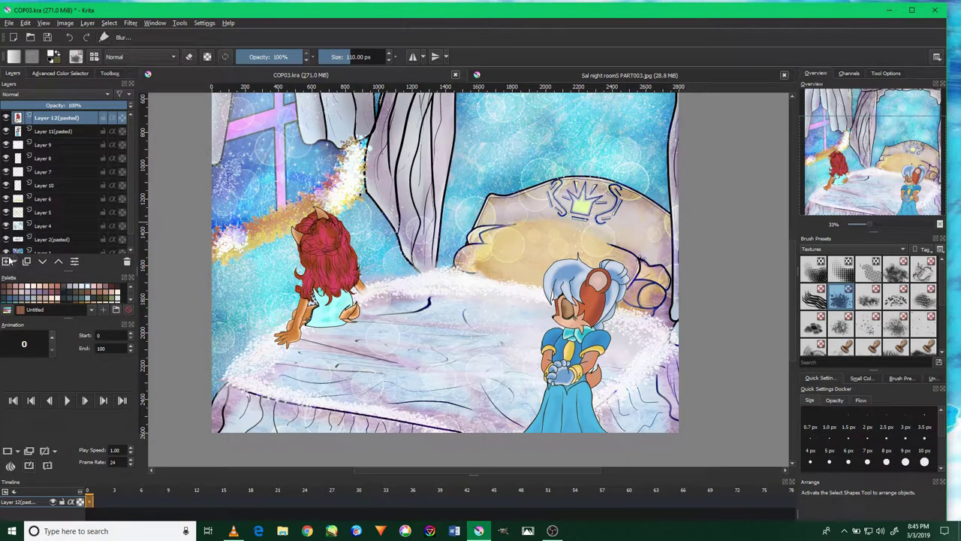
Add a new layer and choose a large soft airbrush from the Digital brush set.
left_click(8, 260)
left_click(831, 253)
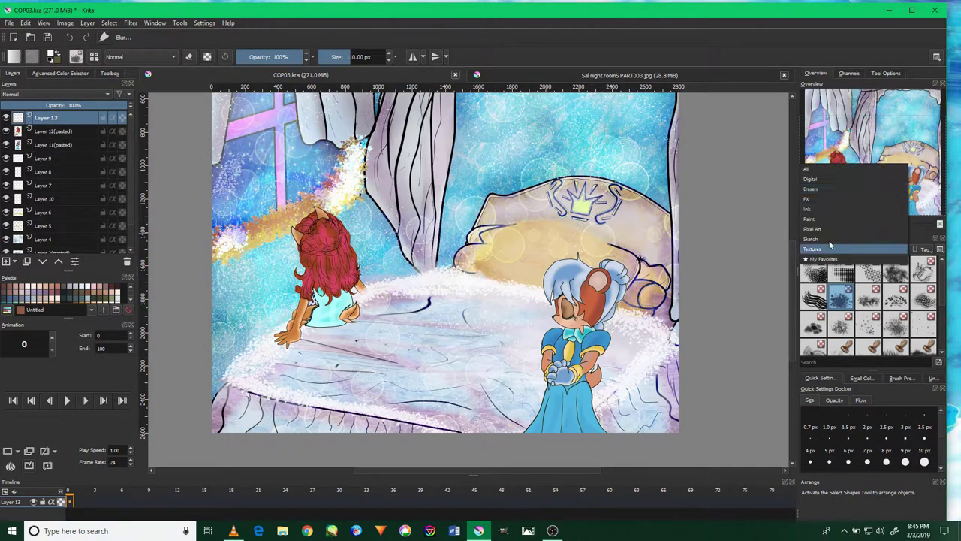
left_click(840, 179)
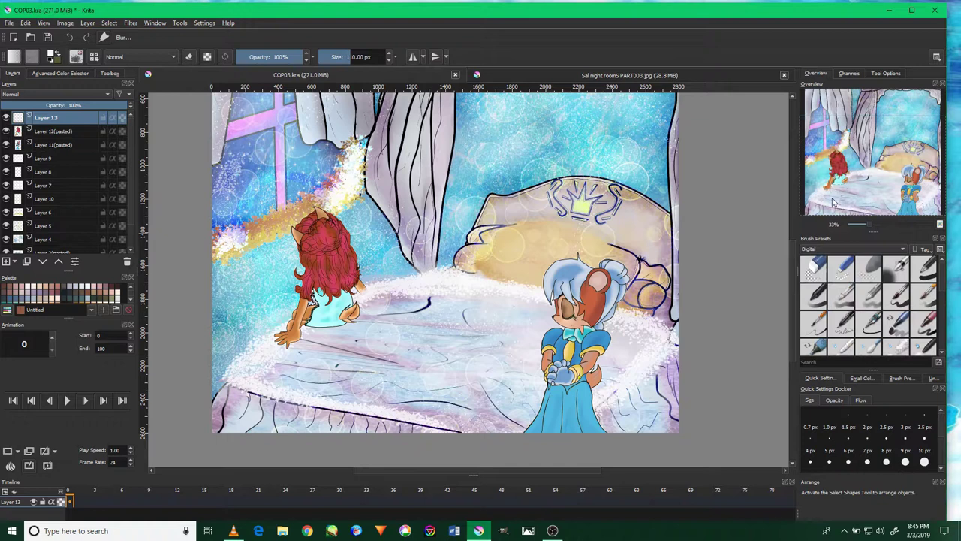
left_click(899, 269)
Set the new Layer 13's blend mode to Color Dodge.
left_click(53, 93)
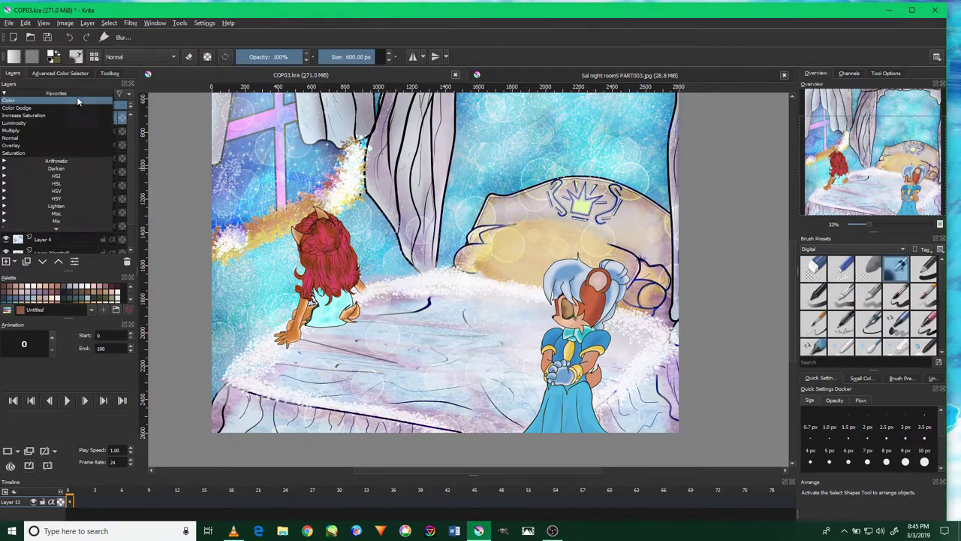
left_click(22, 90)
left_click(52, 94)
left_click(489, 290)
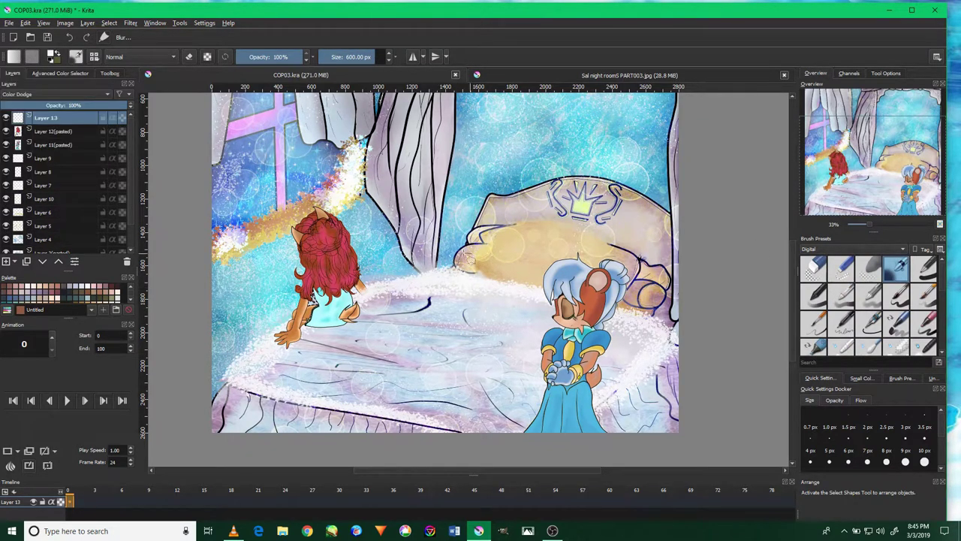
left_click_drag(450, 267, 428, 163)
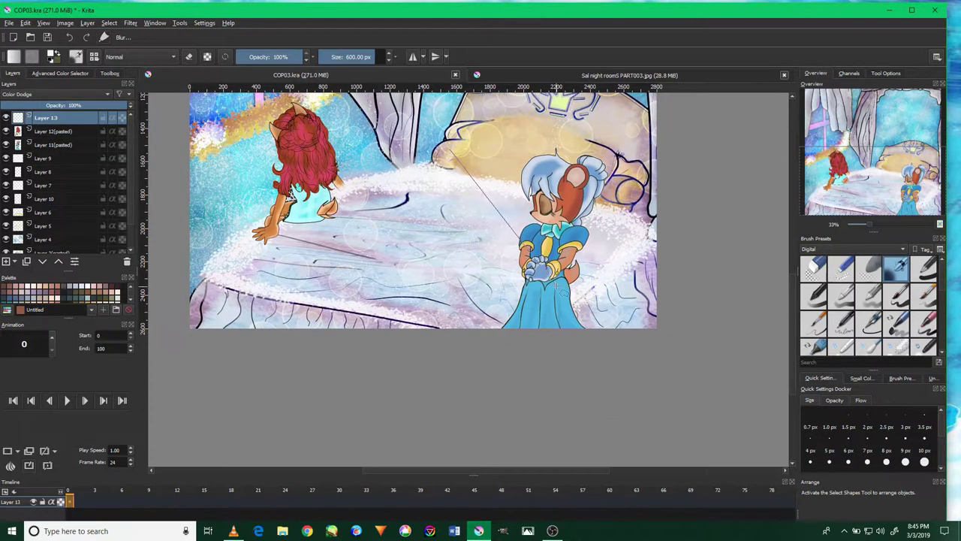
Lightly soften an area of the bed with the glow brush.
left_click(79, 74)
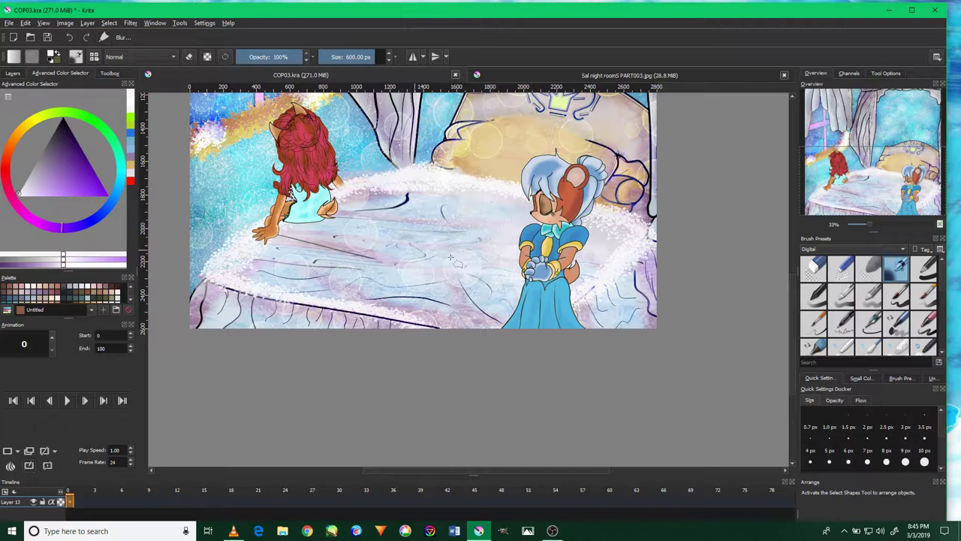
left_click(110, 74)
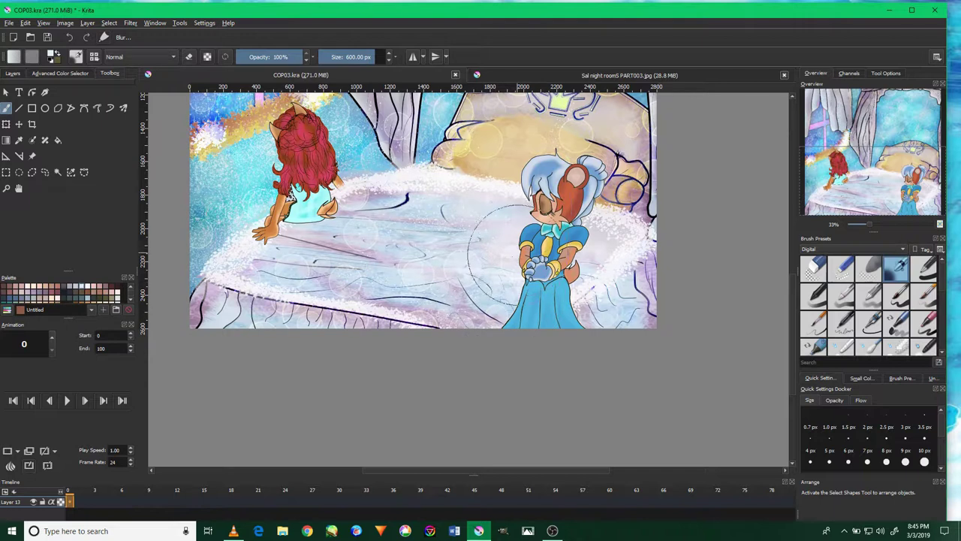
left_click_drag(515, 300, 429, 279)
left_click(63, 74)
left_click(13, 73)
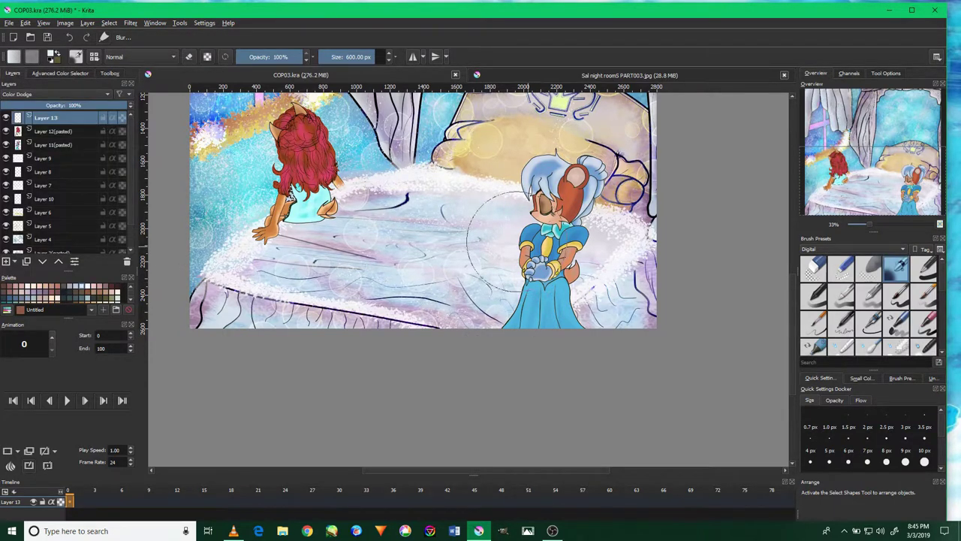
scroll(289, 192, "up", 5)
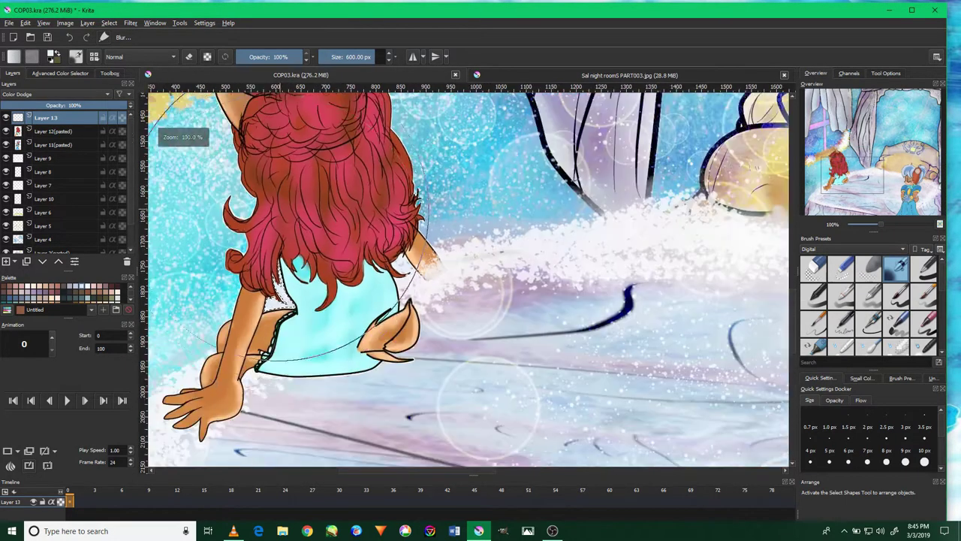
scroll(301, 286, "down", 3)
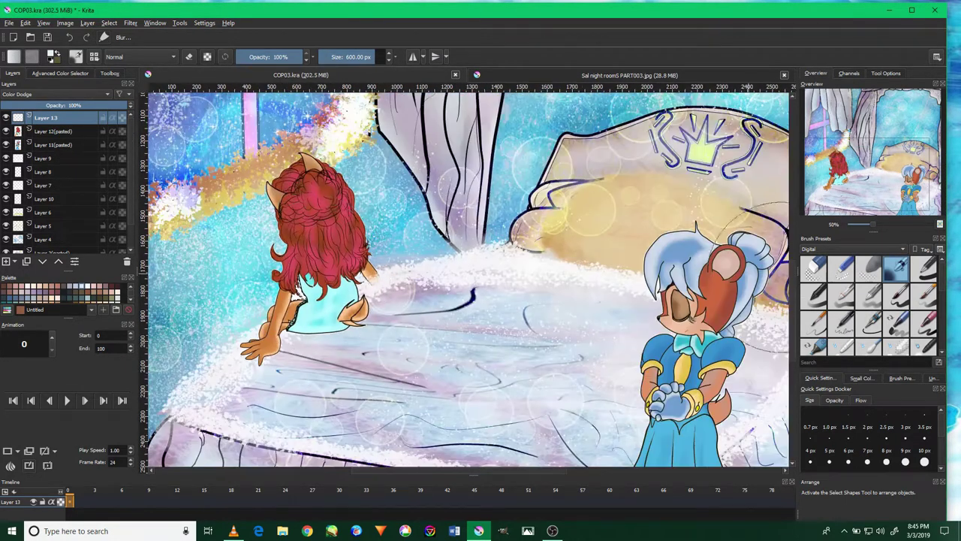
Keep the Digital brush set selected and bring up the Select menu.
left_click(854, 246)
left_click(853, 246)
left_click(109, 23)
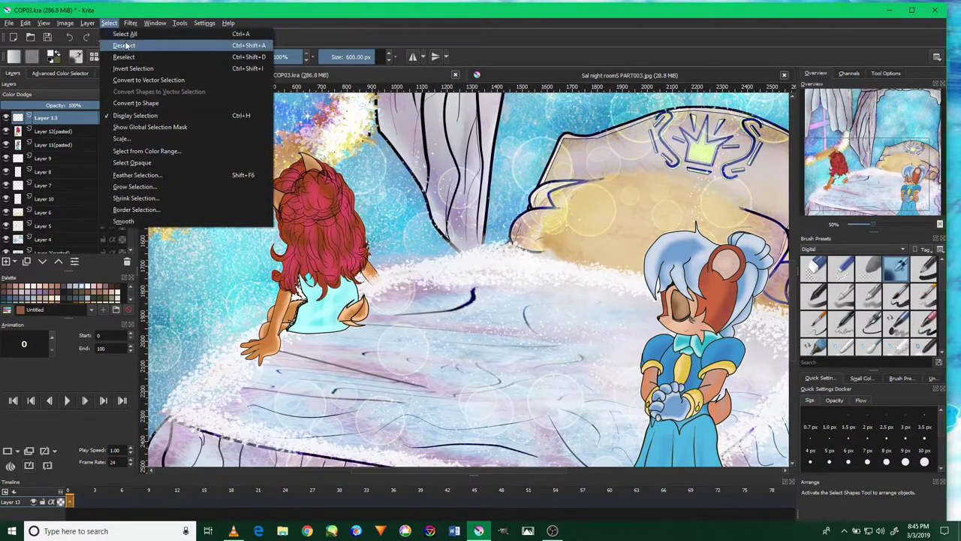
left_click(128, 43)
left_click_drag(280, 266, 302, 210)
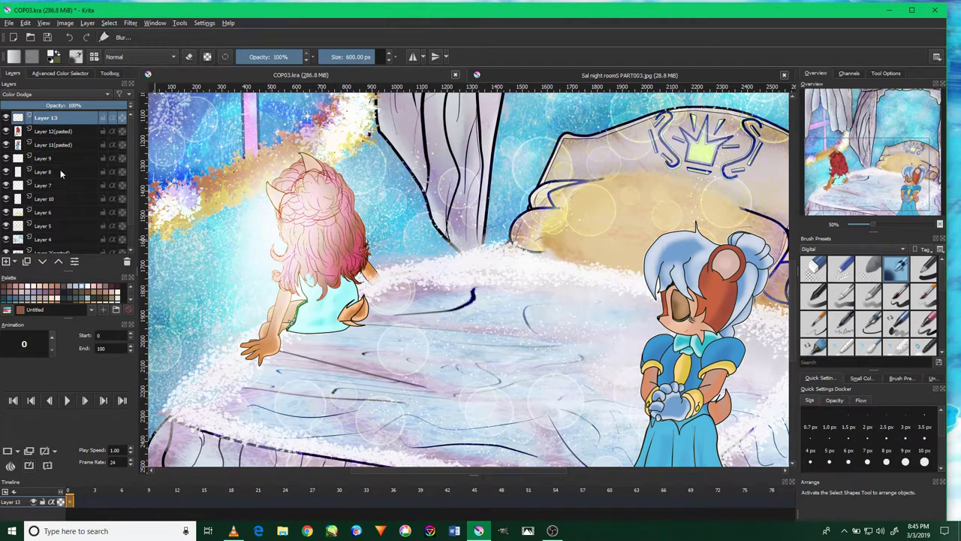
left_click(66, 105)
left_click_drag(57, 105, 57, 106)
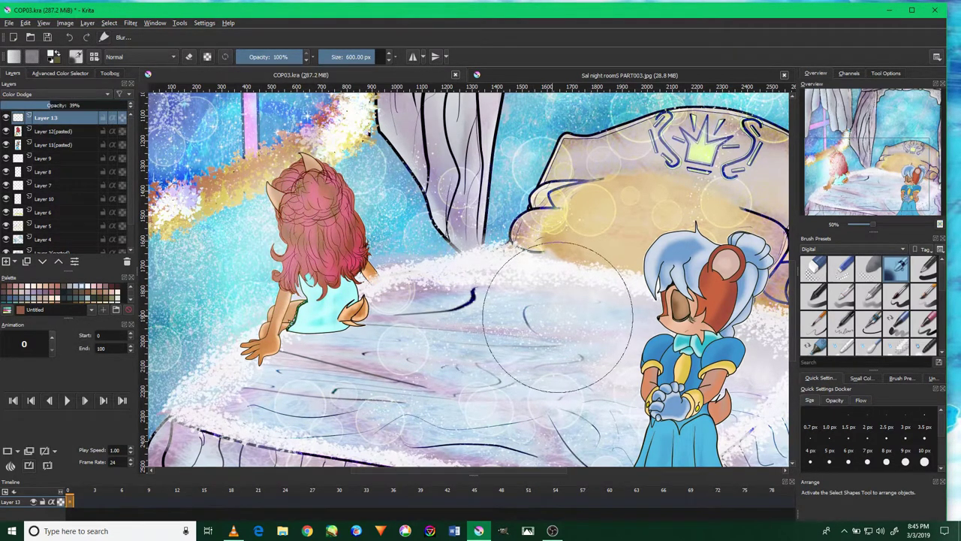
left_click_drag(504, 343, 466, 314)
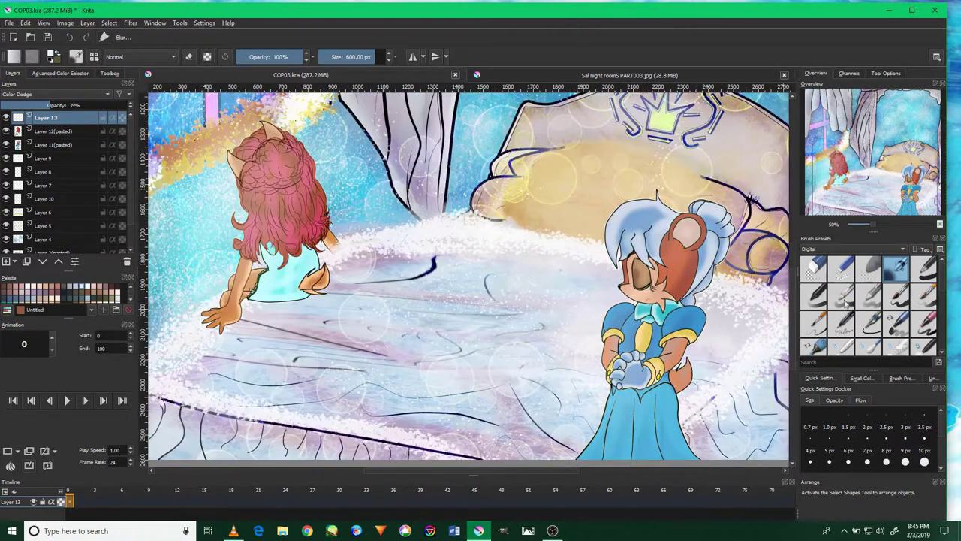
left_click(51, 73)
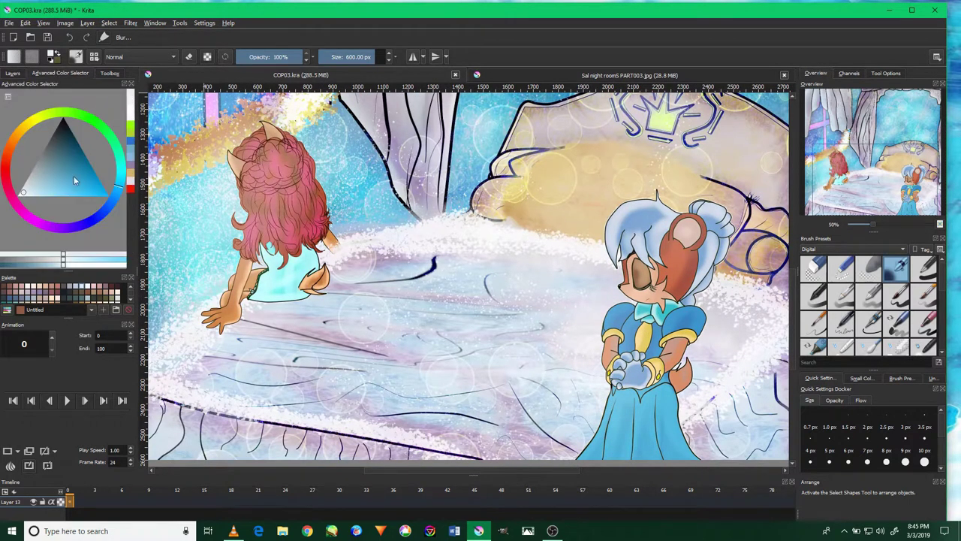
left_click(106, 198)
key("minus")
key("minus")
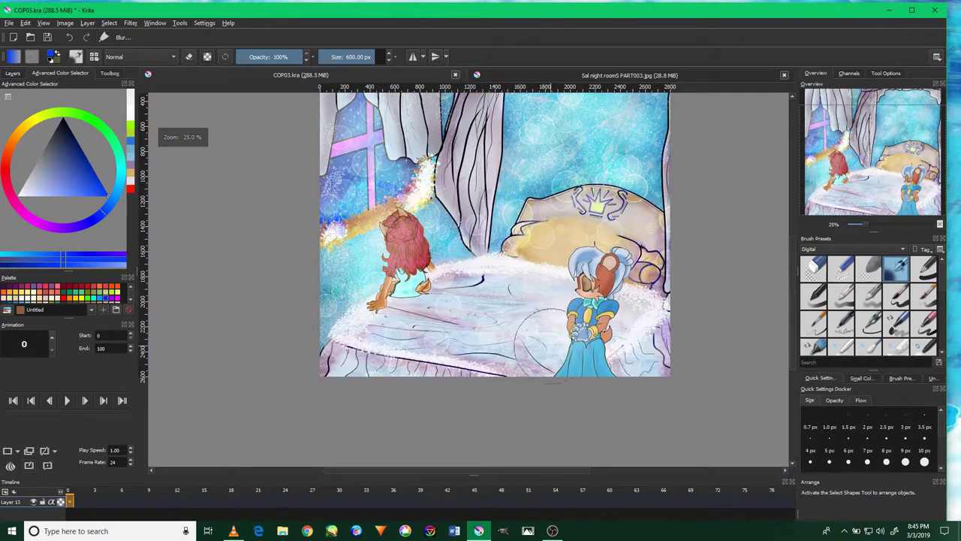
scroll(540, 342, "up", 1)
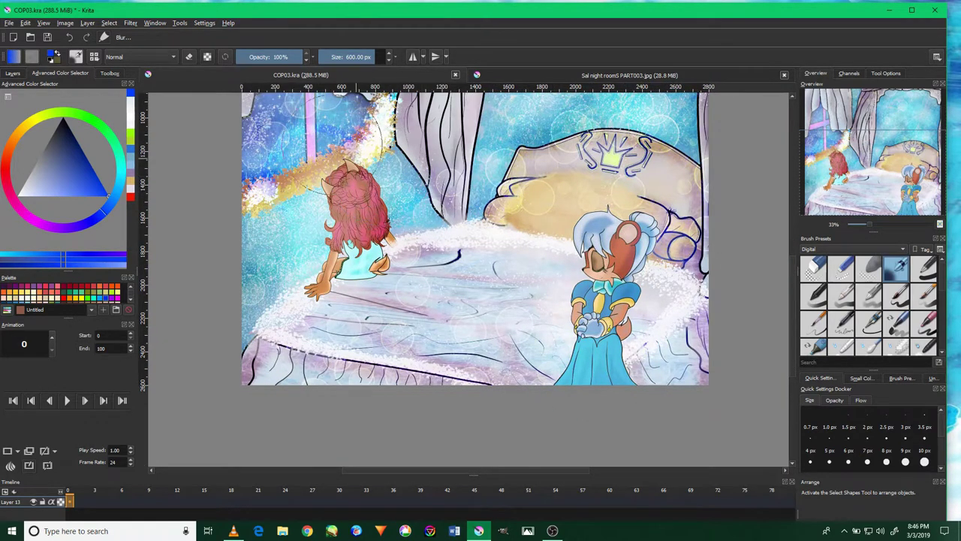
scroll(304, 146, "down", 2)
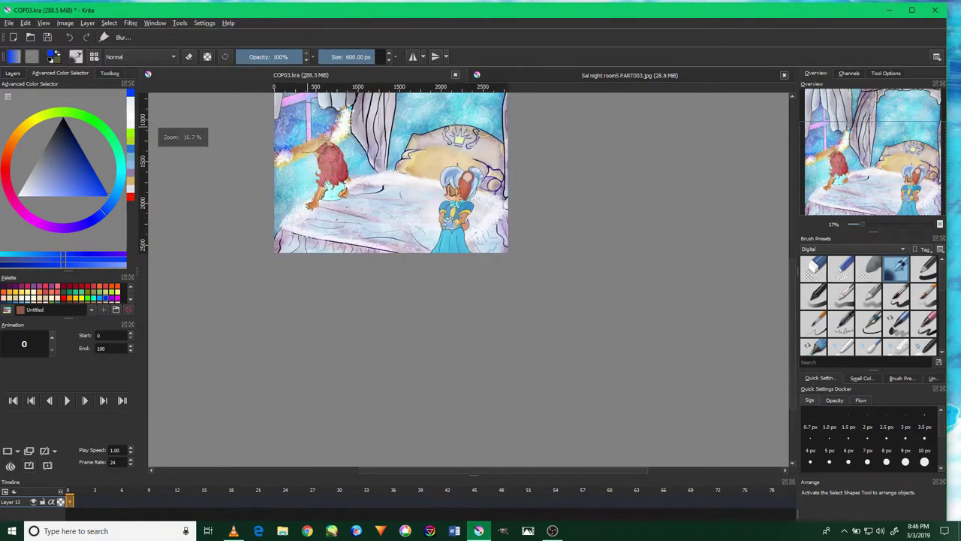
left_click(88, 224)
left_click_drag(284, 178, 302, 204)
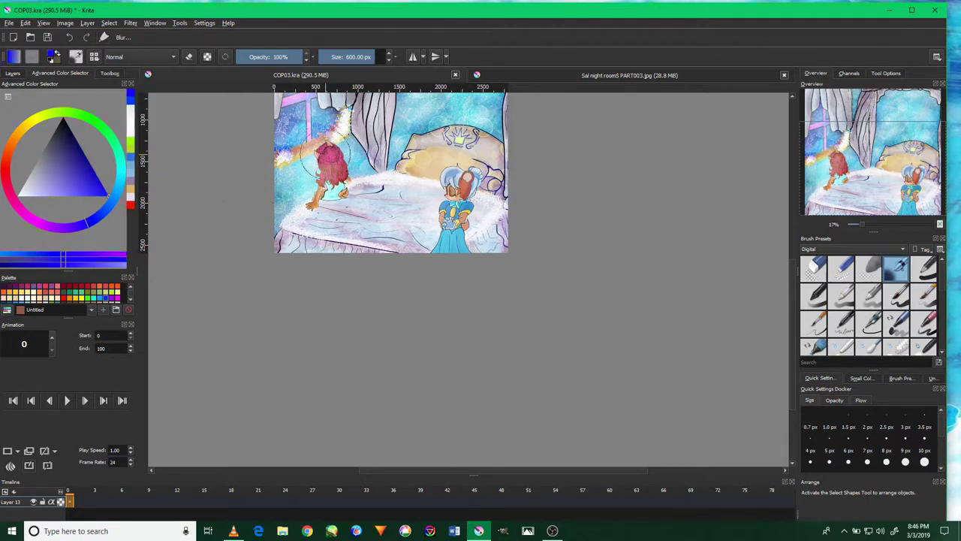
scroll(412, 204, "up", 3)
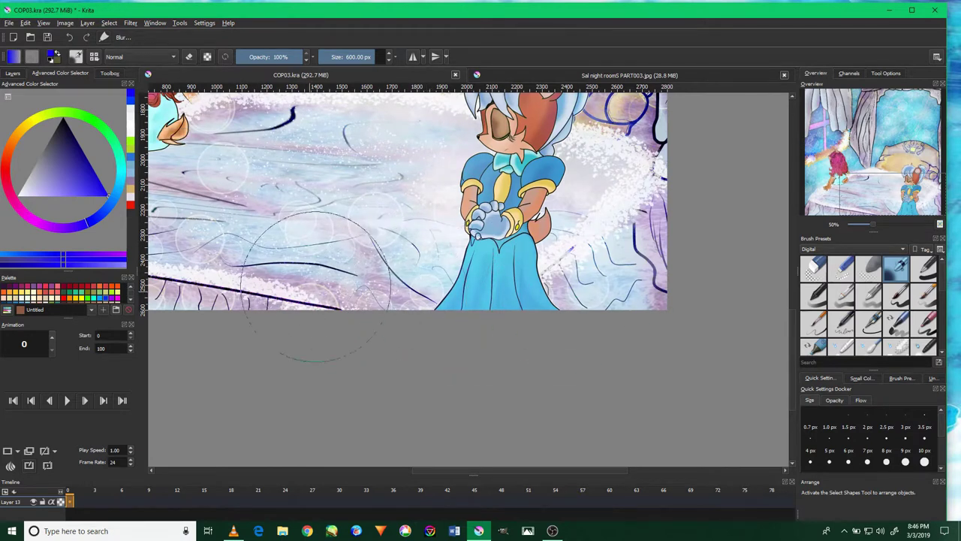
left_click_drag(419, 211, 400, 307)
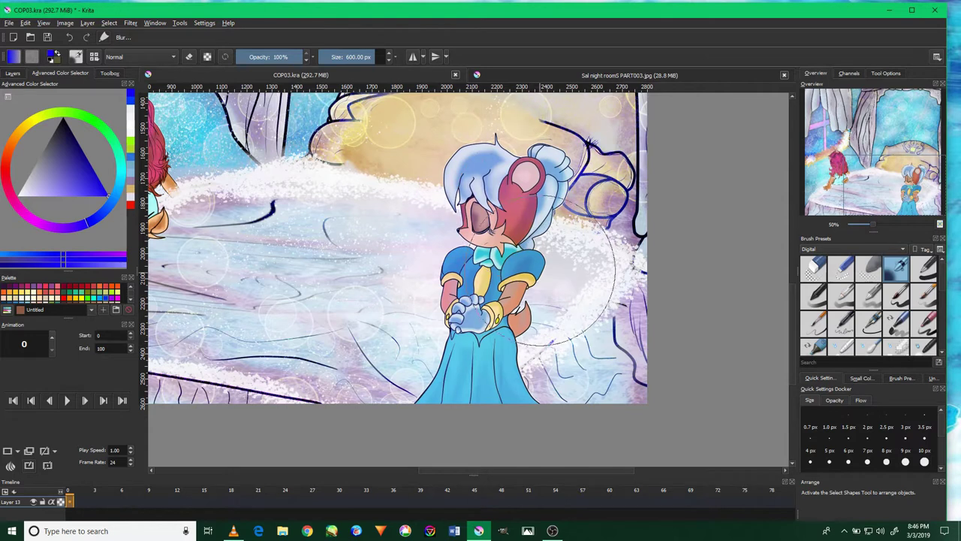
mouse_move(302, 212)
left_mouse_down()
mouse_move(457, 286)
mouse_move(528, 352)
left_mouse_up()
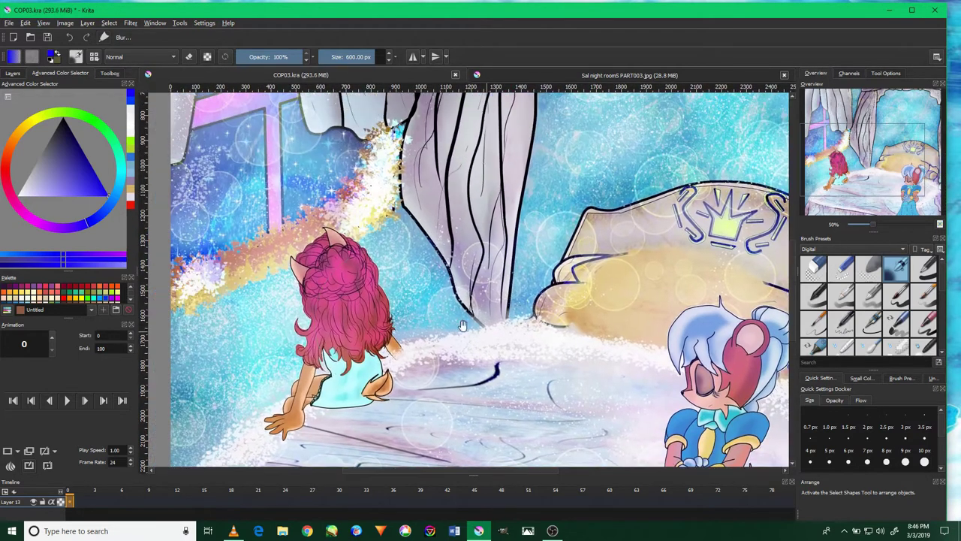
left_click_drag(368, 278, 414, 263)
left_click_drag(285, 316, 307, 462)
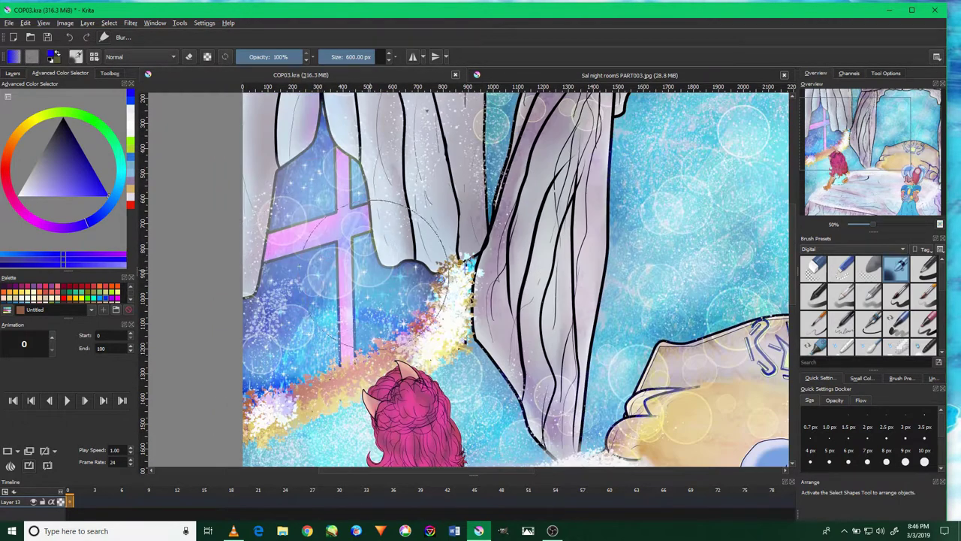
left_click_drag(405, 308, 357, 236)
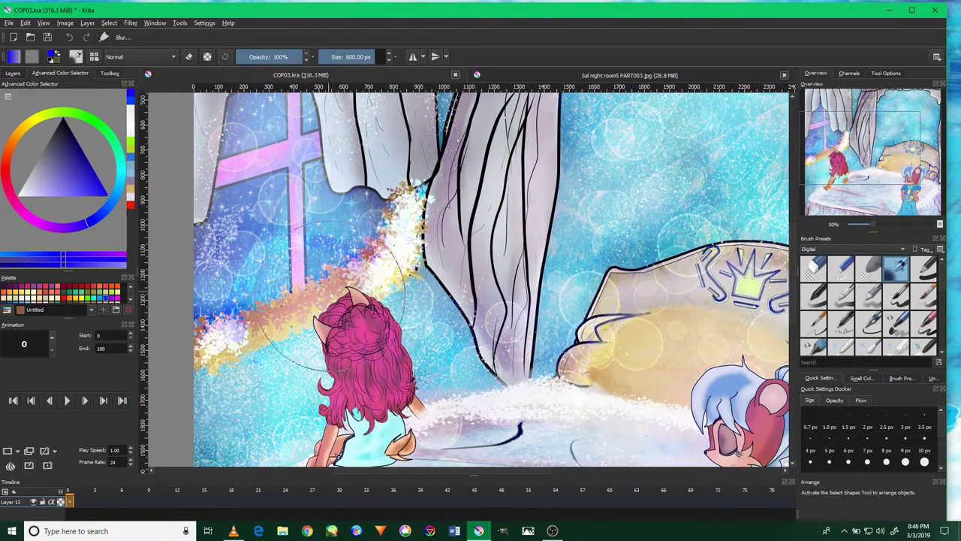
scroll(401, 364, "up", 2)
scroll(413, 330, "down", 3)
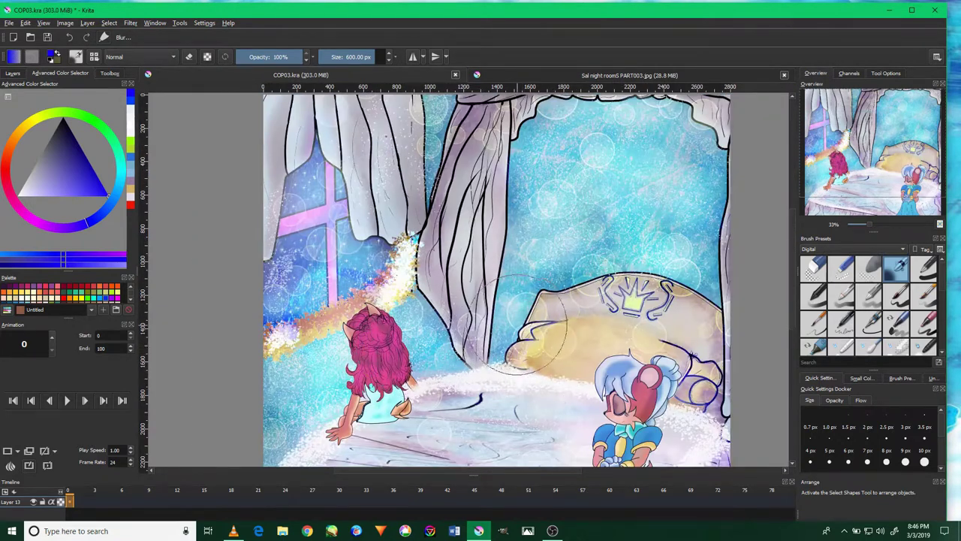
left_click_drag(526, 342, 450, 196)
scroll(471, 289, "up", 3)
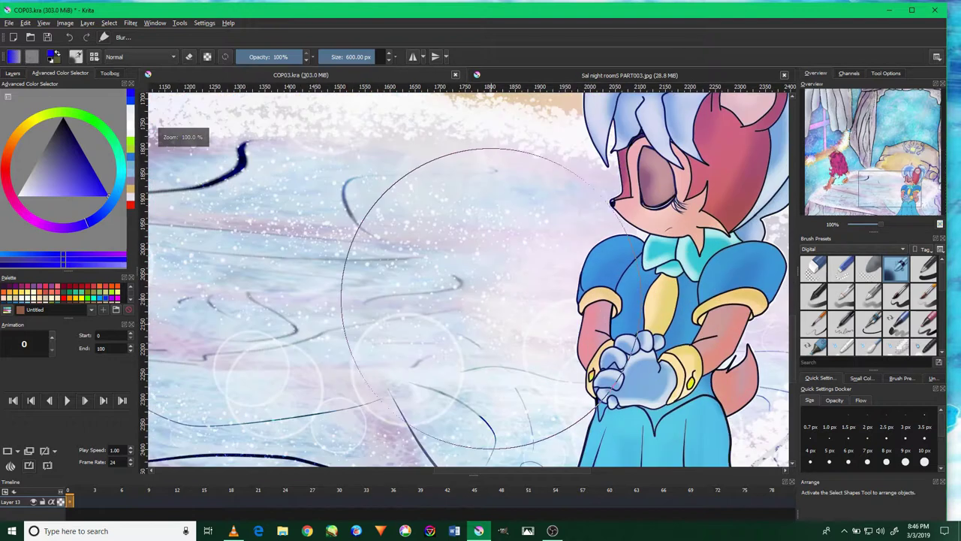
Centre the character's face, pick a pale pinkish white, and shrink the brush to about 96 px.
scroll(471, 289, "up", 1)
mouse_move(511, 277)
left_mouse_down()
mouse_move(376, 268)
mouse_move(312, 325)
left_mouse_up()
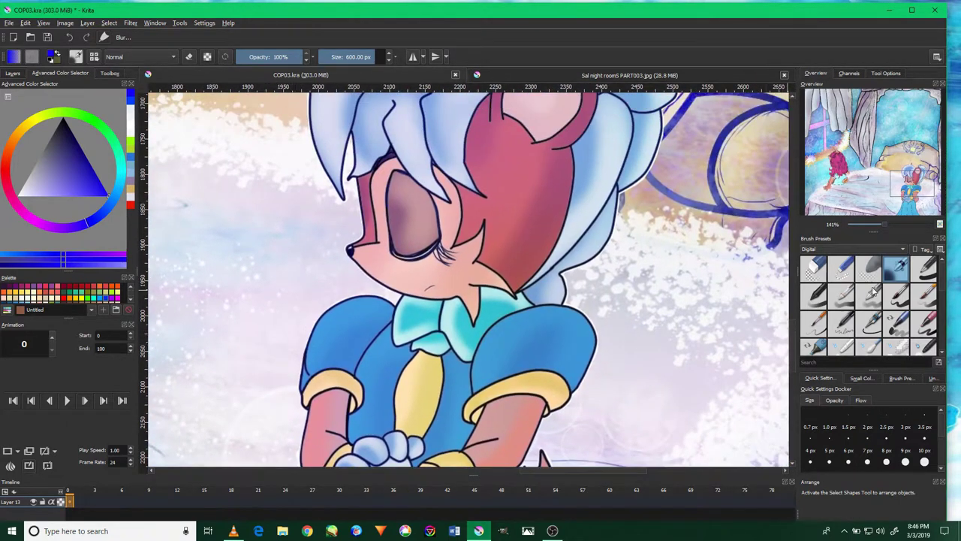
left_click(255, 225, "ctrl")
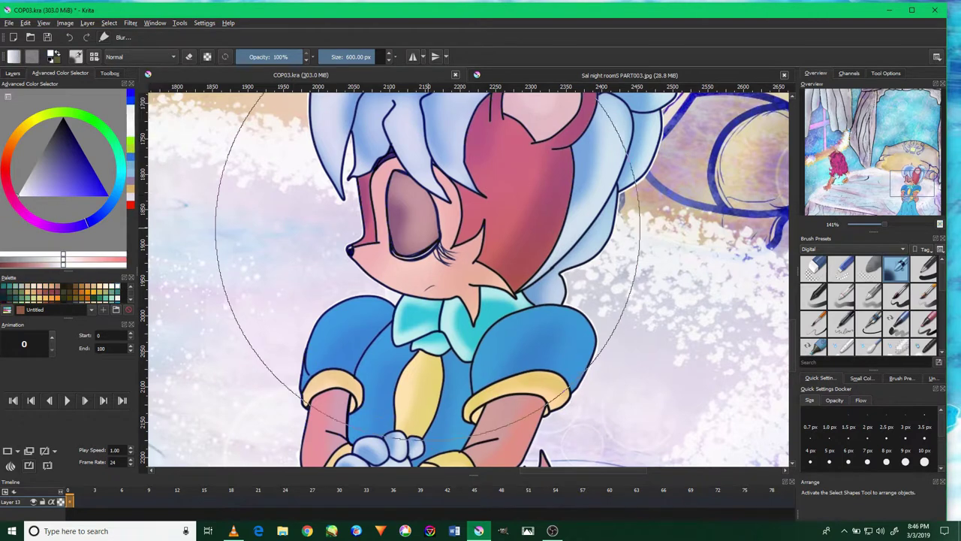
key("bracketleft")
key("bracketleft")
key("bracketleft")
left_click_drag(409, 233, 330, 233)
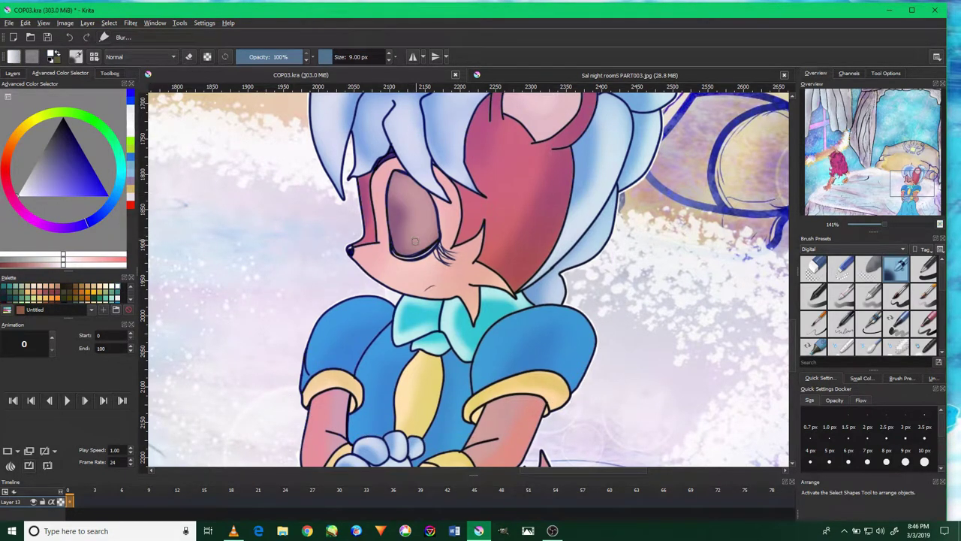
Try a light stroke along the eyelid, then undo the misplaced stroke.
scroll(420, 236, "down", 4)
scroll(420, 237, "up", 3)
scroll(428, 248, "up", 3)
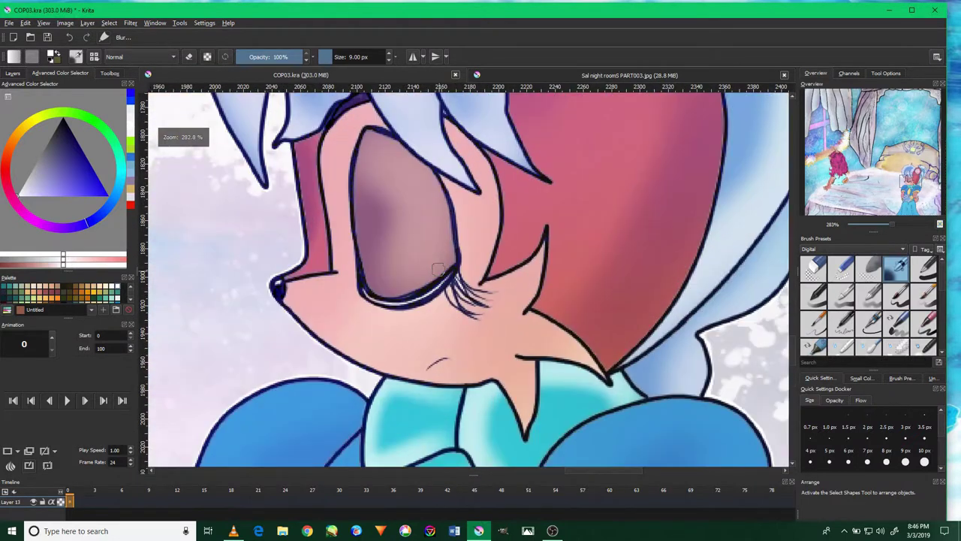
scroll(454, 272, "up", 4)
left_click_drag(454, 272, 244, 364)
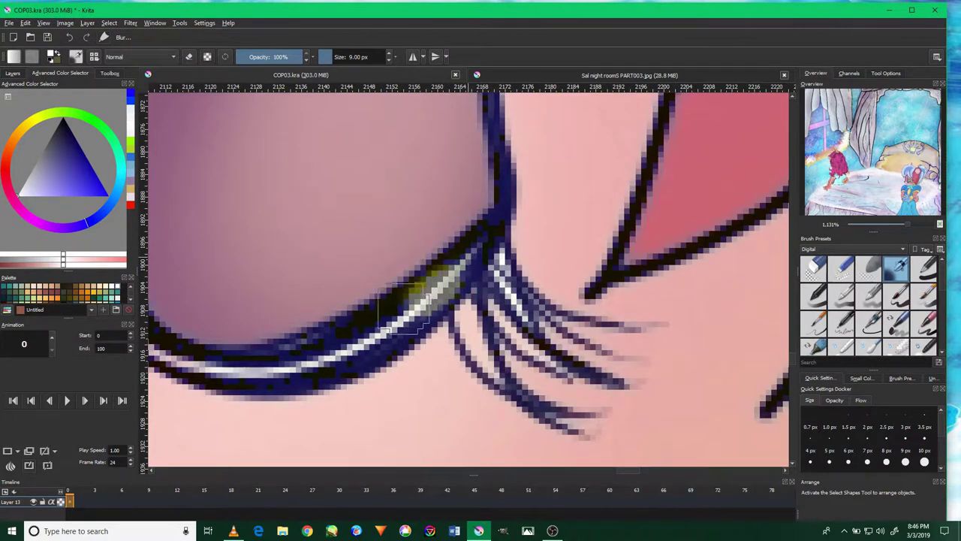
left_click(68, 38)
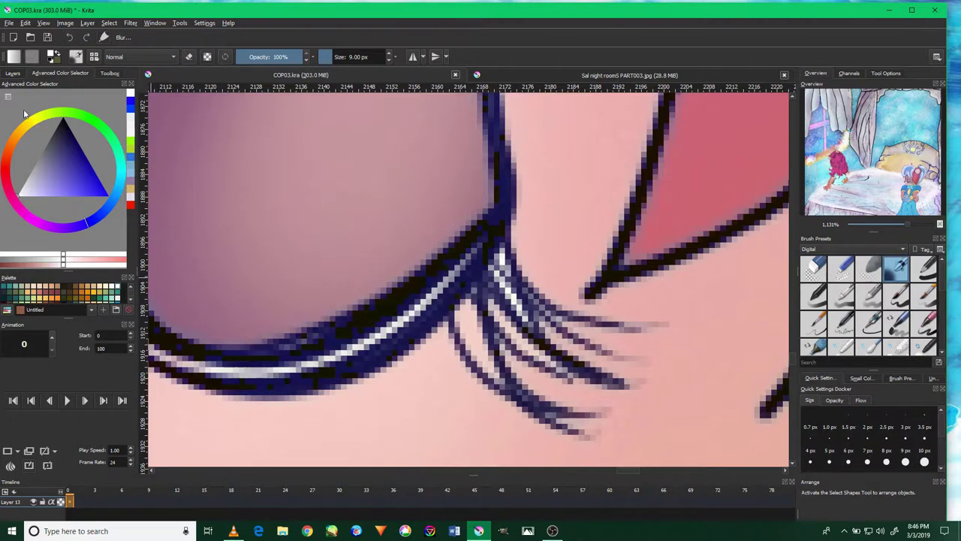
Add Layer 14 and paint a softened highlight along the lower eyelid curve.
left_click(13, 74)
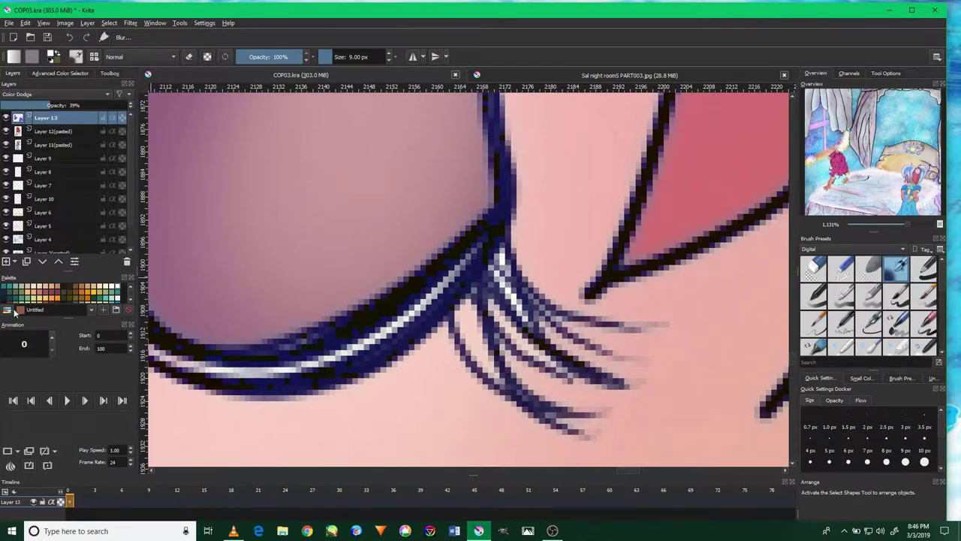
left_click(6, 262)
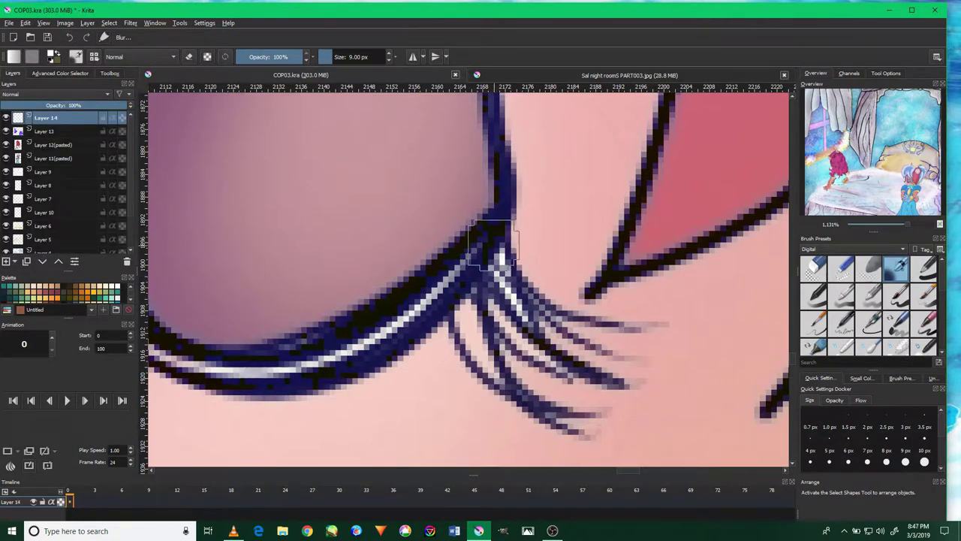
mouse_move(490, 227)
left_mouse_down()
mouse_move(449, 292)
mouse_move(323, 353)
left_mouse_up()
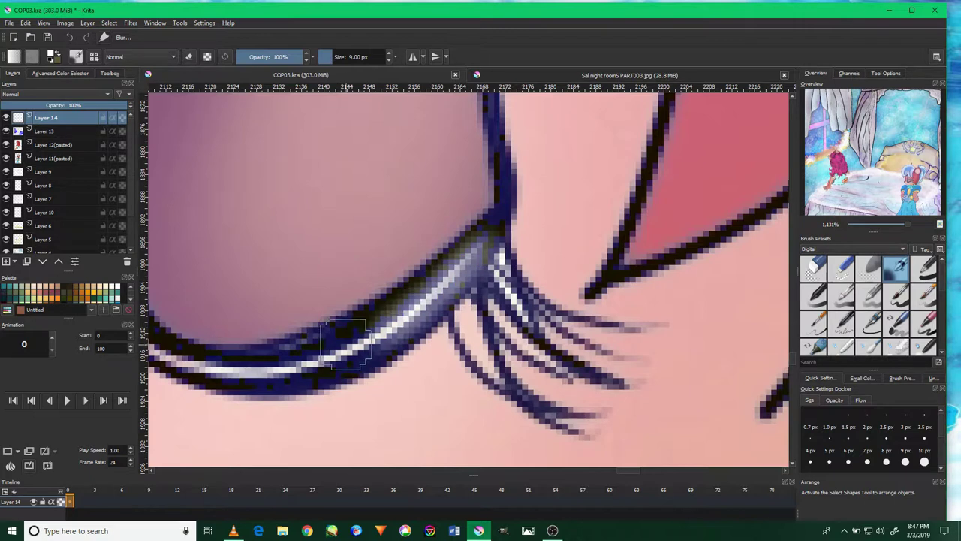
mouse_move(375, 319)
left_mouse_down()
mouse_move(490, 311)
mouse_move(409, 345)
mouse_move(289, 349)
mouse_move(225, 315)
mouse_move(238, 284)
left_mouse_up()
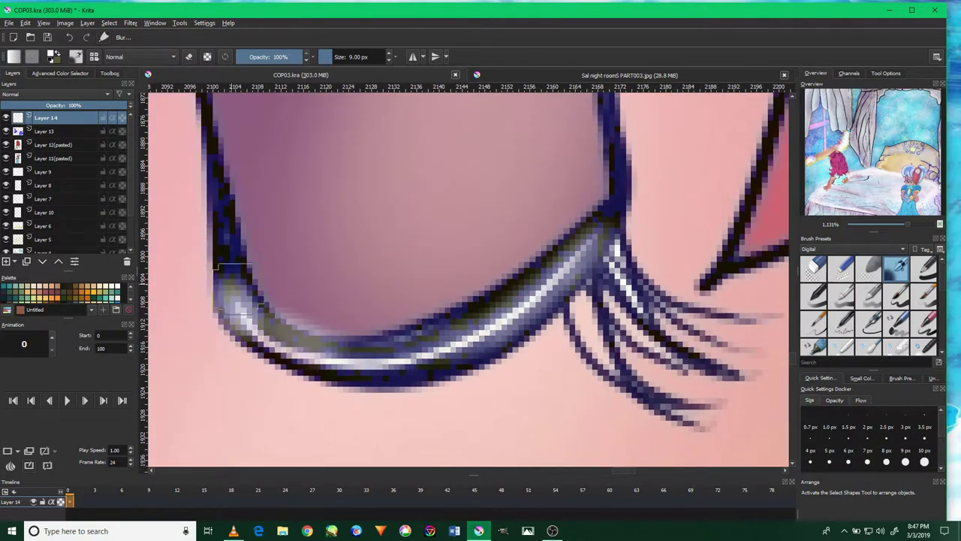
mouse_move(373, 342)
left_mouse_down()
mouse_move(458, 326)
mouse_move(555, 263)
left_mouse_up()
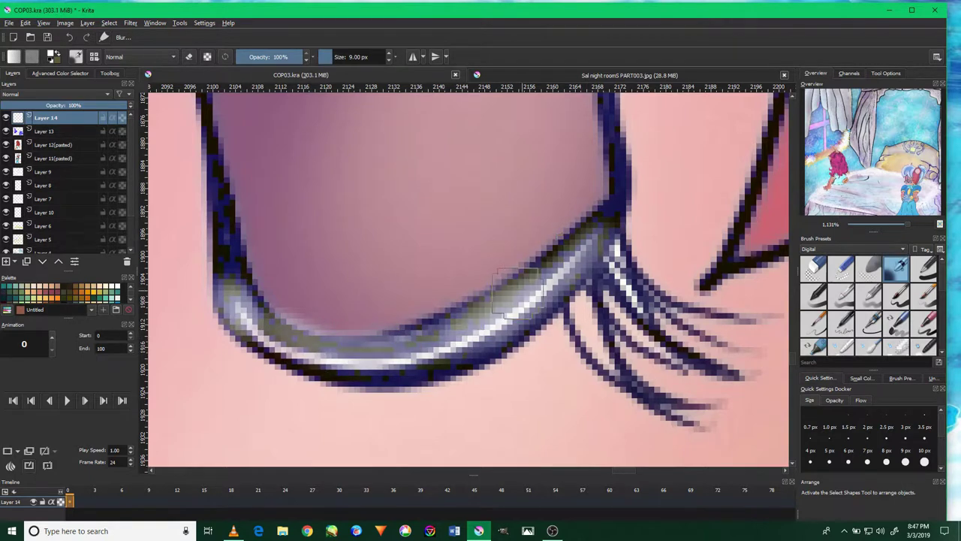
left_click_drag(511, 308, 601, 225)
mouse_move(503, 319)
left_mouse_down()
mouse_move(344, 338)
mouse_move(231, 271)
mouse_move(259, 328)
mouse_move(300, 330)
mouse_move(579, 215)
mouse_move(608, 226)
mouse_move(484, 324)
mouse_move(515, 290)
mouse_move(428, 339)
left_mouse_up()
Lower Layer 14's opacity to about 58%.
scroll(431, 322, "down", 3)
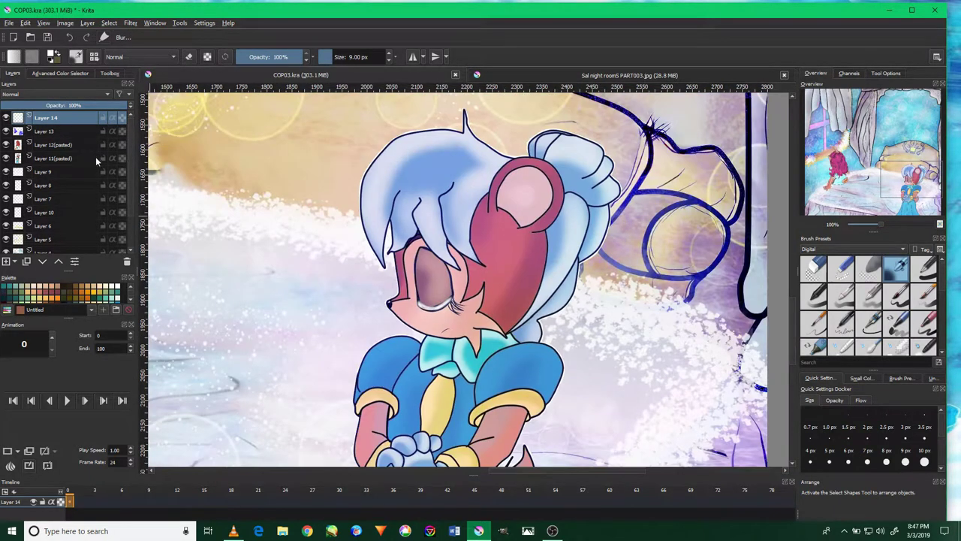
left_click(75, 104)
scroll(422, 286, "up", 5)
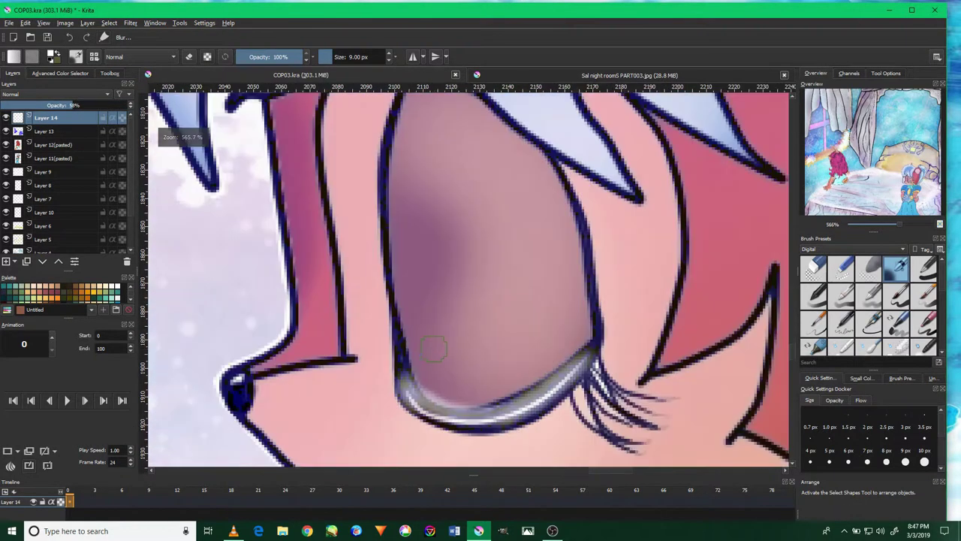
scroll(608, 361, "up", 3)
scroll(608, 360, "down", 1)
scroll(600, 364, "down", 2)
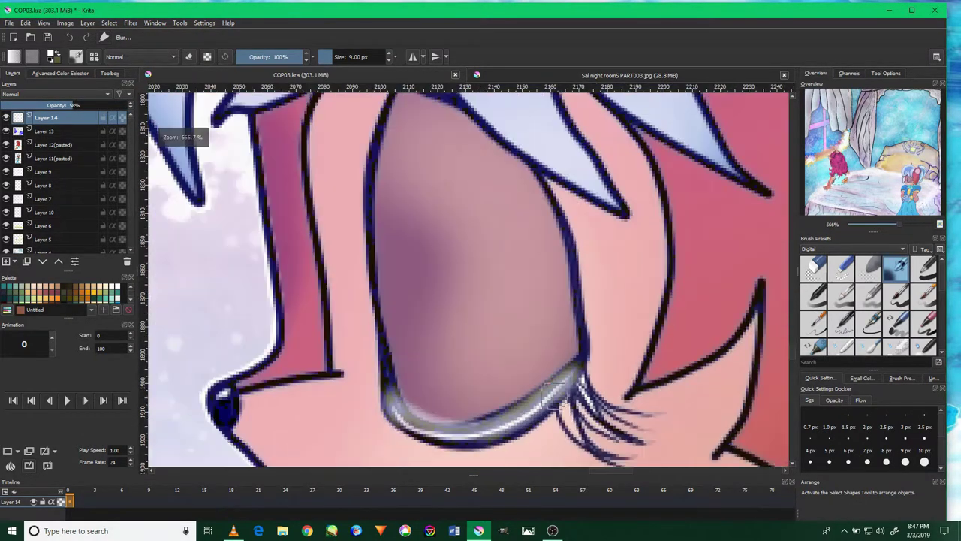
Paint a brighter highlight stroke along the eyelid and zoom to check it.
mouse_move(388, 402)
left_mouse_down()
mouse_move(420, 422)
mouse_move(495, 428)
left_mouse_up()
scroll(495, 428, "up", 1)
scroll(476, 382, "up", 1)
scroll(369, 371, "down", 3)
scroll(369, 371, "up", 1)
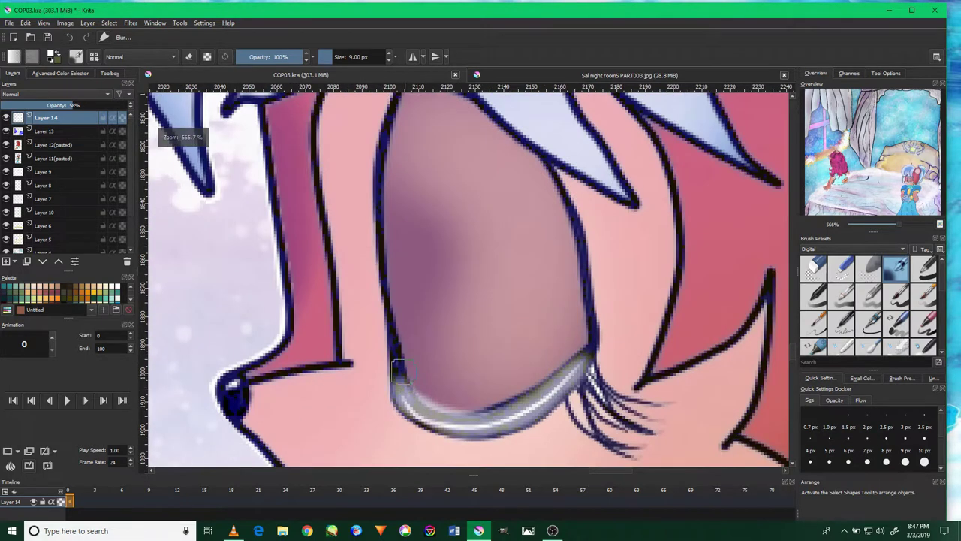
scroll(405, 371, "down", 6)
scroll(407, 371, "down", 1)
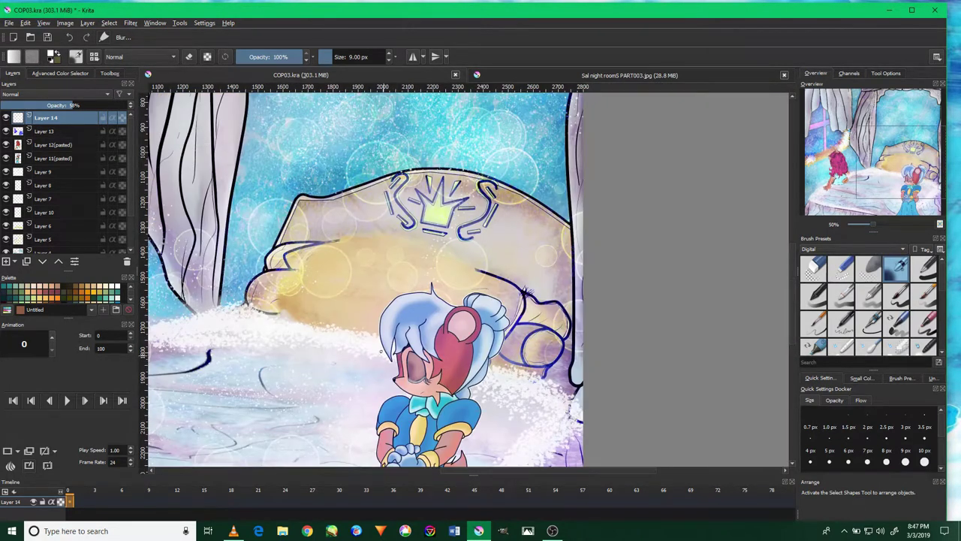
Drop the highlight layer to 50% opacity, then sample the pink-haired girl's hair colour.
left_click(66, 105)
left_click_drag(392, 261, 441, 264)
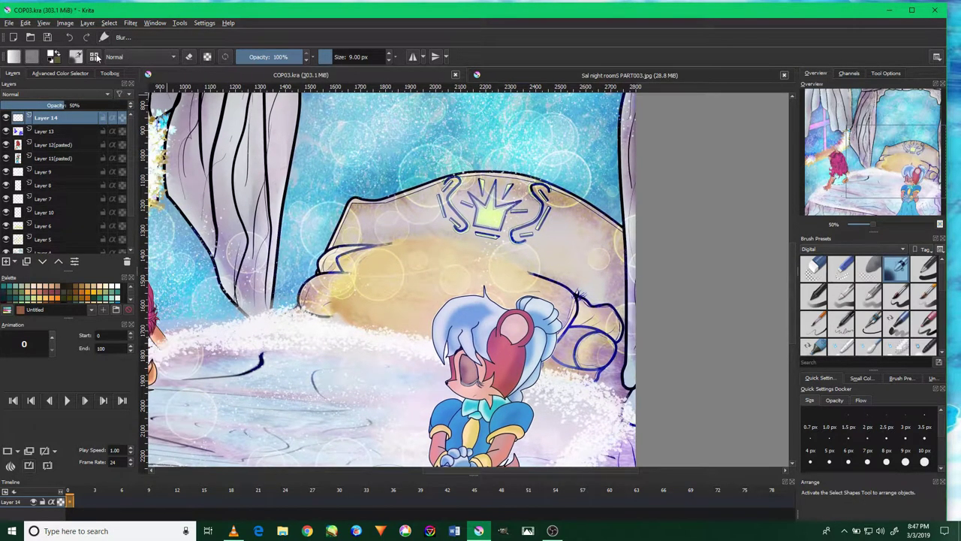
left_click_drag(323, 308, 574, 289)
scroll(361, 253, "up", 2)
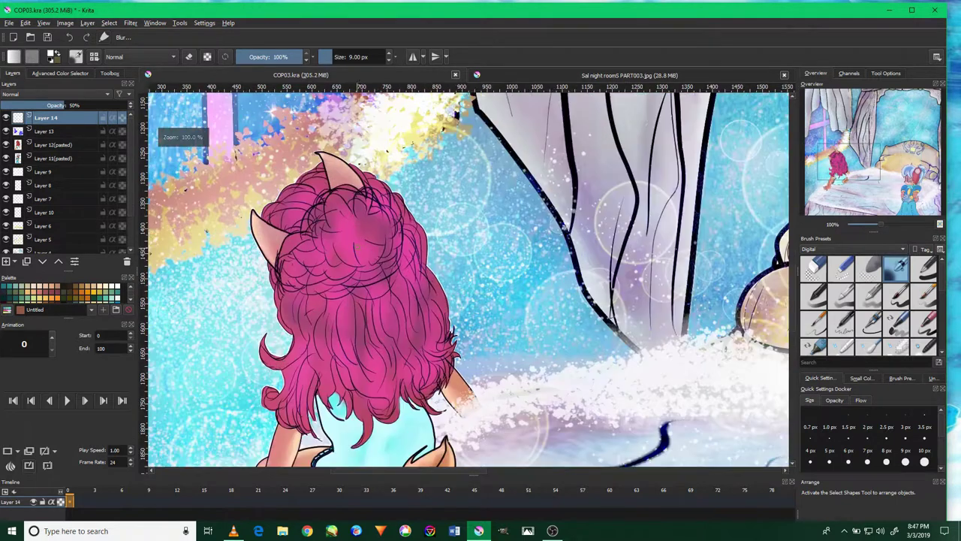
scroll(361, 253, "up", 2)
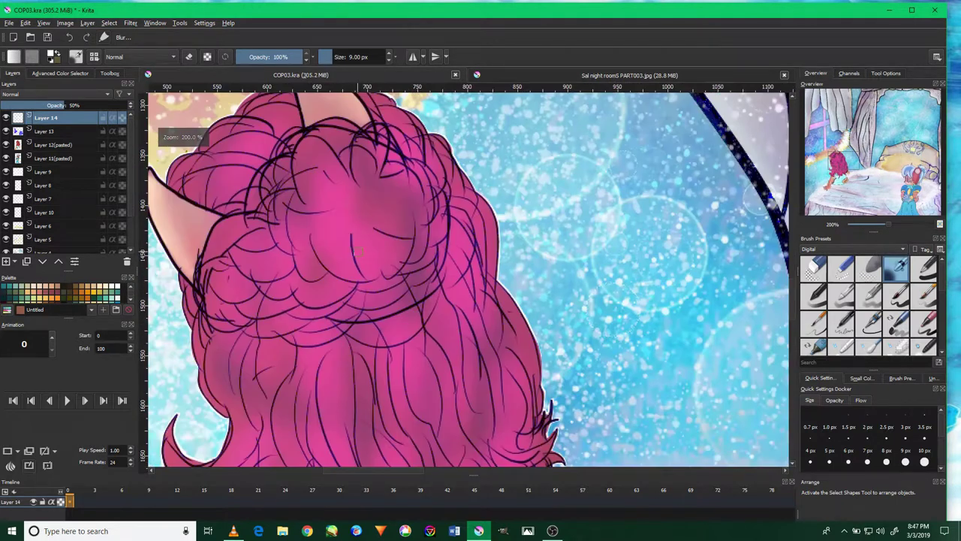
left_click(393, 211, "ctrl")
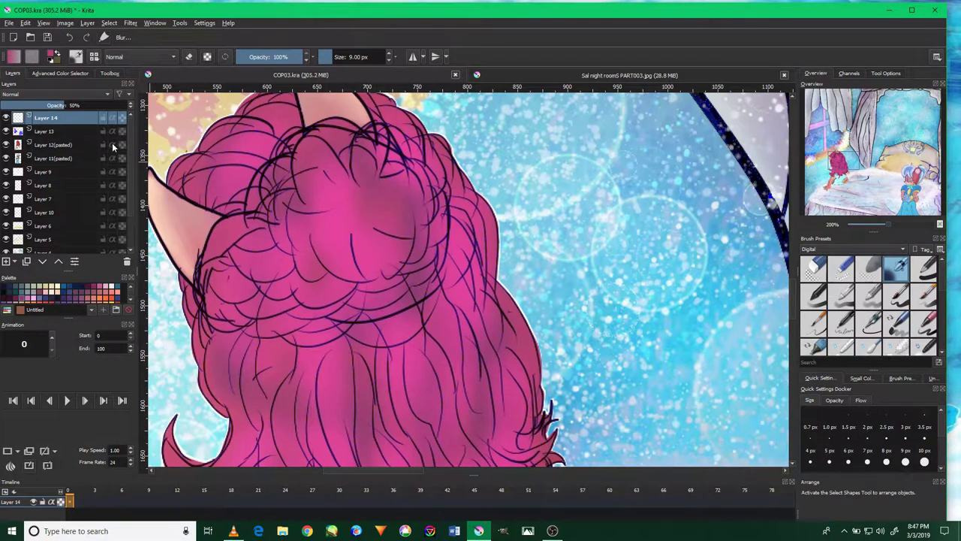
Add Layer 15 in Color Dodge, paint a glow on the hair, and fade it to 28%.
left_click(6, 261)
left_click(66, 94)
left_click(62, 105)
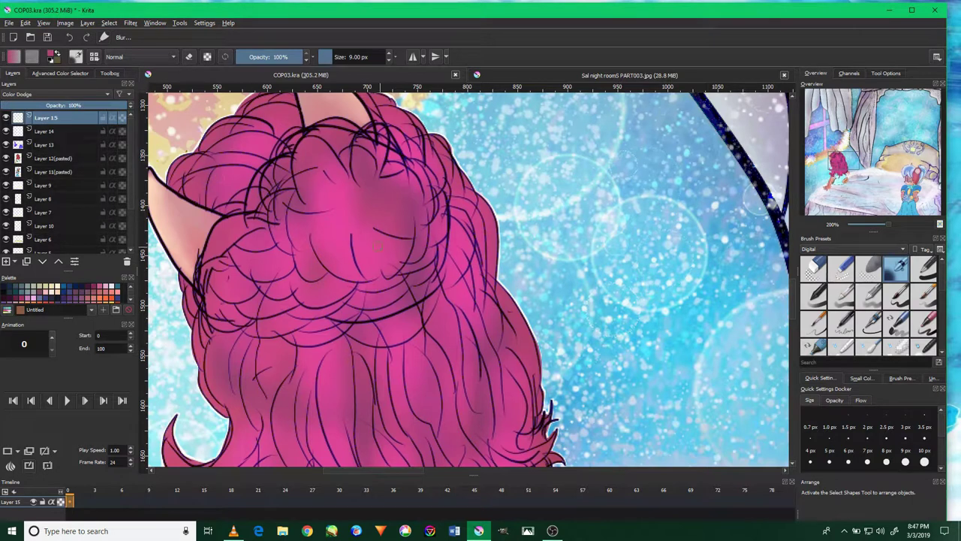
left_click_drag(379, 271, 360, 201)
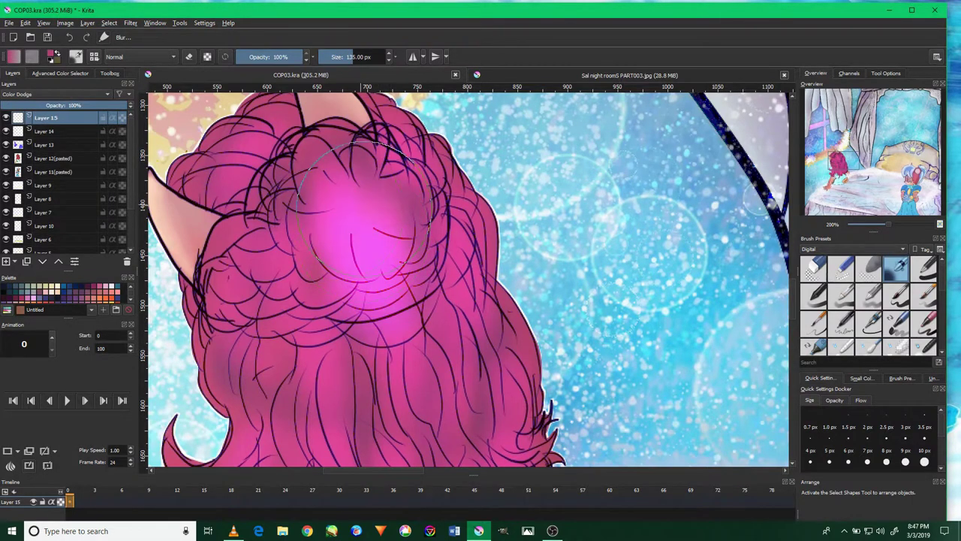
left_click(63, 94)
left_click(60, 98)
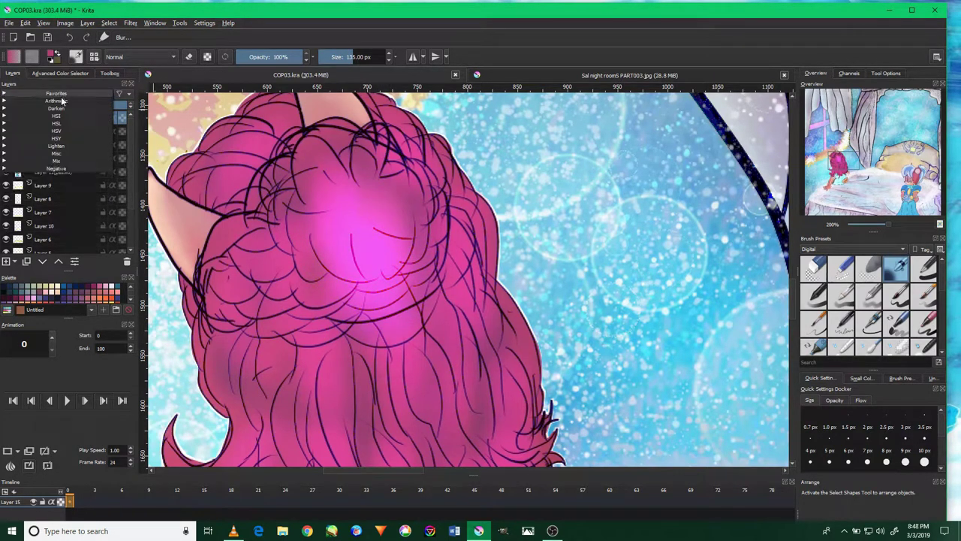
left_click(57, 96)
left_click(61, 93)
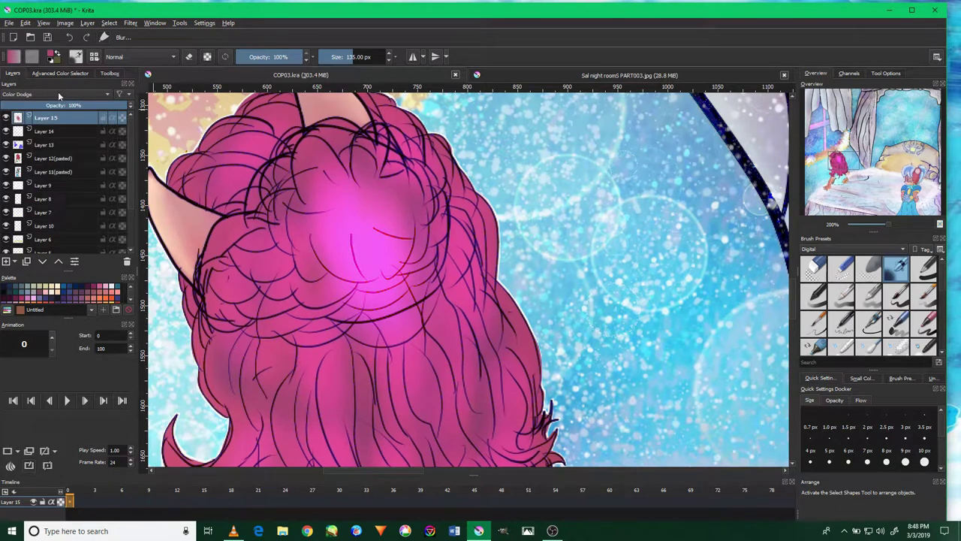
left_click(36, 105)
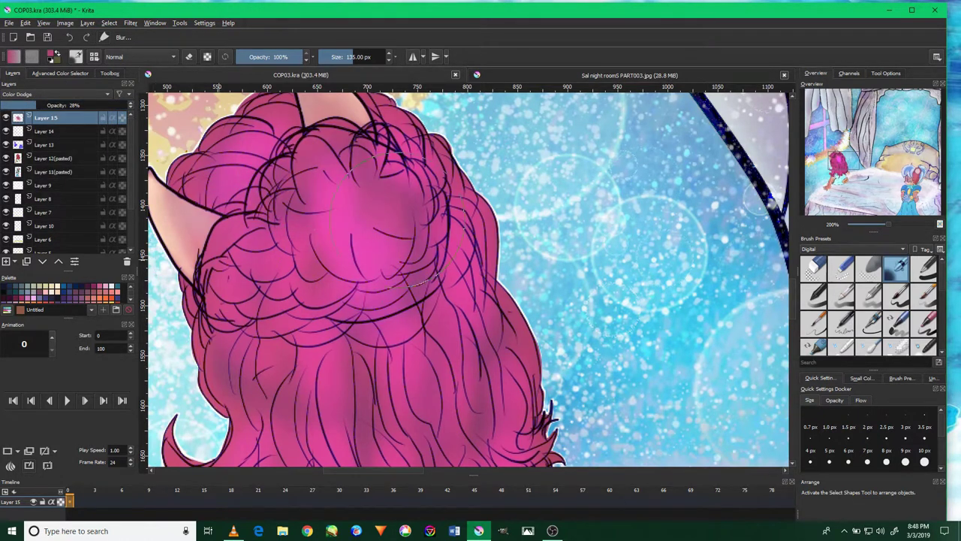
Pan down over the girl's shoulders and dress, then select Layer 12(pasted).
left_click_drag(470, 307, 497, 154)
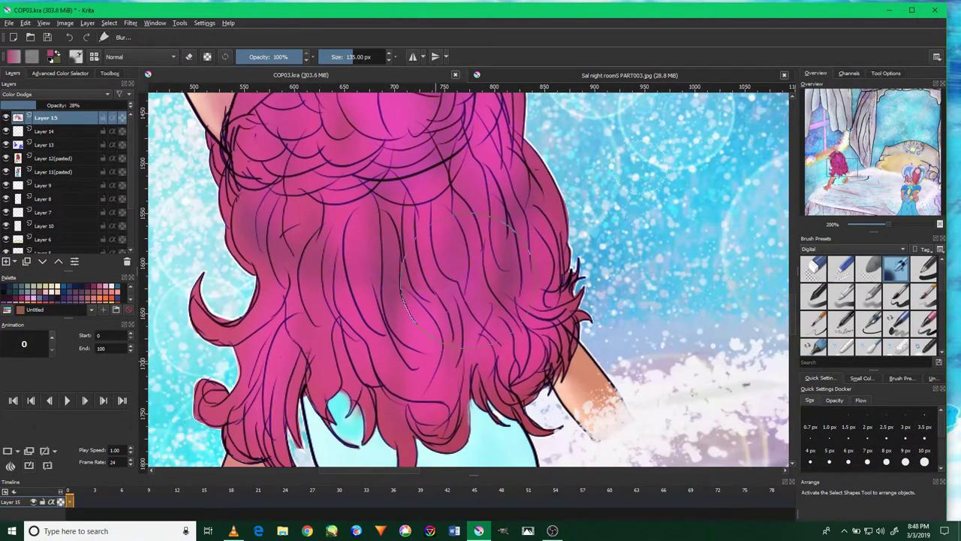
left_click_drag(470, 323, 530, 210)
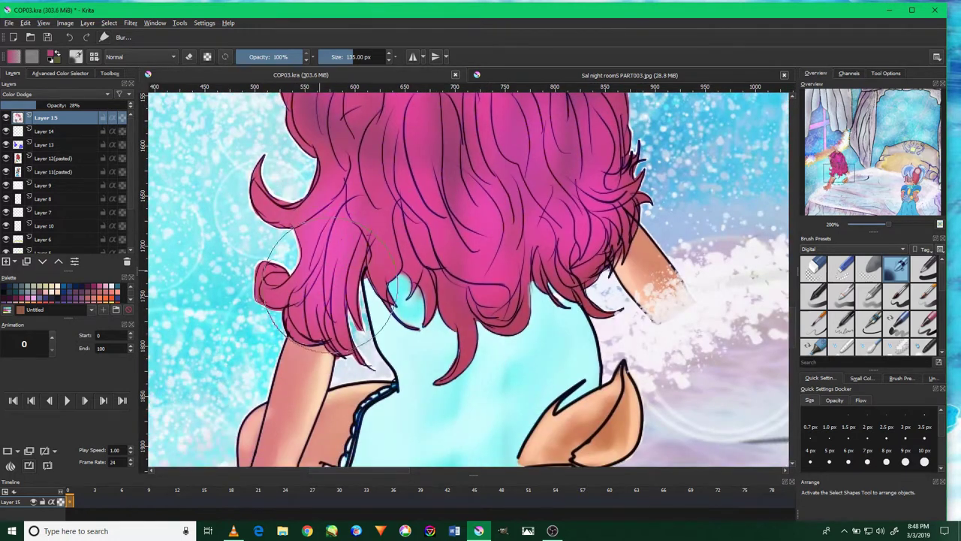
left_click_drag(496, 327, 532, 209)
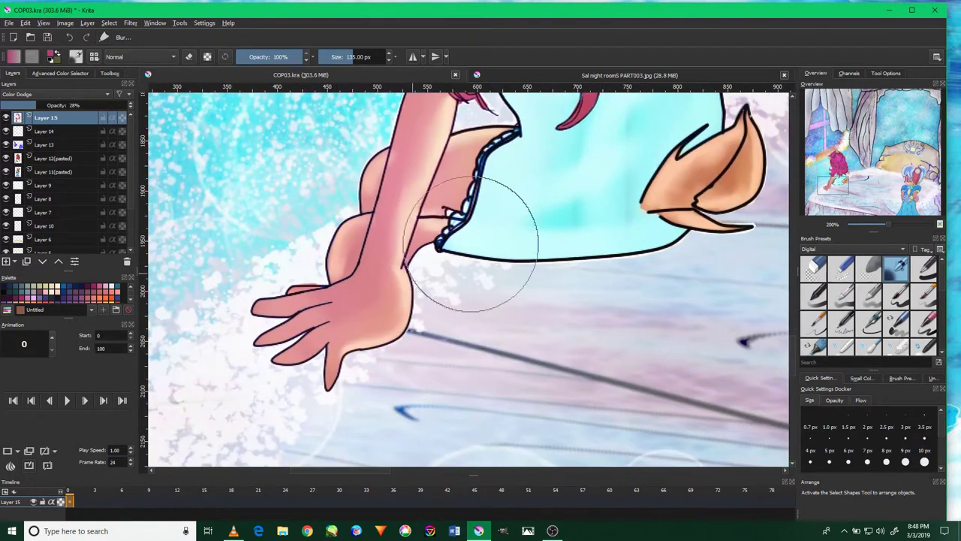
left_click_drag(511, 318, 527, 299)
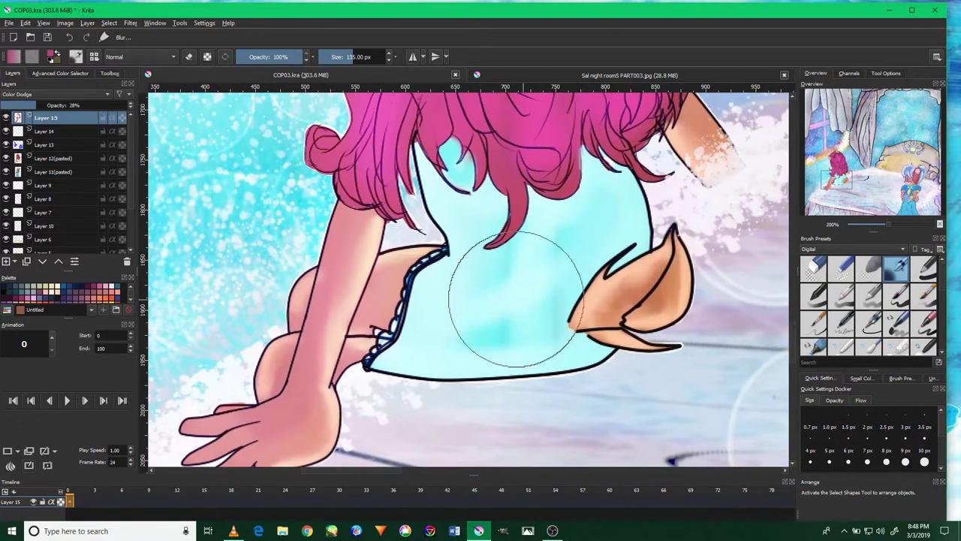
scroll(593, 275, "down", 4)
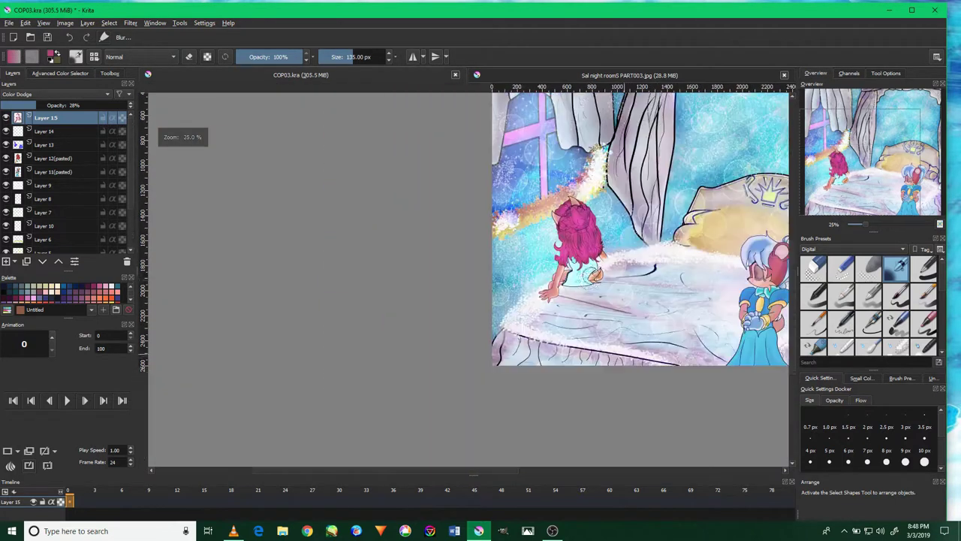
scroll(589, 275, "down", 2)
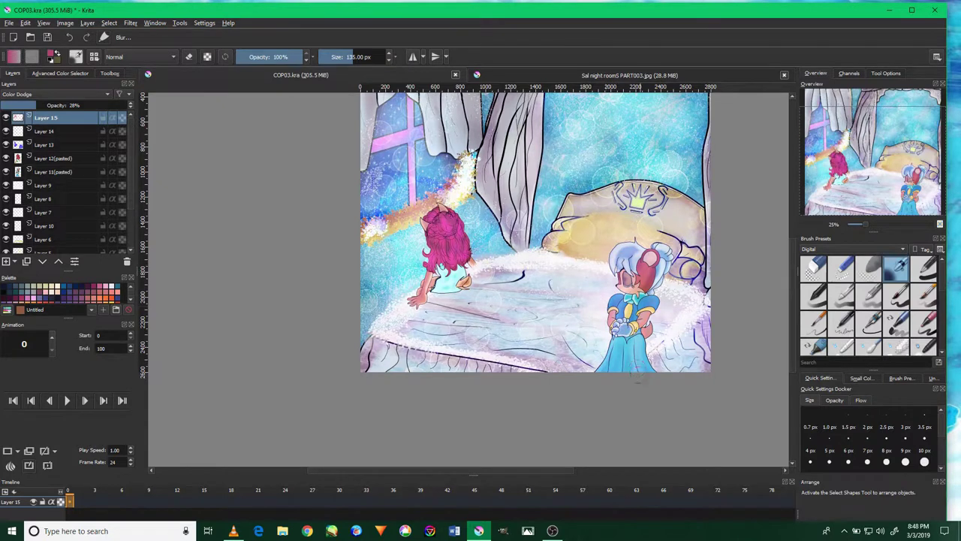
scroll(633, 351, "up", 4)
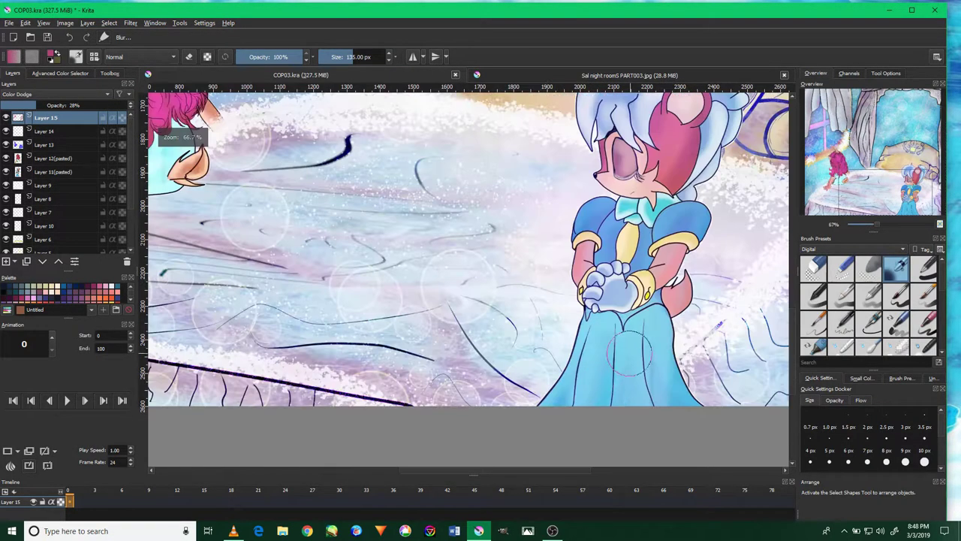
scroll(464, 293, "down", 2)
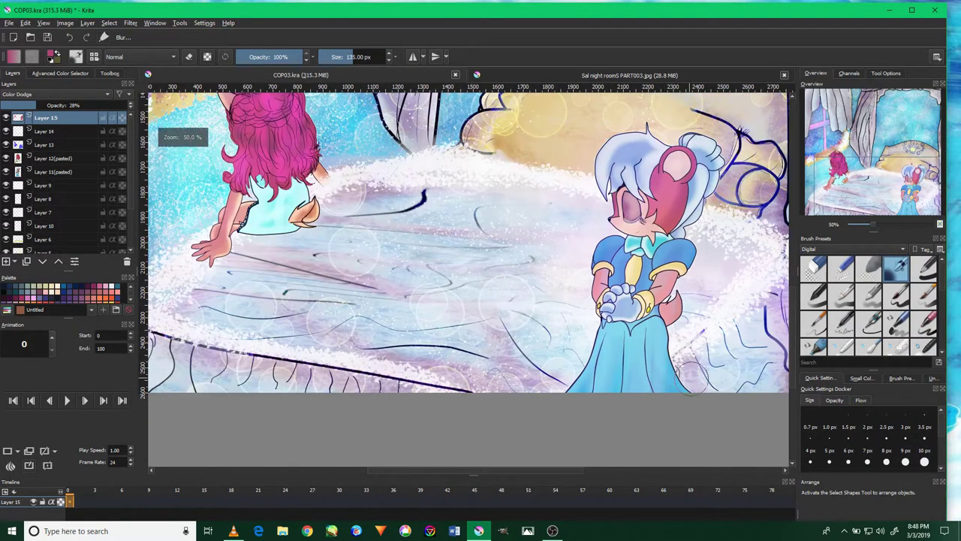
left_click(45, 161)
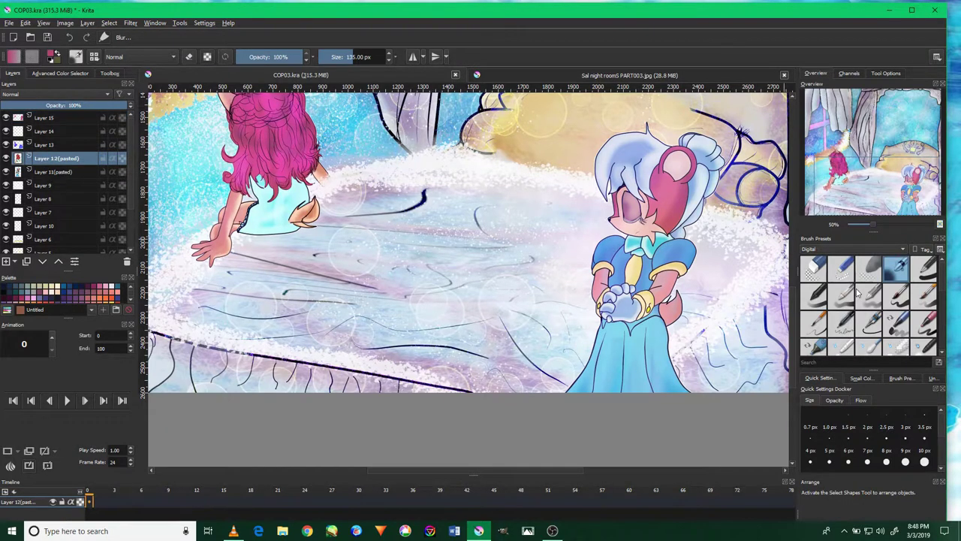
Choose a Blur brush and shrink it to about 14 px.
scroll(858, 293, "up", 3)
left_click(868, 268)
scroll(229, 255, "down", 1)
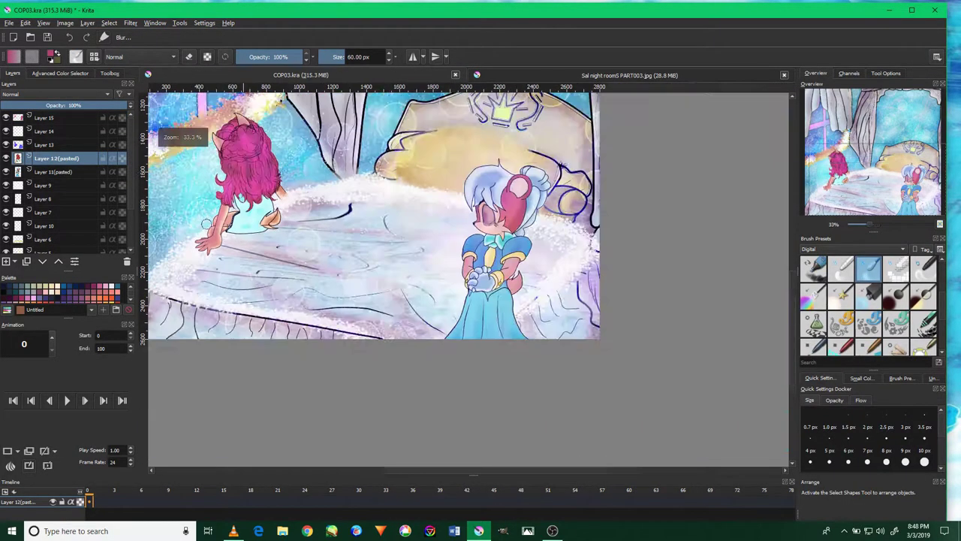
scroll(229, 255, "up", 3)
scroll(229, 256, "up", 3)
scroll(296, 315, "up", 2)
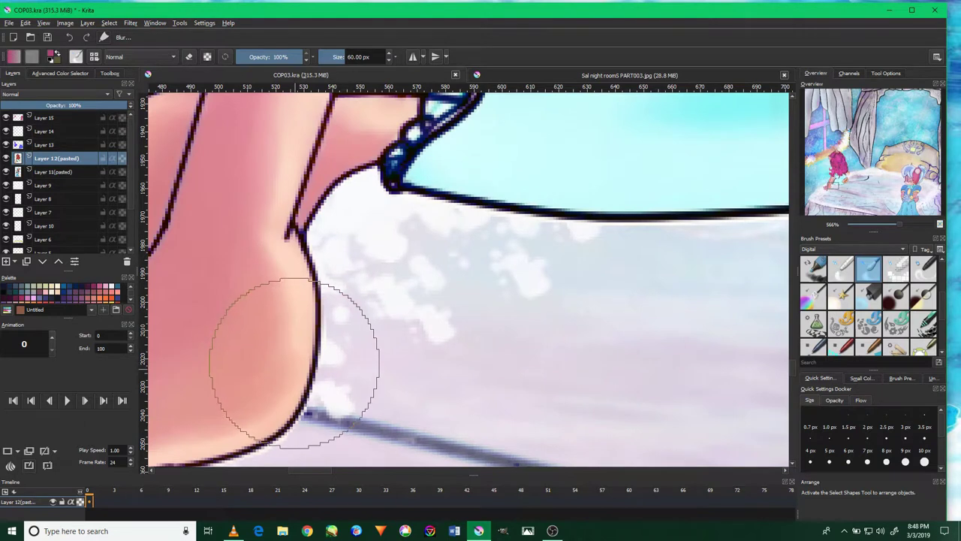
key("bracketleft")
key("bracketleft")
key("bracketleft")
key("bracketleft")
key("bracketleft")
key("bracketleft")
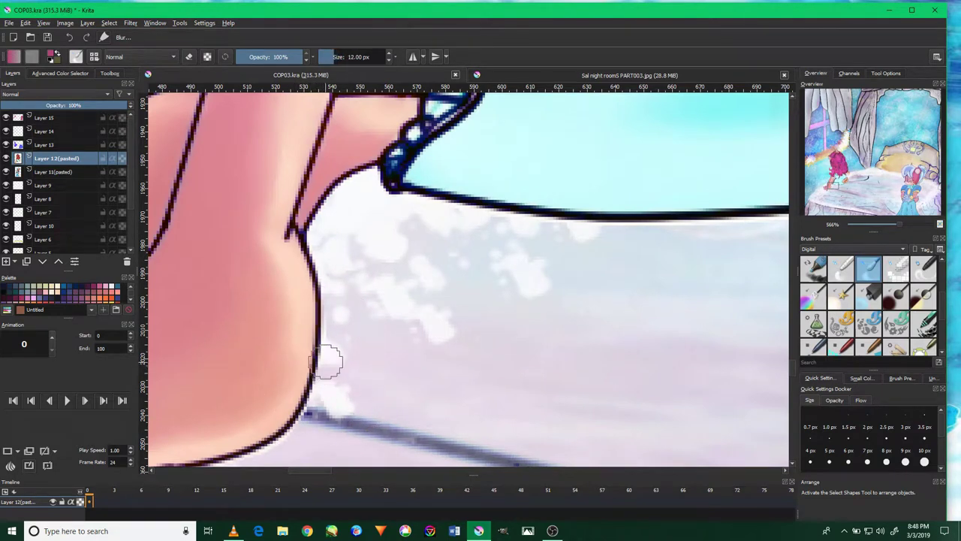
Blur the arm's outline, then at 8 px soften the hand and thumb edges.
mouse_move(324, 366)
left_mouse_down()
mouse_move(317, 236)
mouse_move(377, 180)
mouse_move(351, 191)
left_mouse_up()
left_click_drag(338, 257, 367, 182)
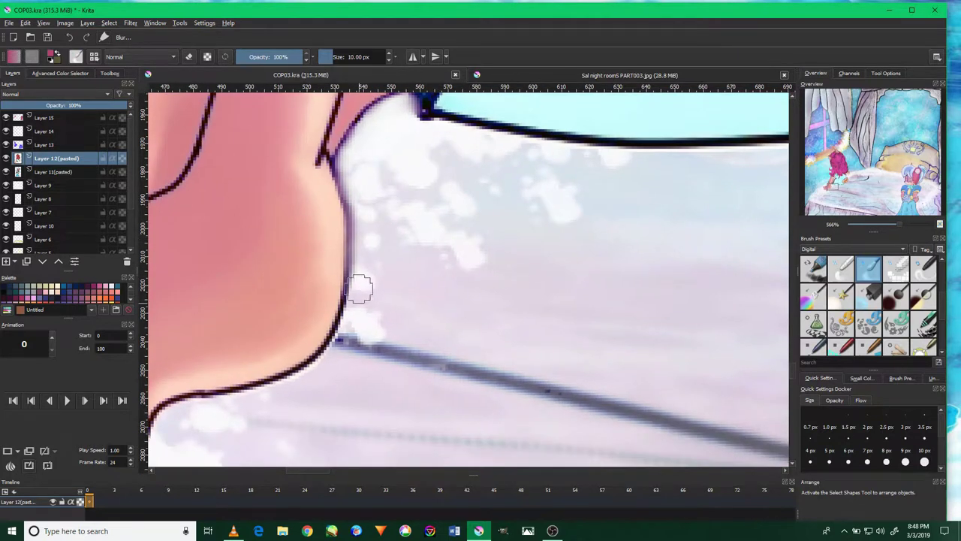
mouse_move(319, 353)
left_mouse_down()
mouse_move(353, 311)
mouse_move(333, 350)
mouse_move(206, 404)
mouse_move(272, 339)
mouse_move(219, 414)
mouse_move(208, 337)
mouse_move(190, 323)
mouse_move(257, 359)
left_mouse_up()
key("bracketleft")
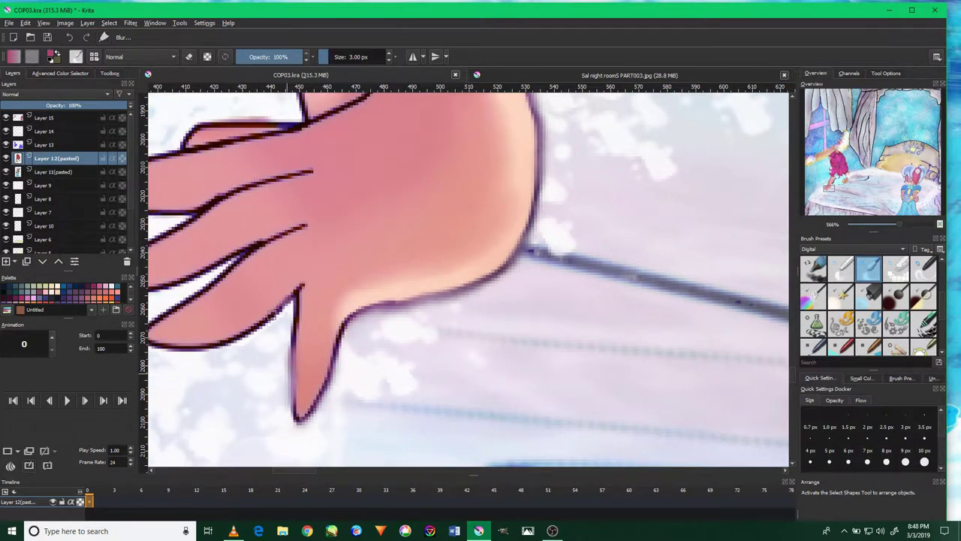
mouse_move(270, 359)
left_mouse_down()
mouse_move(275, 381)
mouse_move(332, 377)
left_mouse_up()
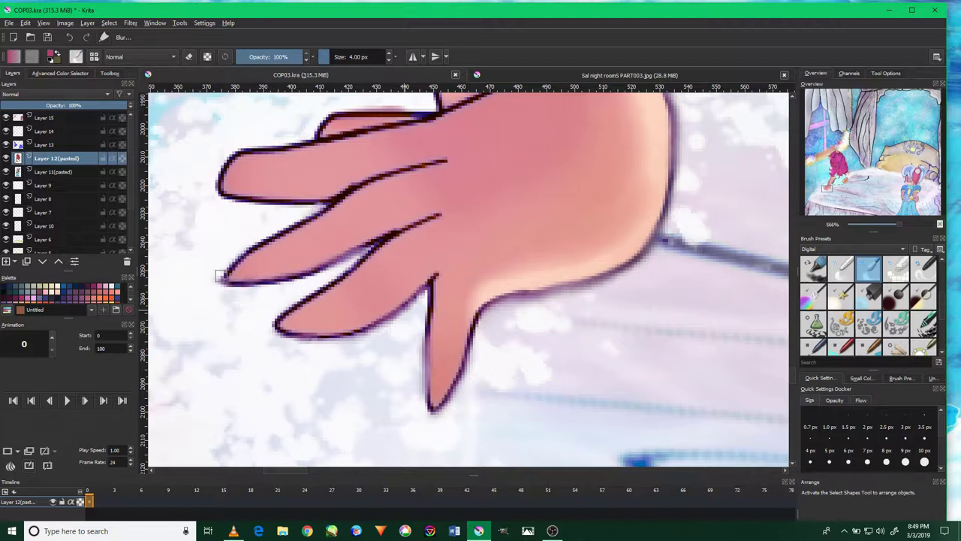
left_click_drag(315, 225, 382, 286)
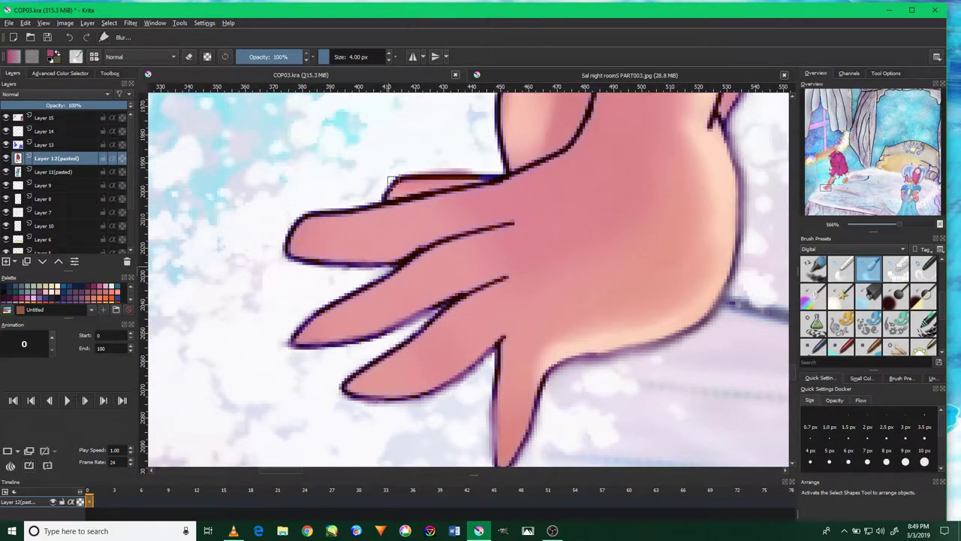
left_click_drag(492, 174, 466, 299)
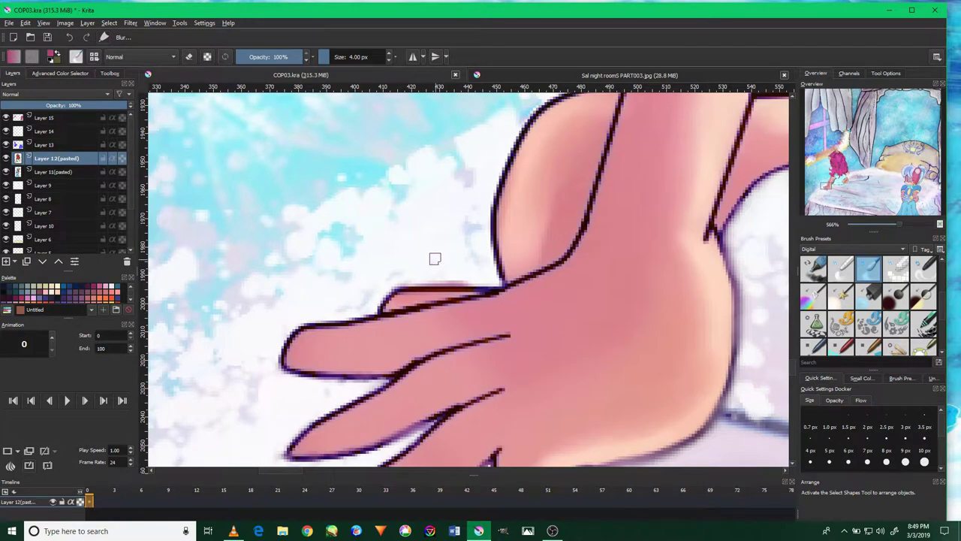
mouse_move(496, 280)
left_mouse_down()
mouse_move(495, 166)
mouse_move(477, 264)
left_mouse_up()
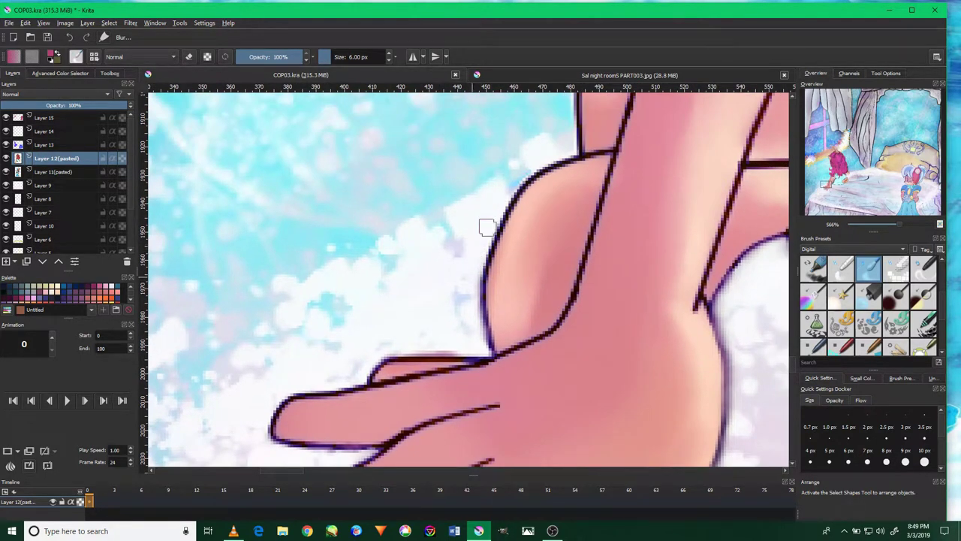
Follow the arm upward and soften where hair meets arm, the hair's left side and the bun top.
left_click_drag(524, 182, 492, 287)
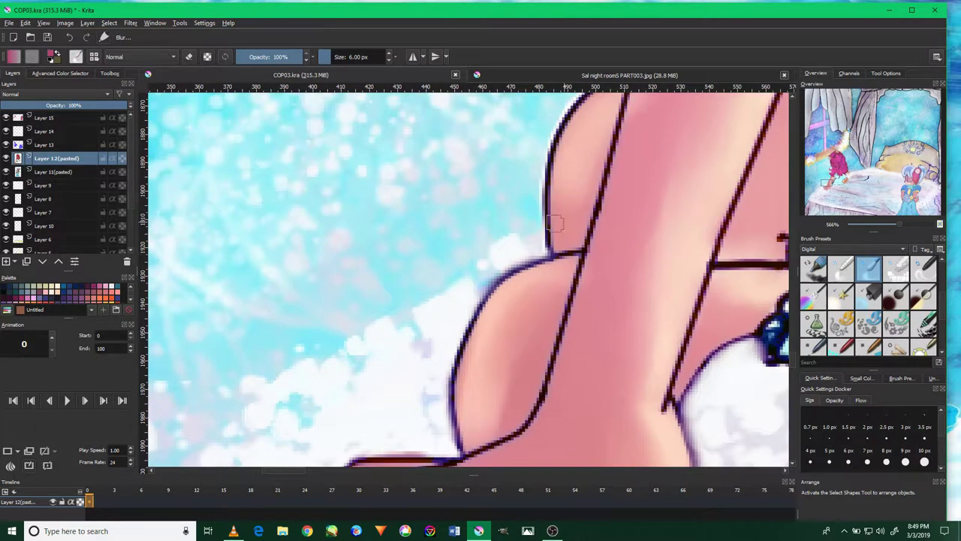
left_click_drag(540, 156, 542, 248)
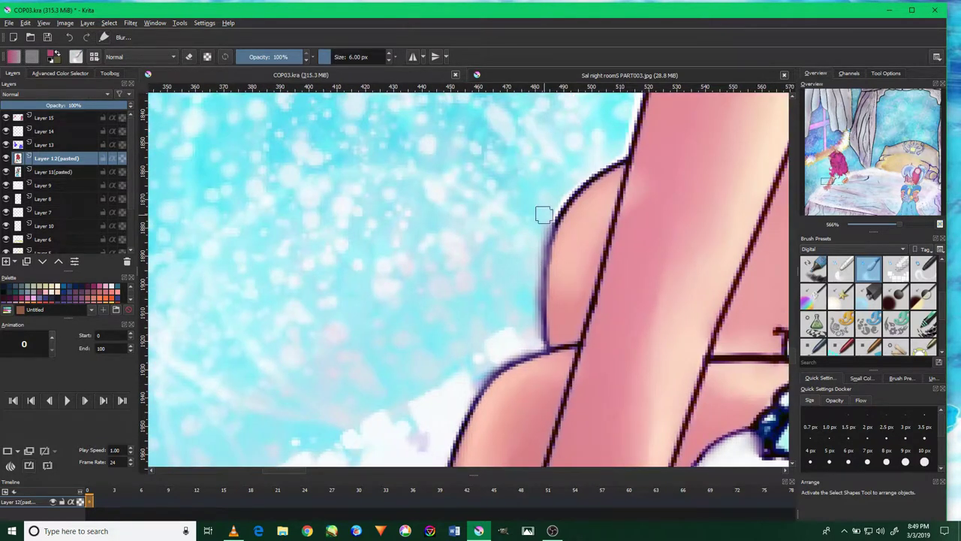
mouse_move(599, 157)
left_mouse_down()
mouse_move(582, 233)
mouse_move(618, 135)
mouse_move(580, 242)
left_mouse_up()
left_click_drag(602, 173, 587, 252)
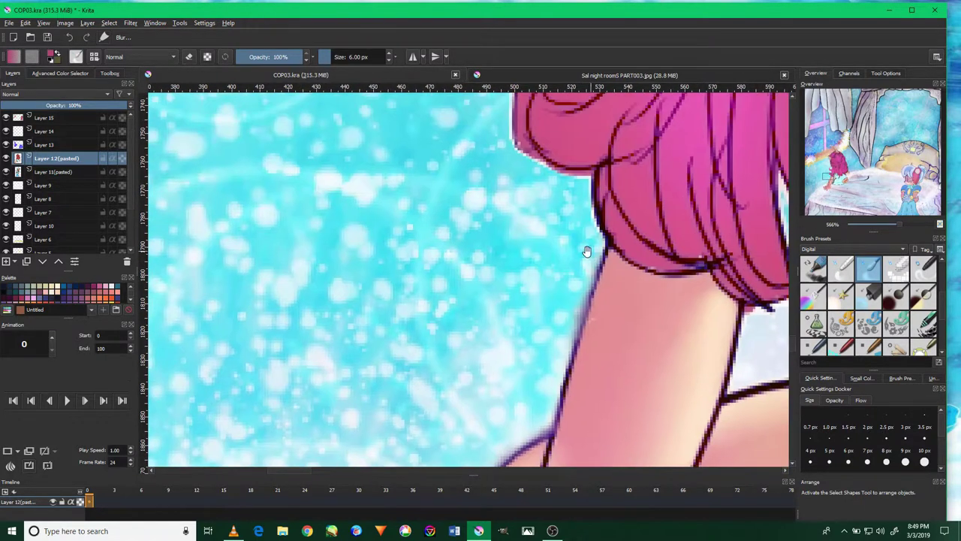
left_click_drag(588, 201, 593, 230)
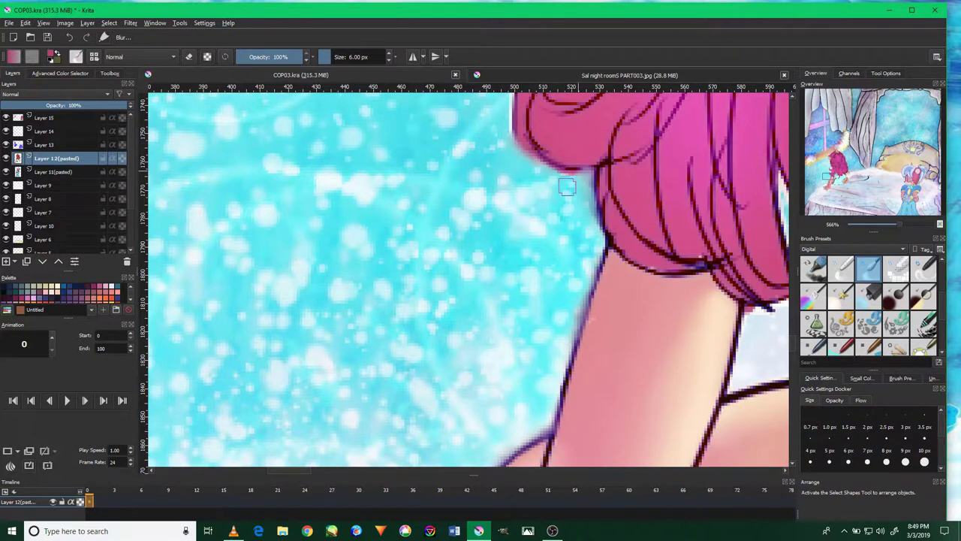
left_click_drag(539, 176, 562, 238)
left_click_drag(529, 204, 528, 219)
left_click_drag(550, 120, 604, 117)
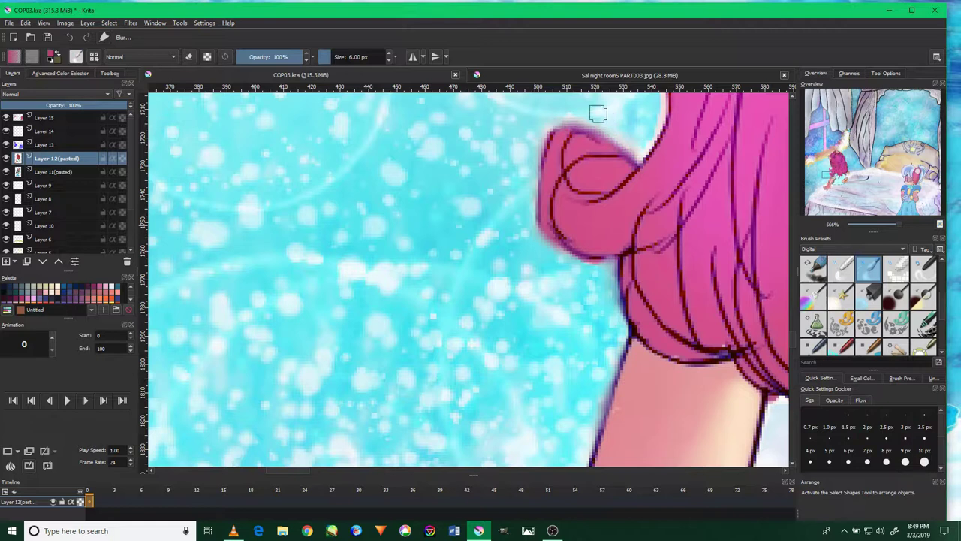
left_click_drag(606, 135, 564, 214)
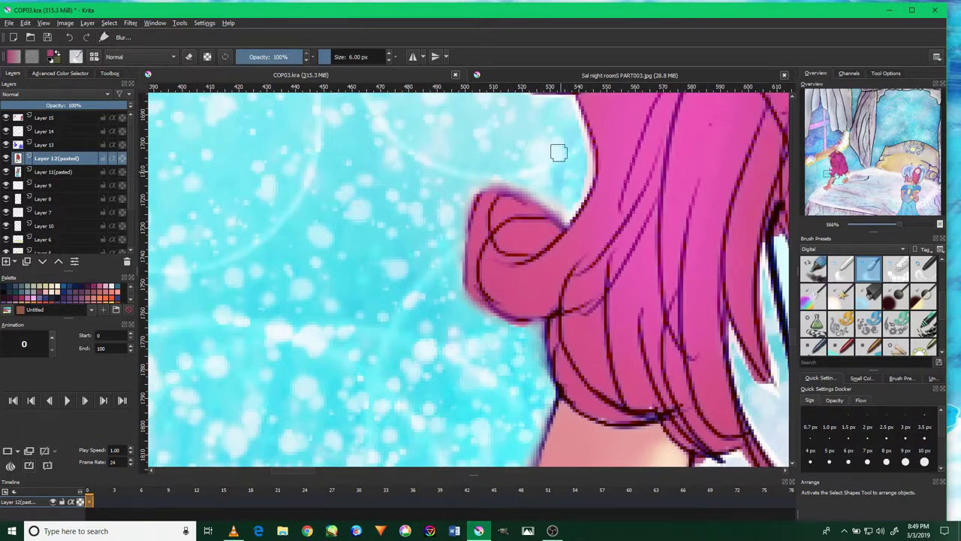
Soften the arm and hair edges and the dark outline along the white collar.
scroll(564, 177, "down", 2)
scroll(563, 176, "down", 1)
scroll(686, 352, "up", 2)
scroll(686, 353, "up", 2)
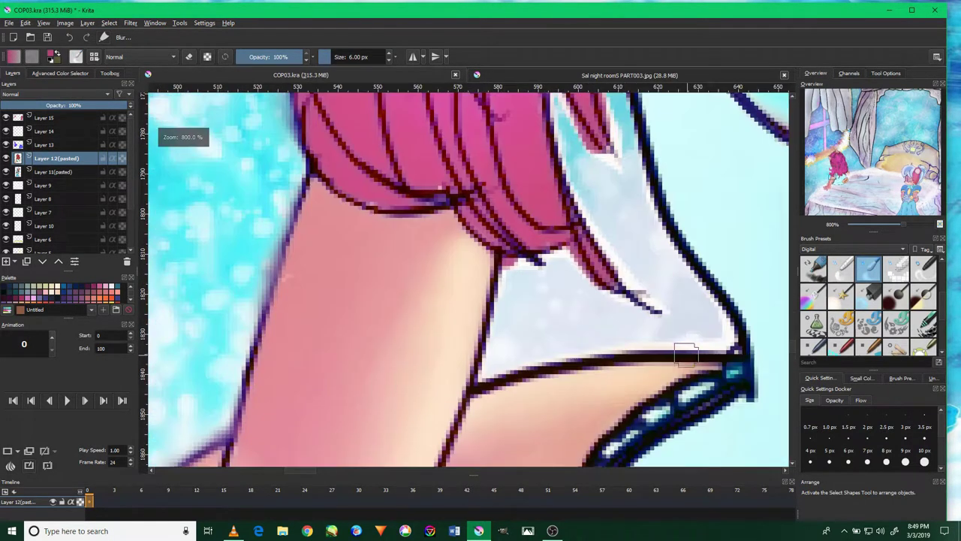
scroll(686, 353, "up", 1)
mouse_move(723, 339)
left_mouse_down()
mouse_move(457, 360)
mouse_move(413, 295)
mouse_move(489, 225)
mouse_move(592, 287)
mouse_move(633, 262)
mouse_move(570, 184)
mouse_move(559, 192)
mouse_move(596, 318)
left_mouse_up()
mouse_move(525, 154)
left_mouse_down()
mouse_move(554, 283)
mouse_move(530, 176)
mouse_move(601, 247)
left_mouse_up()
scroll(620, 266, "up", 2)
scroll(608, 225, "up", 1)
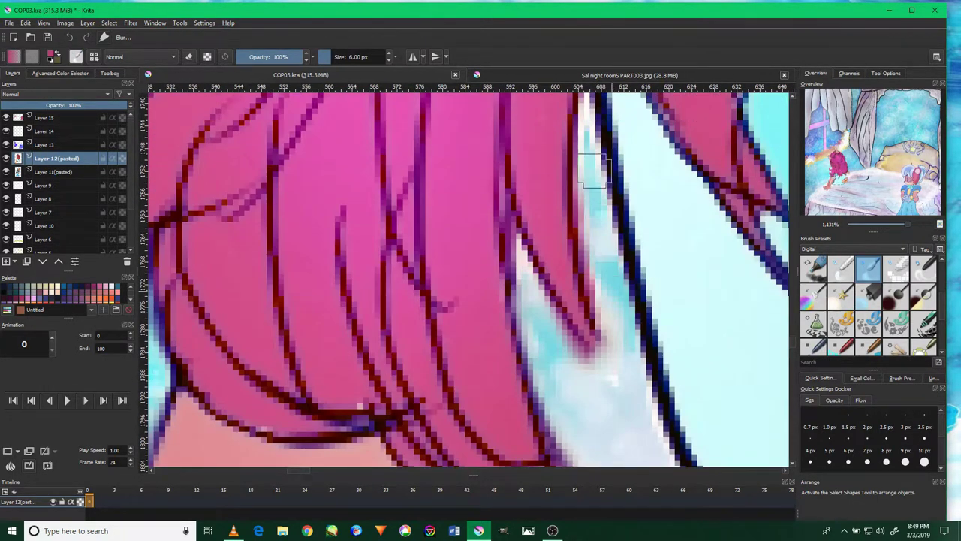
left_click_drag(611, 300, 590, 172)
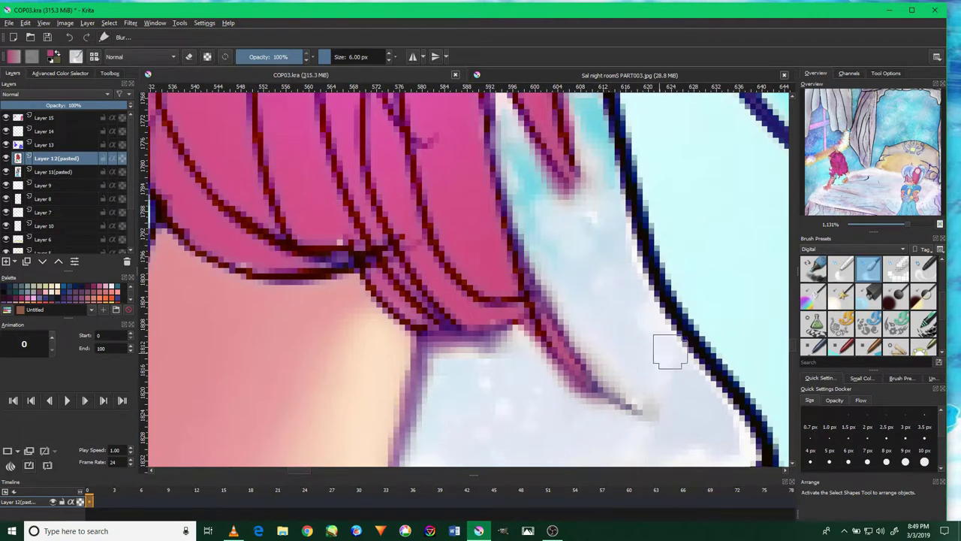
scroll(623, 226, "down", 2)
left_click_drag(716, 352, 671, 366)
left_click_drag(708, 337, 719, 322)
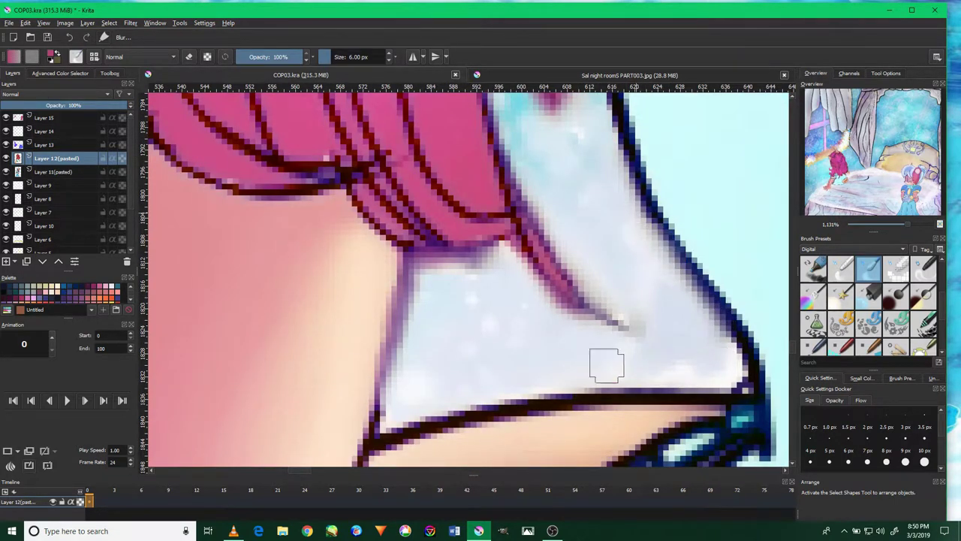
Frame the pink hair curve and blur the white fringe along its edge.
mouse_move(388, 238)
left_mouse_down()
mouse_move(489, 268)
mouse_move(488, 371)
mouse_move(485, 263)
mouse_move(478, 342)
left_mouse_up()
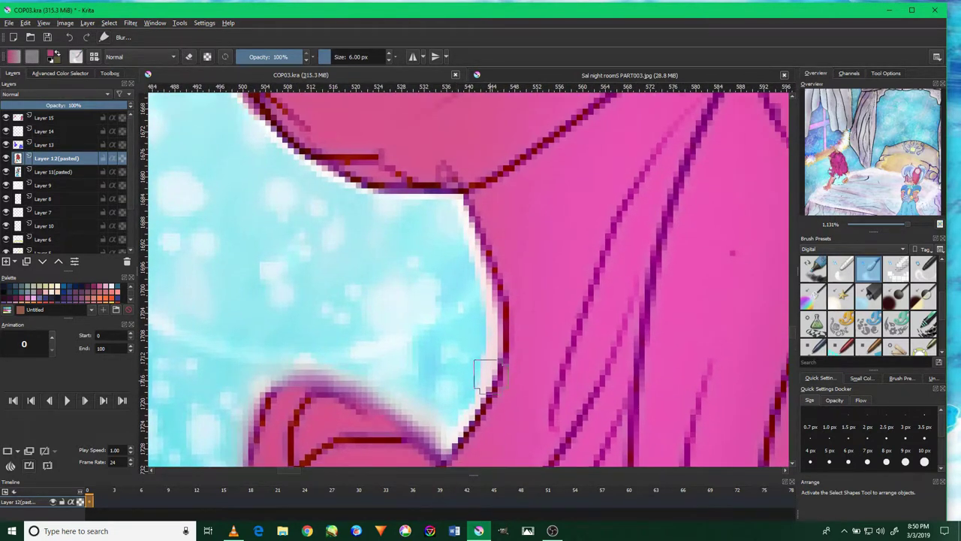
left_click_drag(454, 417, 514, 507)
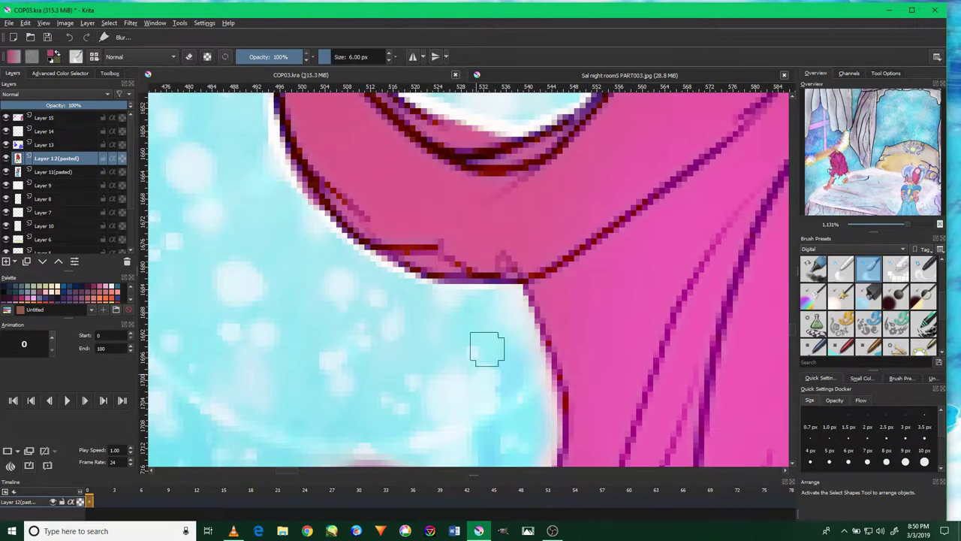
left_click_drag(311, 215, 378, 333)
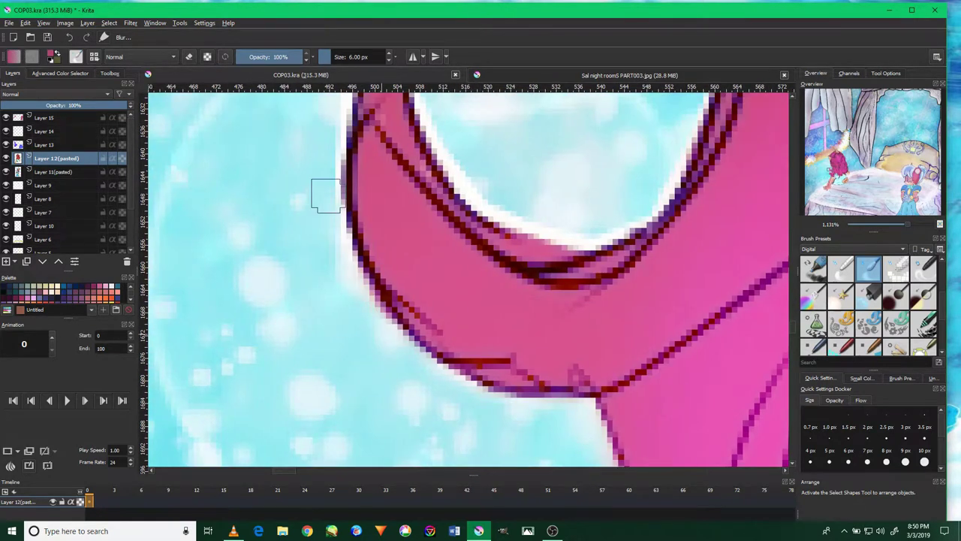
left_click_drag(326, 232, 337, 288)
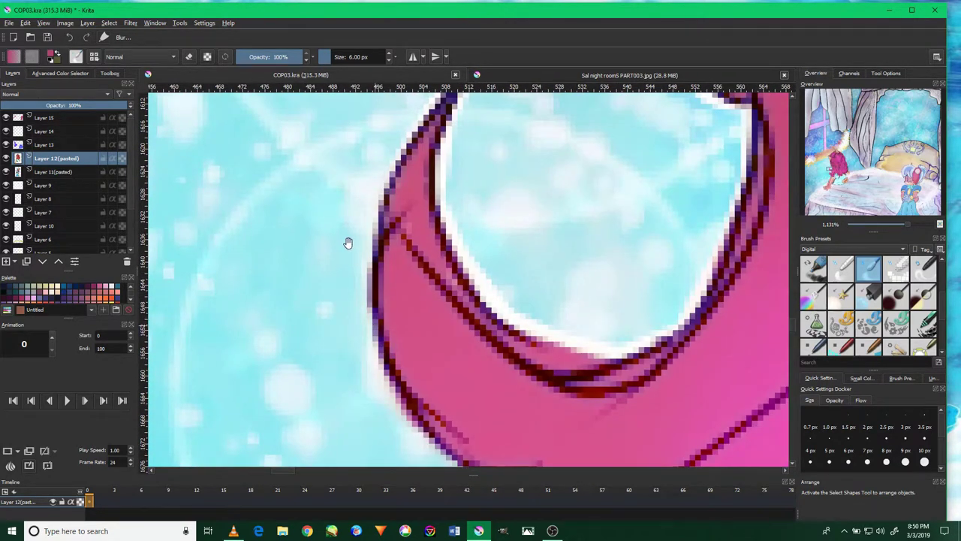
left_click_drag(348, 242, 349, 344)
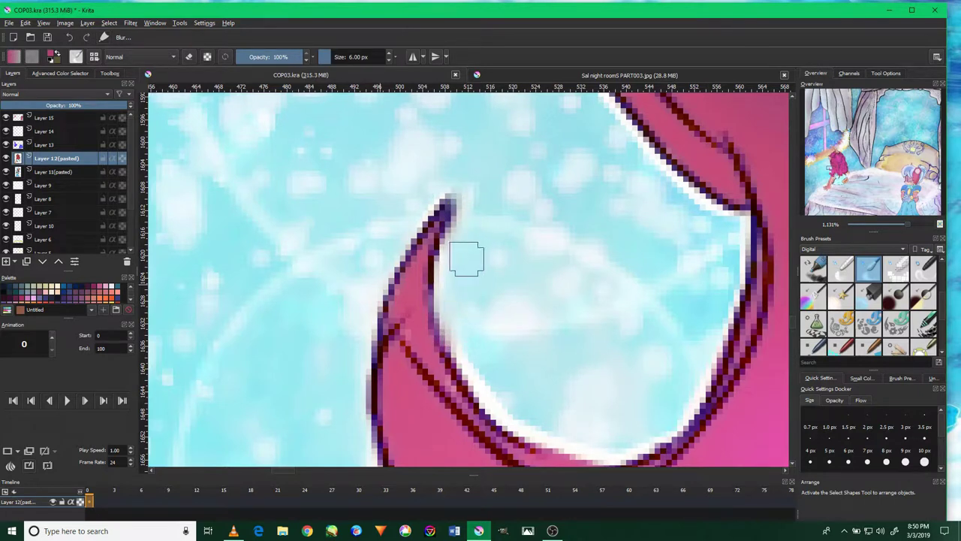
left_click_drag(561, 336, 528, 265)
mouse_move(591, 386)
left_mouse_down()
mouse_move(440, 278)
mouse_move(599, 368)
left_mouse_up()
mouse_move(706, 186)
left_mouse_down()
mouse_move(643, 354)
mouse_move(697, 230)
mouse_move(671, 325)
mouse_move(692, 262)
mouse_move(579, 393)
left_mouse_up()
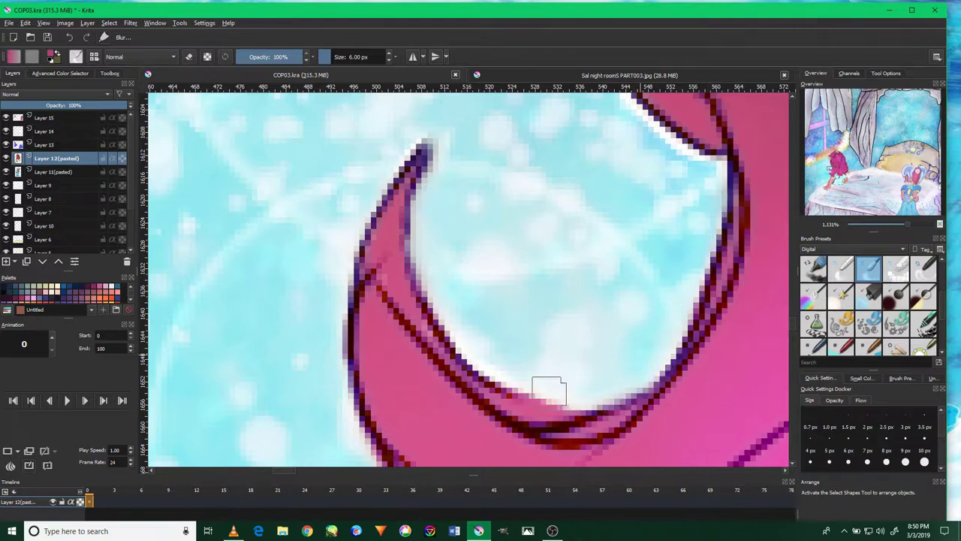
Blur the white hair edge against the blue snowy background down to where hair meets skin.
scroll(600, 316, "up", 3)
mouse_move(662, 288)
left_mouse_down()
mouse_move(554, 236)
mouse_move(601, 275)
left_mouse_up()
scroll(601, 275, "up", 2)
left_click_drag(592, 325, 503, 146)
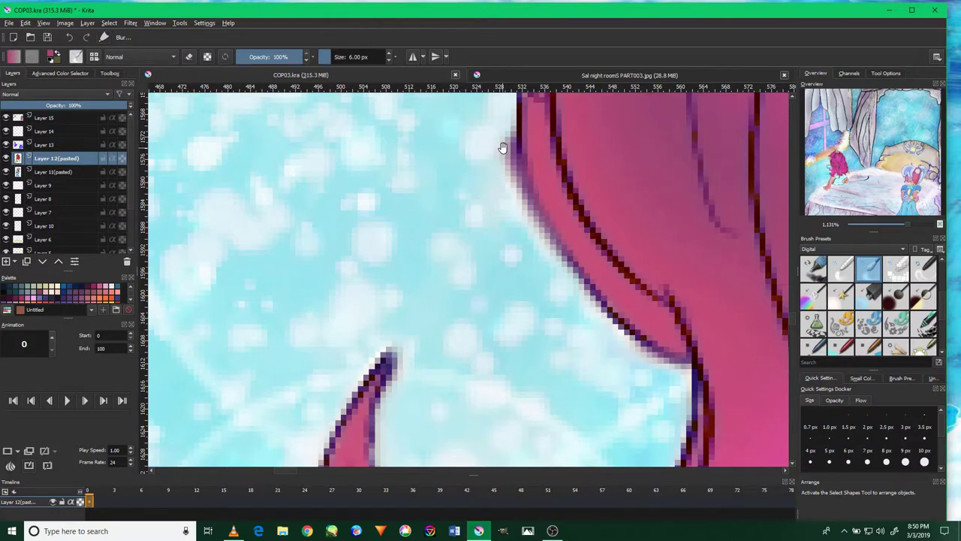
scroll(518, 248, "up", 2)
mouse_move(536, 354)
left_mouse_down()
mouse_move(536, 285)
mouse_move(502, 171)
left_mouse_up()
scroll(515, 285, "up", 2)
left_click_drag(515, 285, 468, 142)
scroll(522, 301, "up", 2)
left_click_drag(521, 302, 501, 144)
scroll(510, 285, "up", 2)
left_click_drag(510, 289, 473, 161)
scroll(524, 293, "up", 2)
left_click_drag(524, 291, 410, 165)
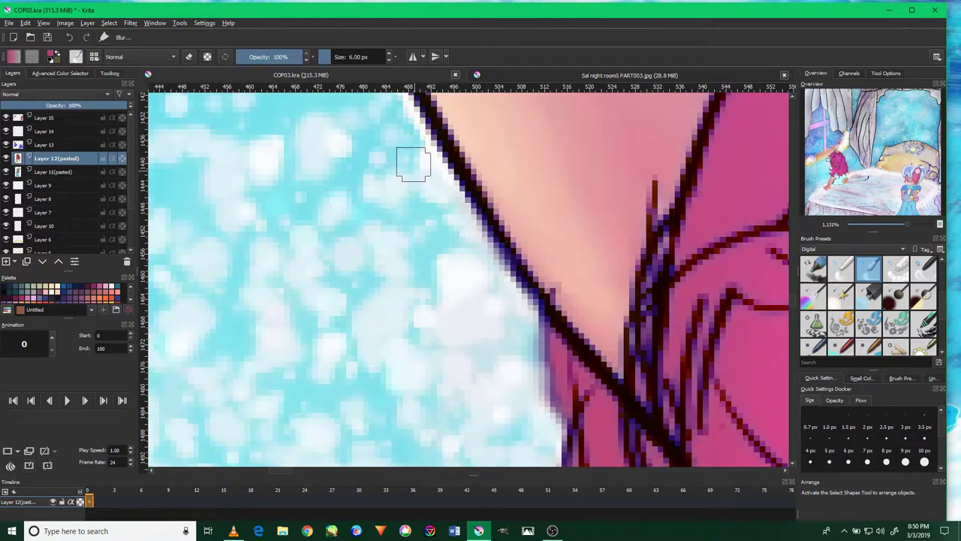
scroll(515, 298, "up", 2)
left_click_drag(515, 298, 435, 168)
Soften the hair edge beside the gold glow and along the top of the hair.
scroll(534, 324, "up", 2)
left_click_drag(534, 324, 473, 178)
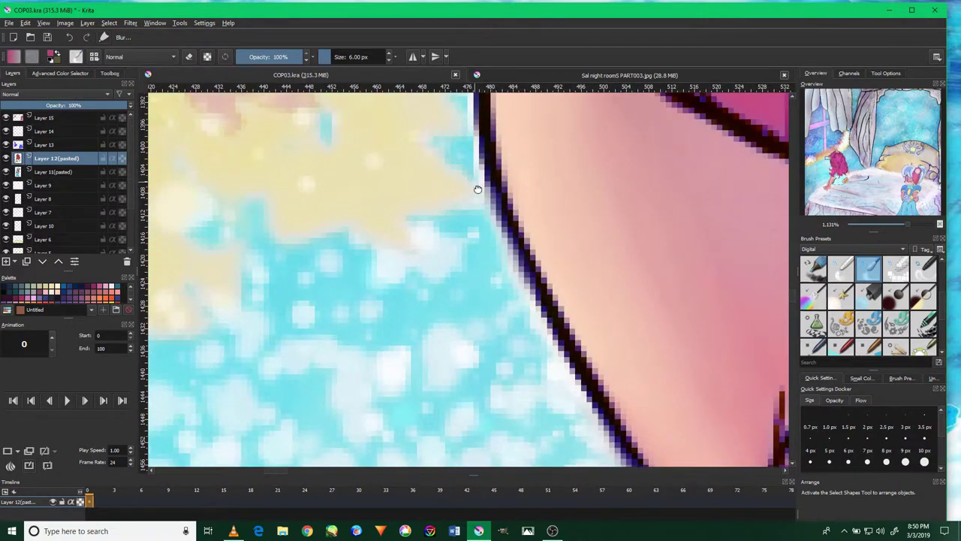
scroll(515, 290, "up", 2)
left_click_drag(515, 289, 495, 173)
scroll(508, 296, "up", 2)
mouse_move(521, 331)
left_mouse_down()
mouse_move(515, 237)
mouse_move(671, 131)
left_mouse_up()
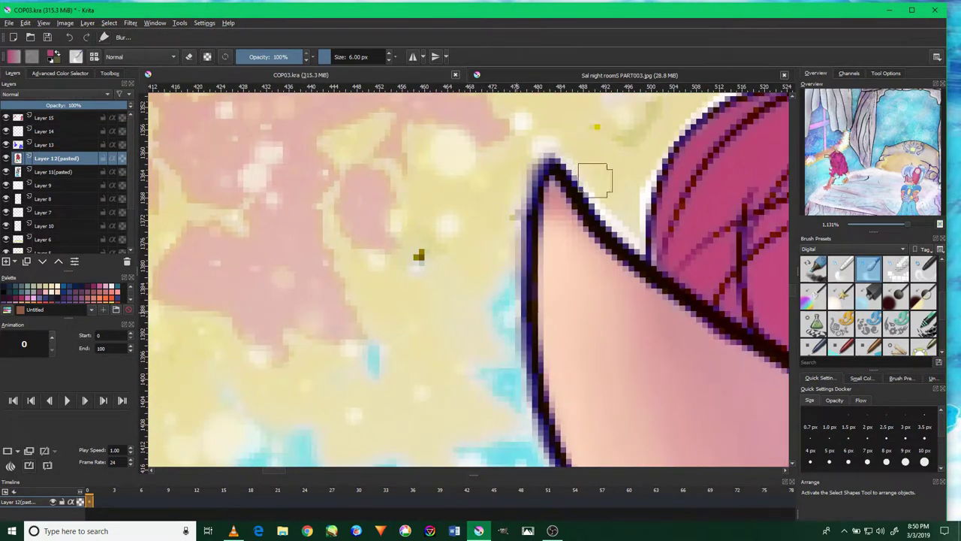
scroll(678, 204, "up", 2)
mouse_move(716, 156)
left_mouse_down()
mouse_move(594, 208)
mouse_move(714, 150)
mouse_move(639, 214)
mouse_move(597, 308)
mouse_move(683, 180)
left_mouse_up()
scroll(714, 150, "up", 2)
scroll(684, 181, "up", 2)
left_click_drag(569, 253, 654, 208)
scroll(678, 200, "up", 2)
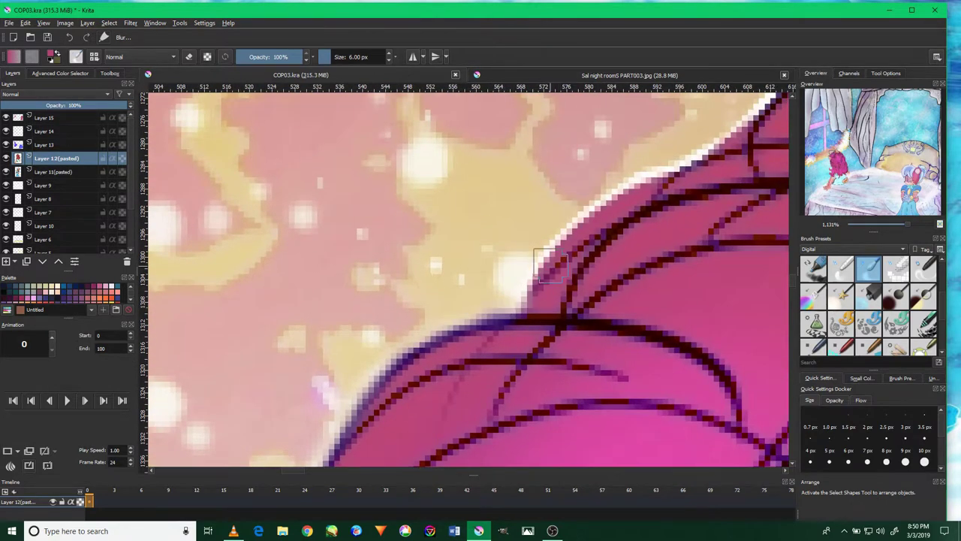
scroll(550, 264, "down", 5)
scroll(551, 264, "down", 2)
scroll(551, 265, "down", 1)
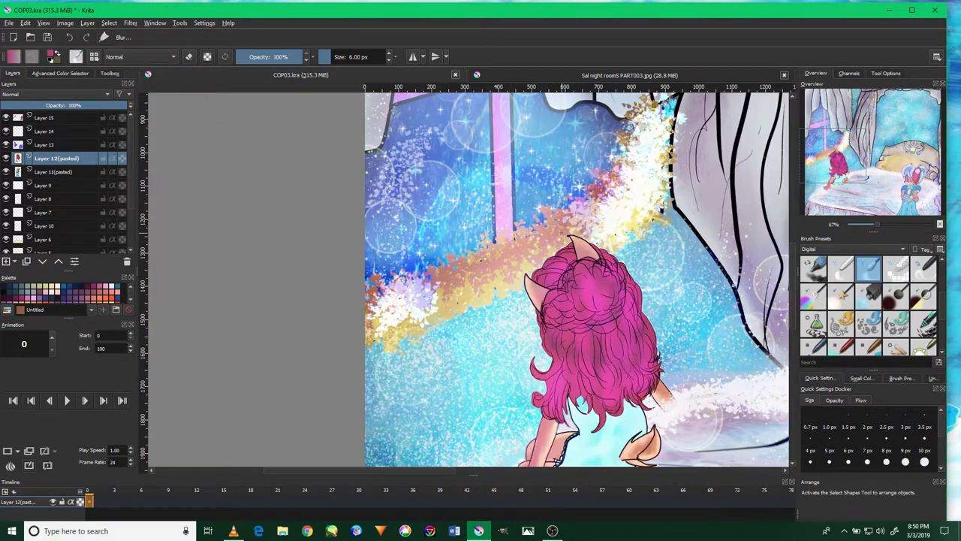
scroll(549, 269, "down", 2)
scroll(550, 269, "down", 1)
scroll(552, 270, "up", 4)
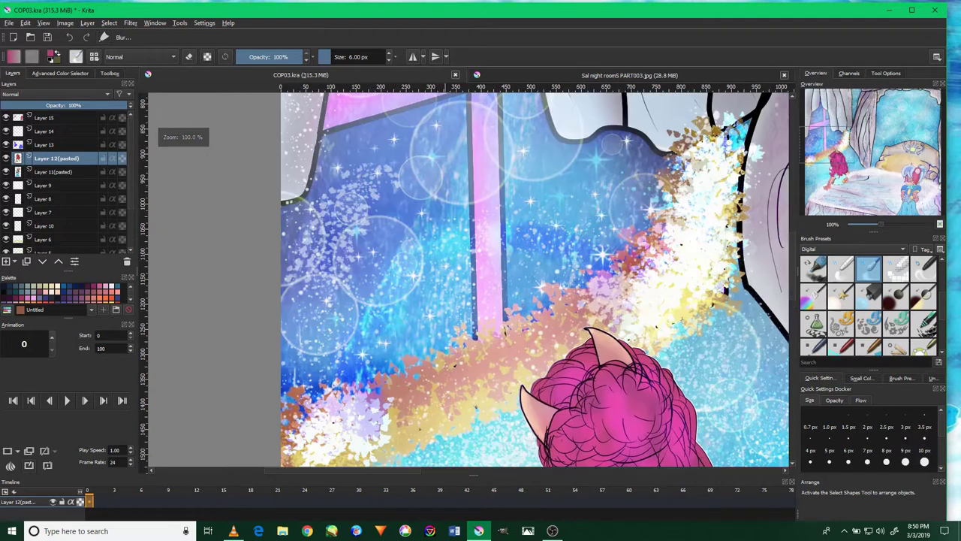
scroll(556, 337, "up", 3)
scroll(555, 394, "up", 3)
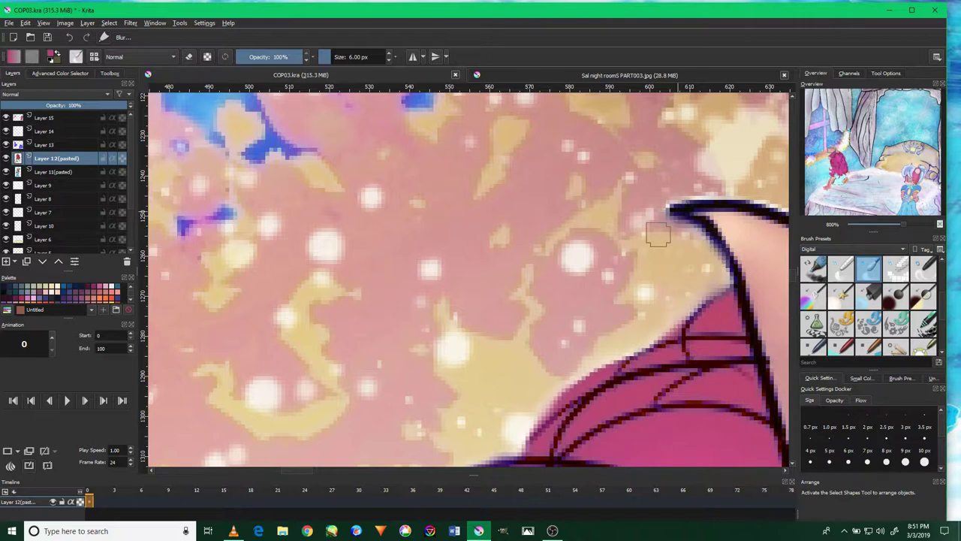
scroll(606, 316, "down", 2)
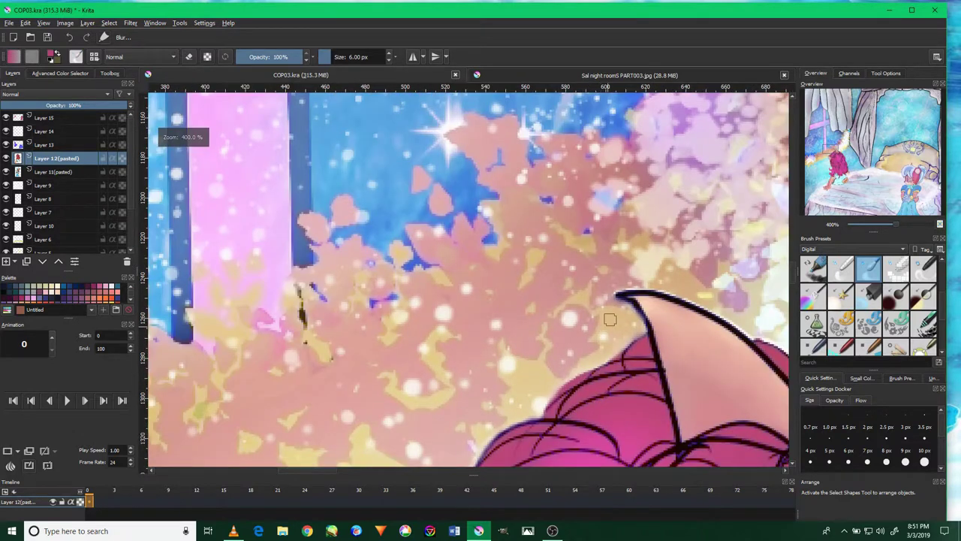
scroll(600, 300, "up", 2)
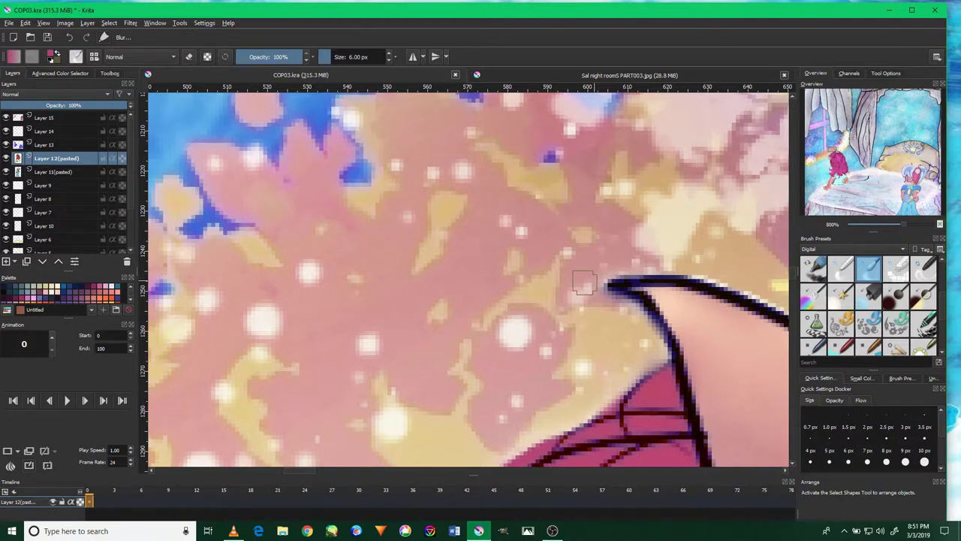
scroll(590, 358, "down", 4)
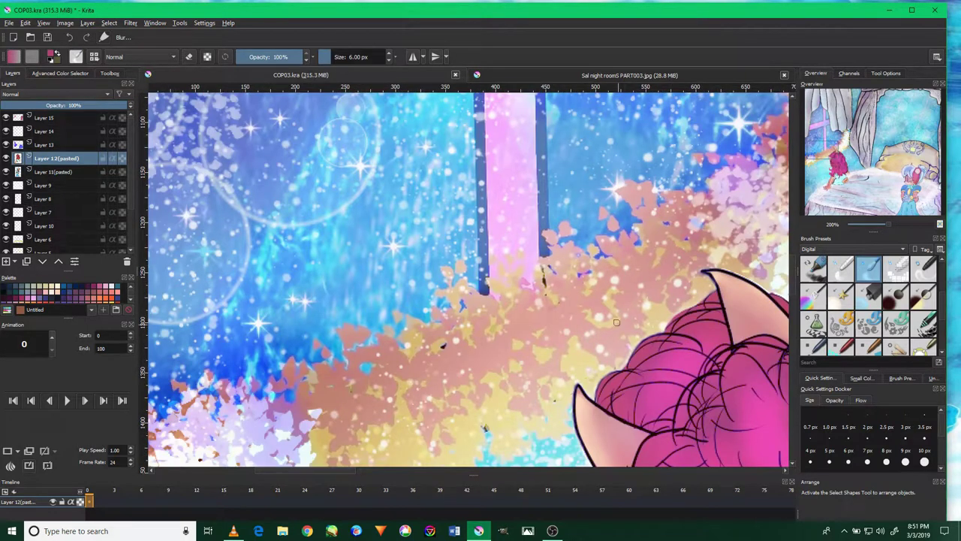
left_click_drag(622, 310, 443, 258)
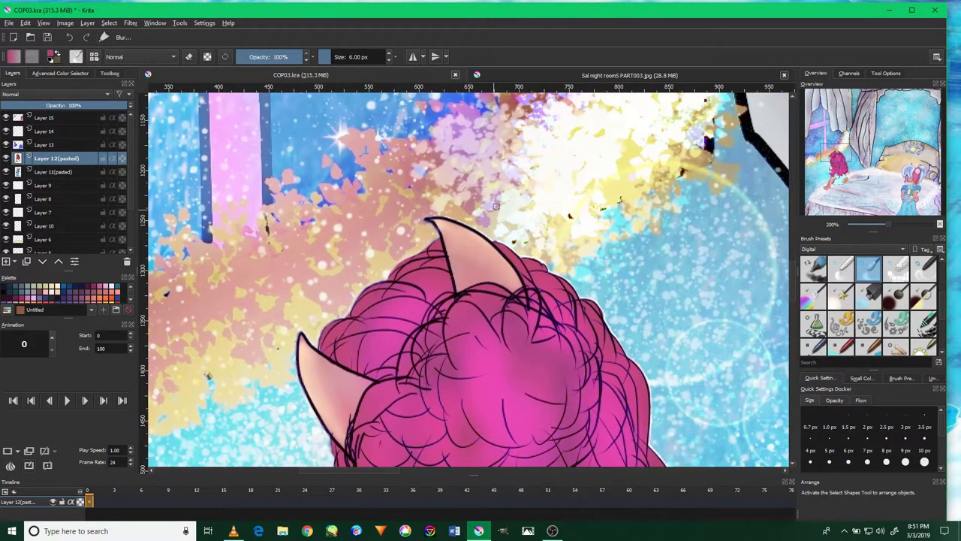
scroll(495, 205, "up", 4)
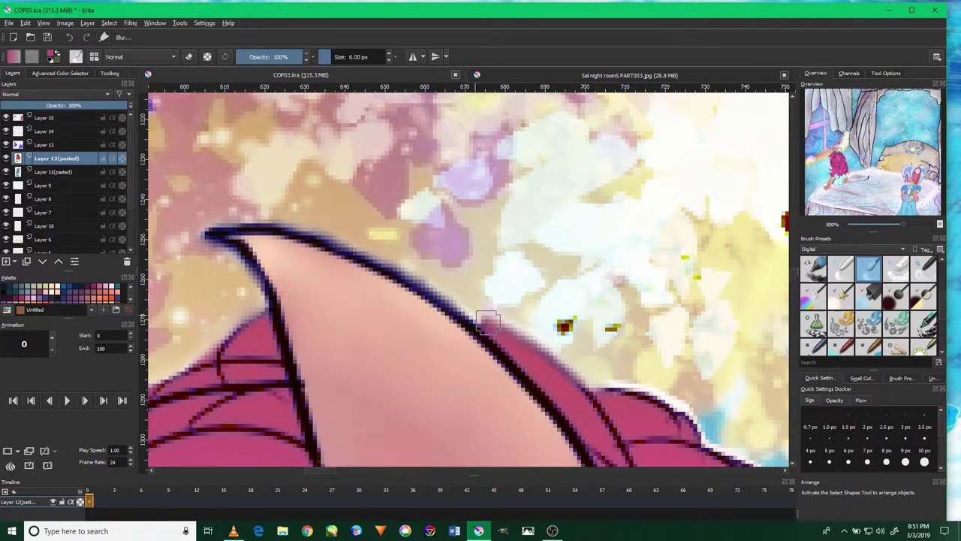
scroll(495, 316, "down", 2)
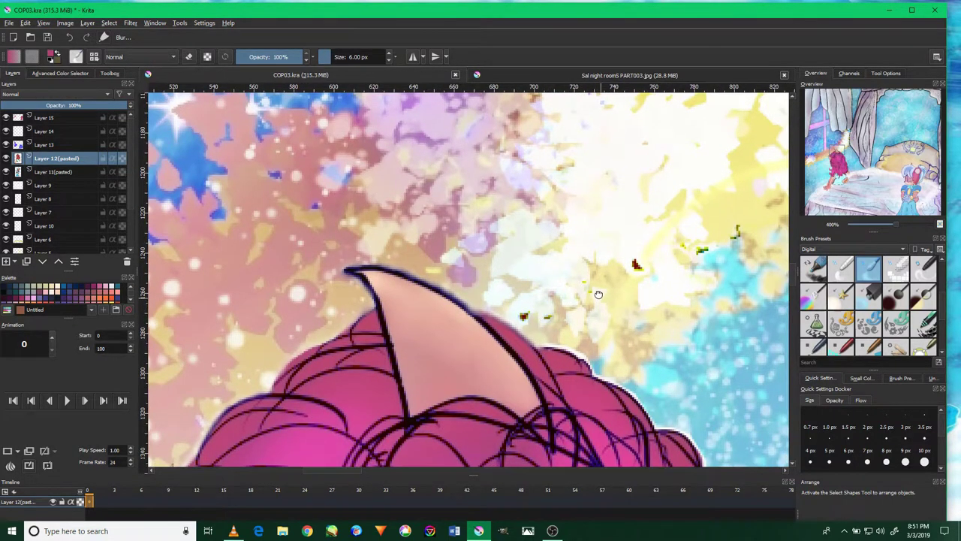
left_click_drag(599, 298, 440, 246)
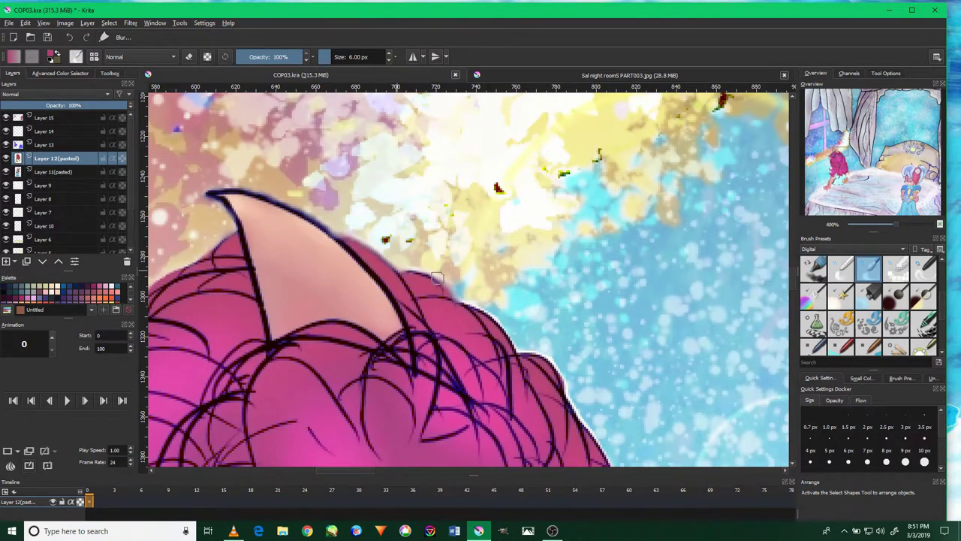
left_click_drag(448, 276, 427, 269)
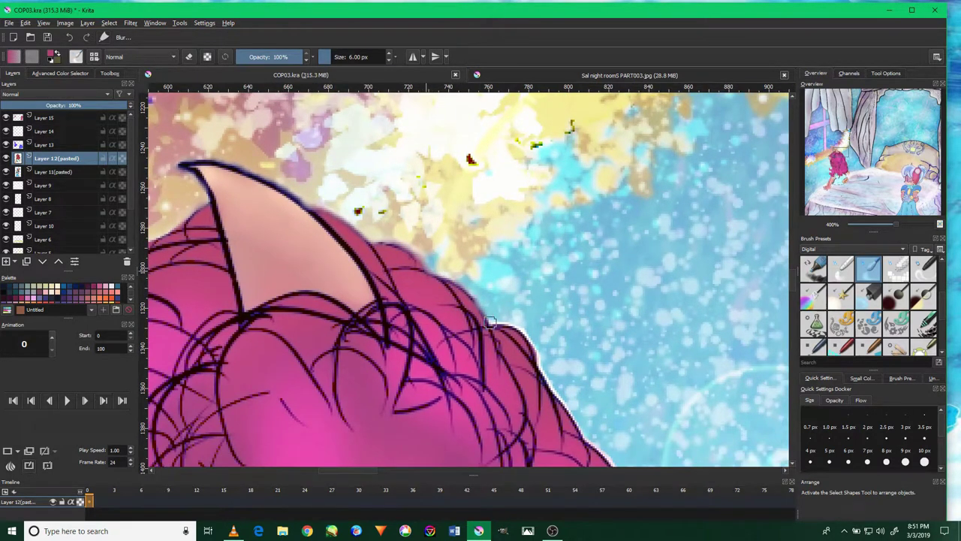
left_click_drag(489, 321, 431, 272)
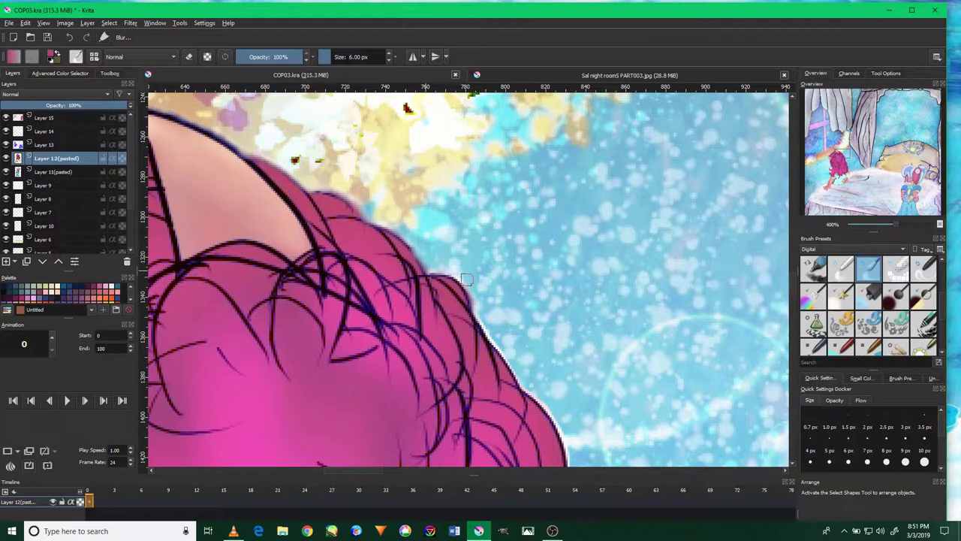
left_click_drag(502, 308, 502, 283)
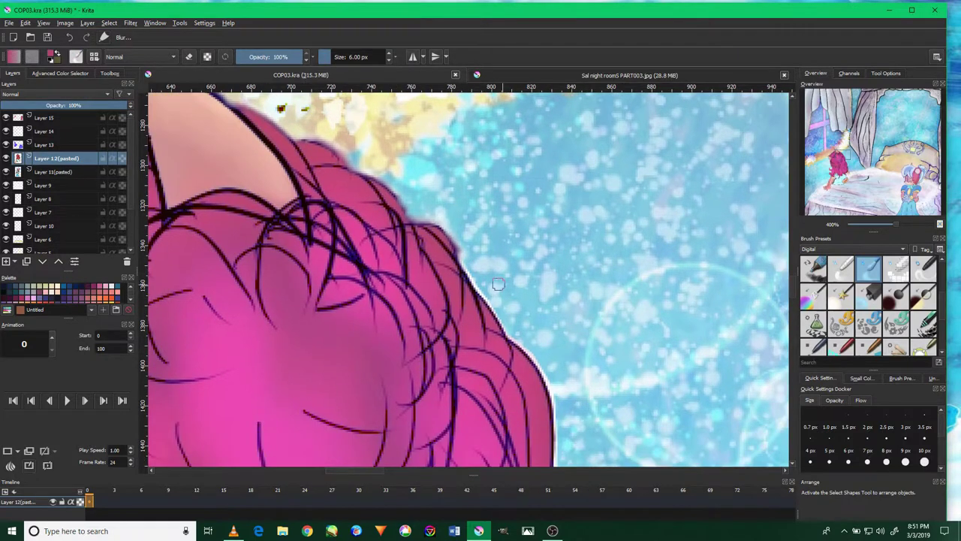
scroll(508, 272, "down", 5)
scroll(508, 272, "down", 2)
scroll(495, 286, "up", 5)
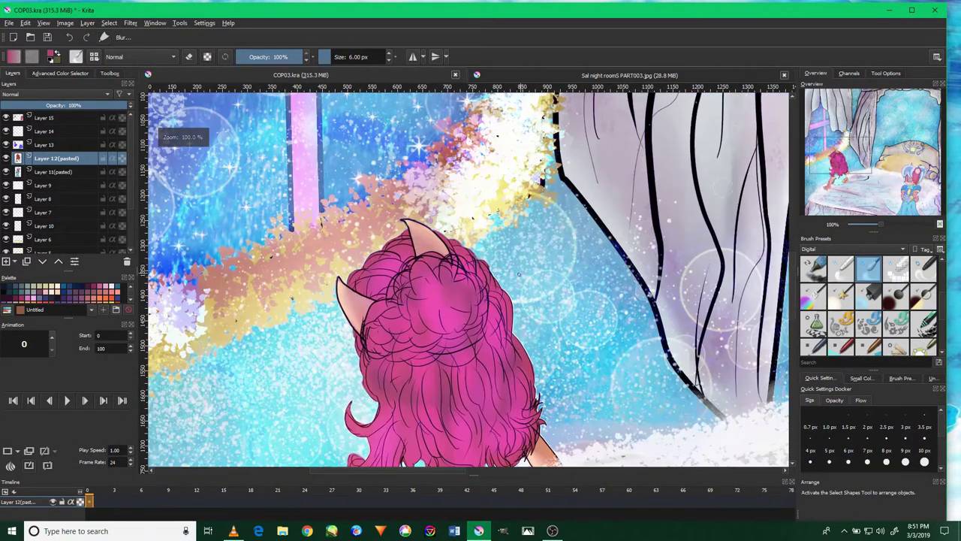
Soften the hair's right edge, working down its length.
scroll(493, 295, "up", 3)
scroll(492, 295, "up", 3)
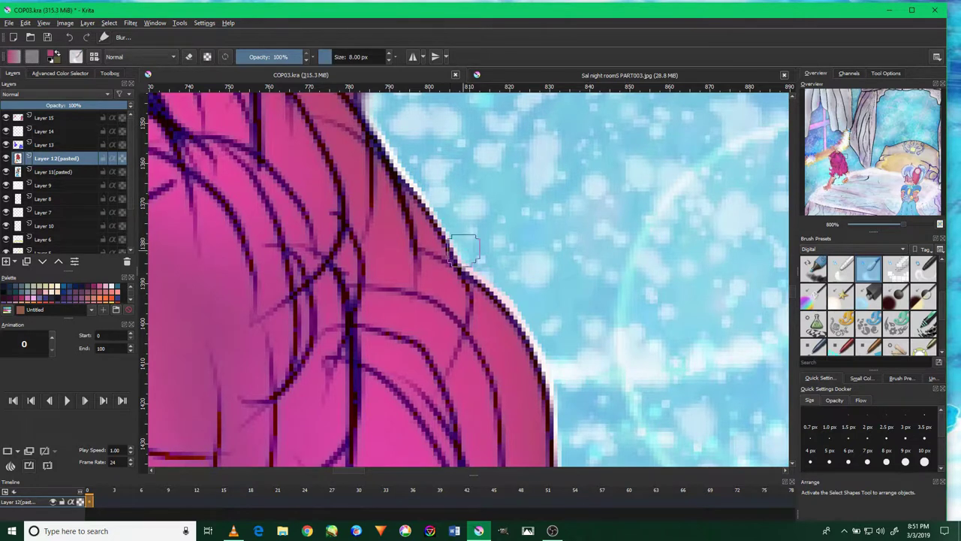
scroll(439, 196, "down", 1)
left_click_drag(429, 220, 404, 159)
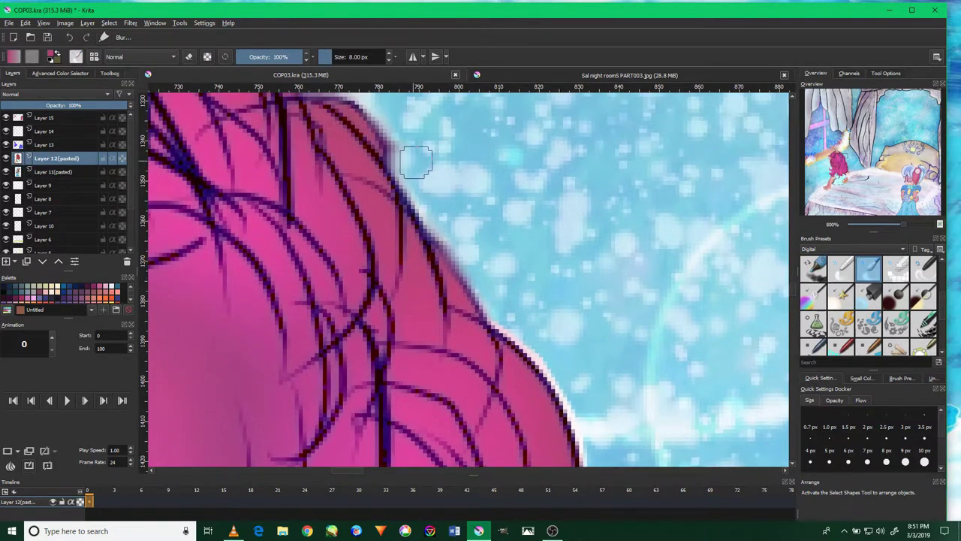
scroll(461, 228, "down", 1)
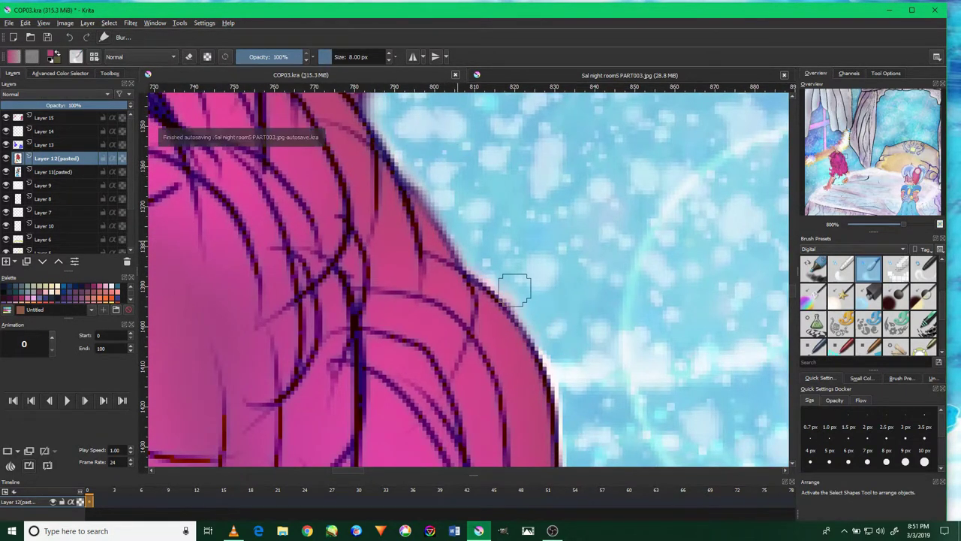
mouse_move(537, 300)
left_mouse_down()
mouse_move(559, 257)
mouse_move(557, 233)
left_mouse_up()
left_click_drag(578, 354, 571, 328)
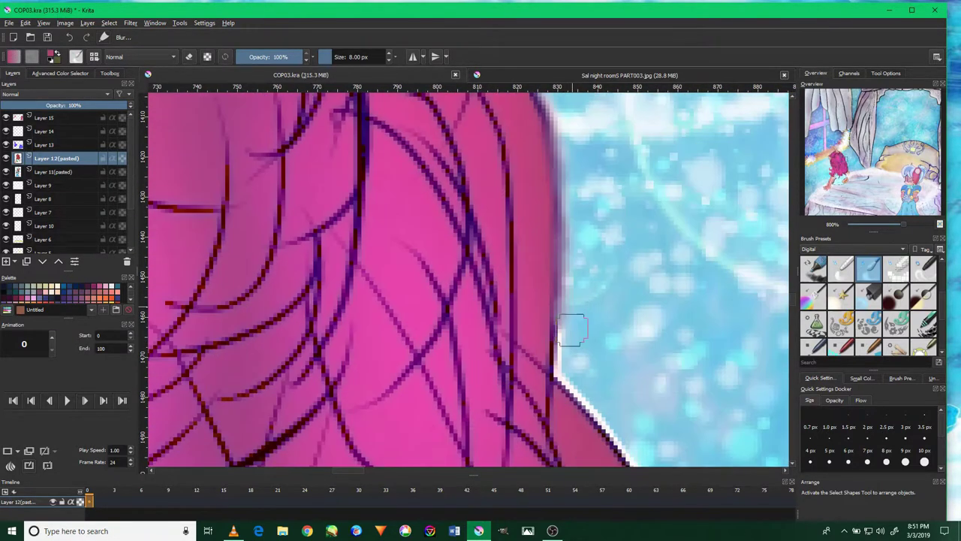
left_click_drag(590, 365, 565, 293)
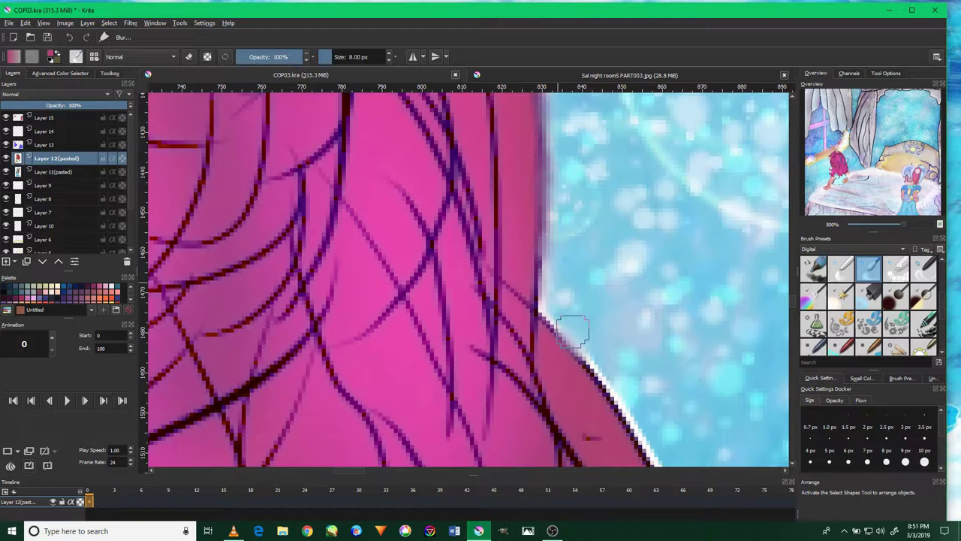
left_click_drag(639, 390, 605, 308)
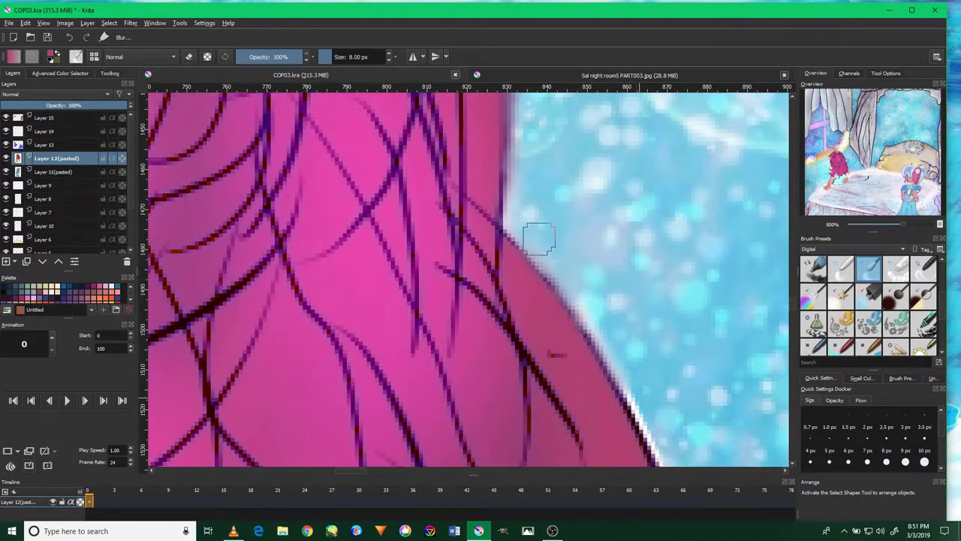
left_click_drag(640, 365, 587, 249)
left_click_drag(643, 416, 603, 290)
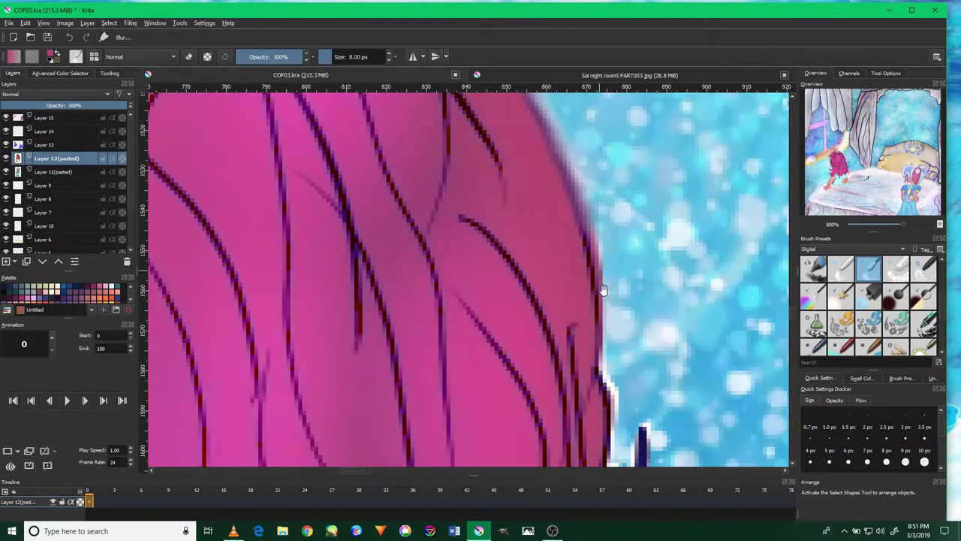
scroll(616, 328, "down", 2)
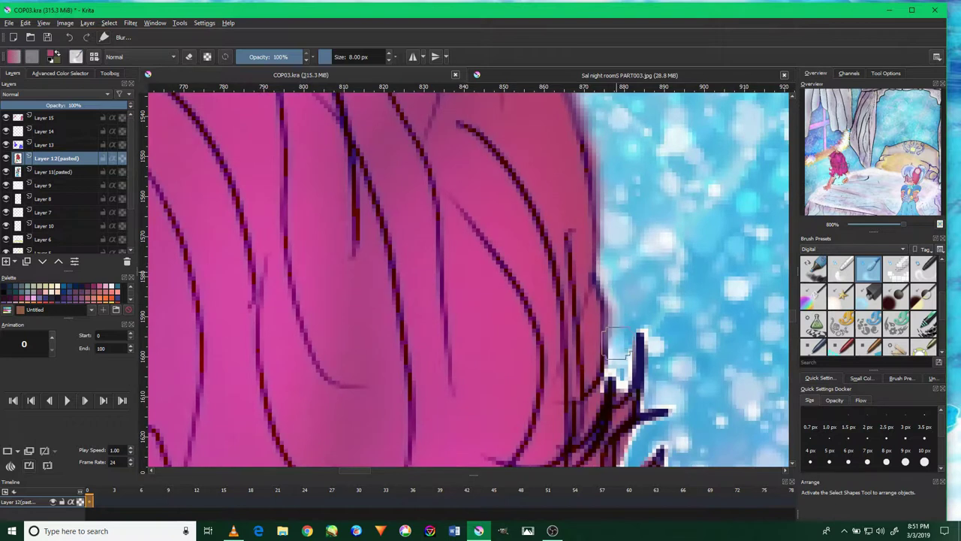
Blur the dark hair strand tips into the blue background.
left_click_drag(623, 379, 688, 366)
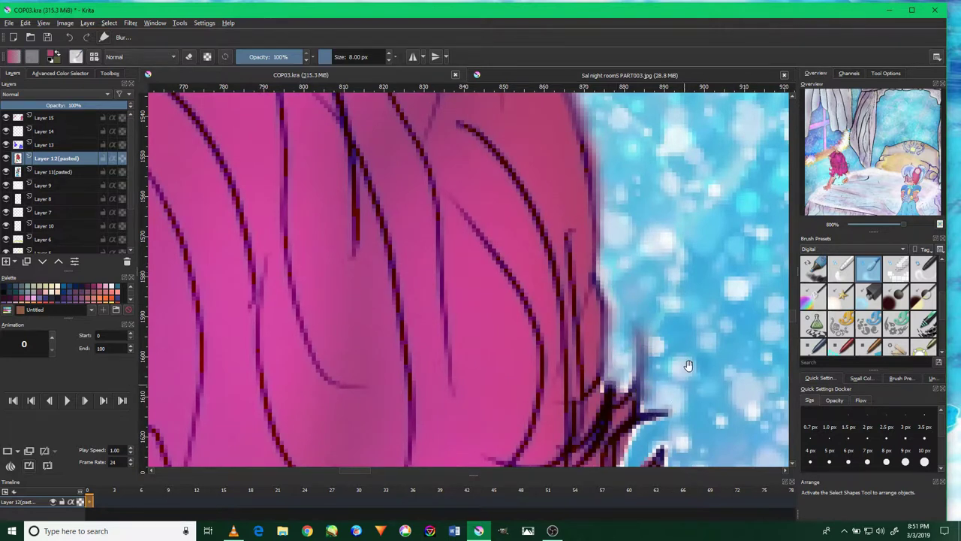
scroll(623, 386, "down", 3)
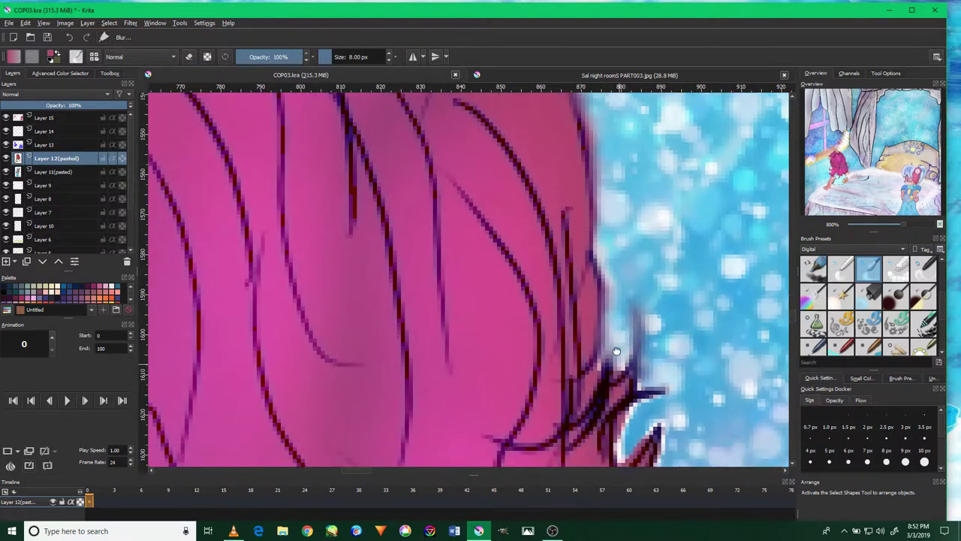
mouse_move(614, 330)
left_mouse_down()
mouse_move(655, 289)
mouse_move(645, 383)
mouse_move(685, 439)
left_mouse_up()
left_click_drag(696, 406, 696, 330)
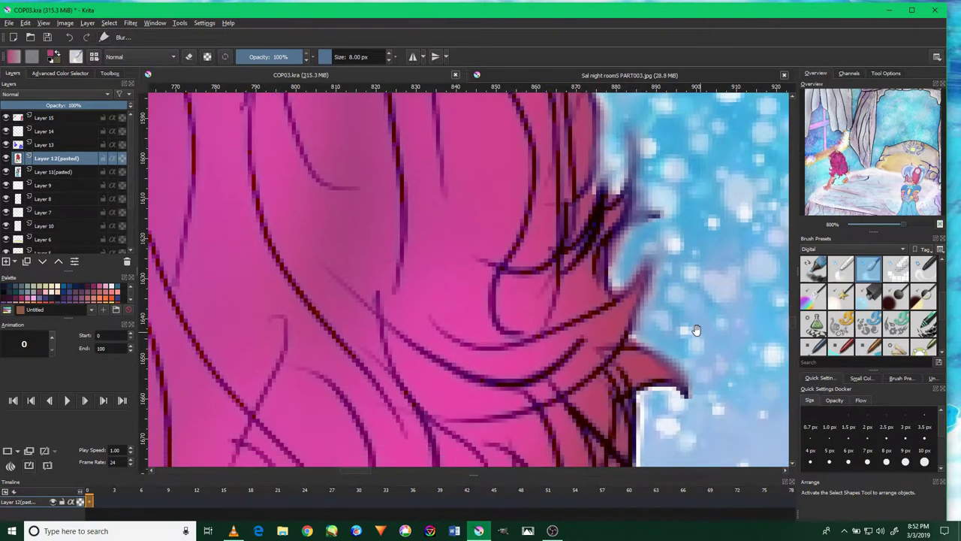
mouse_move(658, 421)
left_mouse_down()
mouse_move(667, 316)
mouse_move(699, 298)
left_mouse_up()
left_click_drag(706, 338, 623, 229)
Soften the white halo and the dark upper and lower edge lines of the arm.
mouse_move(642, 340)
left_mouse_down()
mouse_move(575, 253)
mouse_move(631, 330)
left_mouse_up()
left_click_drag(730, 449, 704, 333)
left_click_drag(662, 300, 533, 147)
mouse_move(684, 332)
left_mouse_down()
mouse_move(570, 189)
mouse_move(554, 154)
left_mouse_up()
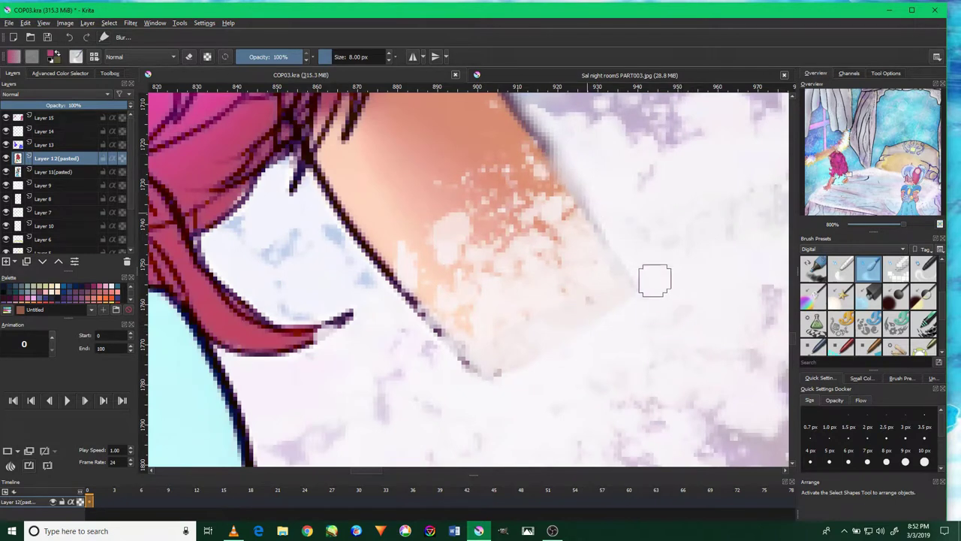
left_click_drag(420, 343, 316, 171)
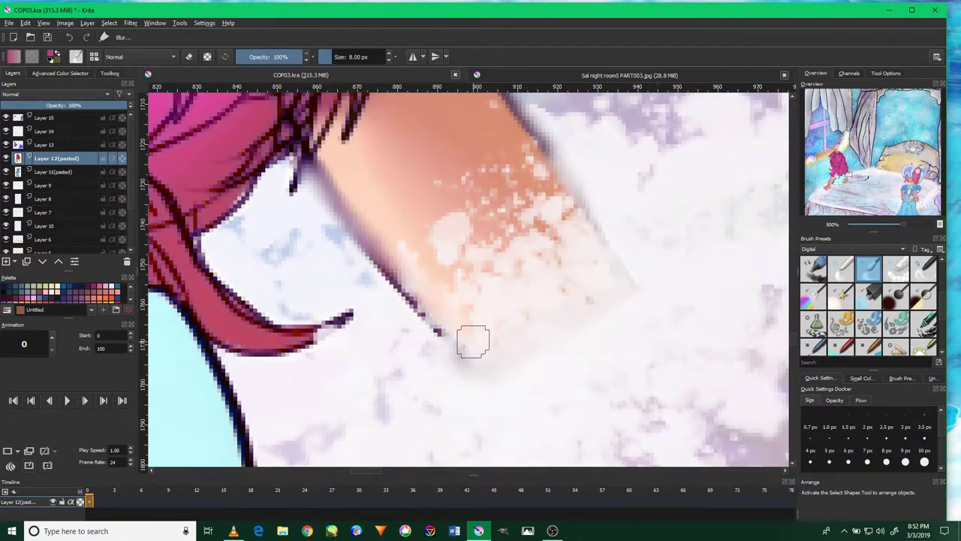
left_click_drag(474, 343, 341, 224)
Soften the hair outline from the ear down the left side, then the lower outline's white edge.
mouse_move(289, 165)
left_mouse_down()
mouse_move(236, 208)
mouse_move(235, 275)
mouse_move(369, 296)
mouse_move(265, 353)
mouse_move(313, 194)
left_mouse_up()
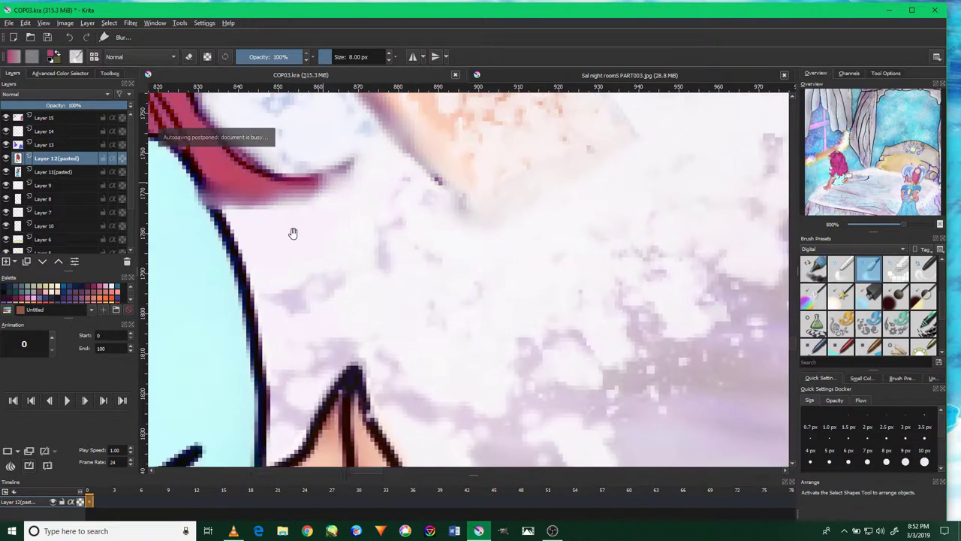
mouse_move(218, 211)
left_mouse_down()
mouse_move(279, 323)
mouse_move(278, 451)
mouse_move(226, 268)
left_mouse_up()
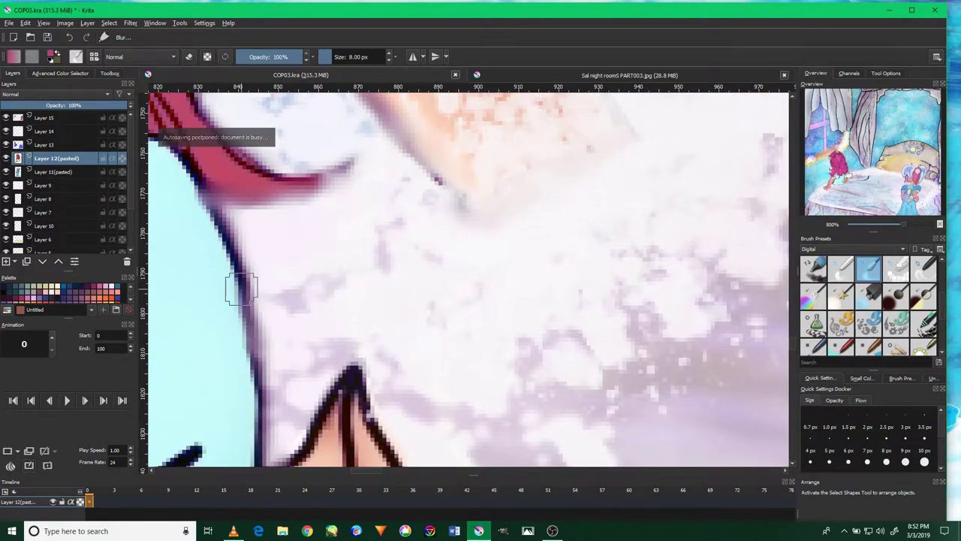
left_click_drag(392, 378, 366, 310)
left_click_drag(386, 403, 337, 278)
mouse_move(383, 343)
left_mouse_down()
mouse_move(362, 220)
mouse_move(401, 413)
mouse_move(401, 322)
mouse_move(388, 429)
mouse_move(426, 319)
left_mouse_up()
mouse_move(392, 353)
left_mouse_down()
mouse_move(272, 435)
mouse_move(311, 436)
mouse_move(244, 431)
left_mouse_up()
mouse_move(301, 450)
left_mouse_down()
mouse_move(294, 285)
mouse_move(421, 325)
mouse_move(188, 337)
mouse_move(353, 332)
left_mouse_up()
mouse_move(317, 361)
left_mouse_down()
mouse_move(375, 346)
mouse_move(230, 388)
mouse_move(488, 322)
mouse_move(373, 349)
mouse_move(569, 315)
mouse_move(382, 337)
mouse_move(558, 333)
mouse_move(254, 350)
mouse_move(651, 338)
mouse_move(290, 337)
mouse_move(168, 307)
mouse_move(386, 354)
mouse_move(318, 408)
mouse_move(416, 311)
mouse_move(411, 223)
mouse_move(435, 243)
mouse_move(421, 322)
mouse_move(435, 333)
mouse_move(355, 359)
mouse_move(235, 456)
left_mouse_up()
scroll(357, 343, "down", 5)
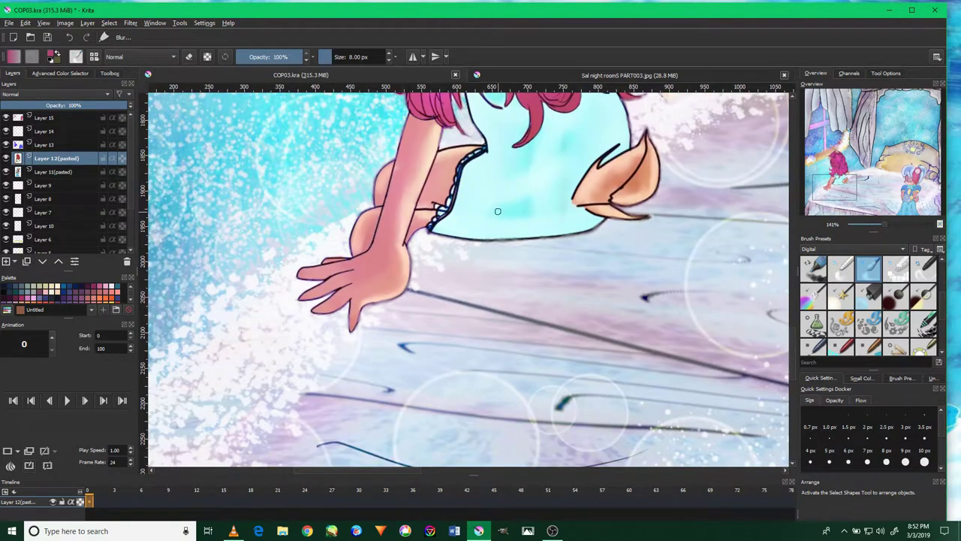
Frame both characters and toggle the Layer 13 glow on and off to compare, leaving it visible.
mouse_move(503, 194)
left_mouse_down()
mouse_move(489, 243)
mouse_move(406, 371)
left_mouse_up()
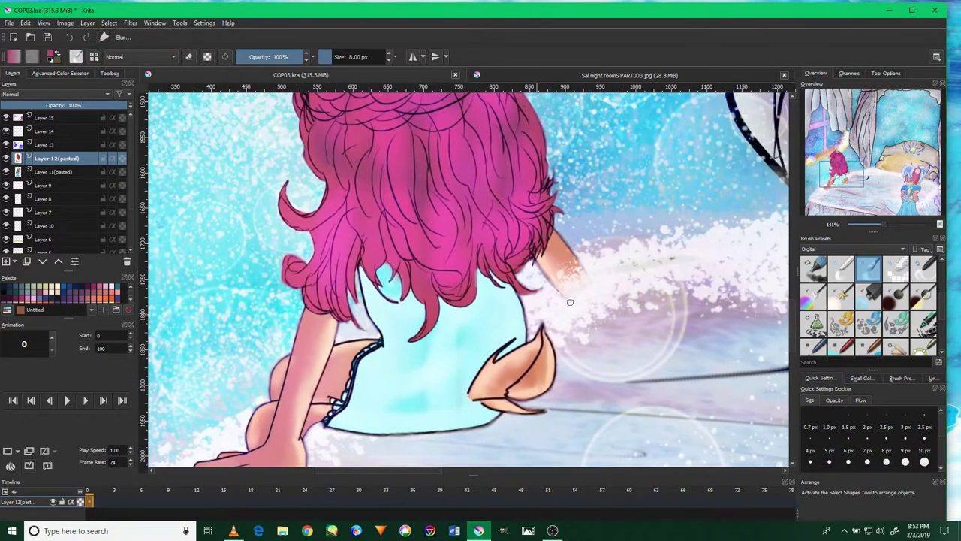
scroll(570, 288, "down", 1)
scroll(575, 296, "down", 2)
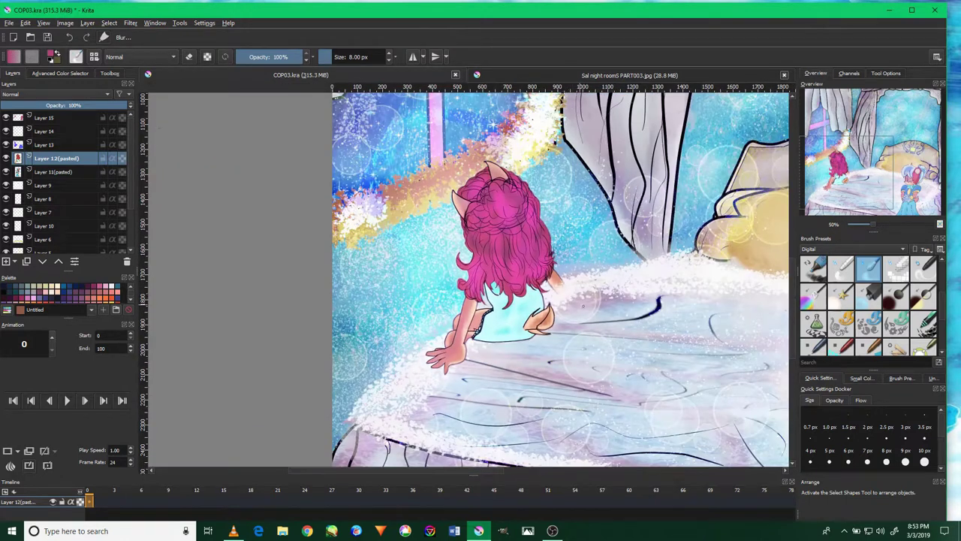
left_click_drag(604, 290, 395, 254)
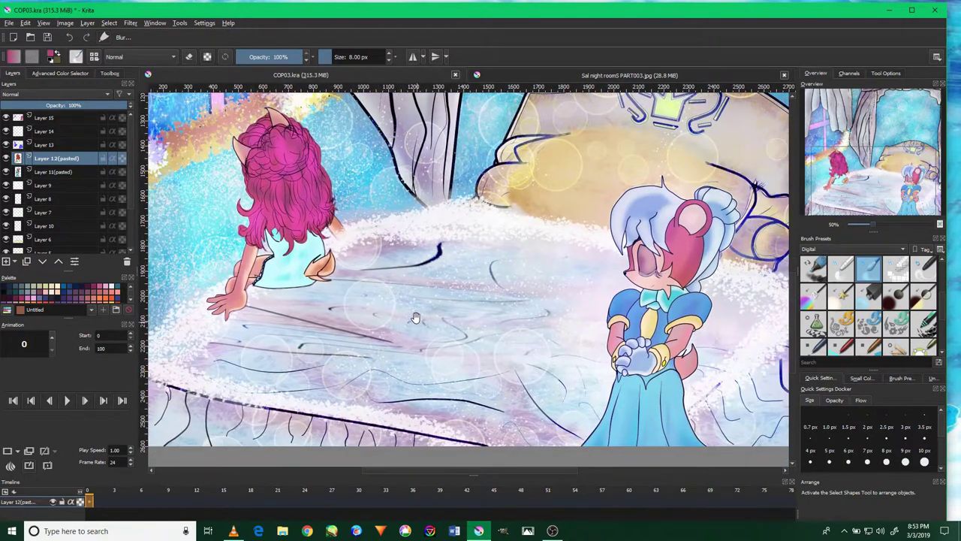
left_click_drag(544, 301, 478, 284)
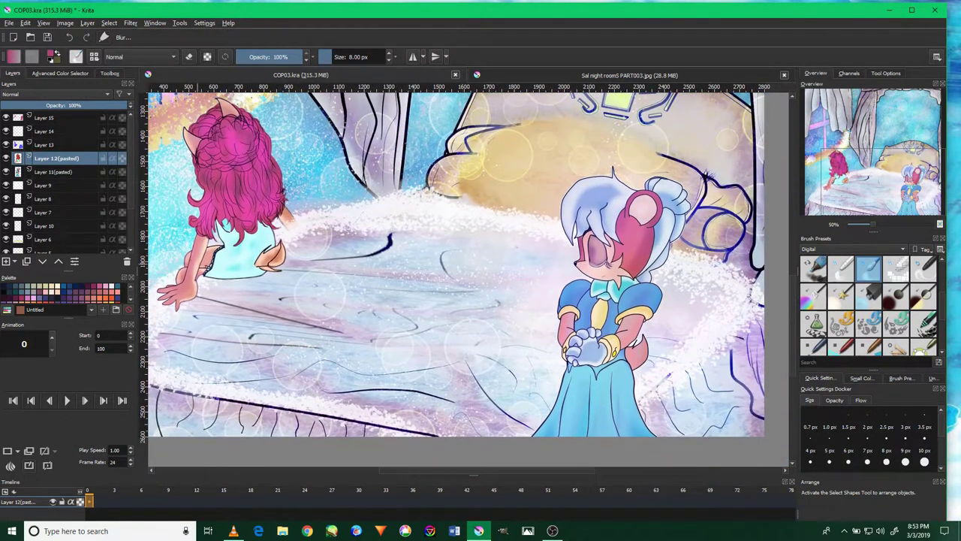
left_click(71, 147)
left_click(7, 143)
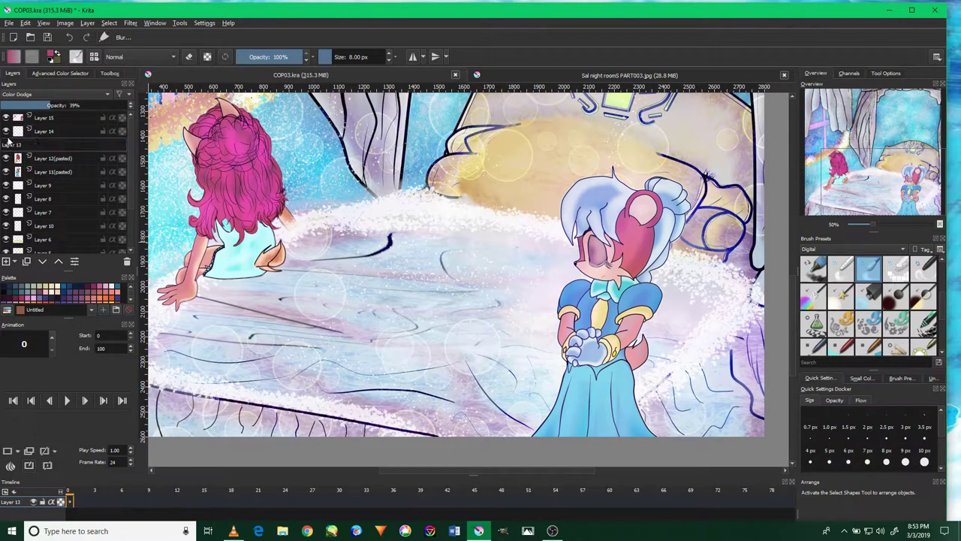
left_click(6, 146)
left_click(6, 144)
left_click(6, 145)
left_click(6, 144)
left_click(6, 145)
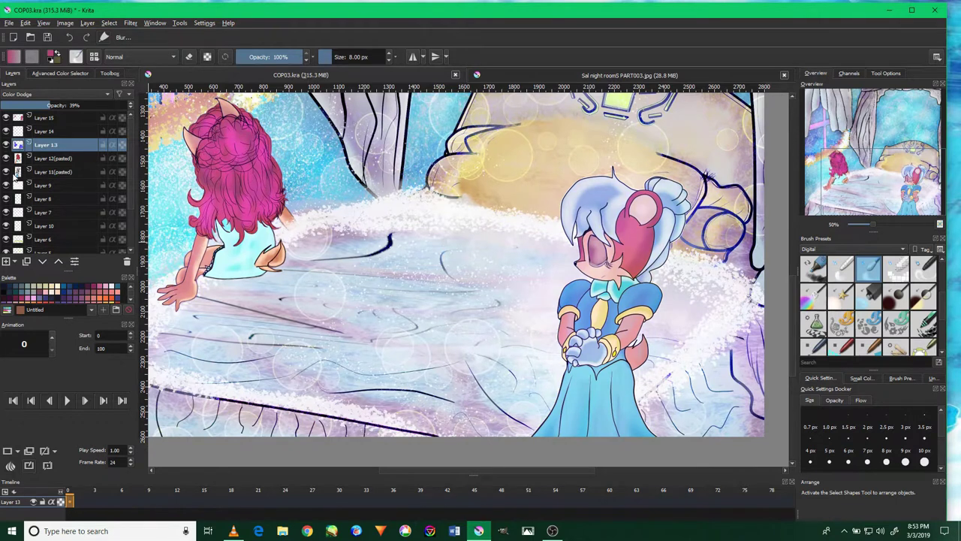
Check Layer 11 (pasted) by toggling its visibility, then make it the active layer.
left_click(6, 171)
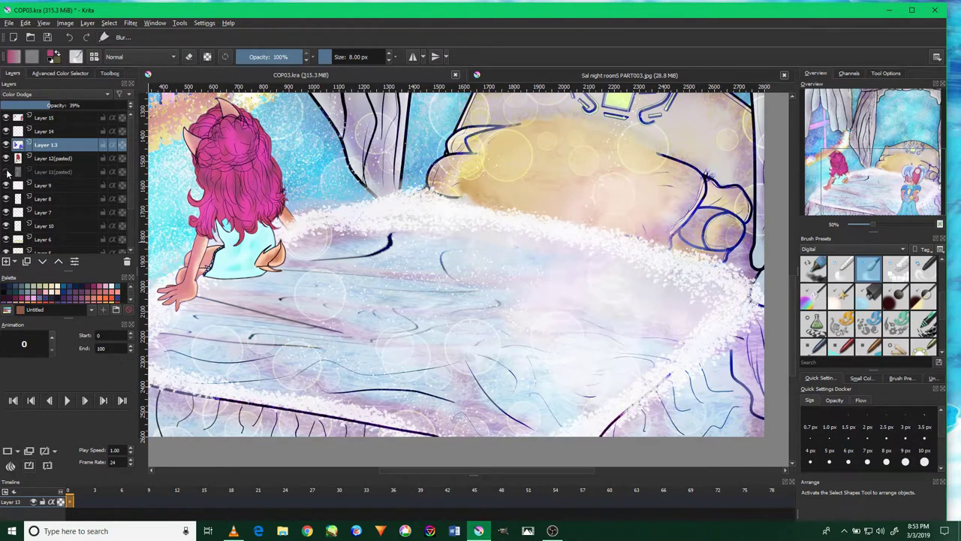
left_click(6, 171)
left_click(56, 172)
scroll(520, 405, "up", 2)
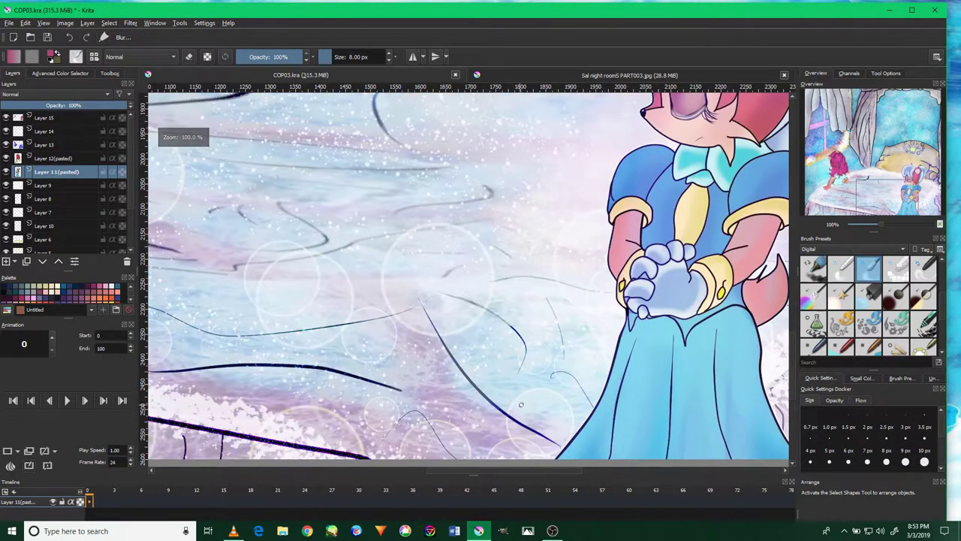
Blur the white halo along the blue dress's left outline on Layer 11, up to the hood.
left_click_drag(507, 395, 460, 319)
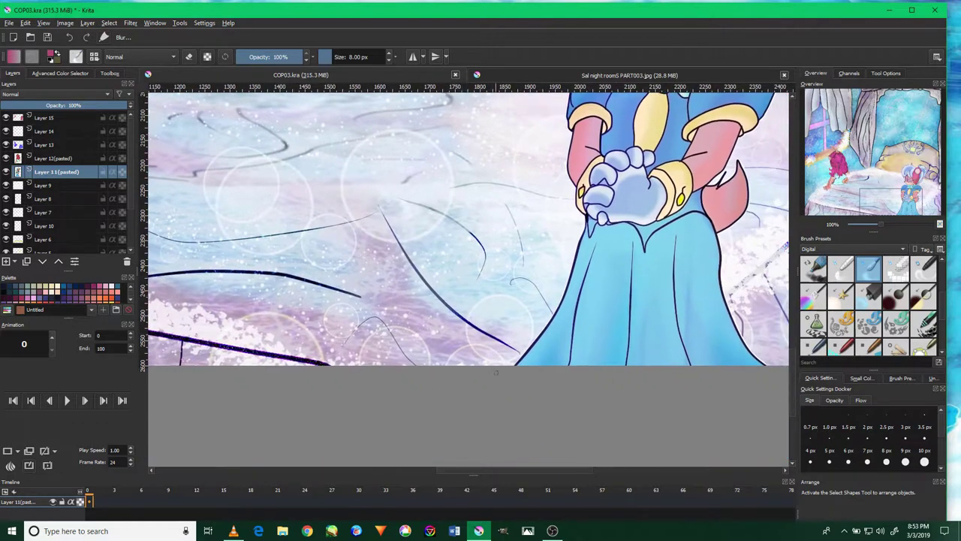
scroll(496, 370, "up", 5)
scroll(519, 369, "up", 4)
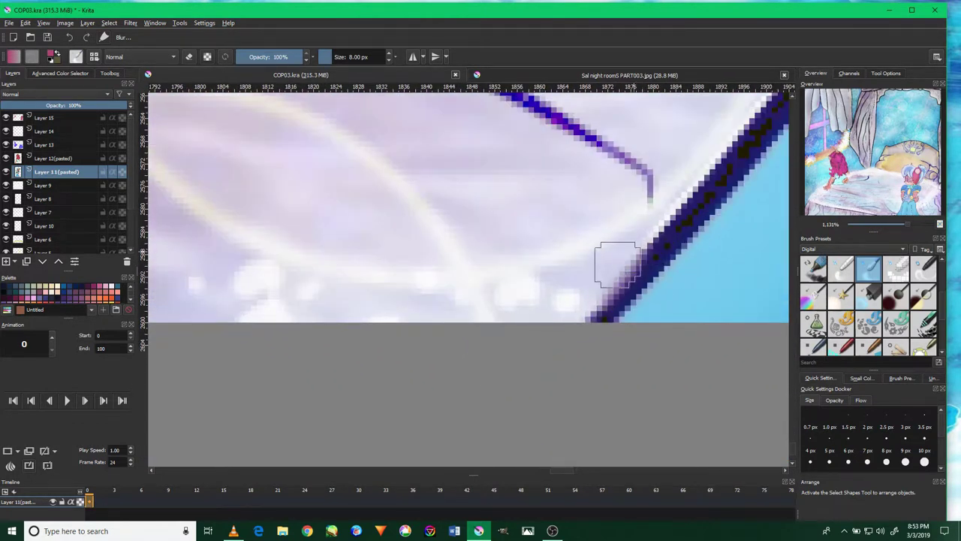
left_click_drag(576, 289, 455, 327)
left_click_drag(472, 365, 654, 172)
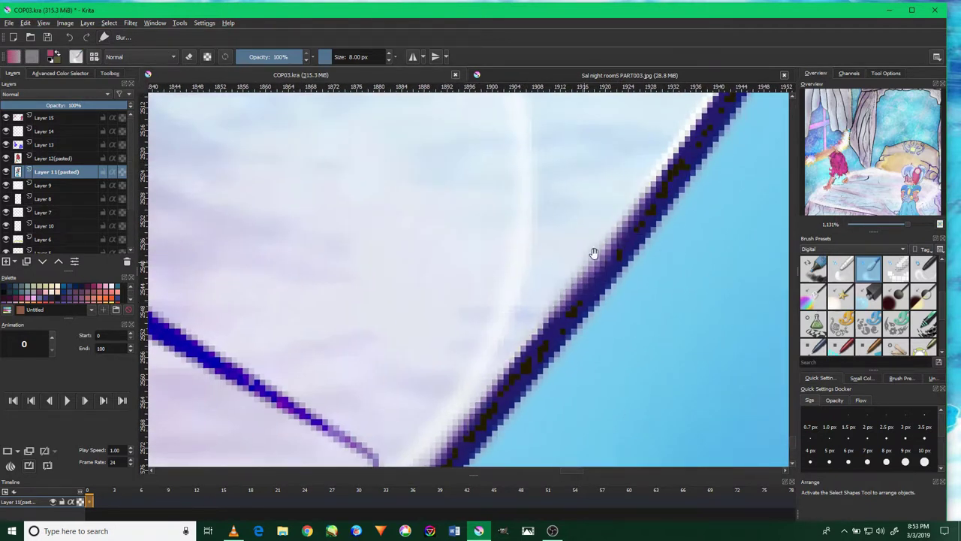
left_click_drag(596, 253, 449, 466)
left_click_drag(605, 227, 492, 441)
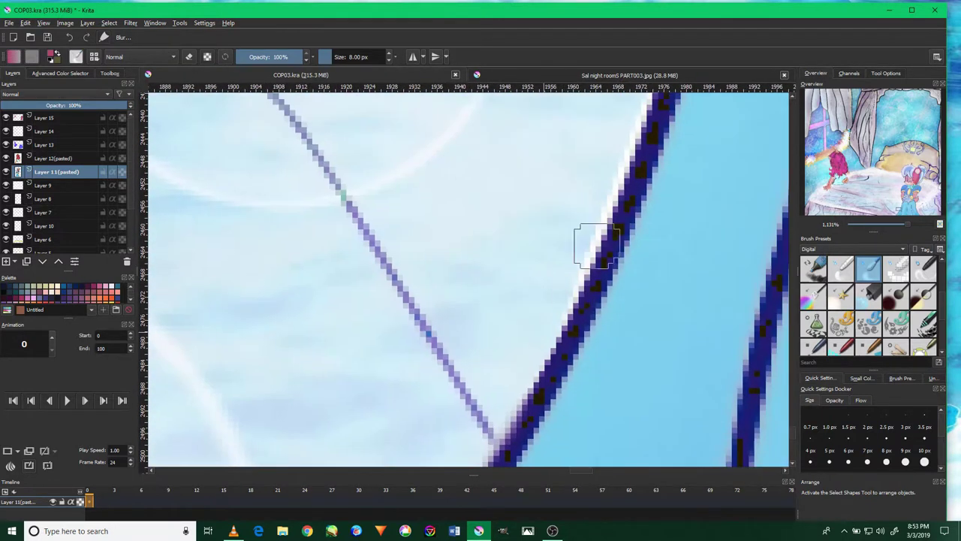
left_click_drag(565, 213, 489, 461)
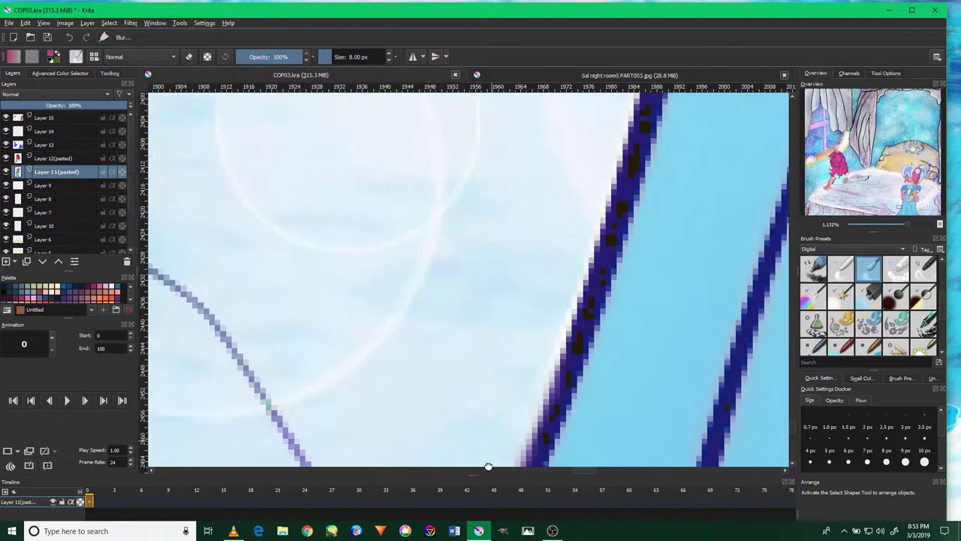
mouse_move(616, 203)
left_mouse_down()
mouse_move(517, 415)
mouse_move(607, 215)
mouse_move(575, 275)
mouse_move(558, 370)
mouse_move(615, 182)
mouse_move(558, 369)
mouse_move(605, 262)
mouse_move(594, 271)
mouse_move(606, 322)
mouse_move(562, 243)
mouse_move(504, 238)
left_mouse_up()
scroll(510, 293, "up", 3)
scroll(503, 286, "up", 2)
scroll(473, 247, "up", 1)
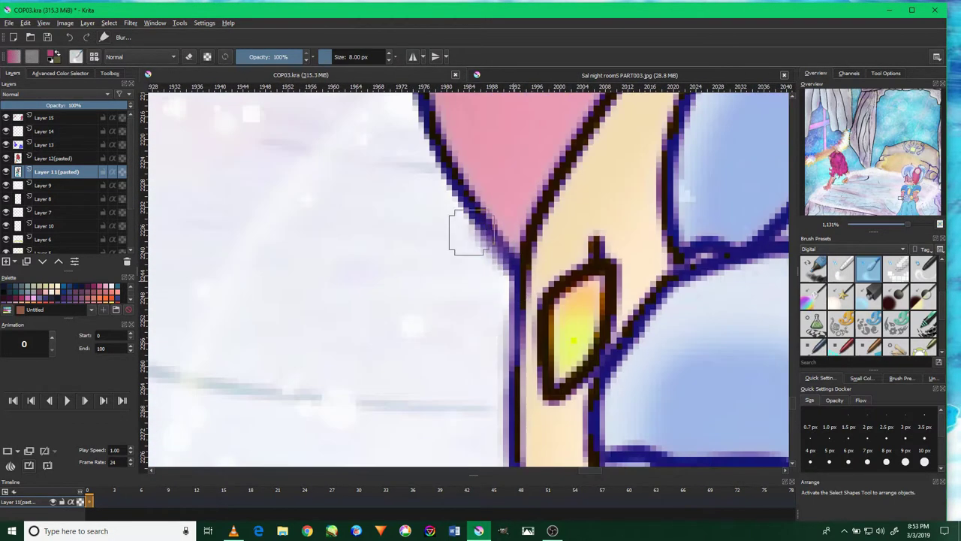
scroll(461, 268, "up", 2)
scroll(461, 268, "up", 2)
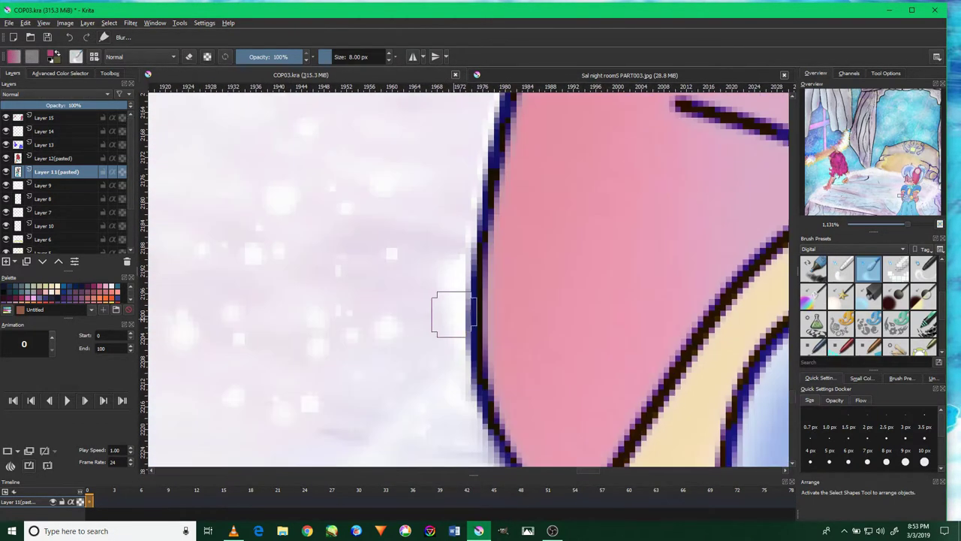
scroll(462, 267, "up", 2)
scroll(466, 248, "up", 2)
scroll(481, 248, "up", 2)
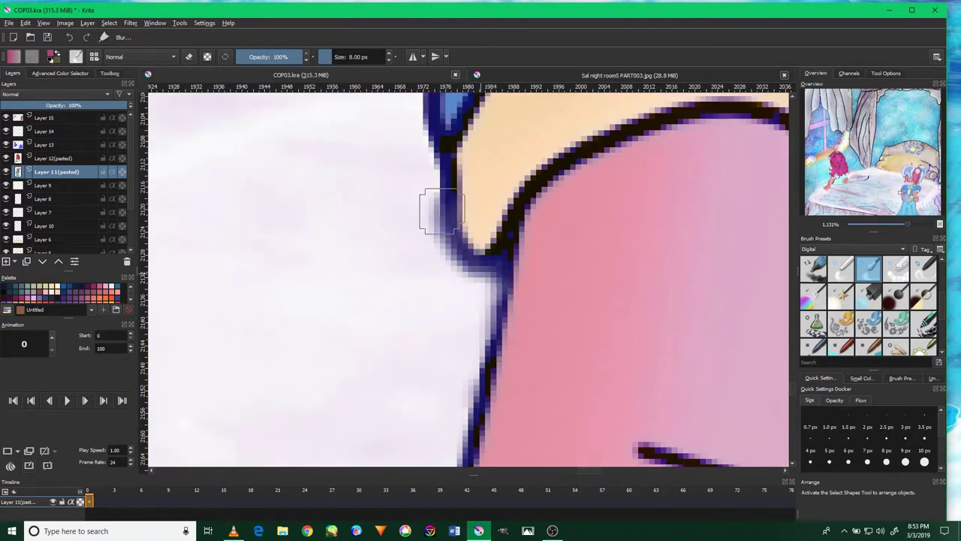
scroll(458, 255, "up", 2)
scroll(462, 225, "up", 2)
scroll(451, 210, "up", 2)
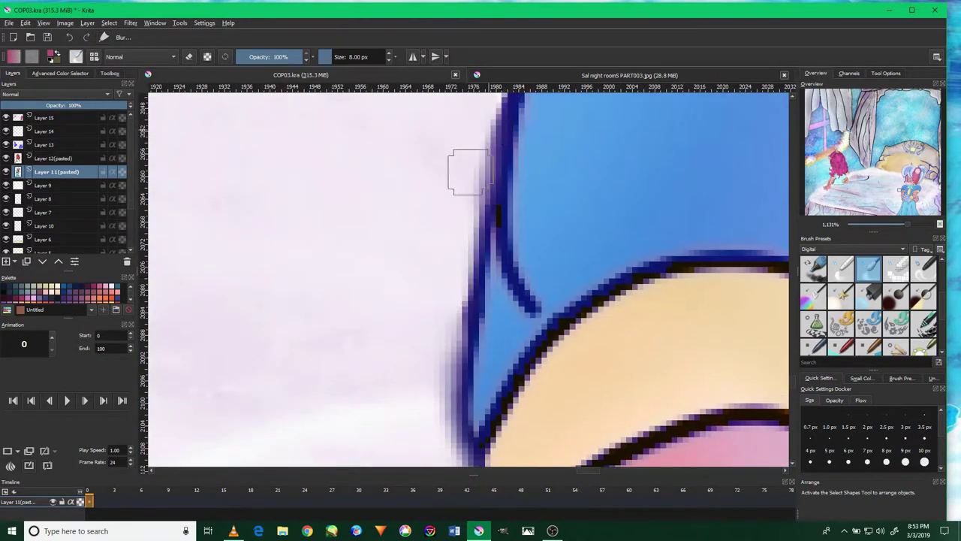
scroll(453, 332, "up", 2)
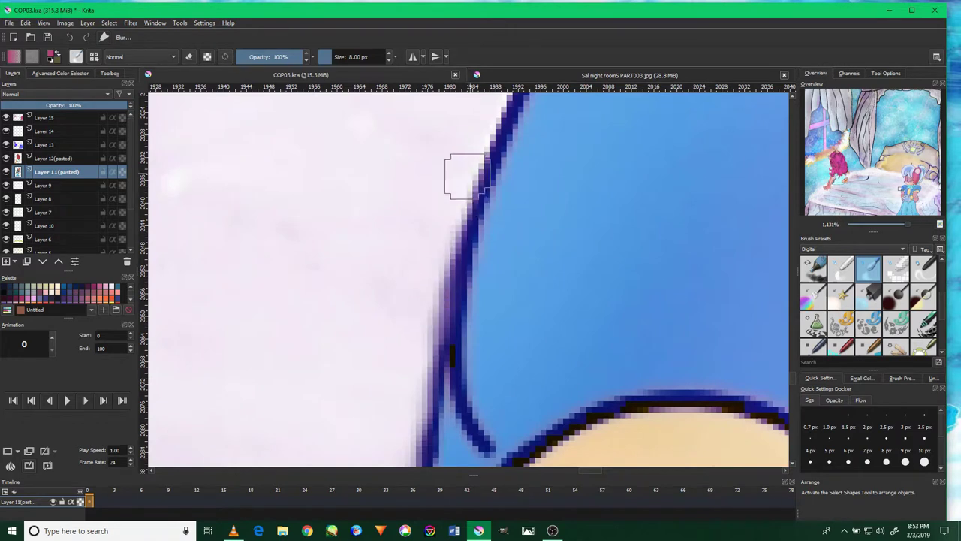
scroll(451, 191, "down", 2)
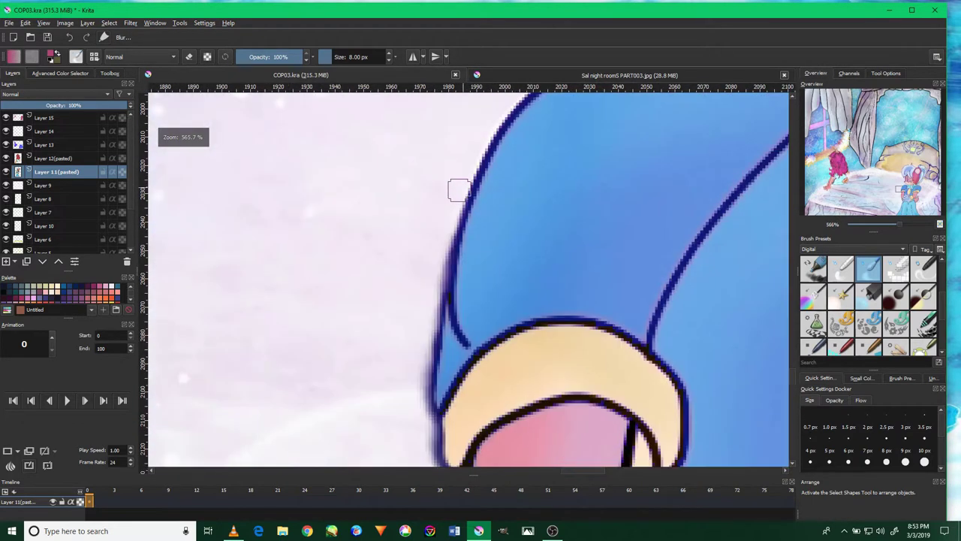
Soften the outlines of the blue and pink shapes and the dark line below the blob.
left_click_drag(465, 168, 465, 257)
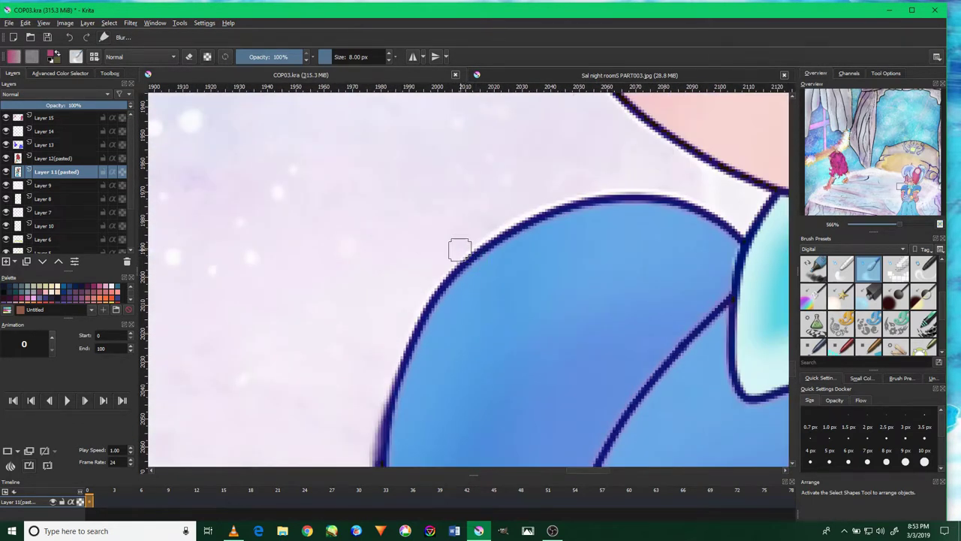
mouse_move(568, 198)
left_mouse_down()
mouse_move(686, 198)
mouse_move(736, 218)
mouse_move(773, 195)
mouse_move(664, 149)
mouse_move(714, 236)
left_mouse_up()
left_click_drag(638, 155, 670, 245)
left_click_drag(608, 181, 641, 222)
mouse_move(684, 107)
left_mouse_down()
mouse_move(576, 247)
mouse_move(577, 307)
left_mouse_up()
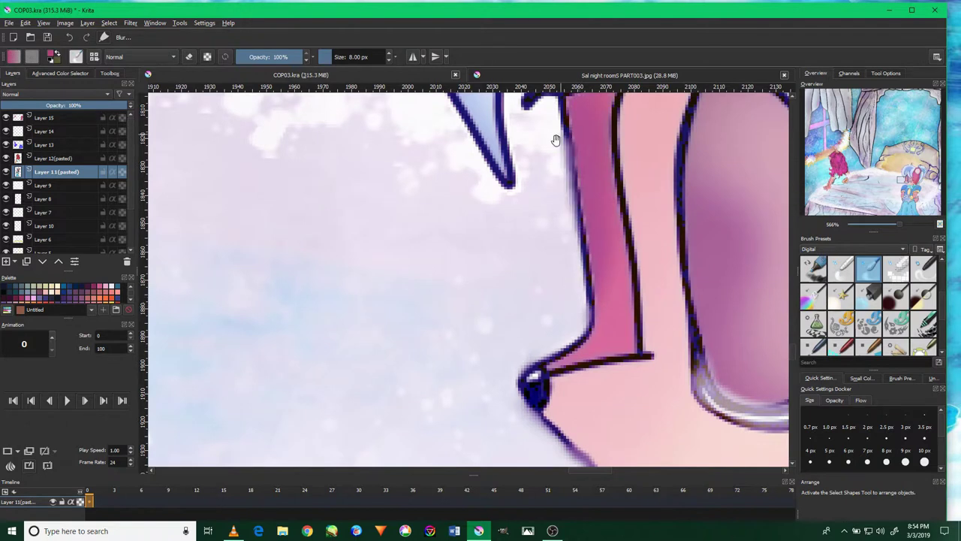
Blur the hair tip's dark outlines and the white fringe against the peach background.
left_click_drag(558, 135, 561, 230)
mouse_move(541, 193)
left_mouse_down()
mouse_move(526, 187)
mouse_move(533, 250)
left_mouse_up()
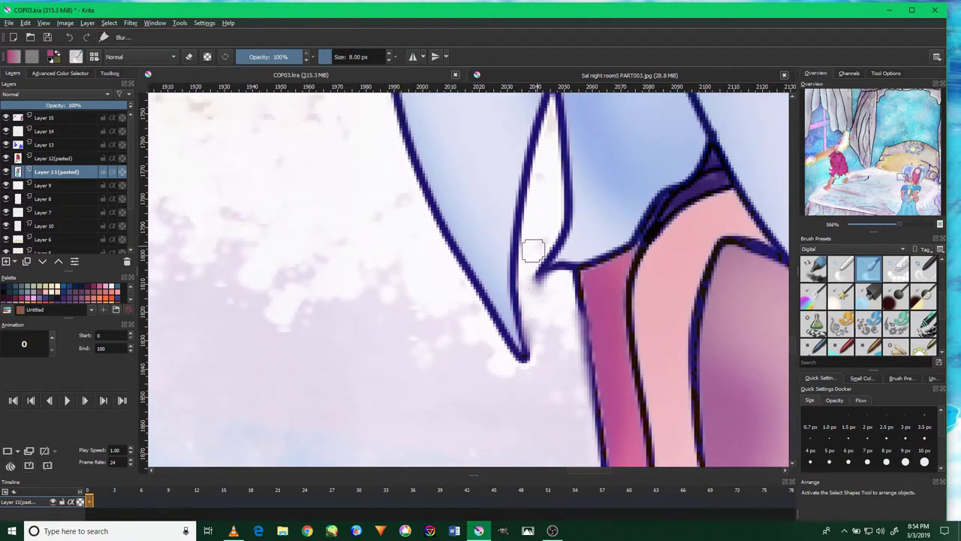
mouse_move(536, 254)
left_mouse_down()
mouse_move(532, 200)
mouse_move(548, 355)
mouse_move(457, 279)
mouse_move(416, 196)
left_mouse_up()
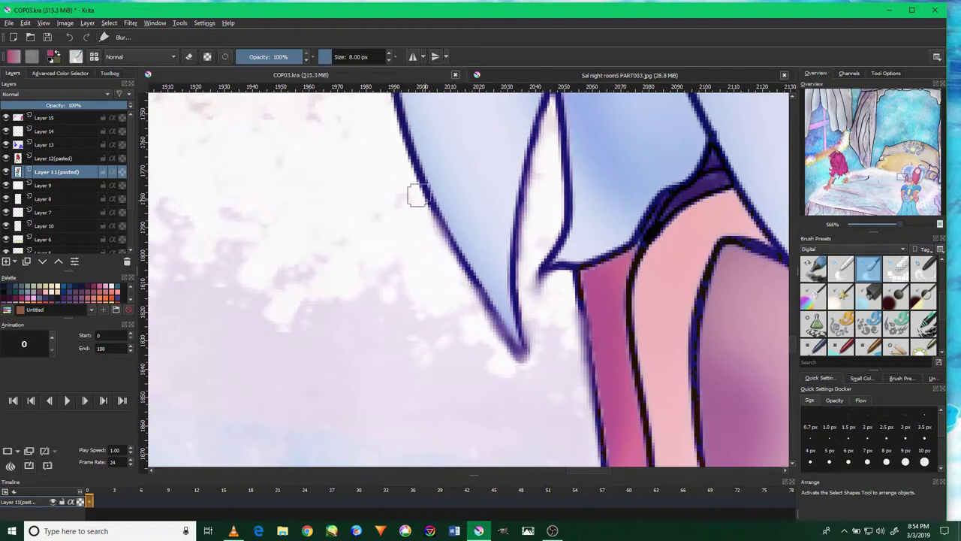
left_click_drag(437, 231, 484, 328)
left_click_drag(416, 194, 450, 282)
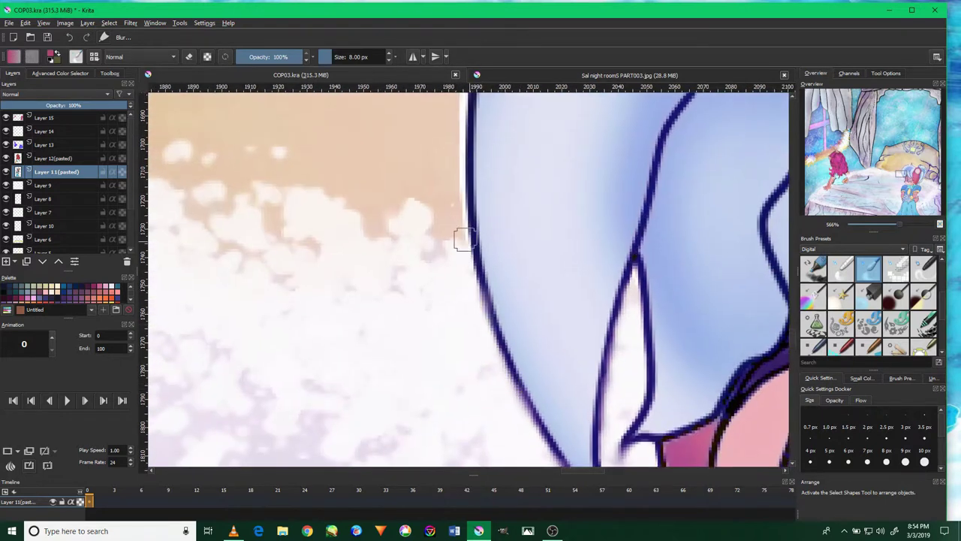
left_click_drag(493, 353, 476, 311)
left_click_drag(447, 185, 481, 338)
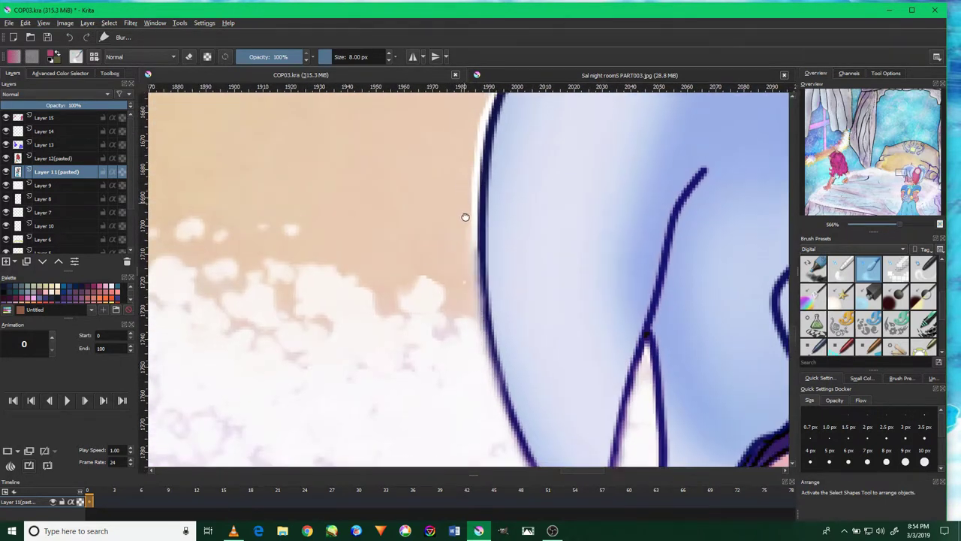
left_click_drag(466, 214, 489, 167)
left_click_drag(486, 253, 492, 188)
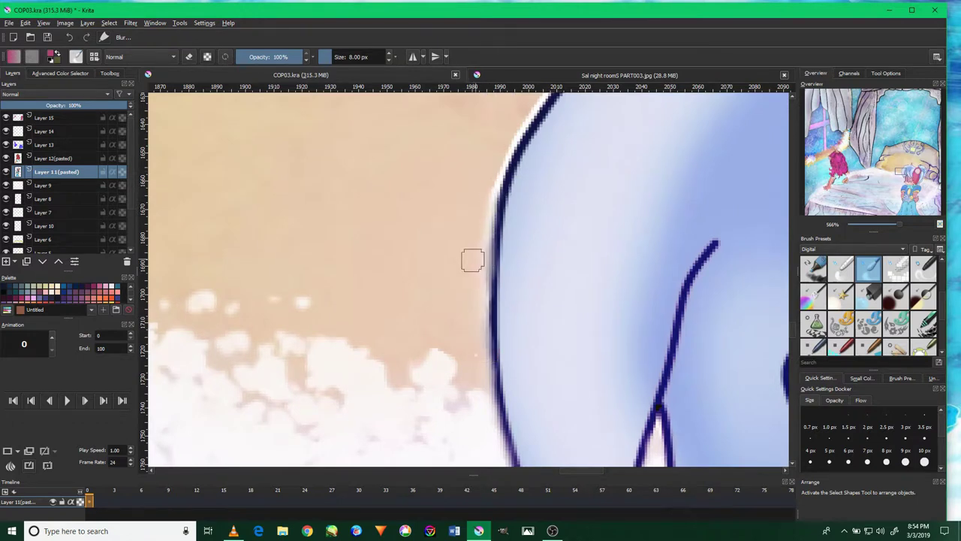
scroll(442, 293, "down", 4)
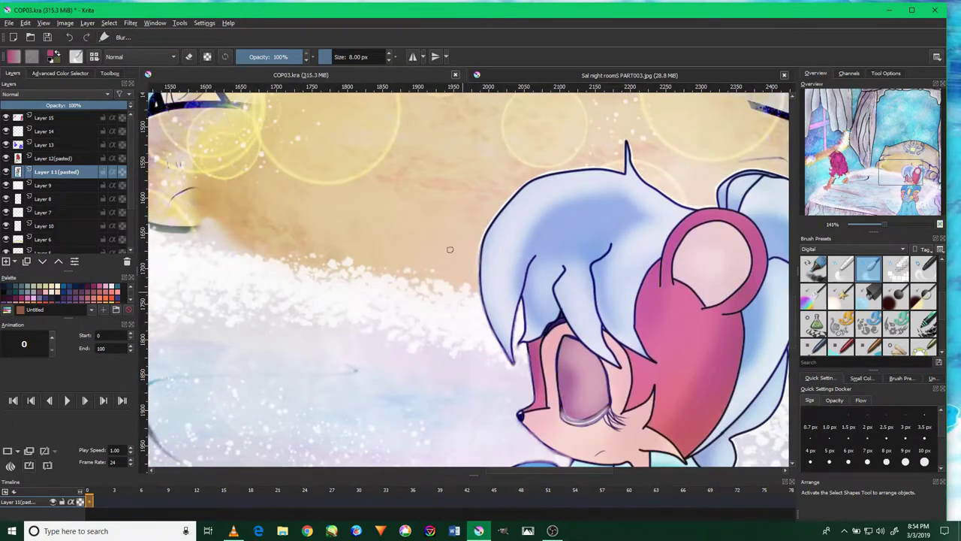
Blur the white fringe beside the dark hair outline, following it rightward.
scroll(450, 250, "down", 2)
scroll(466, 270, "up", 2)
scroll(528, 315, "up", 3)
scroll(570, 251, "up", 1)
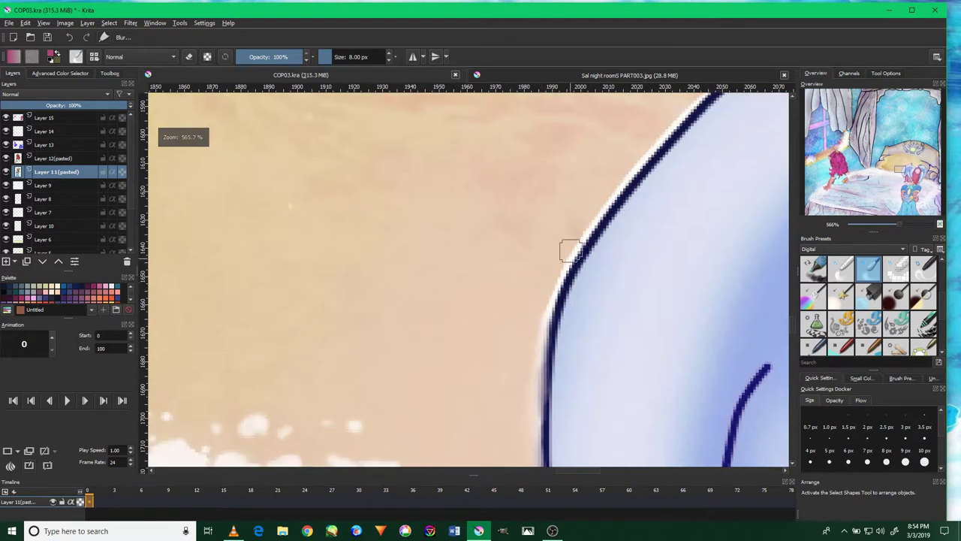
left_click_drag(570, 251, 544, 304)
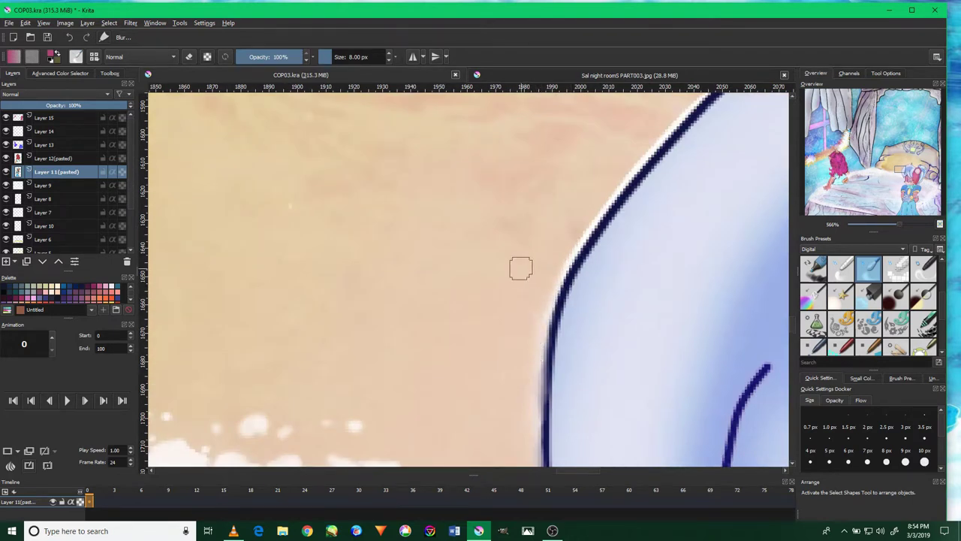
mouse_move(567, 242)
left_mouse_down()
mouse_move(544, 323)
mouse_move(639, 215)
left_mouse_up()
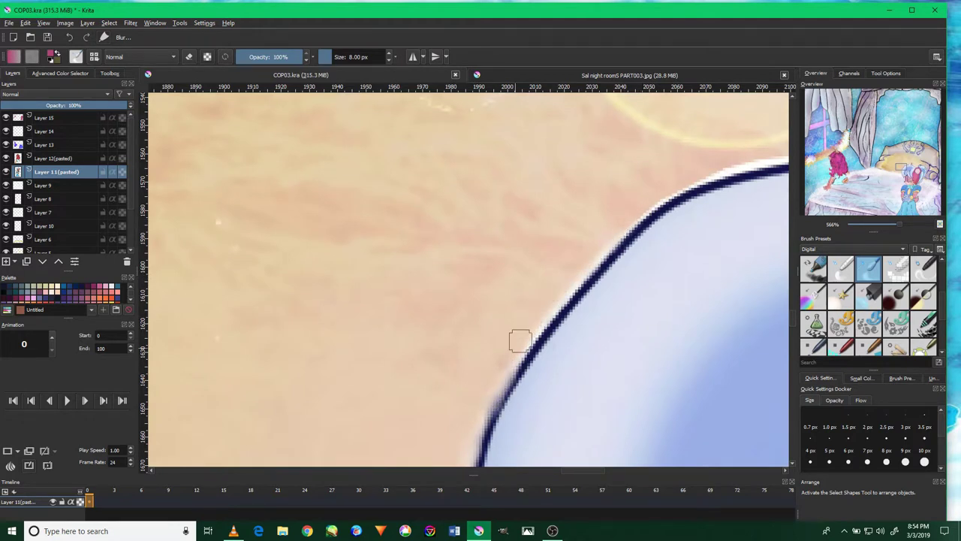
left_click_drag(502, 368, 389, 447)
mouse_move(622, 251)
left_mouse_down()
mouse_move(508, 325)
mouse_move(420, 421)
left_mouse_up()
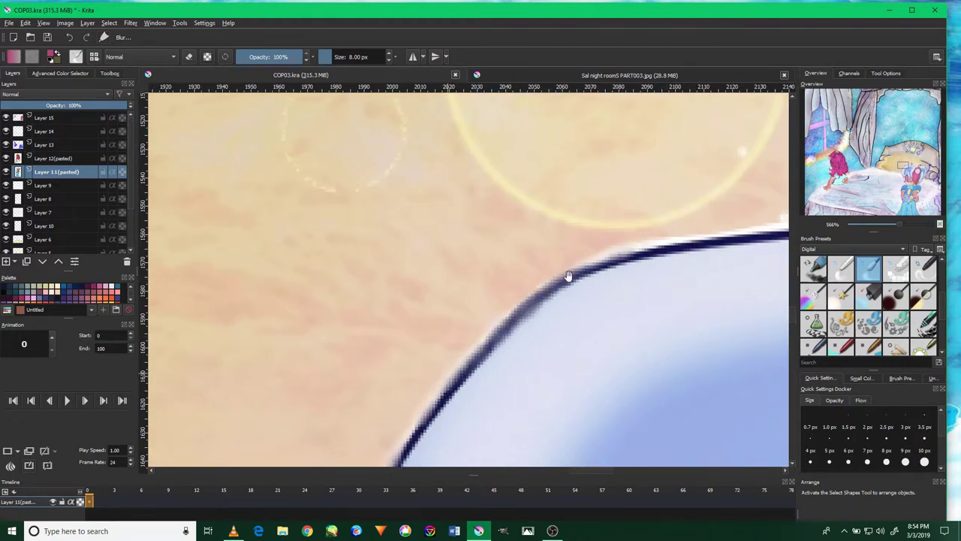
left_click_drag(539, 291, 723, 243)
mouse_move(635, 272)
left_mouse_down()
mouse_move(513, 313)
mouse_move(572, 270)
left_mouse_up()
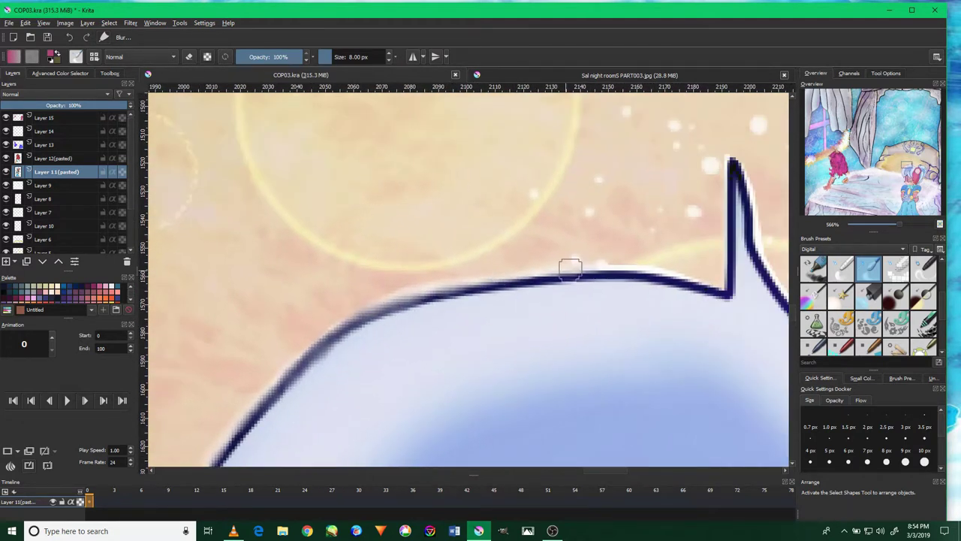
Soften the hair's top edge, spike, diagonal outline near the ear, and right edge.
mouse_move(696, 284)
left_mouse_down()
mouse_move(731, 188)
mouse_move(651, 213)
mouse_move(671, 180)
mouse_move(691, 280)
mouse_move(611, 225)
left_mouse_up()
left_click_drag(715, 323, 621, 239)
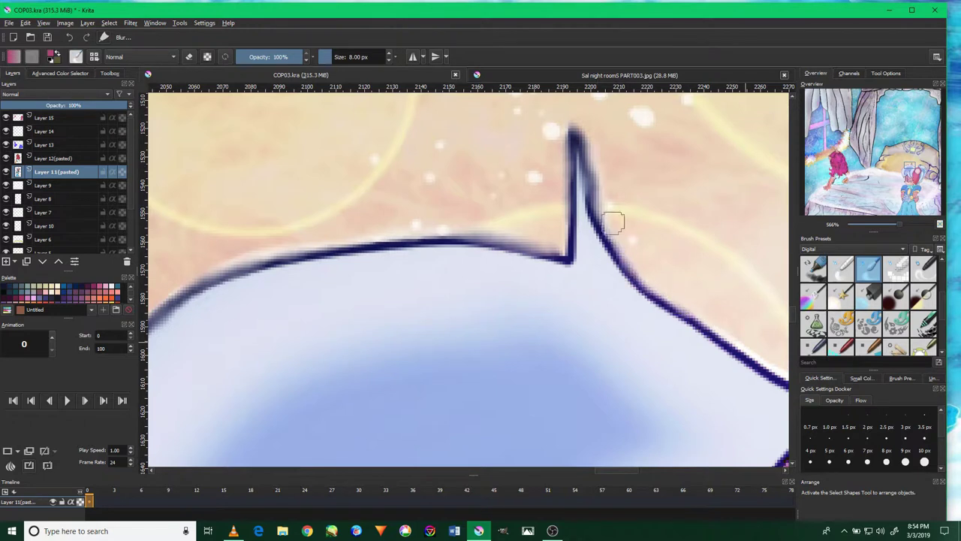
left_click_drag(740, 291, 557, 219)
left_click_drag(725, 312, 510, 251)
left_click_drag(668, 255, 582, 267)
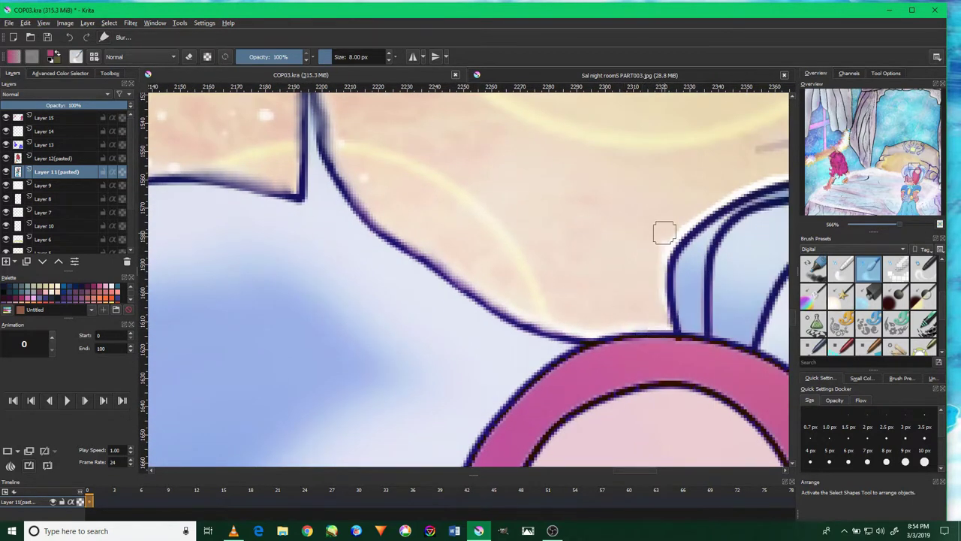
left_click_drag(713, 210, 625, 241)
mouse_move(725, 206)
left_mouse_down()
mouse_move(608, 242)
mouse_move(583, 273)
mouse_move(582, 300)
left_mouse_up()
left_click_drag(670, 244, 527, 252)
left_click_drag(763, 265, 446, 163)
mouse_move(633, 263)
left_mouse_down()
mouse_move(599, 220)
mouse_move(458, 164)
left_mouse_up()
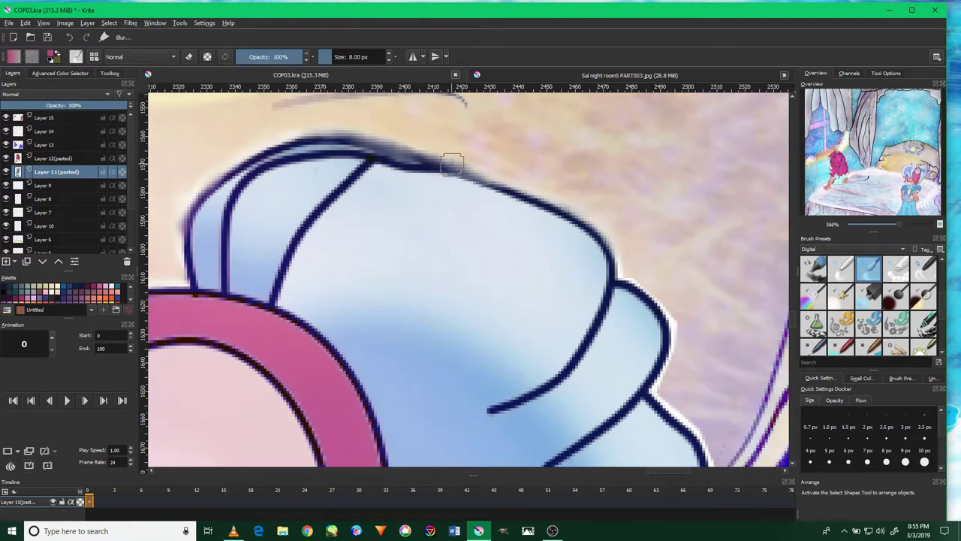
Blur the white edges of the right and lower bumps and the vertical edge below.
mouse_move(620, 274)
left_mouse_down()
mouse_move(676, 332)
mouse_move(660, 386)
left_mouse_up()
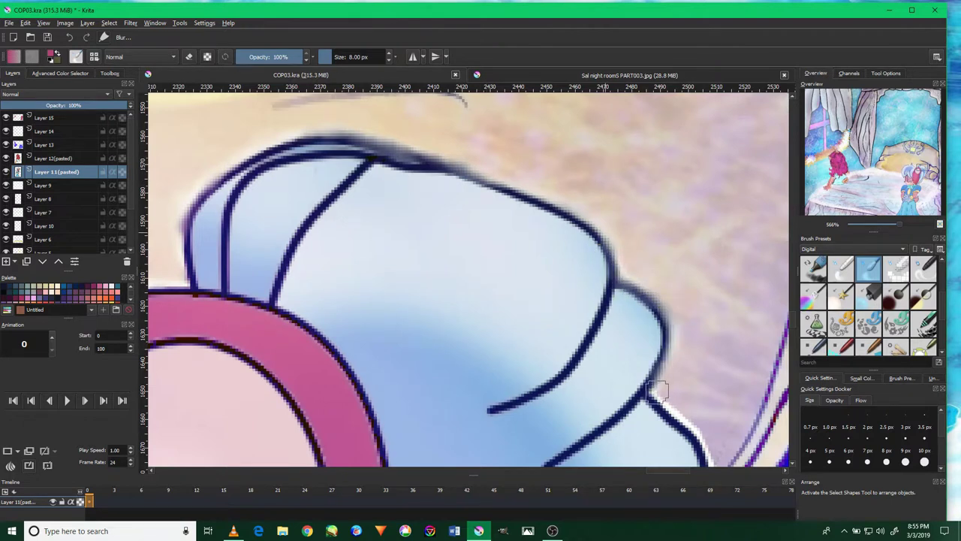
left_click_drag(654, 318, 605, 231)
left_click_drag(670, 396, 652, 343)
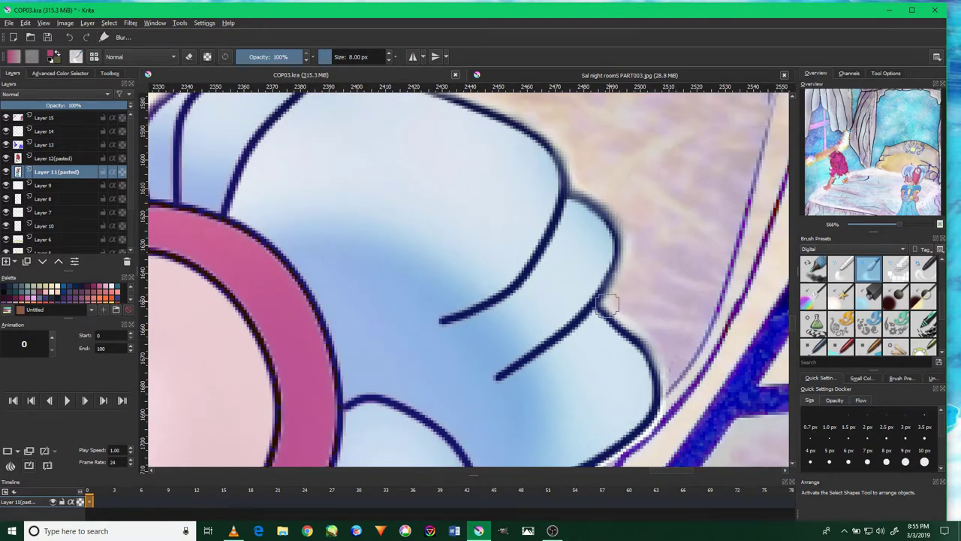
scroll(608, 304, "down", 3)
mouse_move(620, 379)
left_mouse_down()
mouse_move(638, 345)
mouse_move(594, 407)
left_mouse_up()
scroll(593, 407, "down", 4)
left_click_drag(590, 274, 592, 412)
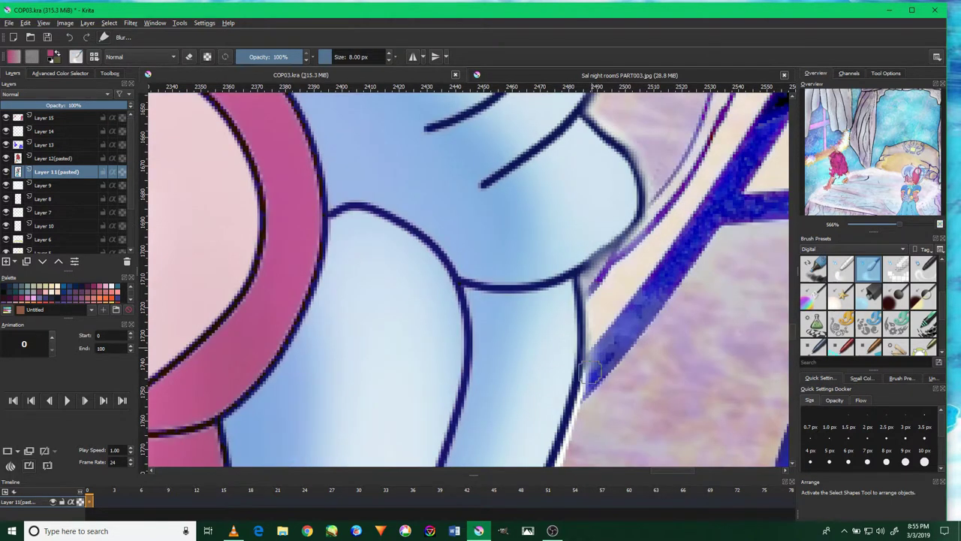
scroll(600, 338, "down", 2)
scroll(629, 268, "down", 2)
left_click_drag(622, 253, 589, 353)
mouse_move(620, 312)
left_mouse_down()
mouse_move(572, 385)
mouse_move(485, 445)
mouse_move(533, 297)
mouse_move(515, 408)
mouse_move(552, 277)
mouse_move(529, 368)
mouse_move(536, 317)
mouse_move(493, 349)
mouse_move(382, 401)
mouse_move(419, 360)
mouse_move(423, 333)
mouse_move(455, 429)
mouse_move(433, 350)
mouse_move(487, 443)
mouse_move(441, 300)
mouse_move(411, 375)
left_mouse_up()
Soften the outline between the blue and yellow areas, then review the lower dress at 33% zoom.
scroll(445, 346, "down", 2)
left_click_drag(440, 311, 399, 382)
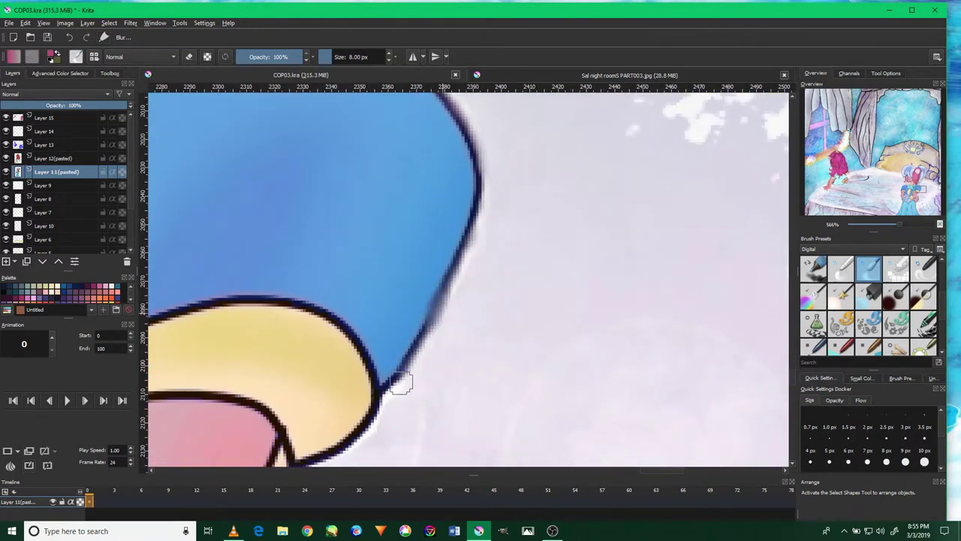
scroll(398, 382, "up", 1)
mouse_move(422, 335)
left_mouse_down()
mouse_move(328, 431)
mouse_move(432, 341)
left_mouse_up()
mouse_move(354, 404)
left_mouse_down()
mouse_move(388, 321)
mouse_move(396, 328)
mouse_move(318, 408)
mouse_move(322, 422)
mouse_move(410, 382)
mouse_move(375, 420)
mouse_move(422, 361)
left_mouse_up()
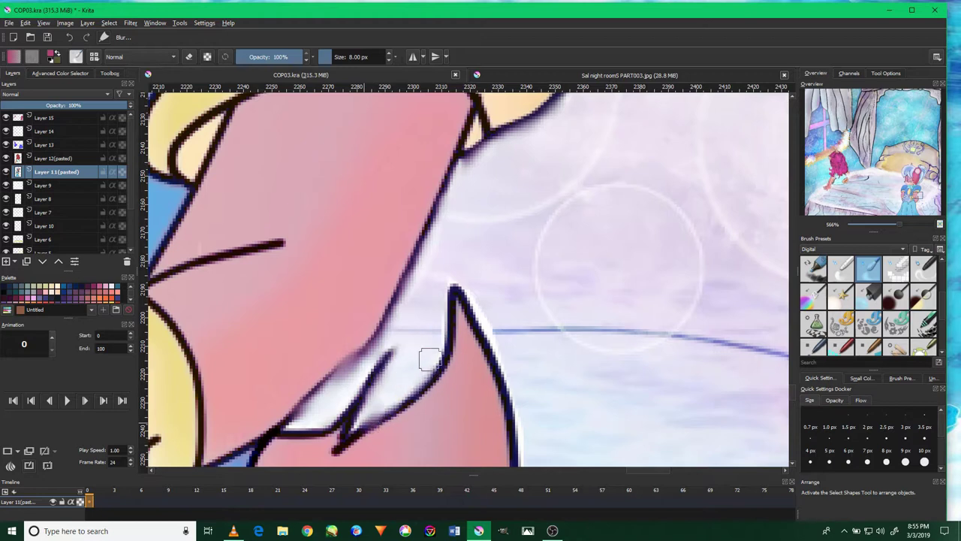
left_click_drag(512, 368, 493, 256)
scroll(516, 354, "down", 3)
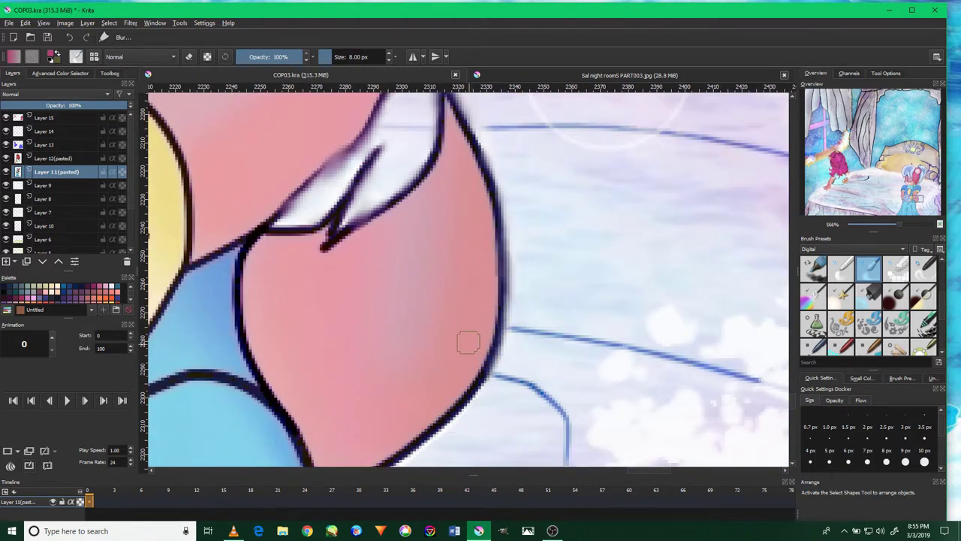
scroll(469, 344, "down", 3)
scroll(455, 342, "up", 1)
scroll(455, 339, "up", 4)
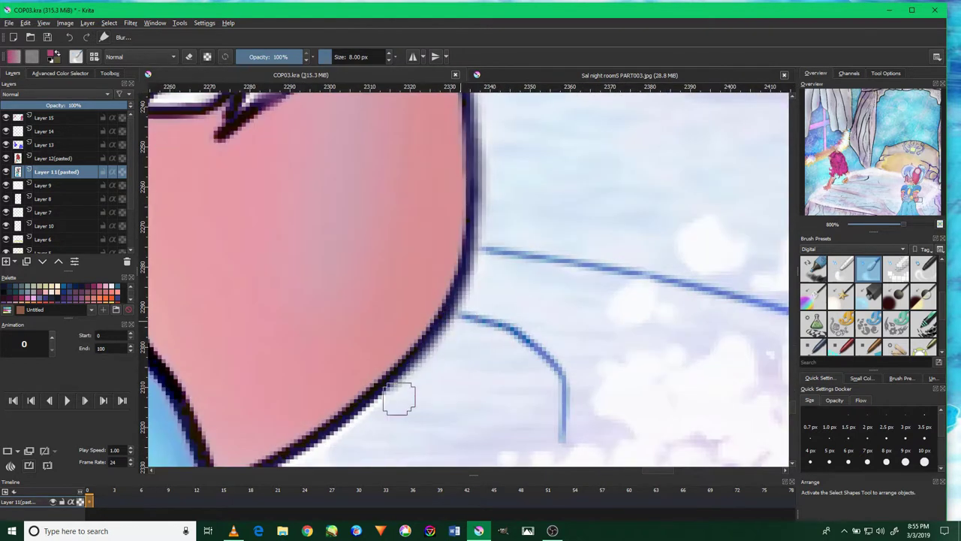
scroll(425, 368, "down", 4)
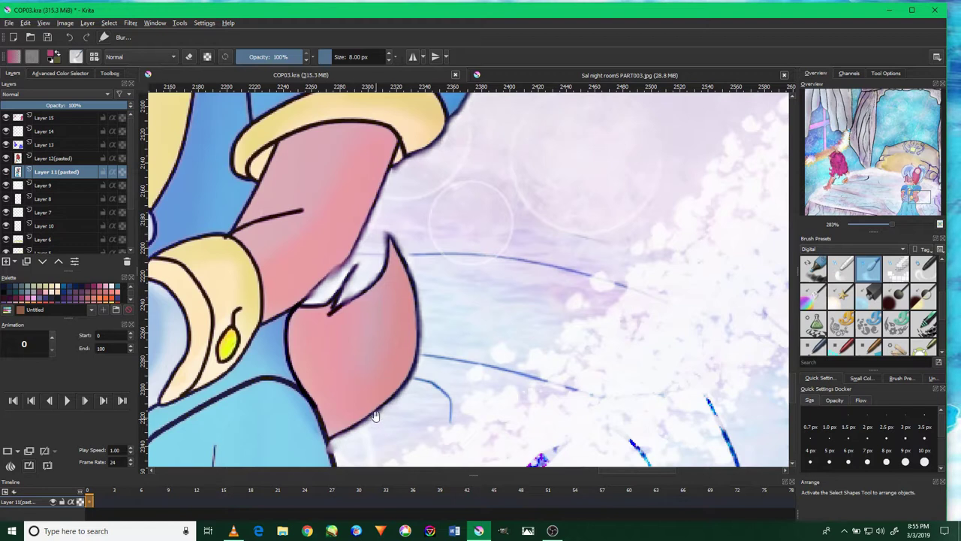
left_click_drag(375, 419, 380, 257)
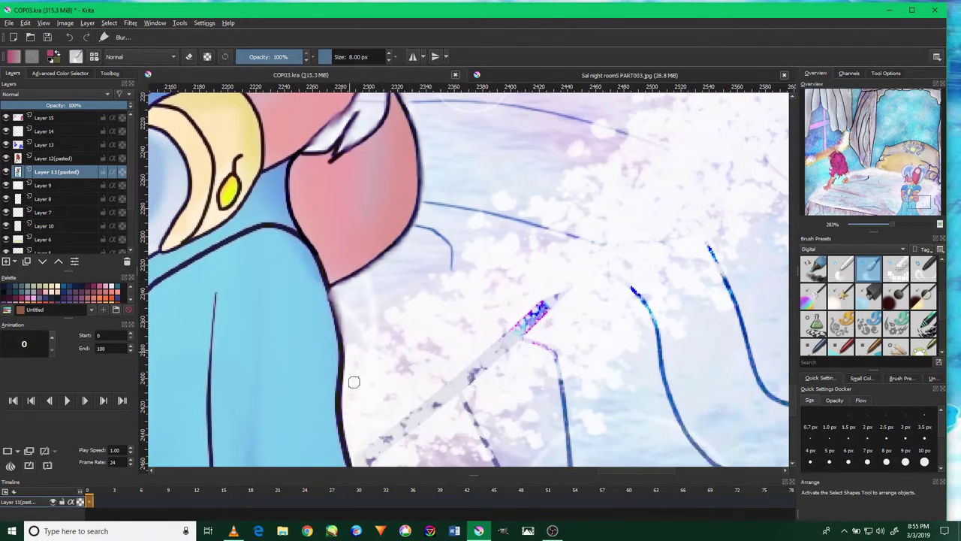
left_click_drag(354, 455, 347, 349)
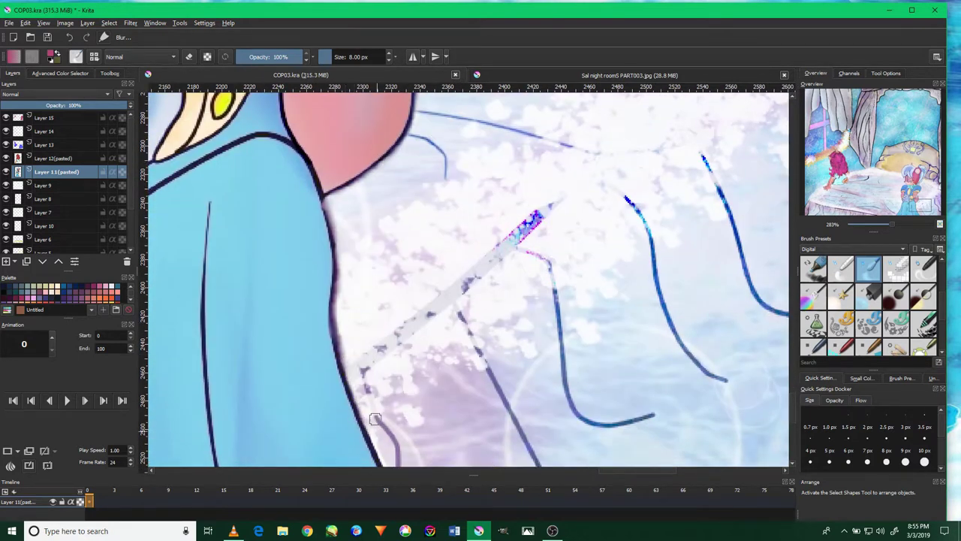
left_click_drag(374, 425, 353, 351)
left_click_drag(396, 414, 353, 347)
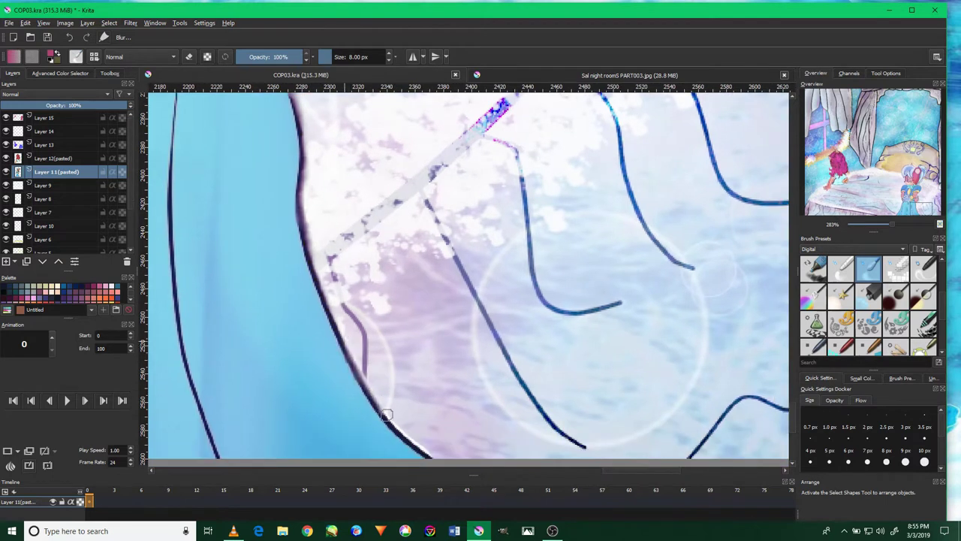
left_click_drag(389, 415, 360, 354)
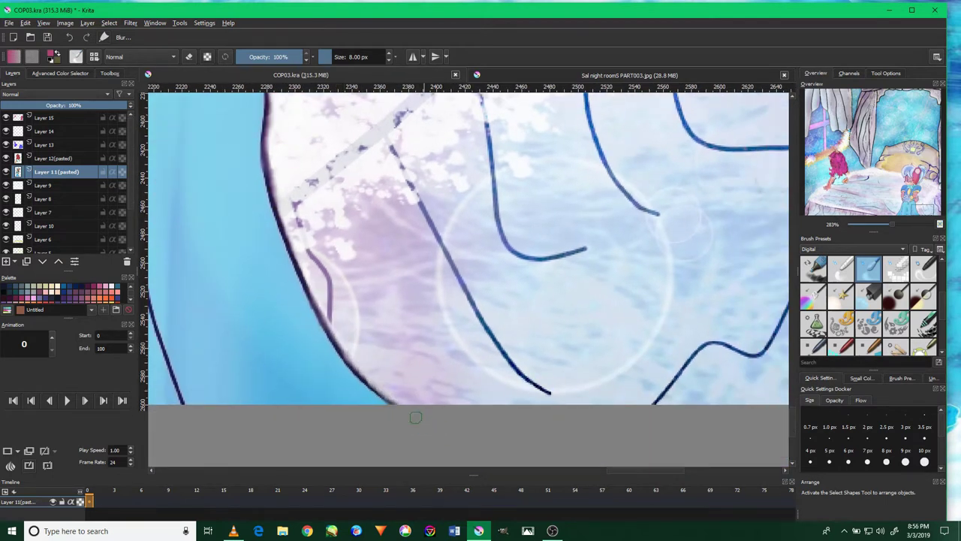
scroll(415, 418, "down", 2)
scroll(416, 418, "down", 4)
scroll(415, 417, "down", 2)
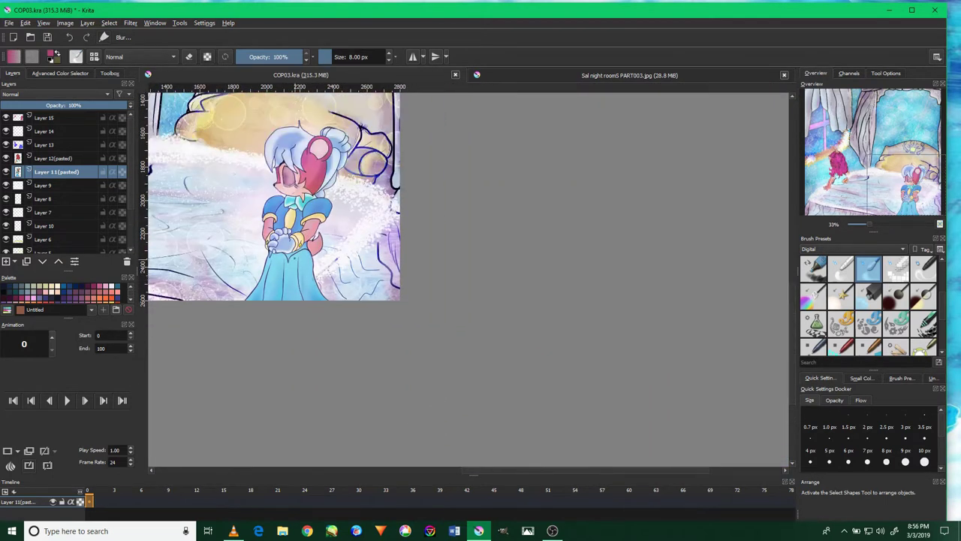
Center the whole scene and inspect Layer 15's properties without changing them.
left_click_drag(275, 223, 475, 286)
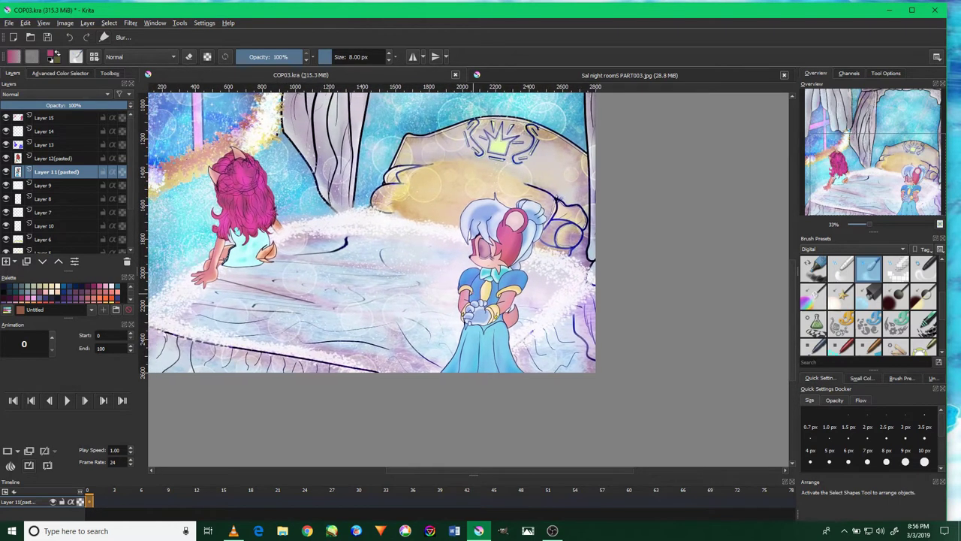
left_click_drag(477, 235, 476, 301)
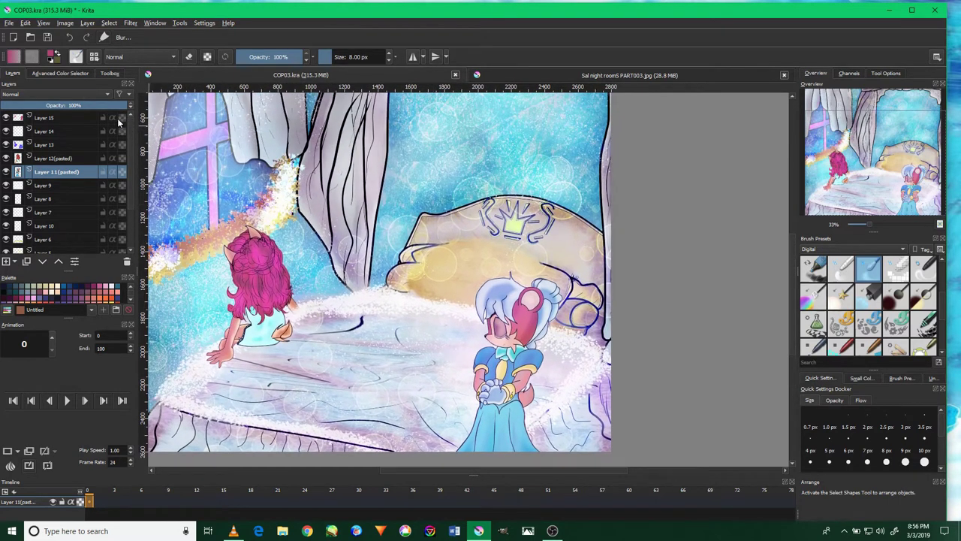
left_click(85, 118)
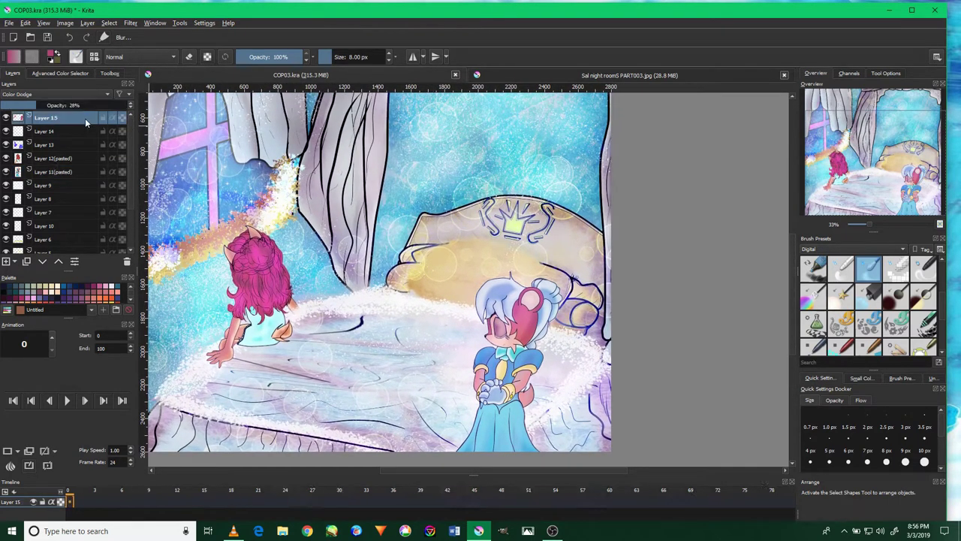
left_click(8, 310)
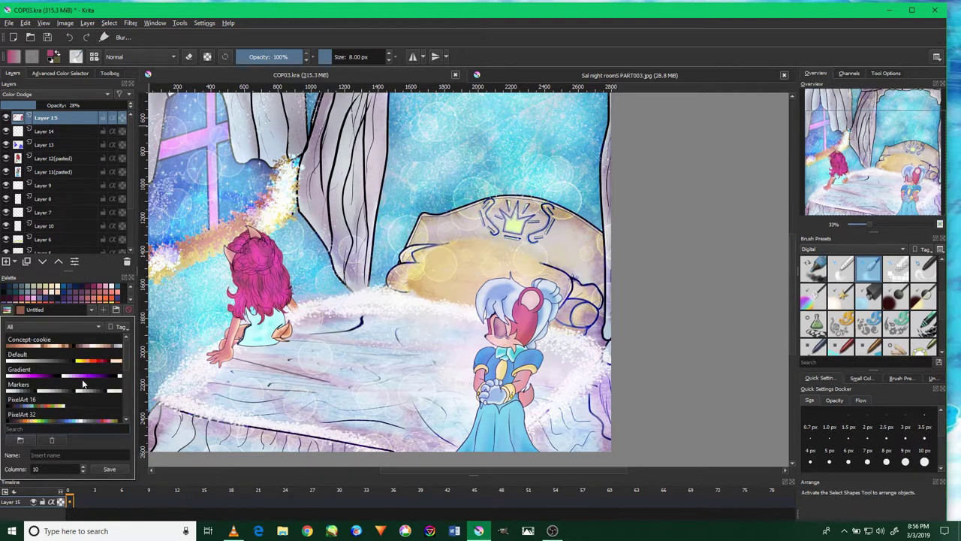
left_click(32, 262)
key("F3")
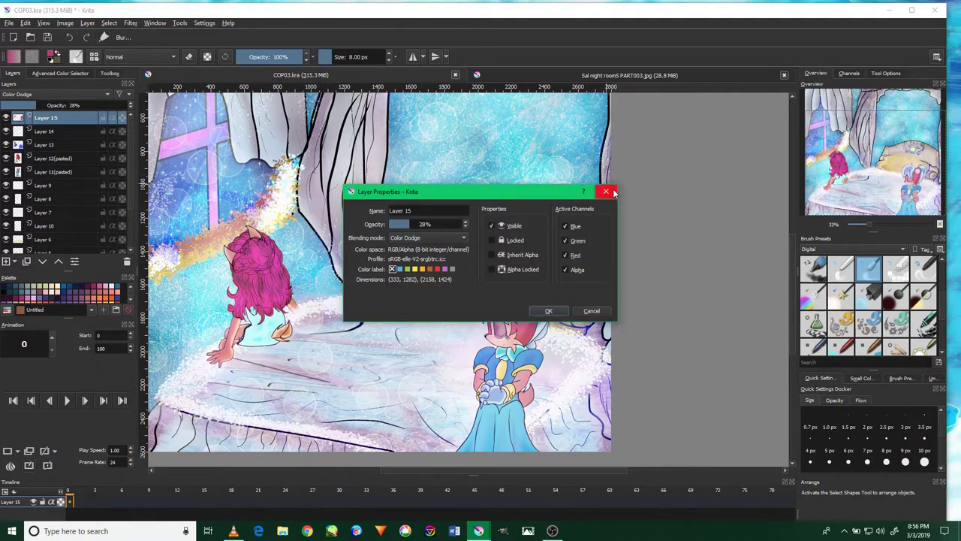
left_click(607, 192)
On a new layer, paint a dark blue 600 px soft stroke over the right-hand character.
left_click(6, 262)
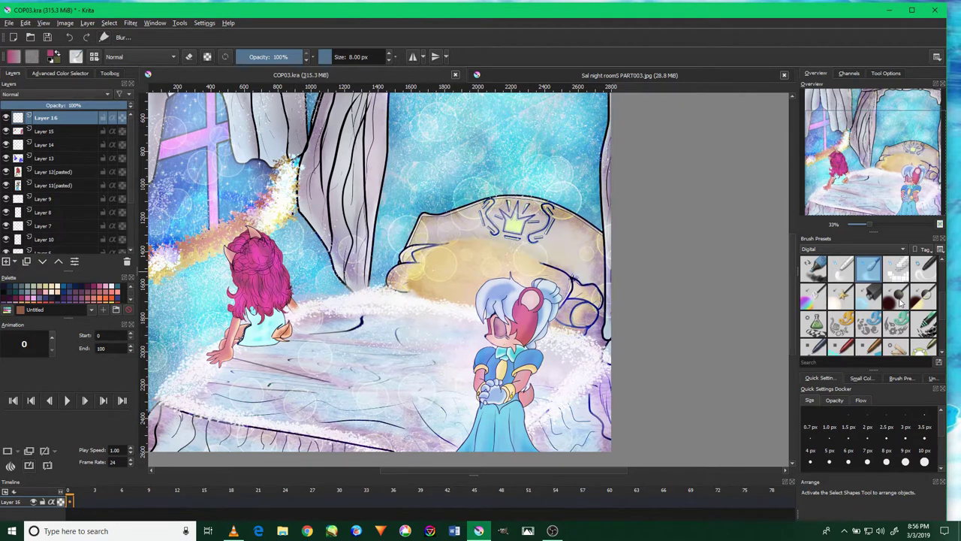
left_click(898, 301)
left_click(75, 287)
left_click_drag(495, 285, 503, 421)
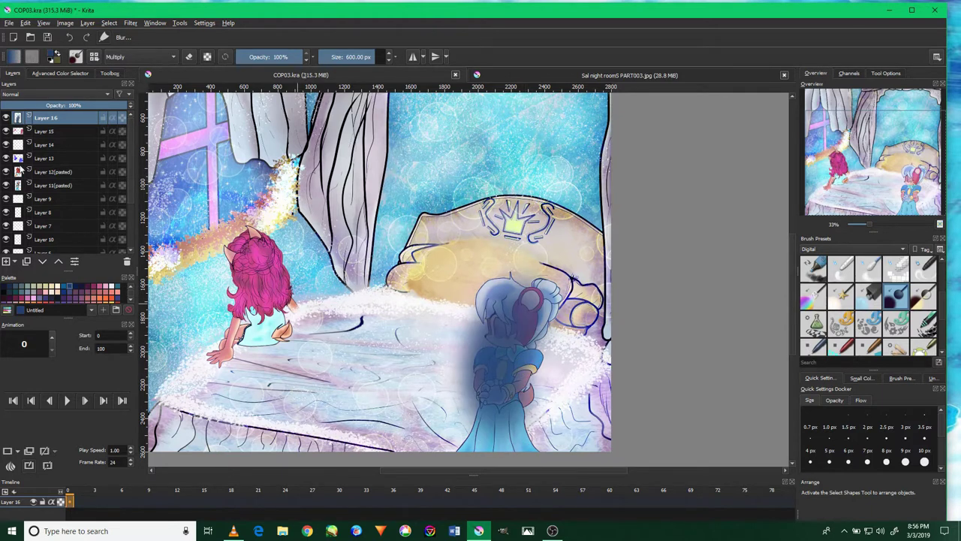
Set Layer 16 to Color Dodge at 46% opacity, then switch to a normal brush and add Layer 17.
left_click(52, 94)
left_click(47, 112)
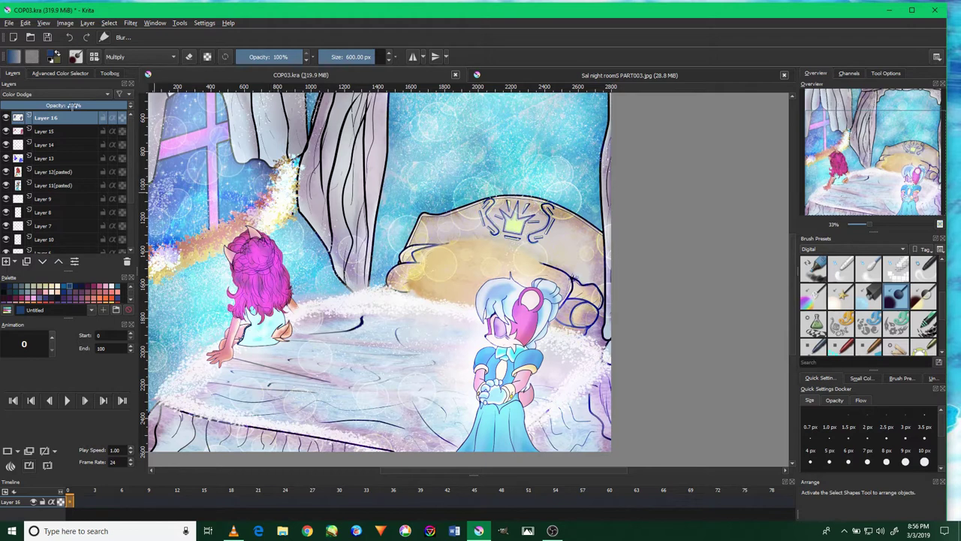
left_click(60, 105)
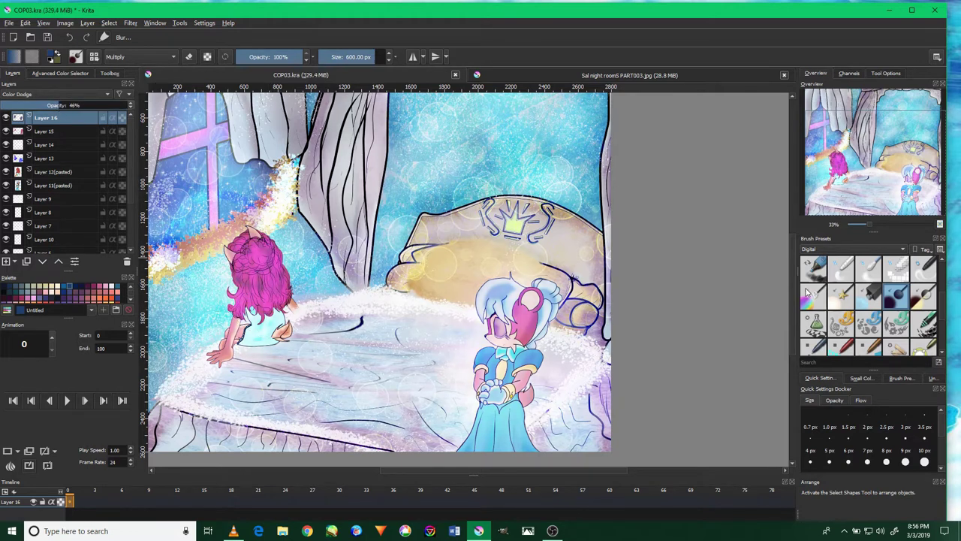
scroll(857, 279, "up", 2)
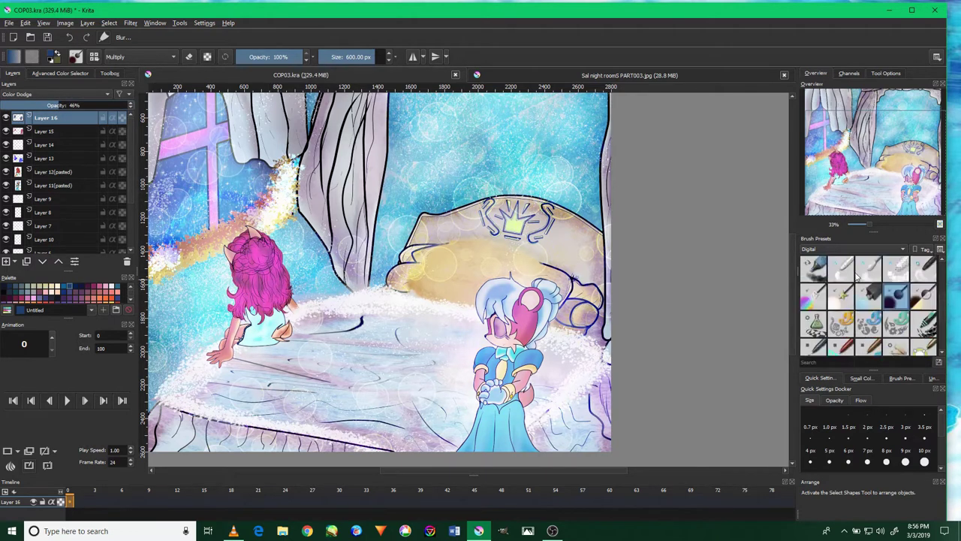
scroll(861, 276, "up", 1)
left_click(900, 268)
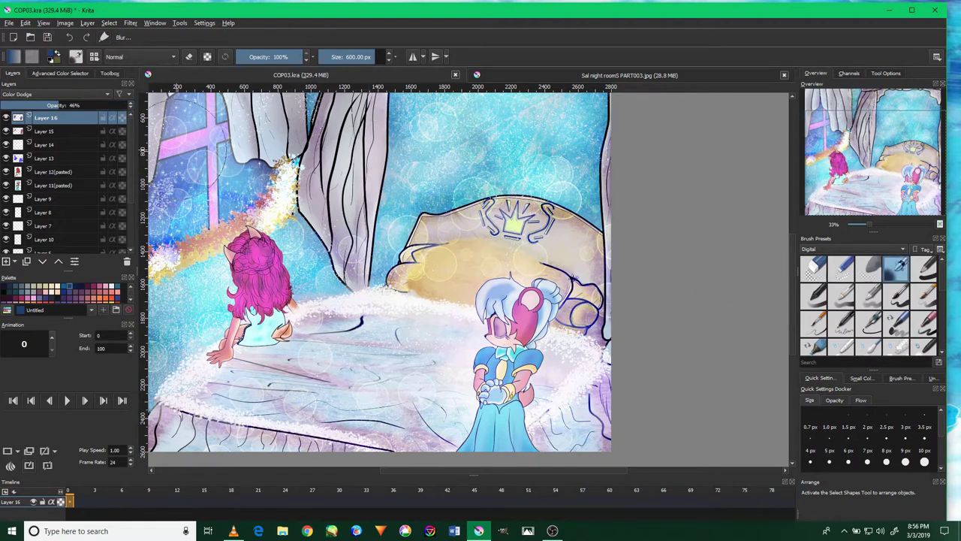
left_click(5, 261)
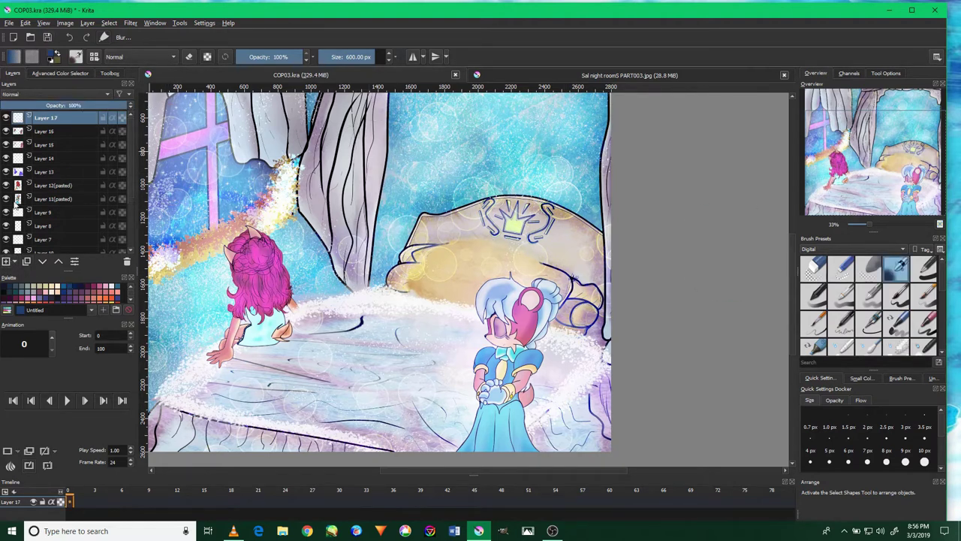
Paint dark navy over the pink-haired character and set Layer 17 to Color Dodge.
left_click(60, 73)
left_click(72, 136)
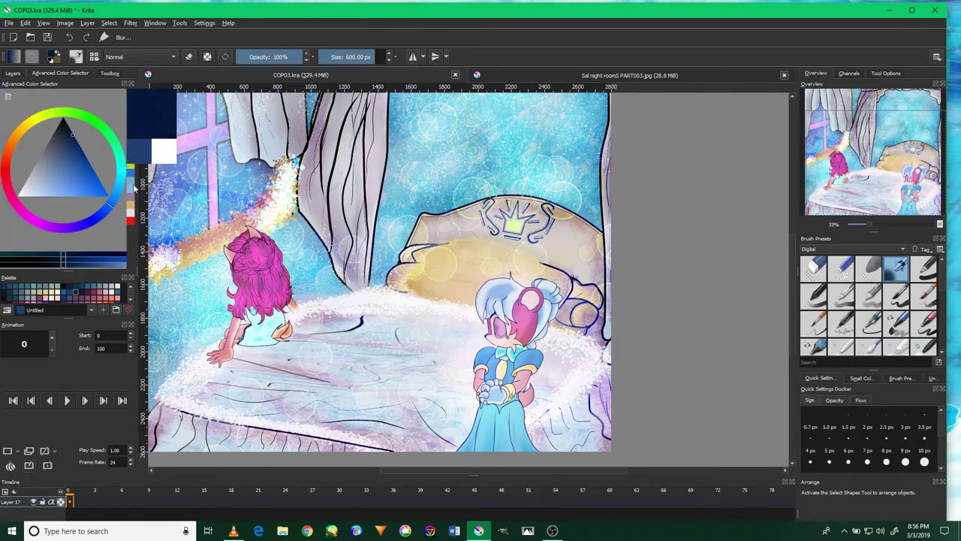
left_click_drag(255, 247, 206, 289)
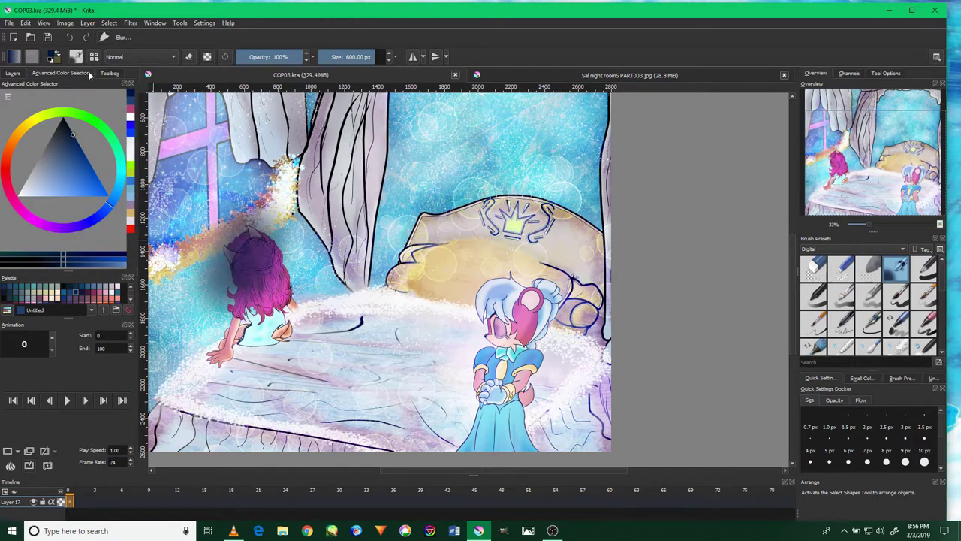
left_click(12, 72)
left_click(40, 94)
left_click(61, 138)
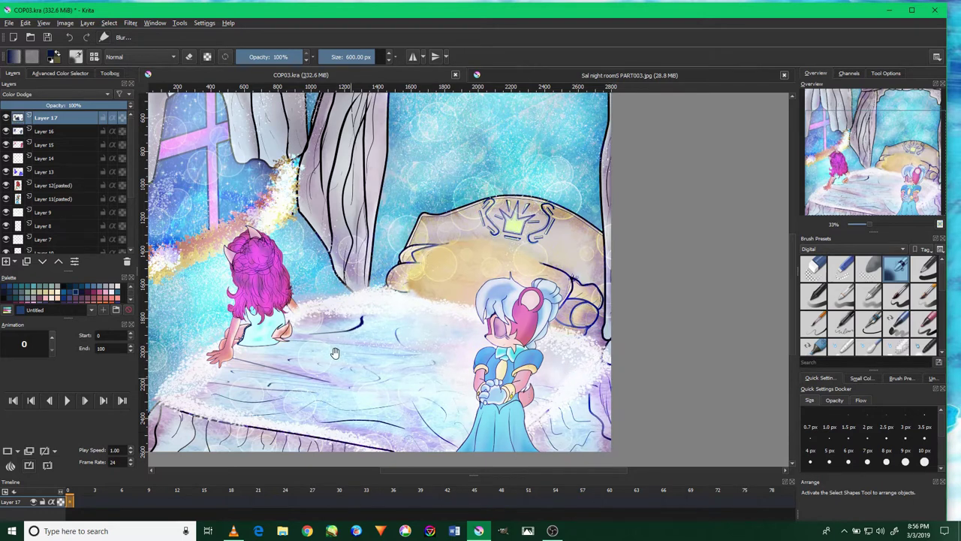
Lighten the curtain strokes near the top, then review the characters' hands and dress.
left_click_drag(335, 353, 354, 345)
left_click_drag(290, 408, 371, 422)
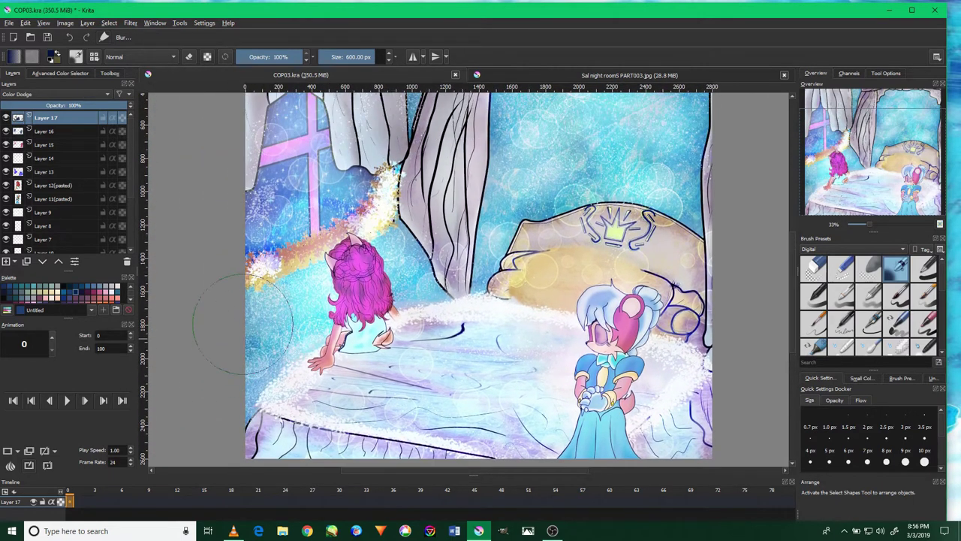
scroll(242, 322, "up", 3)
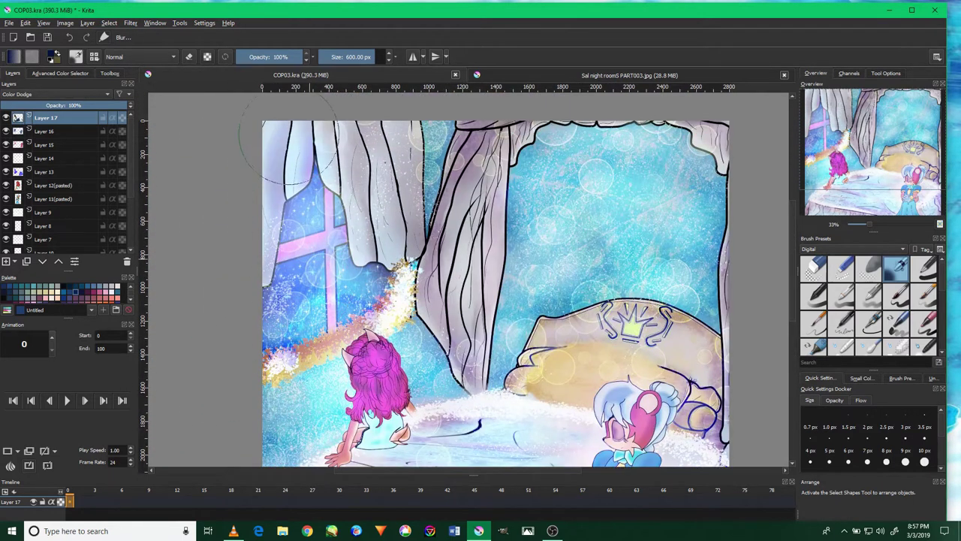
left_click_drag(460, 304, 492, 127)
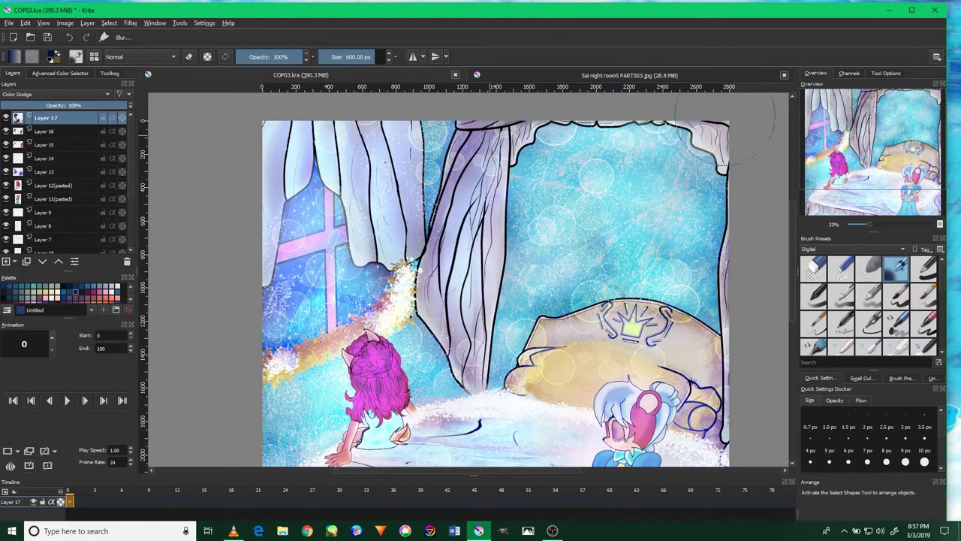
left_click_drag(715, 228, 676, 173)
mouse_move(363, 409)
left_mouse_down()
mouse_move(356, 374)
mouse_move(525, 301)
mouse_move(444, 397)
left_mouse_up()
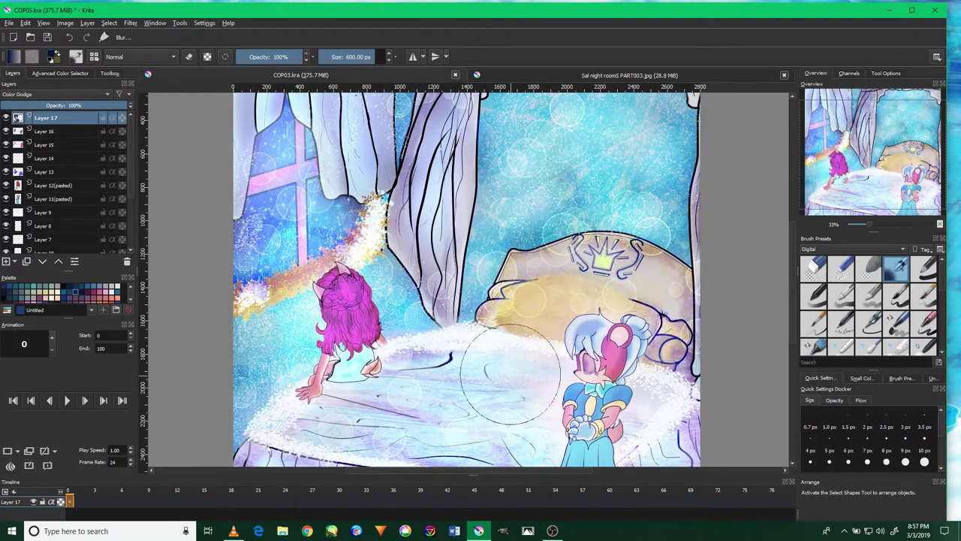
scroll(525, 368, "up", 2)
scroll(556, 375, "up", 1)
scroll(577, 380, "up", 1)
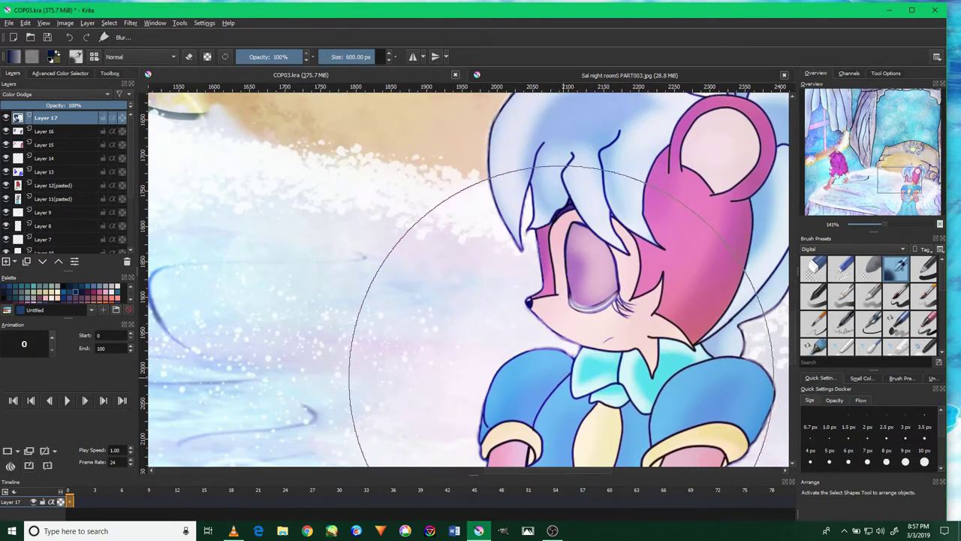
mouse_move(484, 448)
left_mouse_down()
mouse_move(463, 111)
mouse_move(472, 322)
mouse_move(536, 360)
mouse_move(560, 318)
mouse_move(357, 225)
mouse_move(485, 160)
mouse_move(443, 188)
mouse_move(486, 142)
mouse_move(491, 301)
mouse_move(503, 248)
mouse_move(358, 272)
mouse_move(391, 278)
left_mouse_up()
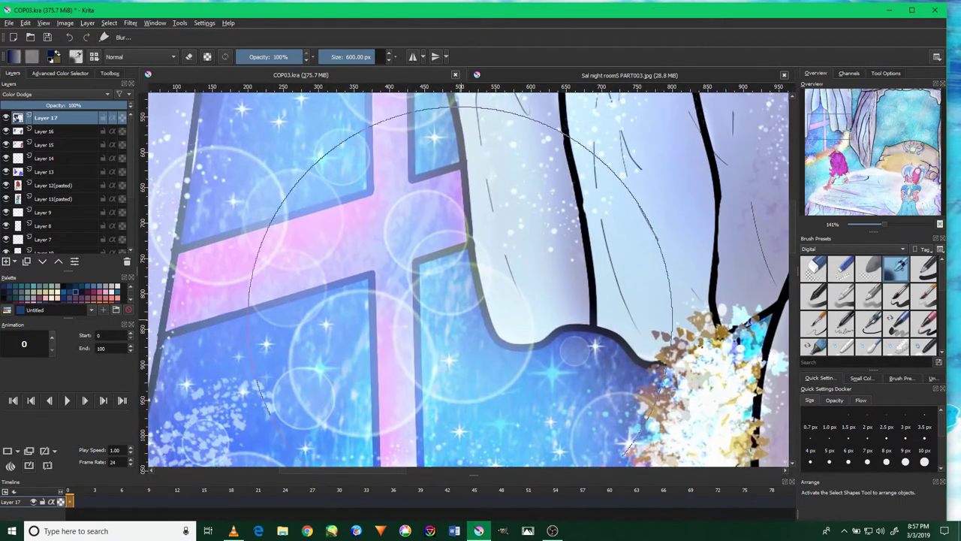
scroll(465, 308, "down", 5)
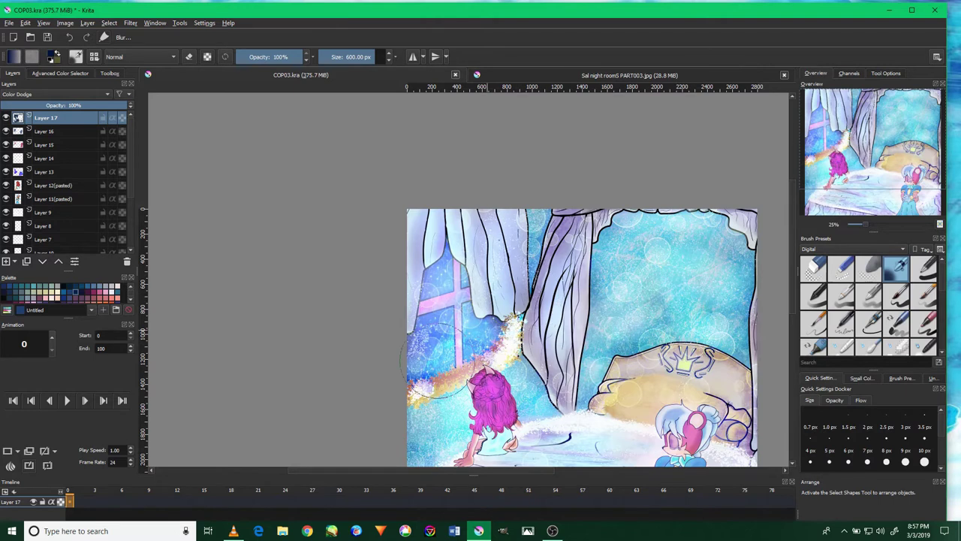
left_click_drag(475, 346, 409, 299)
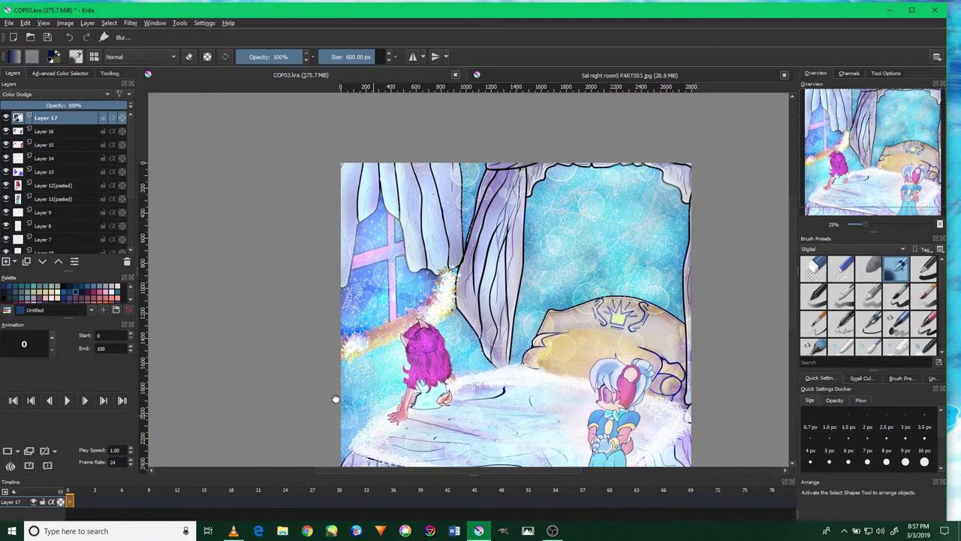
left_click_drag(366, 417, 330, 417)
left_click_drag(461, 348, 415, 320)
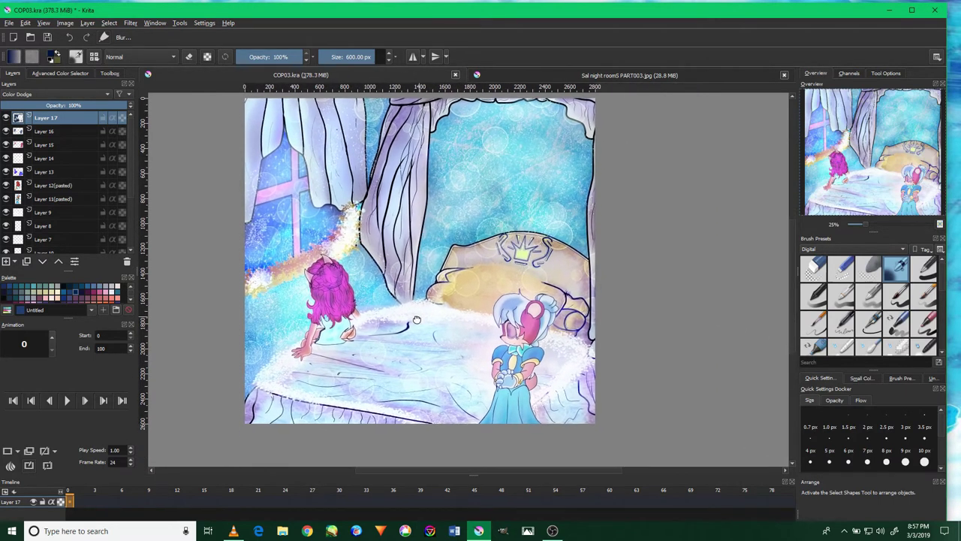
scroll(447, 278, "up", 1)
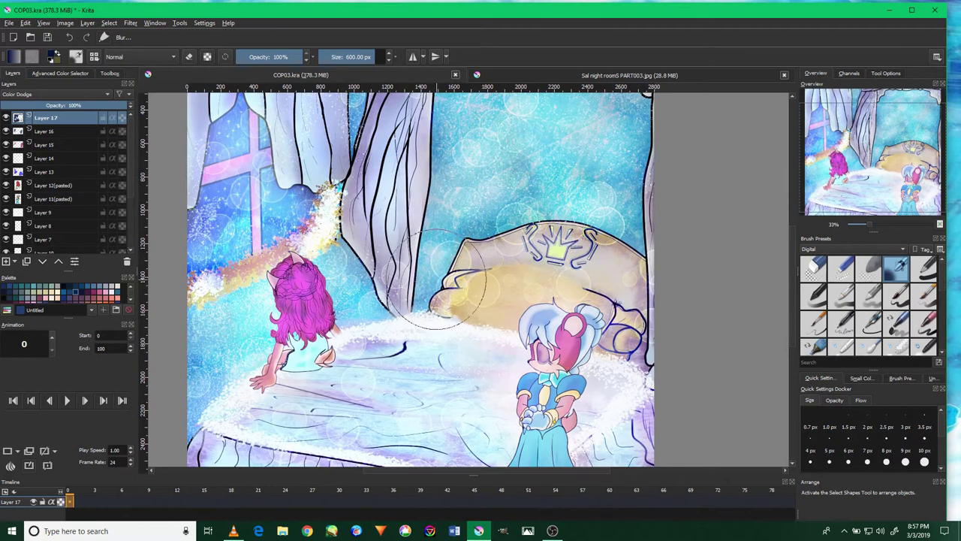
mouse_move(425, 290)
left_mouse_down()
mouse_move(435, 262)
mouse_move(445, 390)
mouse_move(443, 306)
mouse_move(452, 284)
left_mouse_up()
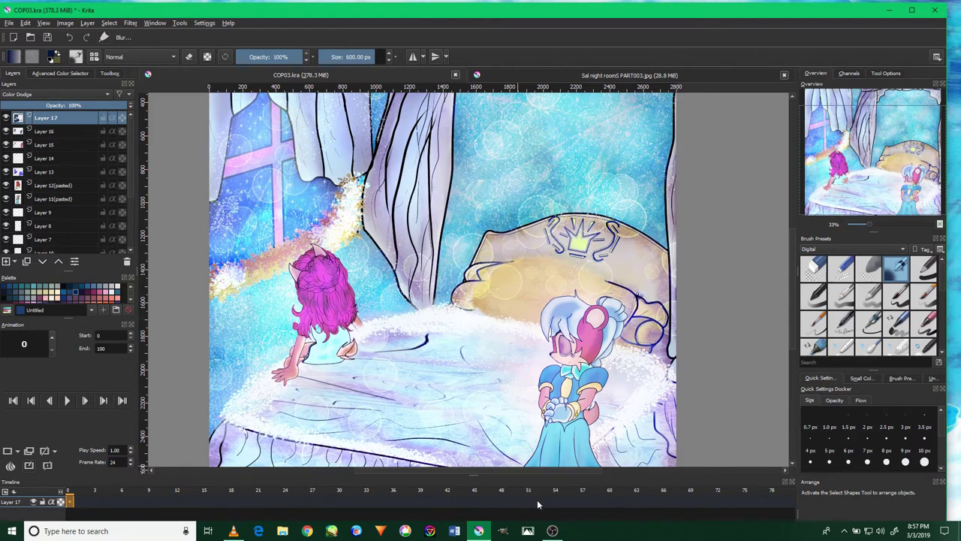
left_click(554, 532)
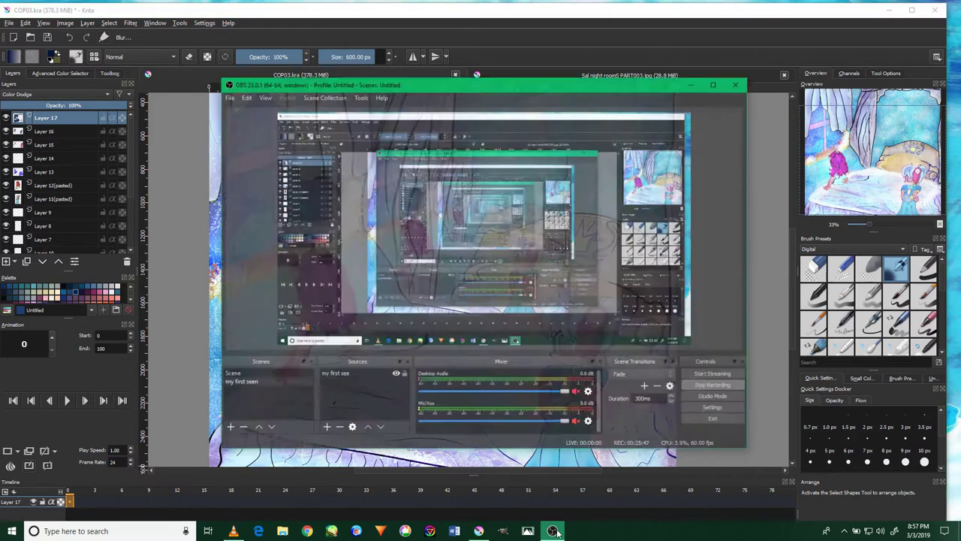